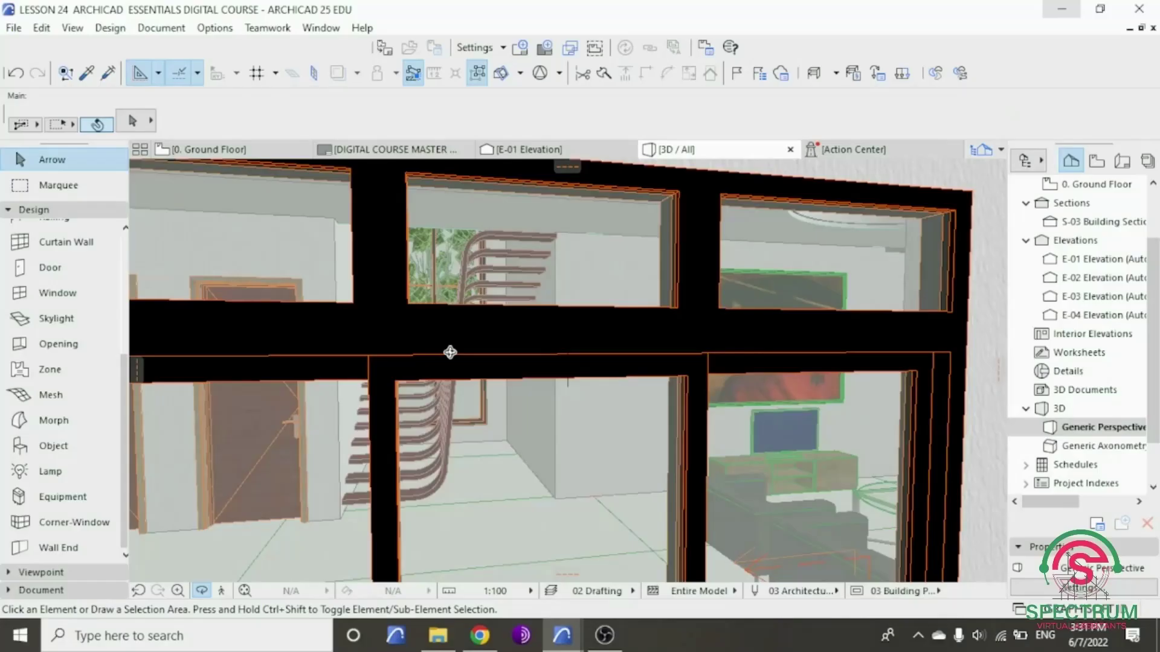
scroll(450, 356, up, 6)
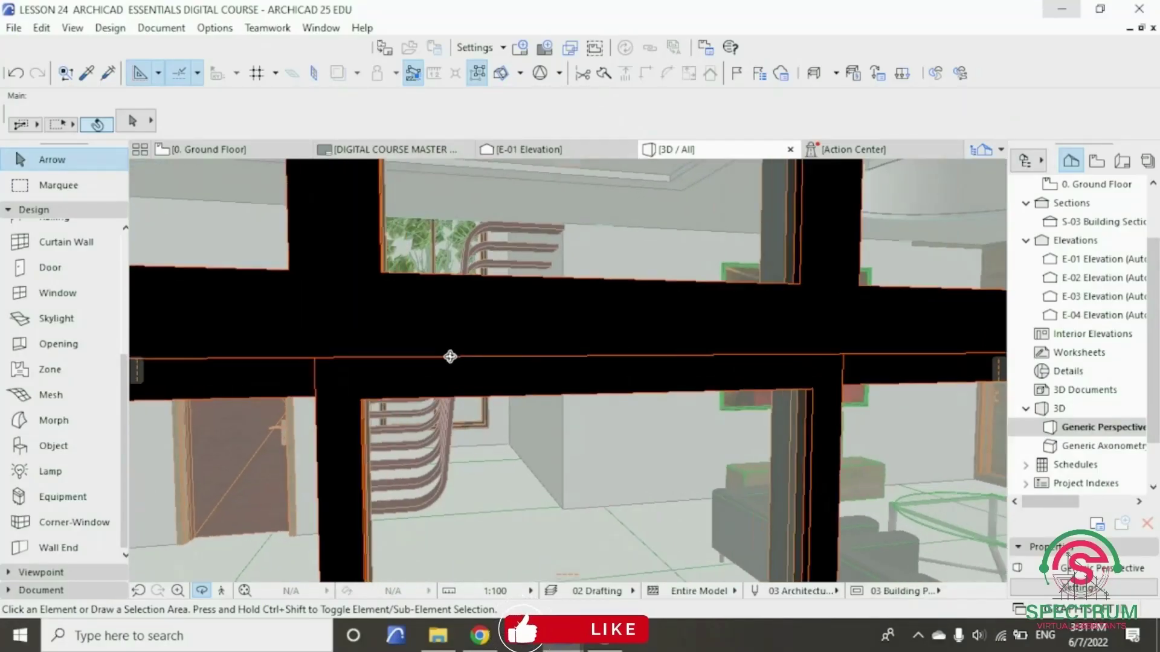
scroll(450, 357, up, 6)
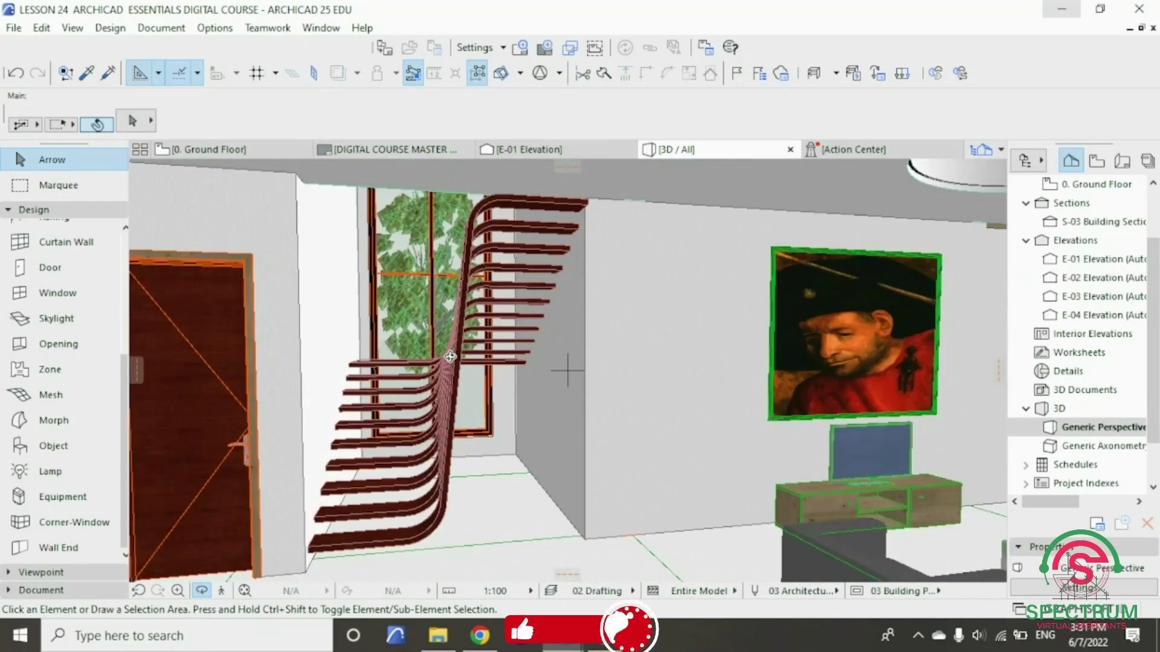
mouse_move(450, 356)
mouse_down()
mouse_move(466, 303)
mouse_move(358, 314)
mouse_move(571, 315)
mouse_up()
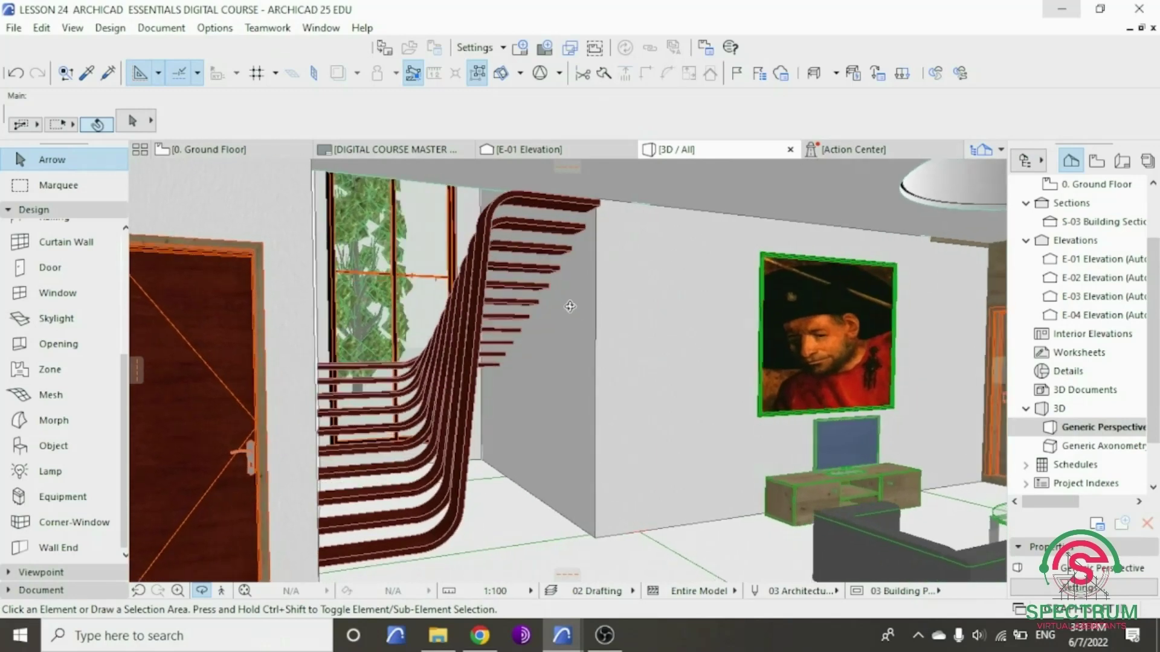
mouse_move(517, 295)
mouse_down()
mouse_move(388, 299)
mouse_move(417, 288)
mouse_move(607, 306)
mouse_move(500, 333)
mouse_up()
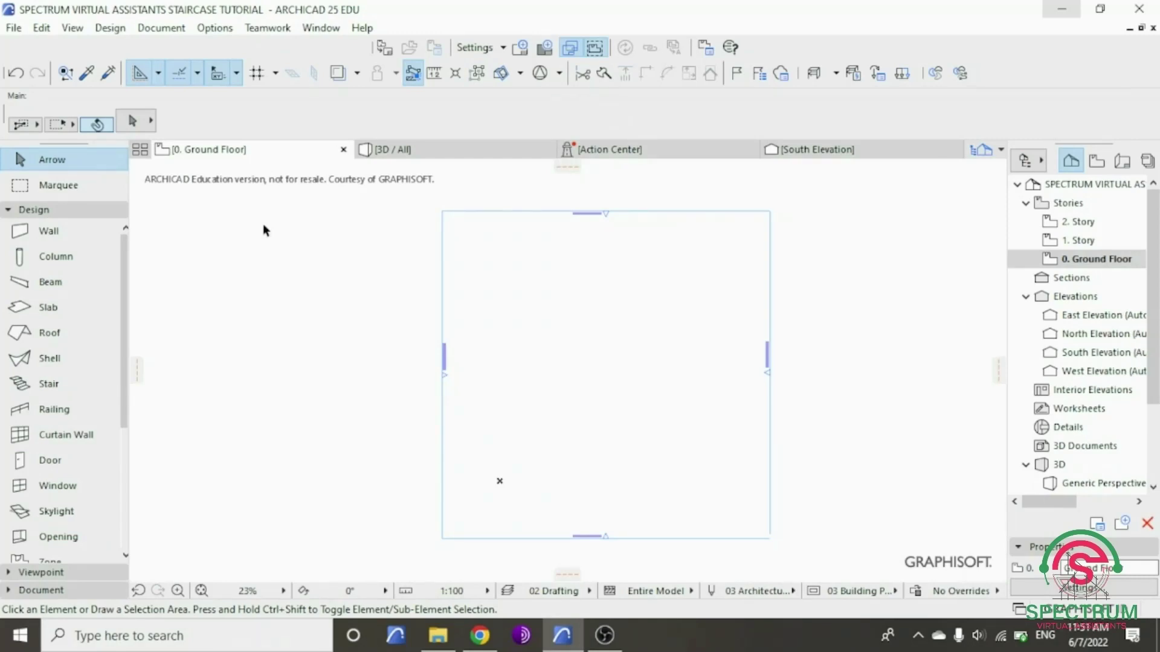
- Start a stair on the ground floor plan with a straight, vertical first flight 4100 mm long
click(42, 211)
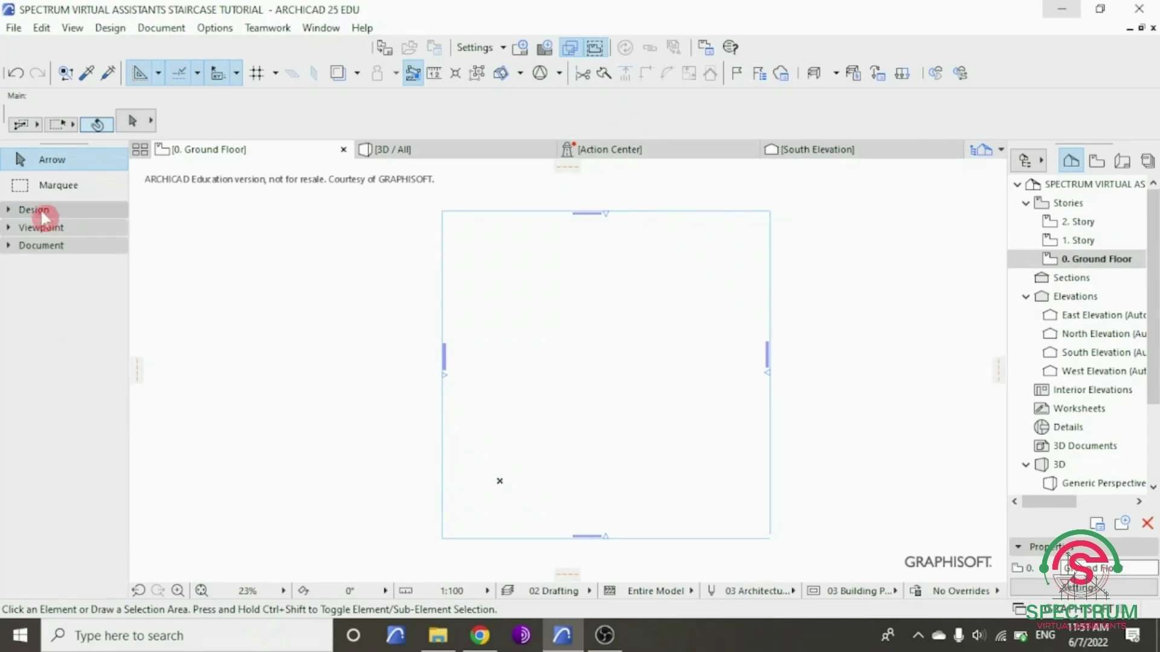
click(42, 214)
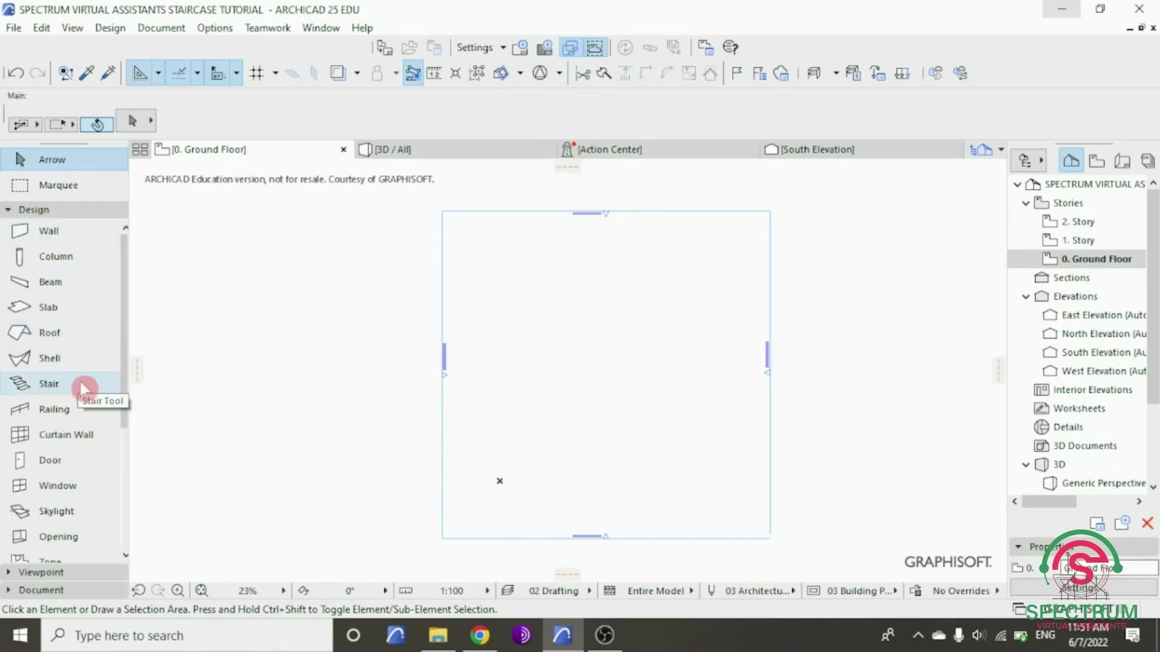
click(55, 391)
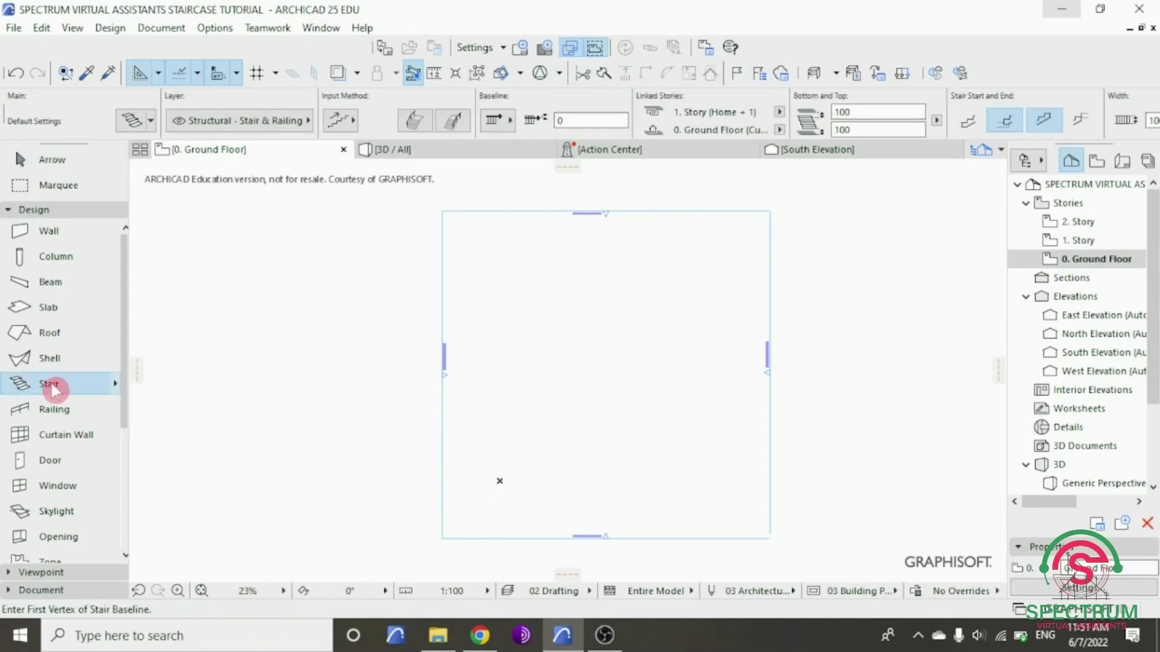
scroll(523, 390, up, 3)
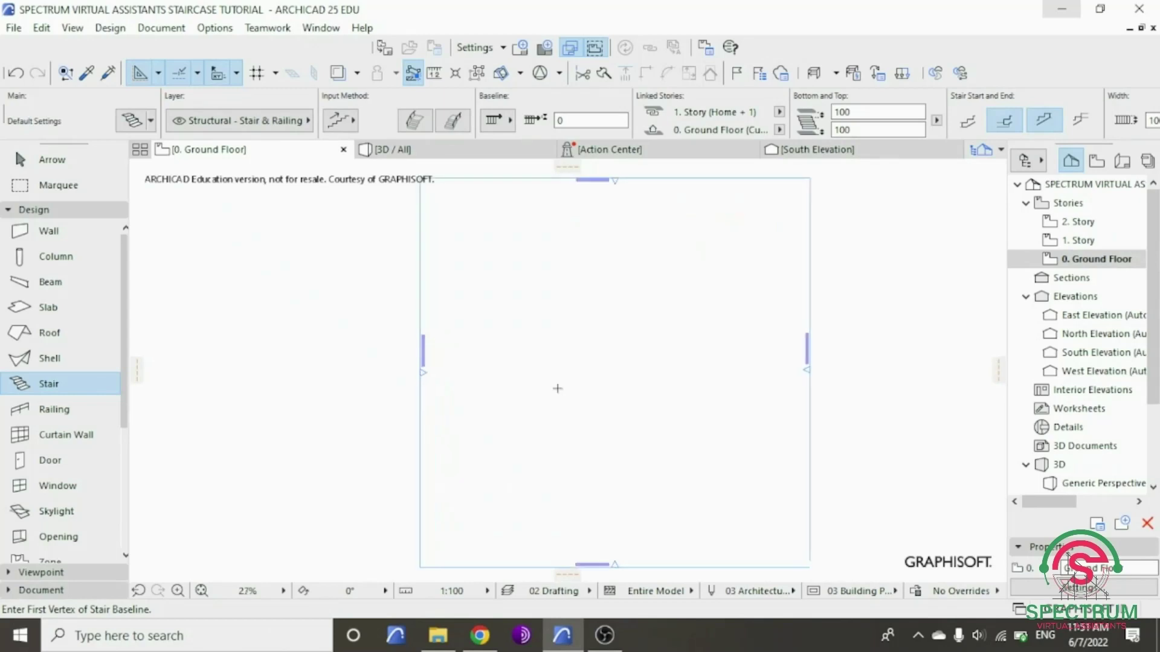
click(527, 493)
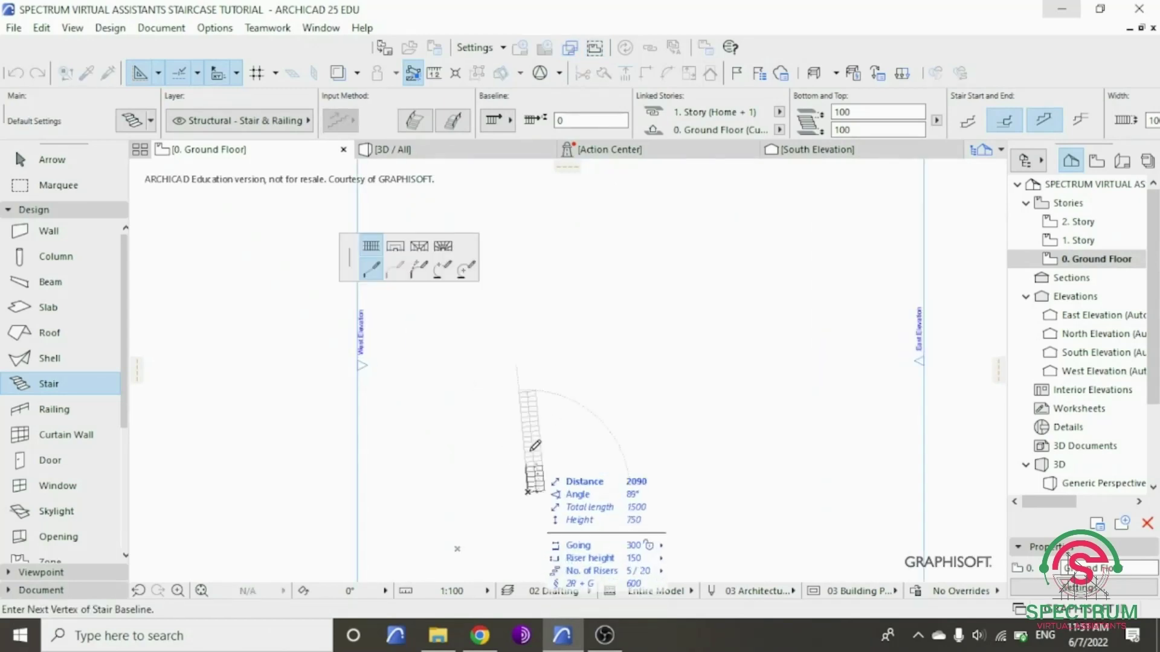
scroll(537, 465, up, 3)
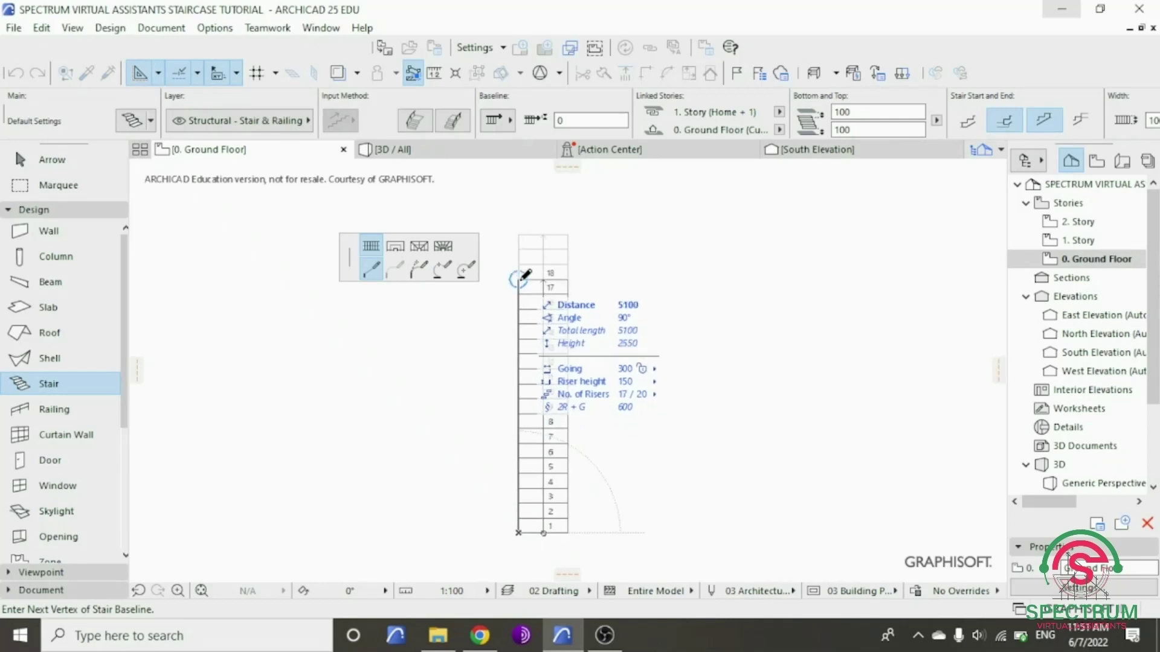
text(41)
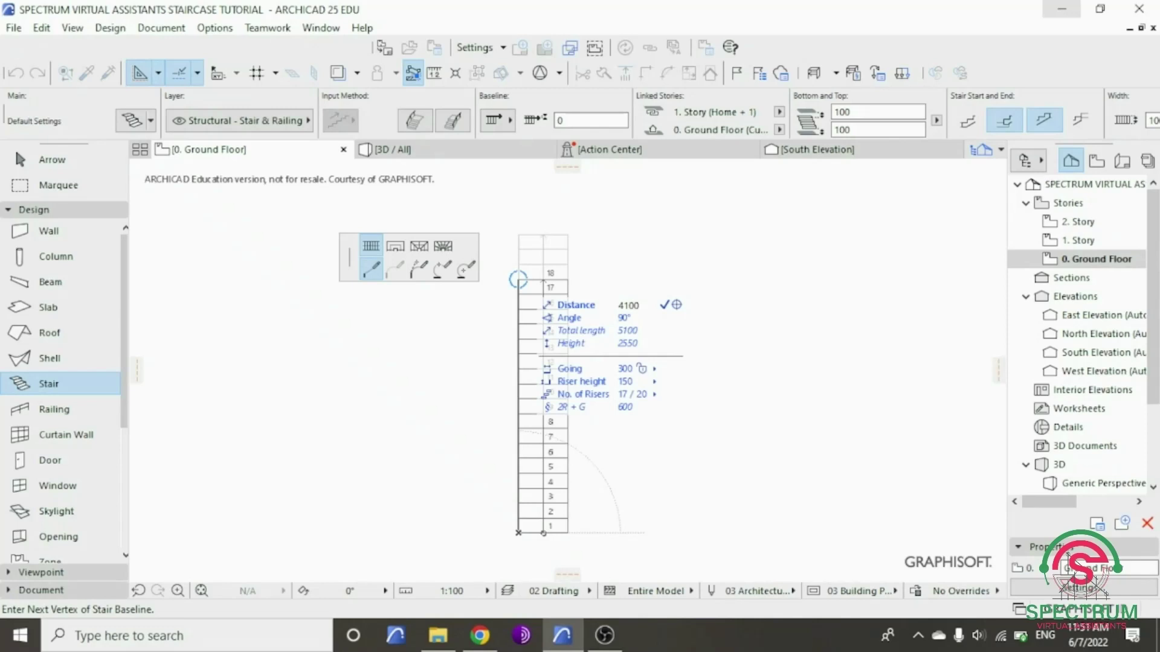
key(Return)
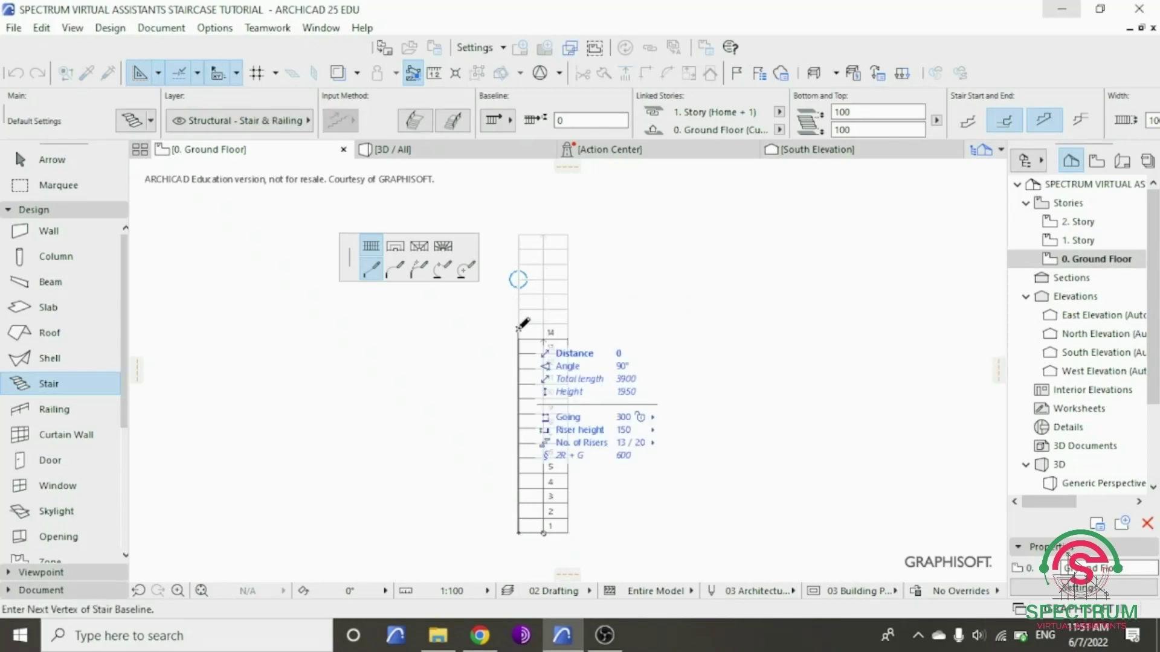
- Continue the stair with a landing segment 2300 mm long, perpendicular to the end of the first flight
double_click(524, 338)
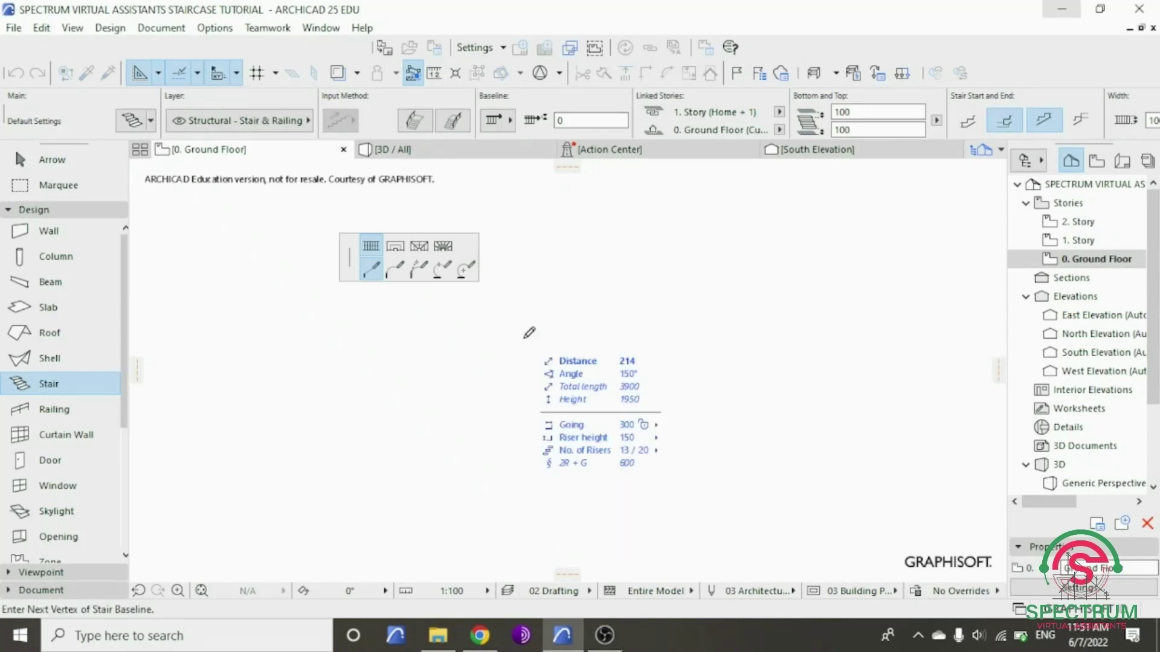
click(428, 266)
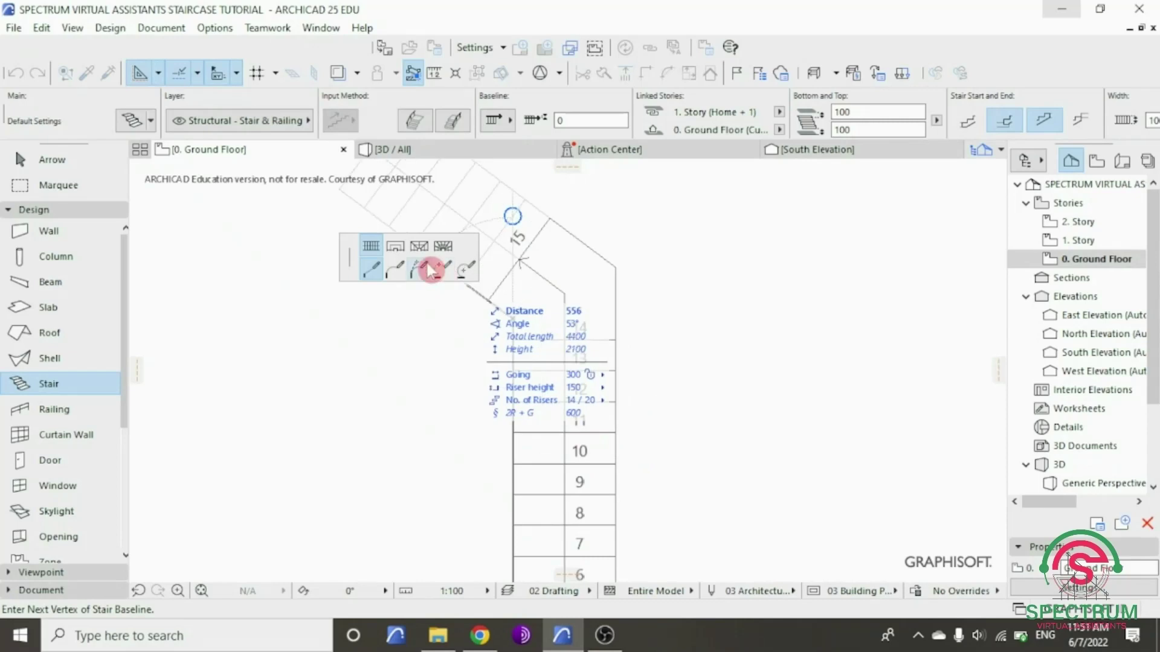
click(394, 250)
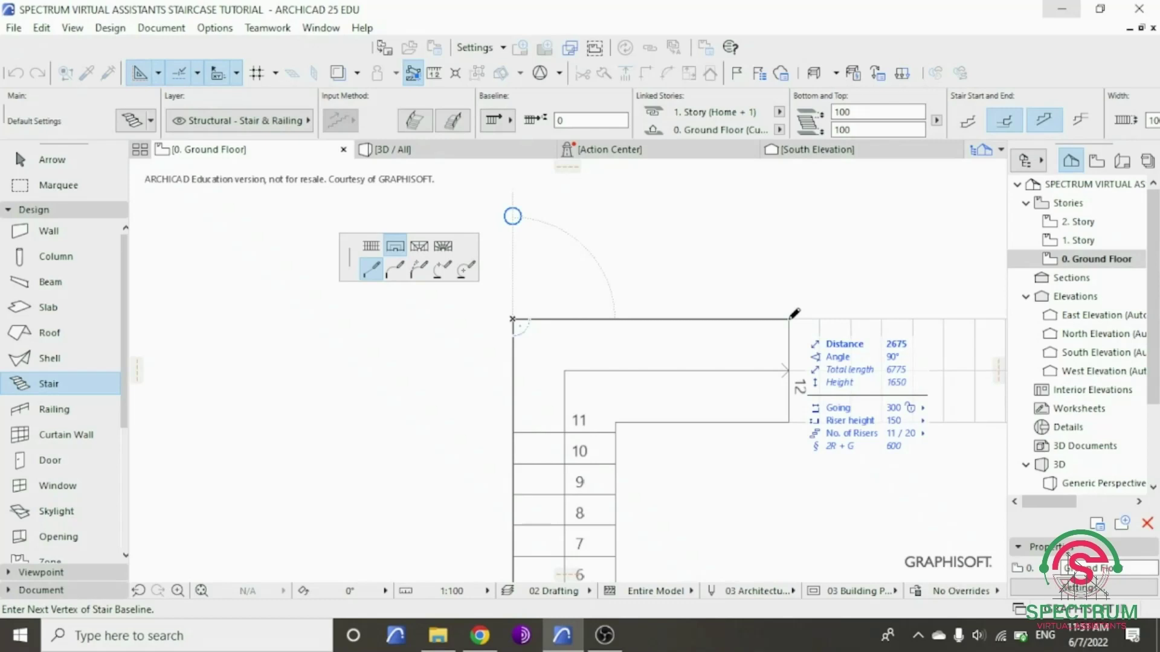
text(2300)
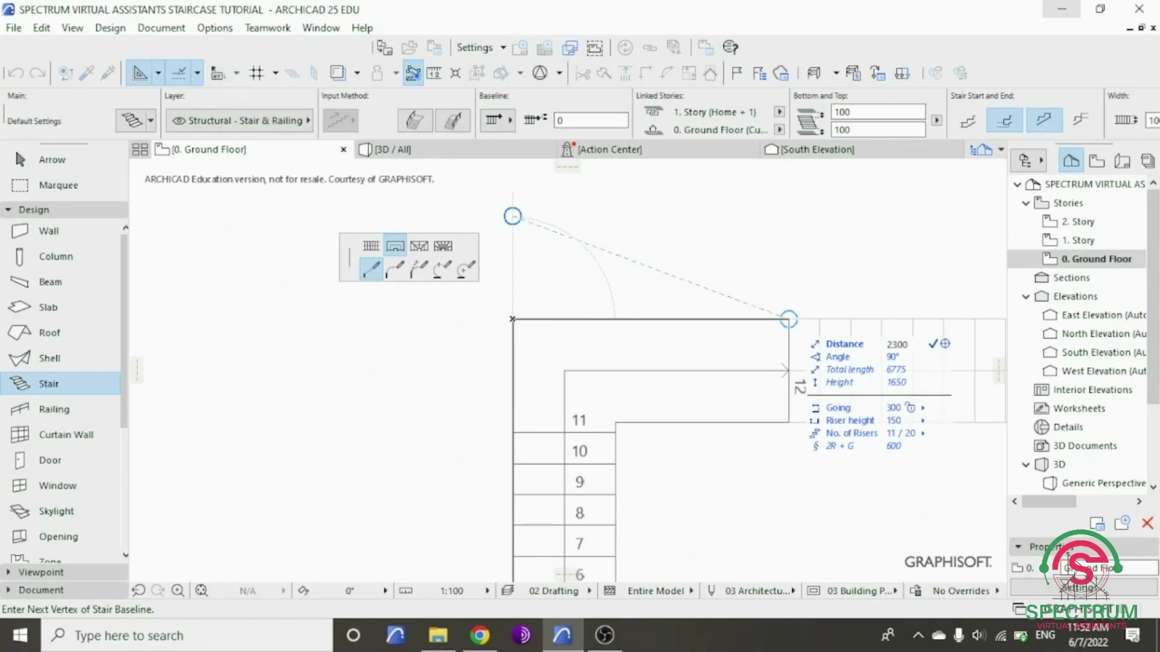
key(Return)
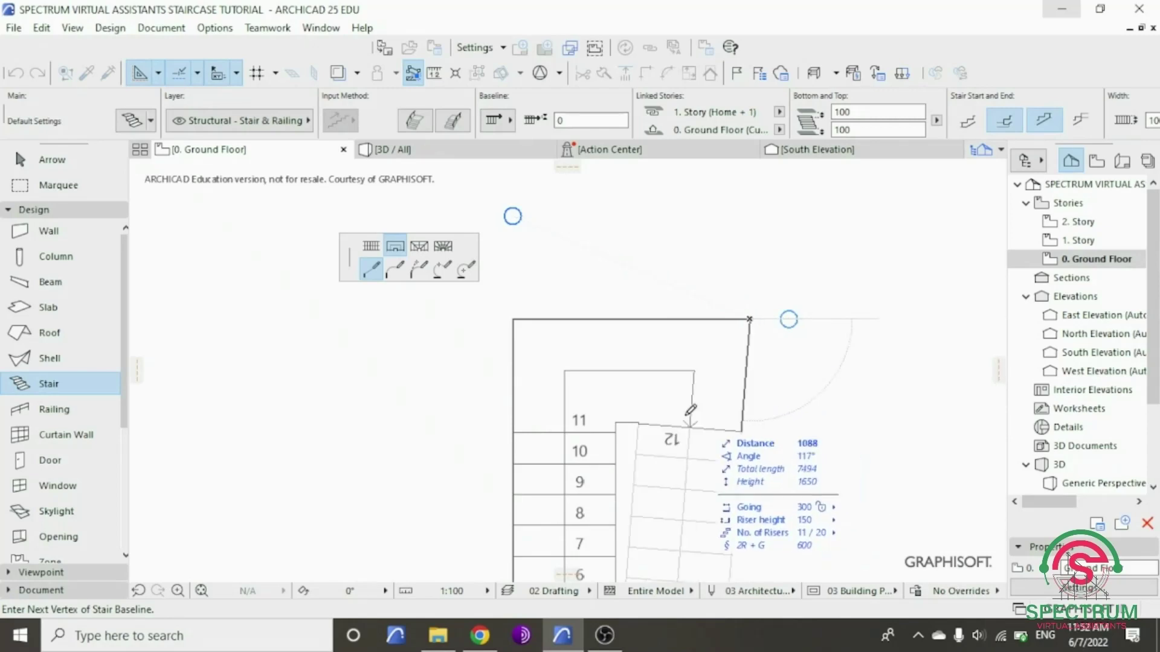
- Add a second flight 4100 mm long running back parallel to the first, and complete the U-shaped stair
click(375, 254)
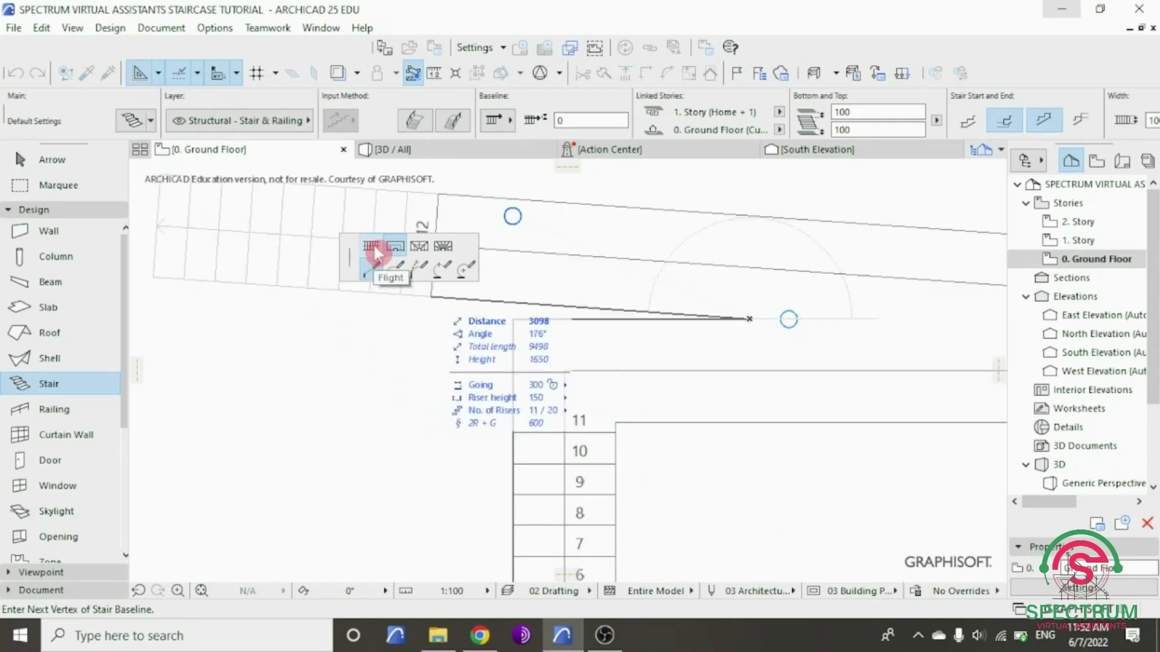
scroll(692, 281, down, 4)
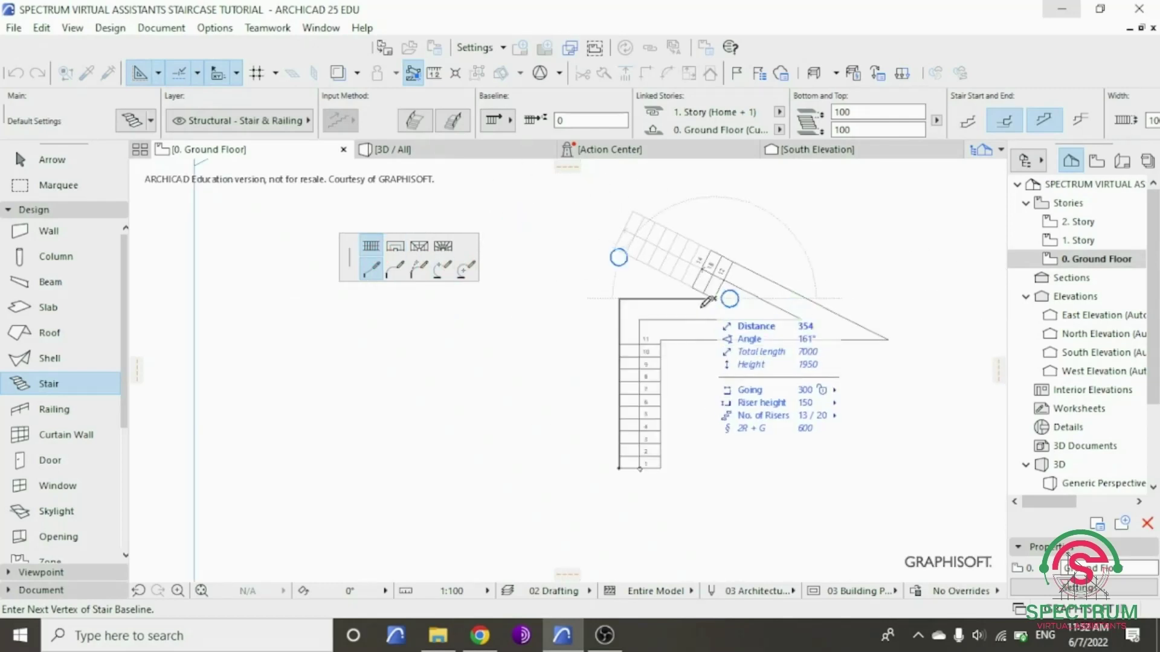
double_click(719, 465)
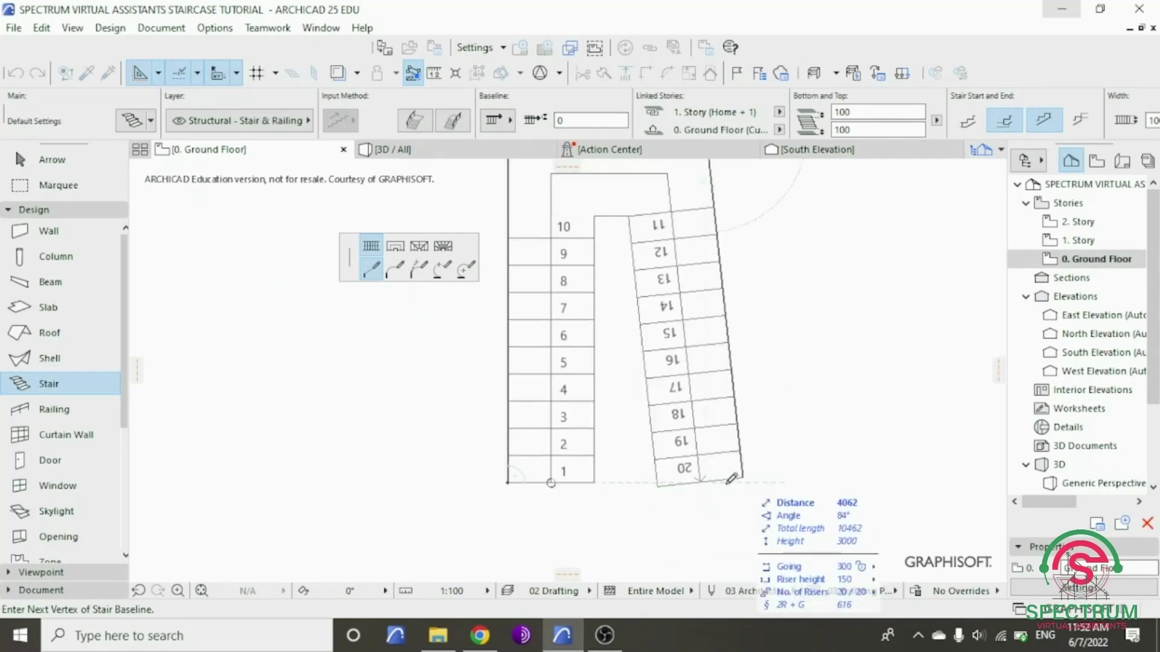
text(4)
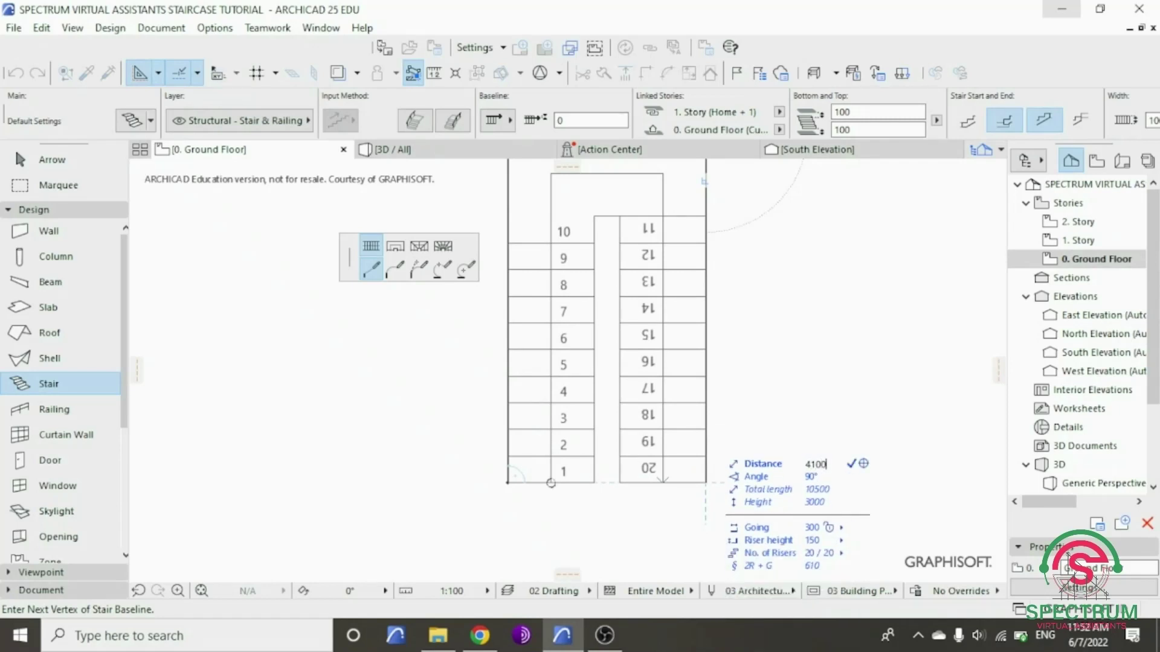
key(Return)
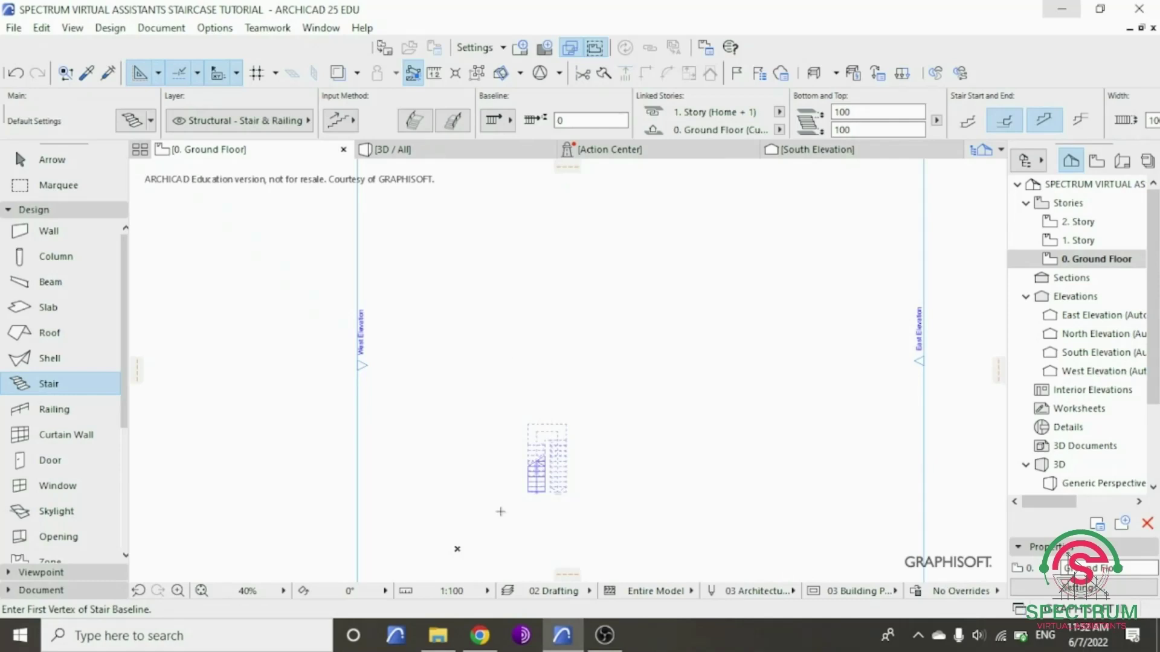
- Show the whole model in 3D, examine the U-shaped stair's flights and landing, and return to the ground floor plan
scroll(535, 477, up, 8)
scroll(326, 366, down, 1)
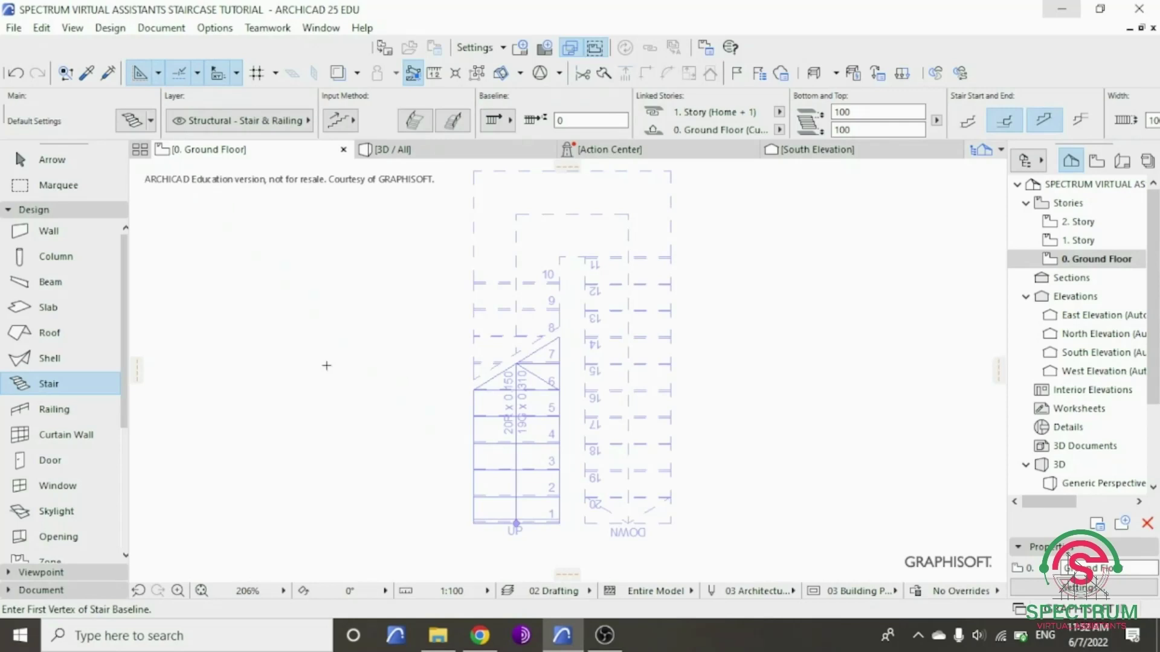
right_click(792, 242)
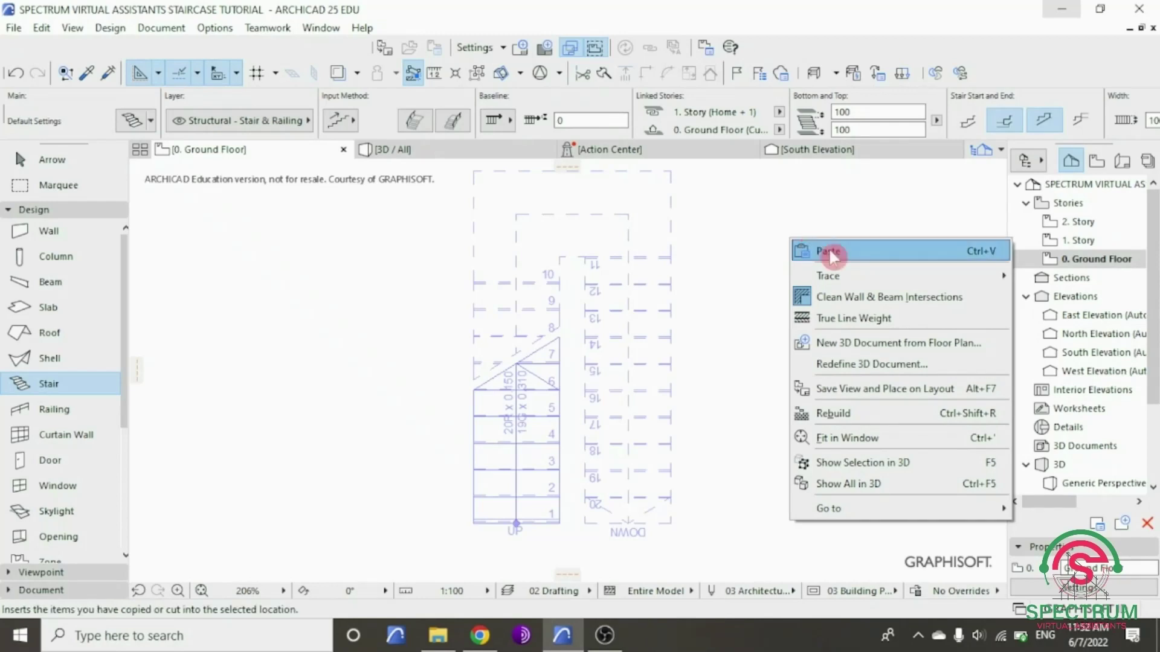
click(871, 485)
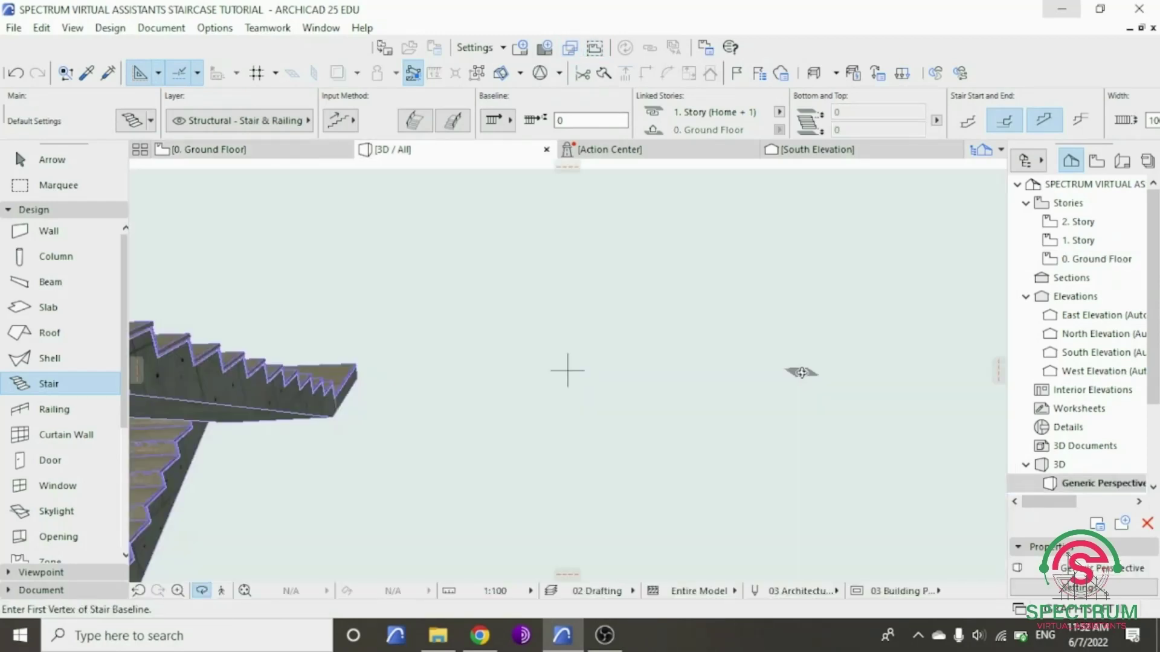
scroll(802, 373, down, 4)
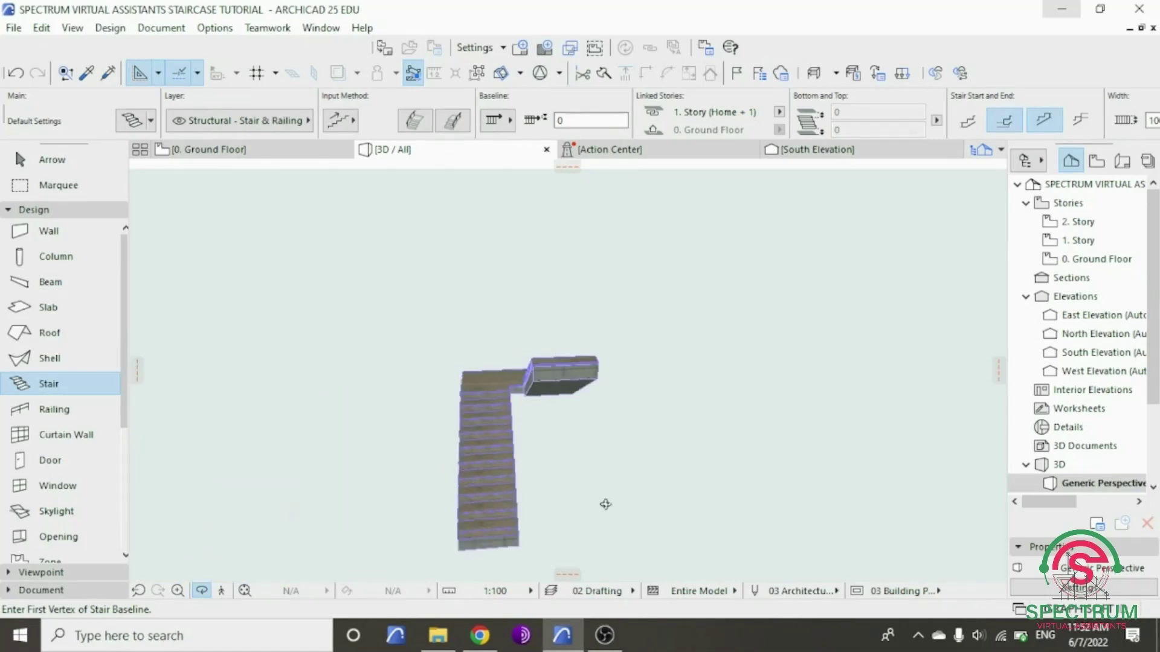
scroll(502, 562, up, 3)
drag(425, 456, 853, 396)
drag(543, 427, 827, 422)
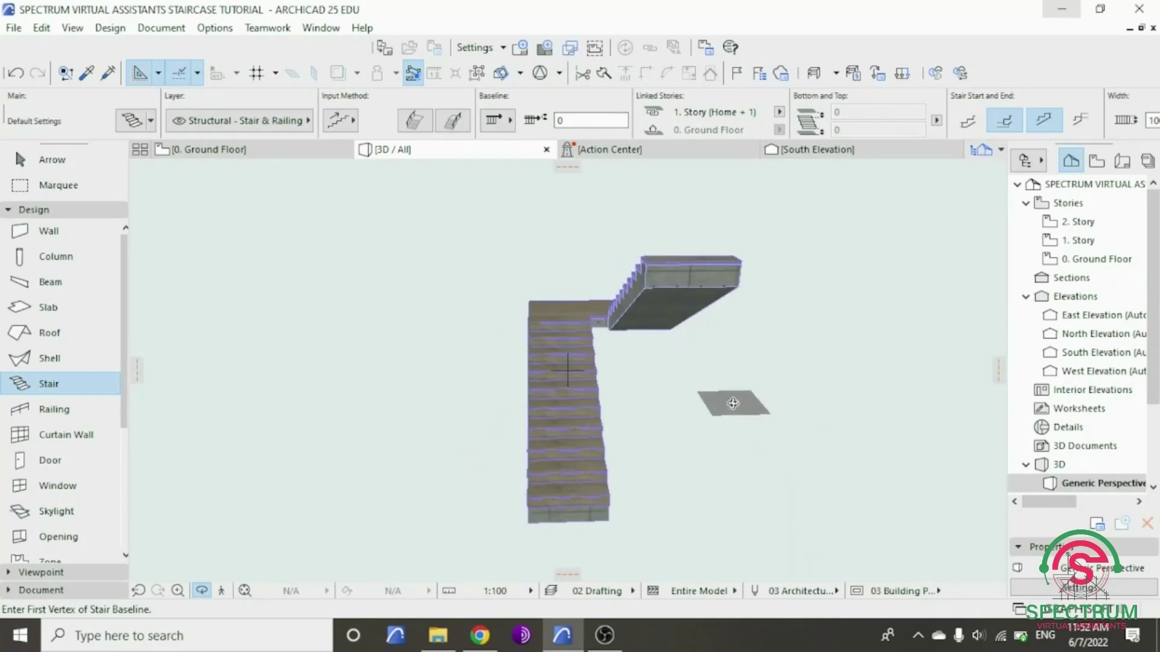
click(1084, 261)
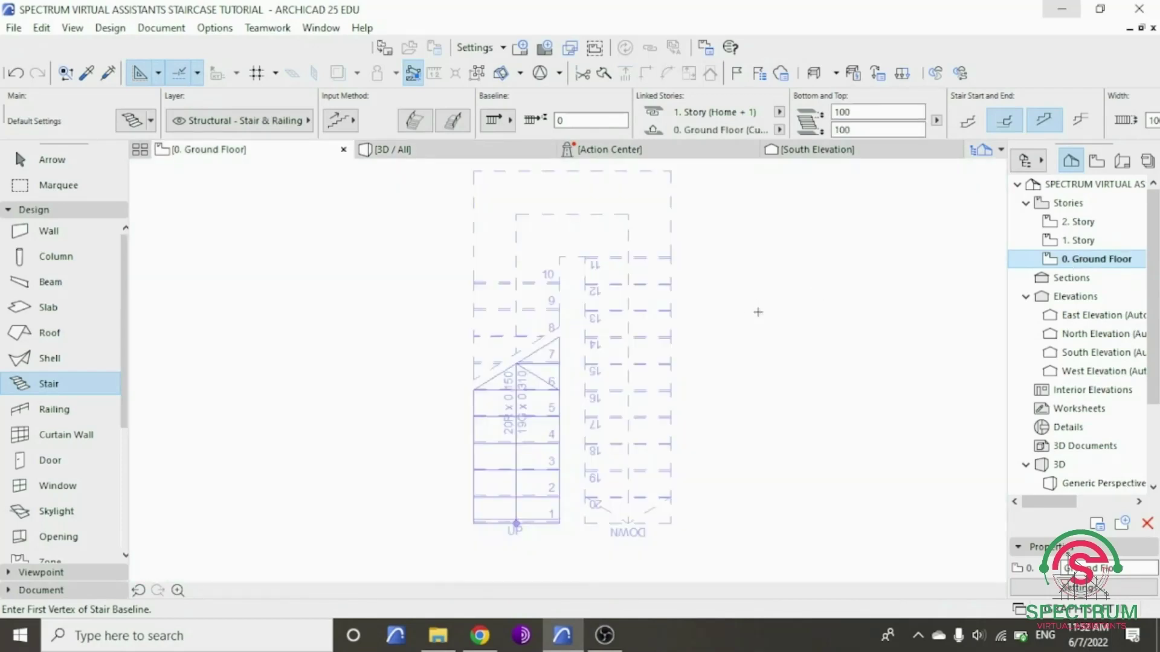
scroll(711, 388, down, 3)
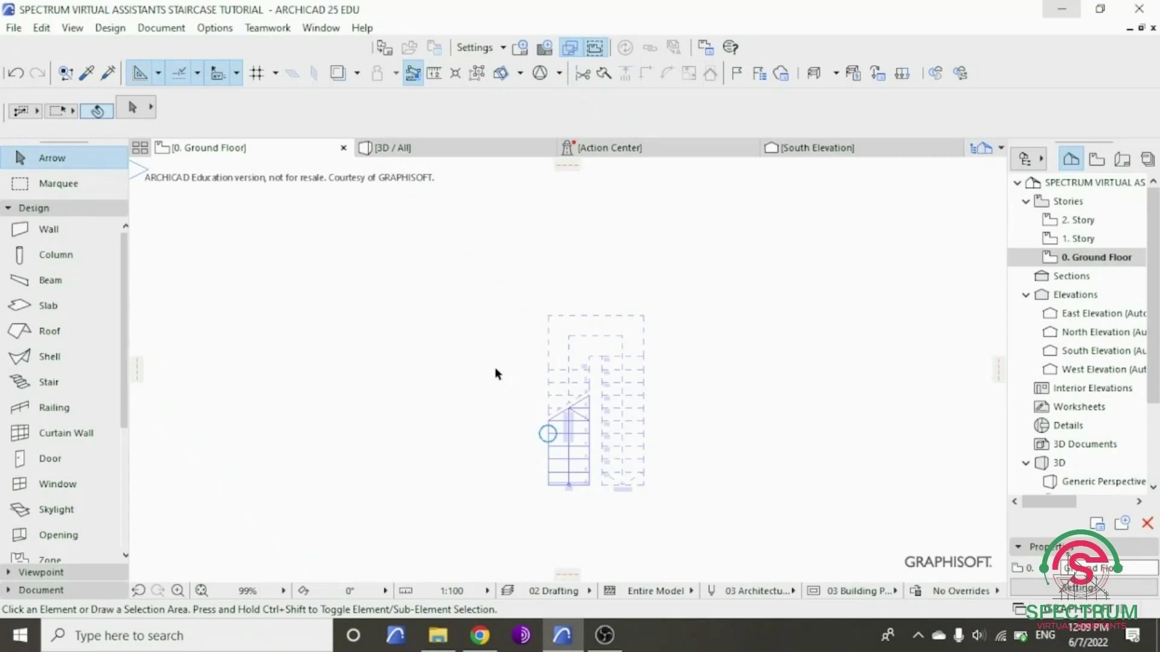
- Open the Slab tool's default settings and go to the 150 mm thickness value in the geometry and positioning settings
click(59, 206)
click(53, 207)
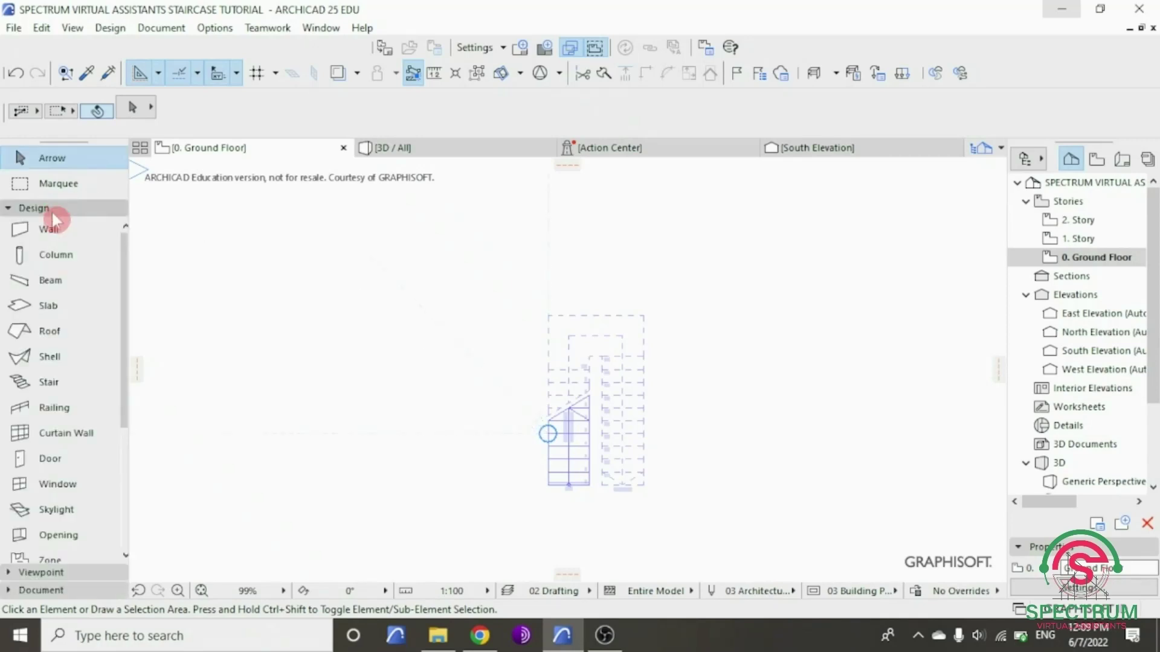
click(60, 308)
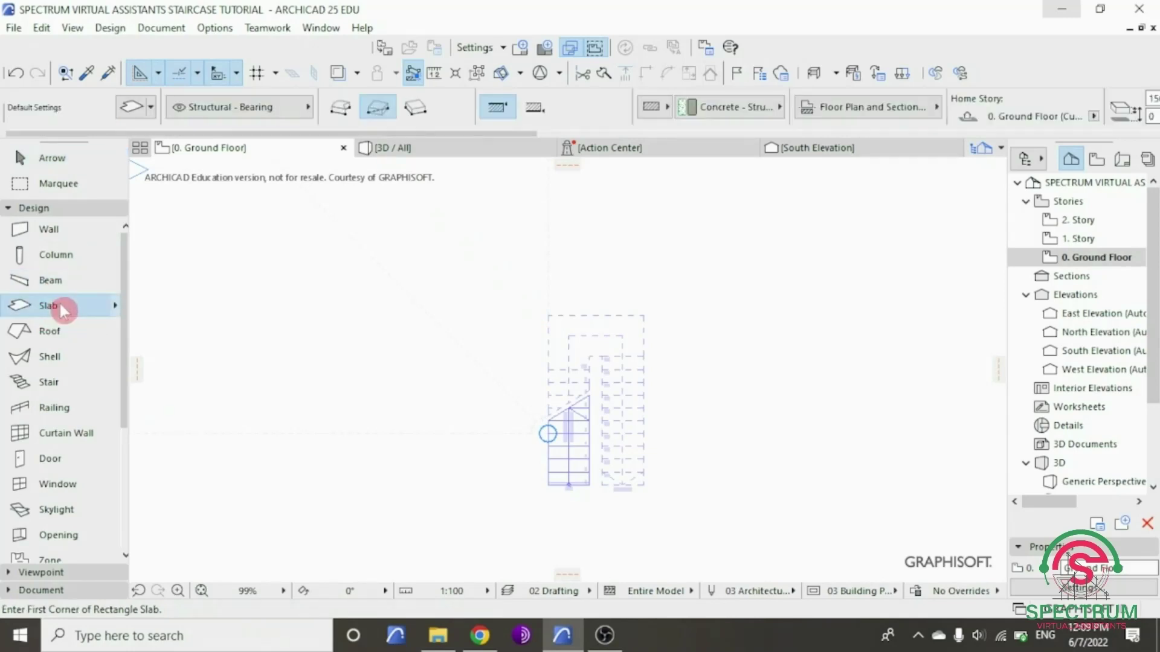
double_click(63, 310)
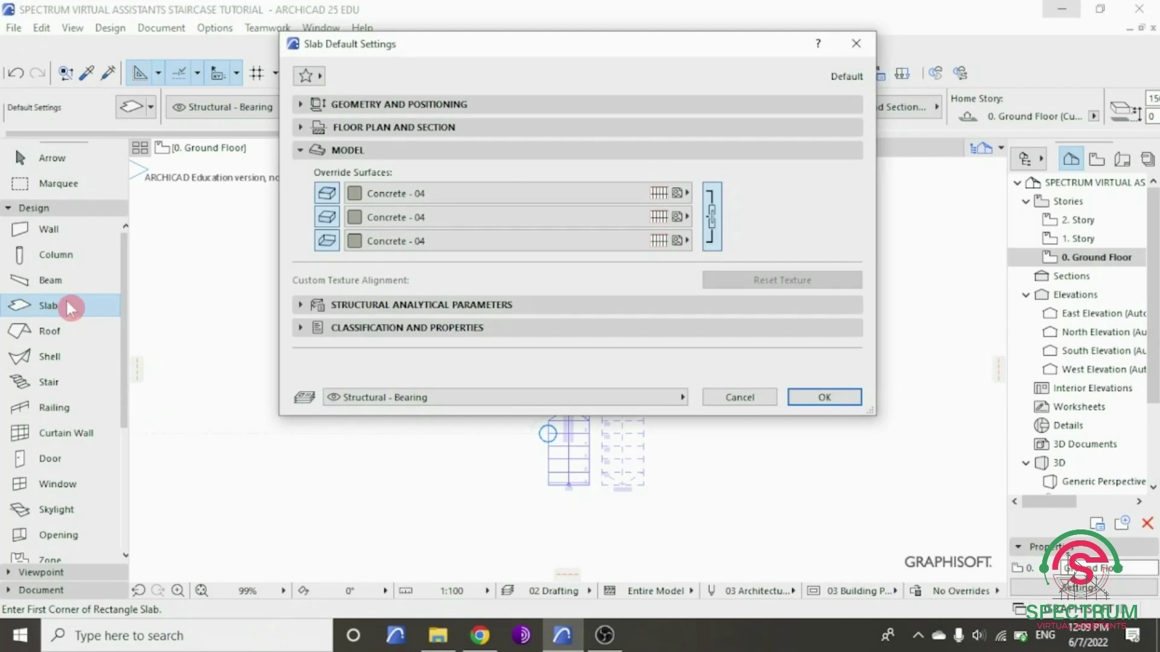
drag(450, 48, 465, 127)
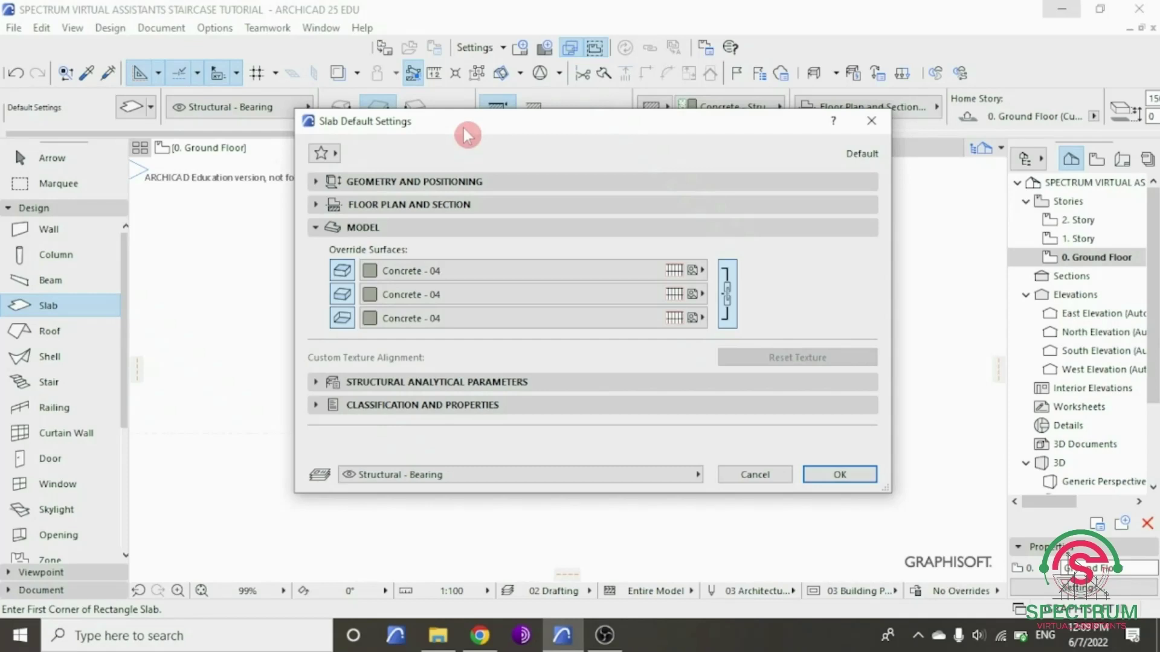
click(443, 181)
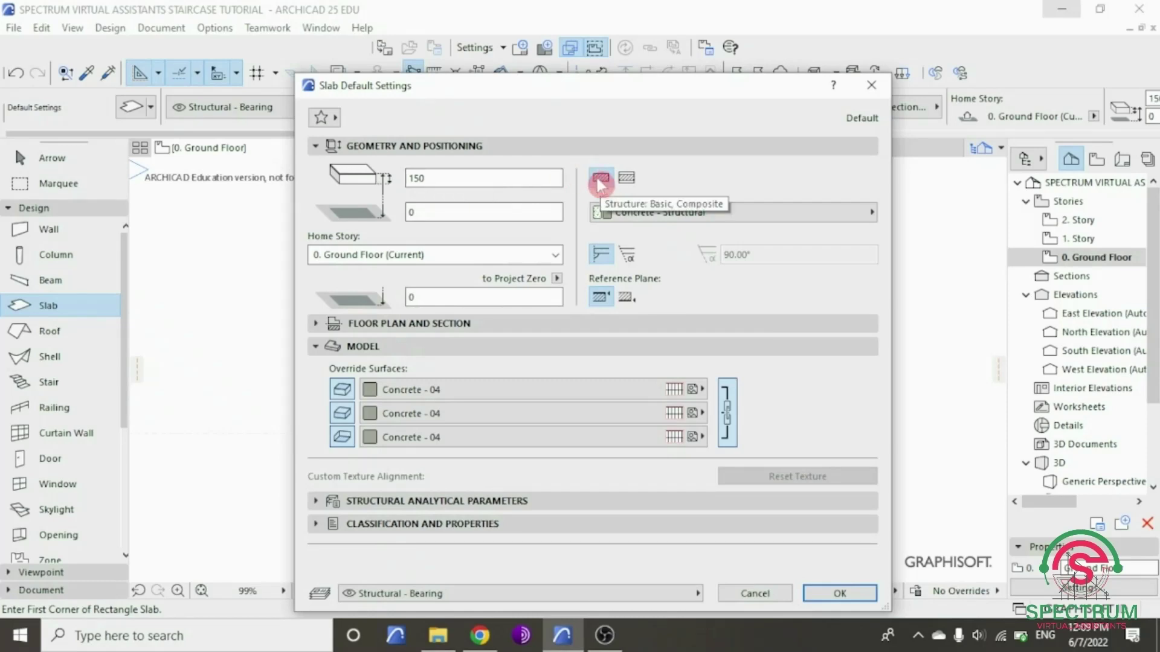
drag(440, 177, 383, 177)
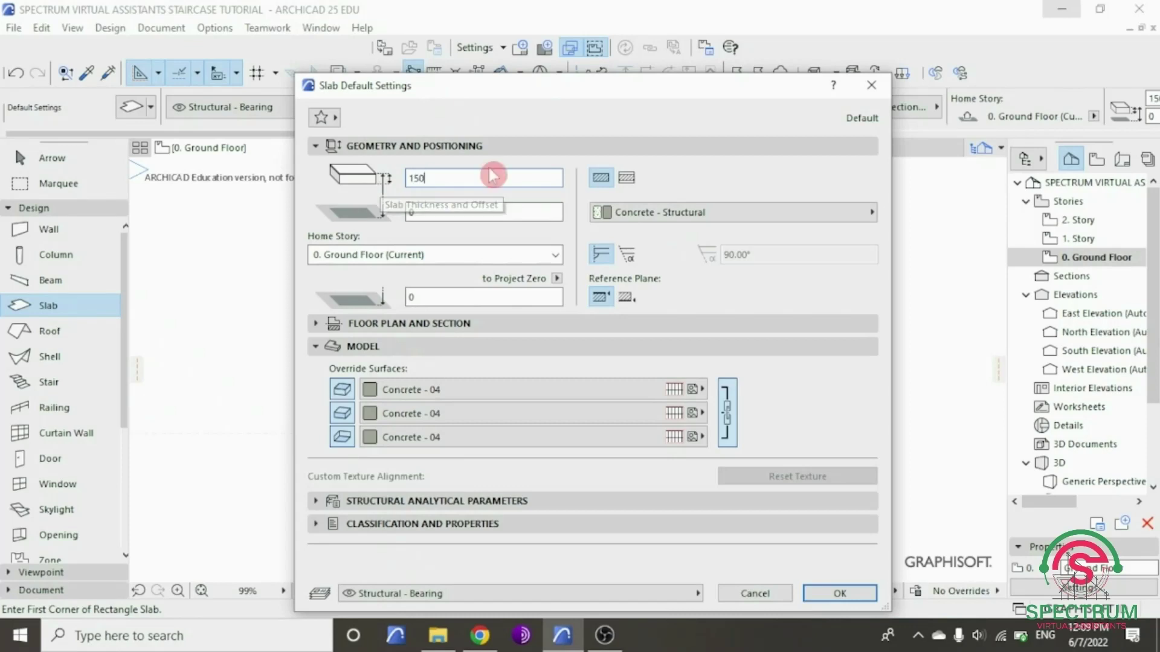
- Set the default slab's building material to Concrete - Structural, its offset to 0, and its home story to Ground Floor
click(700, 217)
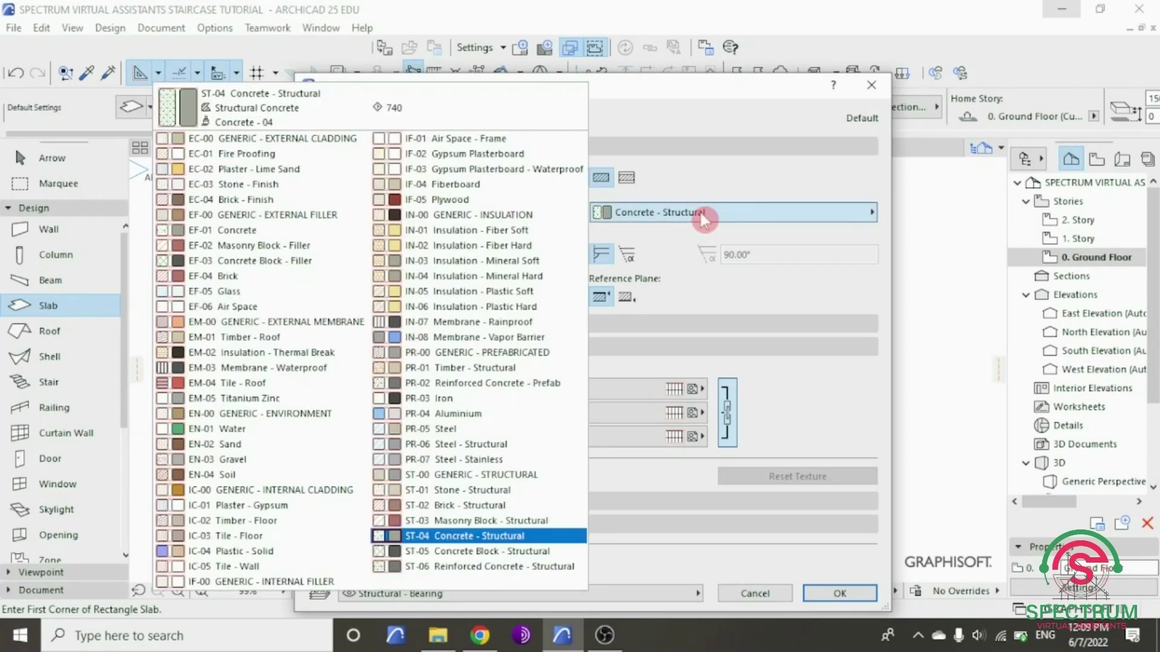
click(479, 537)
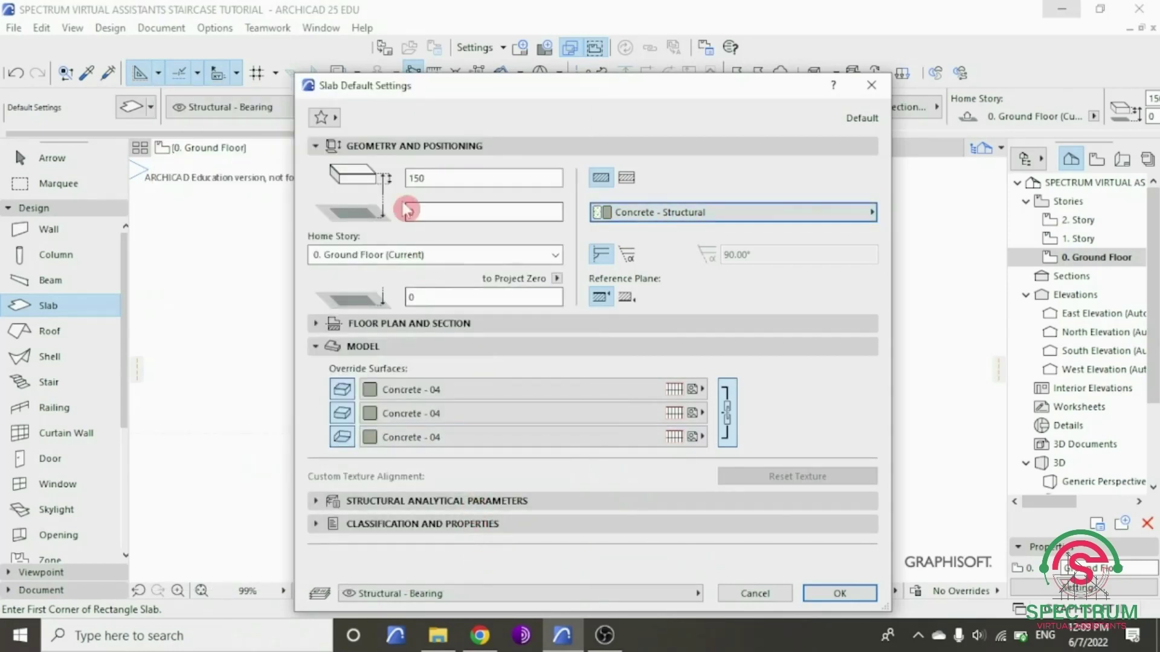
text(0)
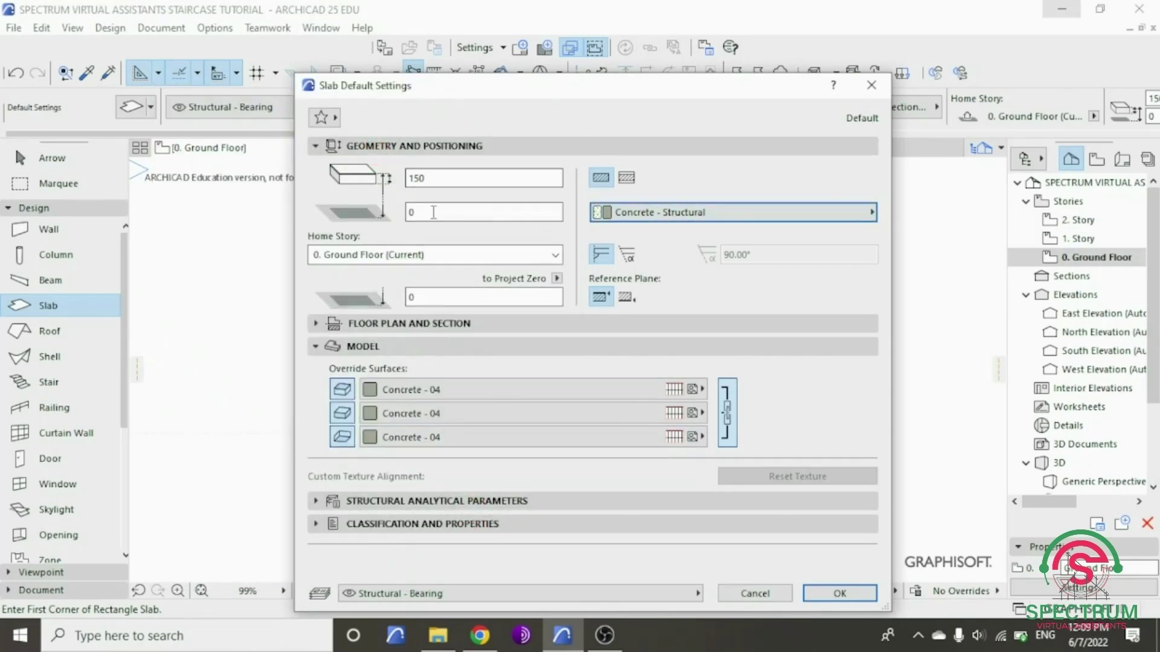
click(553, 259)
click(553, 259)
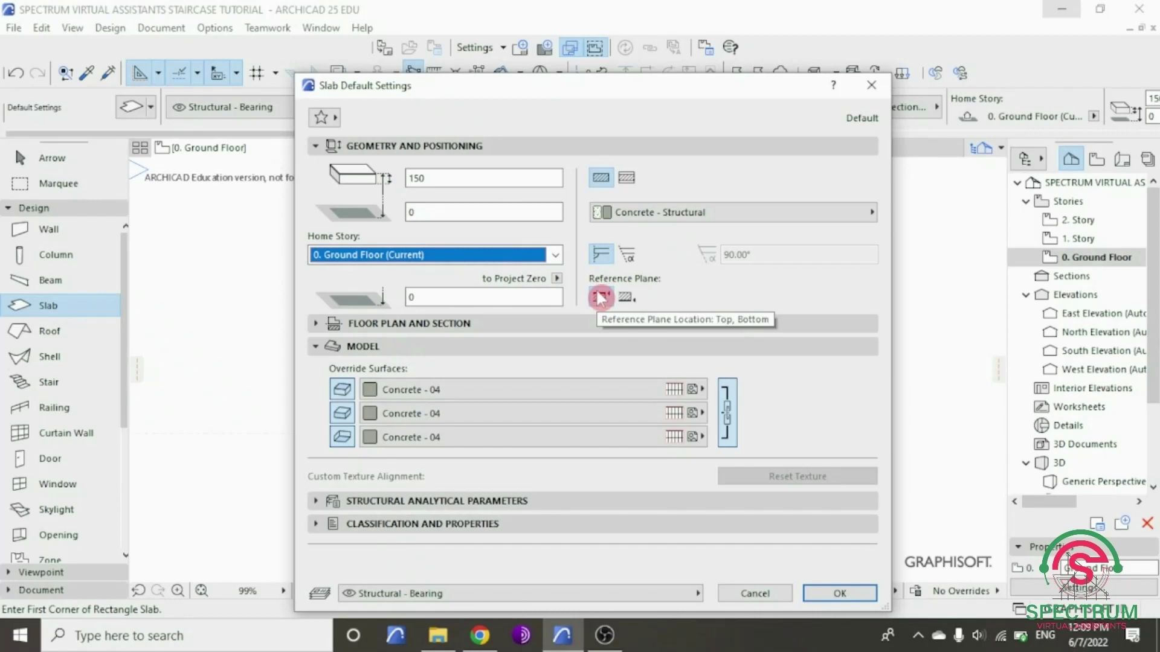
- Review the slab's floor plan and section settings, and set its top, edge and bottom override surfaces to Concrete - 02
click(414, 146)
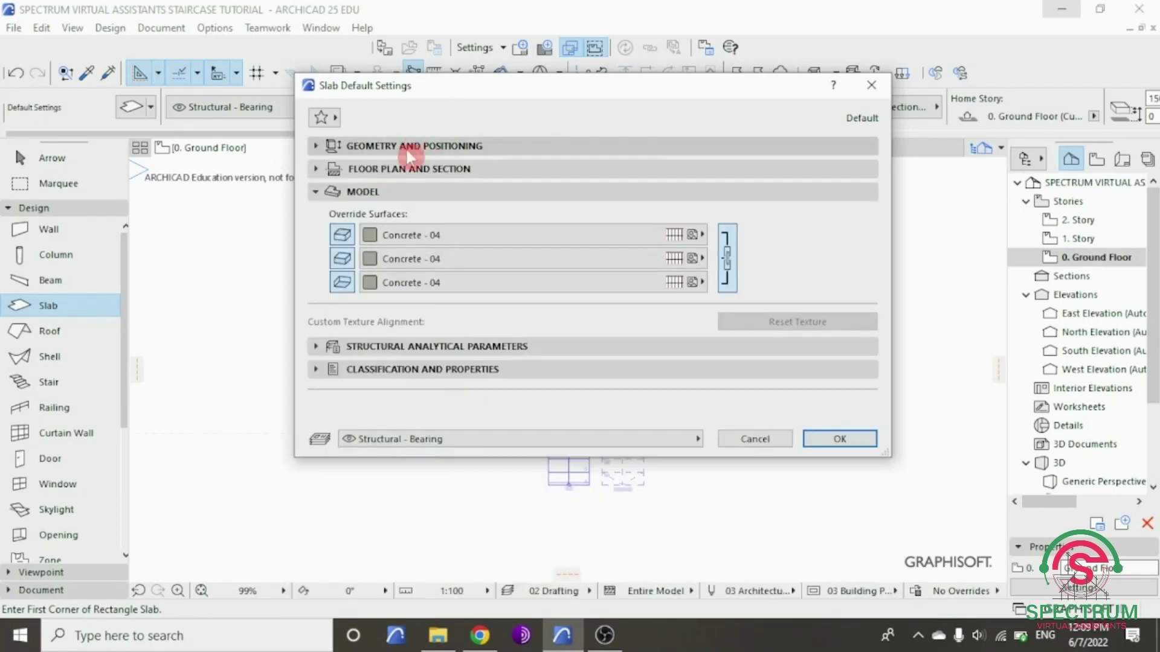
click(403, 171)
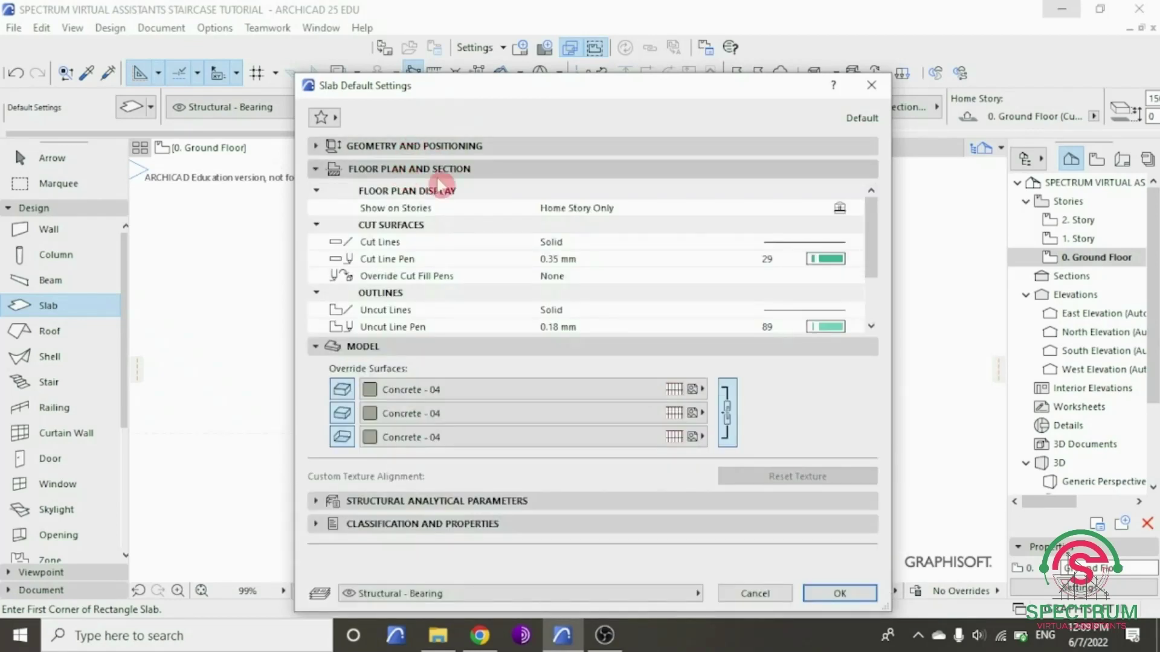
mouse_move(874, 219)
mouse_down()
mouse_move(879, 289)
mouse_move(873, 202)
mouse_up()
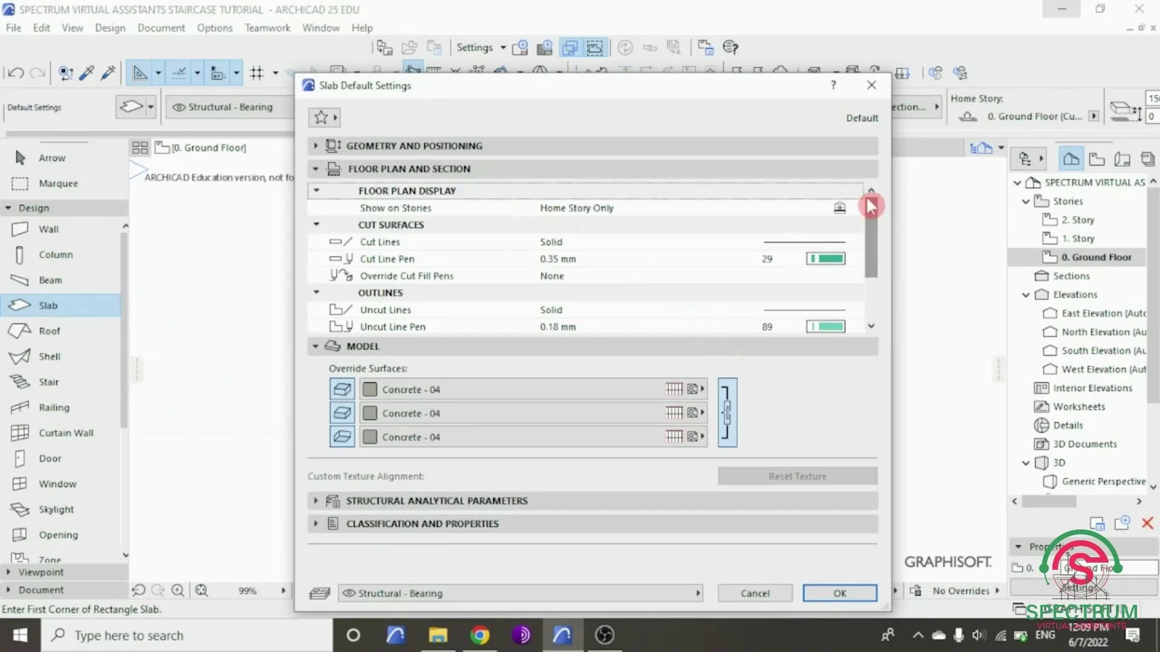
click(415, 168)
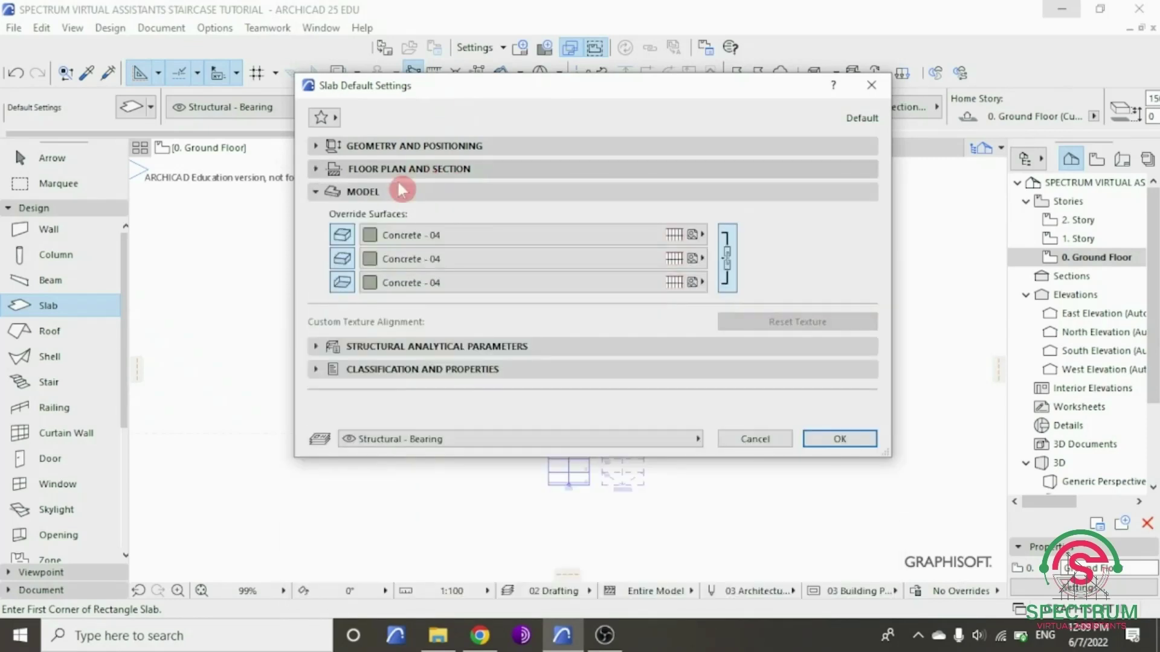
click(340, 192)
click(340, 192)
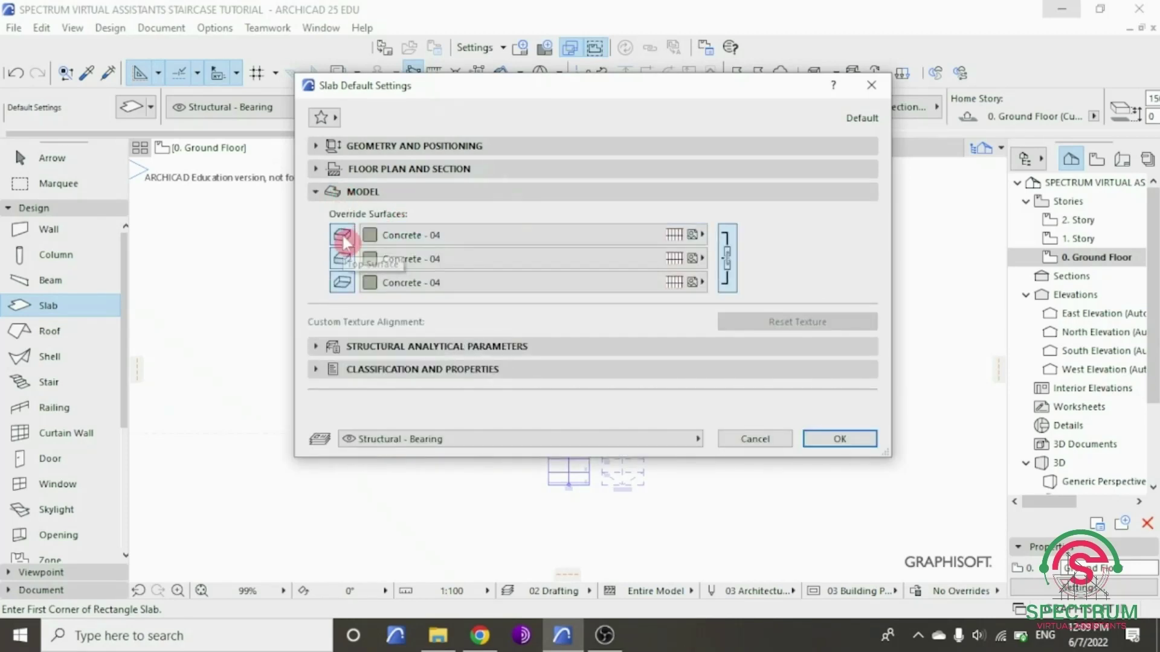
click(397, 236)
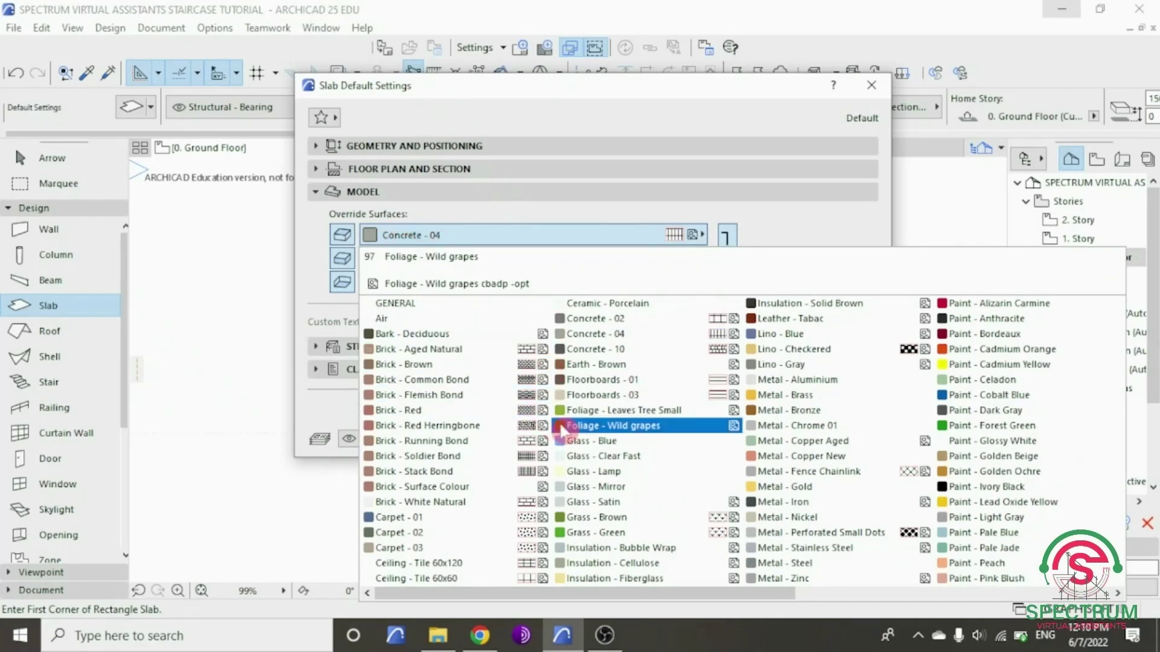
scroll(598, 409, down, 4)
scroll(599, 411, up, 4)
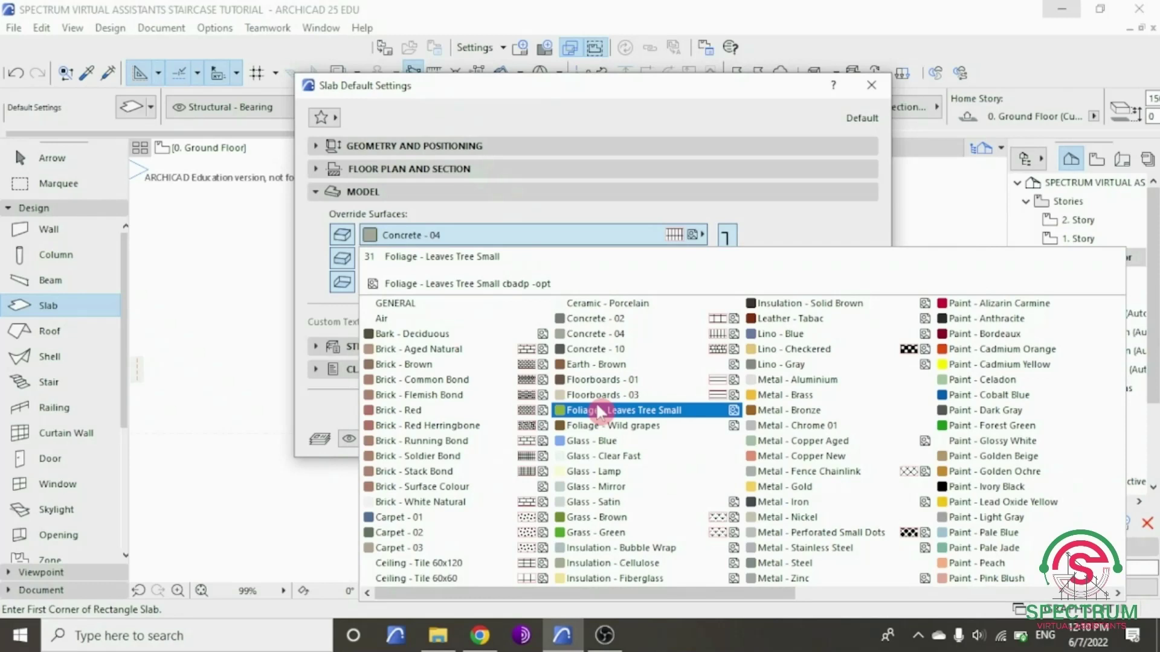
click(599, 319)
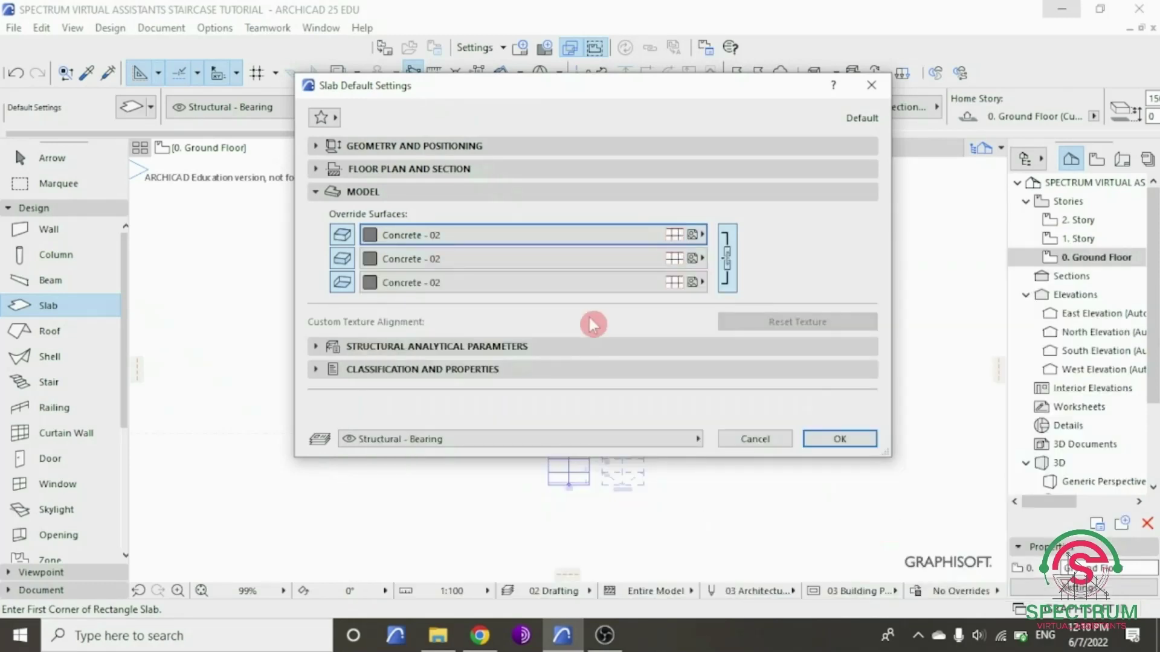
click(351, 261)
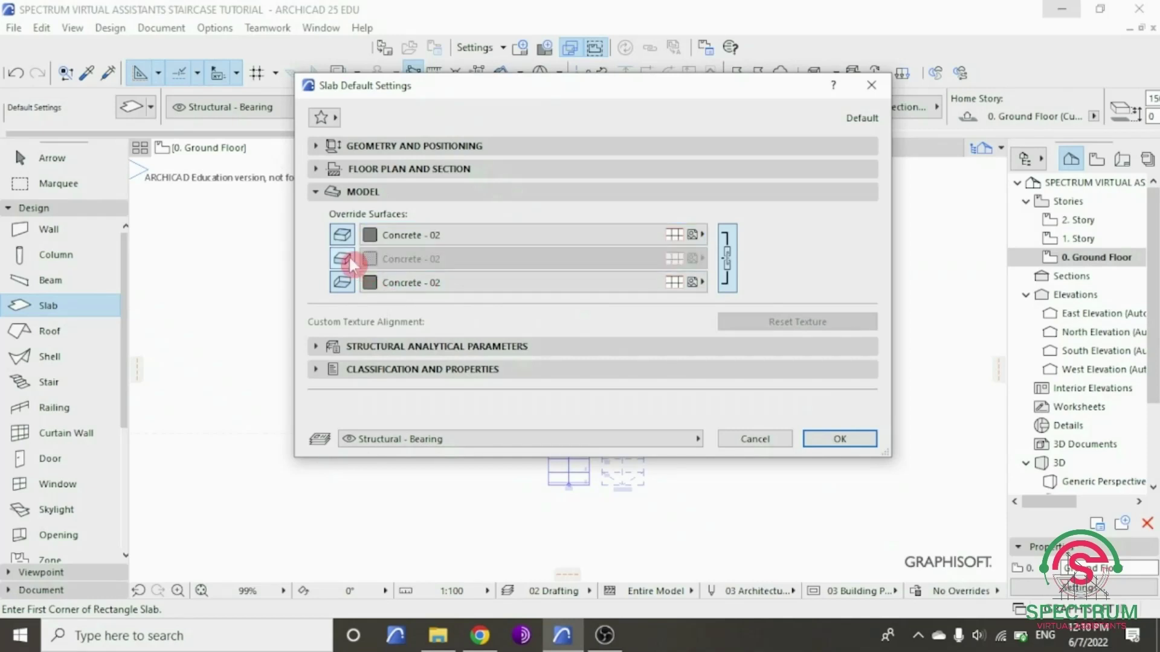
click(346, 253)
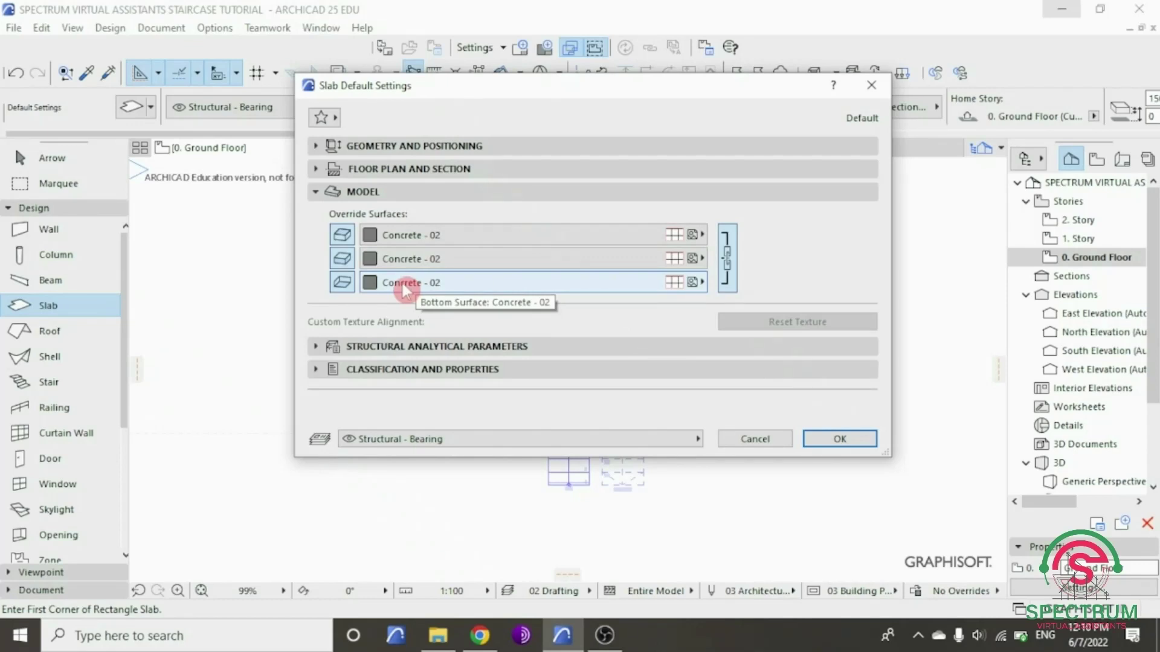
- Review the slab's structural analytical parameters and its classification and properties, and accept the default settings
click(375, 191)
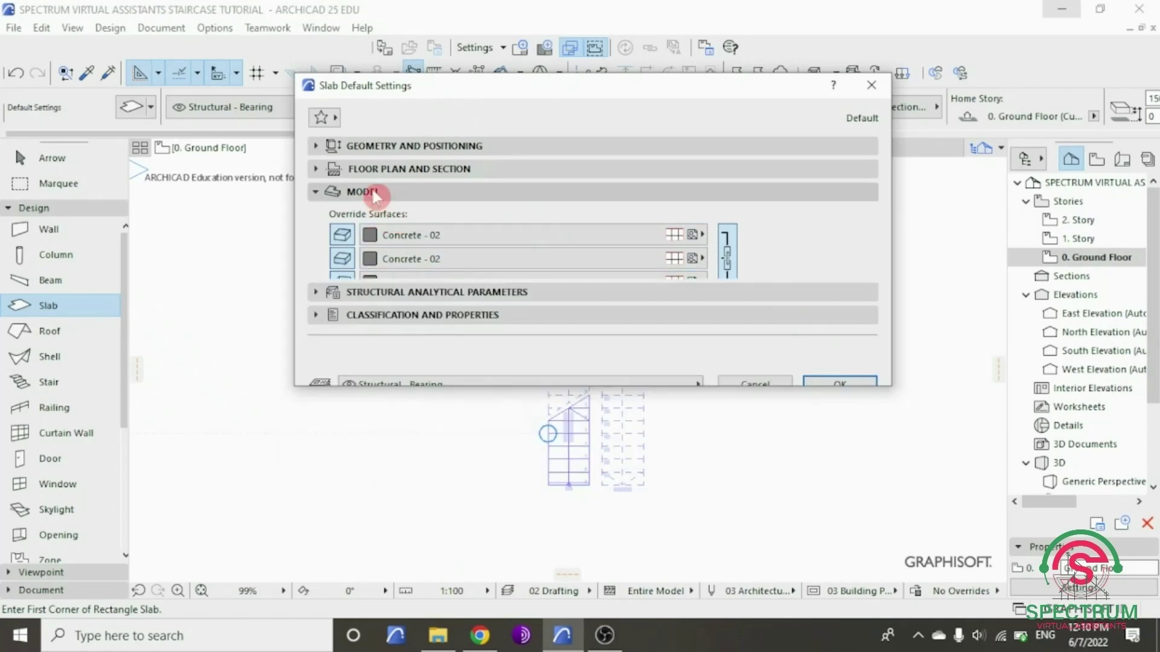
click(380, 217)
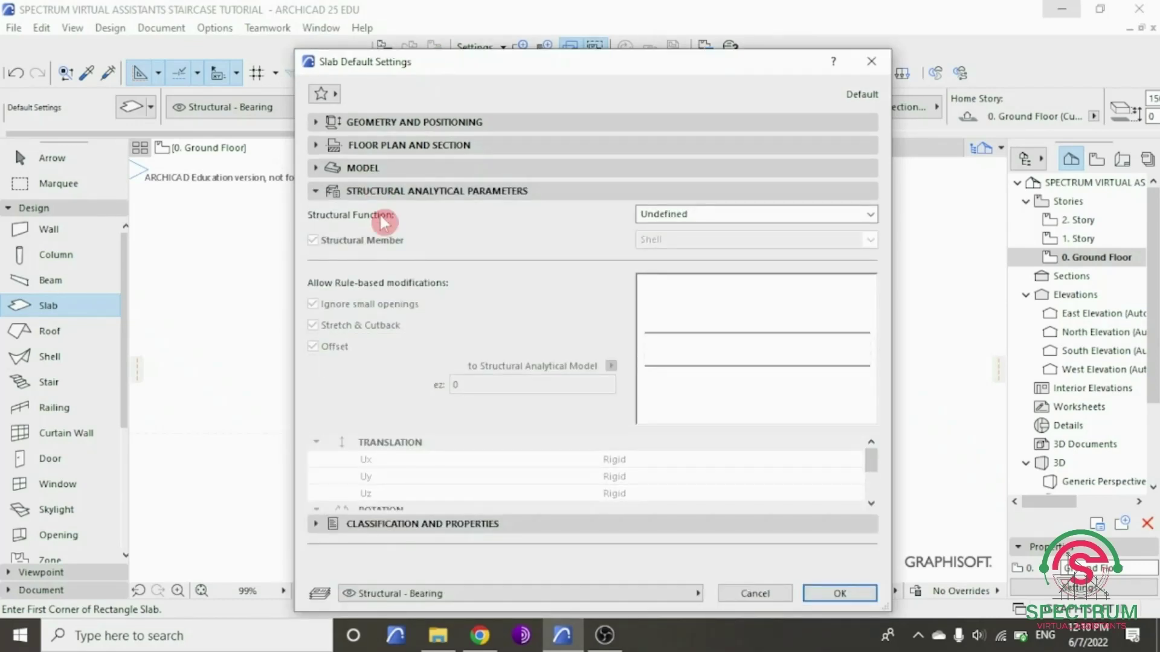
click(375, 191)
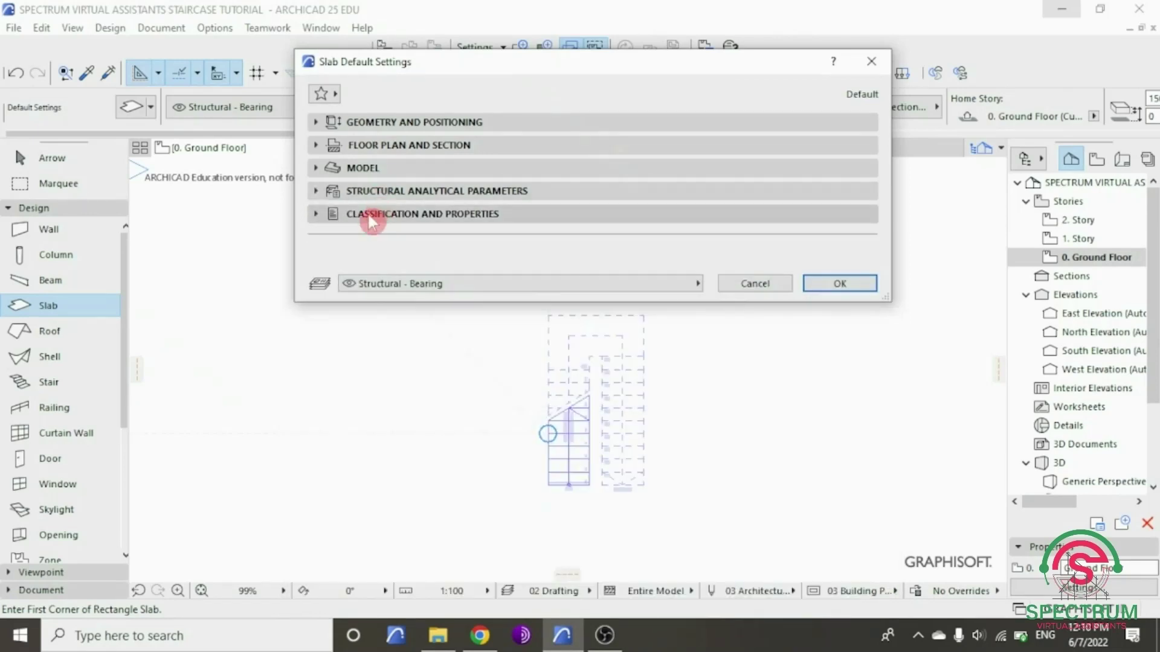
click(366, 214)
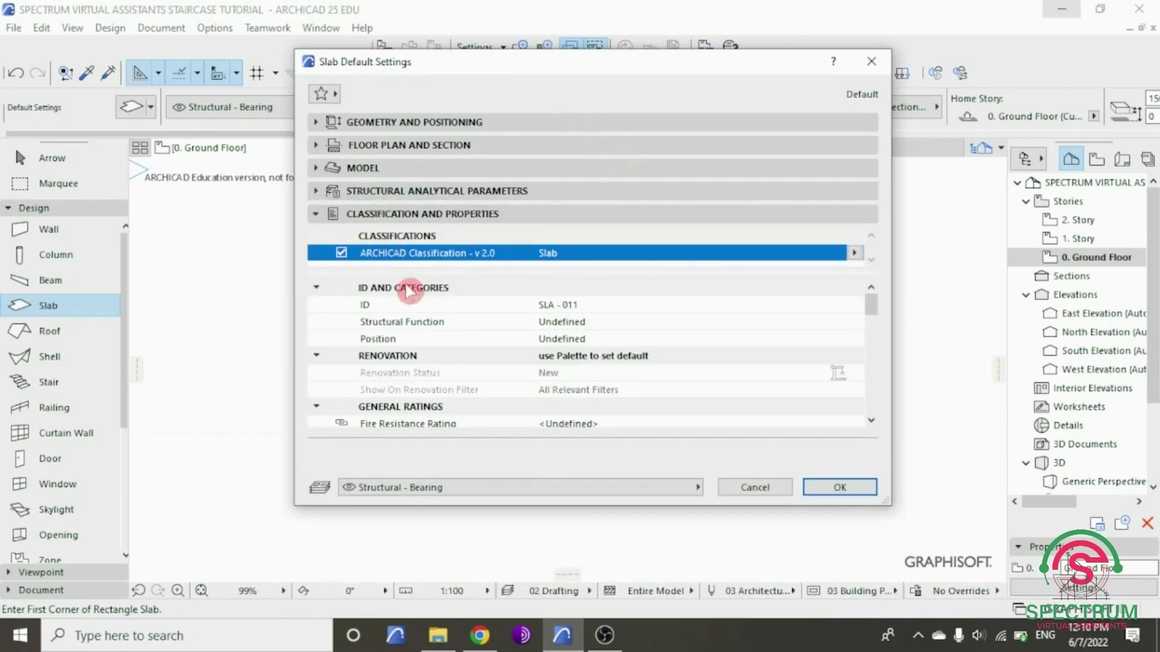
scroll(432, 333, down, 1)
scroll(432, 332, down, 5)
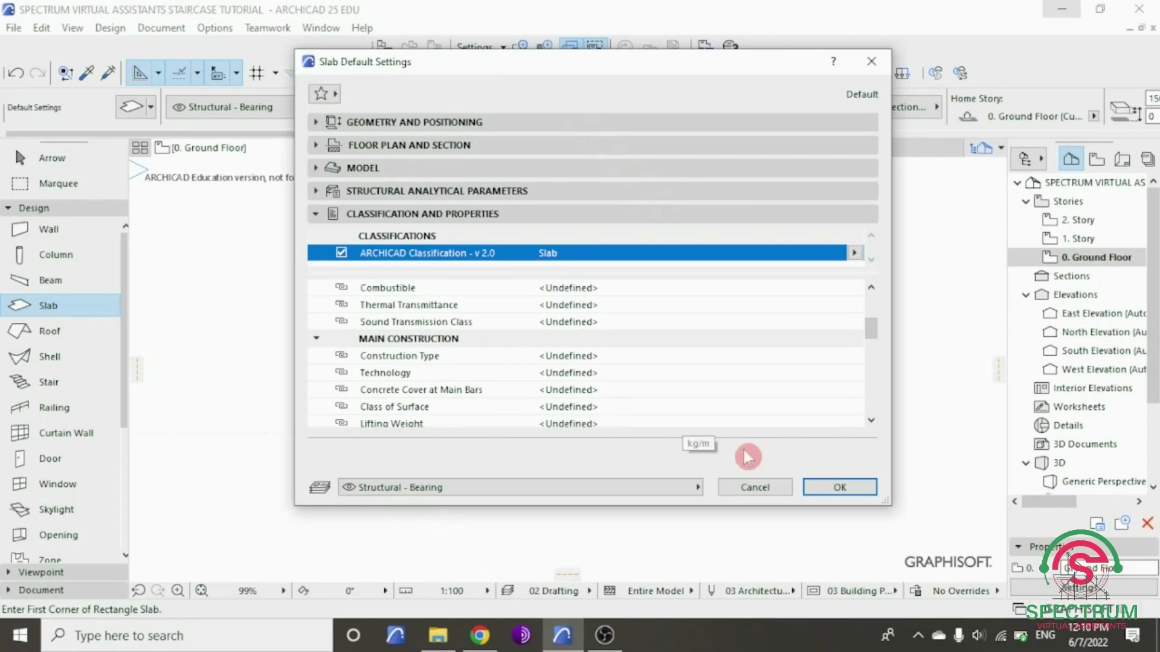
click(834, 495)
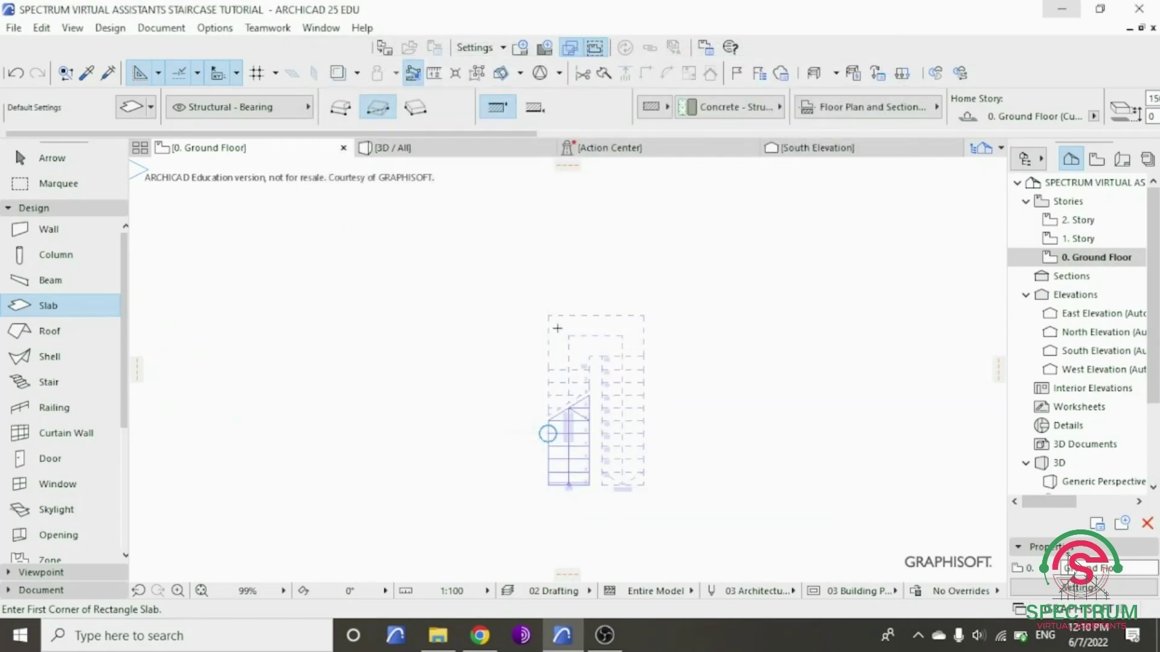
- Draw a rectangular slab 7000 by 7000 mm, starting at the stair's upper-left landing corner and extending right and downward
scroll(558, 329, up, 2)
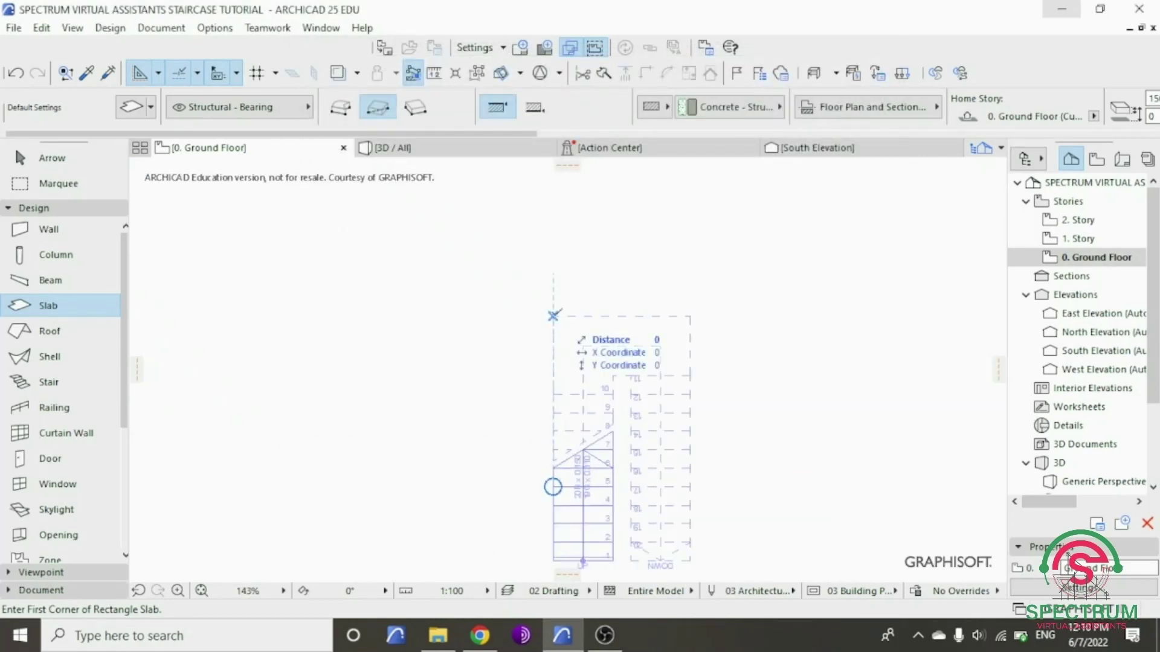
click(553, 315)
scroll(554, 315, down, 3)
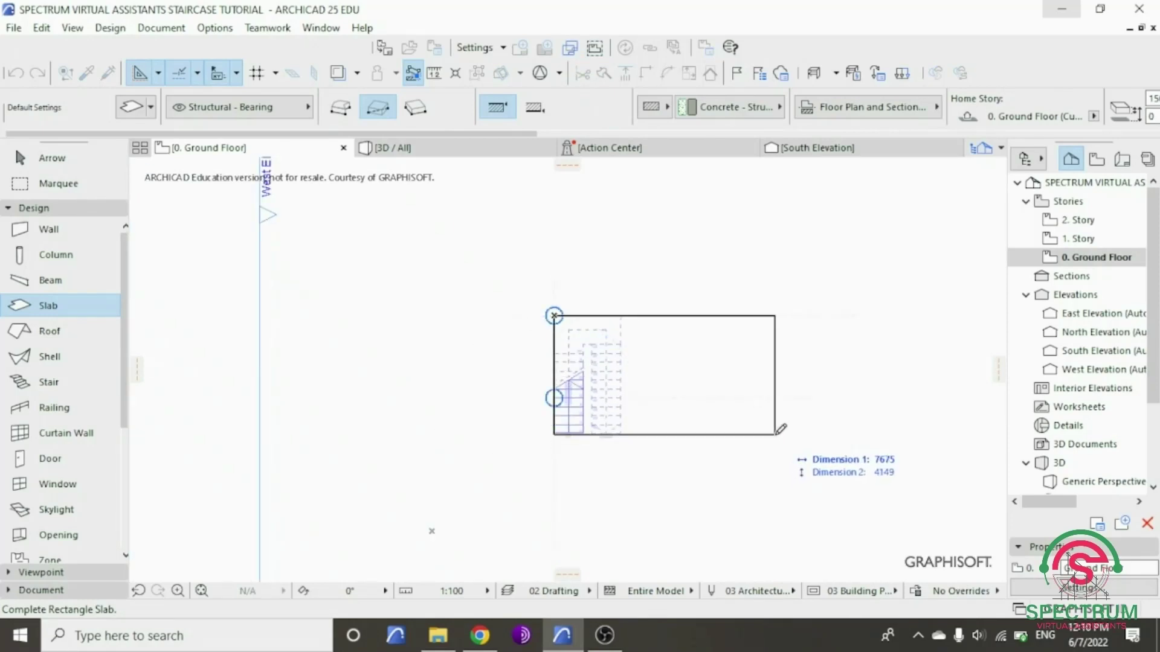
key(Tab)
text(70)
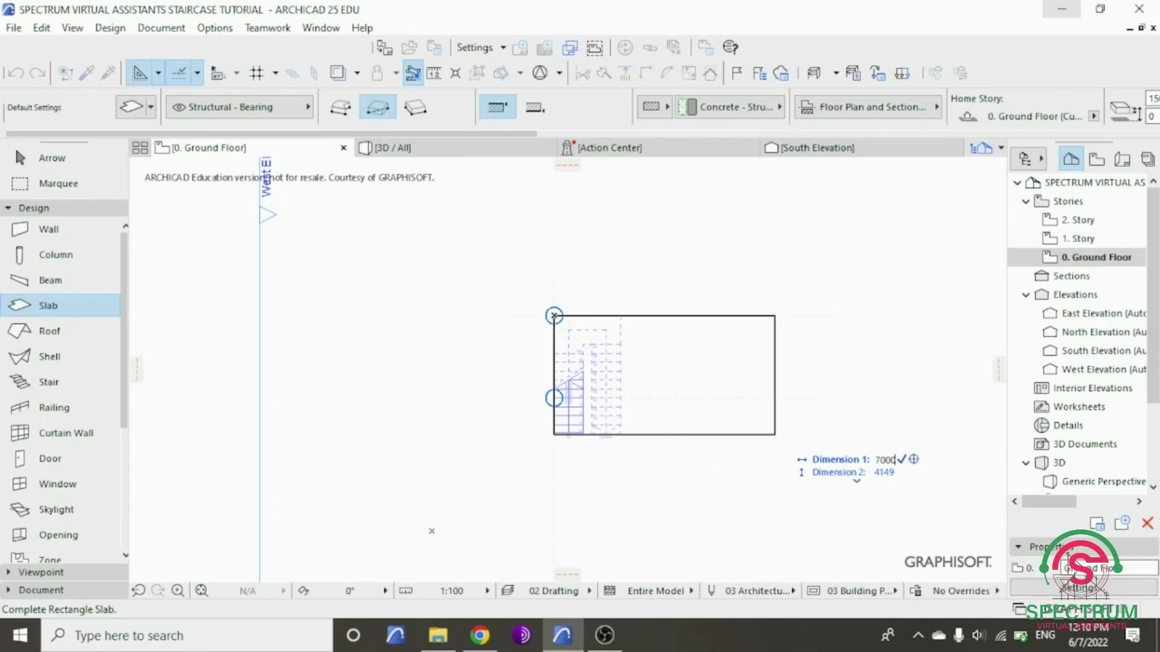
key(Tab)
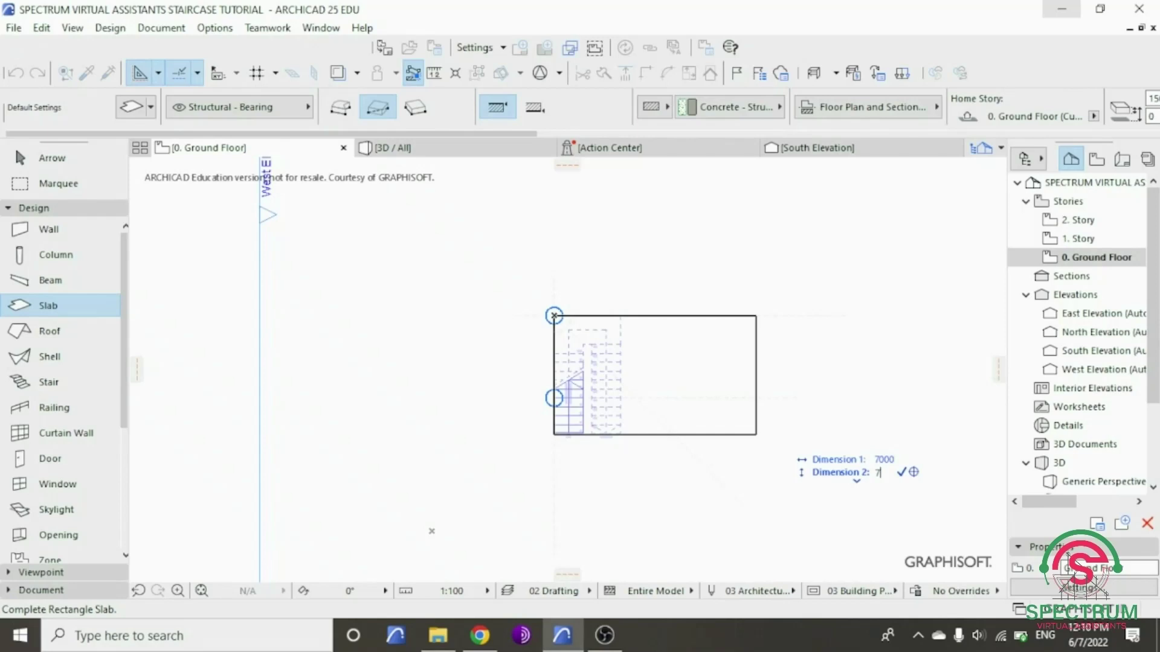
text(7000)
key(Return)
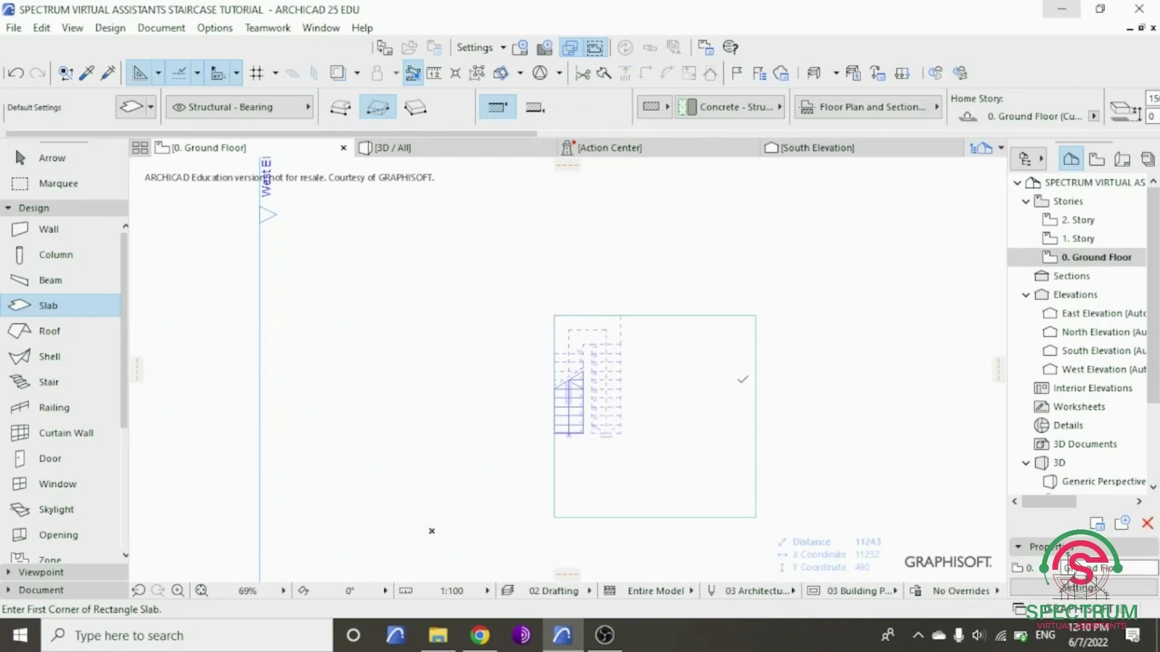
- Move the square slab 2350 mm to the left, using its upper-left corner as the reference point
key(Escape)
click(714, 354)
right_click(629, 271)
click(797, 375)
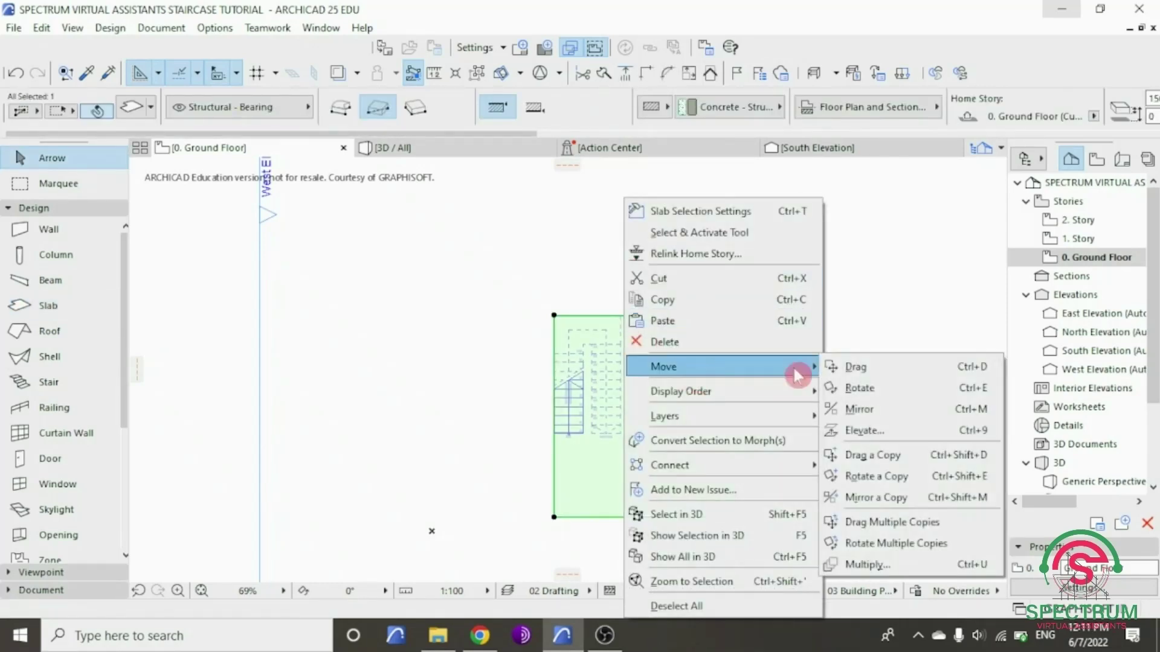
click(854, 367)
scroll(555, 272, up, 3)
scroll(555, 271, down, 3)
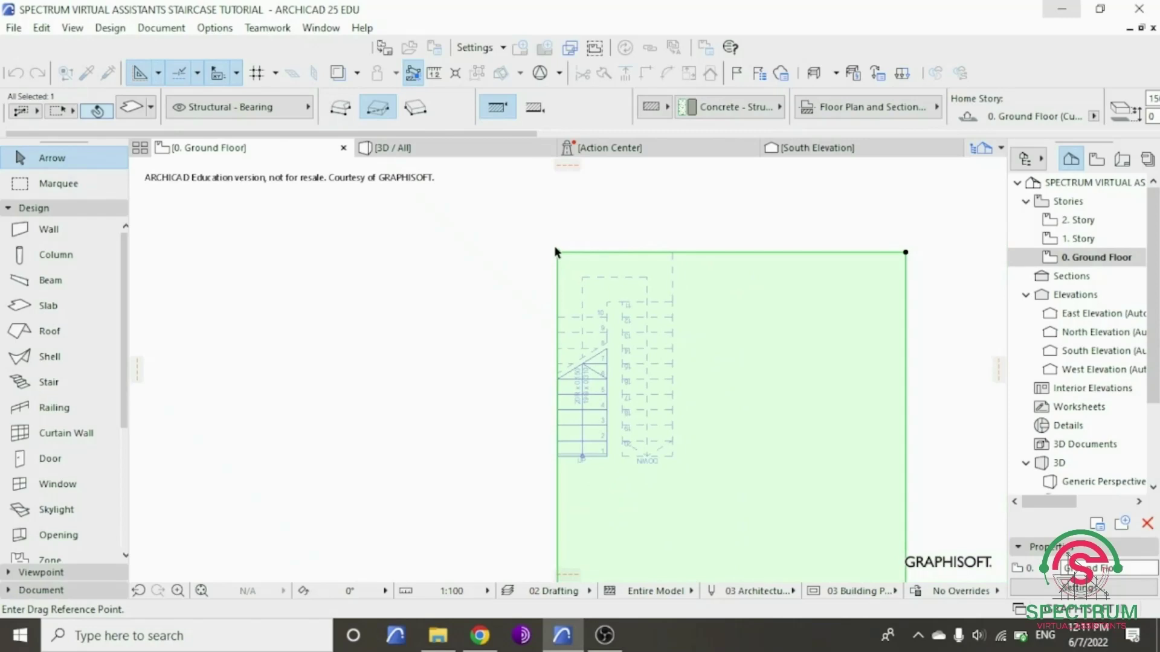
click(557, 253)
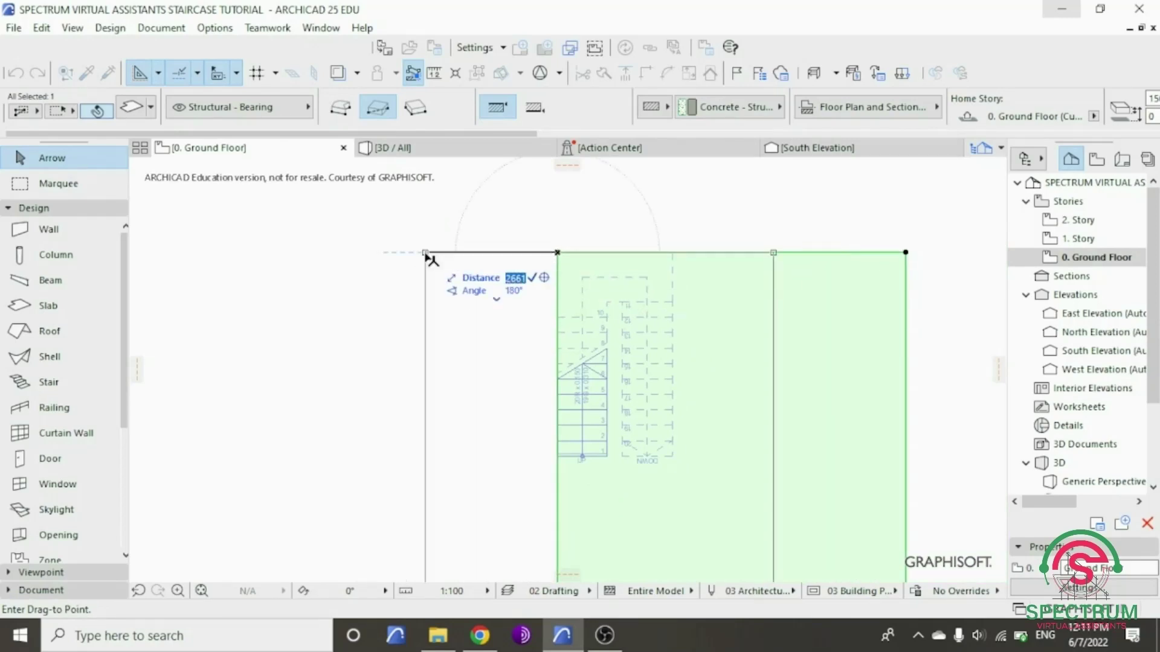
text(2350)
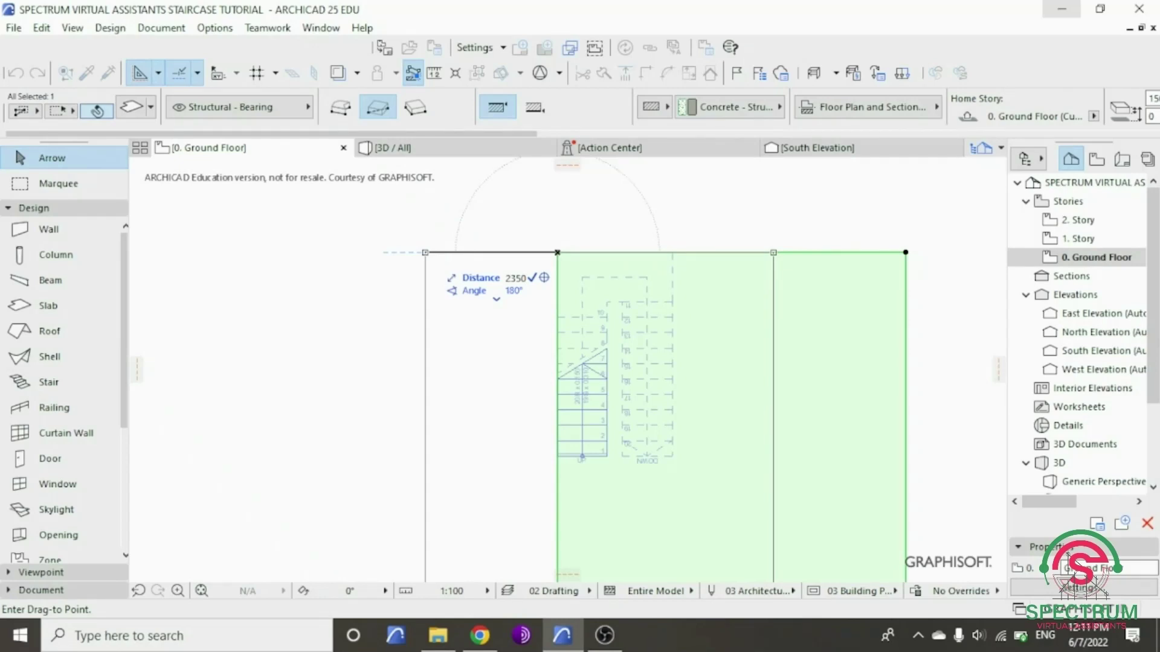
key(Return)
scroll(467, 260, down, 3)
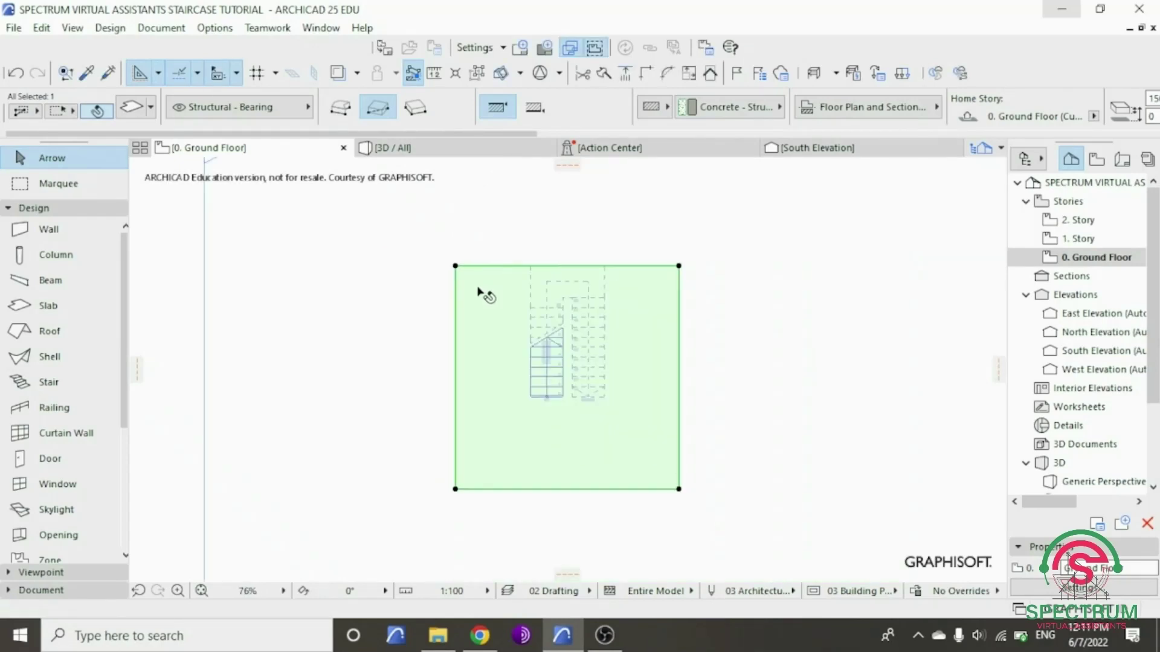
- Move the slab 1000 mm upward on the floor plan so it extends beyond the stair landing, and deselect it
right_click(640, 219)
mouse_move(708, 370)
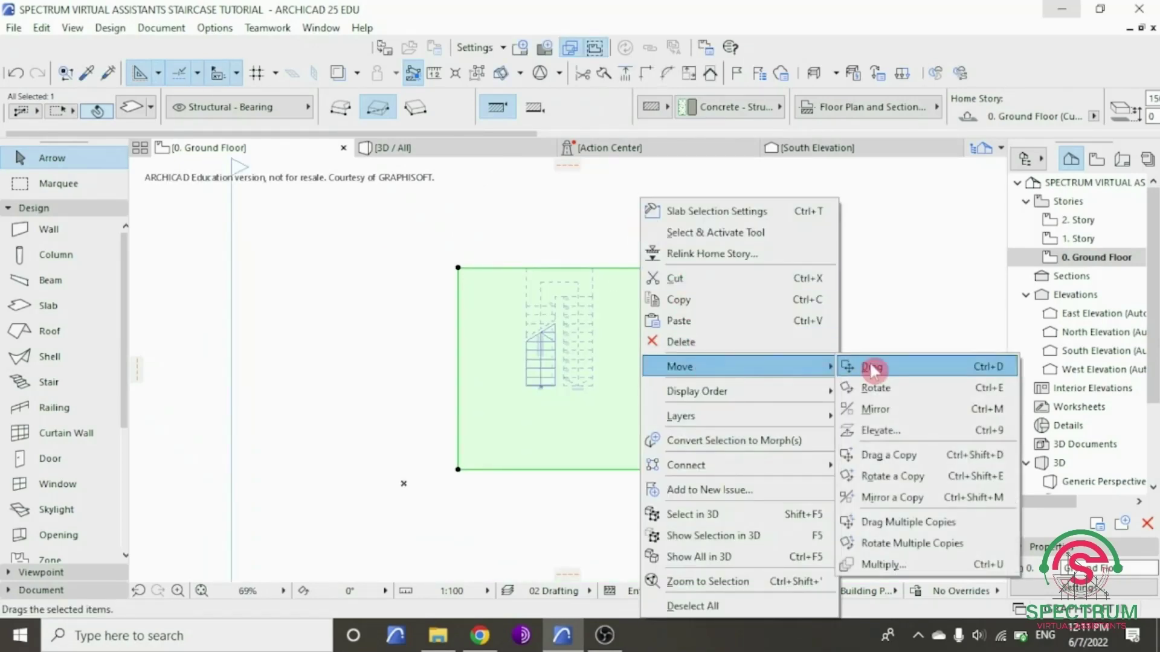
click(861, 366)
click(647, 275)
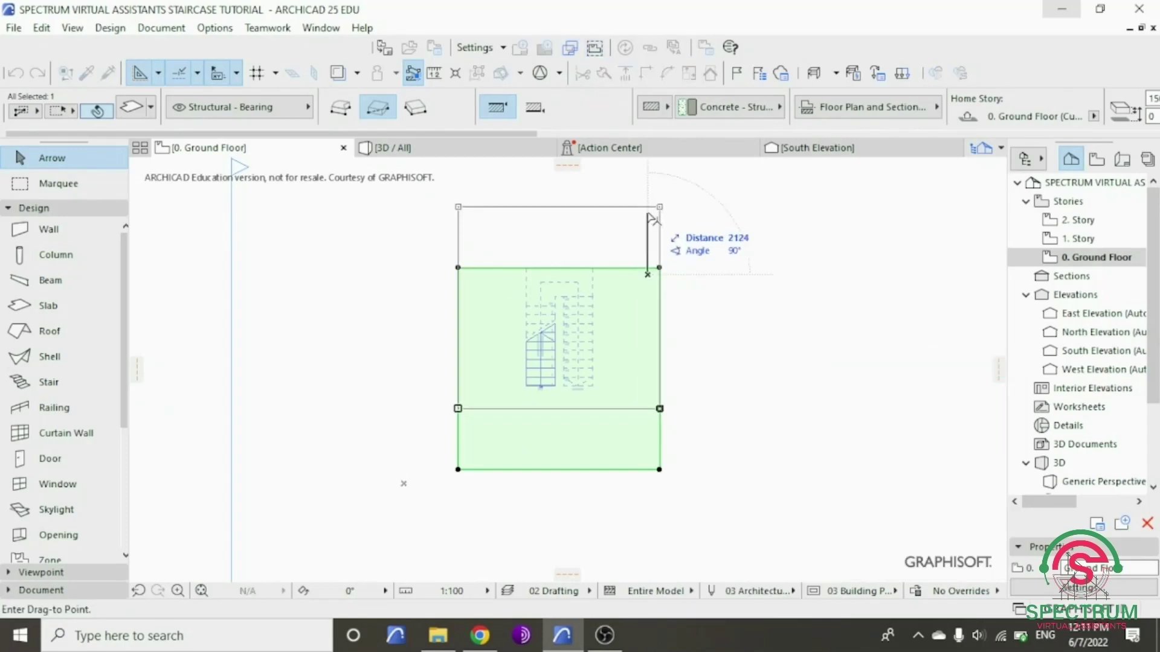
text(1)
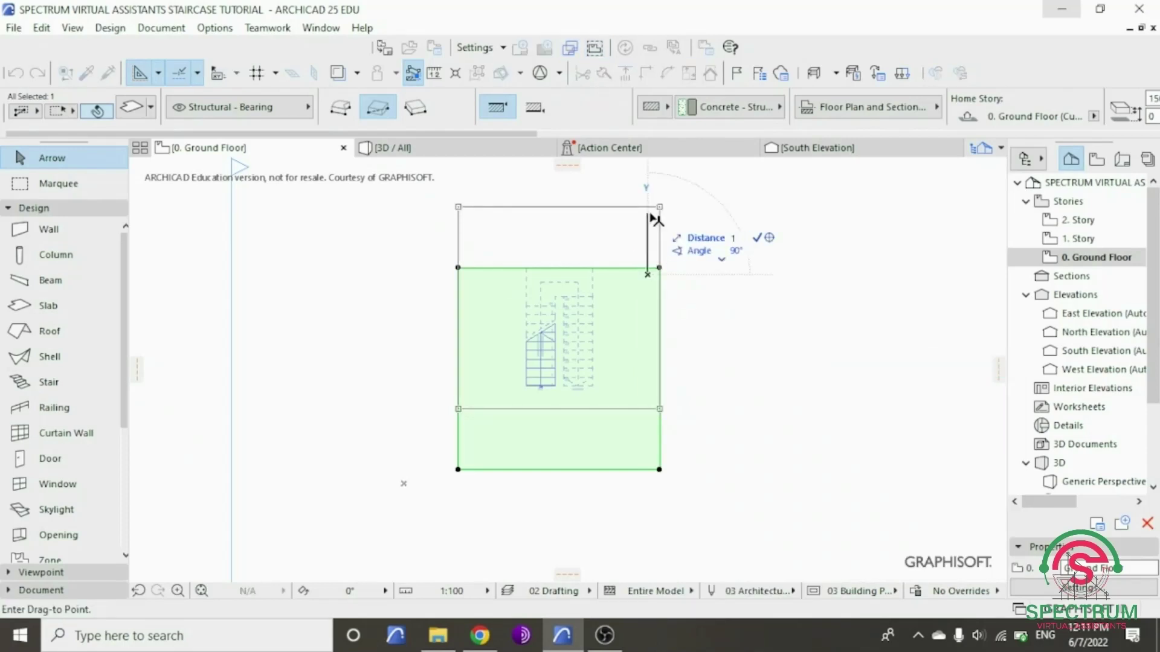
text(000)
key(Return)
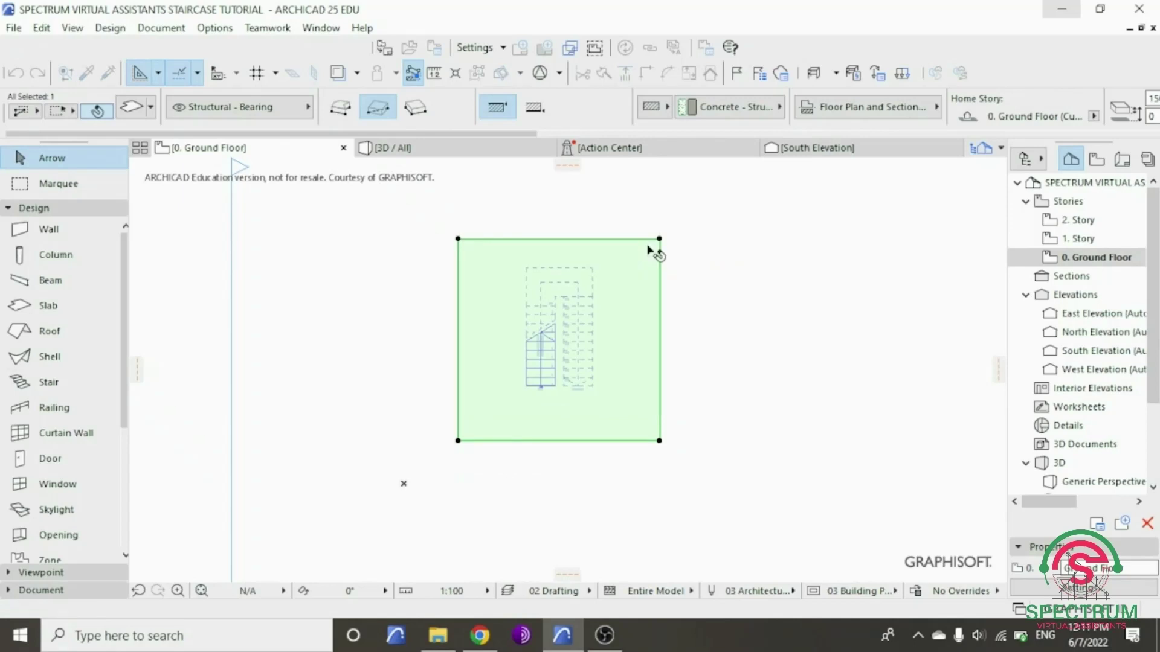
scroll(583, 234, up, 2)
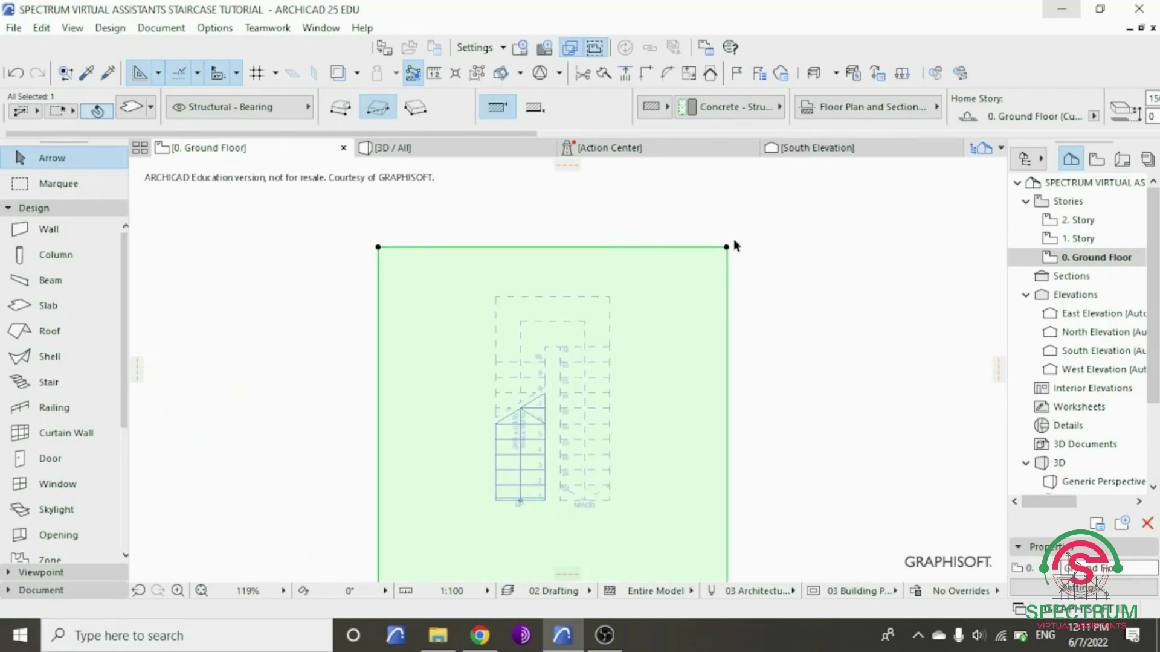
click(781, 241)
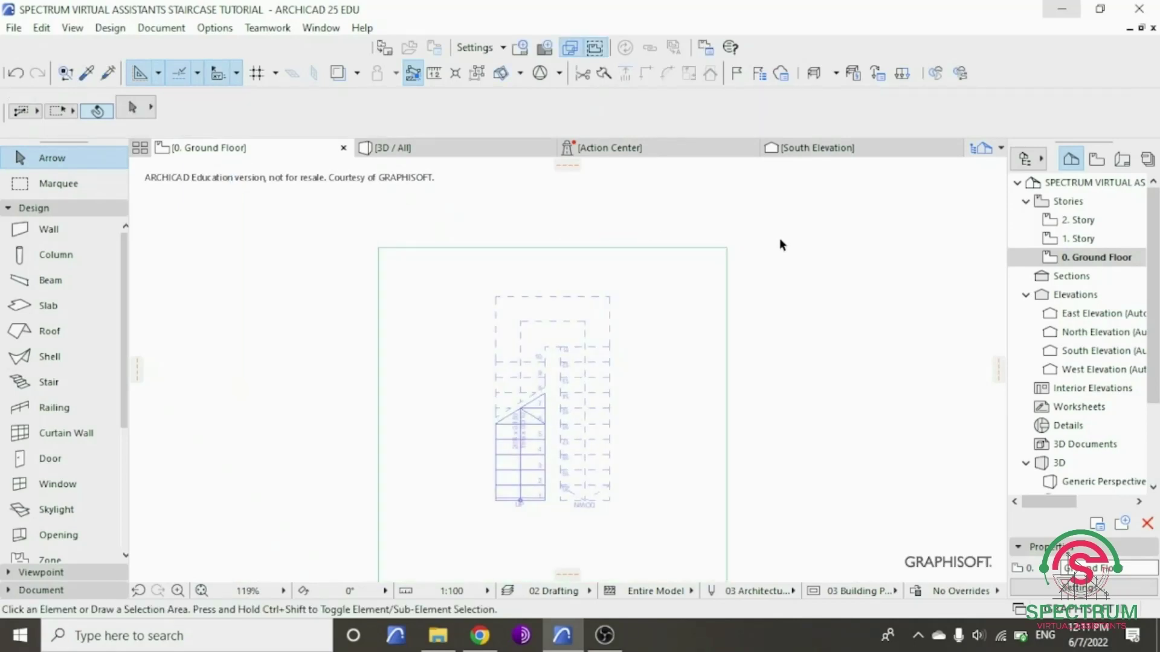
scroll(730, 196, down, 2)
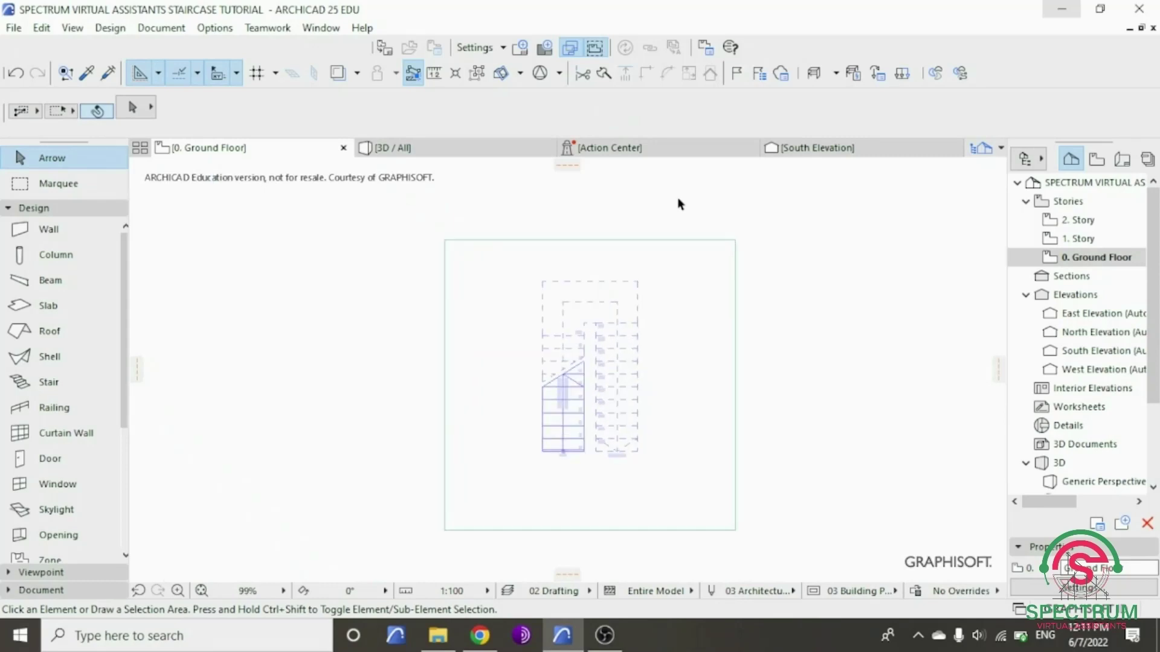
- Inspect the stair and slab in 3D by orbiting around them, and return to the Ground Floor plan
click(469, 147)
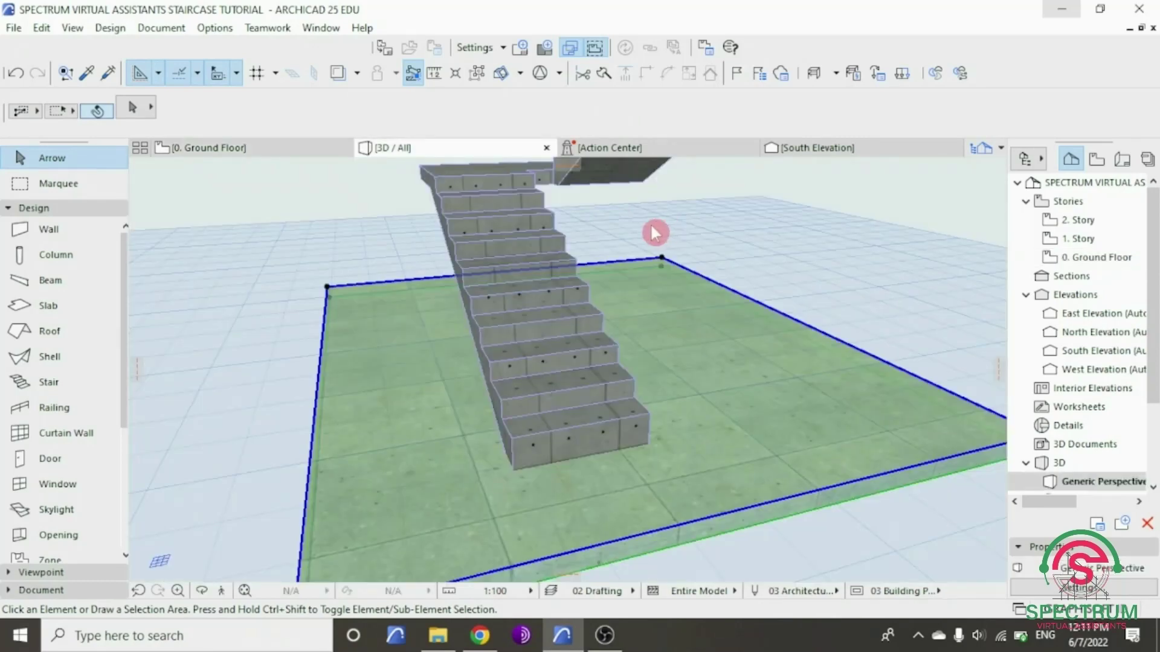
click(655, 233)
scroll(543, 357, down, 3)
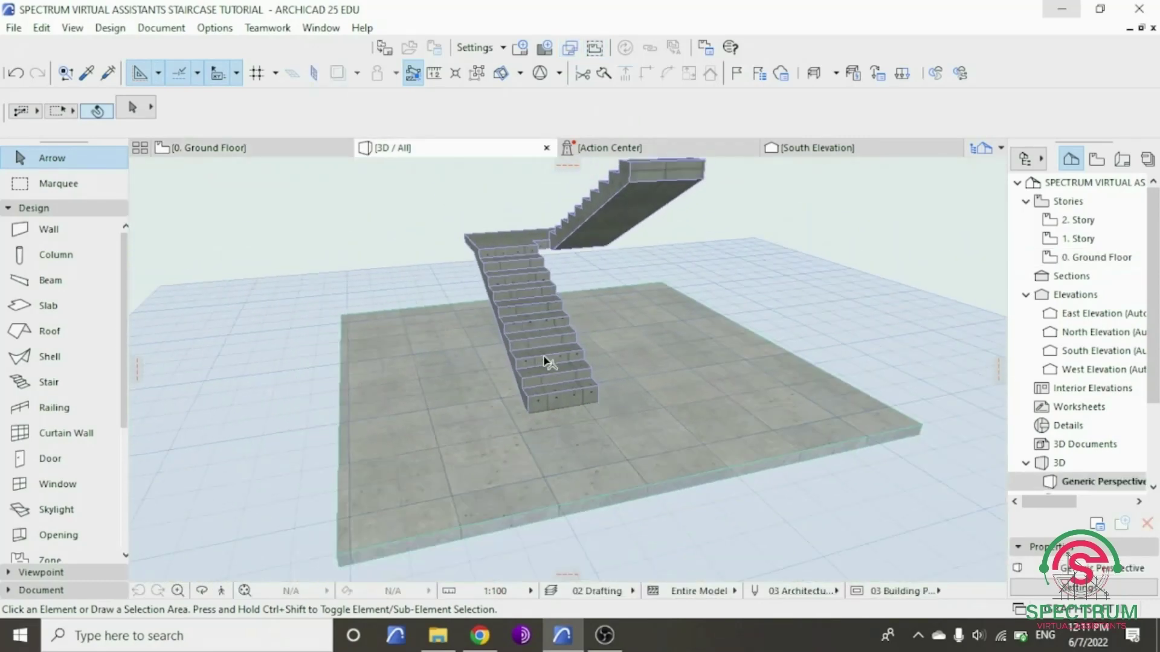
click(202, 591)
drag(250, 427, 530, 480)
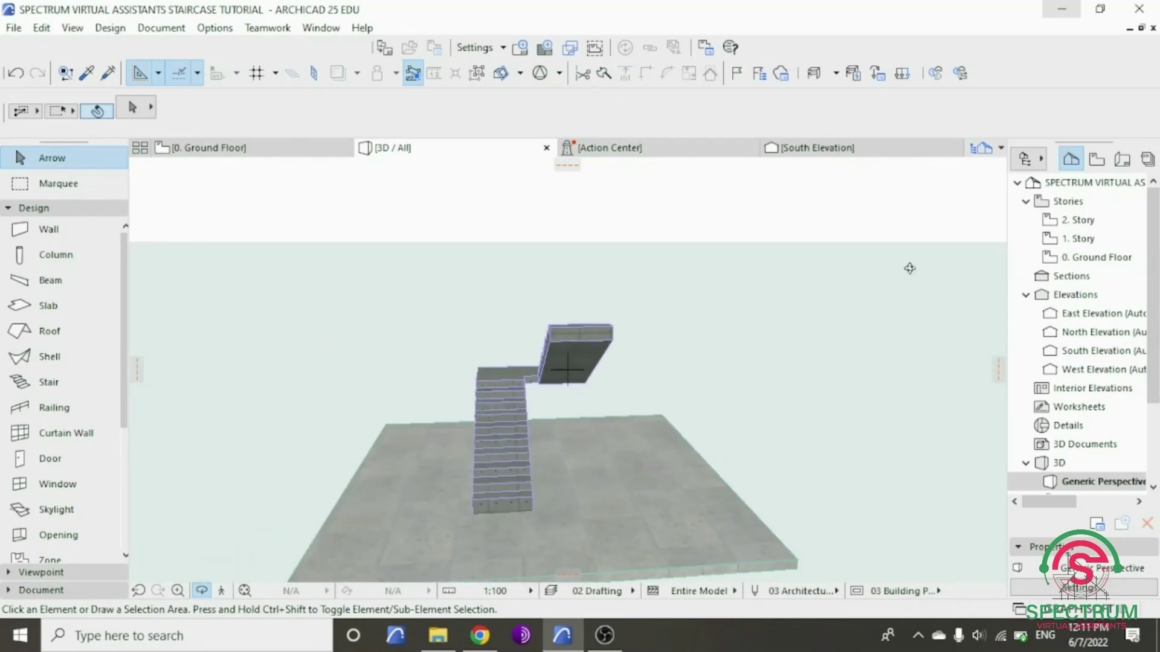
double_click(1096, 257)
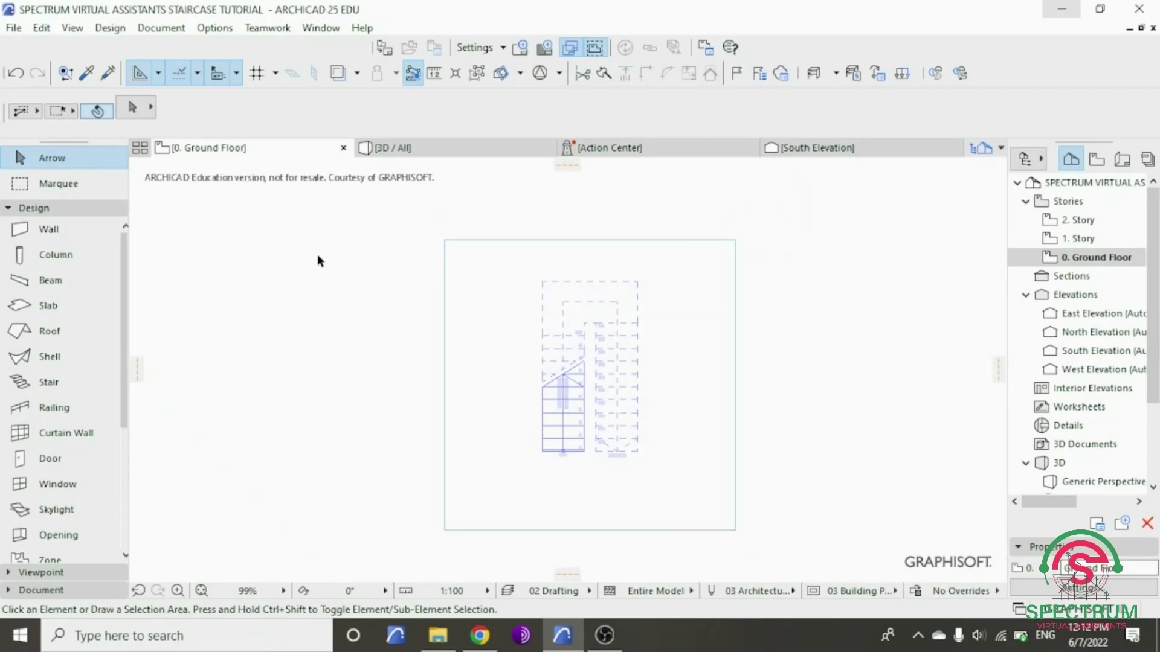
- Set the default wall's top link to Not Linked, its height to 3000 mm and its thickness to 150 mm
click(27, 209)
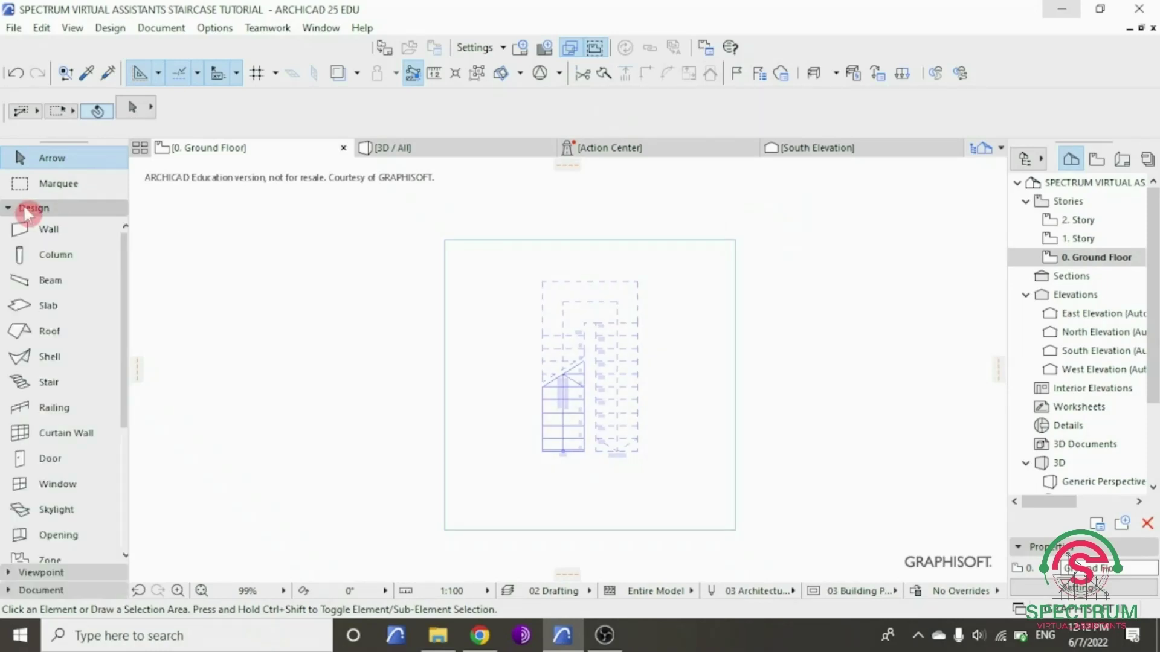
click(44, 231)
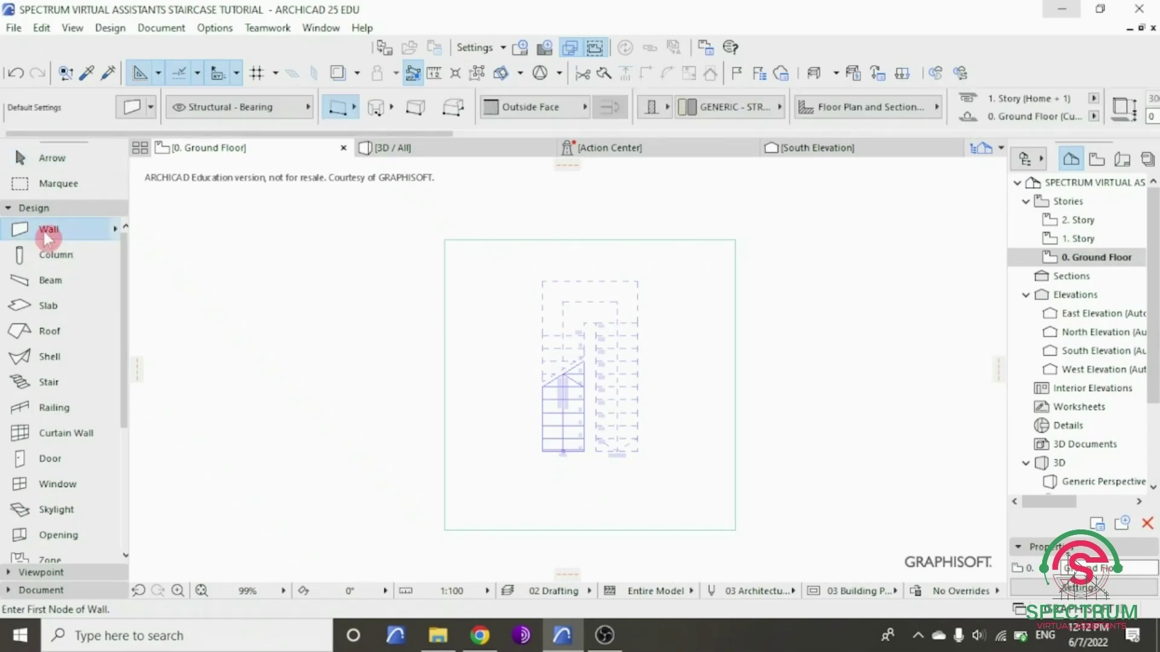
double_click(43, 231)
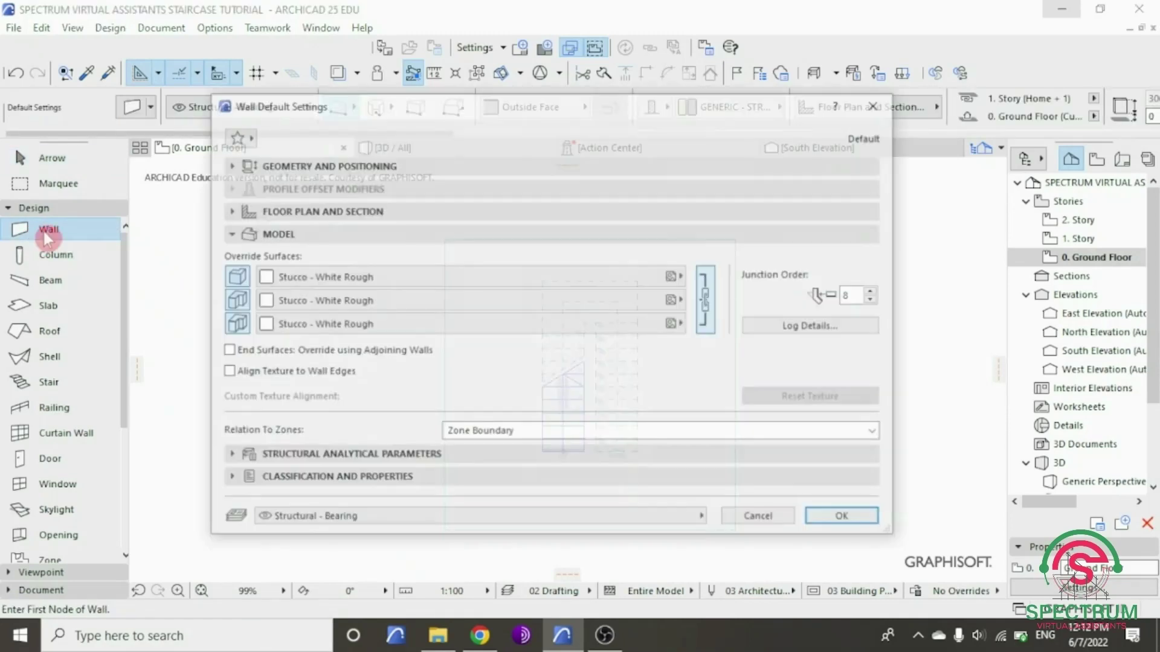
click(281, 164)
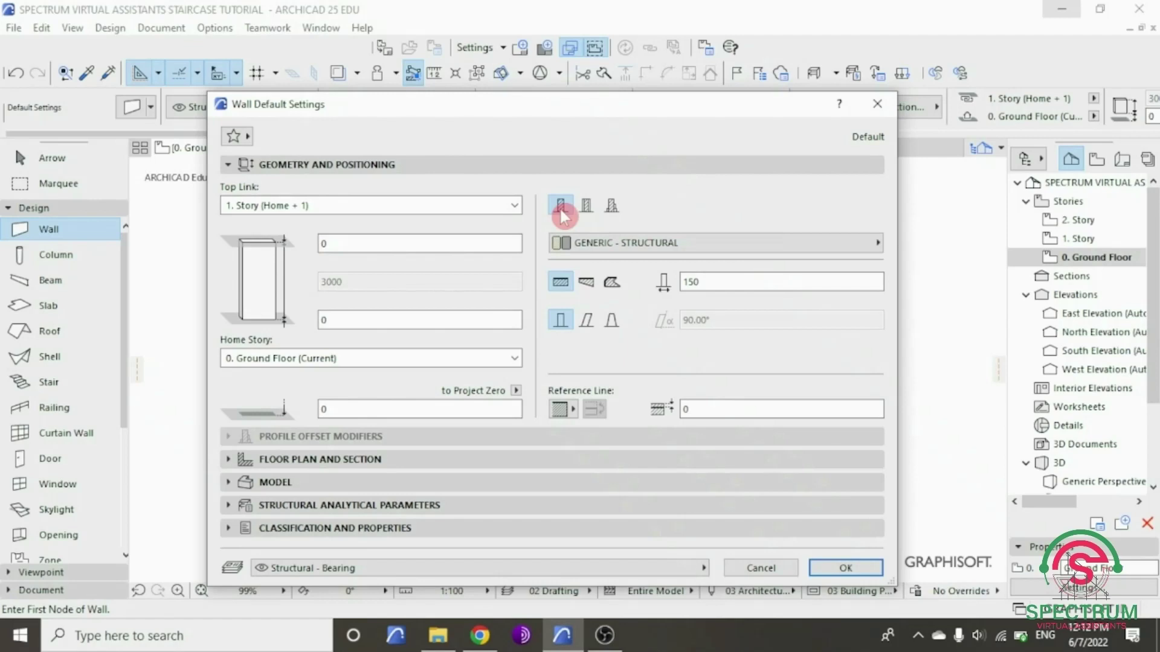
click(514, 206)
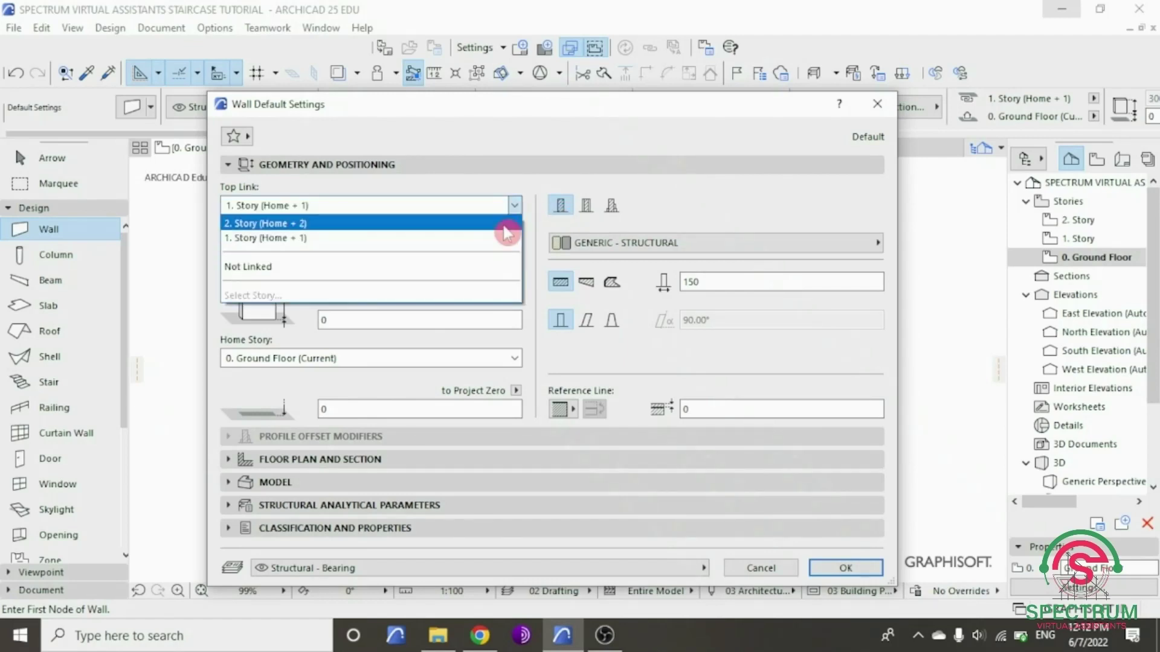
click(478, 267)
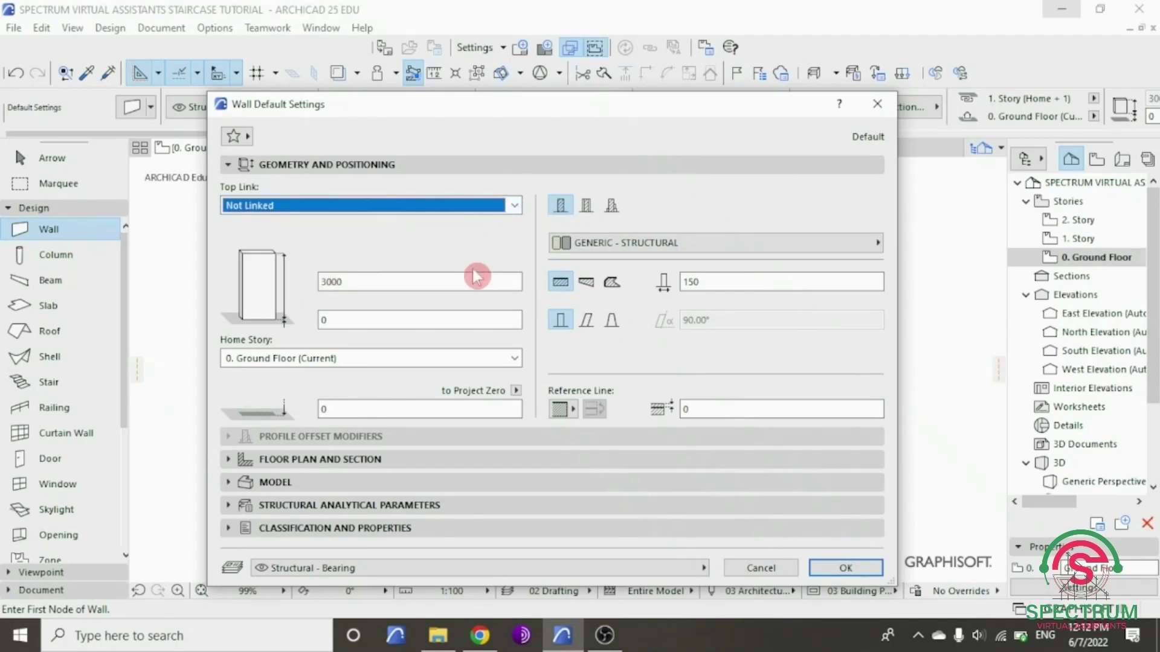
click(371, 282)
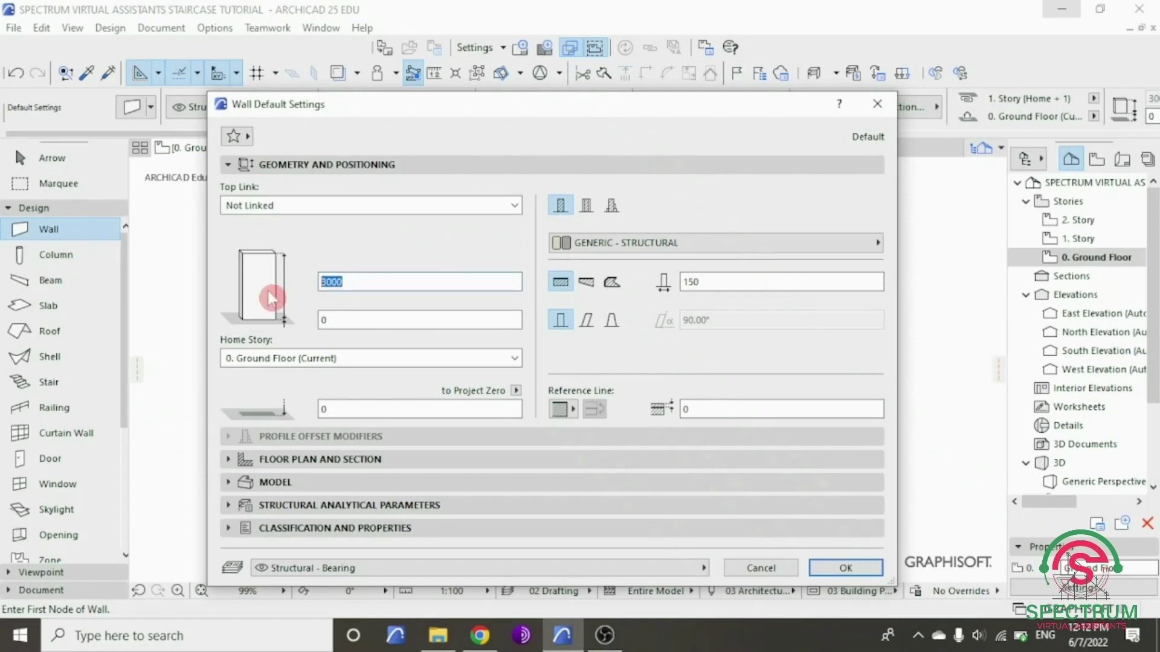
text(300)
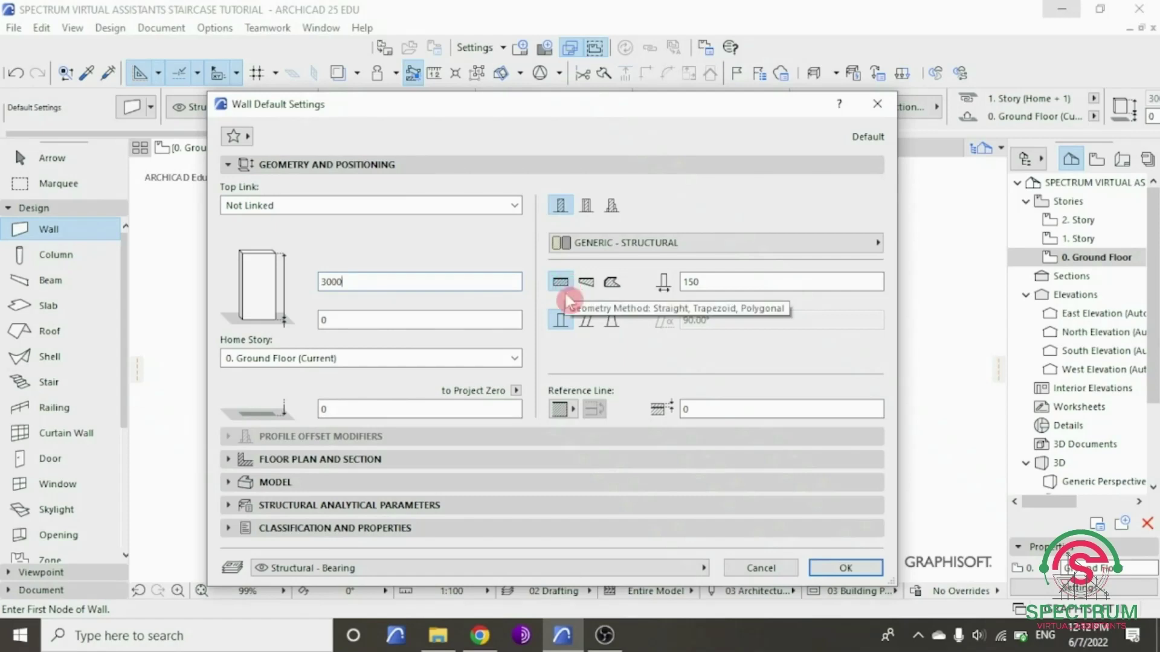
click(682, 283)
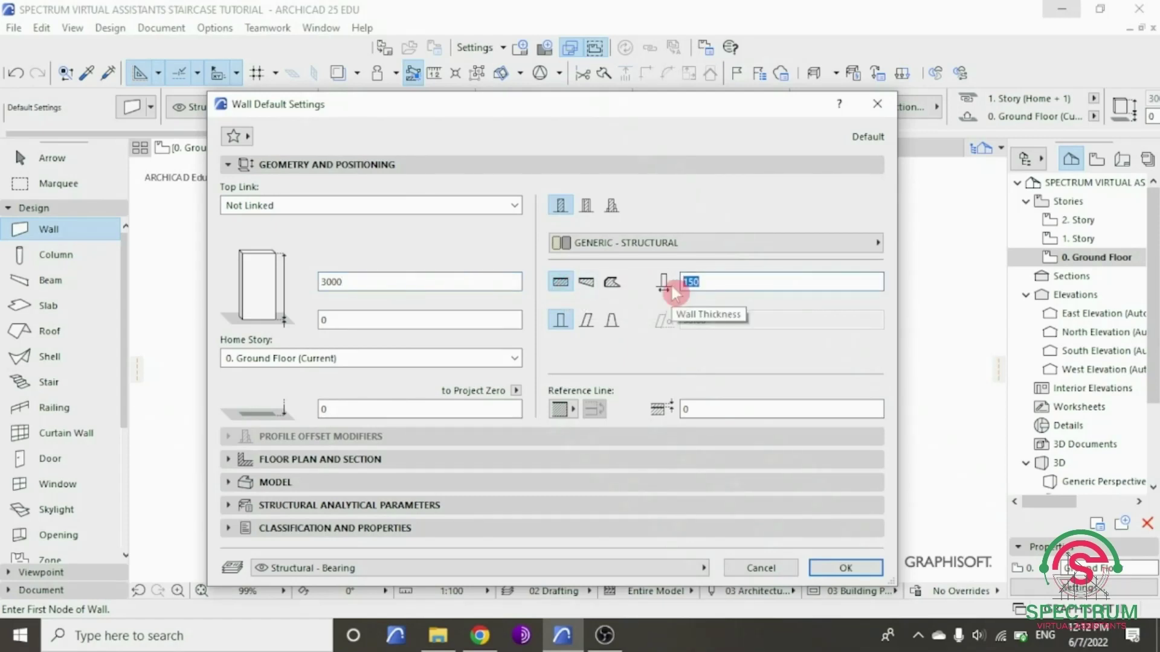
text(1)
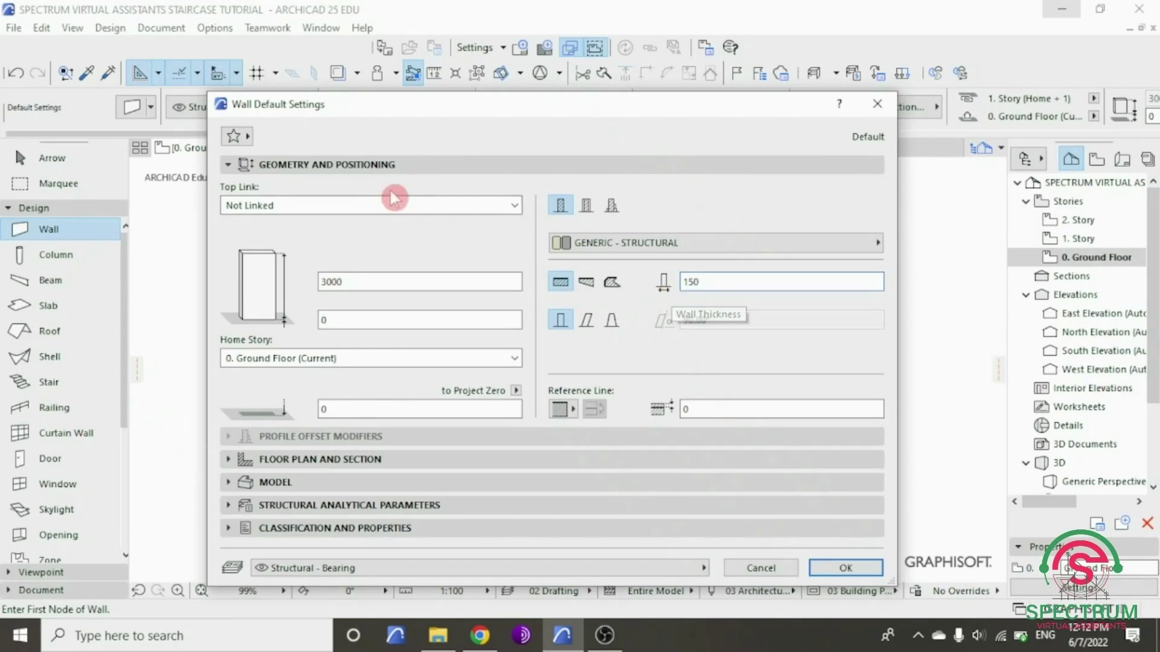
click(336, 164)
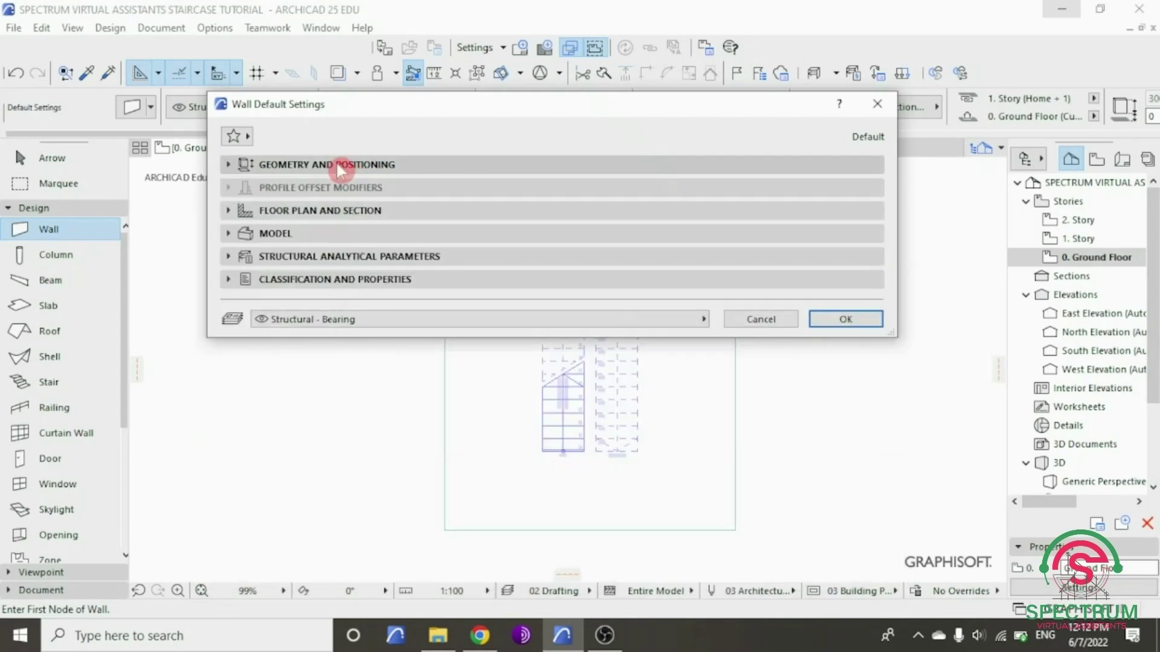
- Set the default wall's linked override surfaces to Stucco - White Rough and accept the wall settings
click(245, 234)
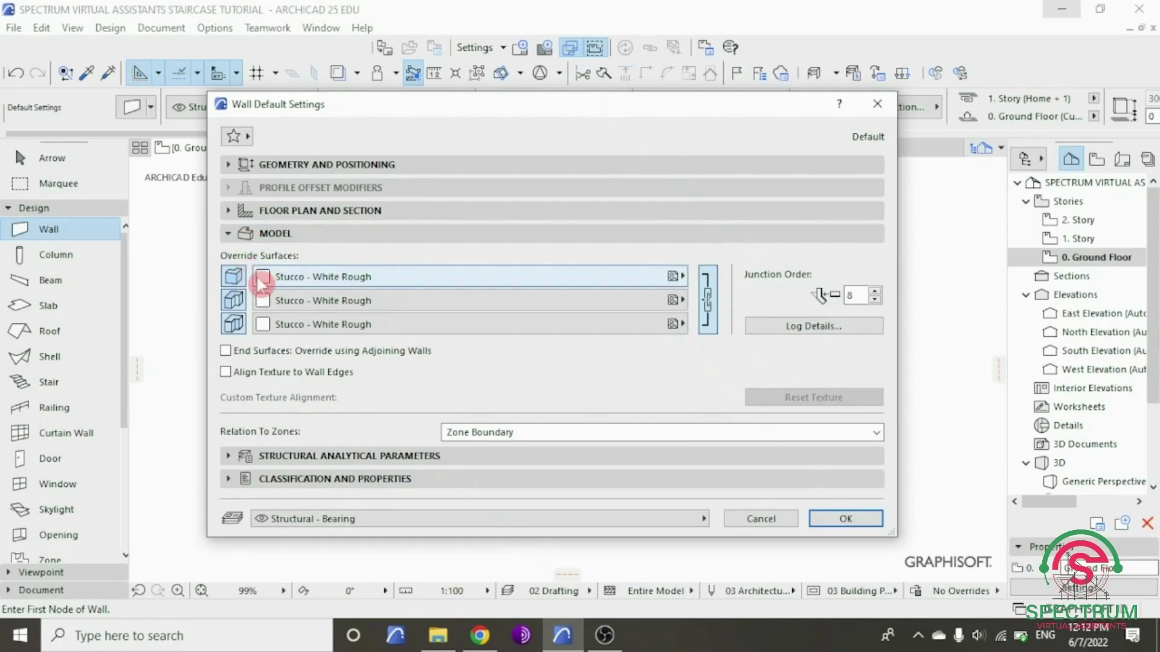
click(266, 279)
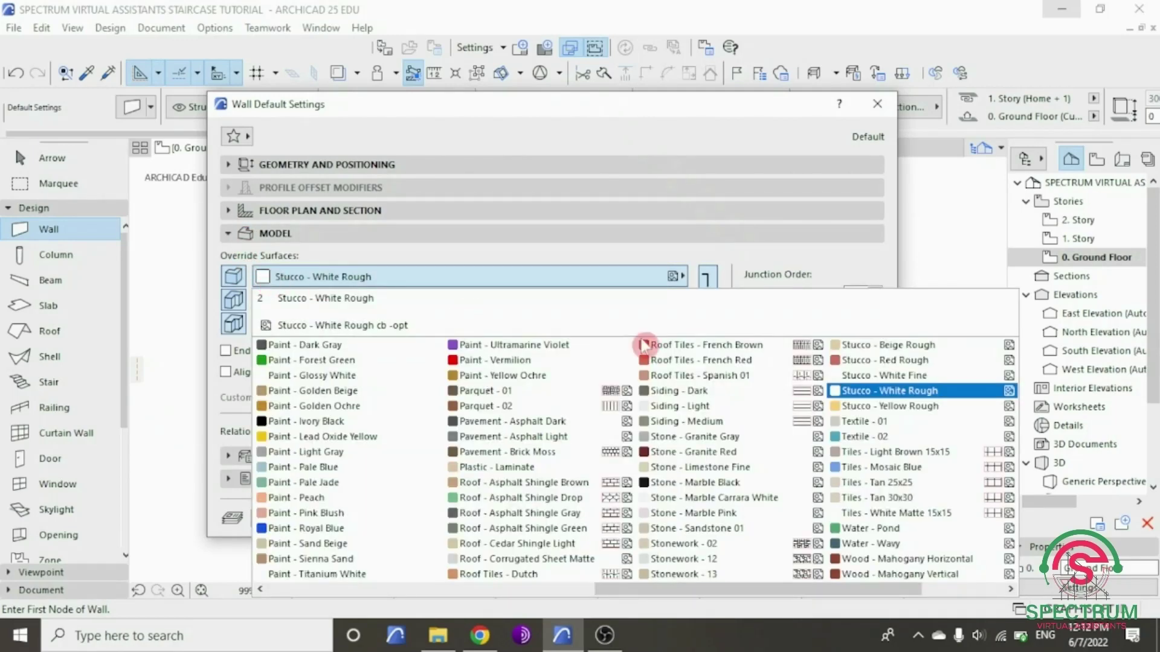
click(888, 391)
click(704, 302)
click(704, 301)
click(706, 300)
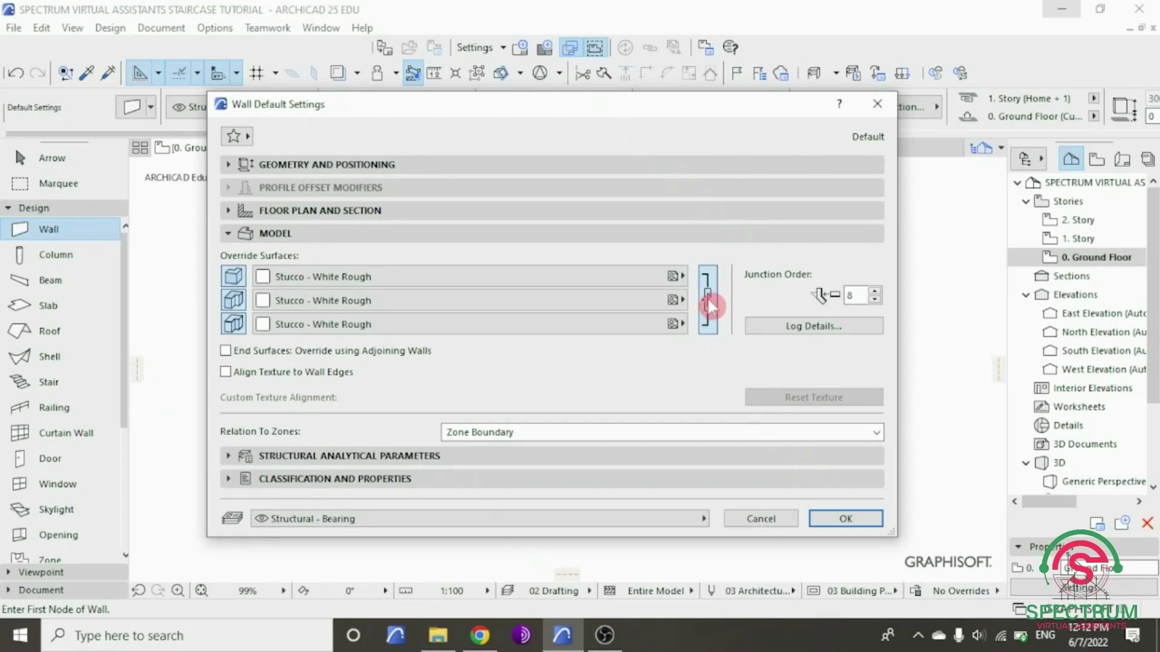
click(544, 233)
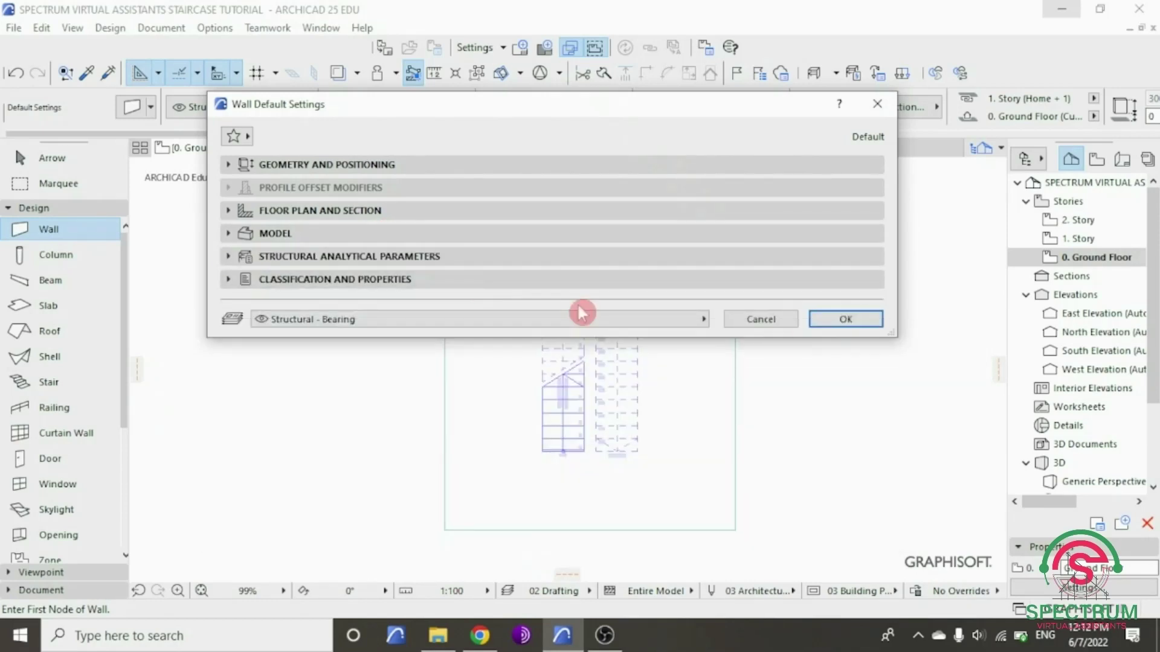
click(839, 317)
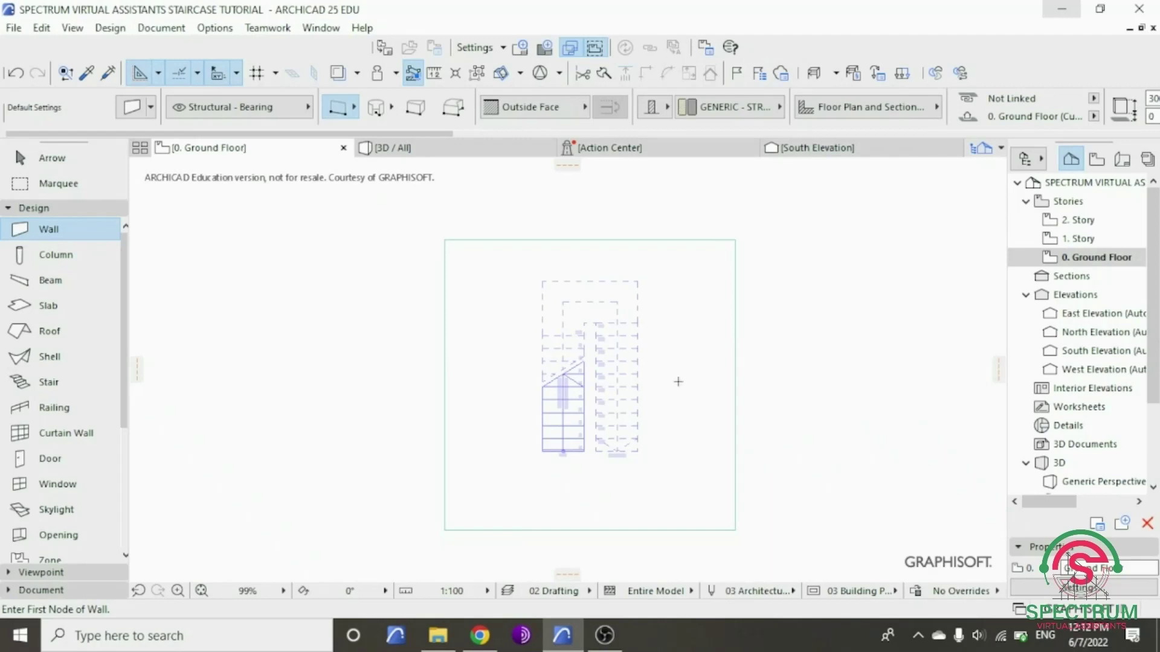
- Draw a wall along the outer edge of the up flight, from its bottom corner to the landing's outer corner
scroll(539, 451, up, 6)
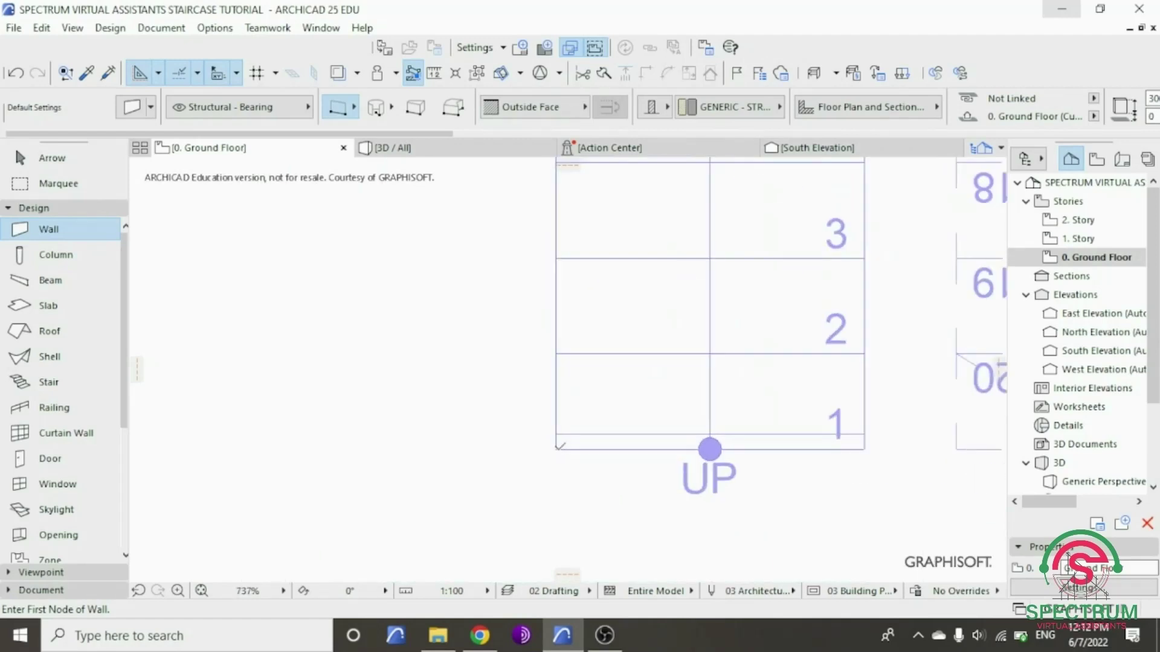
click(557, 448)
scroll(541, 486, down, 6)
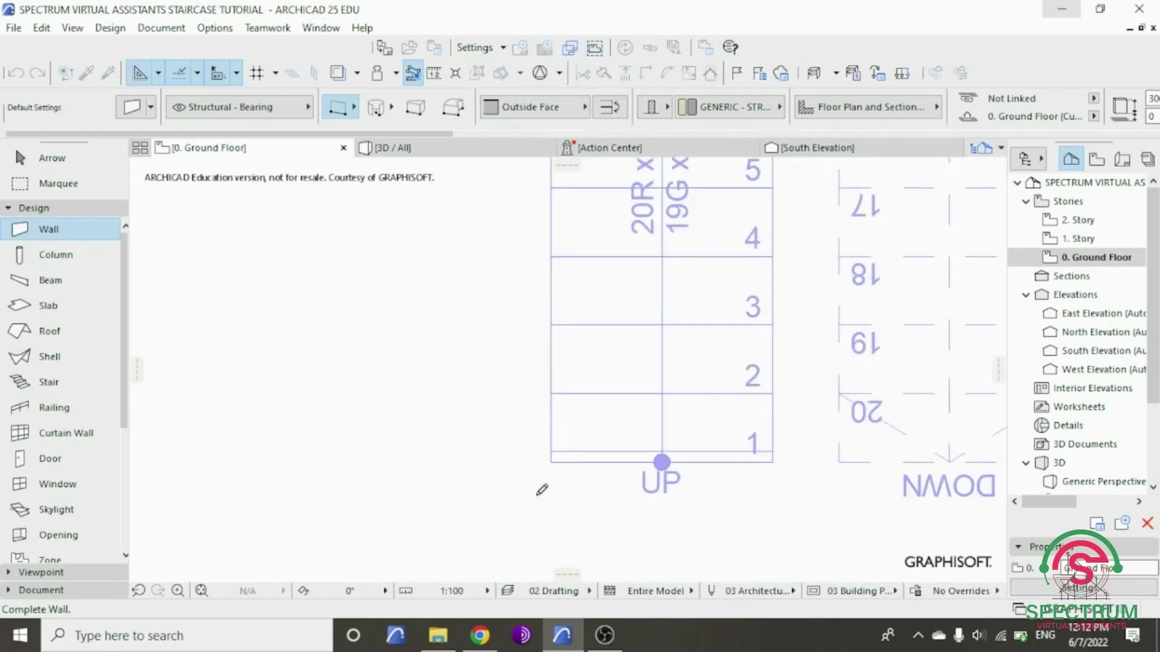
scroll(541, 334, up, 4)
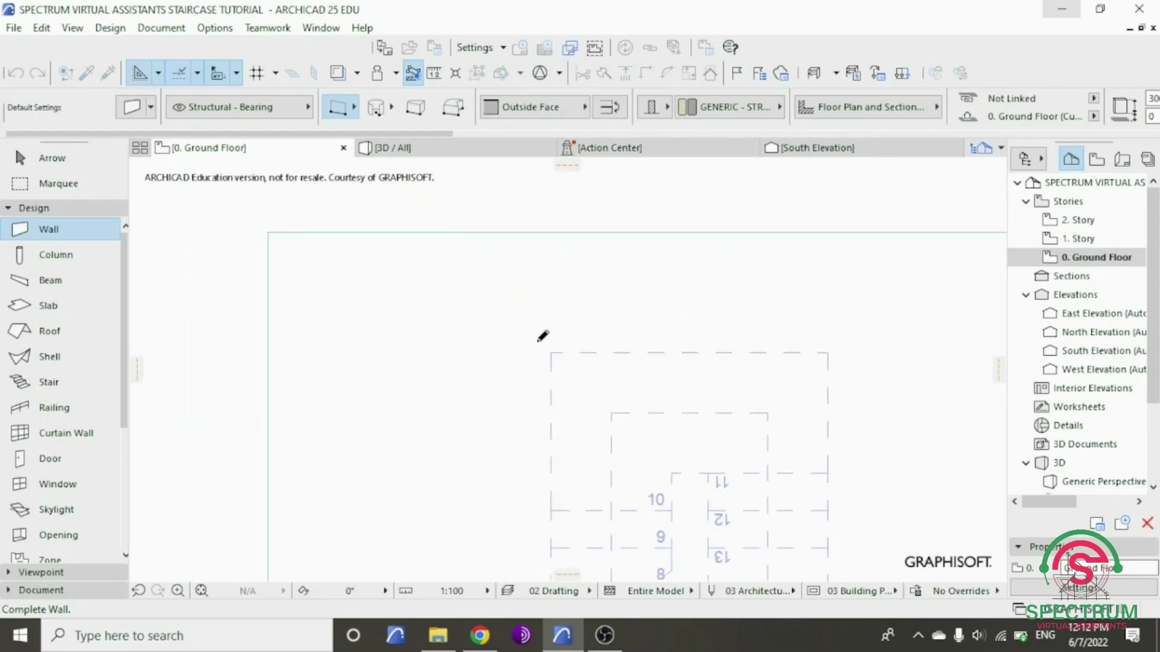
click(551, 353)
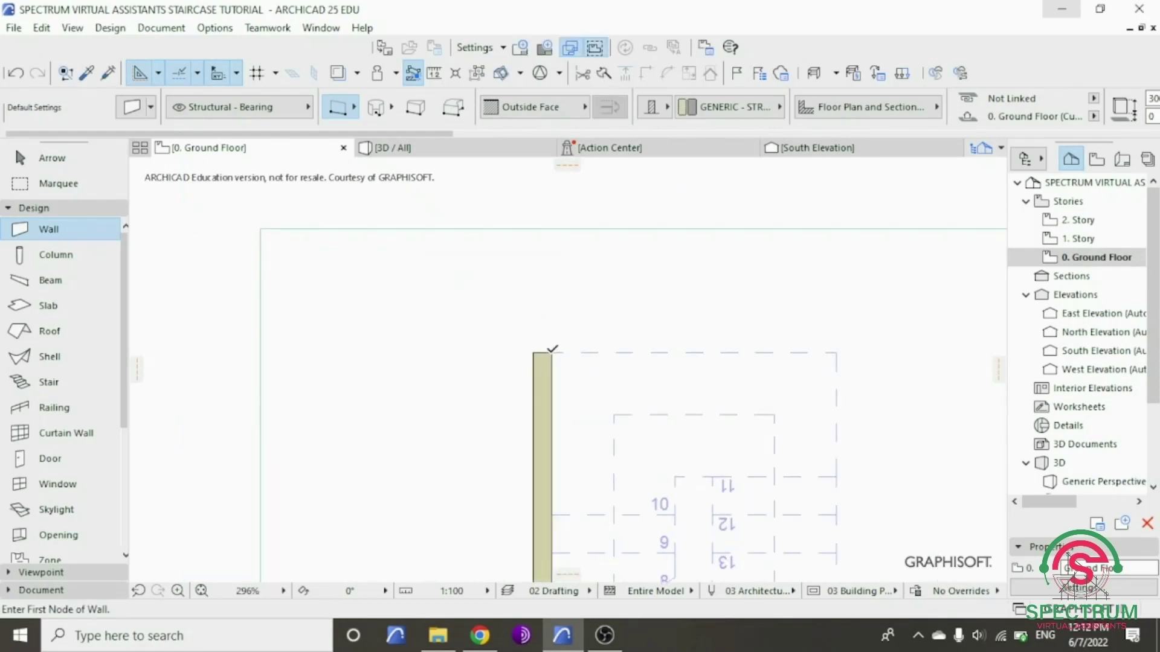
- Draw walls along the landing's rear edge and down the outer edge of the DOWN flight, ending at the flight's last corner
double_click(836, 350)
click(836, 349)
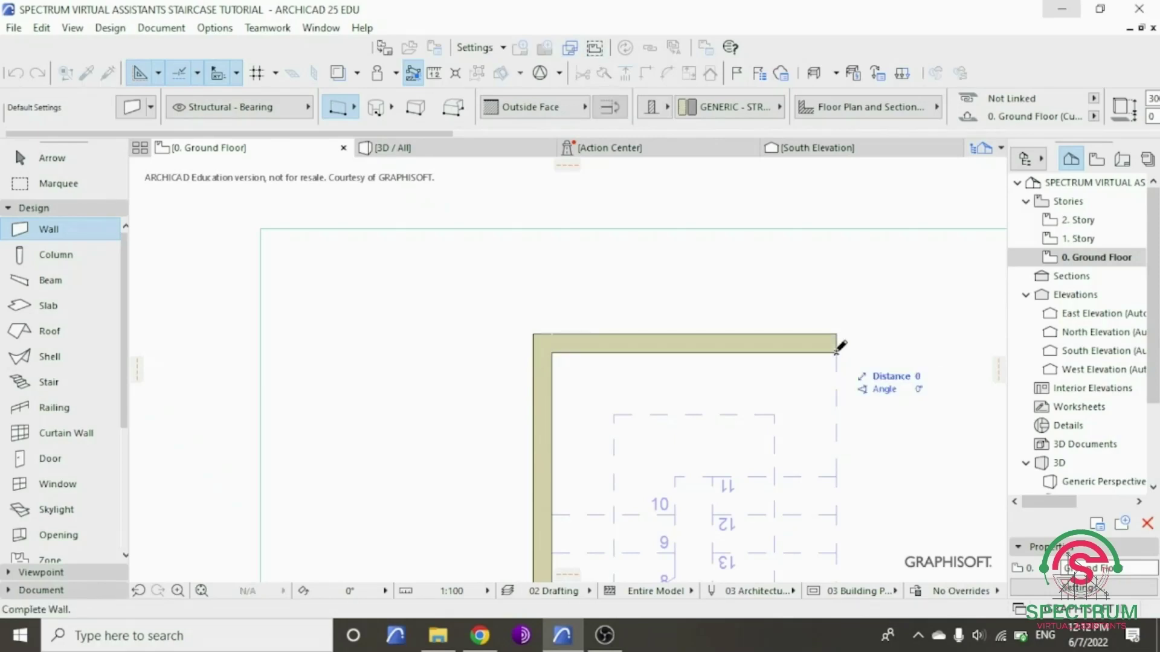
scroll(837, 349, down, 4)
scroll(840, 514, up, 5)
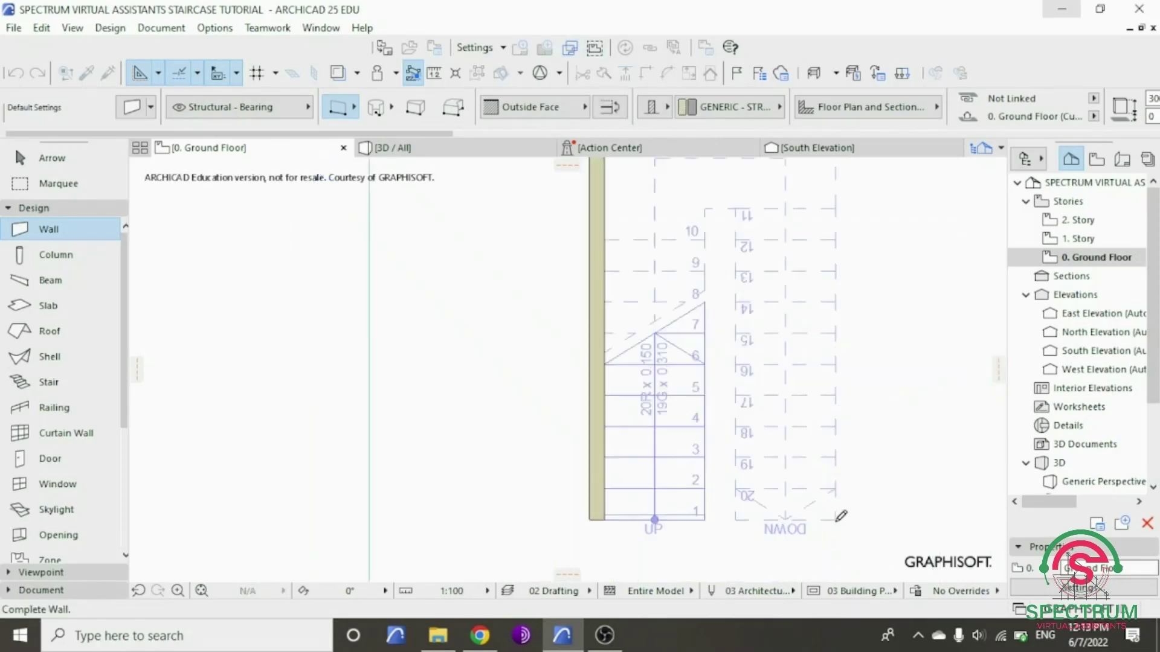
double_click(841, 511)
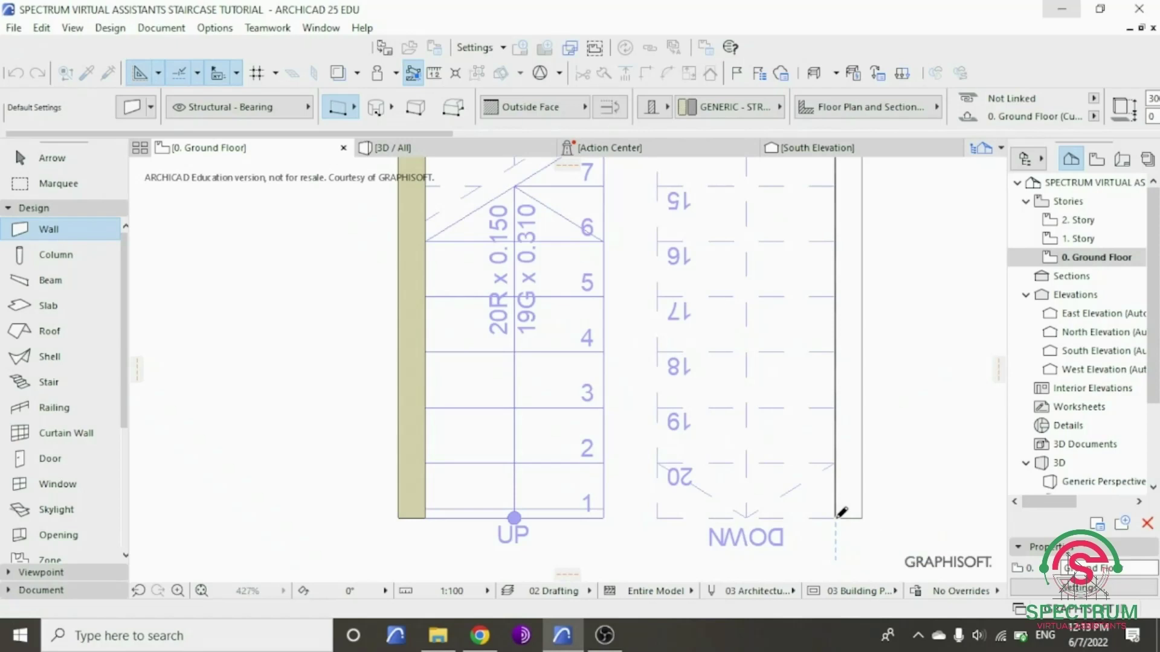
scroll(713, 501, down, 5)
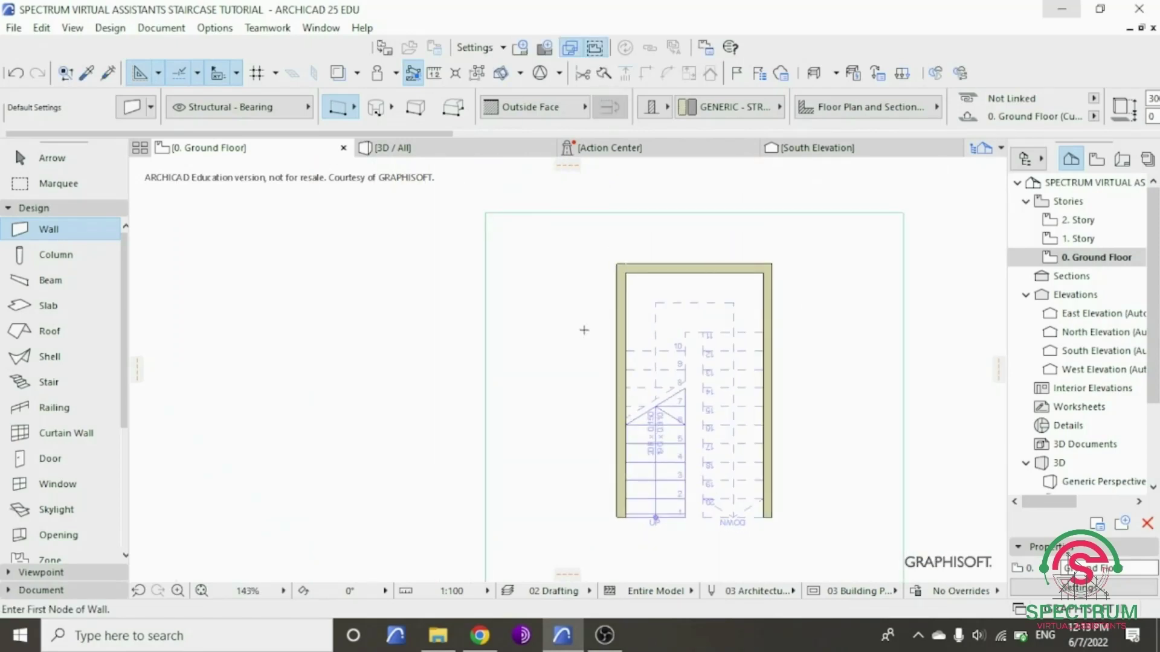
- Show the walled stair in 3D and activate the Shell tool with the extruded geometry method
click(472, 152)
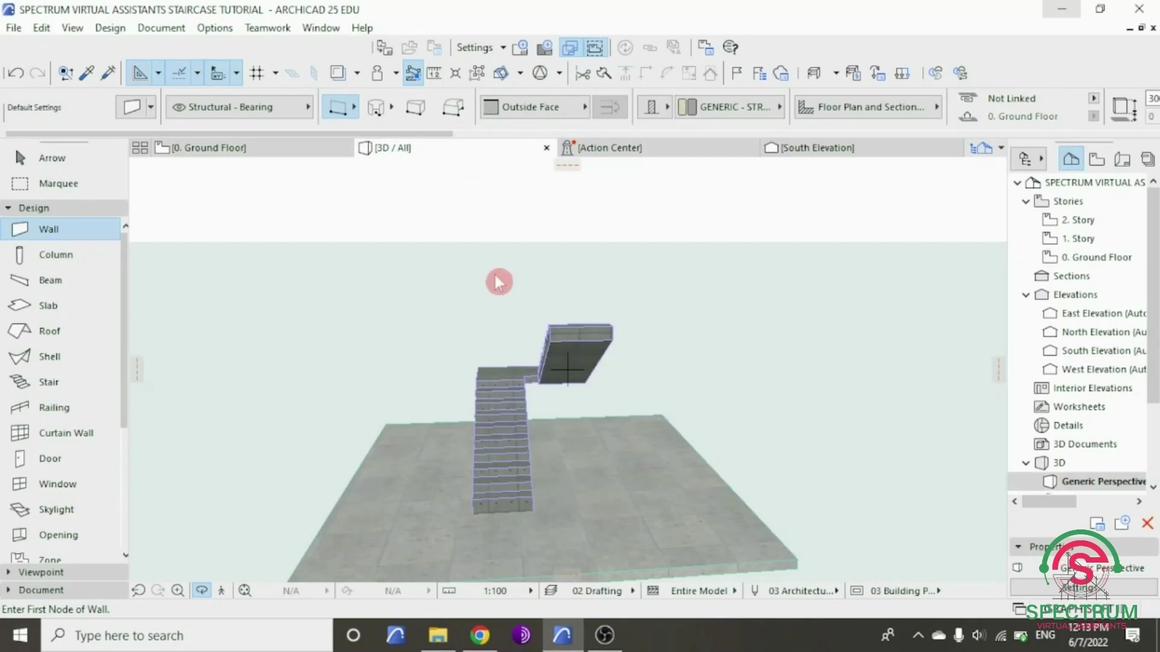
mouse_move(565, 391)
mouse_down()
mouse_move(530, 413)
mouse_move(607, 399)
mouse_move(427, 401)
mouse_move(477, 426)
mouse_move(555, 387)
mouse_up()
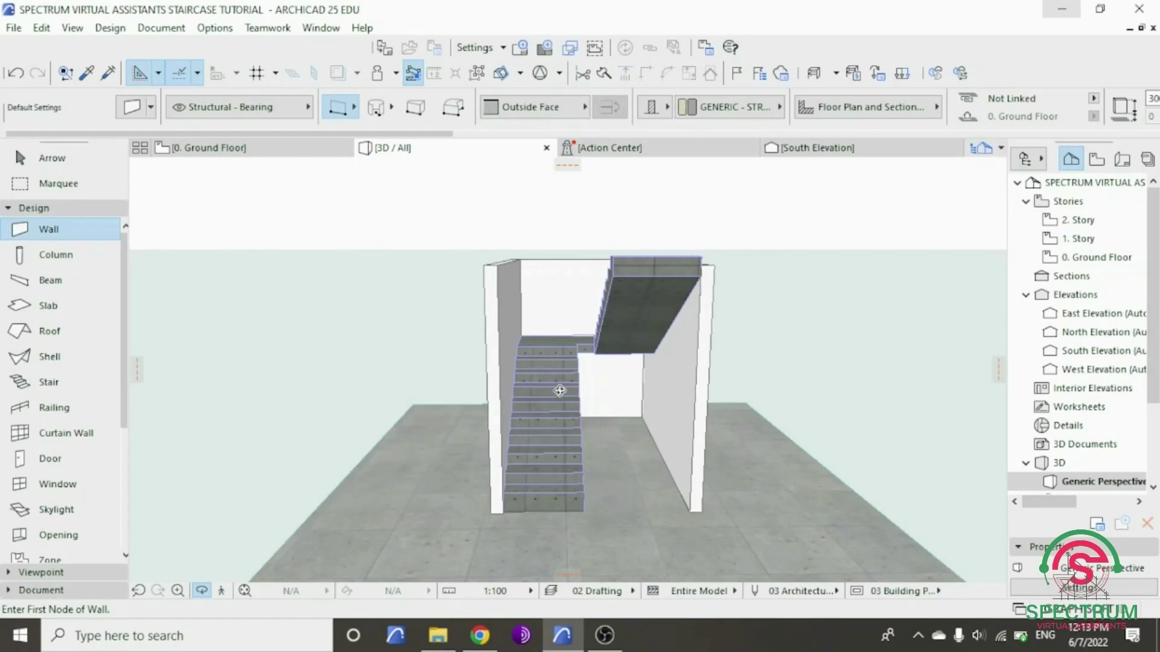
scroll(559, 391, up, 2)
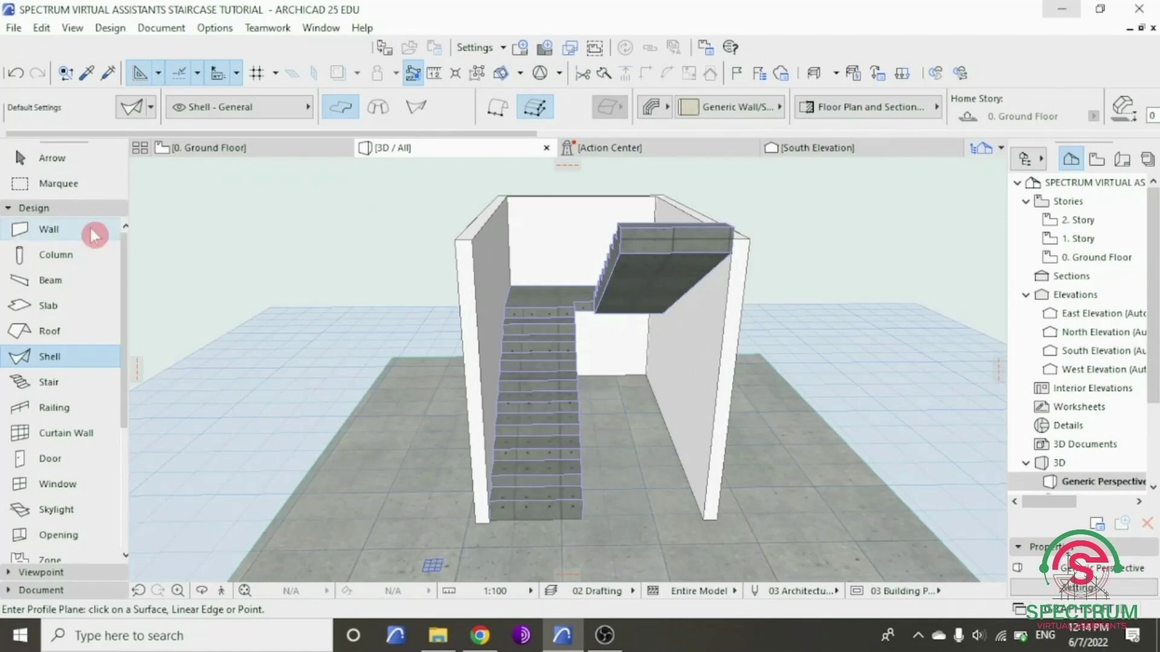
click(65, 212)
click(63, 212)
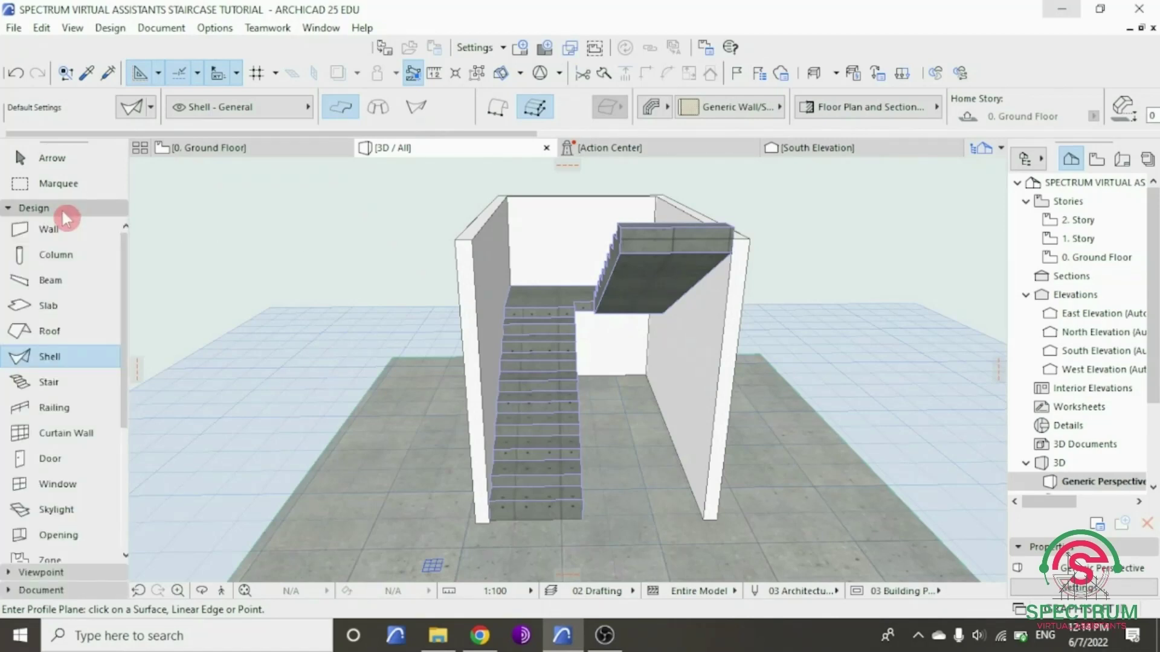
click(56, 359)
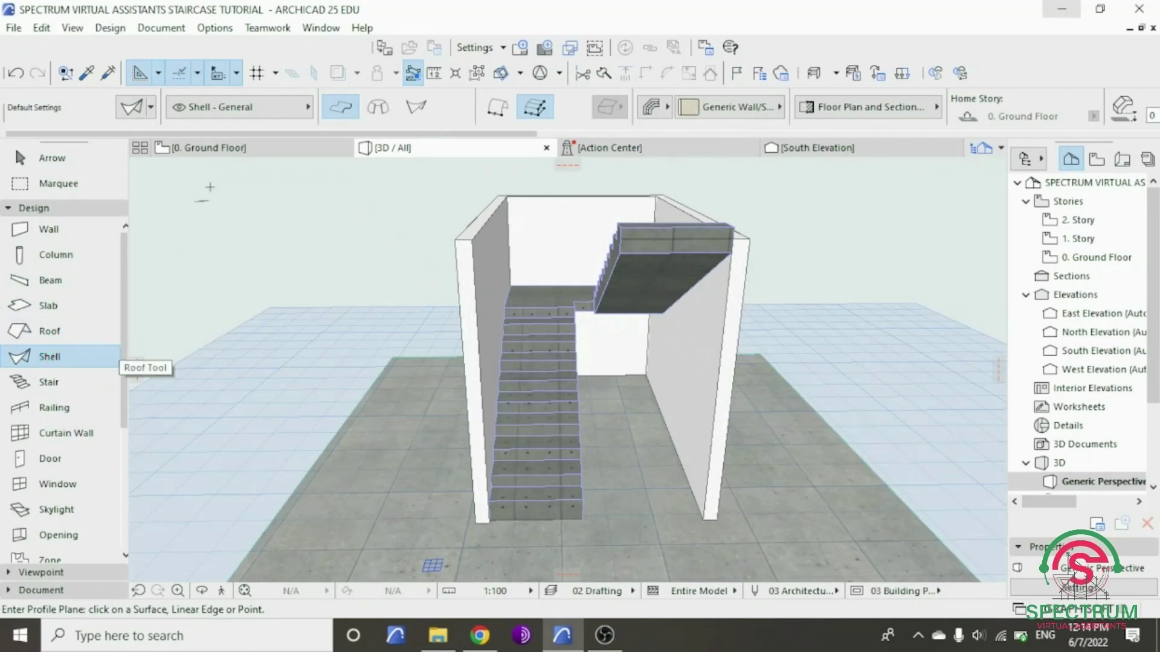
click(337, 113)
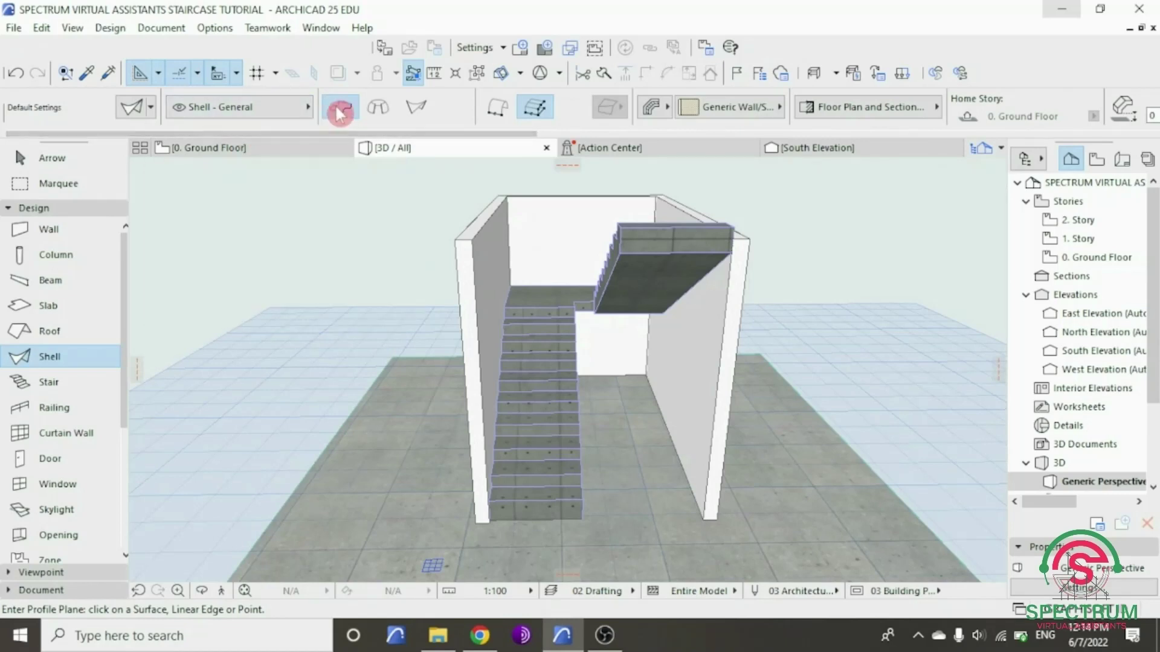
click(342, 111)
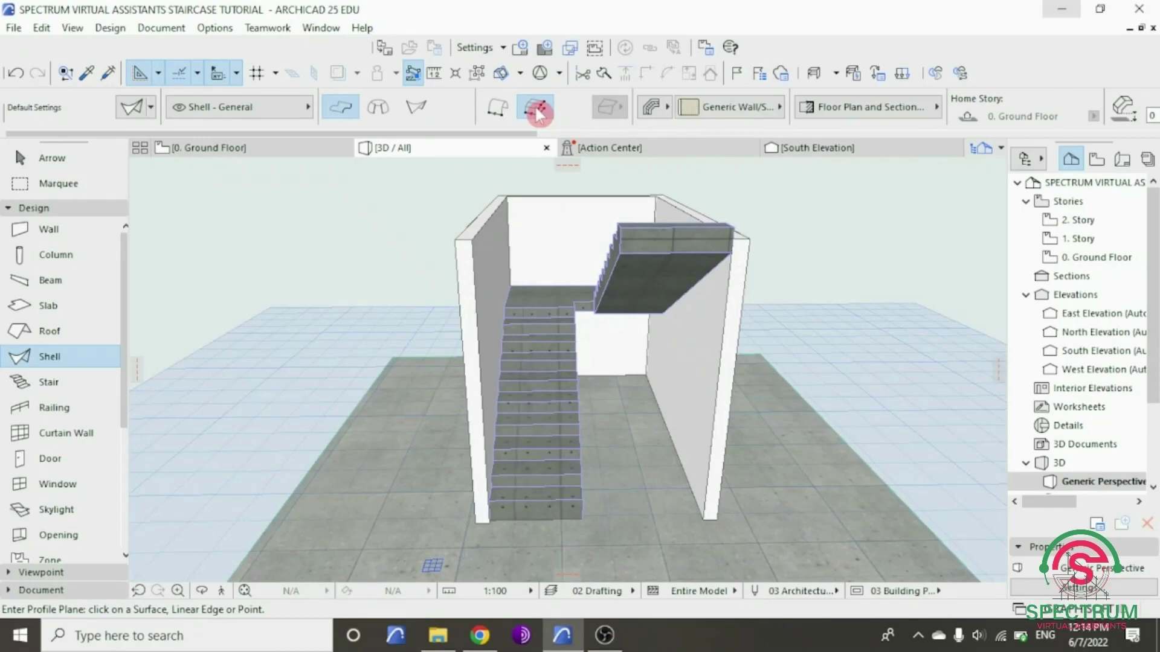
- Set the default shell to a basic structure with the ST-06 Reinforced Concrete - Structural building material
click(668, 109)
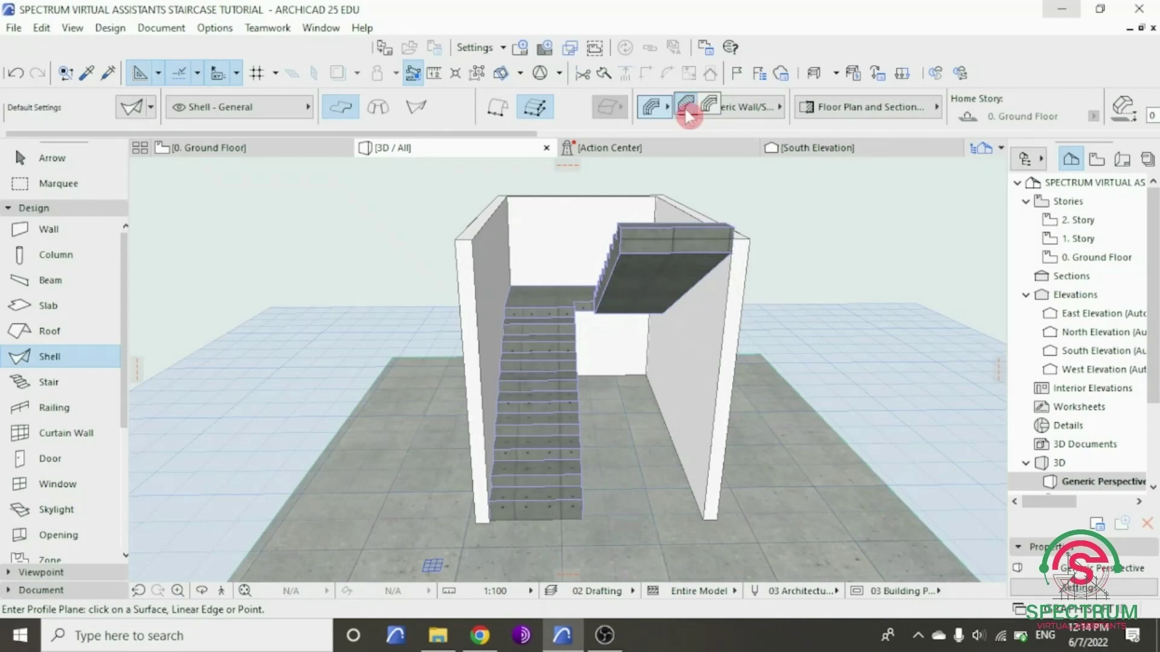
click(688, 115)
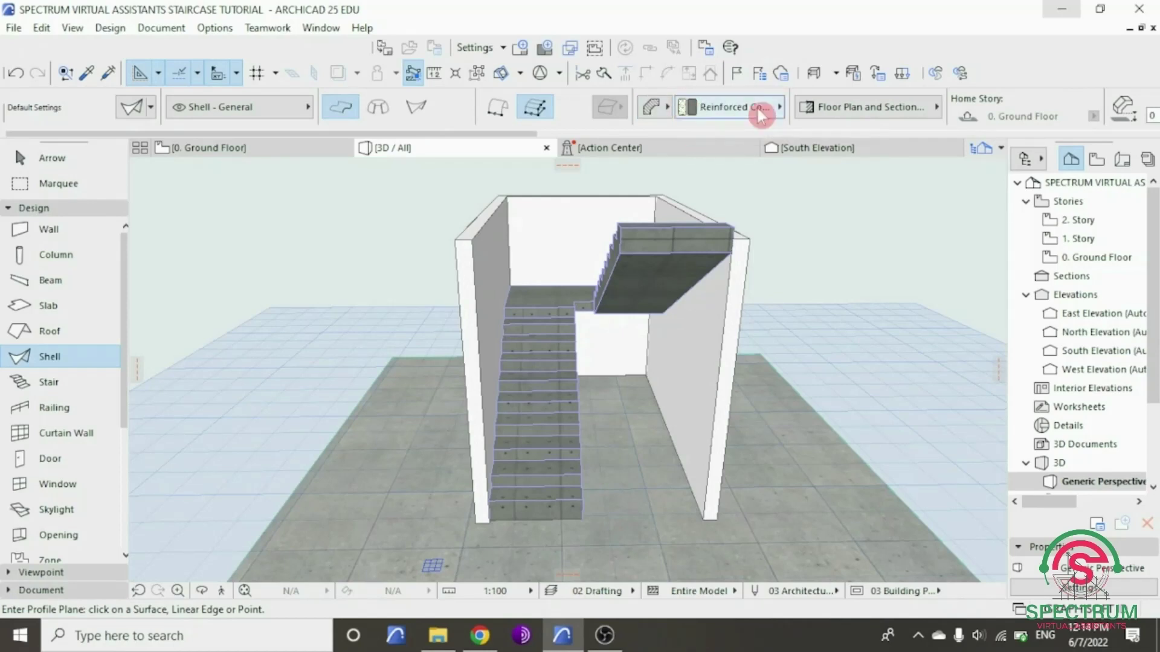
click(752, 110)
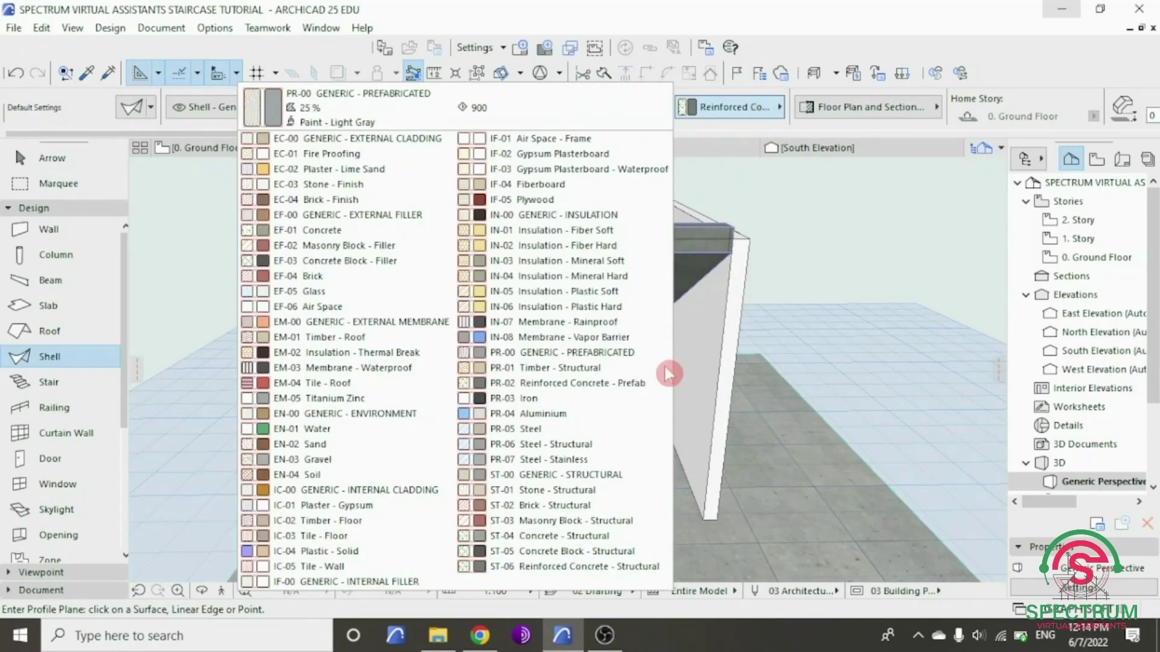
click(586, 568)
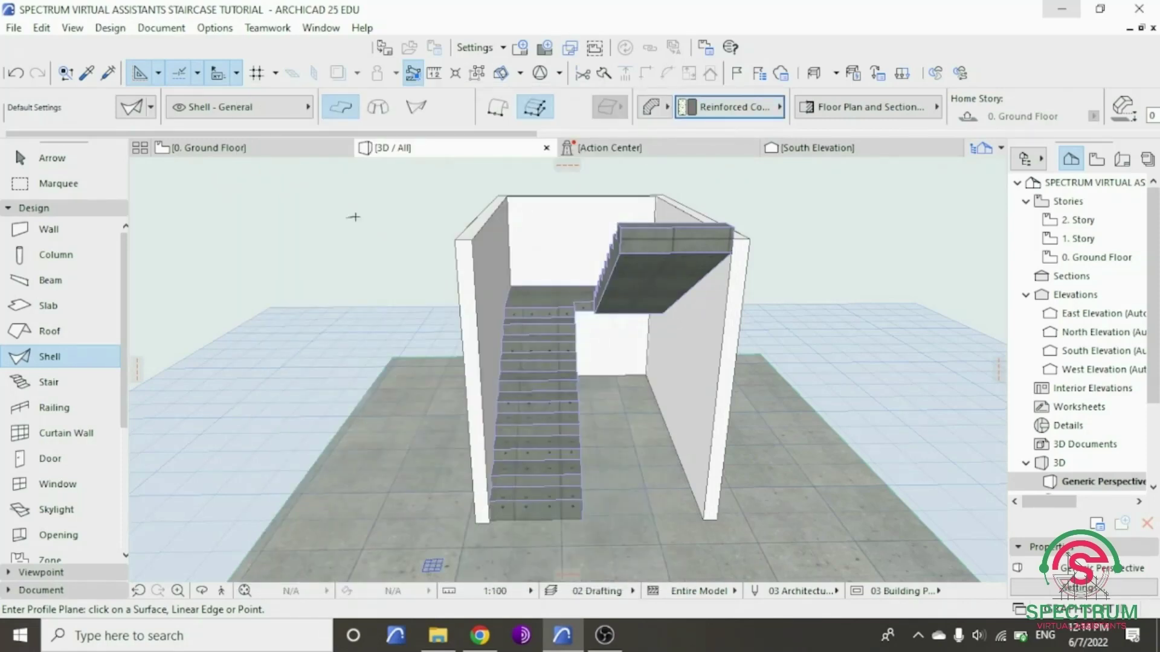
- Reactivate the Shell tool to start a shell at the stair's bottom step in 3D
scroll(362, 221, down, 3)
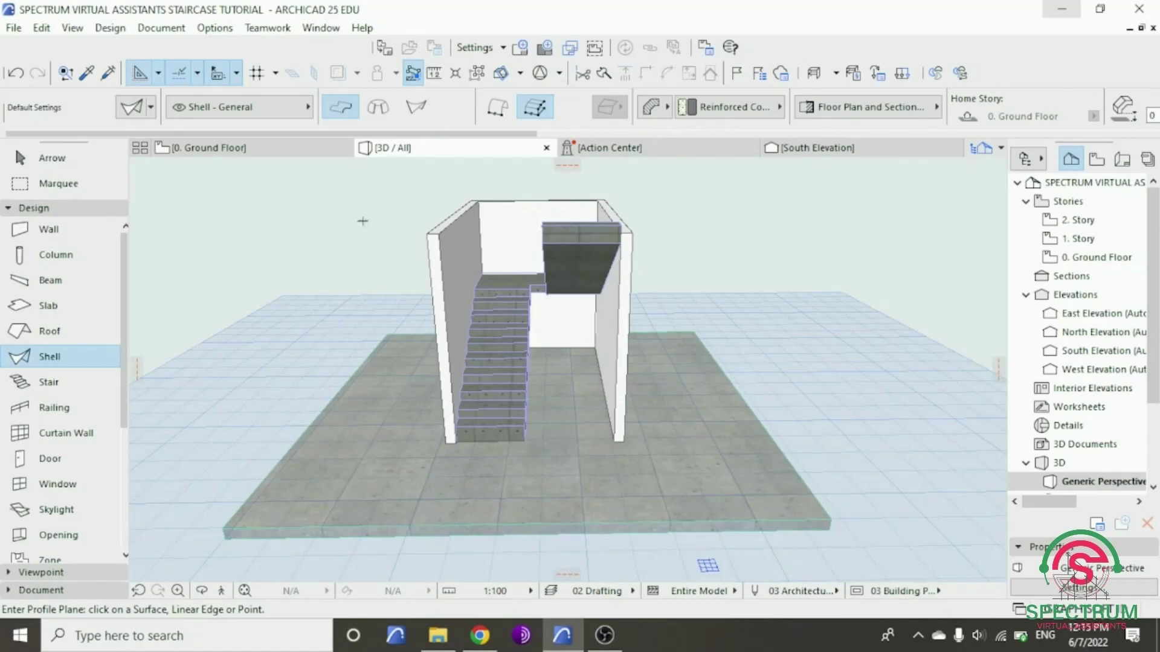
scroll(363, 221, up, 1)
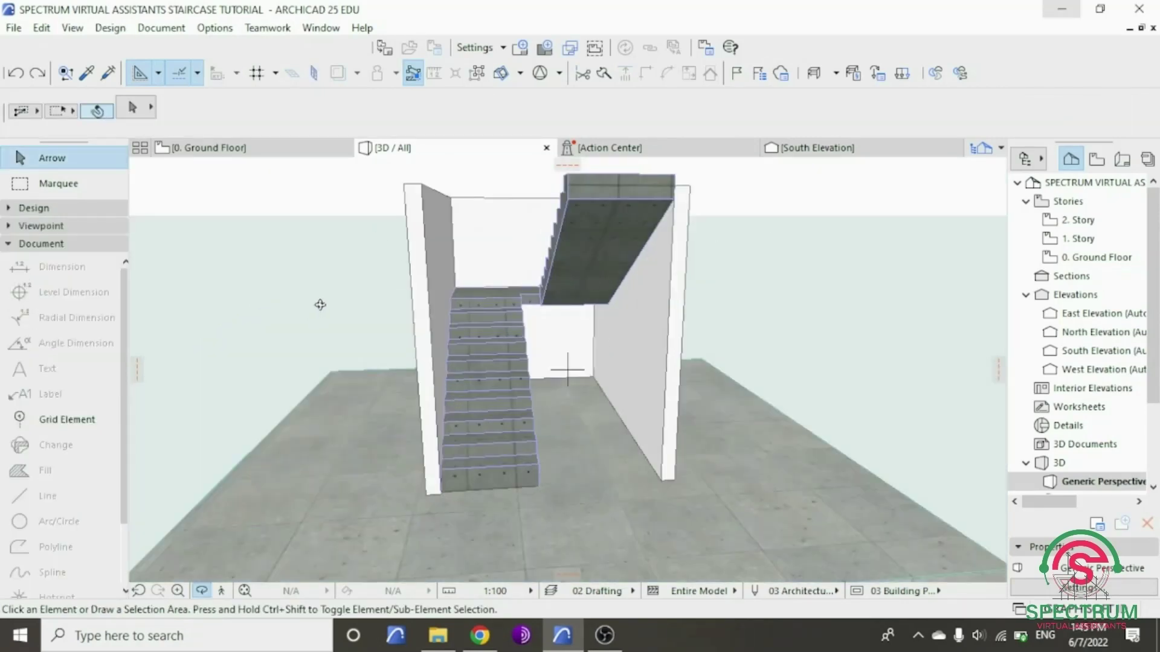
click(53, 207)
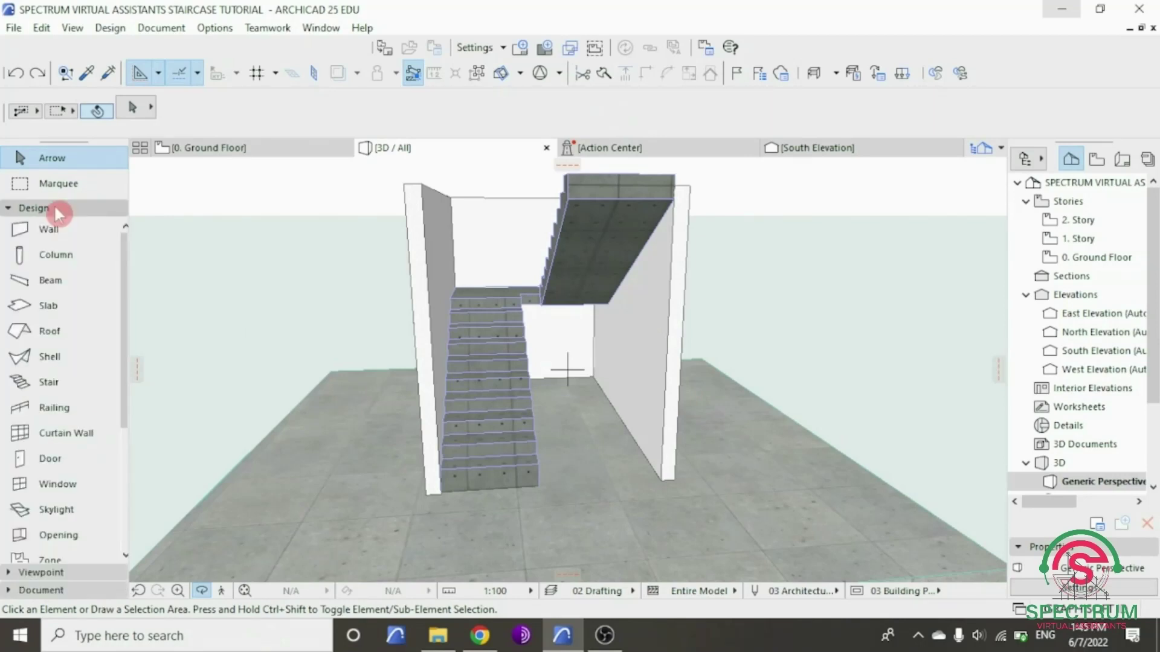
click(48, 361)
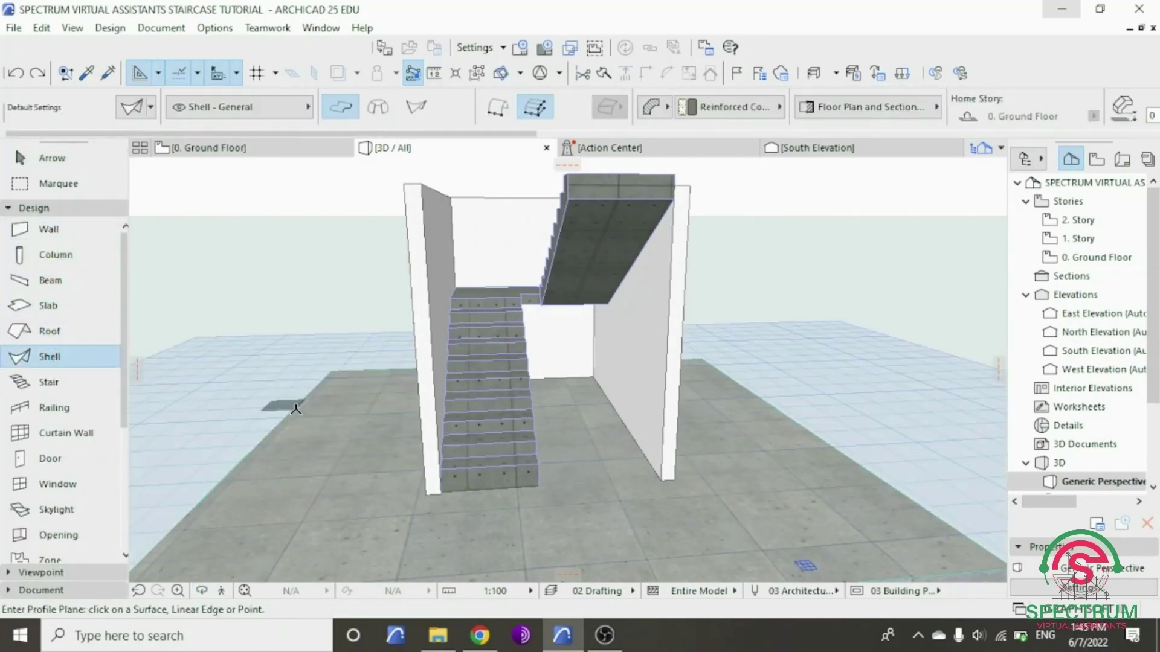
scroll(499, 455, up, 4)
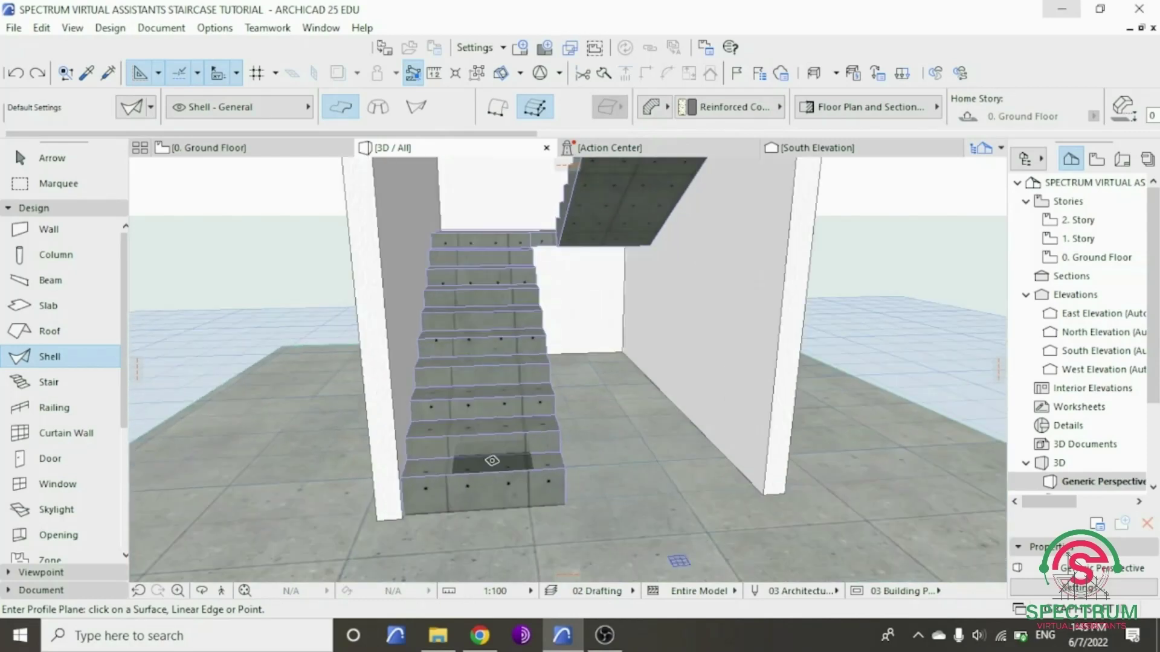
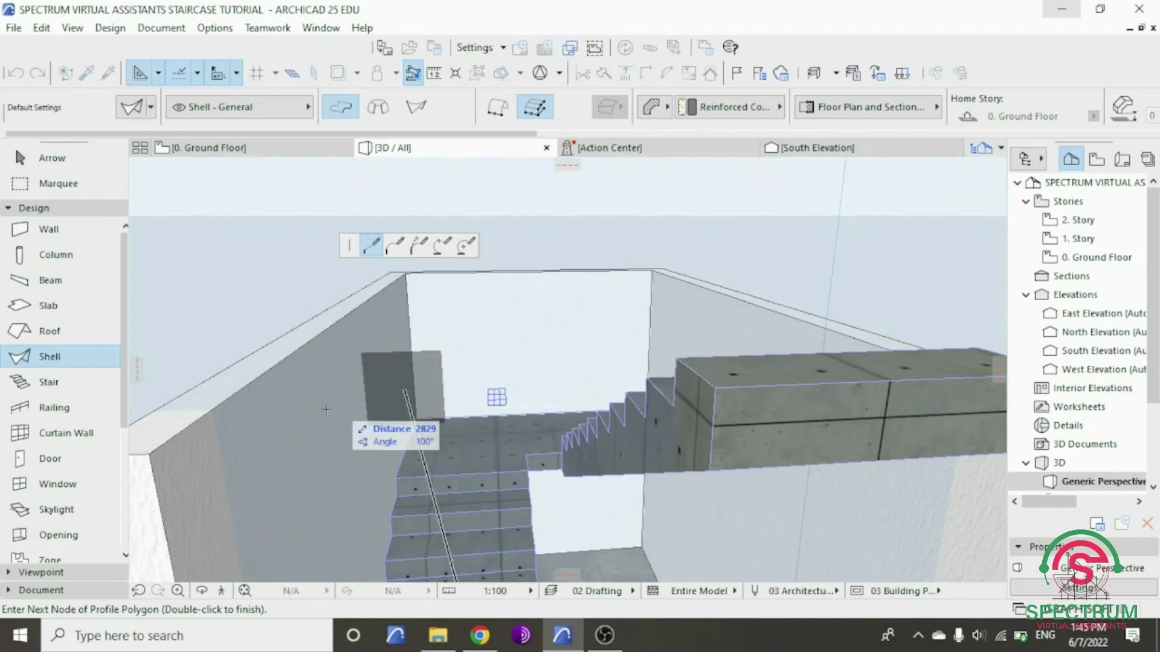
- Complete the shell profile up to the top step's inner corner and 1000 mm along its edge to the outer corner
click(203, 592)
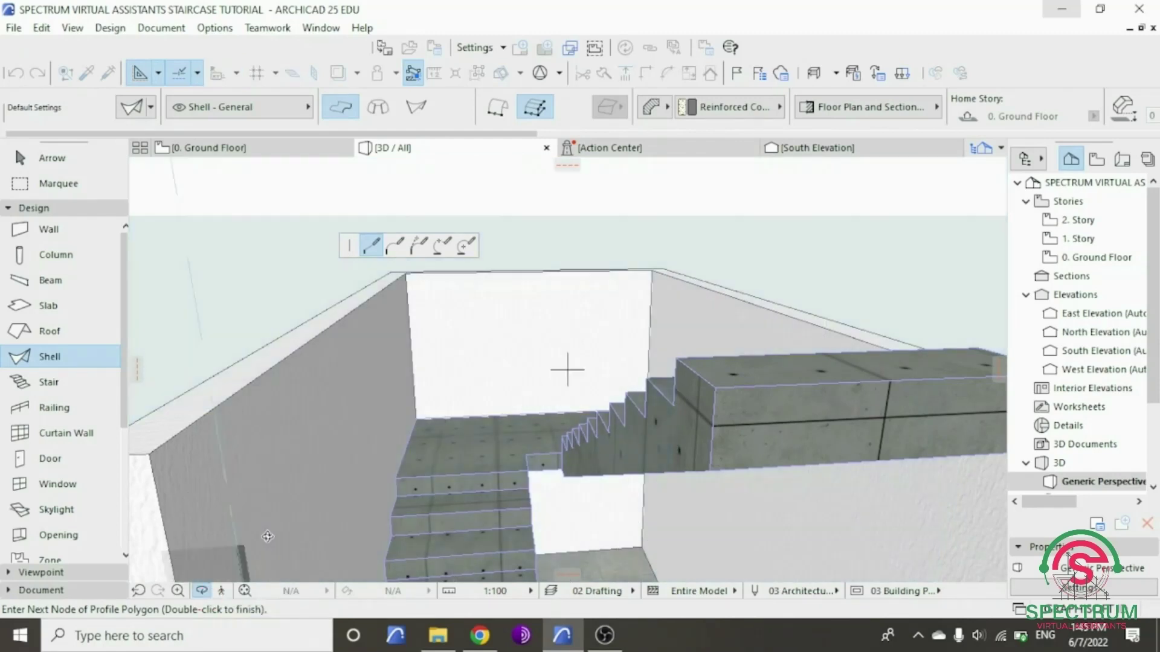
drag(639, 367, 527, 365)
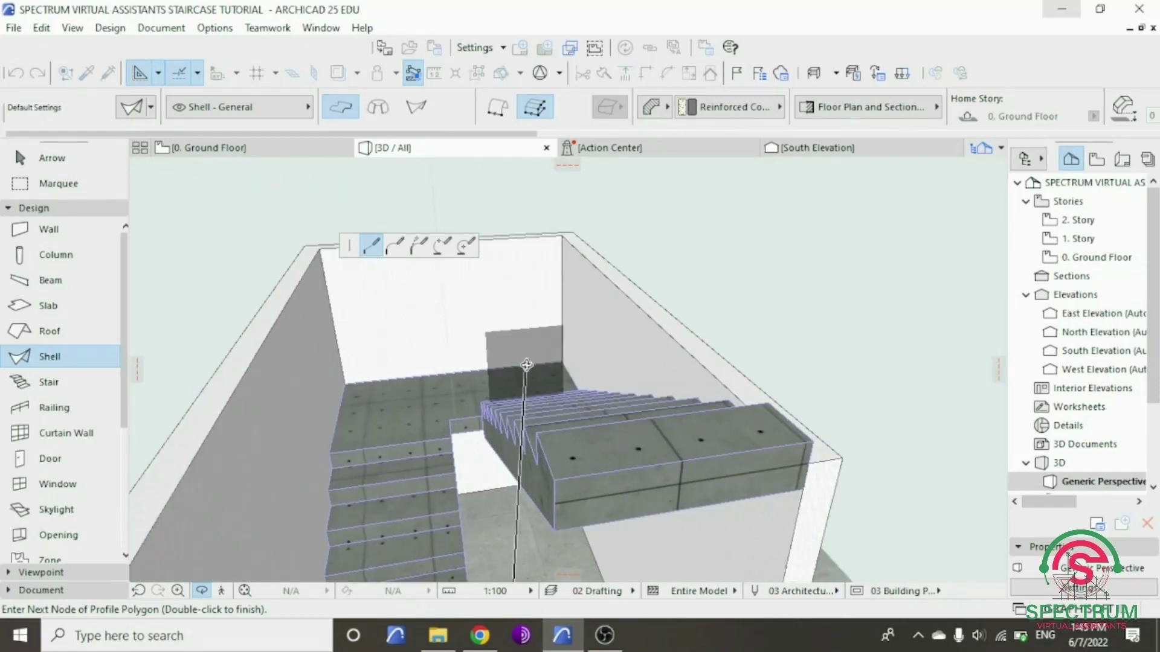
scroll(536, 441, up, 3)
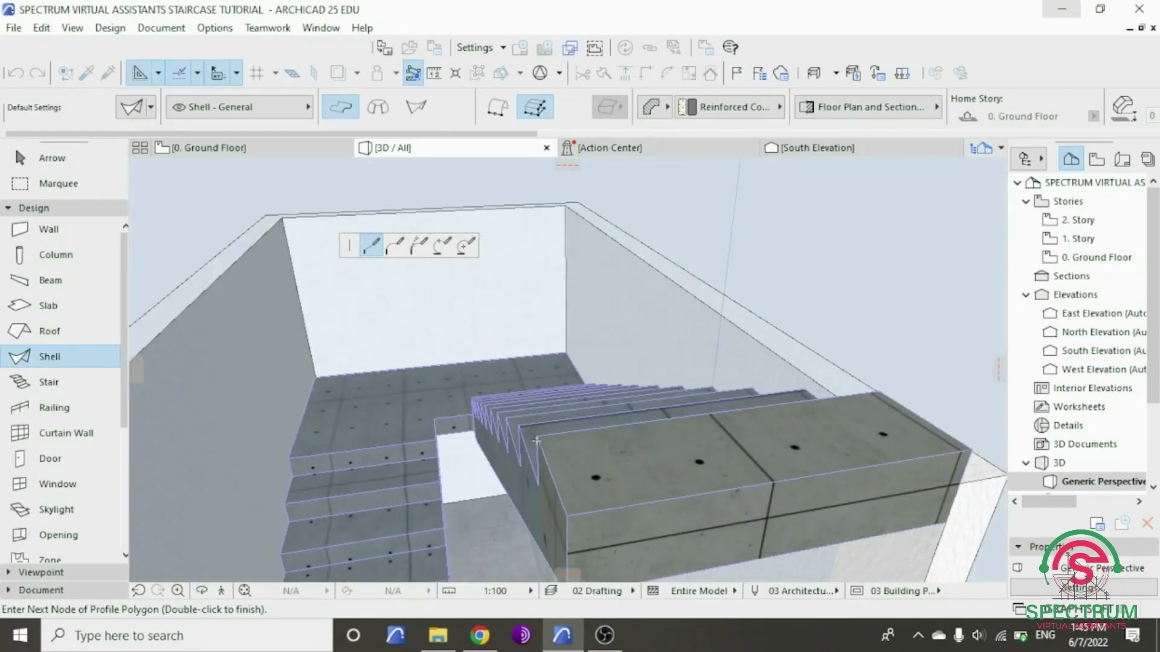
scroll(535, 433, up, 2)
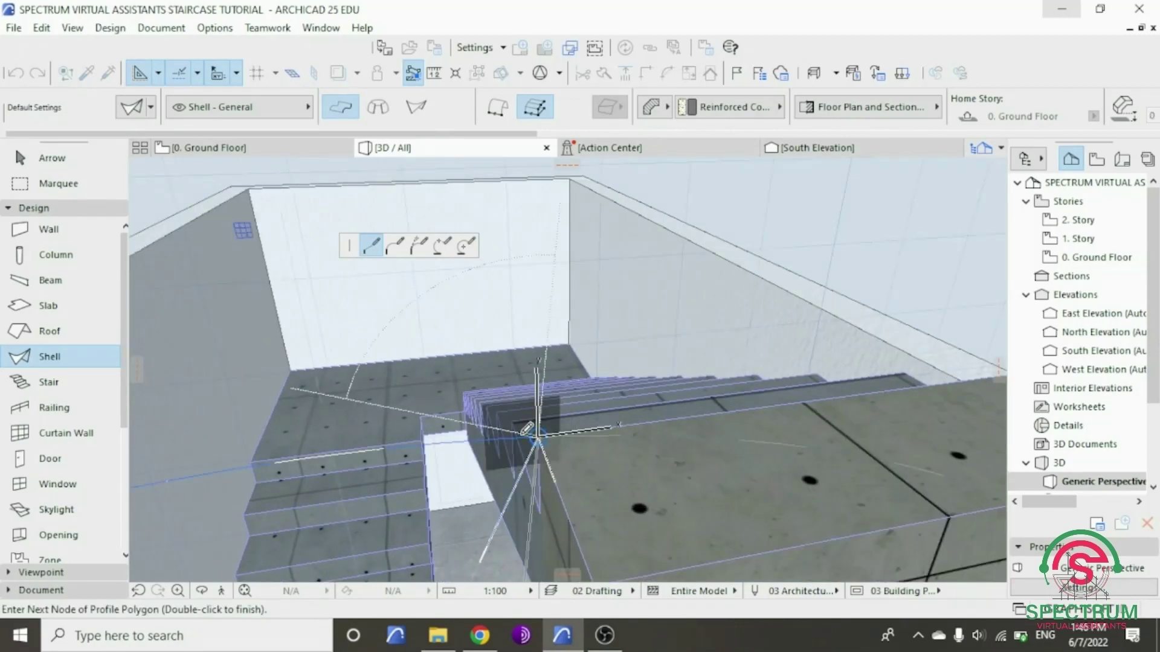
scroll(536, 435, down, 3)
scroll(528, 433, up, 5)
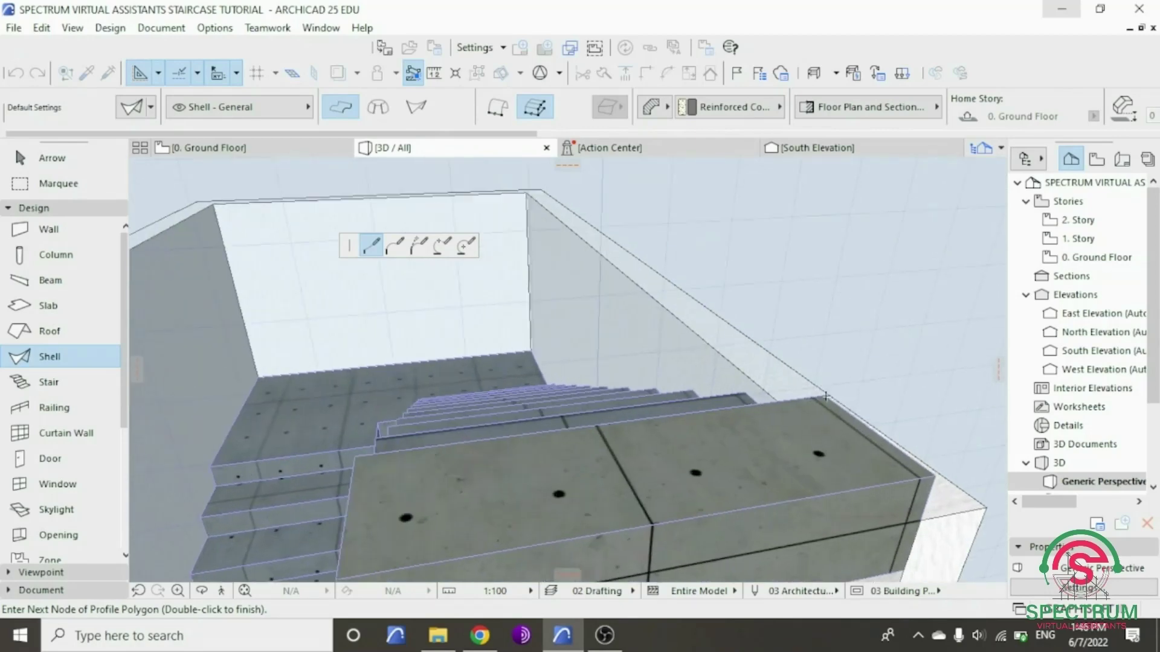
scroll(823, 388, up, 1)
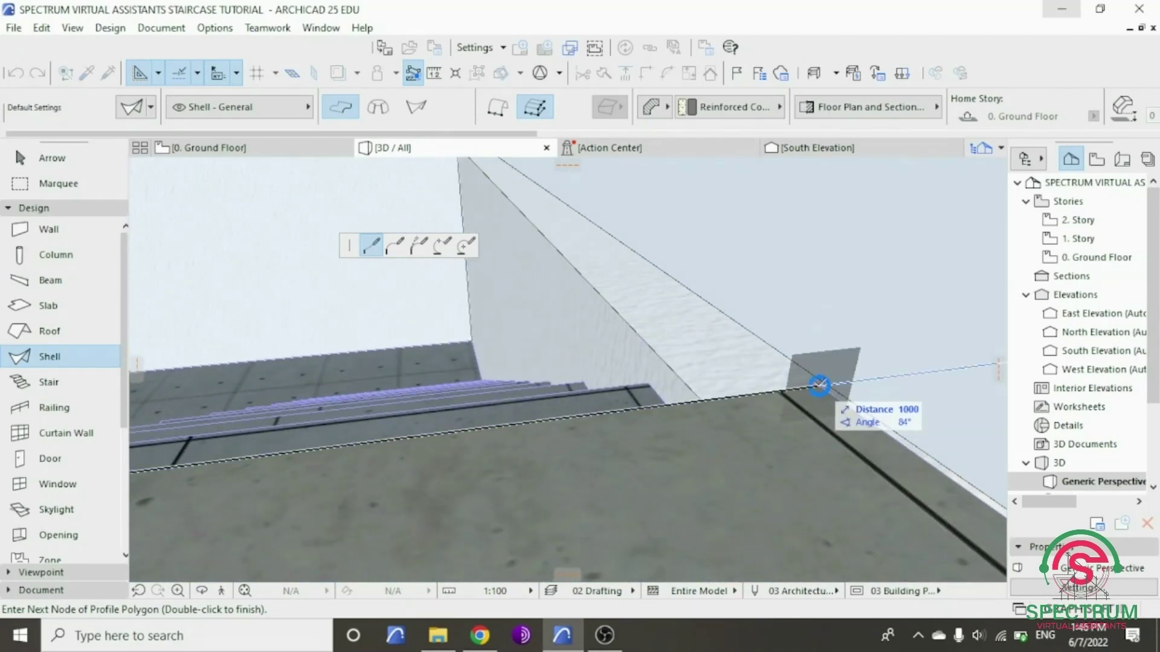
click(819, 386)
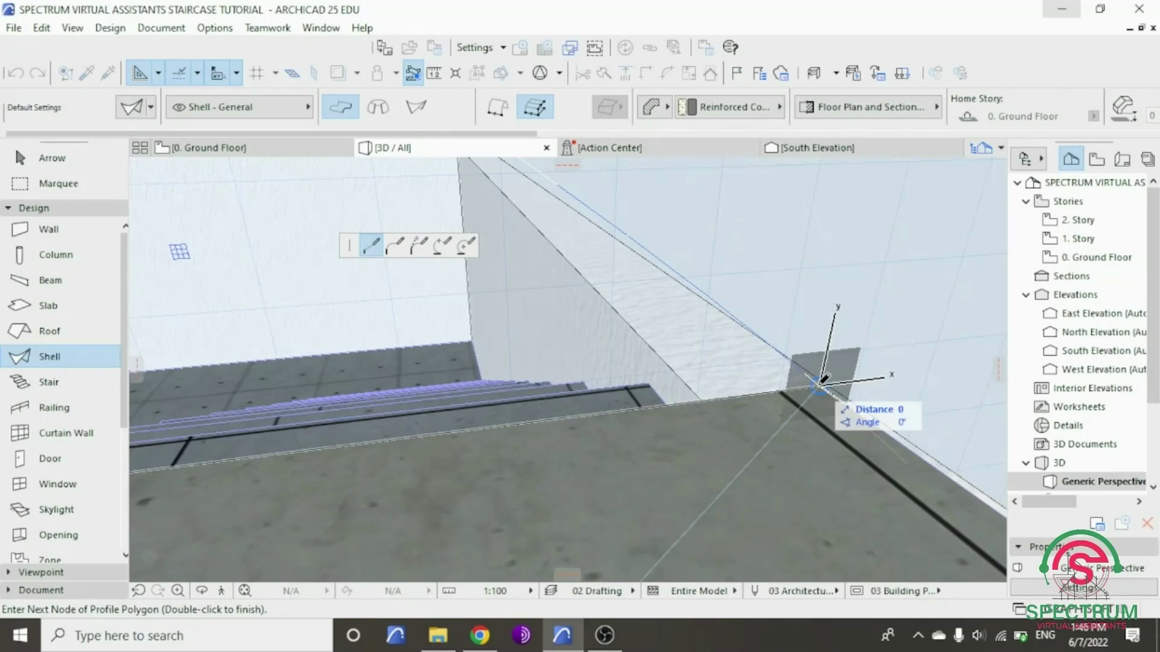
double_click(820, 383)
- Extrude the shell profile with a distance of 300 mm
scroll(822, 379, down, 4)
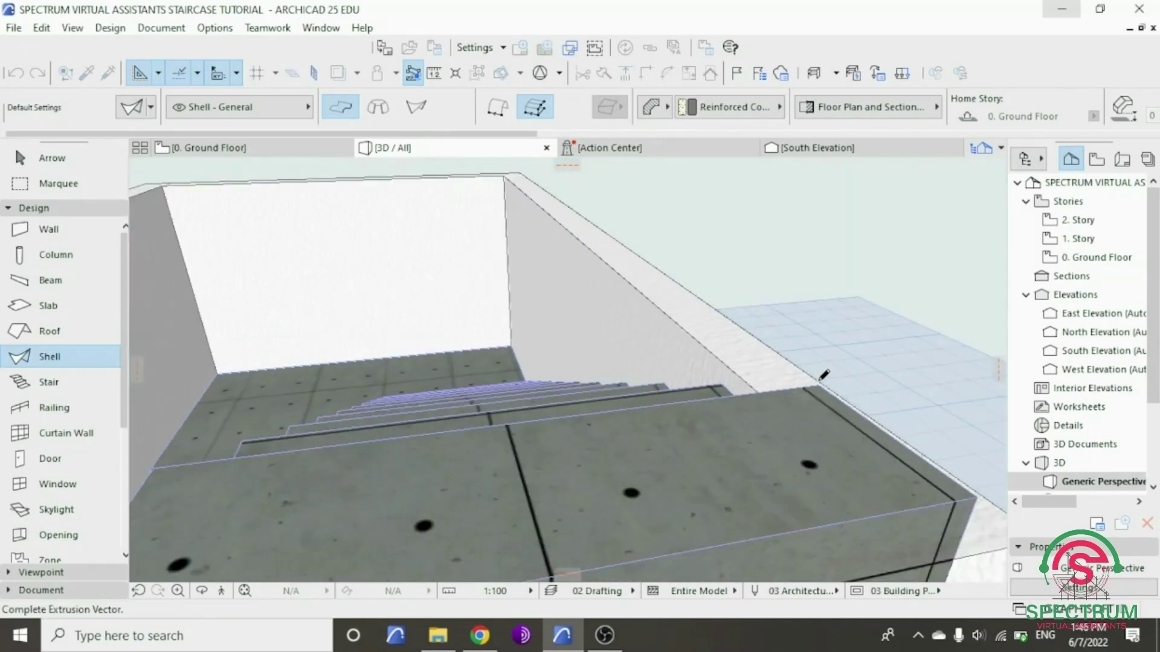
scroll(824, 375, down, 8)
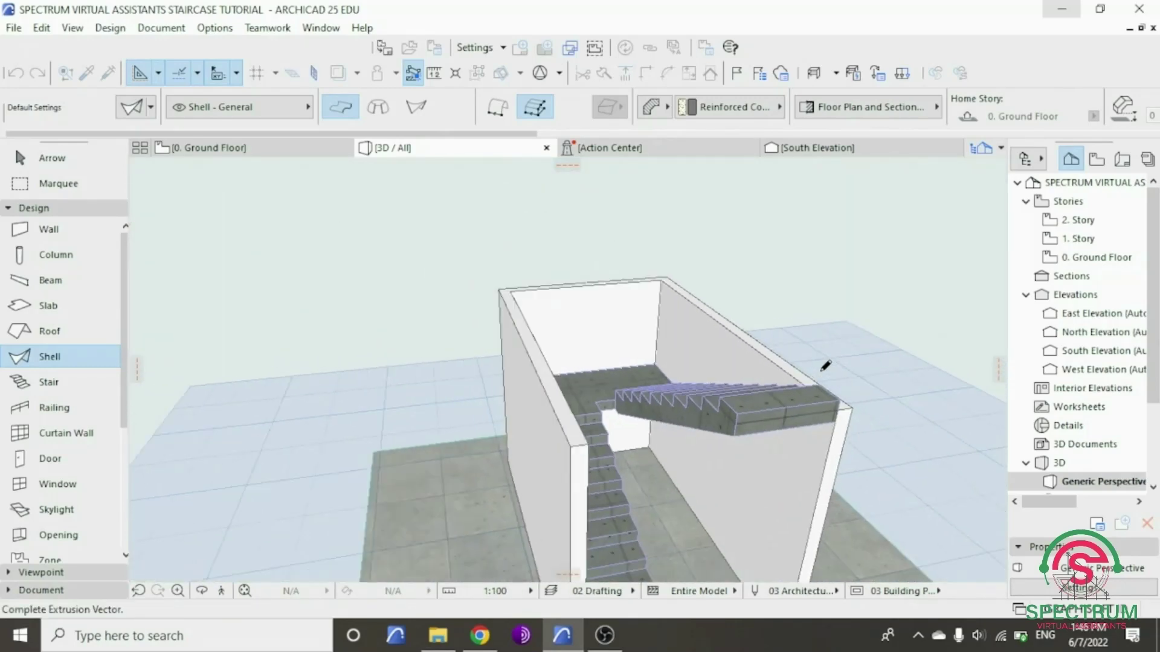
scroll(826, 366, down, 3)
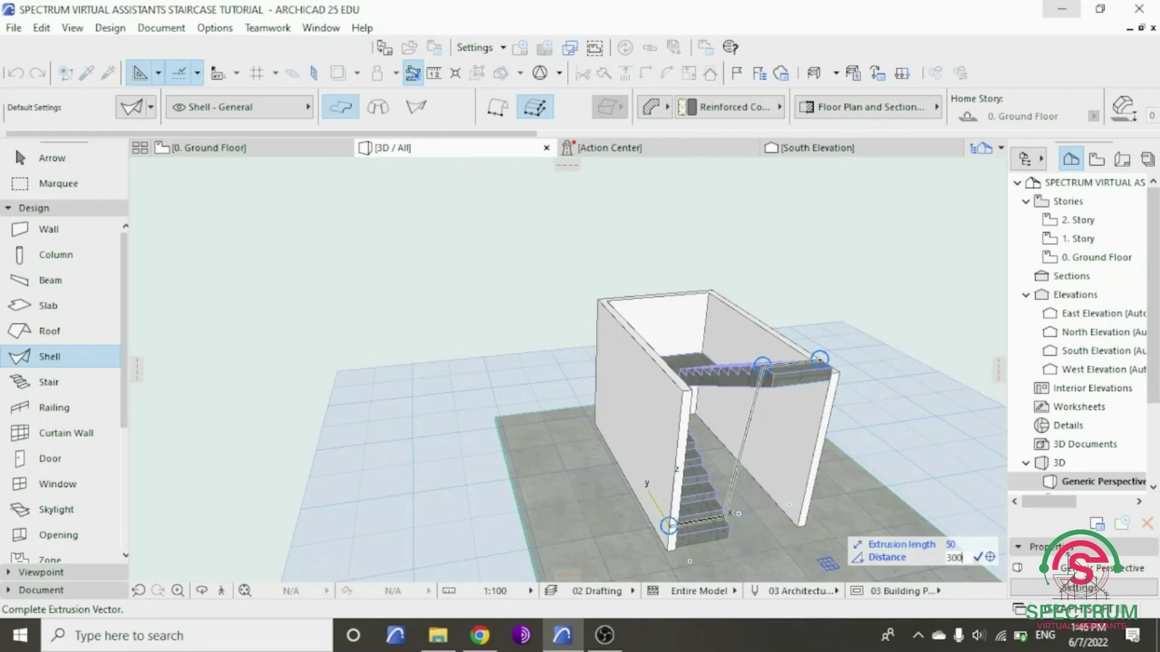
click(677, 537)
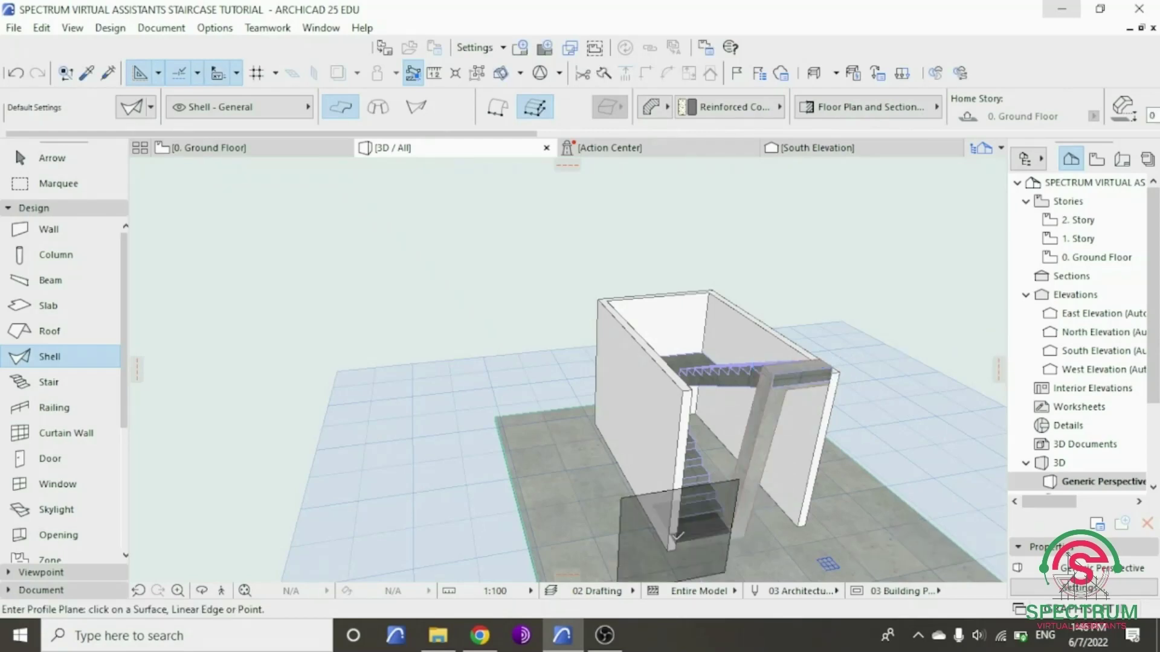
- Set the thickness of the extruded concrete shell framing the stair to 50 mm in its selection settings
scroll(771, 374, up, 3)
scroll(772, 374, up, 3)
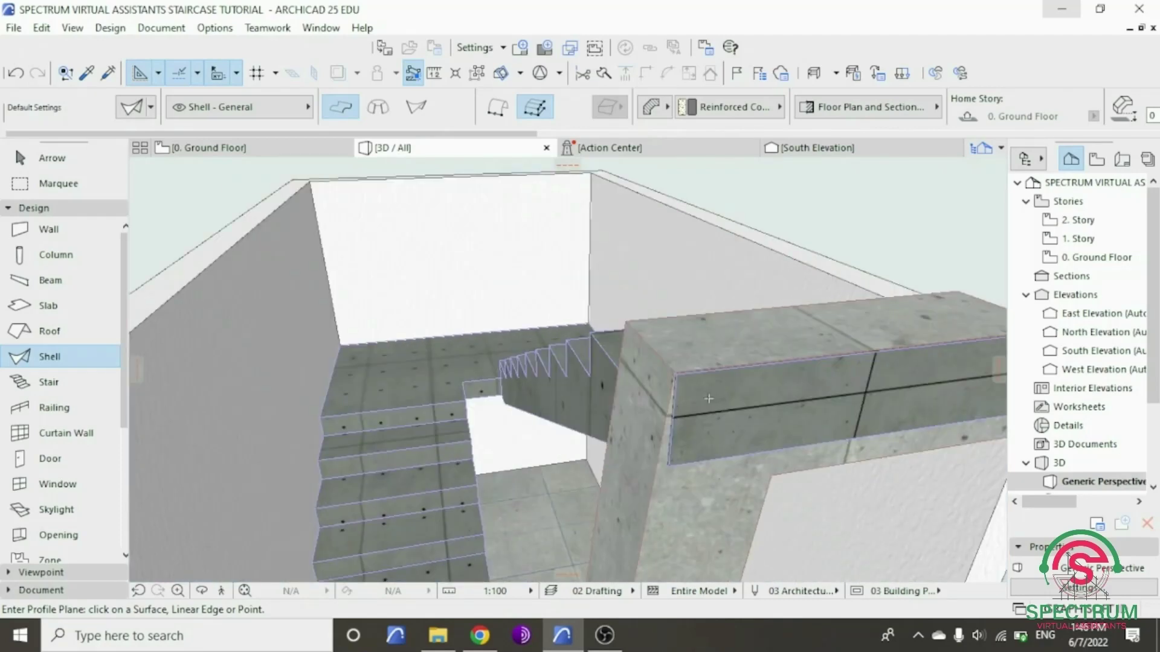
scroll(622, 390, down, 5)
scroll(623, 390, down, 3)
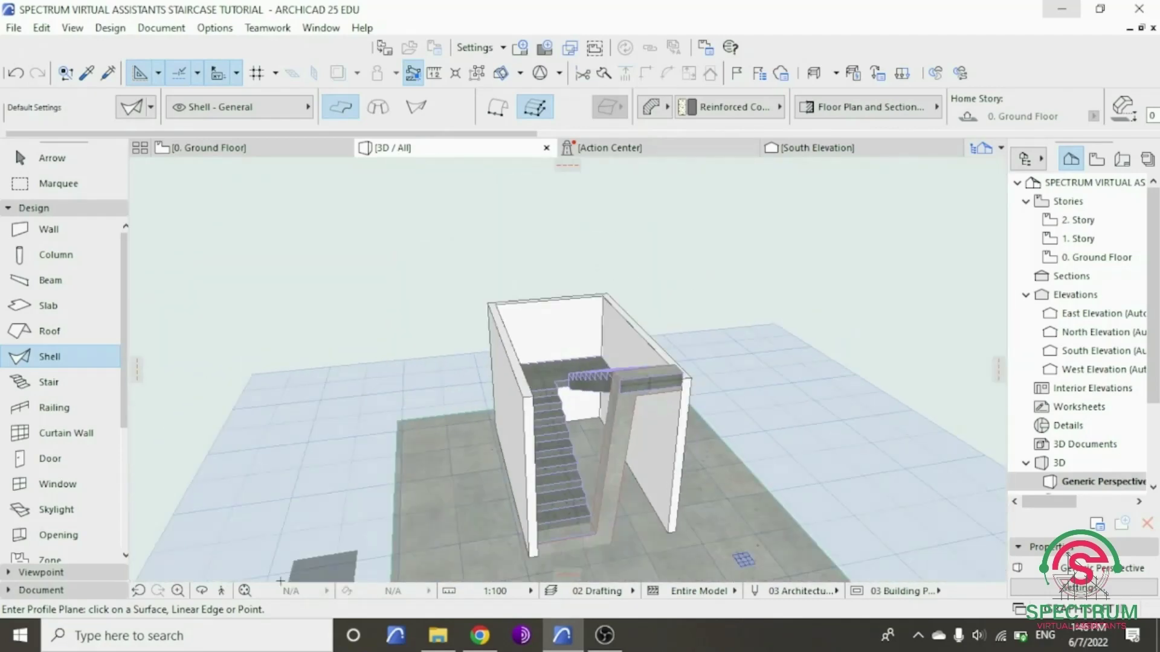
click(203, 593)
scroll(738, 506, up, 2)
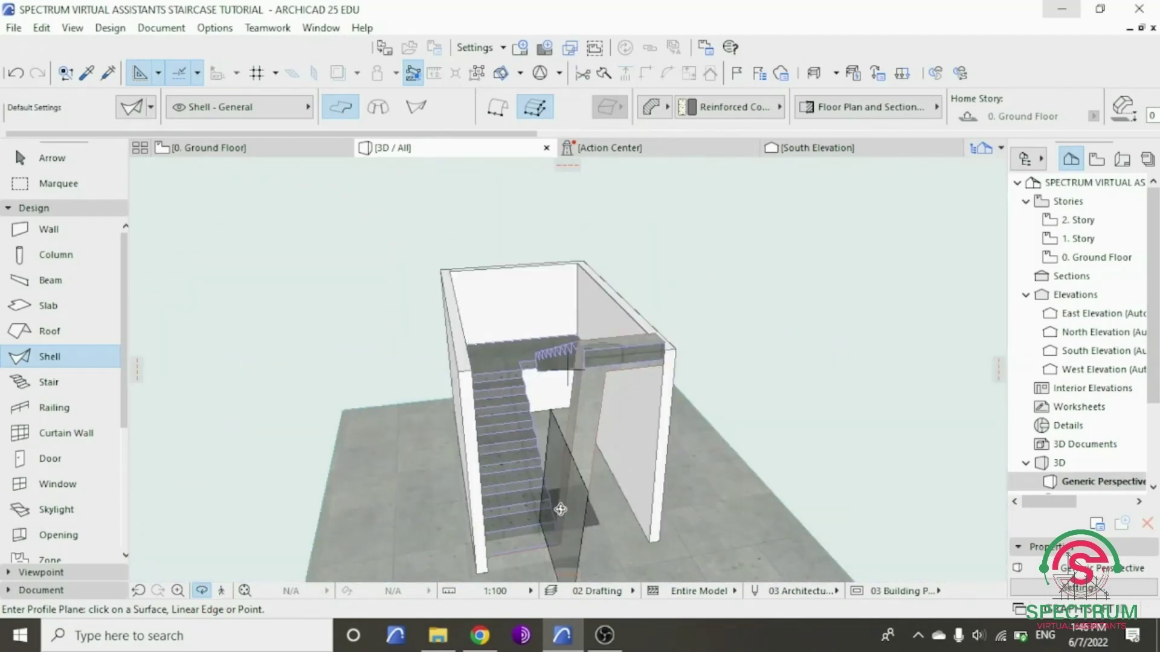
drag(560, 510, 595, 360)
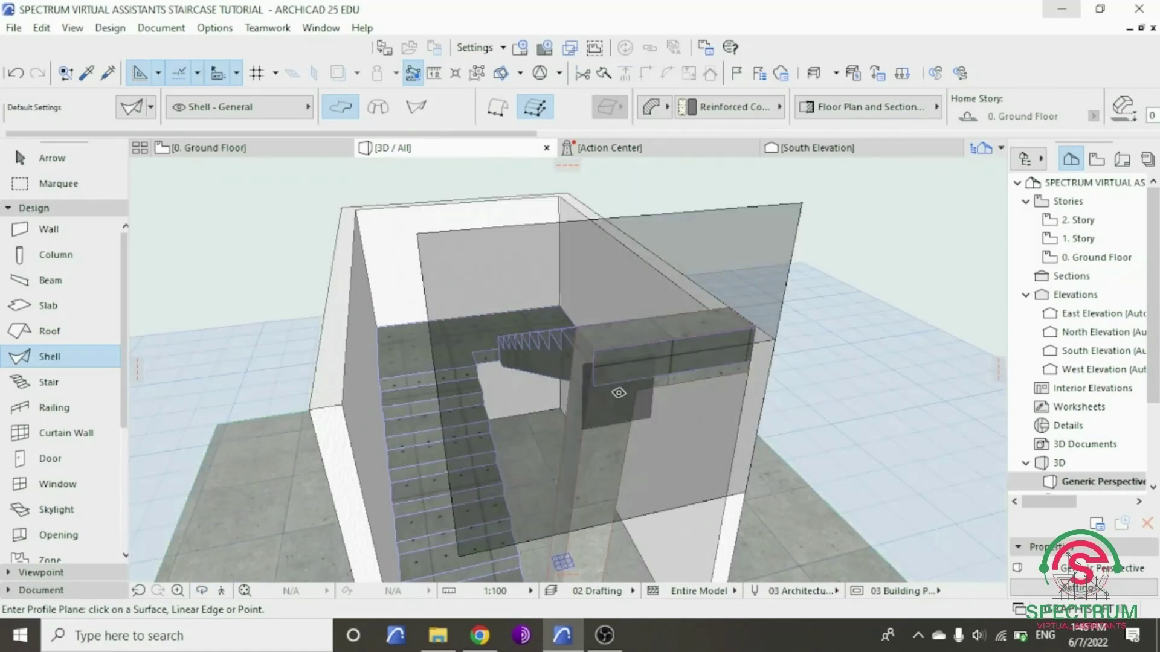
key(Escape)
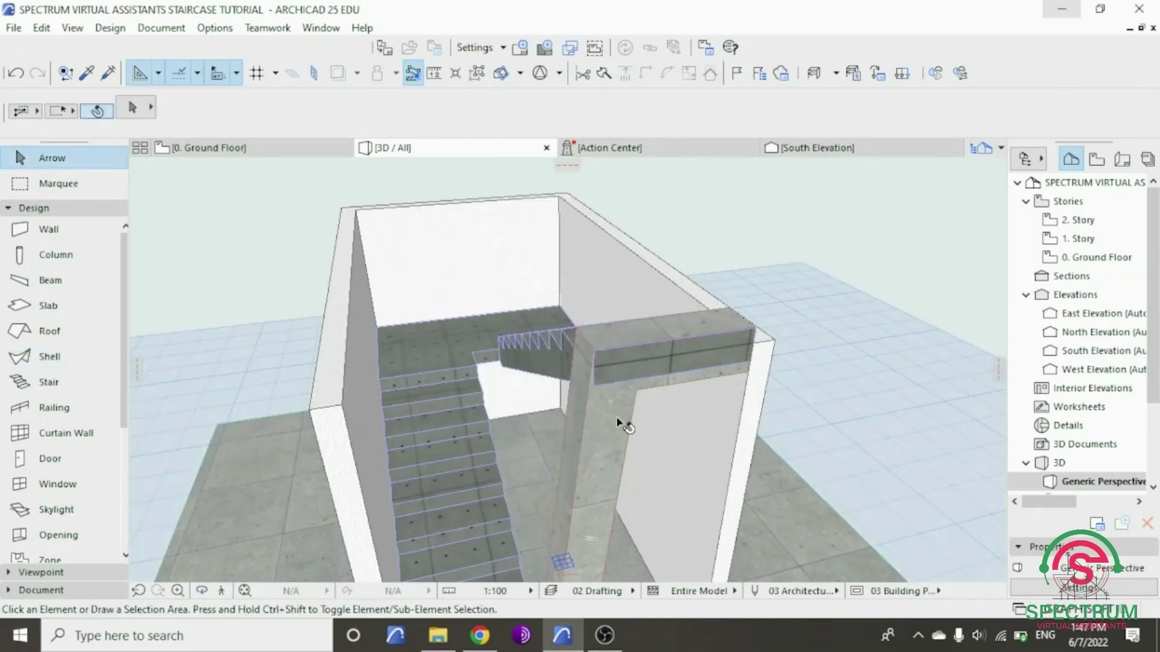
click(622, 424)
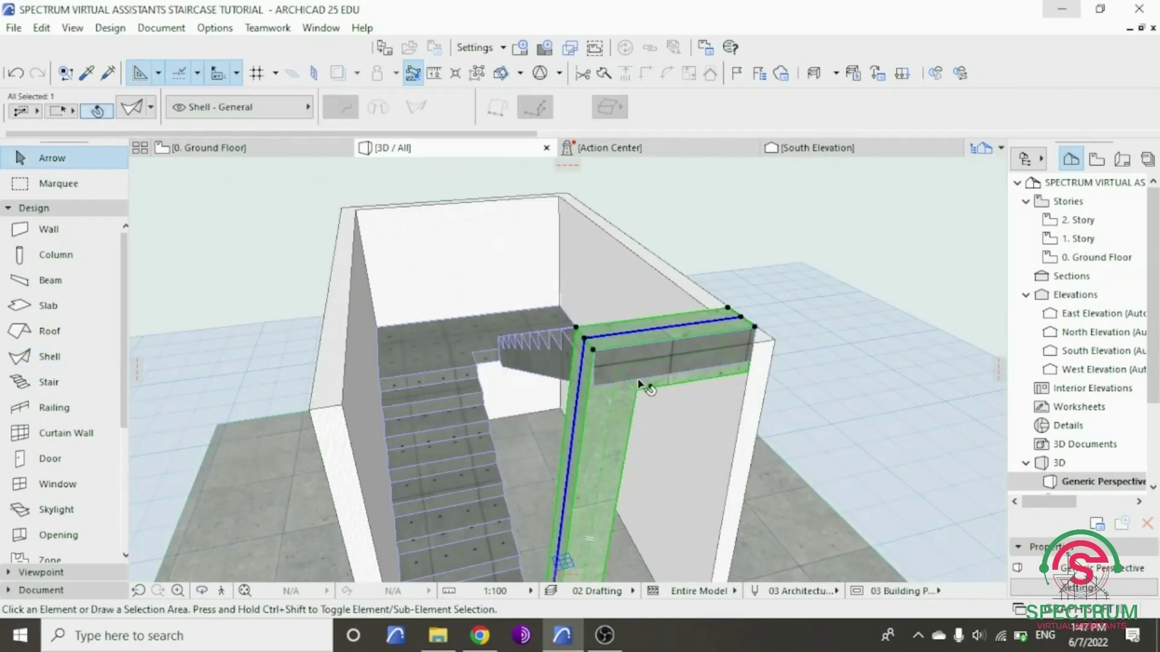
right_click(766, 218)
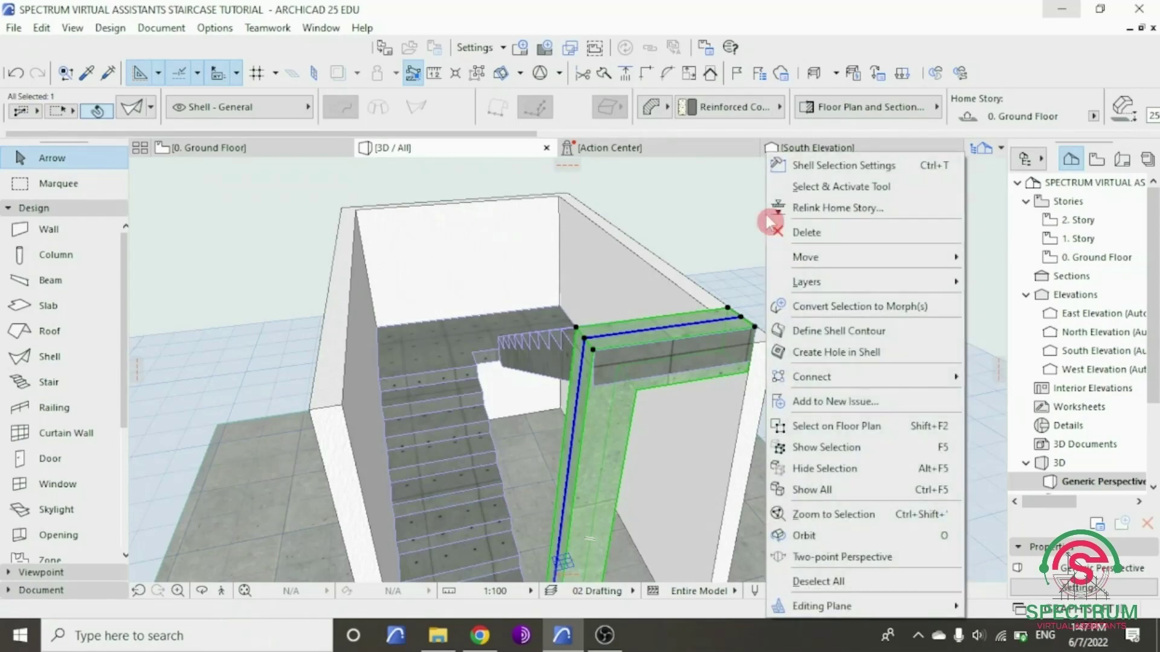
click(824, 167)
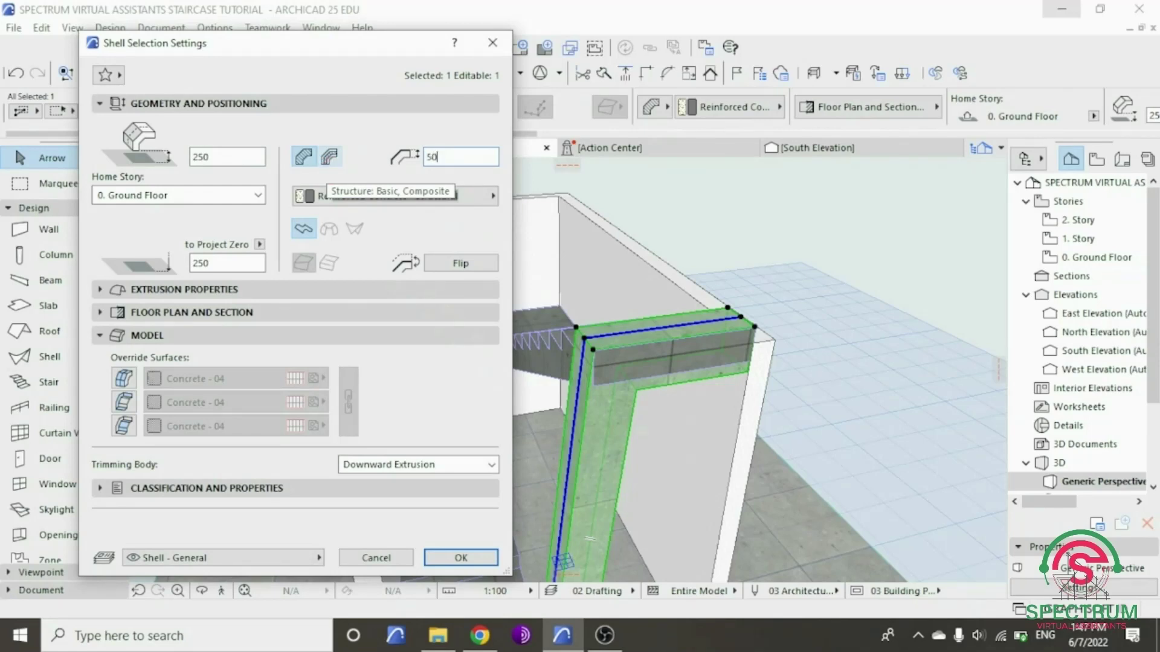
key(Return)
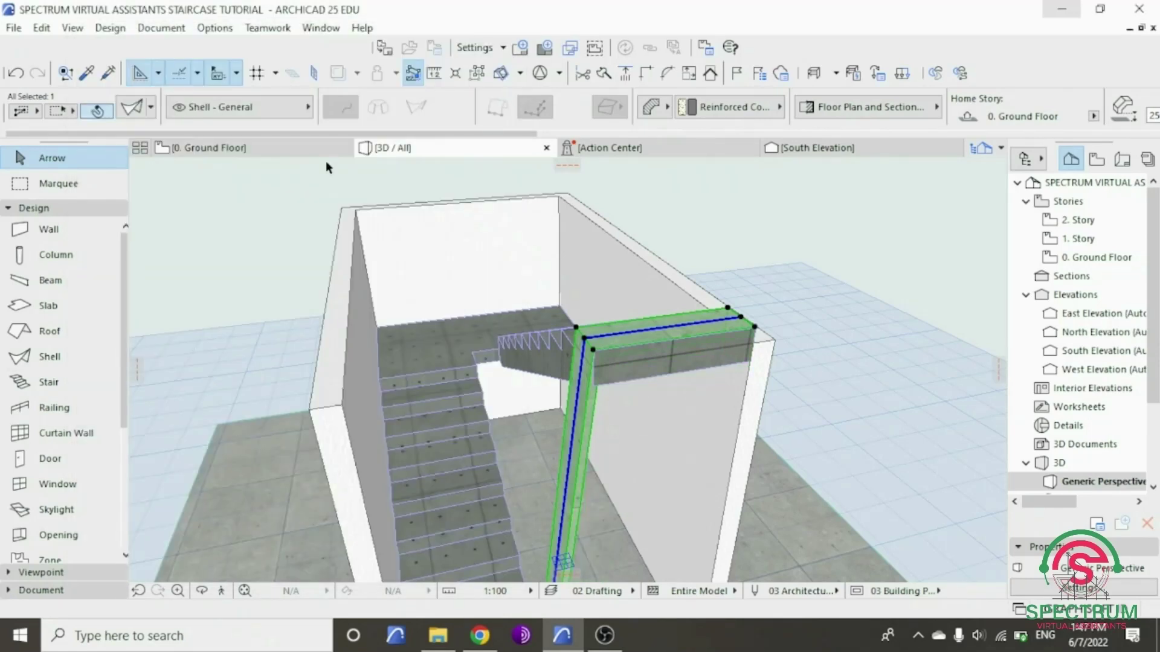
- Examine how the shell meets the bottom step and the upper flight from the front of the stair
scroll(526, 212, down, 5)
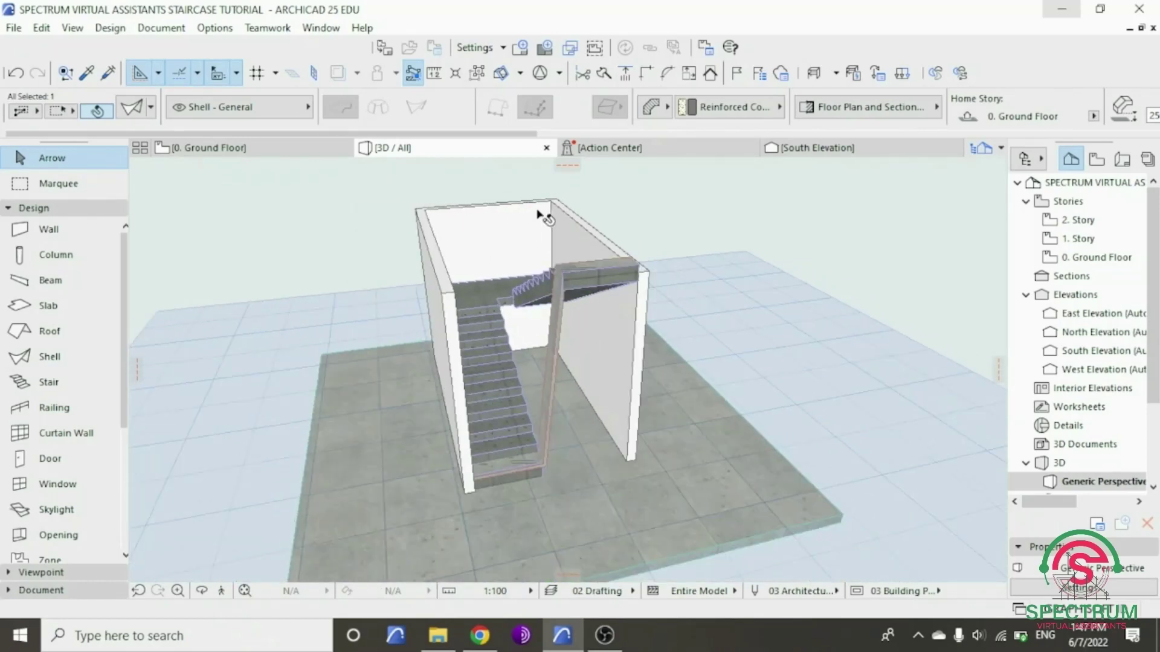
scroll(524, 476, up, 10)
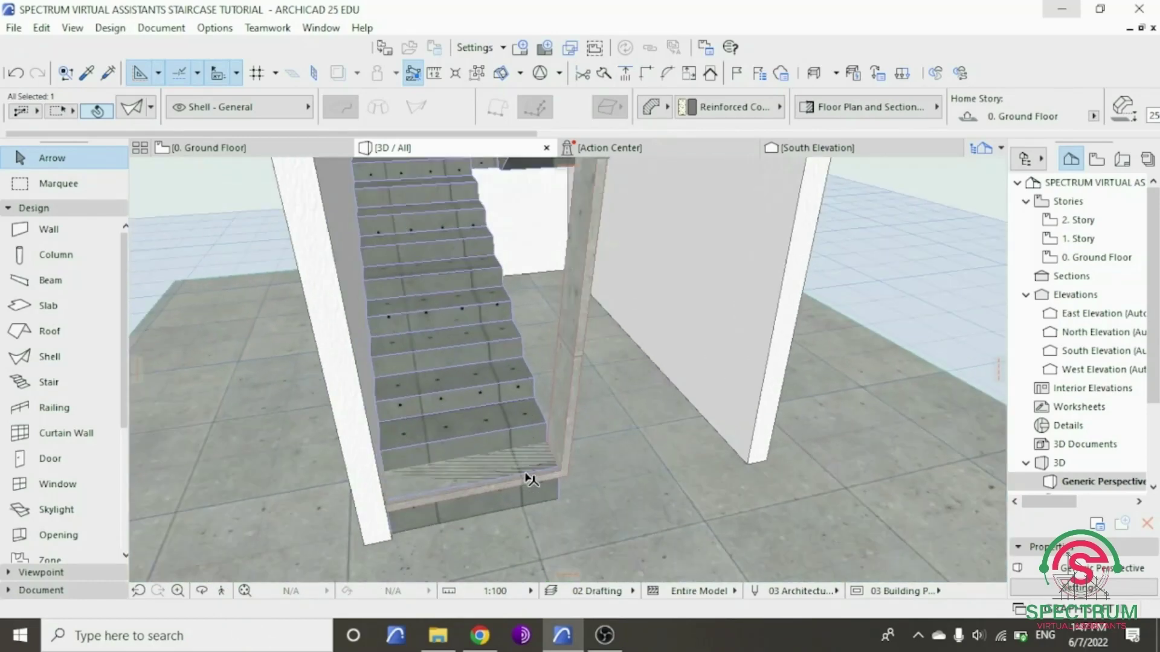
click(200, 593)
drag(330, 529, 331, 410)
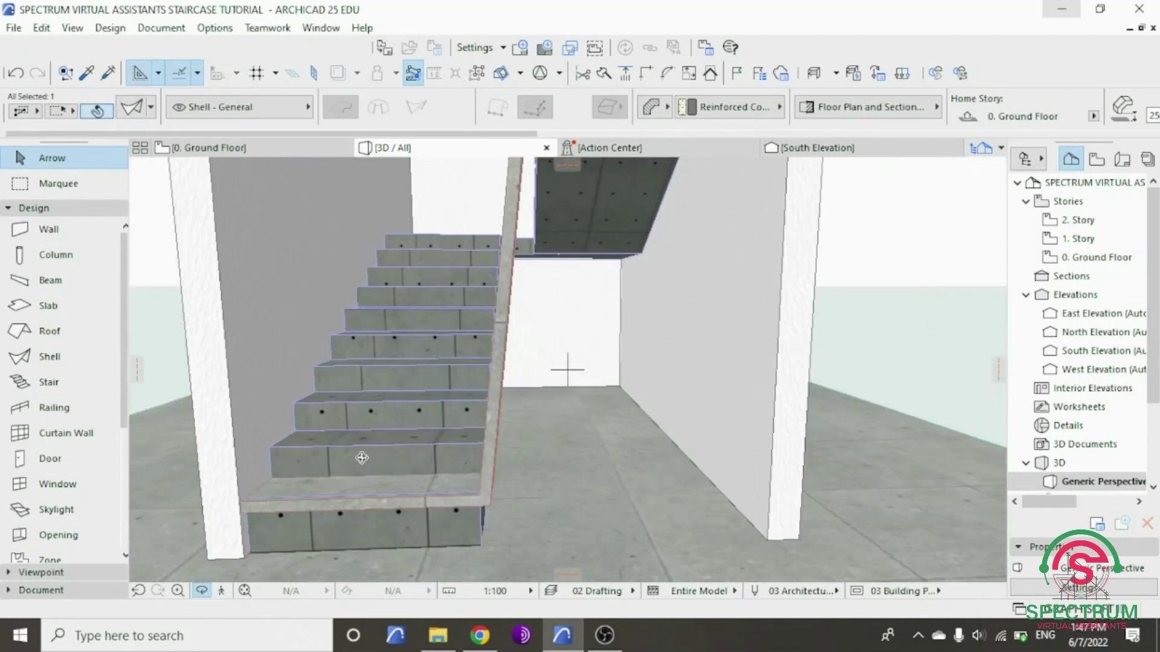
drag(362, 458, 361, 417)
scroll(477, 467, down, 5)
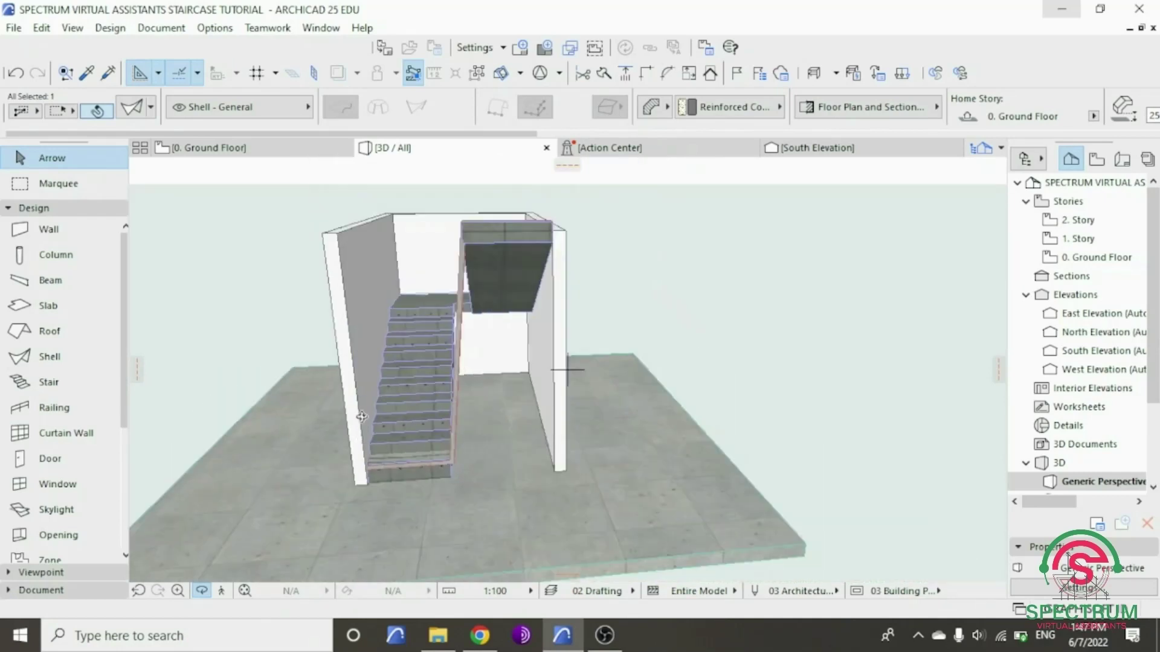
scroll(354, 323, up, 5)
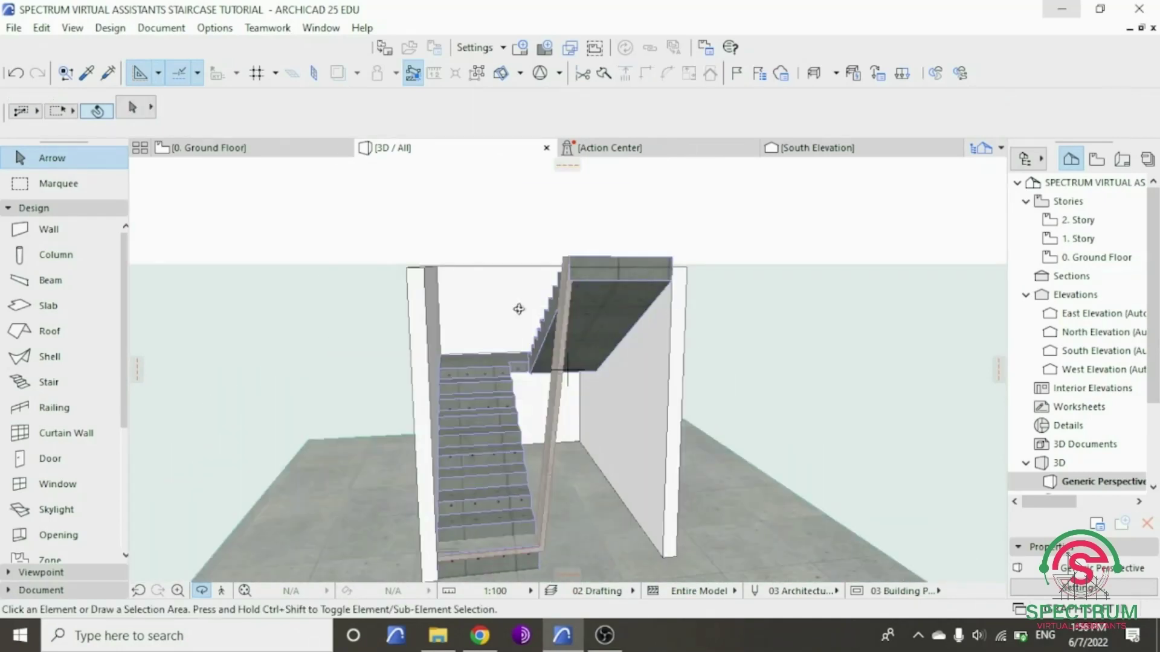
scroll(474, 278, down, 3)
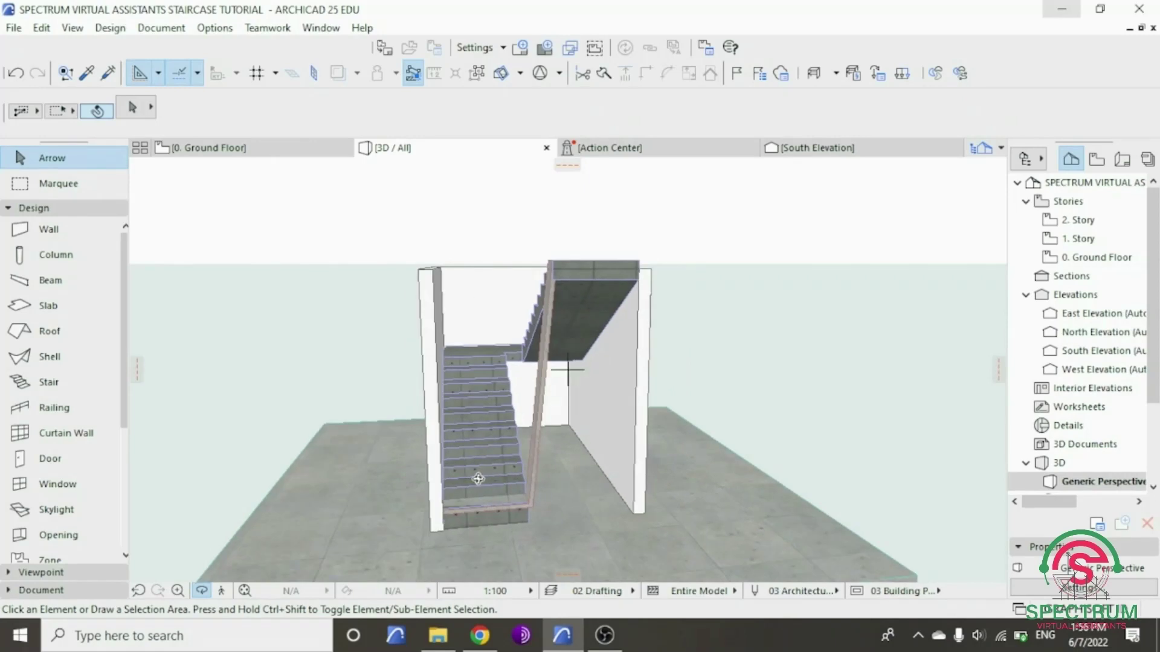
scroll(474, 490, up, 6)
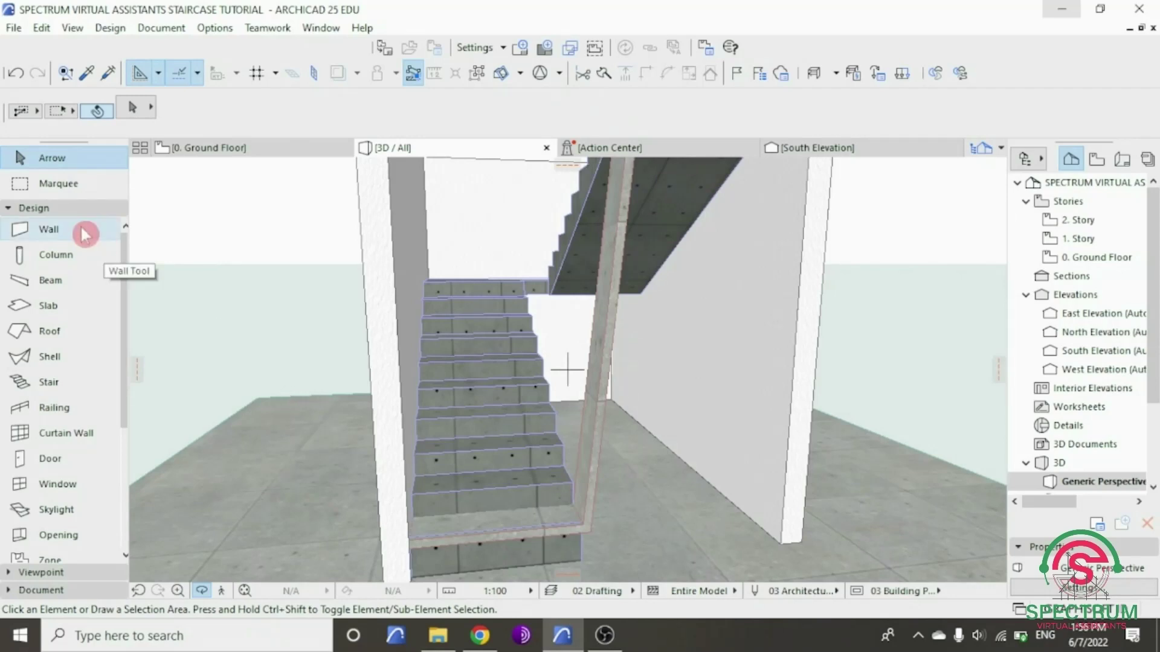
- Start an extruded shell profile on the second step's riser, running from its outer upper corner by the wall to its inner upper corner
click(67, 212)
click(67, 213)
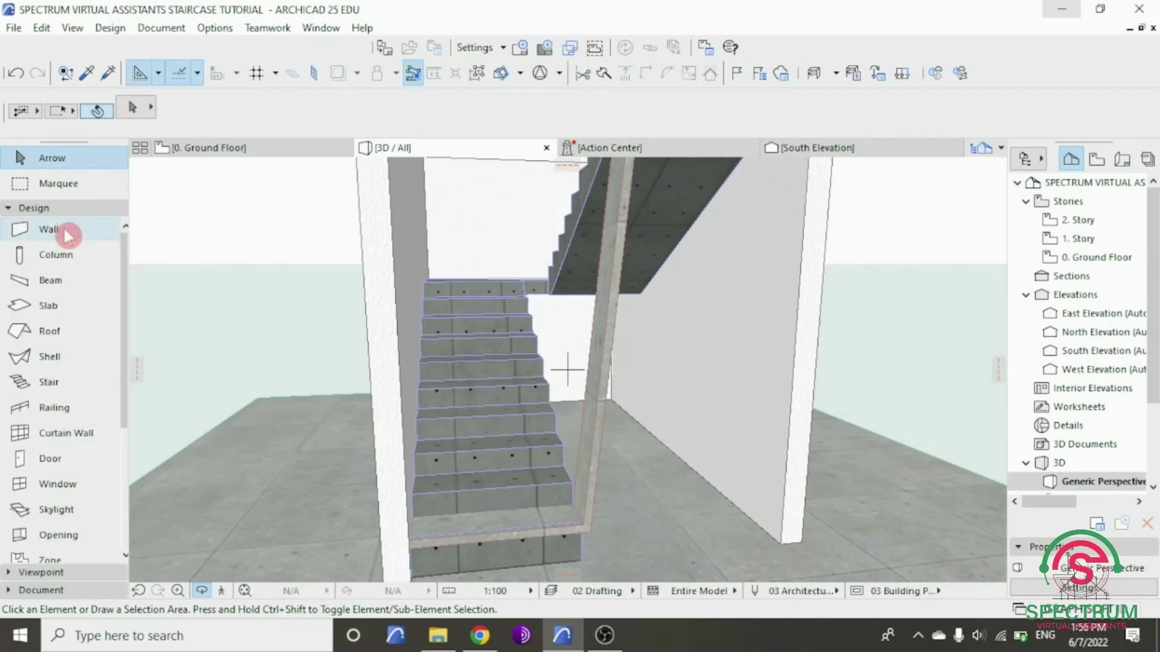
click(60, 357)
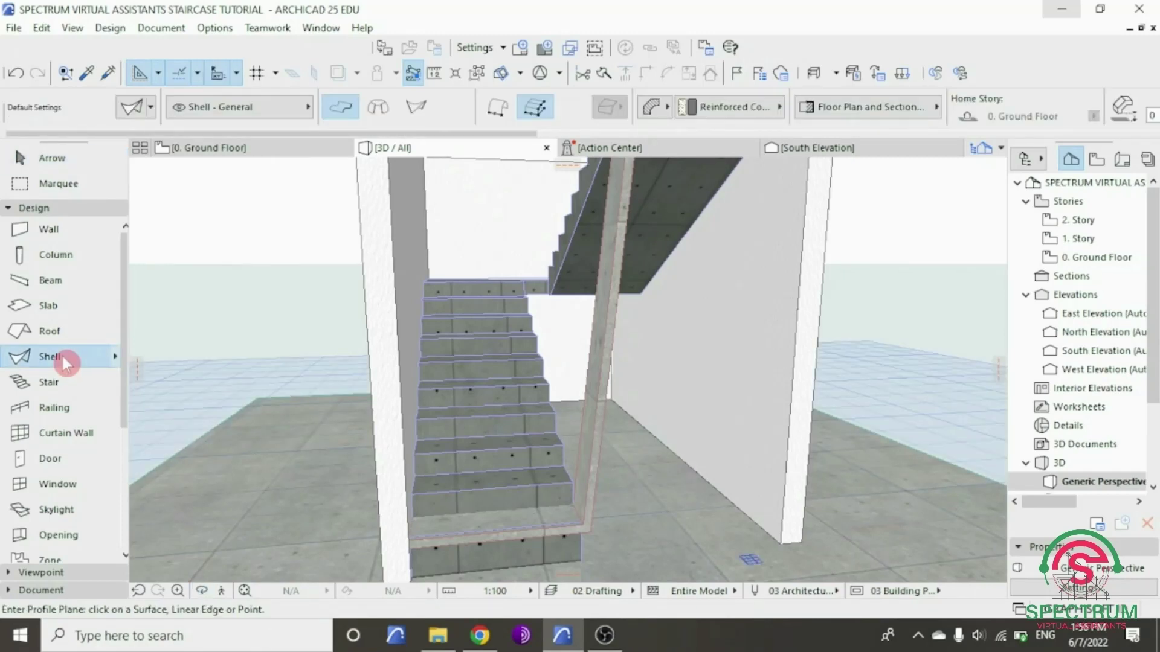
scroll(460, 518, up, 3)
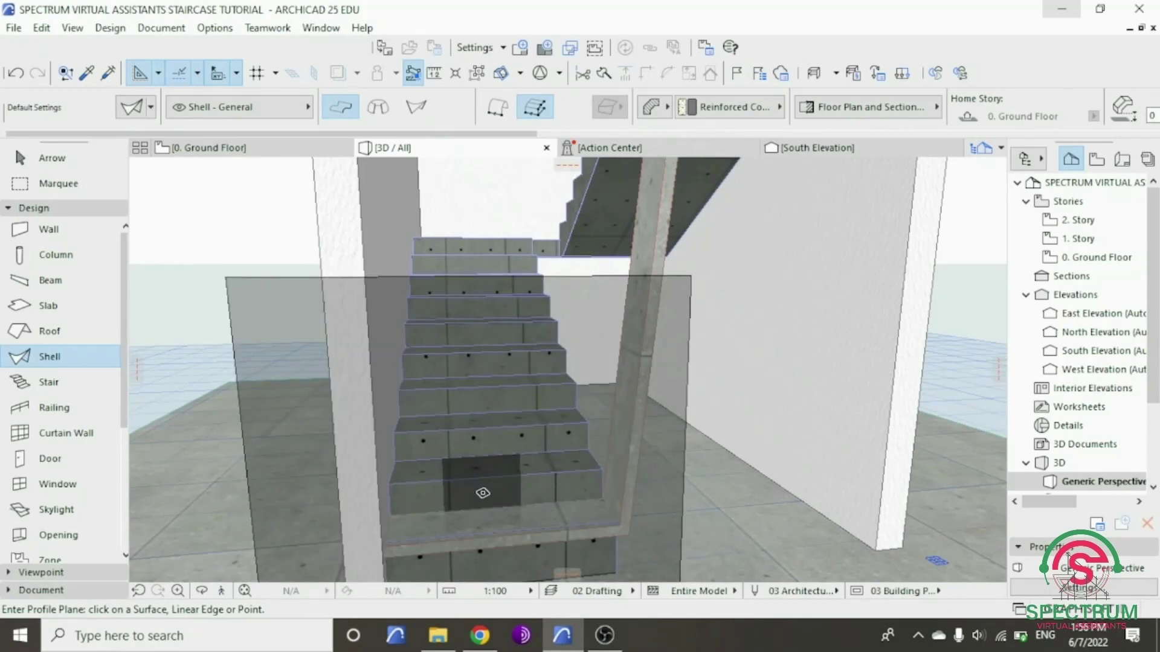
click(483, 493)
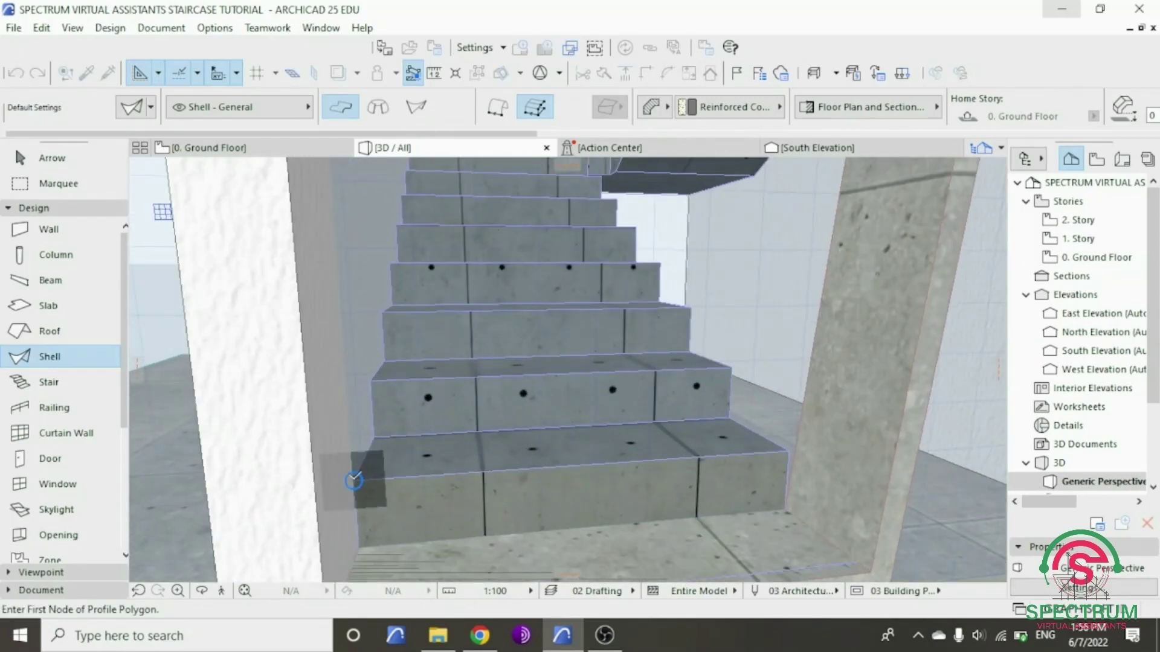
click(354, 480)
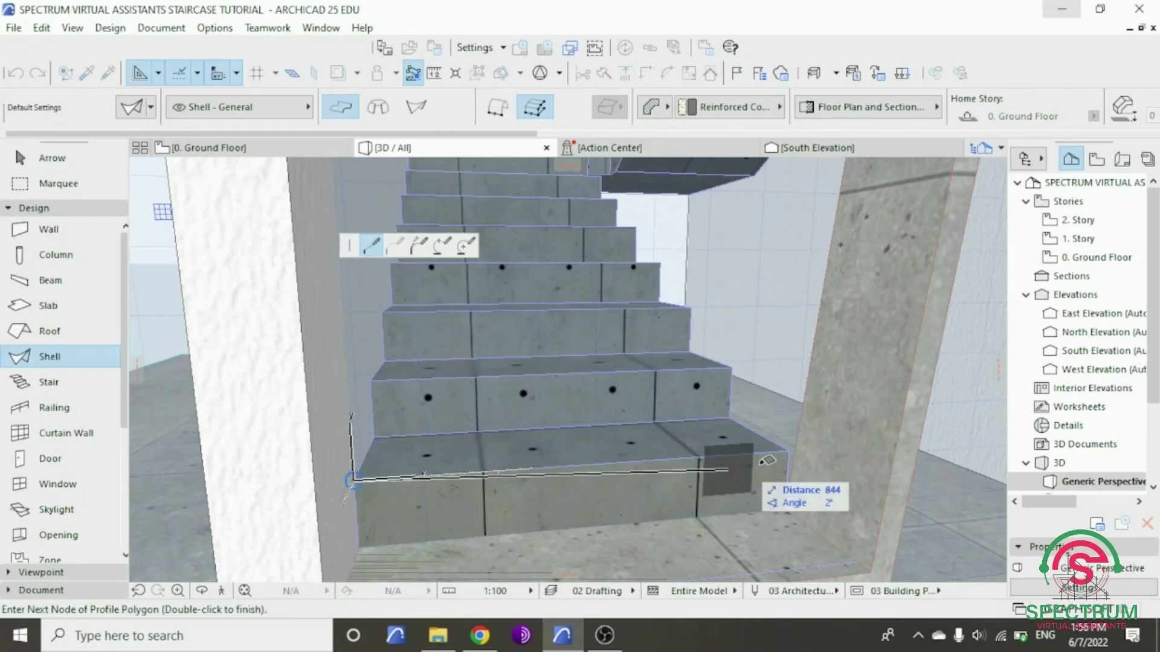
scroll(771, 460, up, 5)
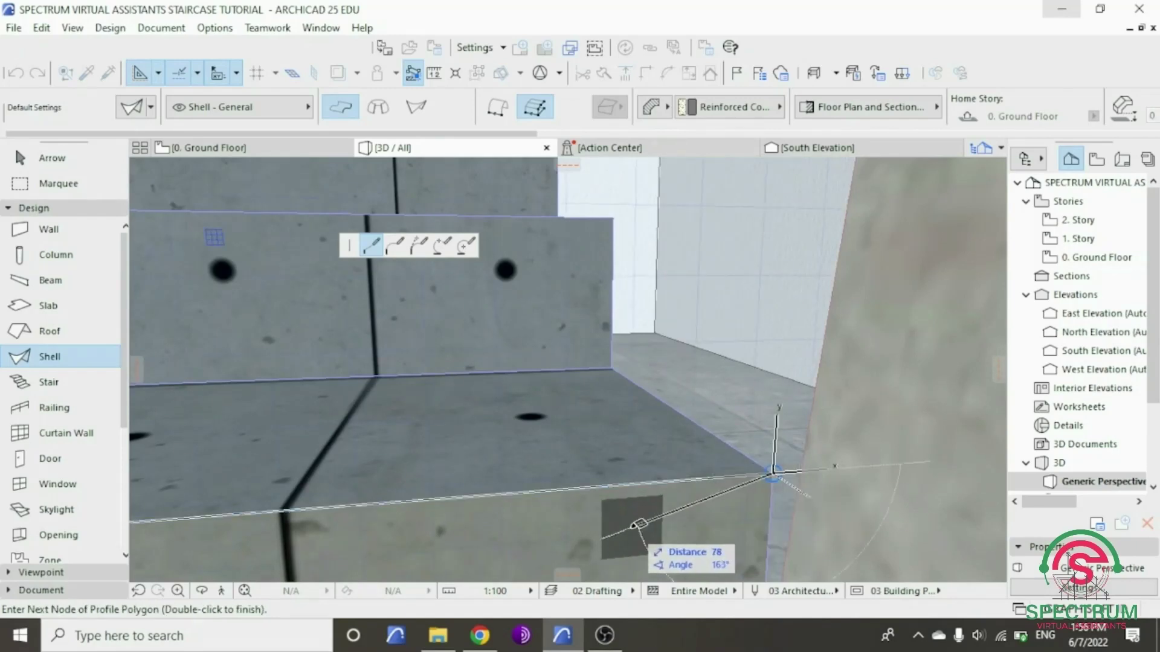
- Extend the shell profile up to the inner corner of the upper flight's highest exposed tread, beside the first shell
scroll(638, 524, down, 1)
scroll(638, 524, down, 4)
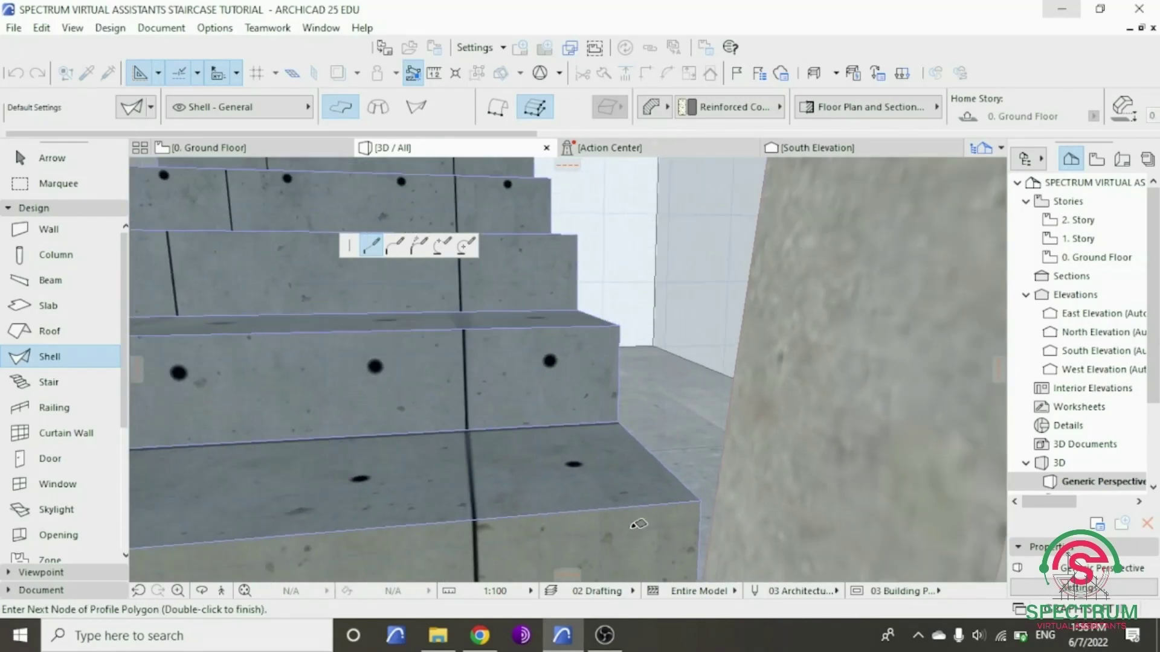
scroll(639, 524, down, 4)
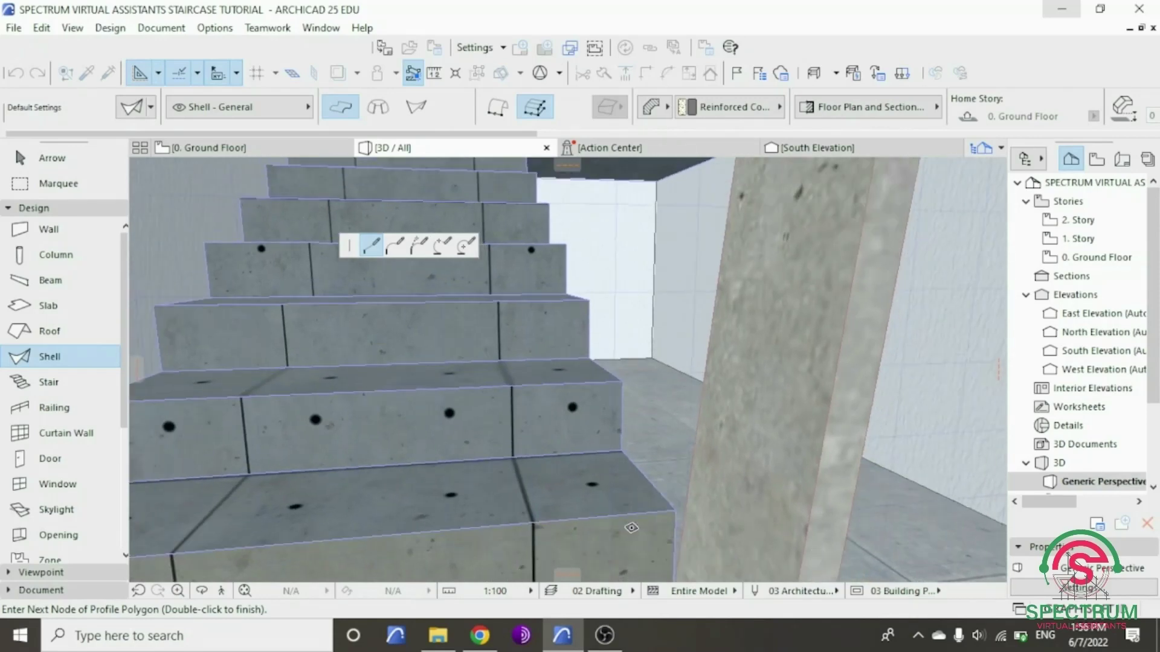
scroll(632, 527, down, 5)
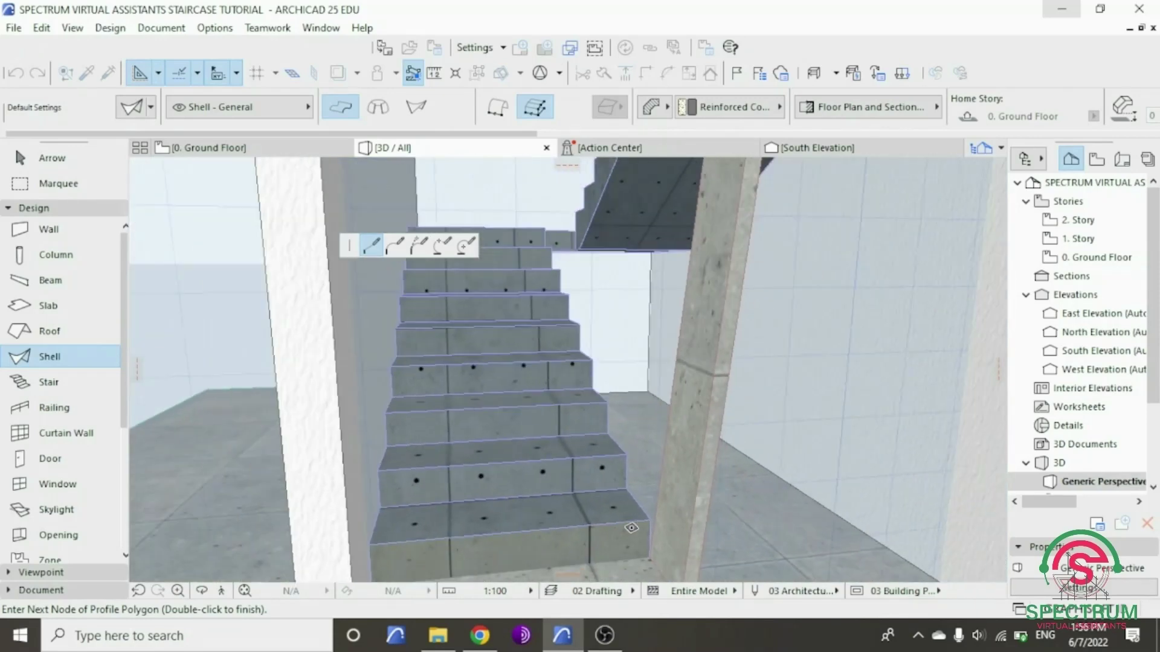
scroll(631, 527, down, 5)
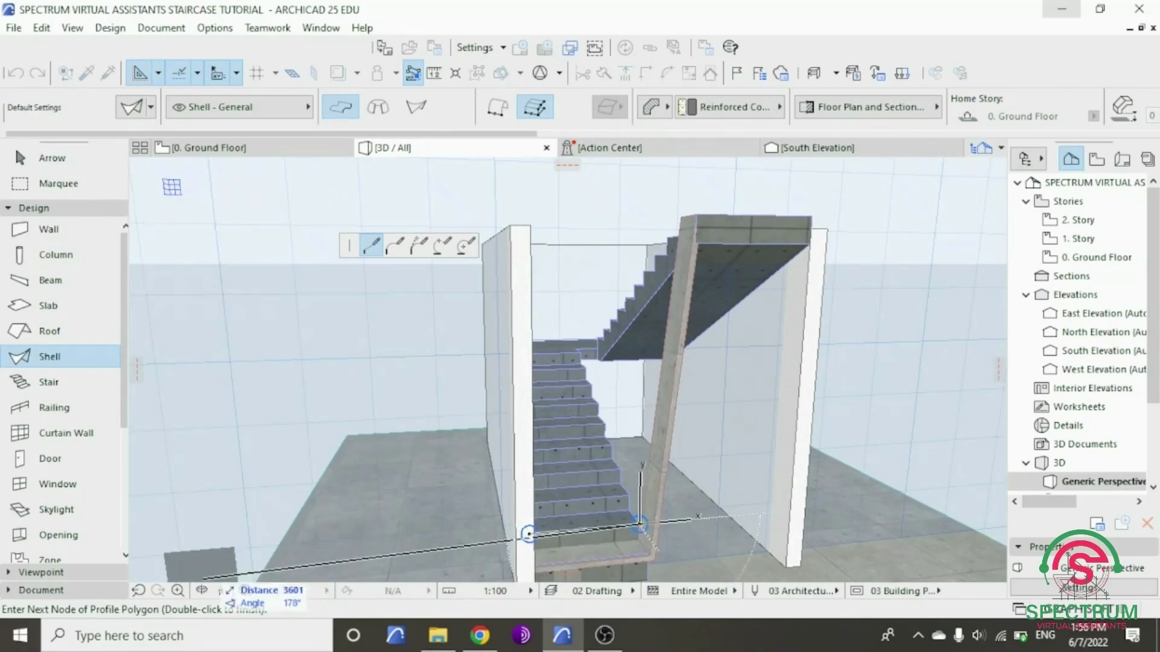
click(202, 592)
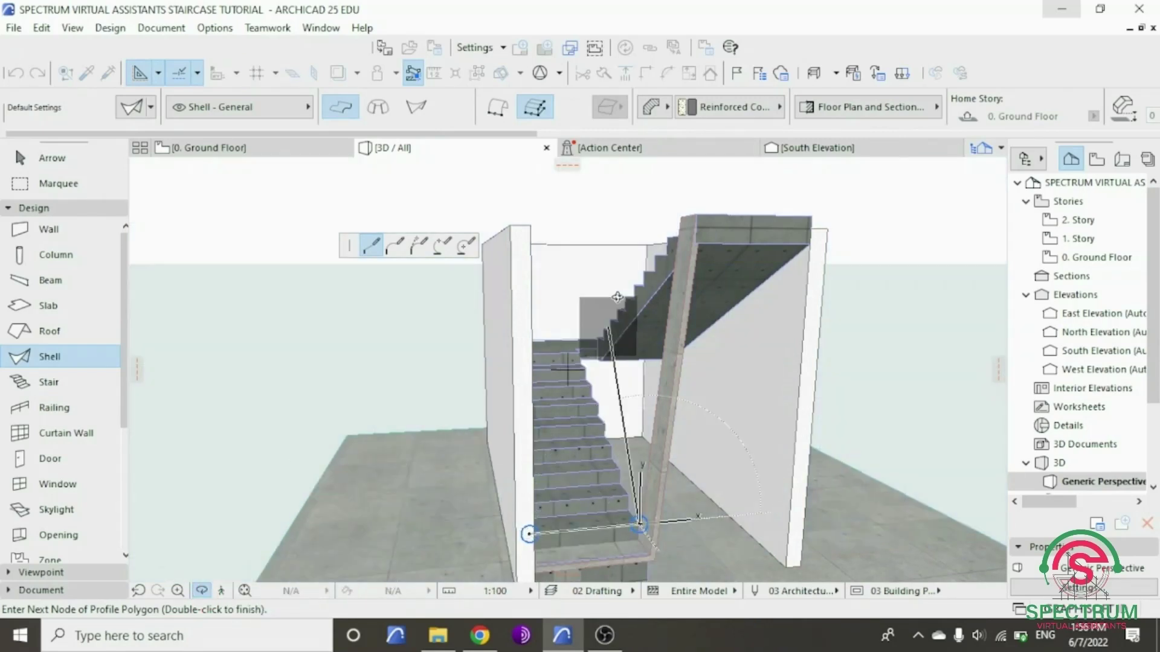
drag(601, 267, 976, 369)
scroll(777, 257, up, 8)
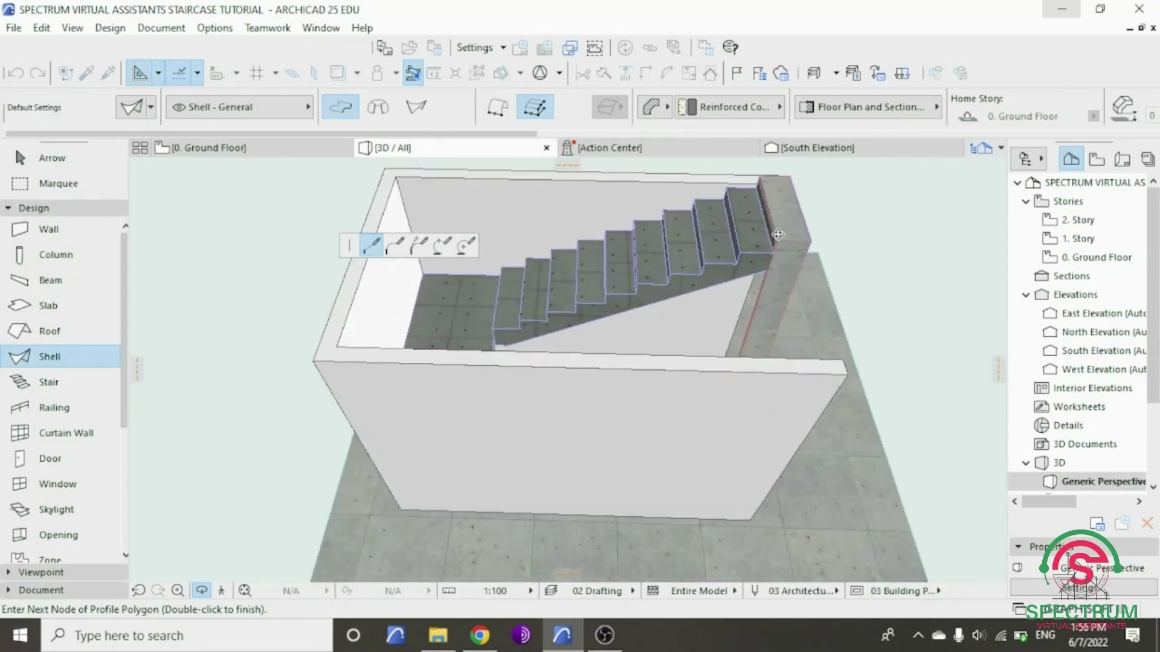
scroll(781, 266, up, 2)
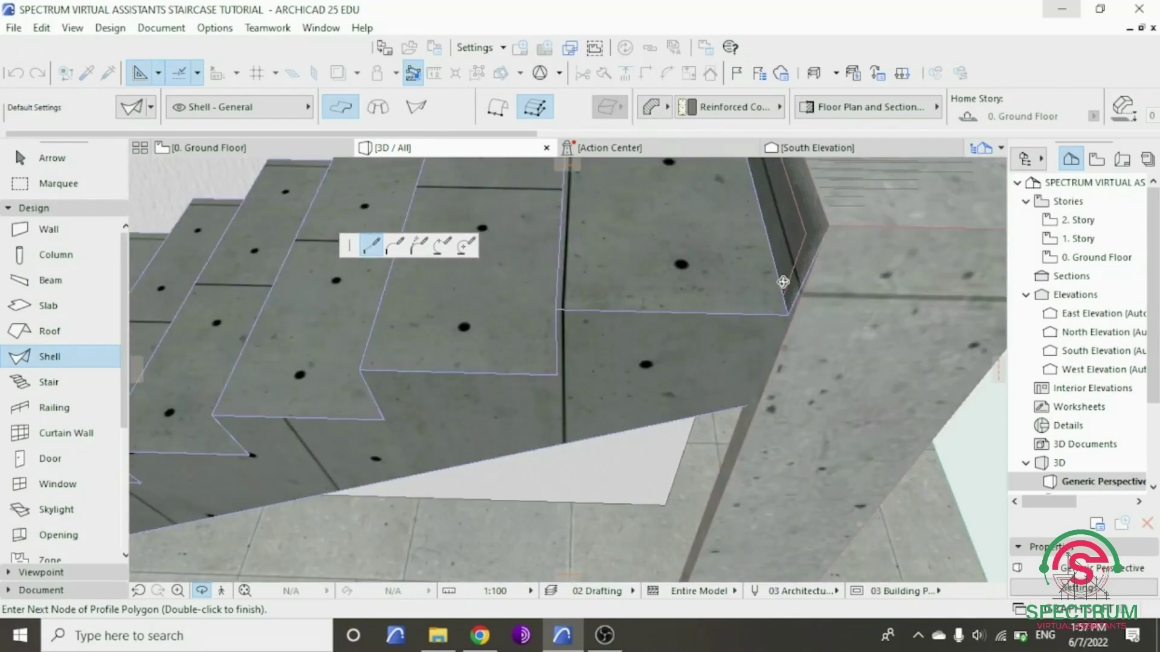
scroll(785, 293, up, 3)
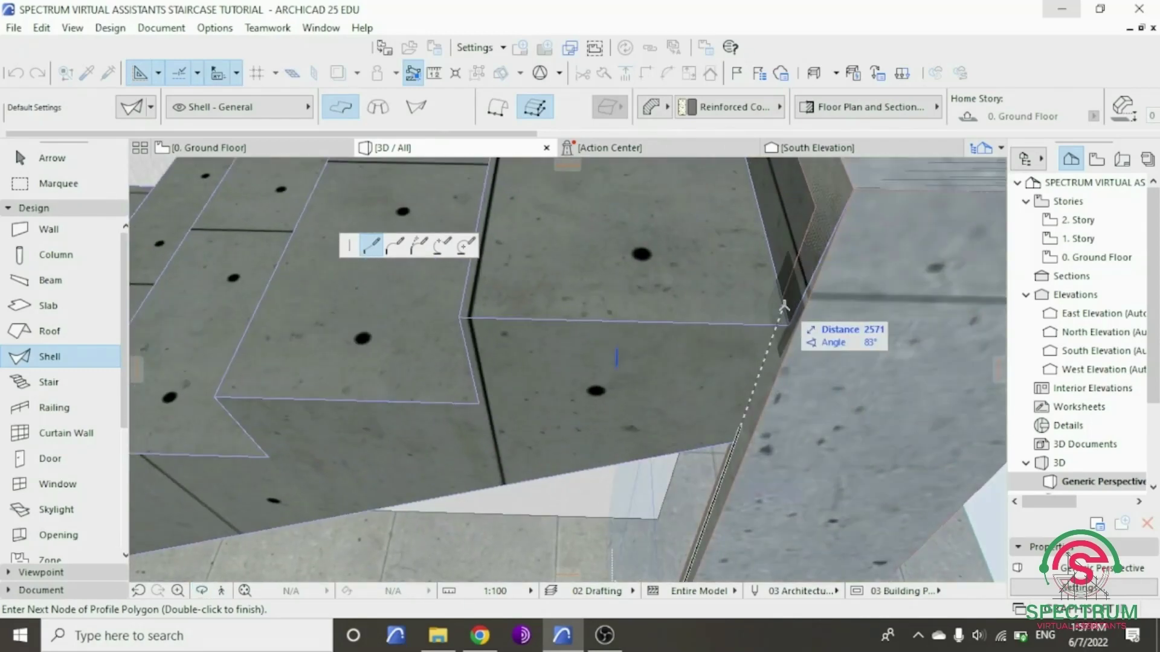
scroll(786, 314, up, 3)
click(788, 326)
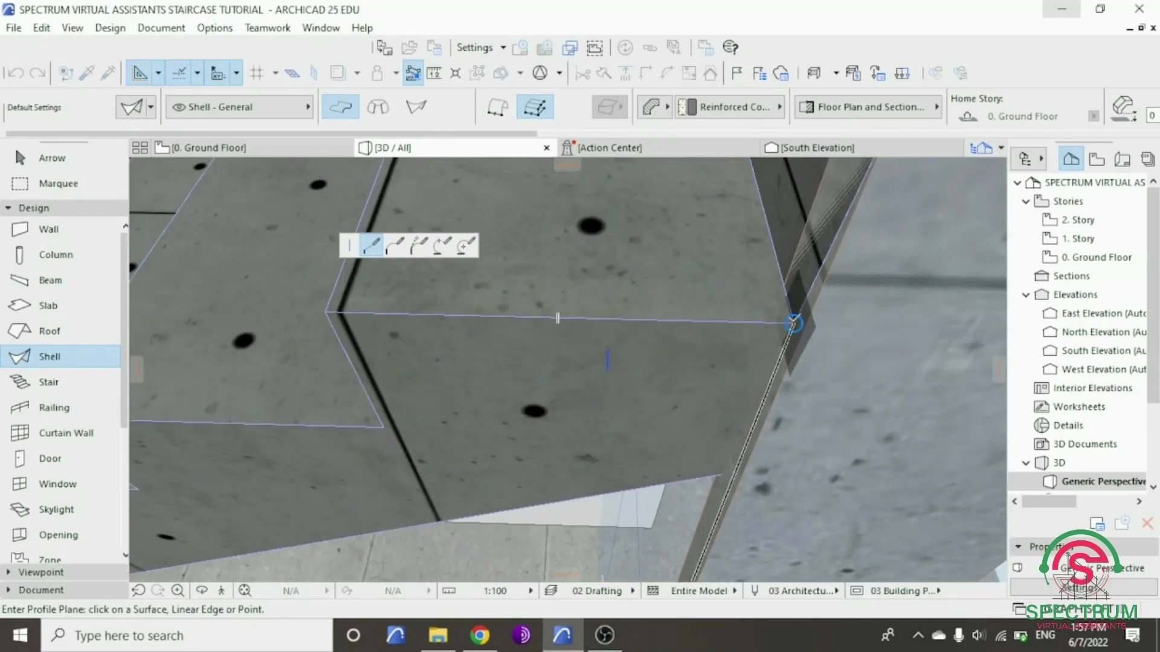
click(793, 324)
- Finish the shell profile 1000 mm along that tread's edge at its outer corner by the wall
scroll(775, 428, down, 5)
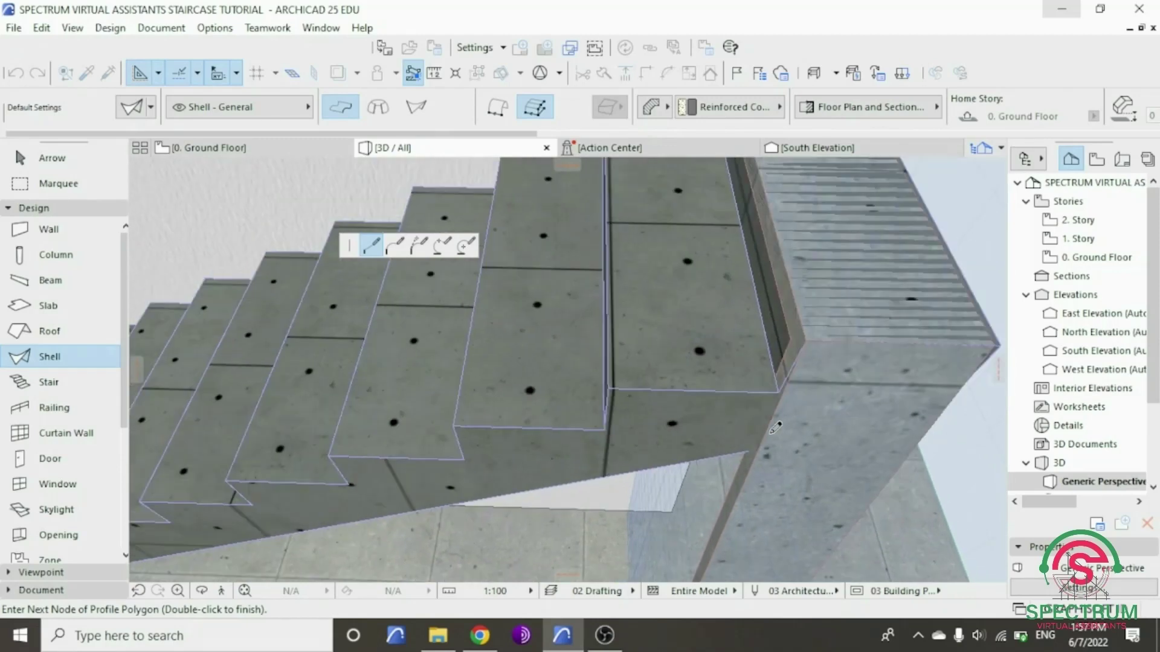
scroll(775, 428, down, 4)
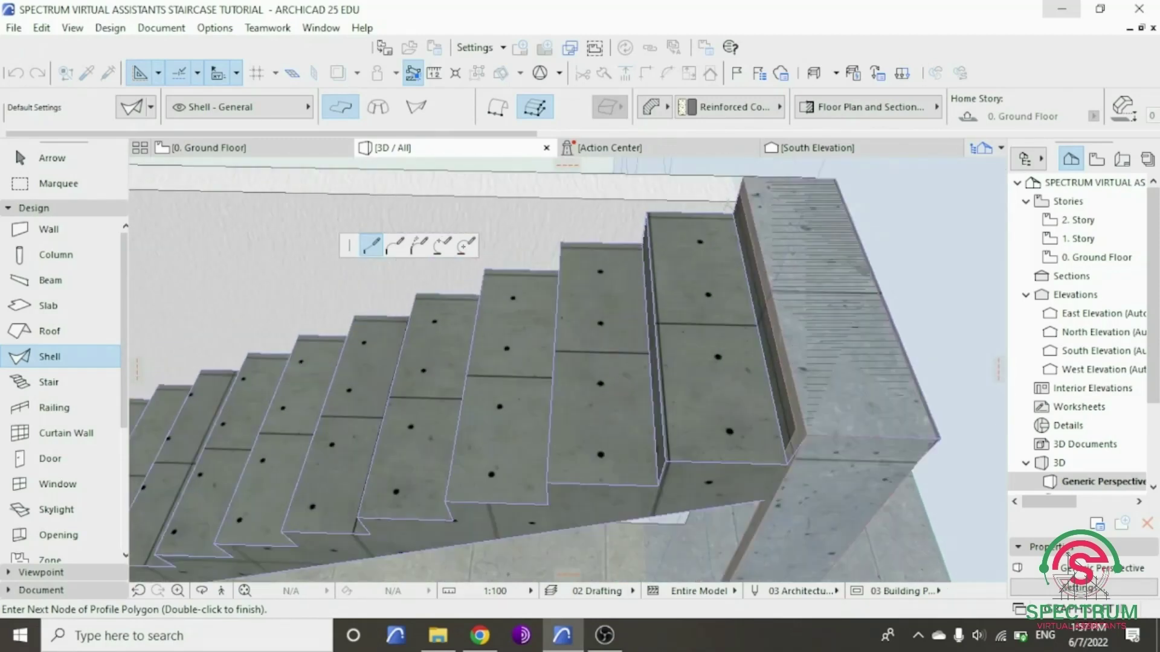
scroll(741, 211, up, 6)
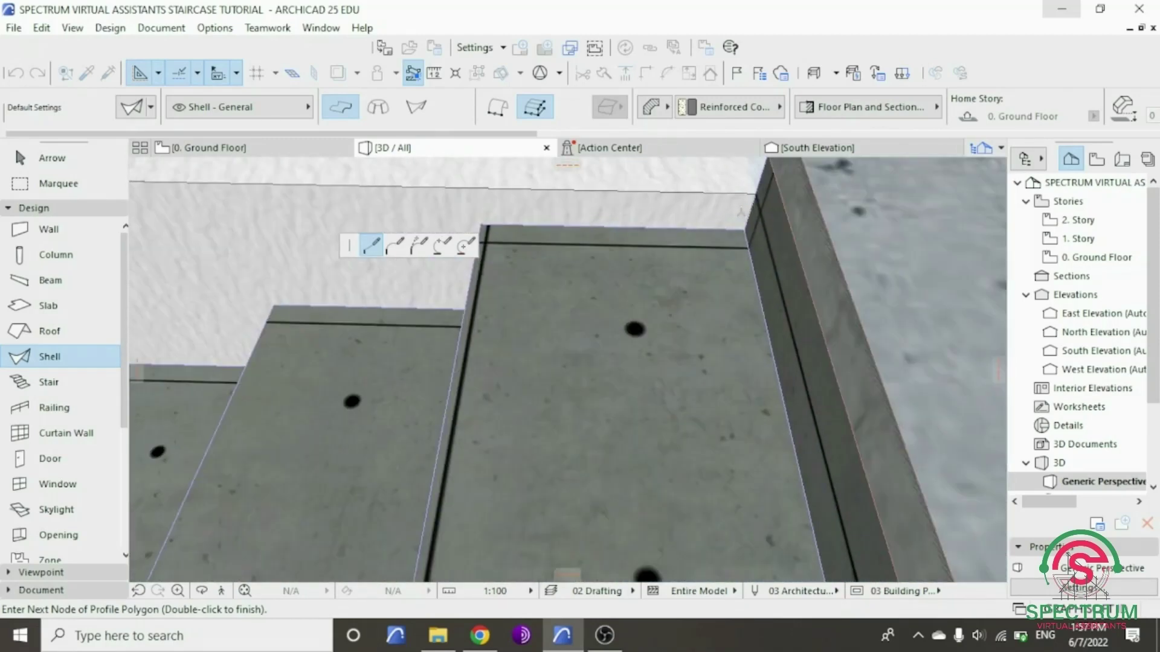
scroll(740, 212, up, 4)
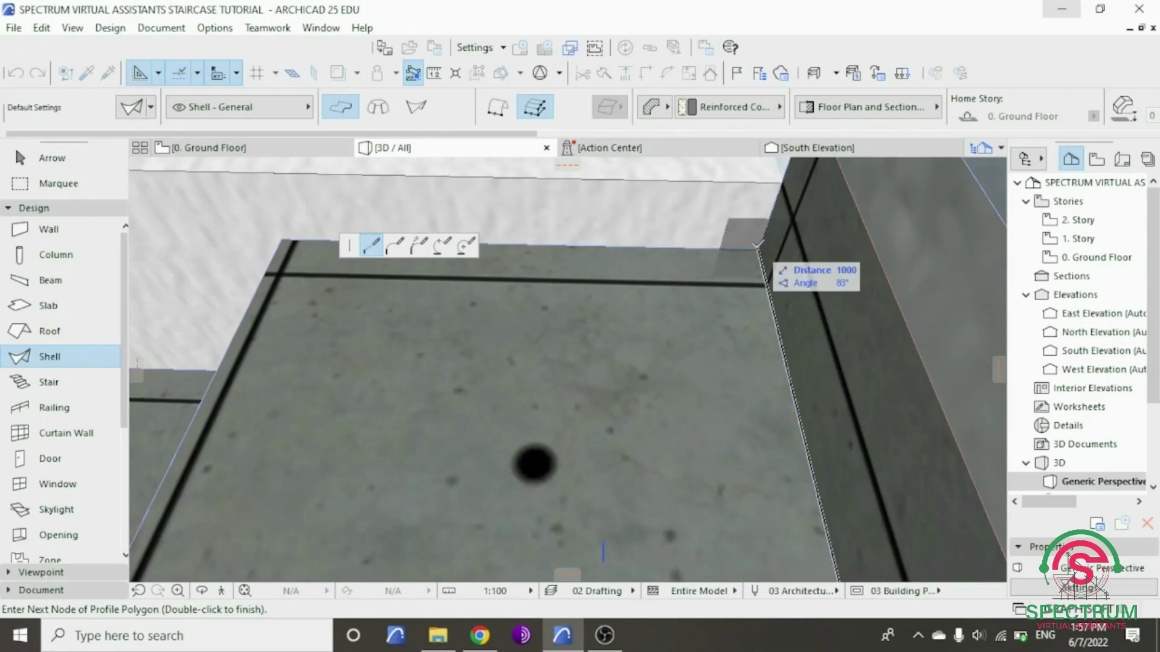
click(758, 249)
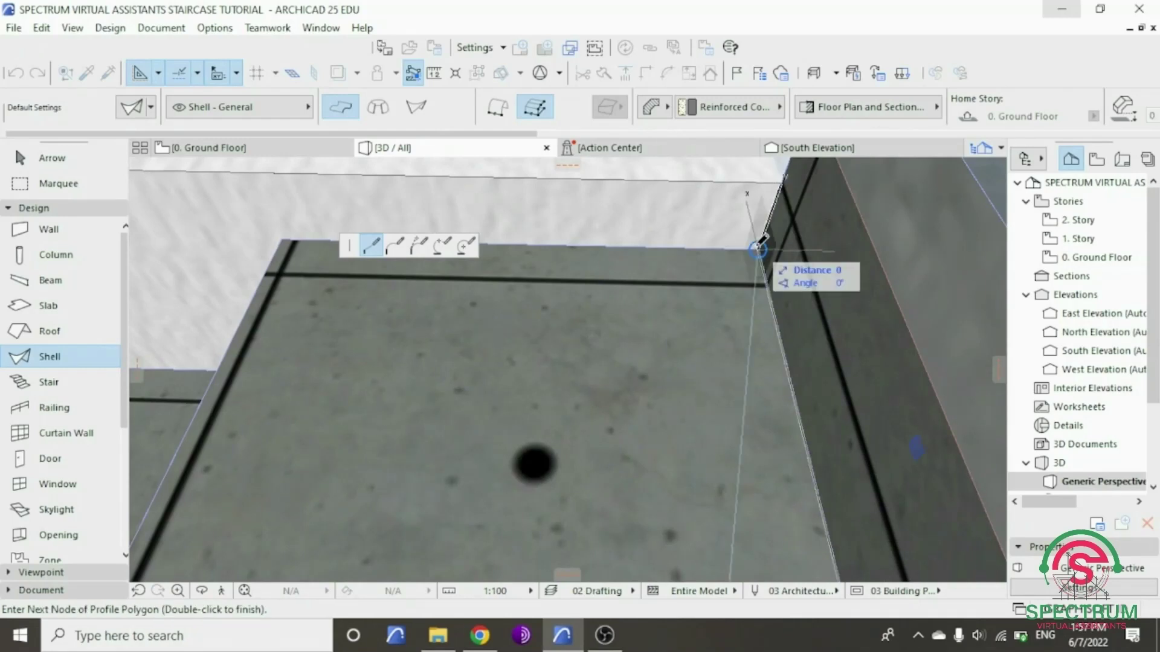
double_click(757, 247)
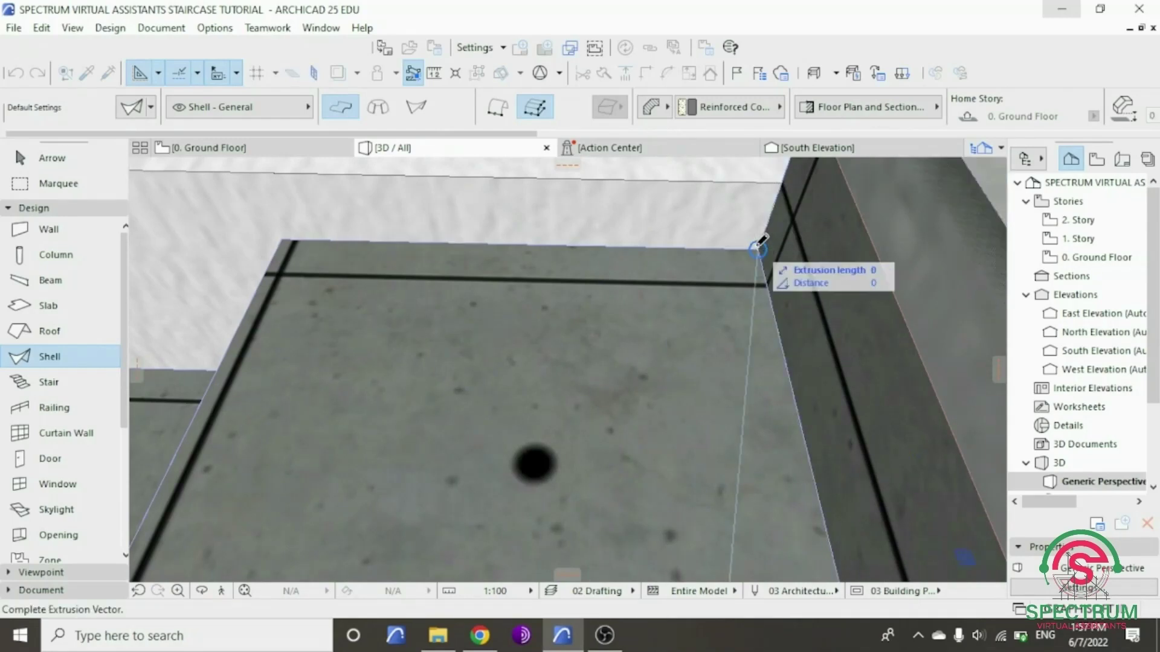
- Extrude the second shell profile with an extrusion length of 50 mm and a distance of 300 mm
scroll(762, 240, down, 6)
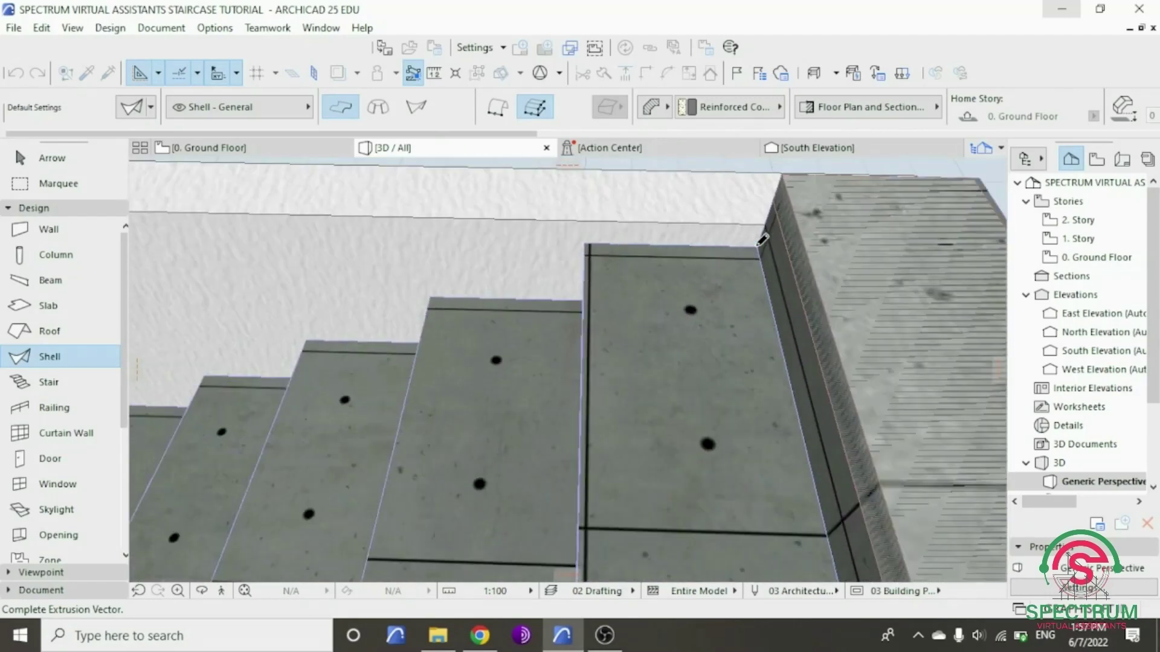
scroll(761, 241, down, 4)
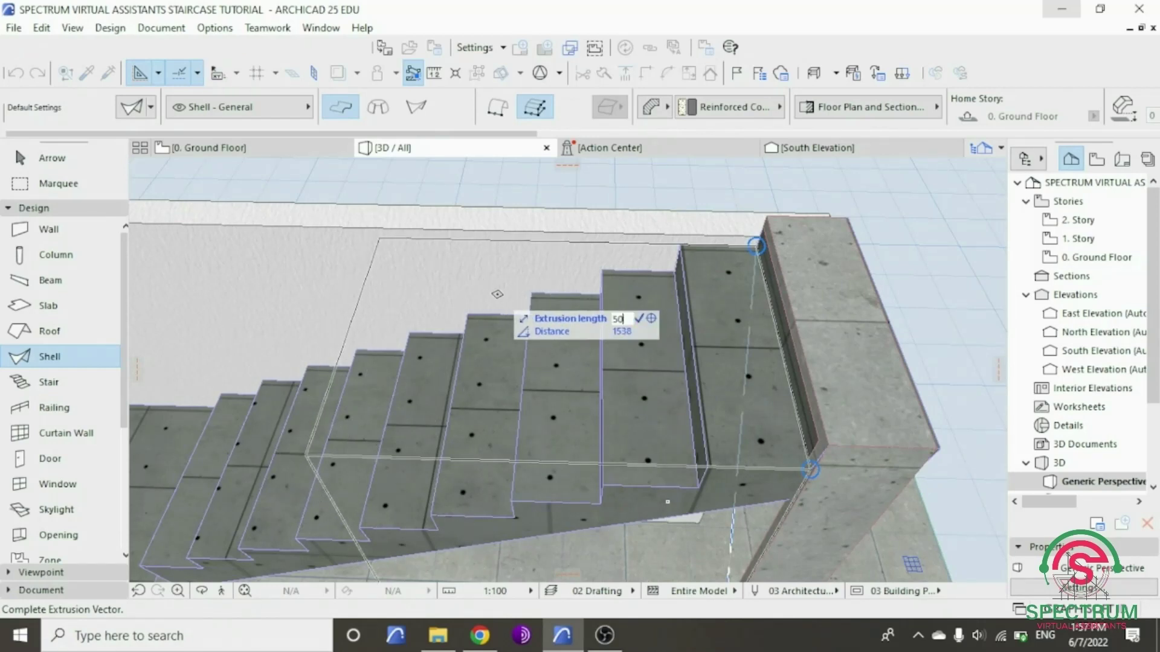
key(Tab)
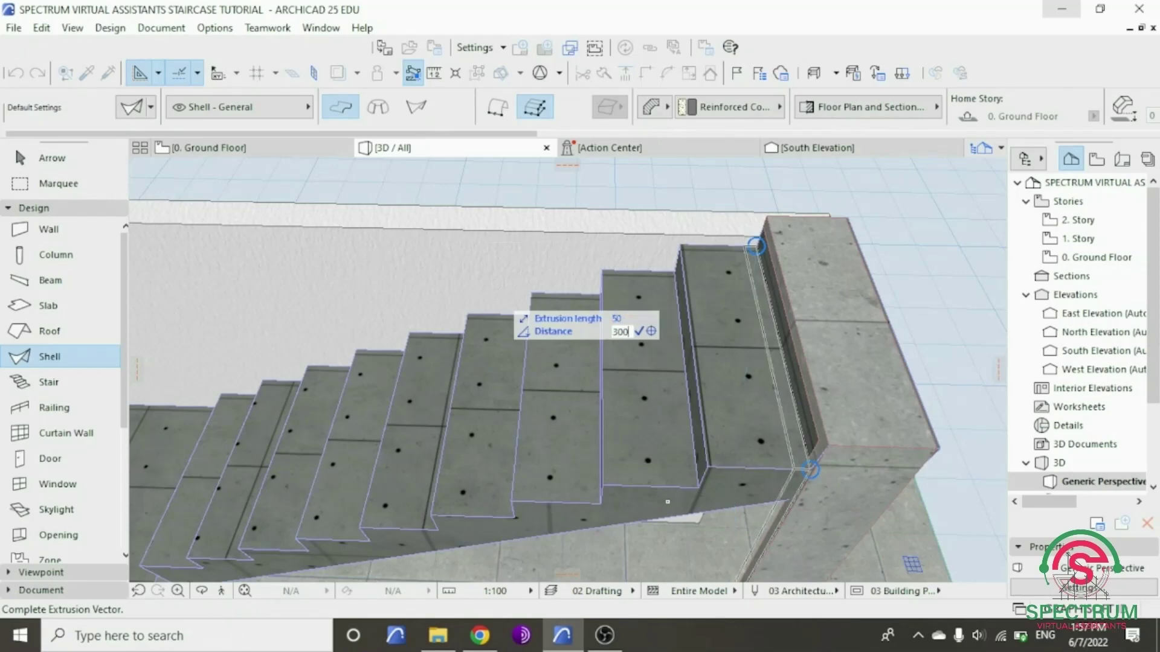
key(Return)
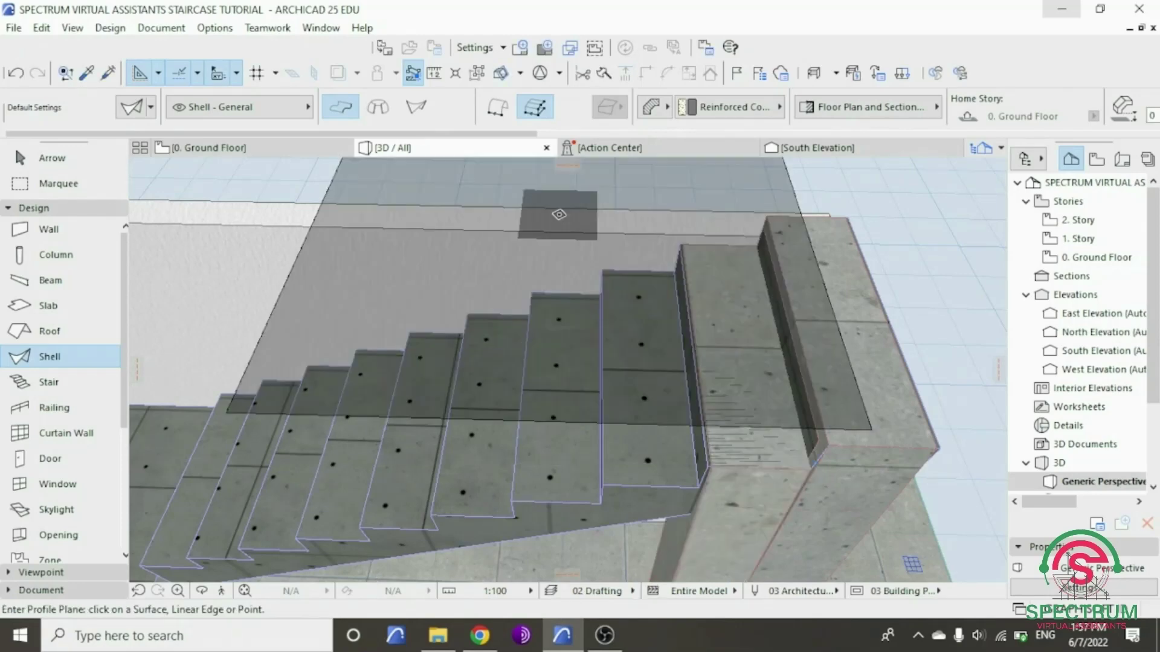
- Set the thickness of the second concrete shell to 50 mm in its selection settings
scroll(569, 268, down, 5)
scroll(568, 268, down, 2)
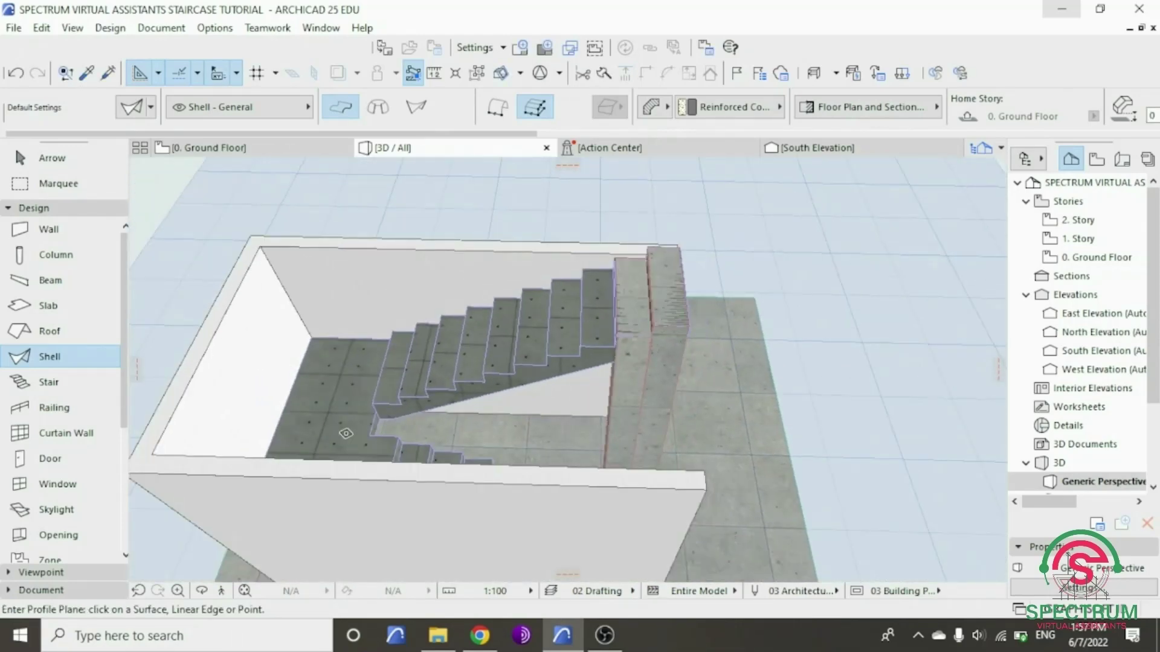
click(201, 594)
drag(517, 427, 678, 404)
scroll(572, 370, up, 1)
scroll(589, 348, up, 5)
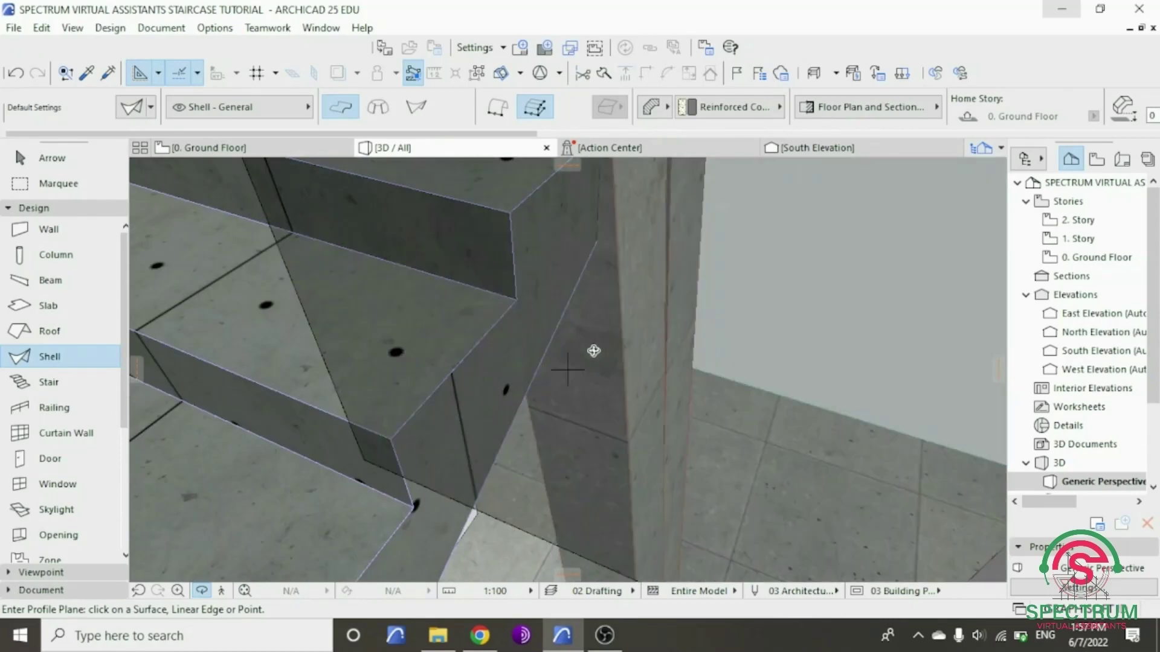
scroll(616, 400, down, 2)
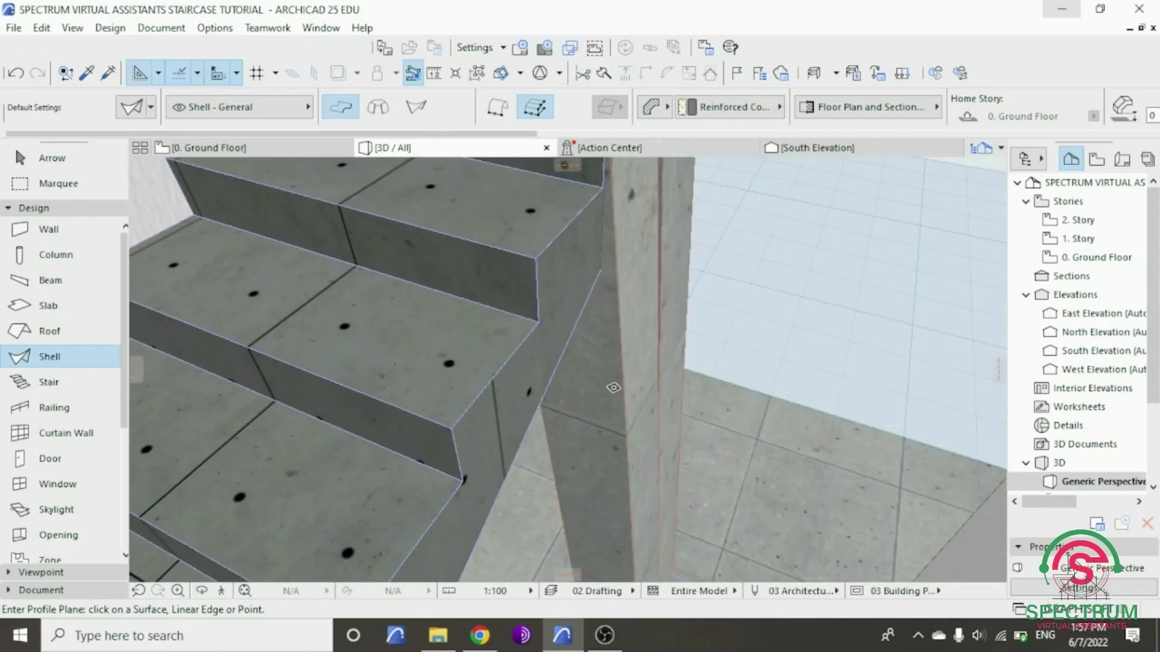
key(Escape)
click(616, 378)
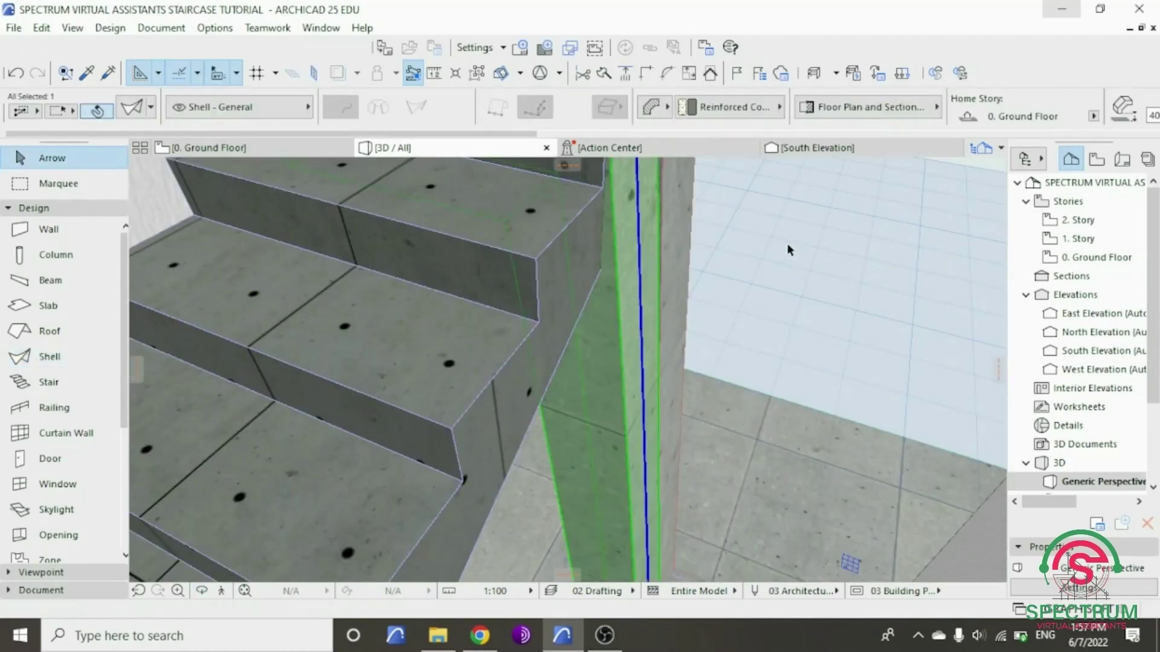
right_click(787, 249)
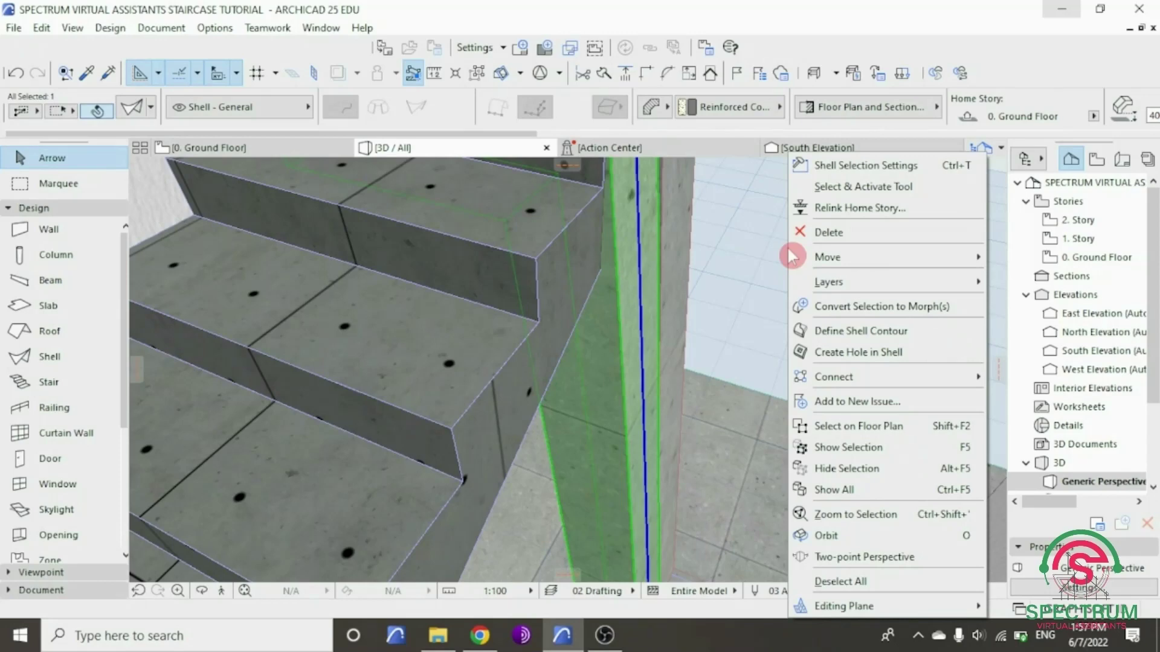
click(870, 167)
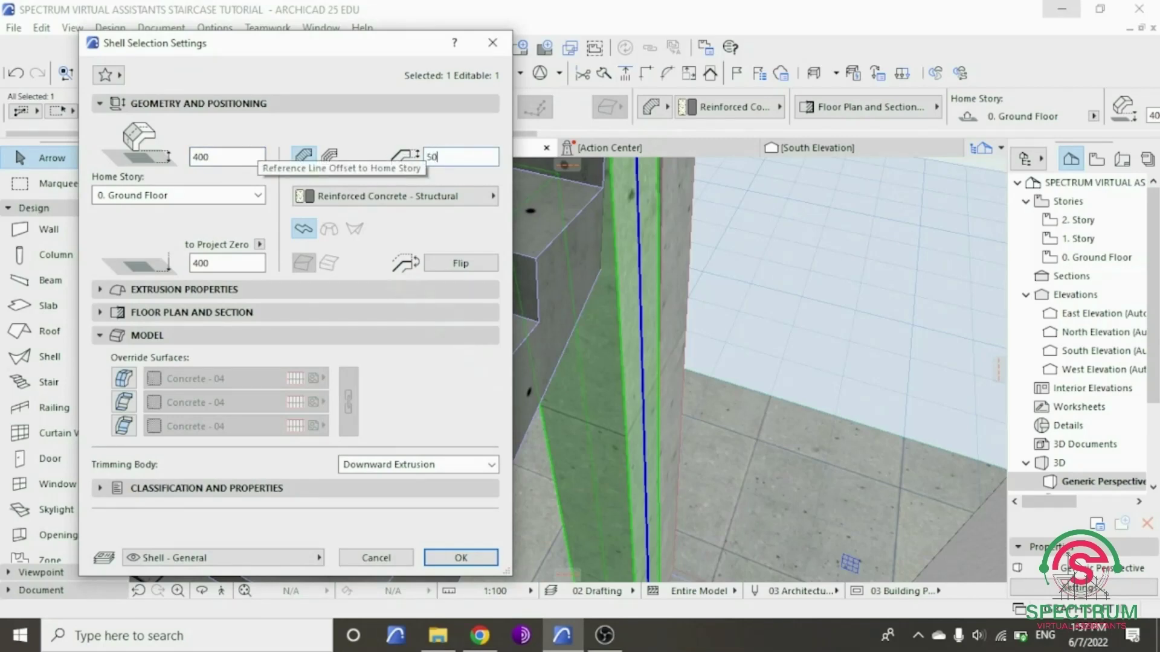
key(Return)
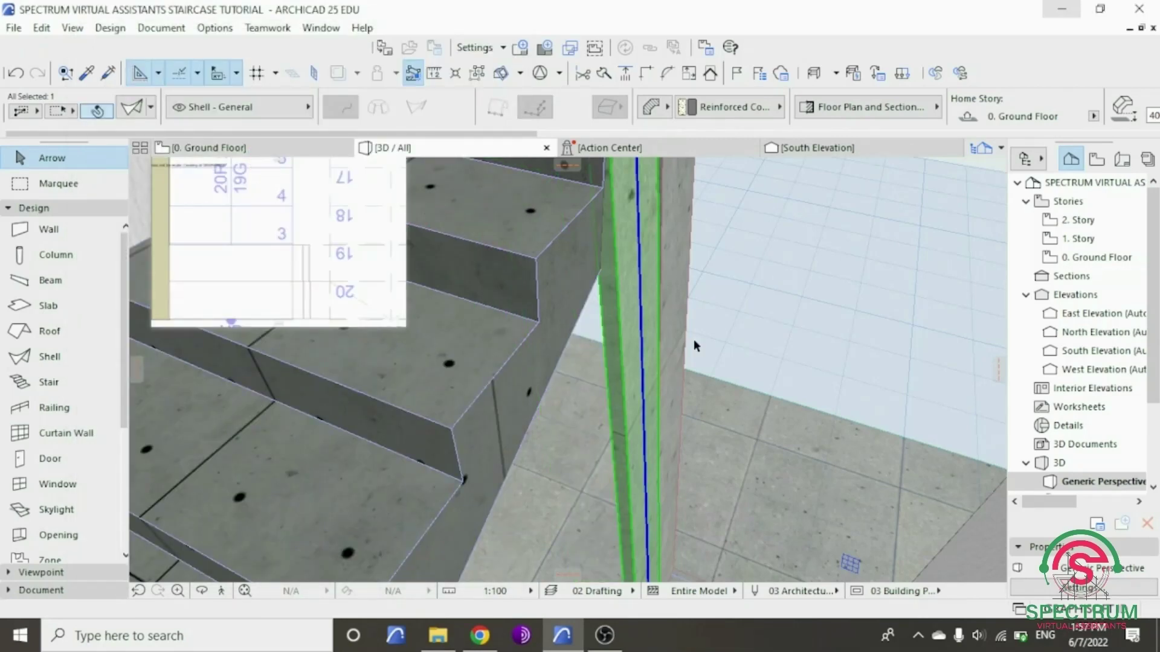
- Deselect the second shell and examine both shells from the front of the stair
scroll(709, 365, down, 5)
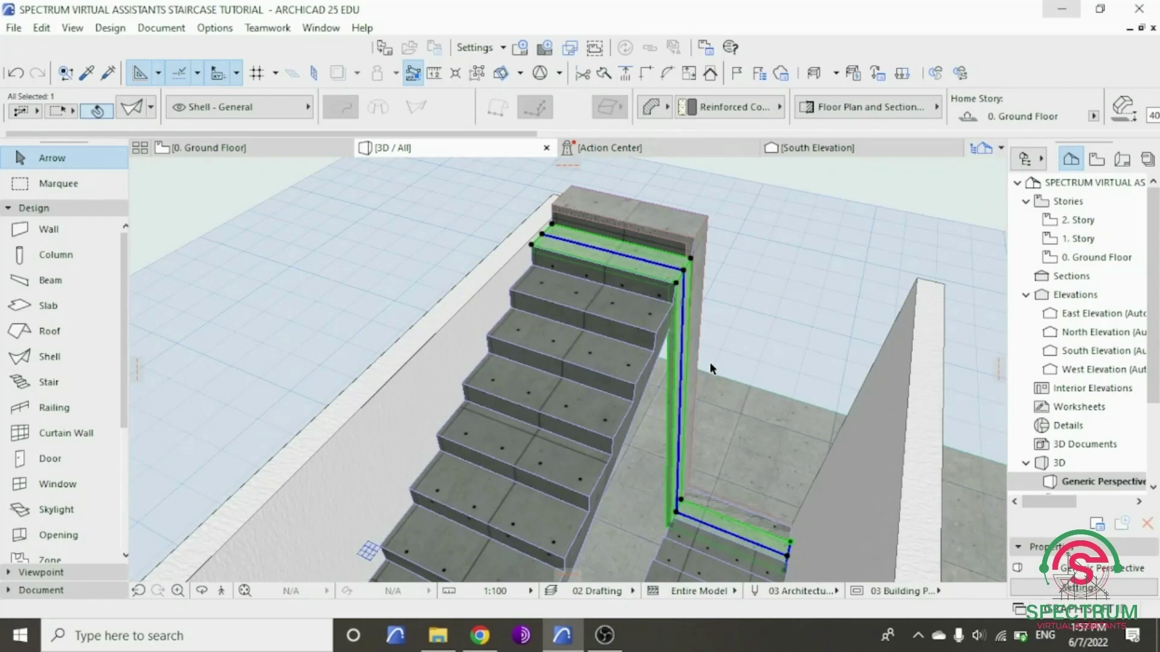
click(759, 251)
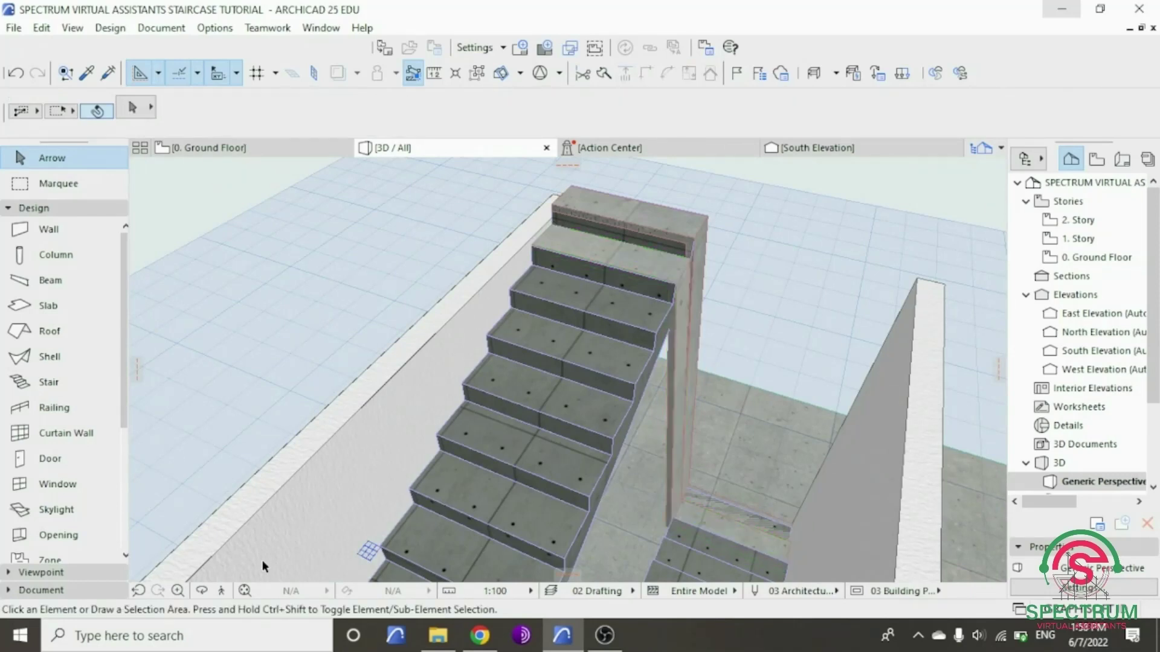
click(203, 592)
drag(844, 388, 696, 460)
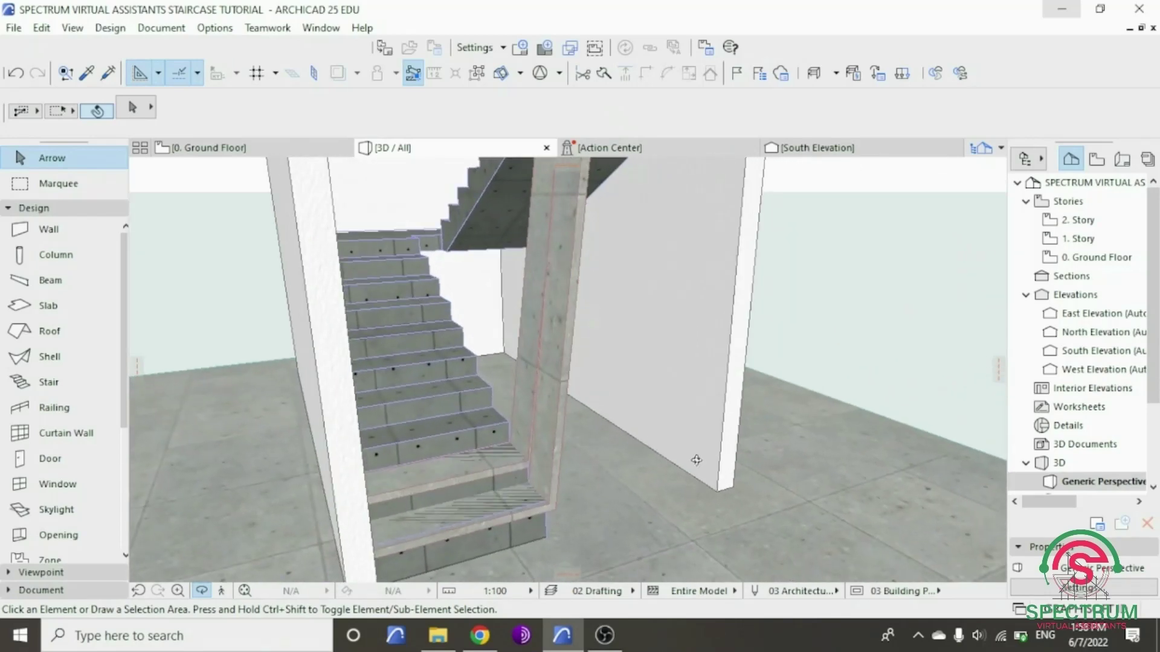
- Start a third extruded shell and set its profile plane on the third step's riser in the lower flight
drag(485, 421, 609, 272)
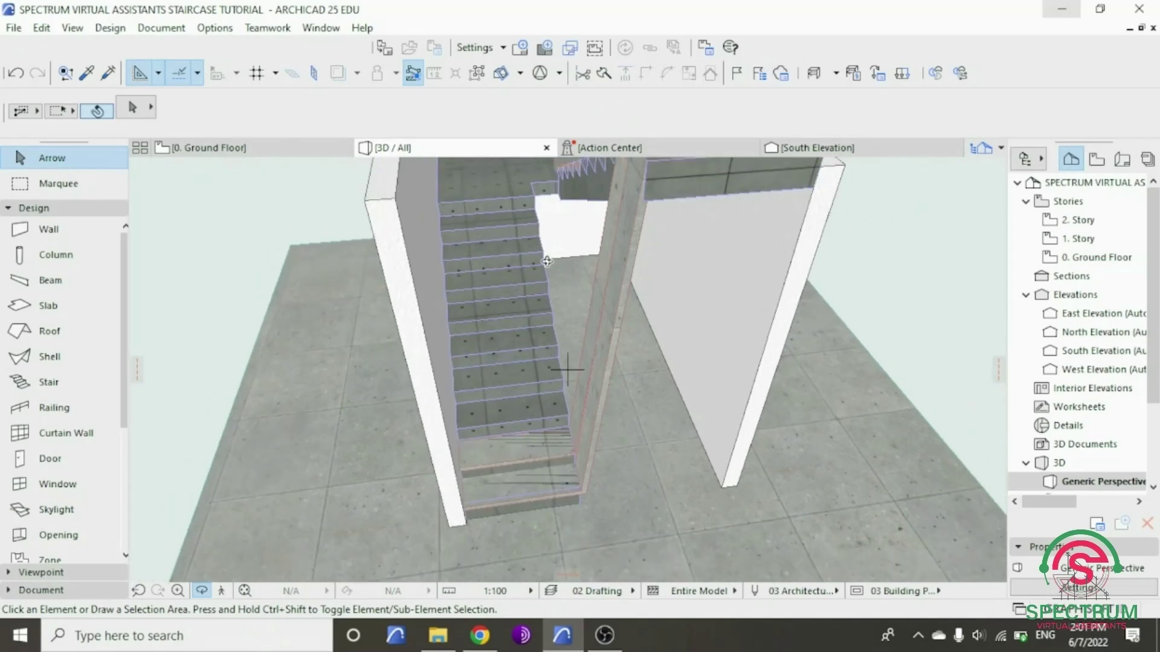
click(107, 208)
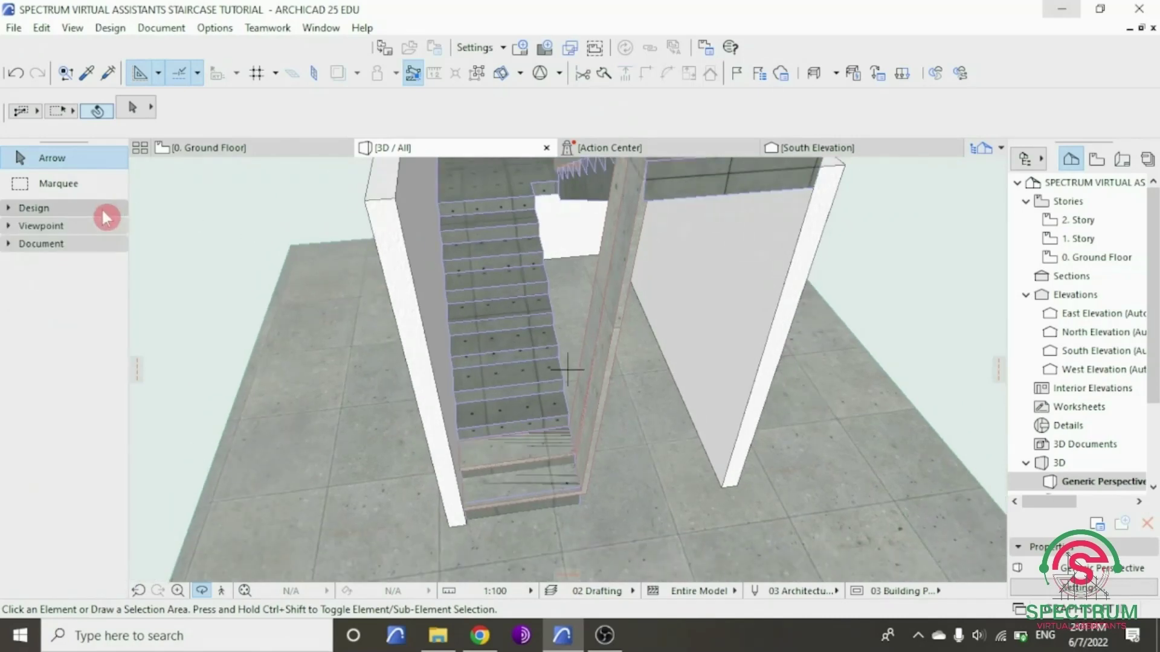
click(102, 208)
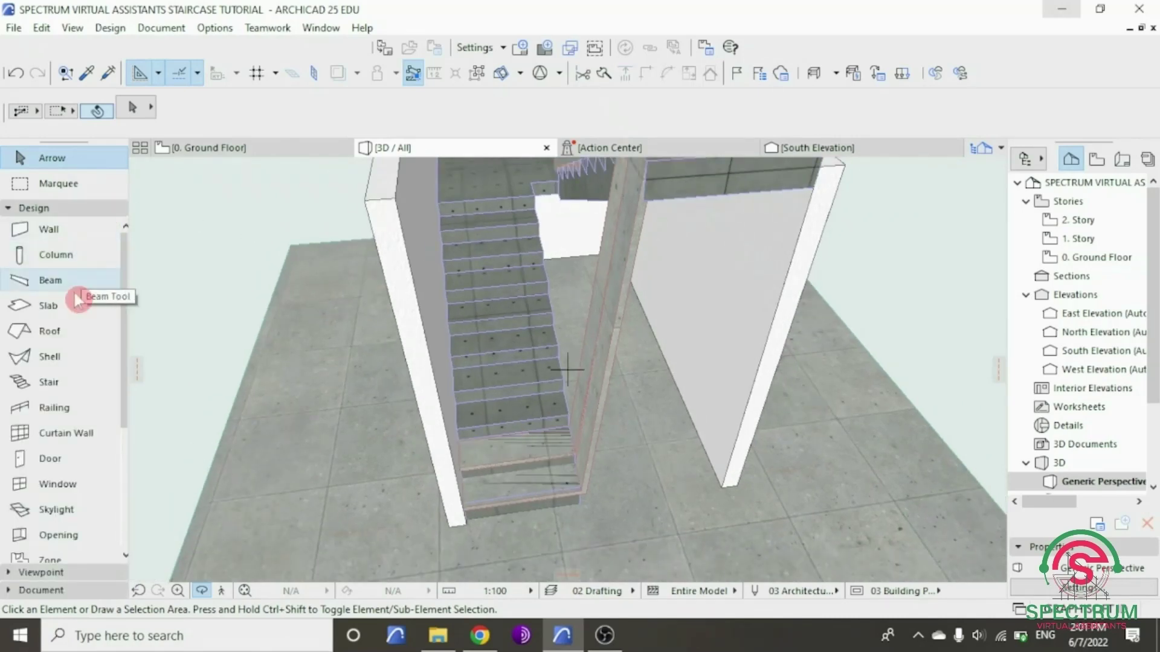
click(70, 363)
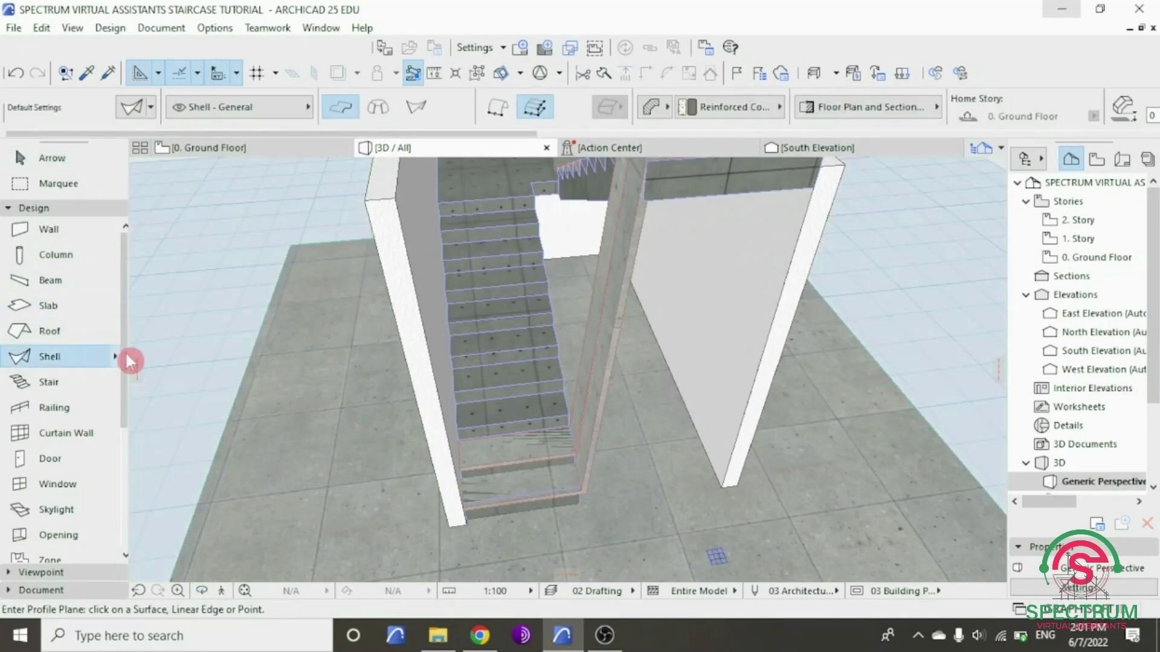
scroll(497, 434, up, 5)
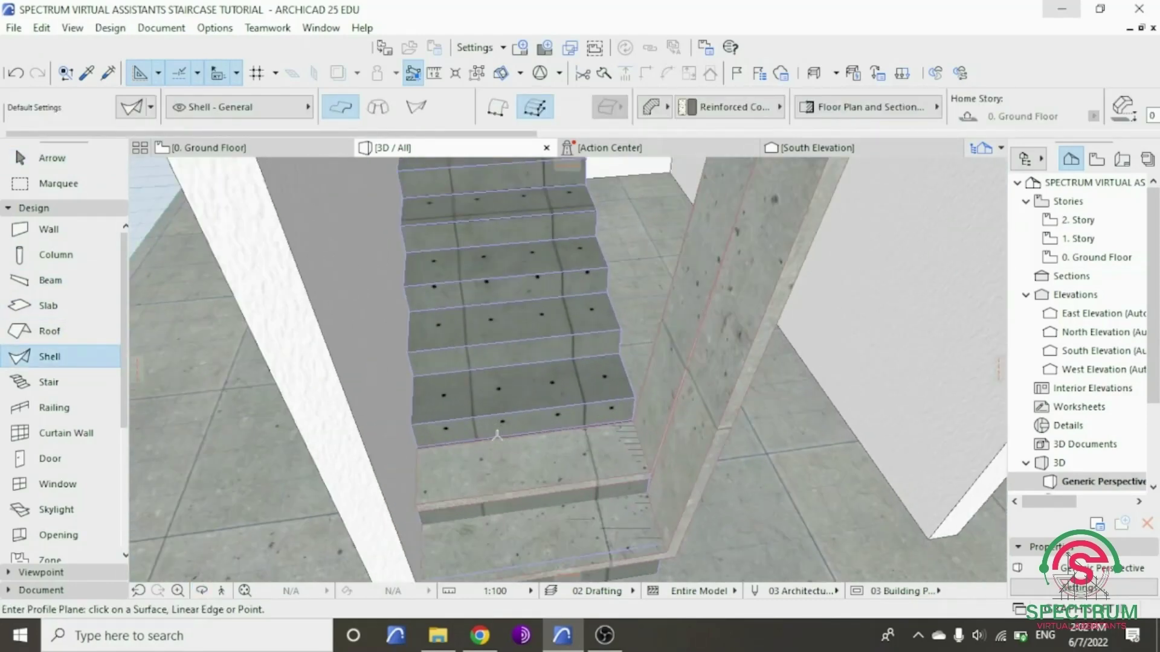
scroll(497, 434, up, 3)
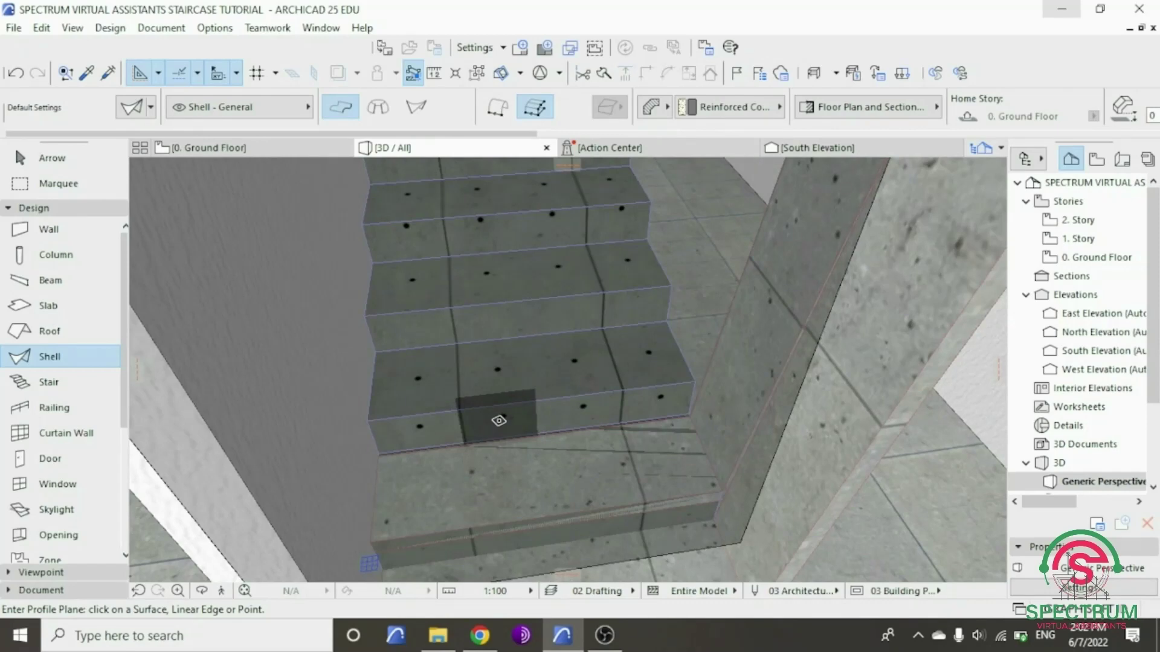
click(206, 594)
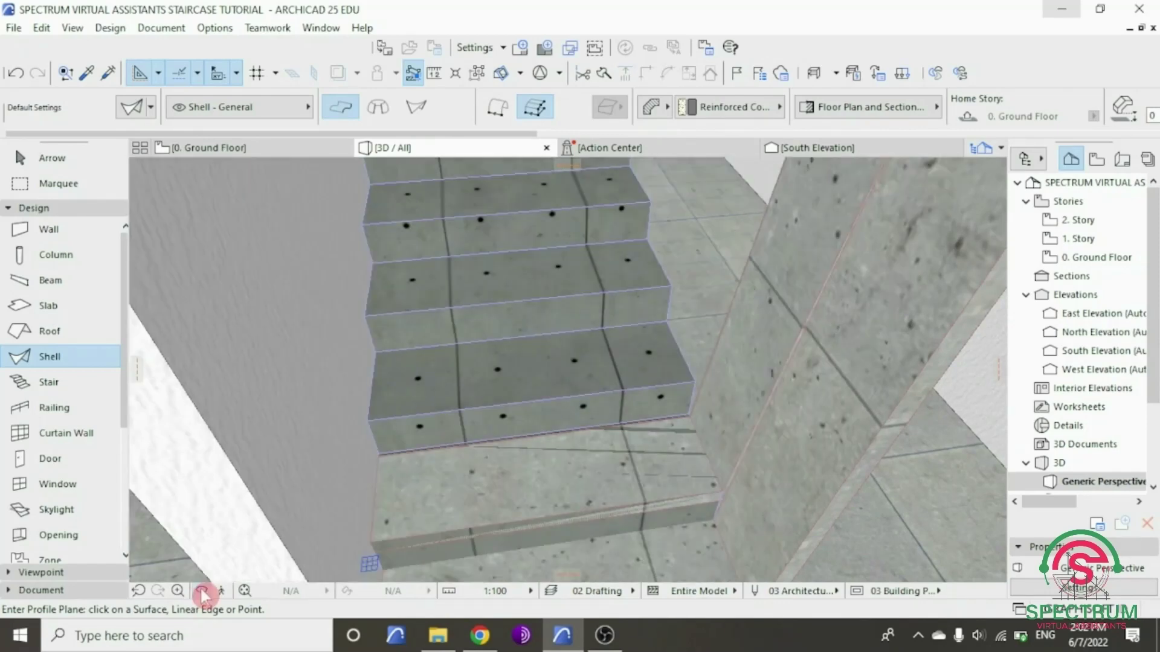
shift+middle_drag(355, 523, 304, 468)
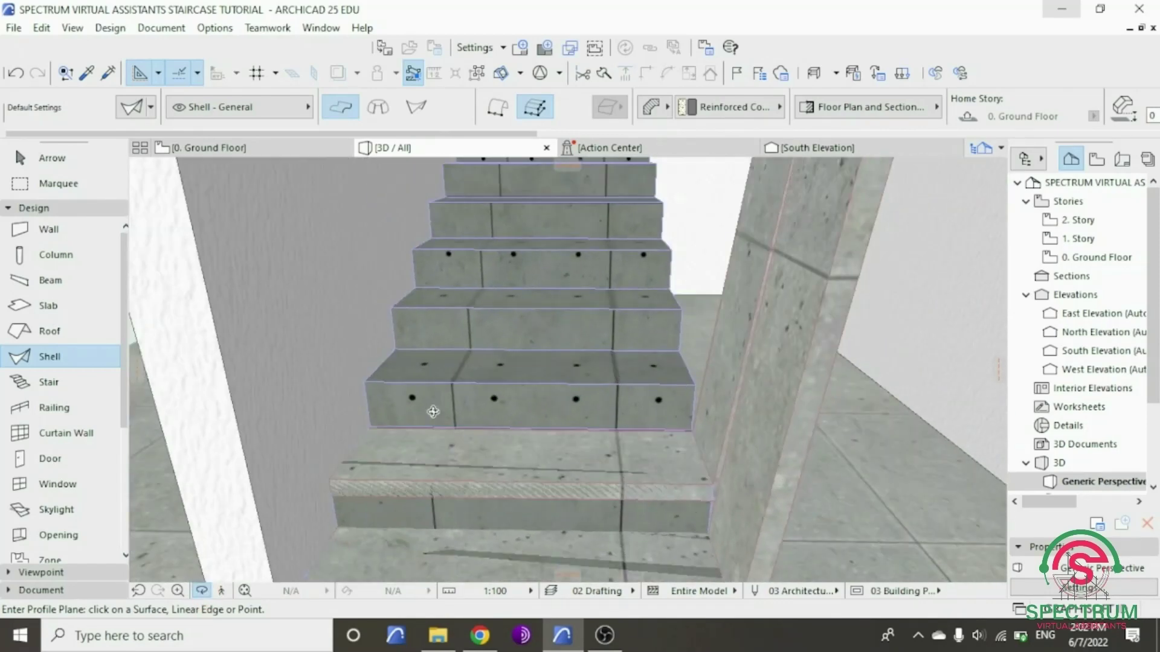
shift+middle_drag(433, 411, 480, 400)
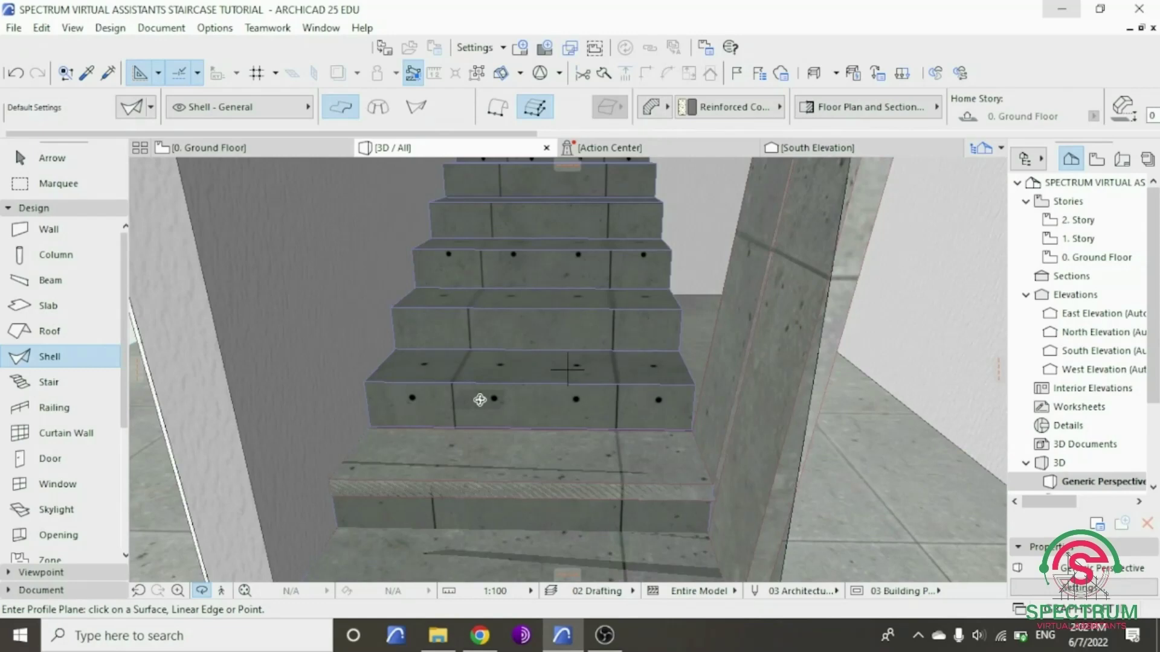
click(484, 399)
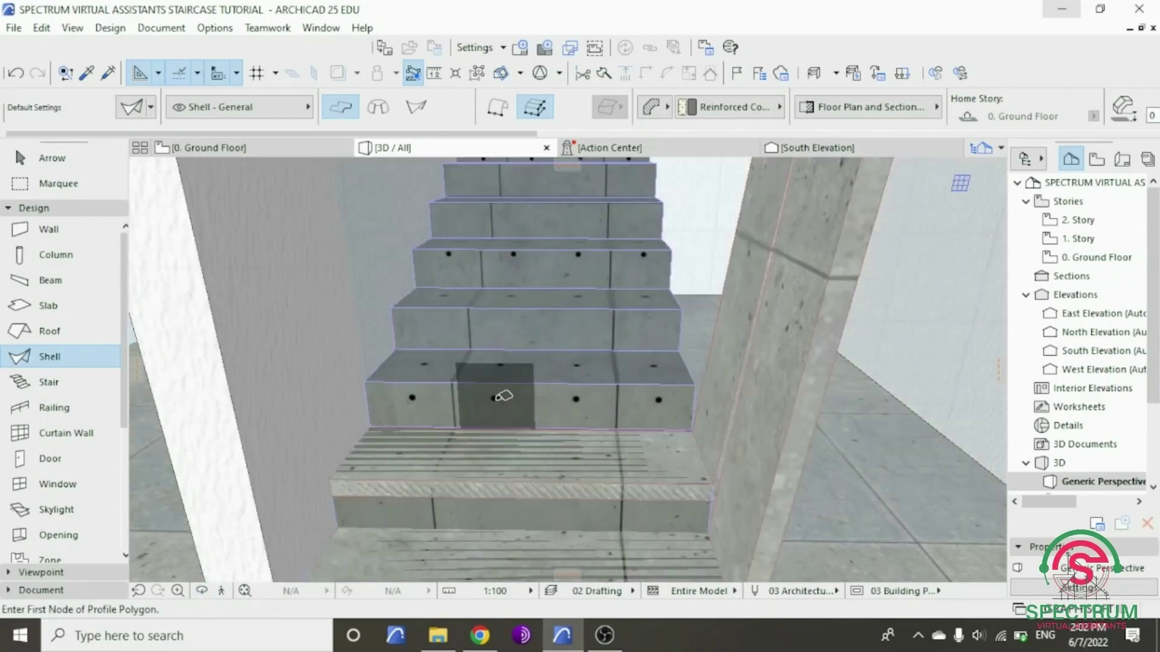
- Draw the first profile segment 1000 mm along the third tread's front edge, starting at its corner by the wall
scroll(370, 365, up, 3)
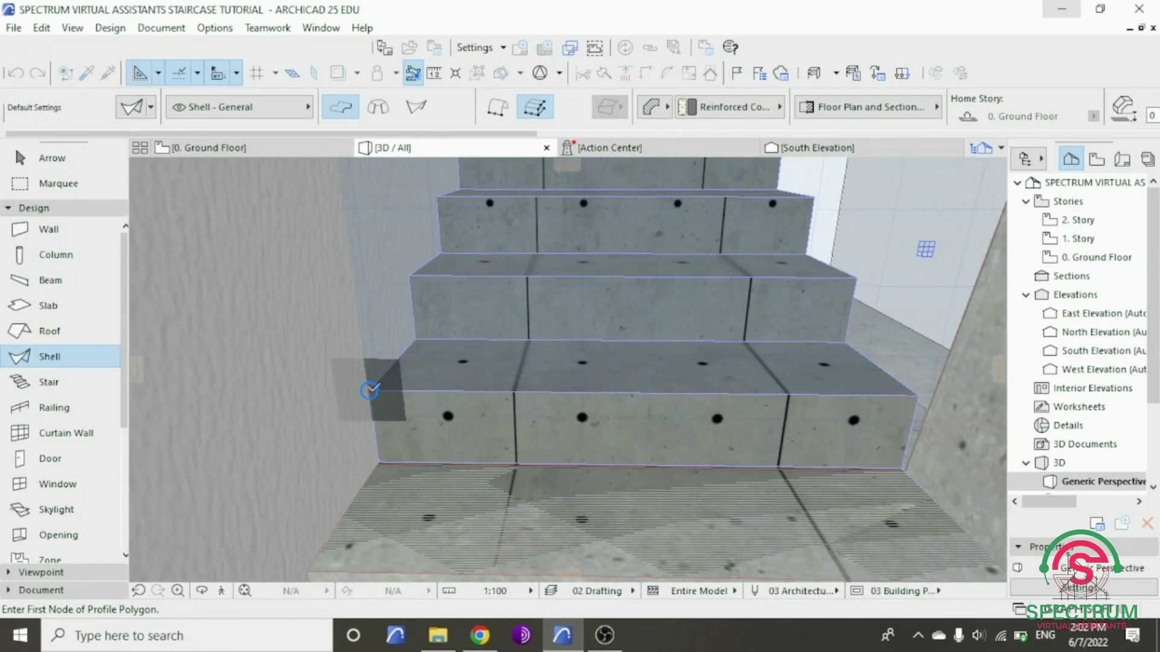
click(369, 390)
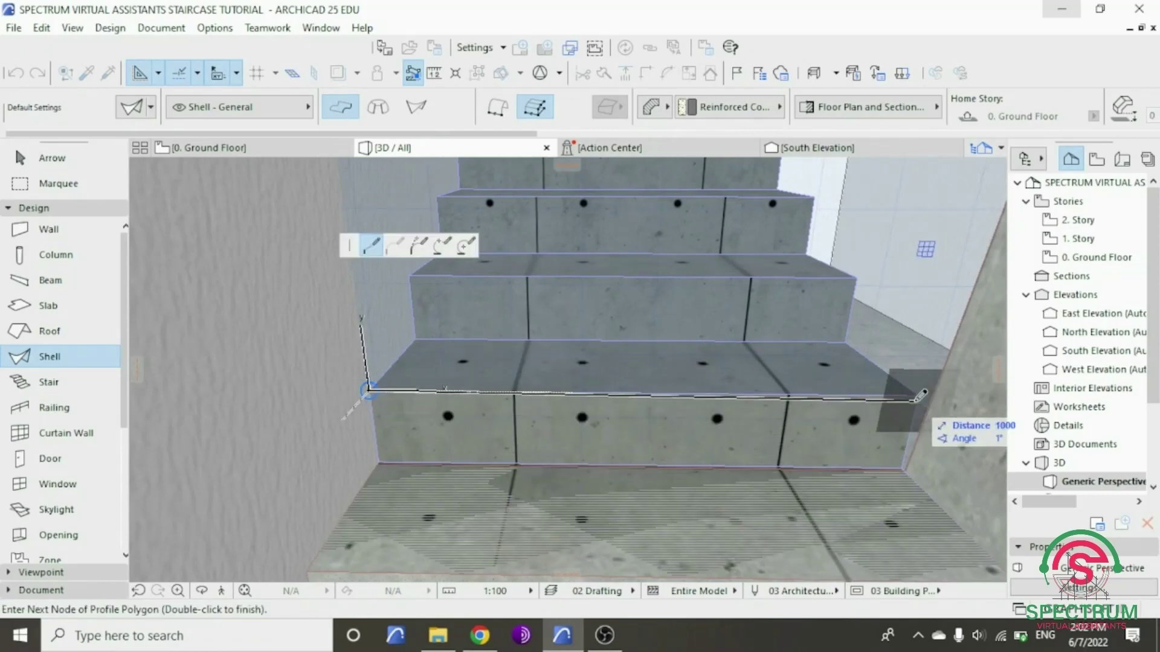
scroll(785, 513, down, 3)
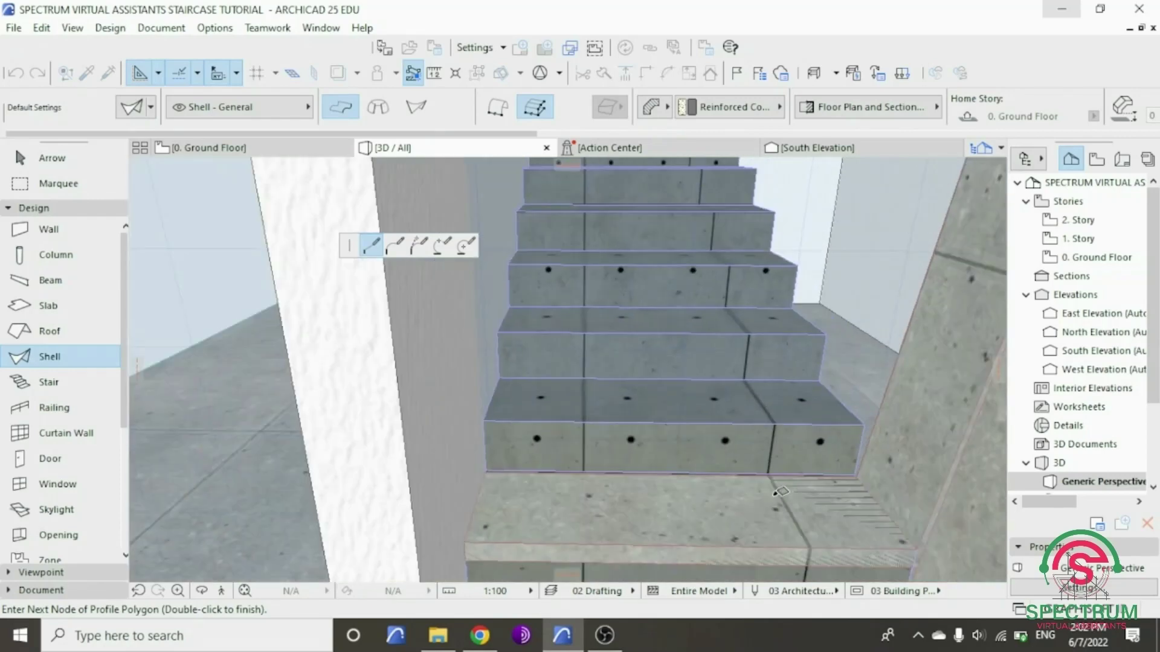
- Continue the profile about 2270 mm up to the inner corner of the matching tread in the upper flight
scroll(779, 491, down, 5)
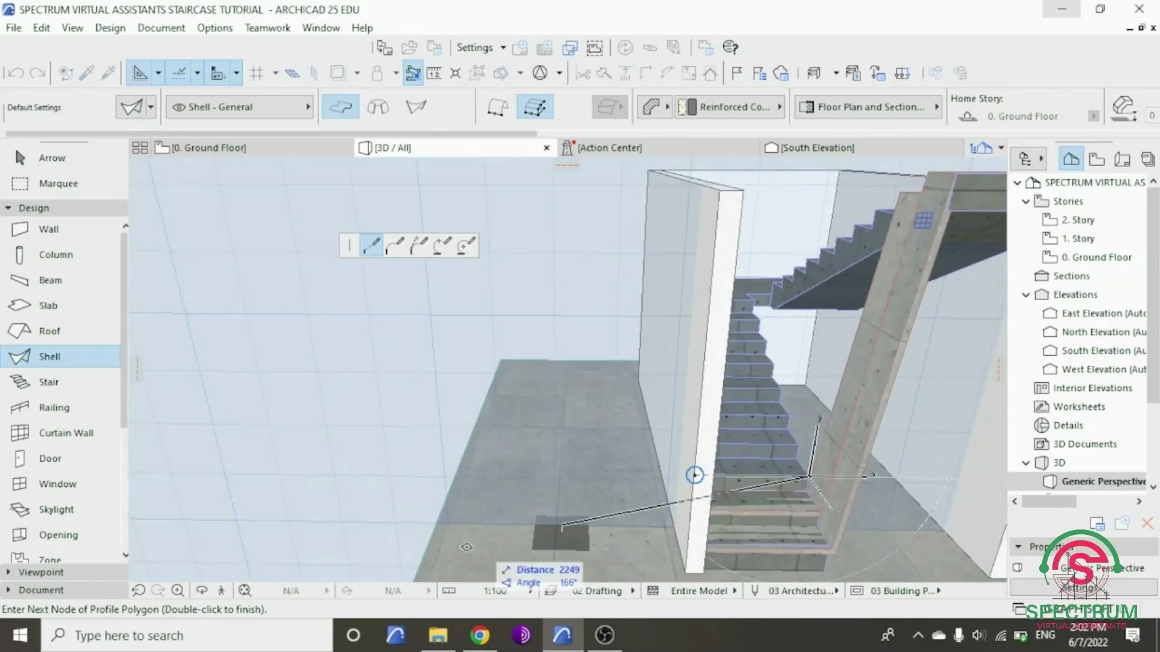
click(201, 593)
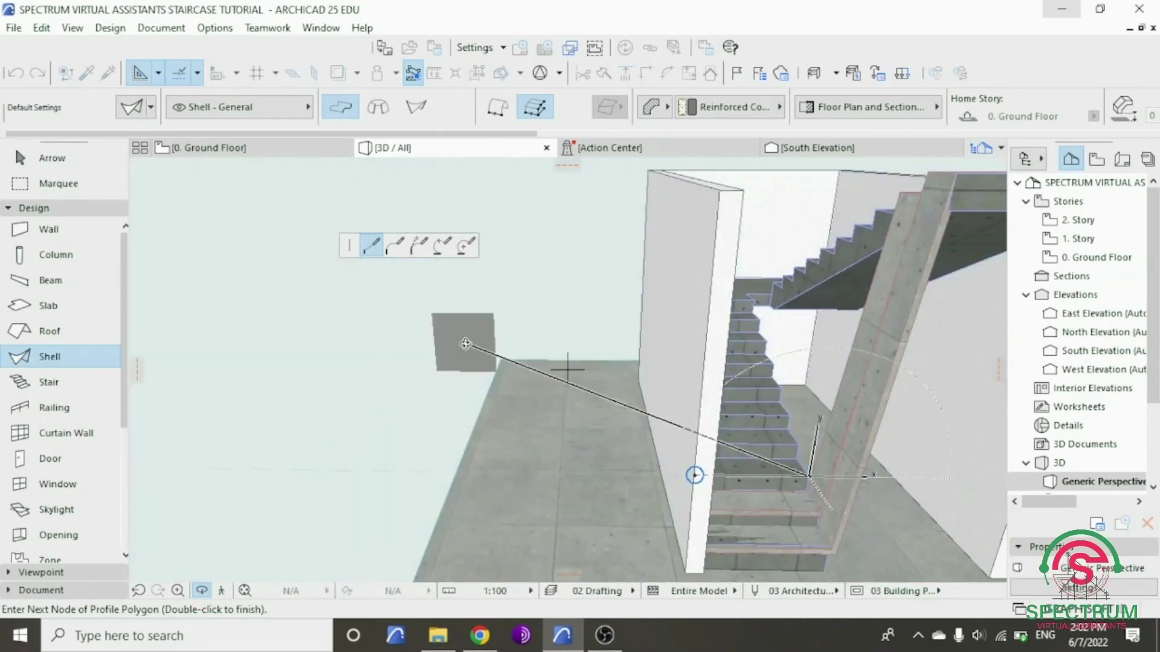
drag(466, 337, 740, 398)
scroll(739, 399, down, 3)
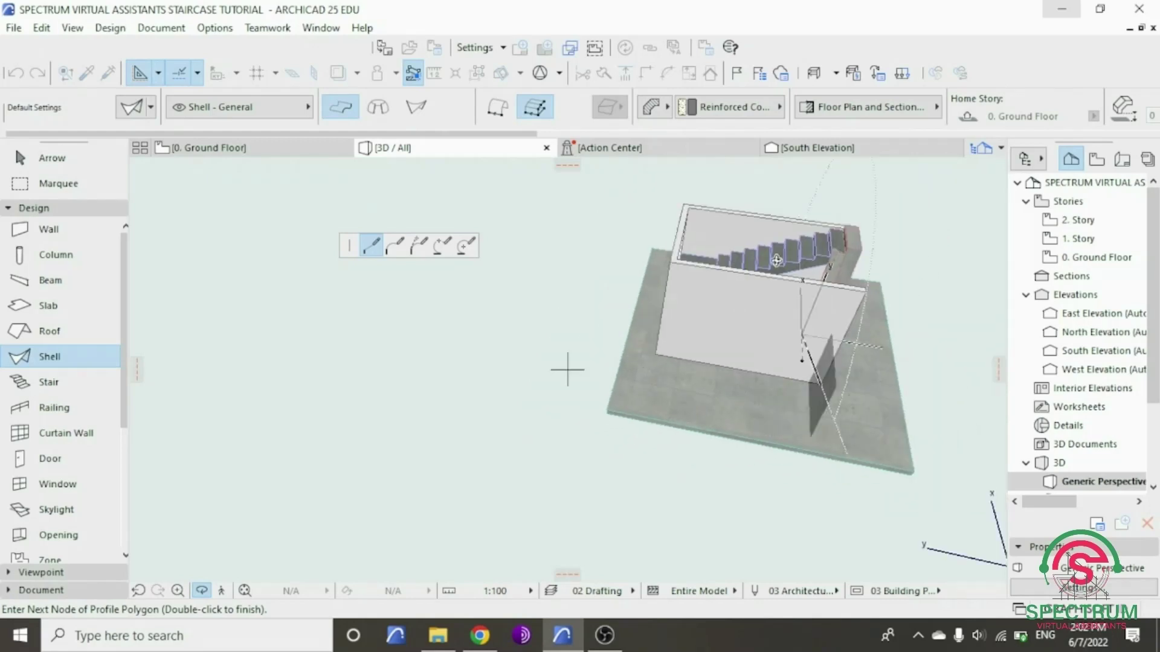
drag(777, 261, 921, 292)
scroll(790, 233, up, 8)
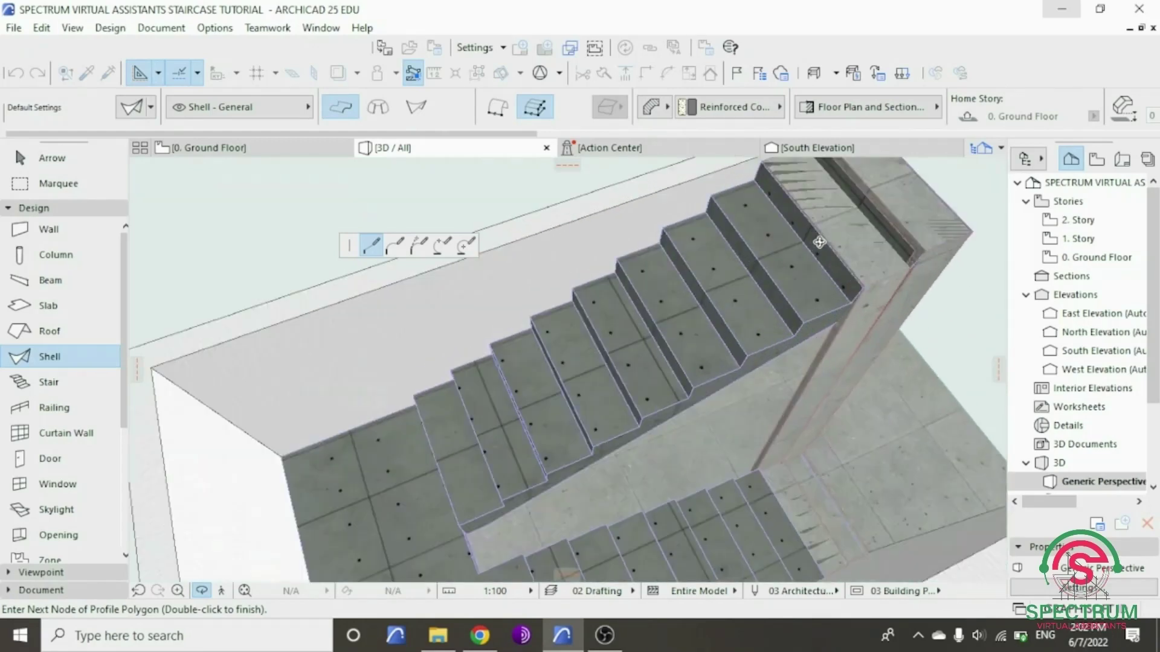
scroll(819, 243, up, 1)
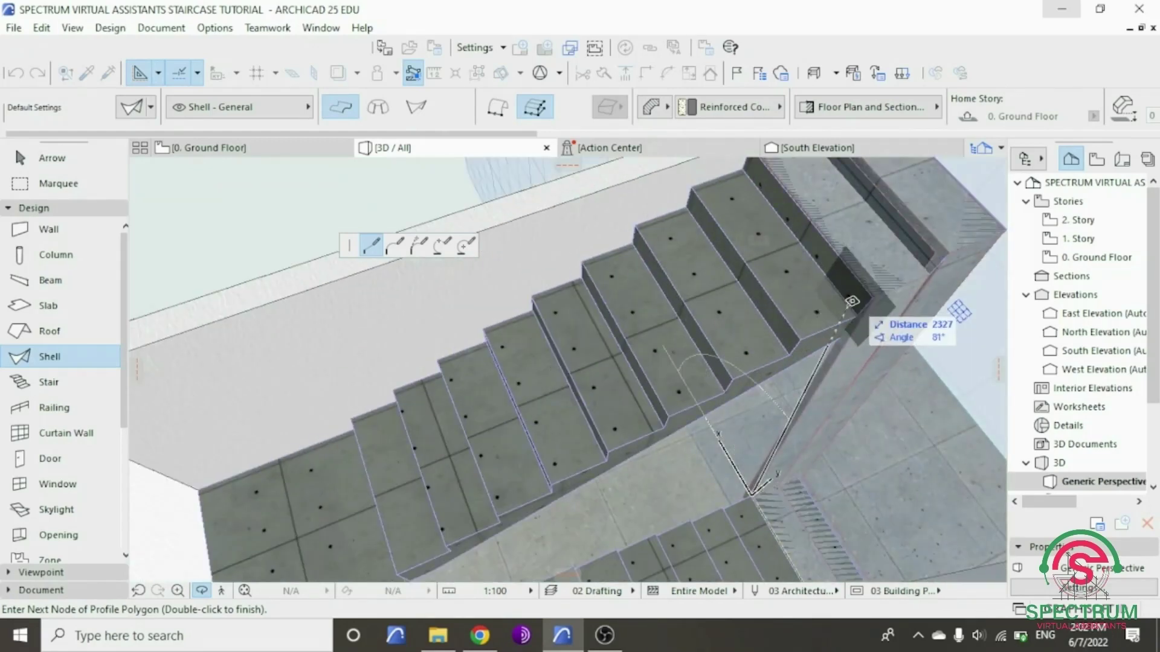
scroll(851, 305, up, 6)
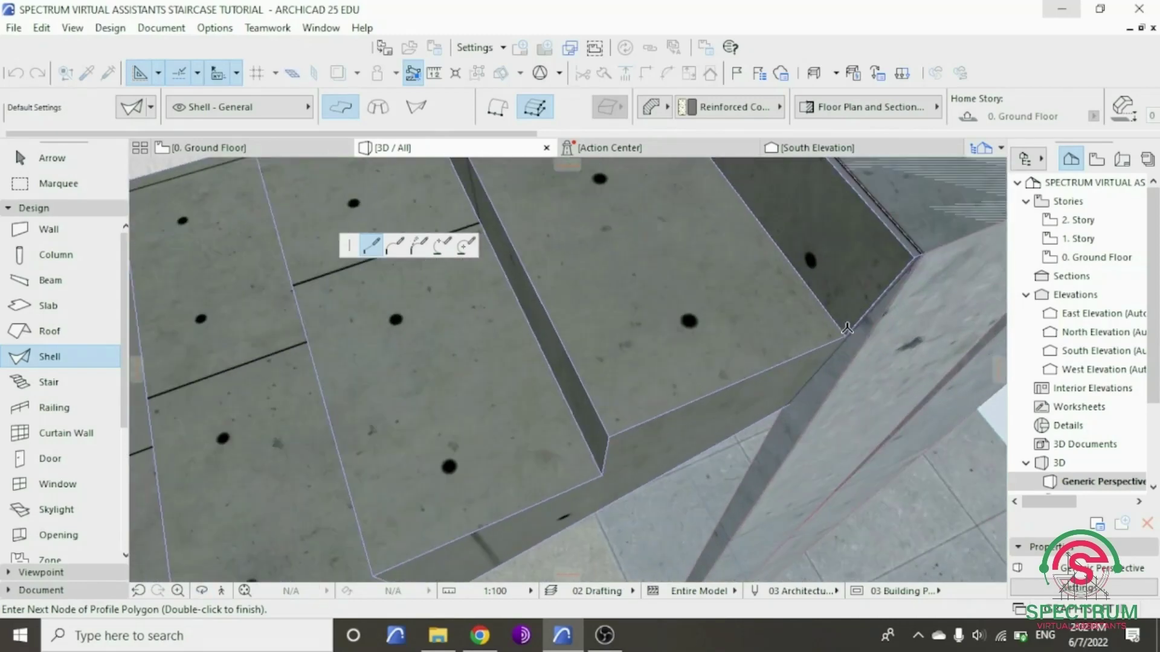
scroll(847, 329, up, 2)
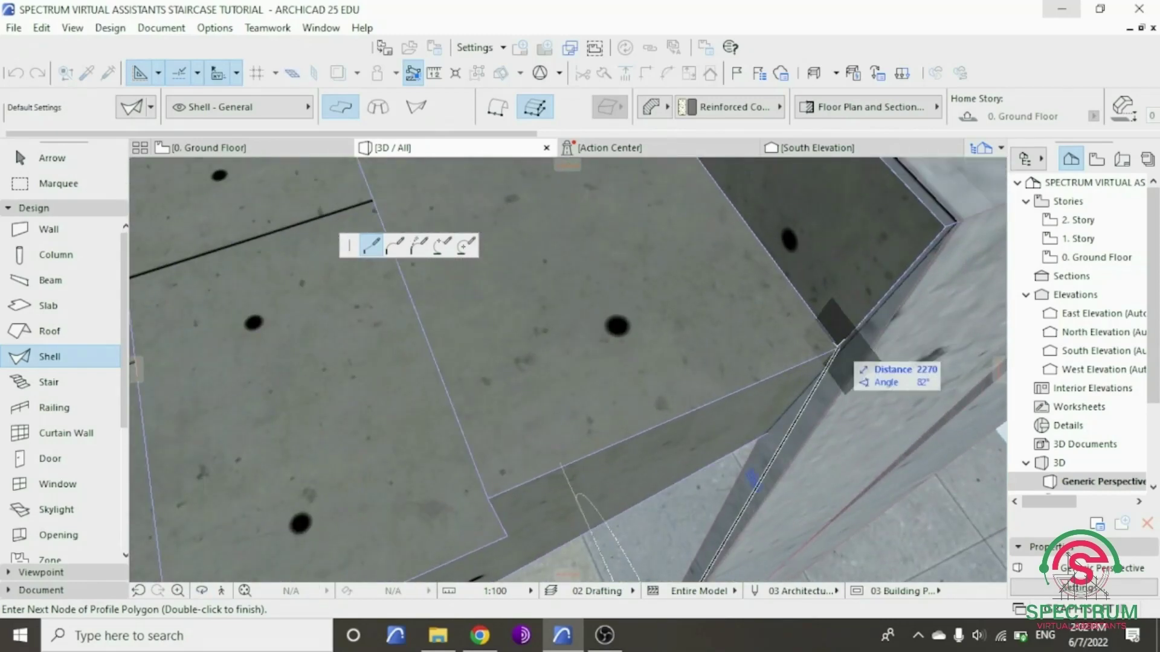
click(838, 348)
- Finish the profile 1000 mm along that upper tread's edge at the wall and extrude it with length 50 mm and distance 300 mm
scroll(828, 360, down, 8)
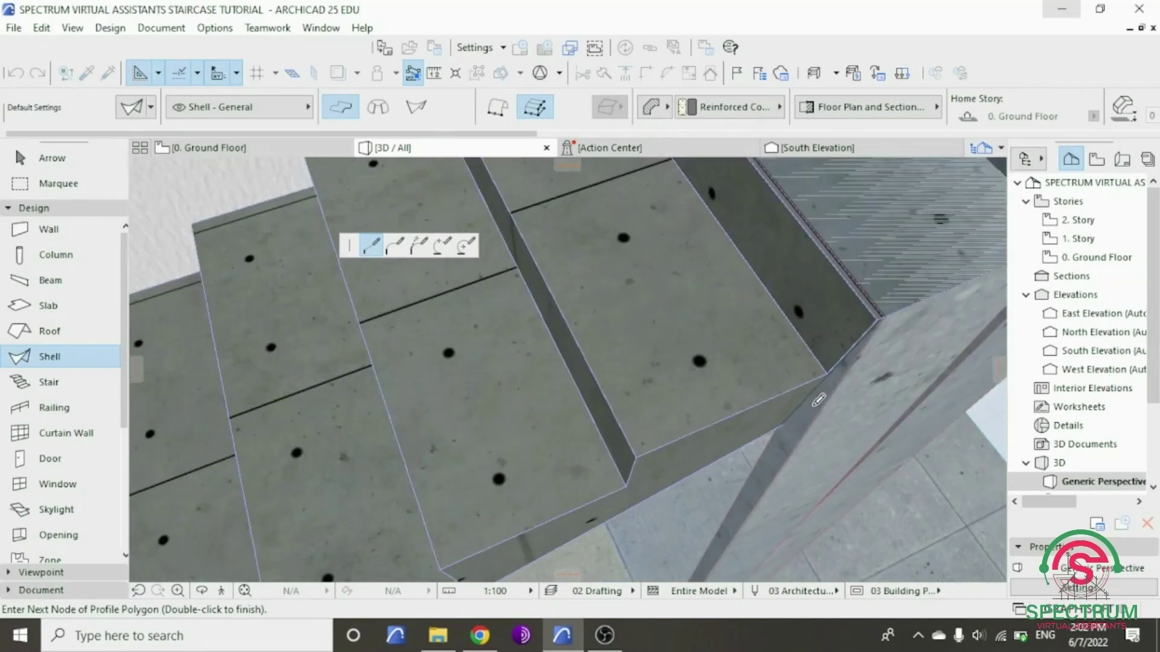
scroll(813, 374, down, 3)
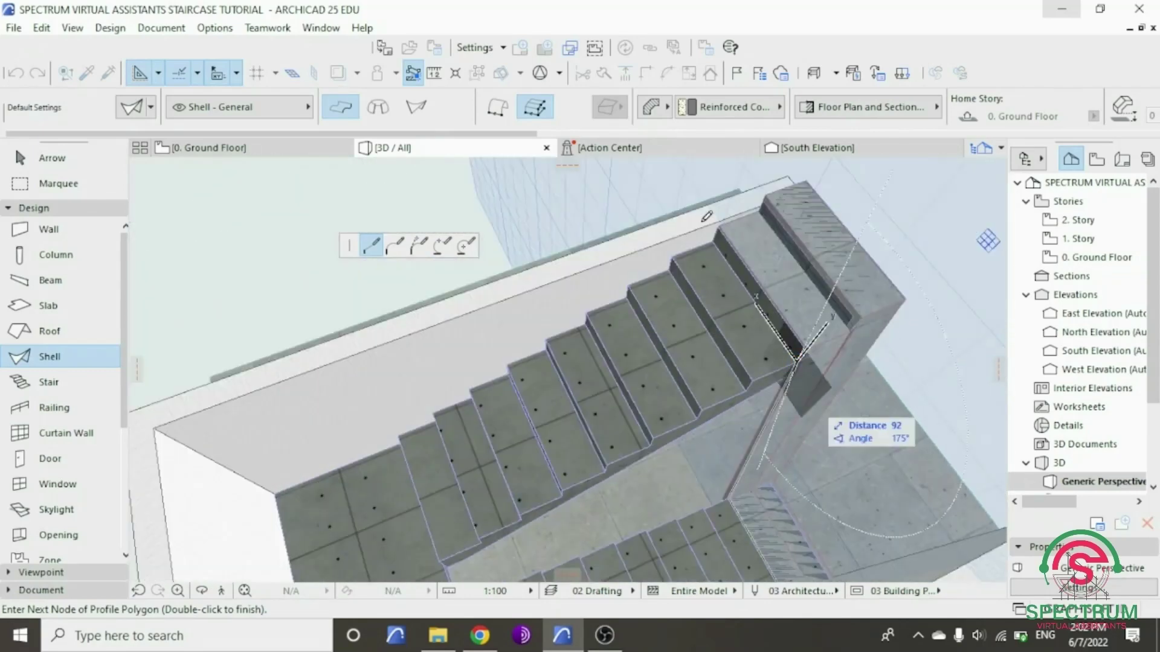
scroll(721, 246, up, 4)
scroll(722, 251, up, 4)
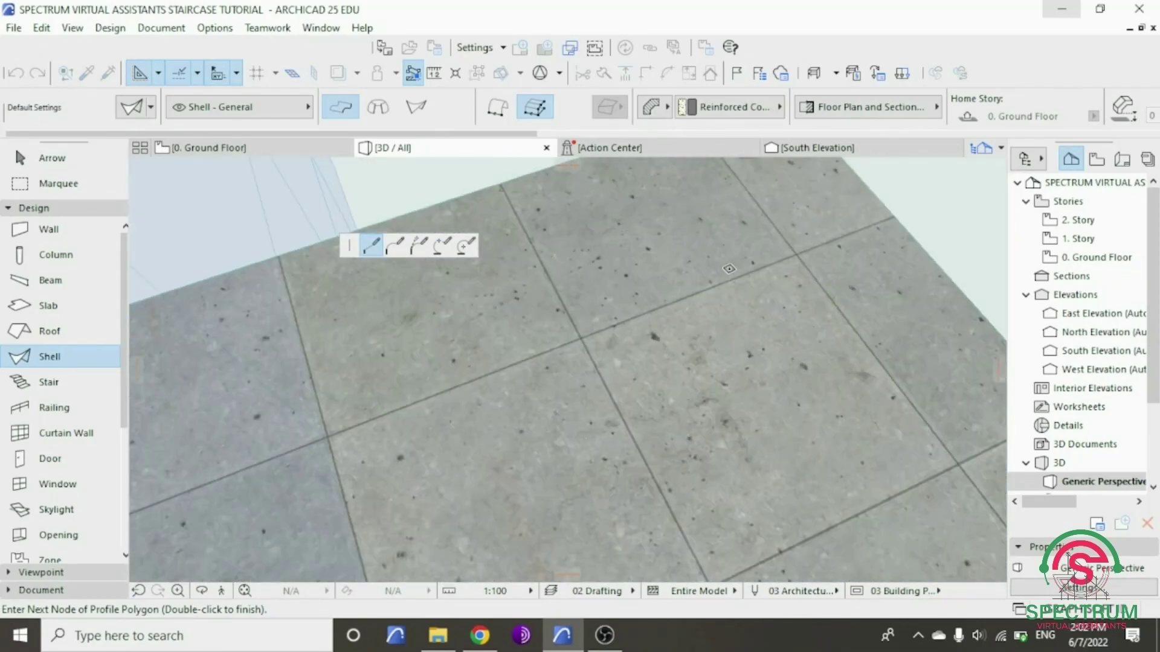
scroll(720, 290, down, 4)
scroll(722, 296, up, 2)
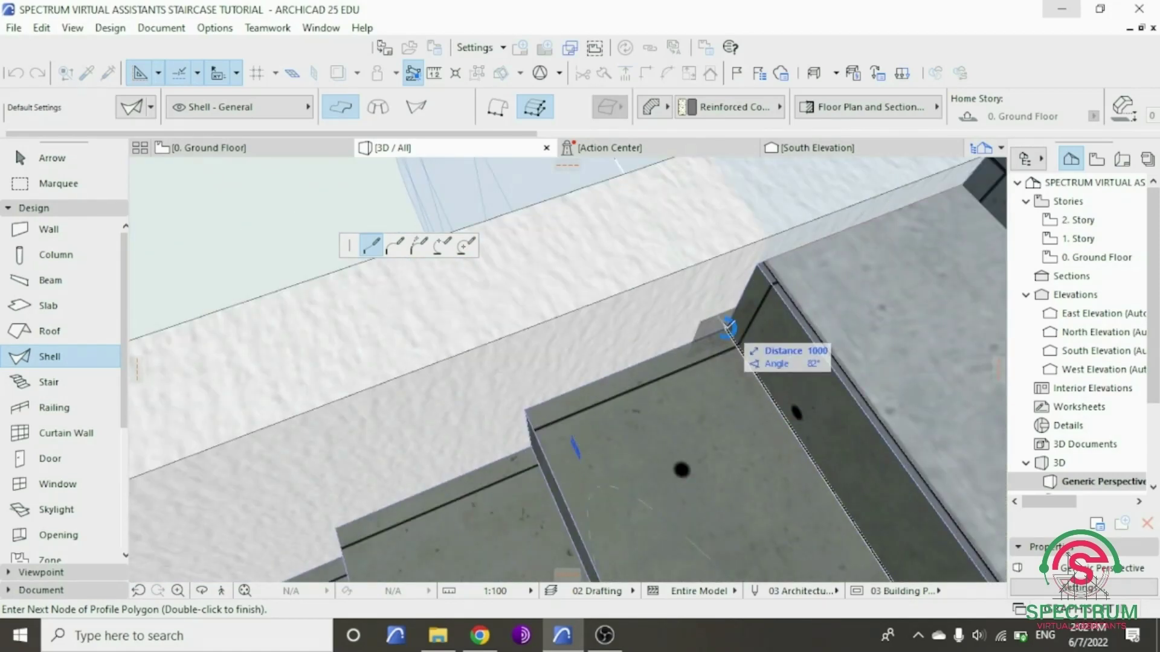
click(726, 328)
click(727, 326)
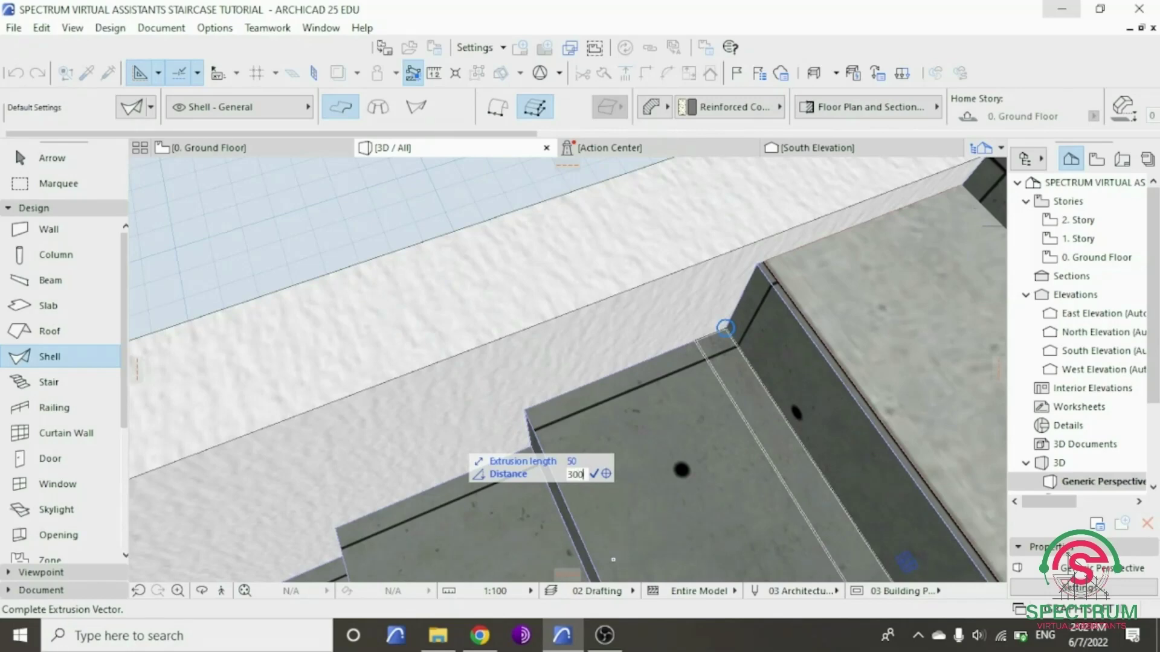
key(Return)
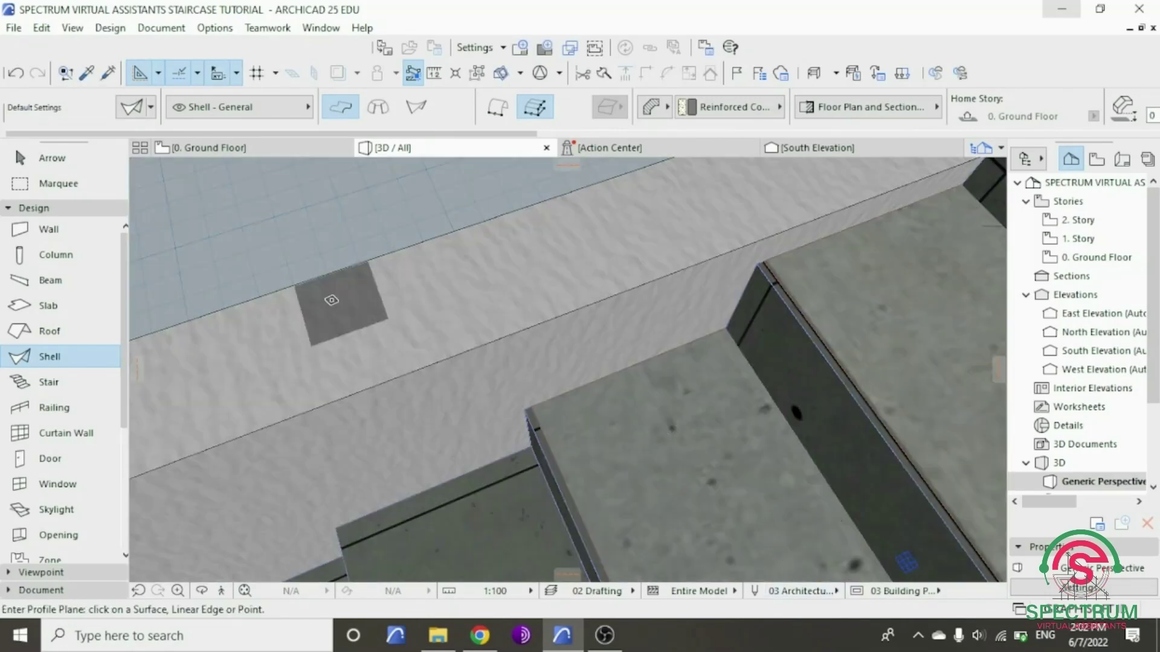
- Select the third concrete shell and set its thickness to 50 mm in its selection settings
scroll(406, 295, down, 5)
scroll(481, 408, up, 5)
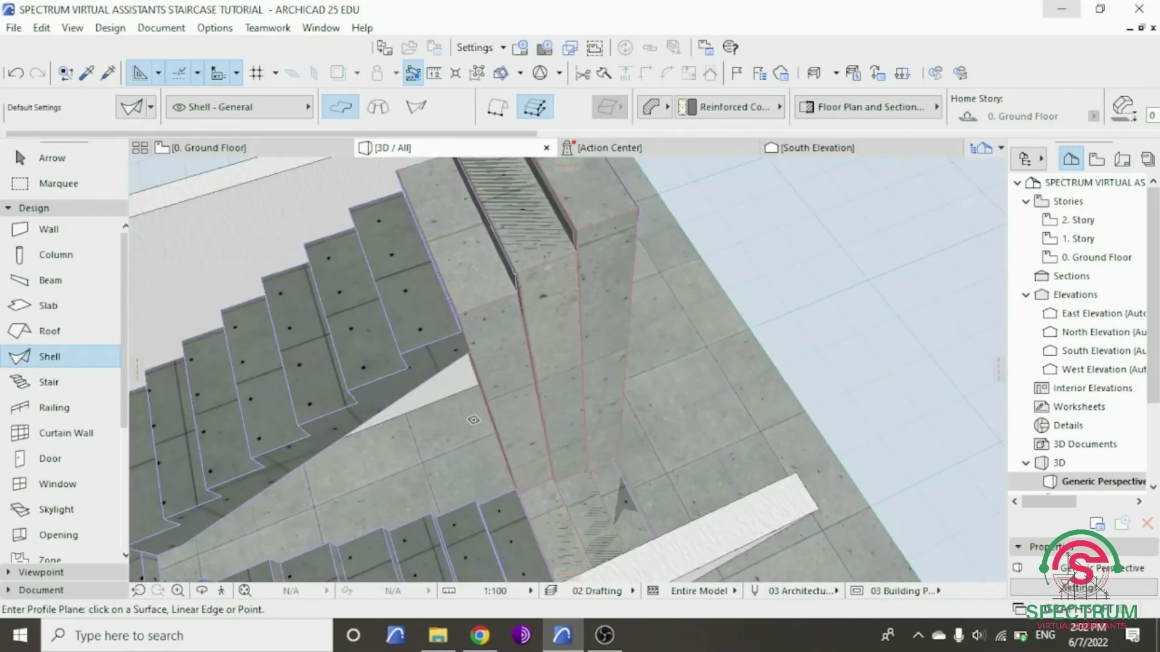
key(Escape)
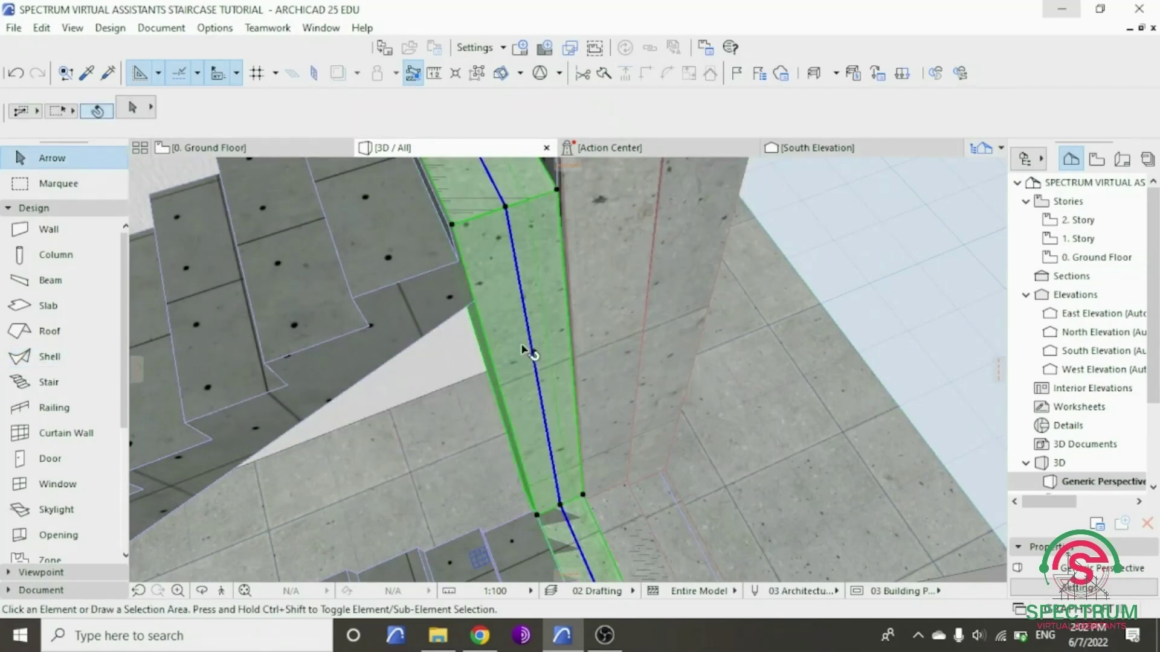
click(524, 350)
right_click(890, 259)
click(959, 162)
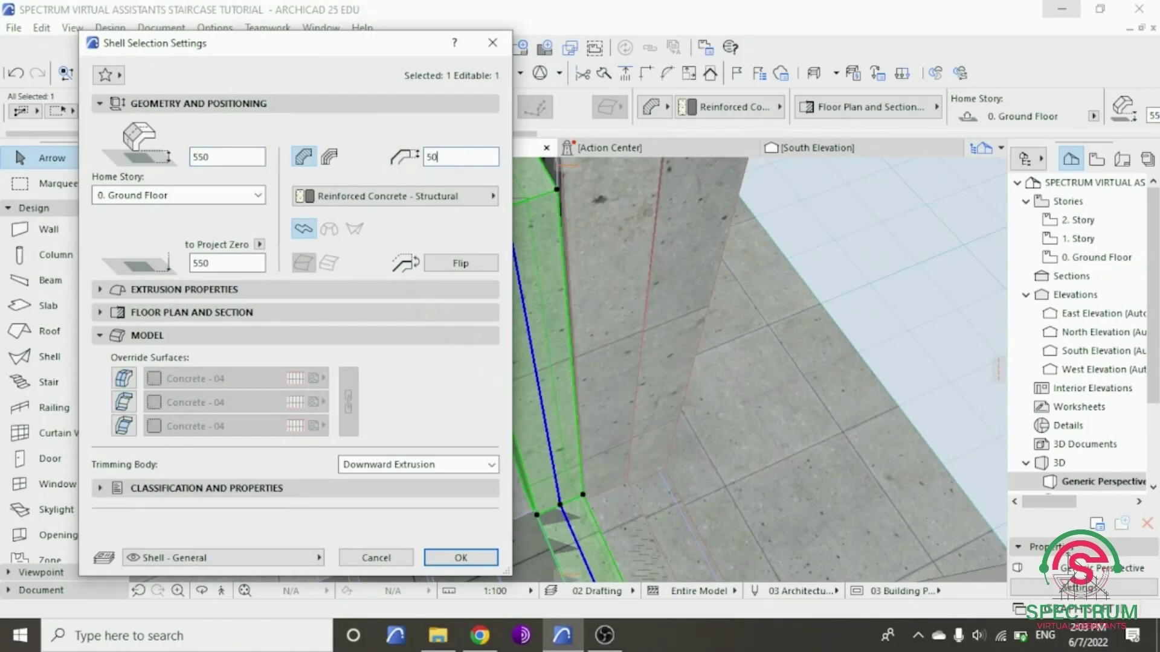
key(Return)
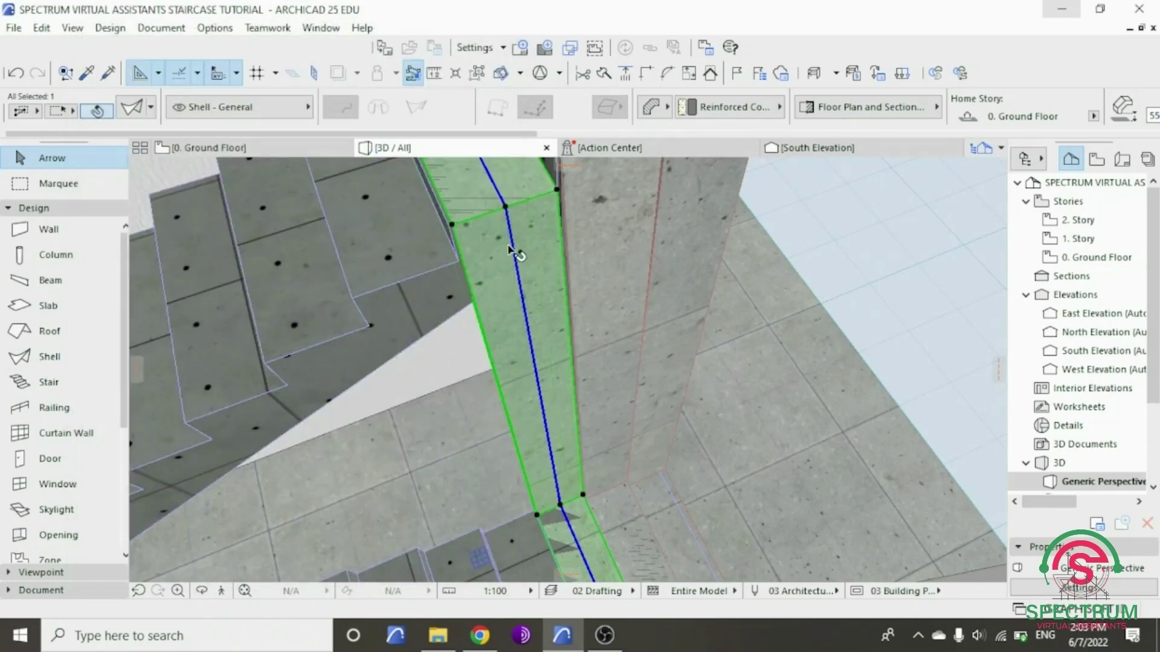
- Start a new extruded shell and place its profile plane on the riser face of the fourth step in the lower flight
scroll(513, 250, down, 5)
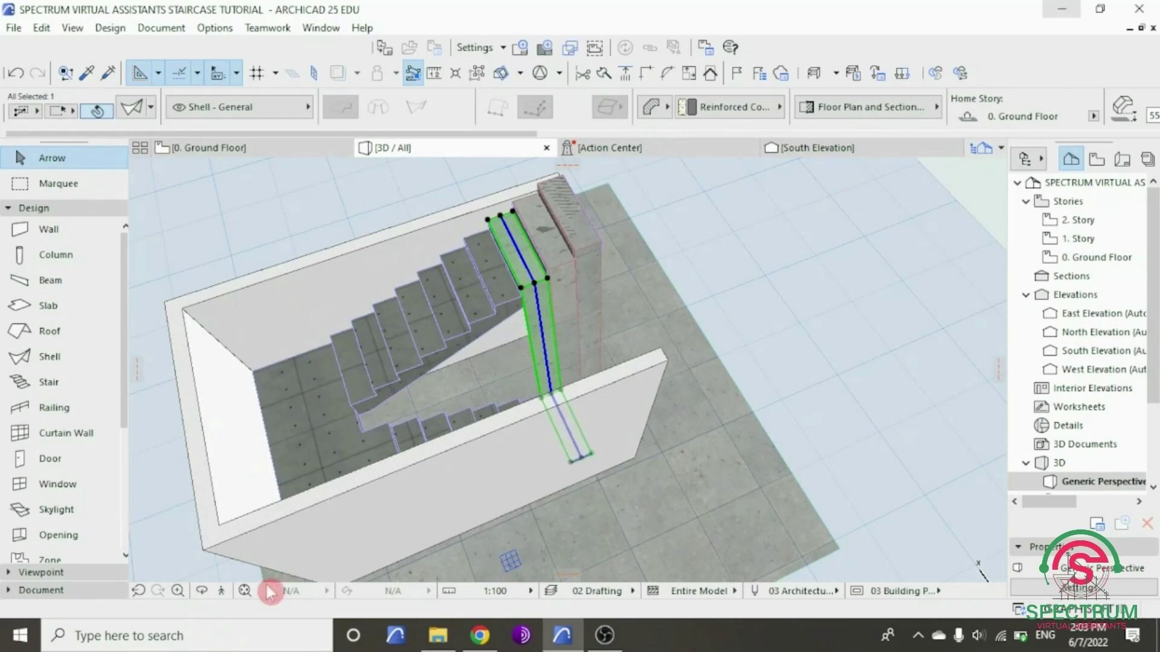
click(206, 593)
drag(712, 360, 446, 330)
drag(511, 387, 477, 391)
scroll(484, 383, up, 3)
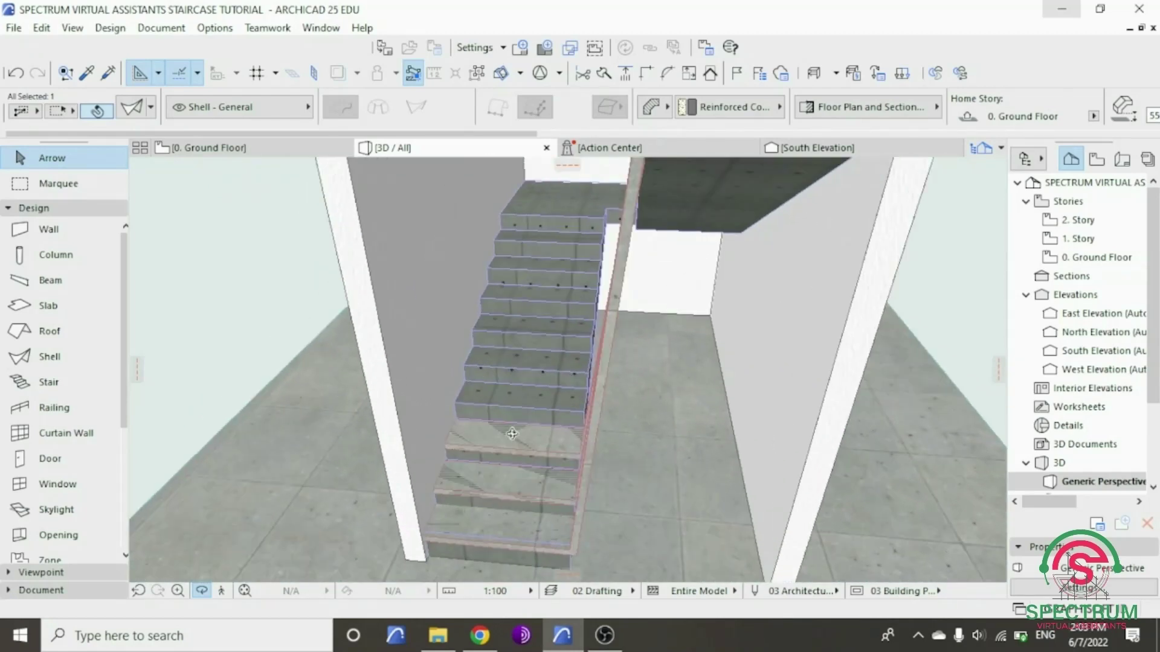
drag(512, 434, 618, 422)
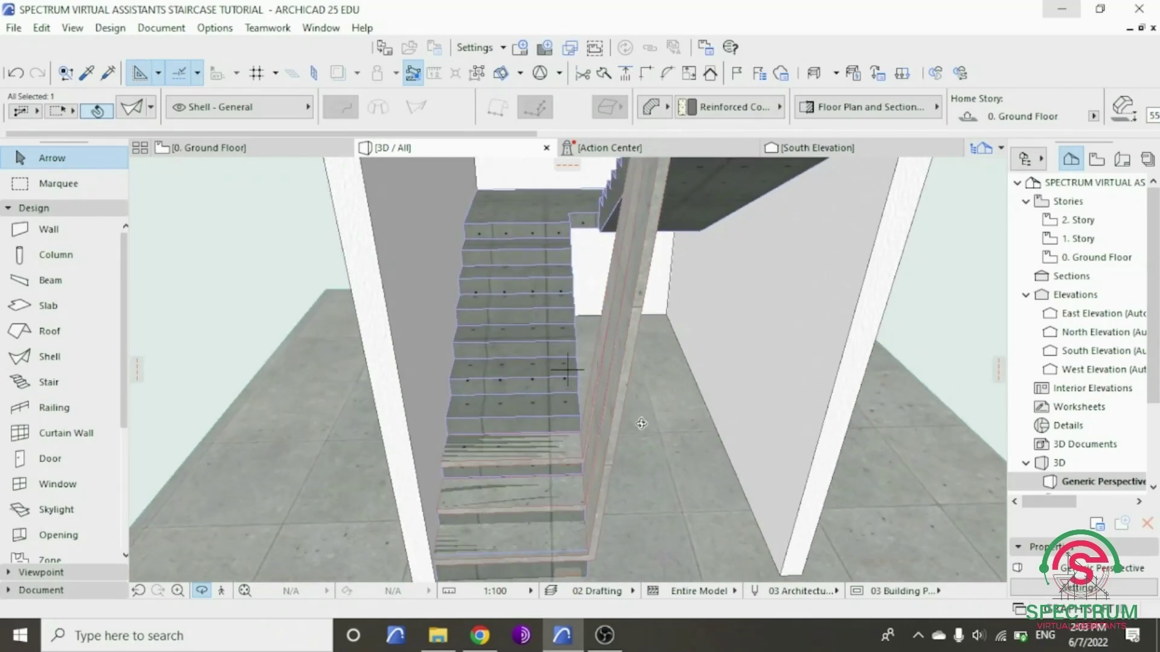
scroll(573, 479, up, 3)
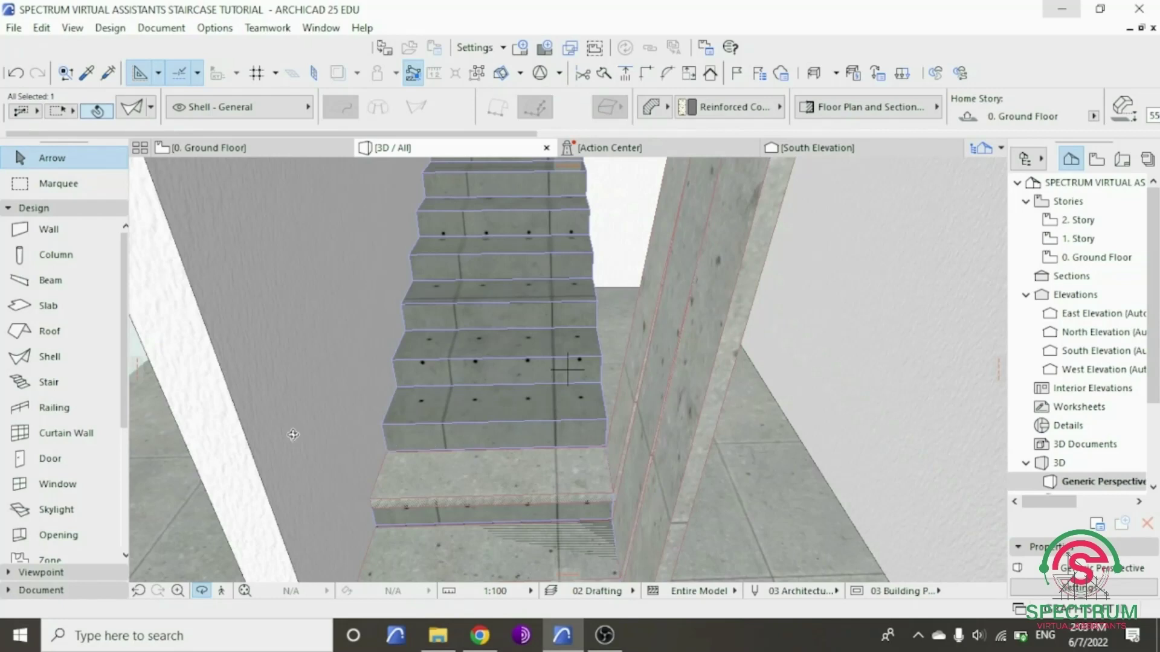
click(60, 361)
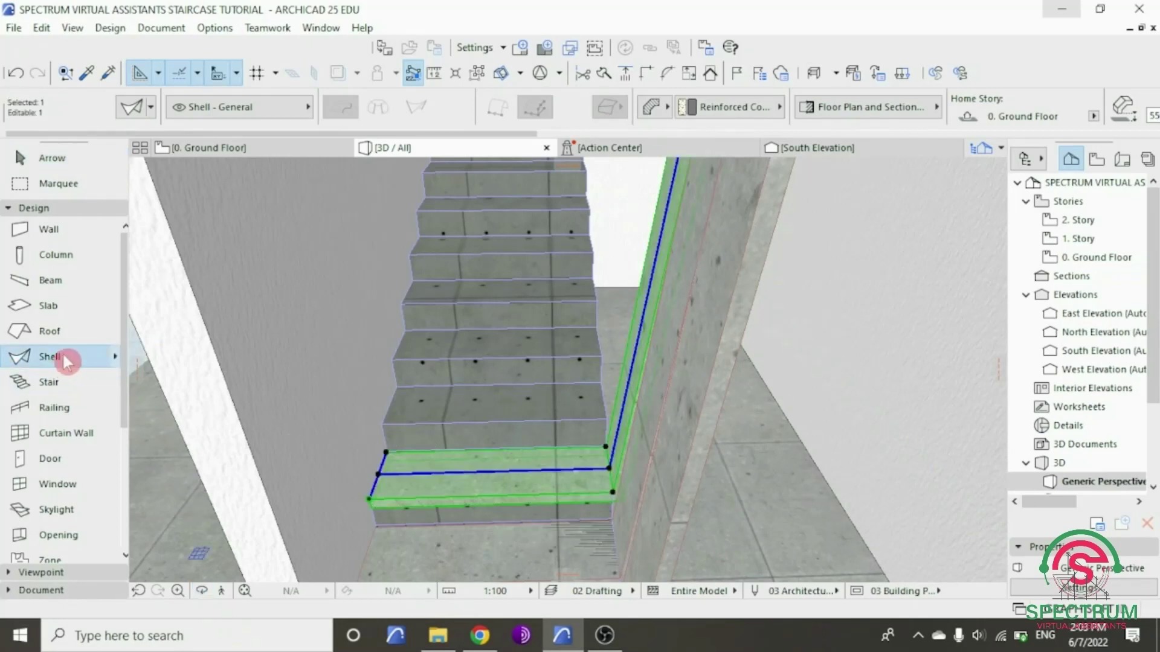
key(Escape)
key(Escape)
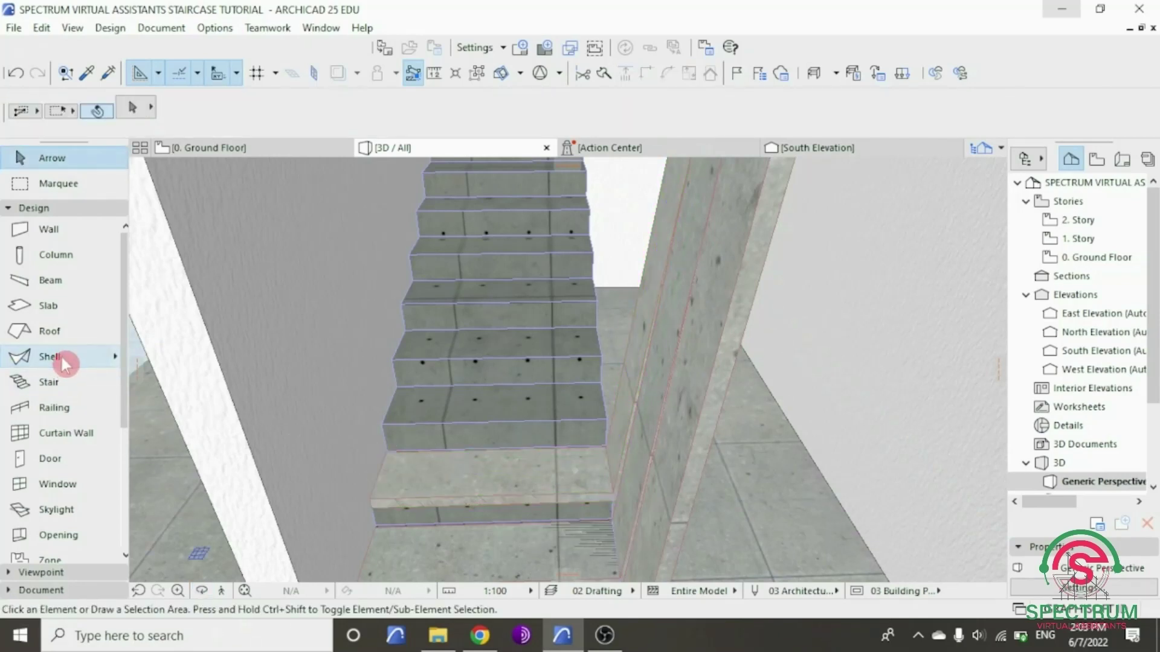
click(62, 359)
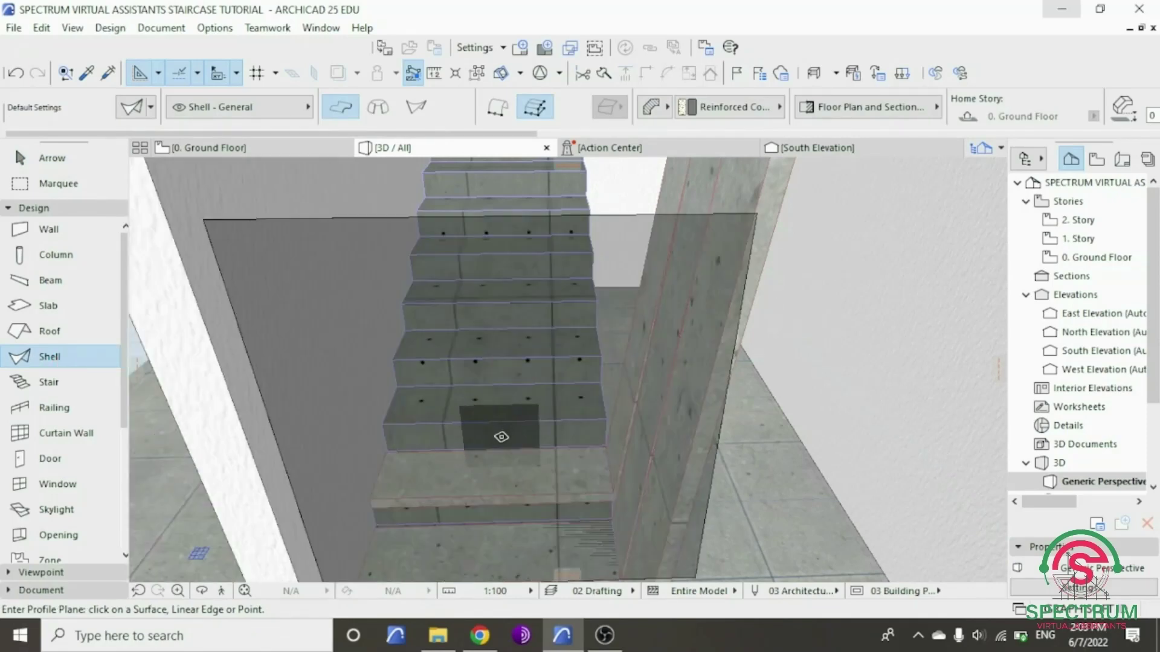
click(508, 428)
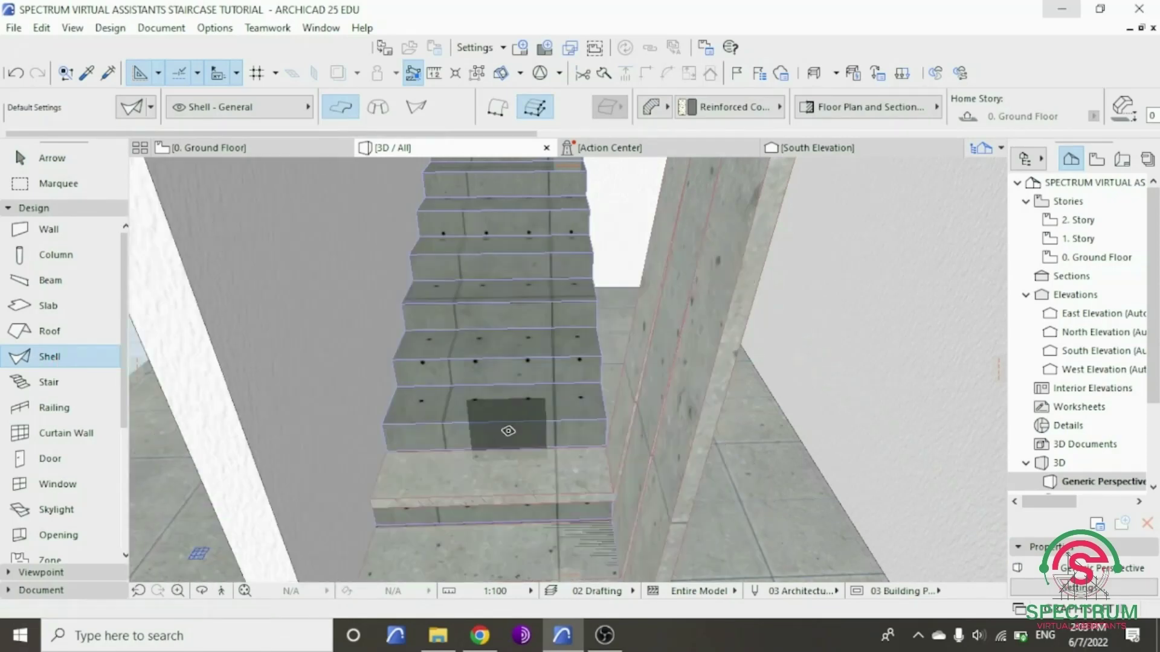
- Draw the first profile segment along the fourth tread's front edge, from its corner by the wall to its inner corner
scroll(433, 433, up, 6)
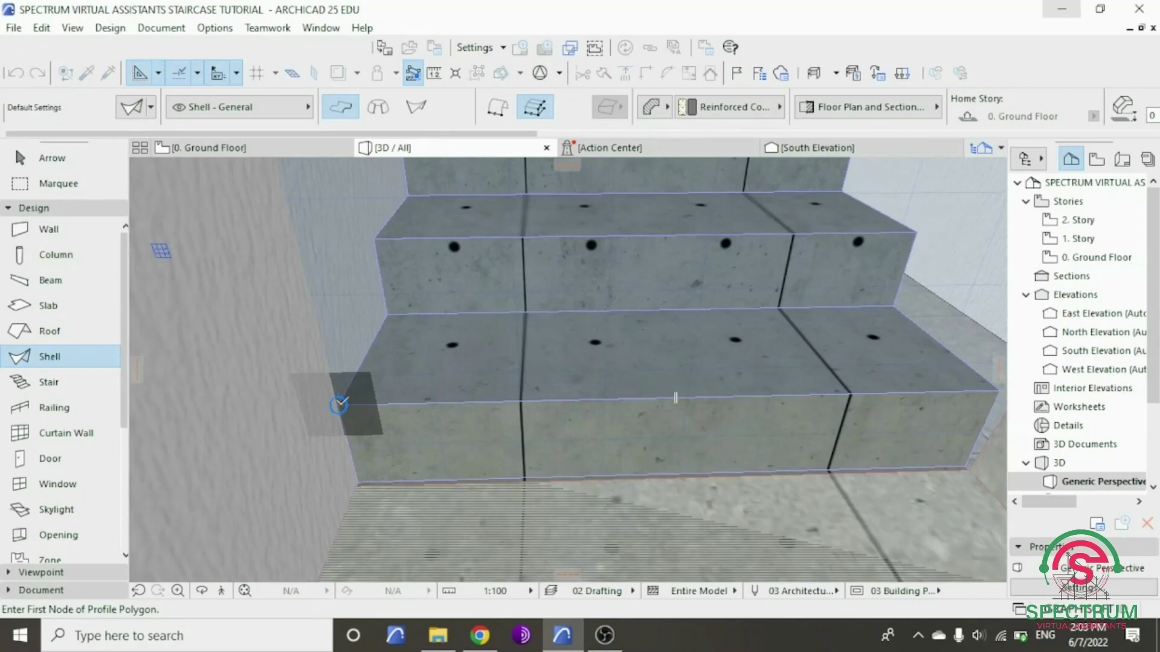
click(339, 403)
scroll(356, 397, down, 3)
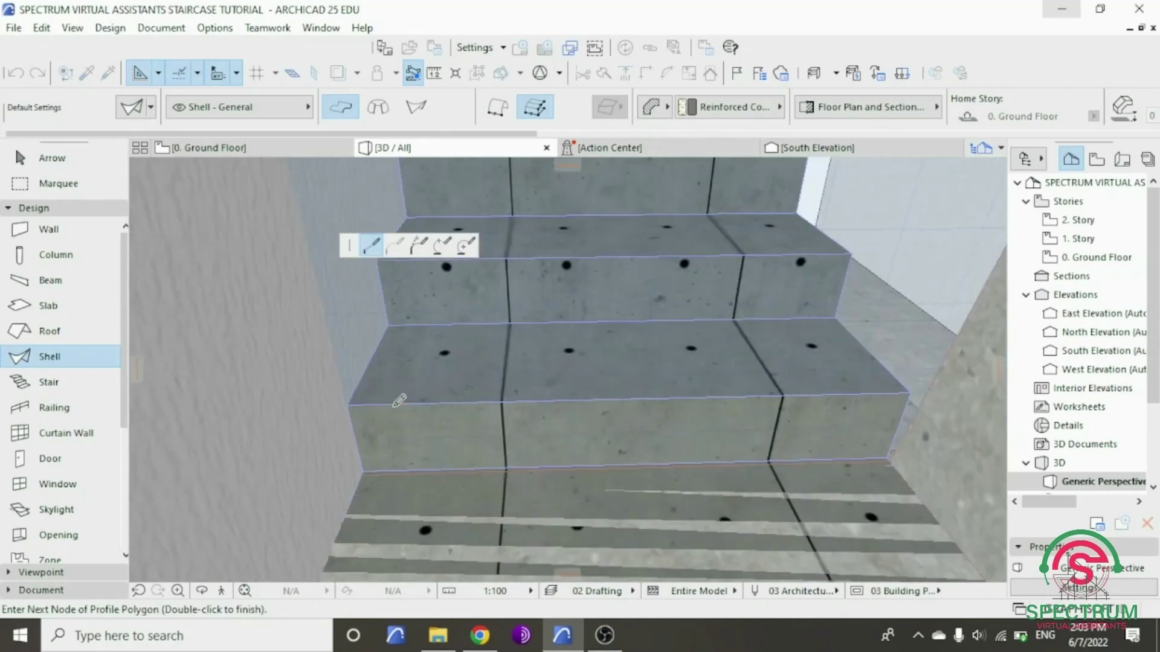
scroll(852, 393, up, 4)
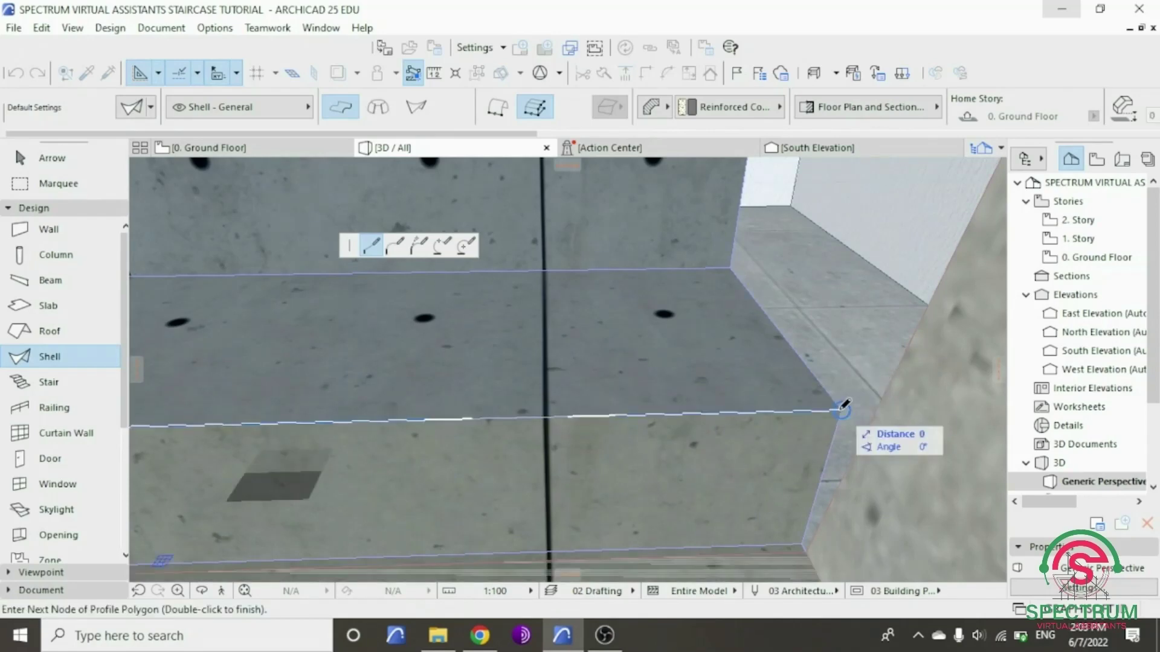
scroll(725, 506, down, 3)
scroll(708, 508, down, 5)
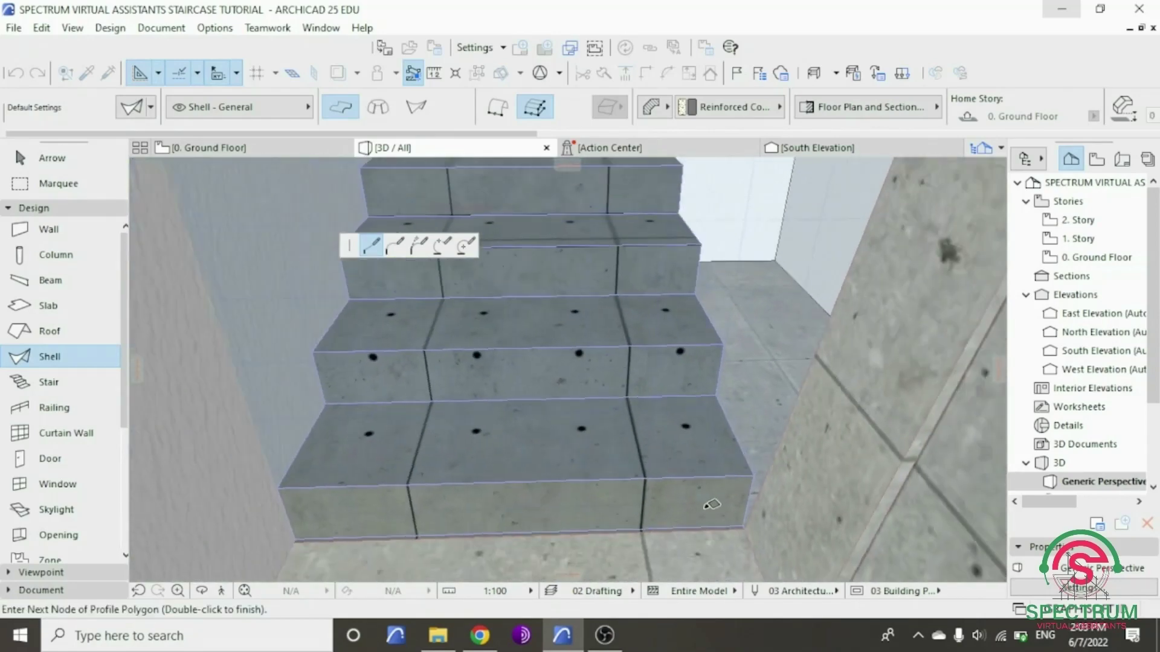
scroll(726, 492, down, 5)
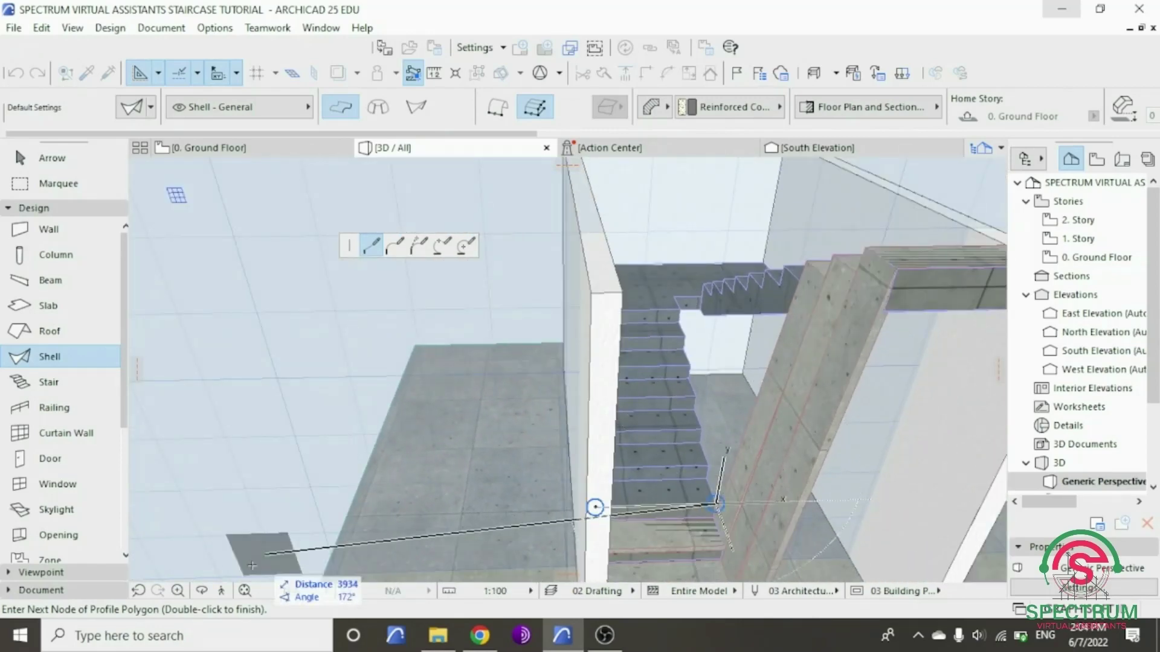
- Continue the profile about 1973 mm up to the inner corner of the matching tread in the upper flight
click(203, 592)
drag(311, 427, 595, 485)
scroll(594, 485, down, 10)
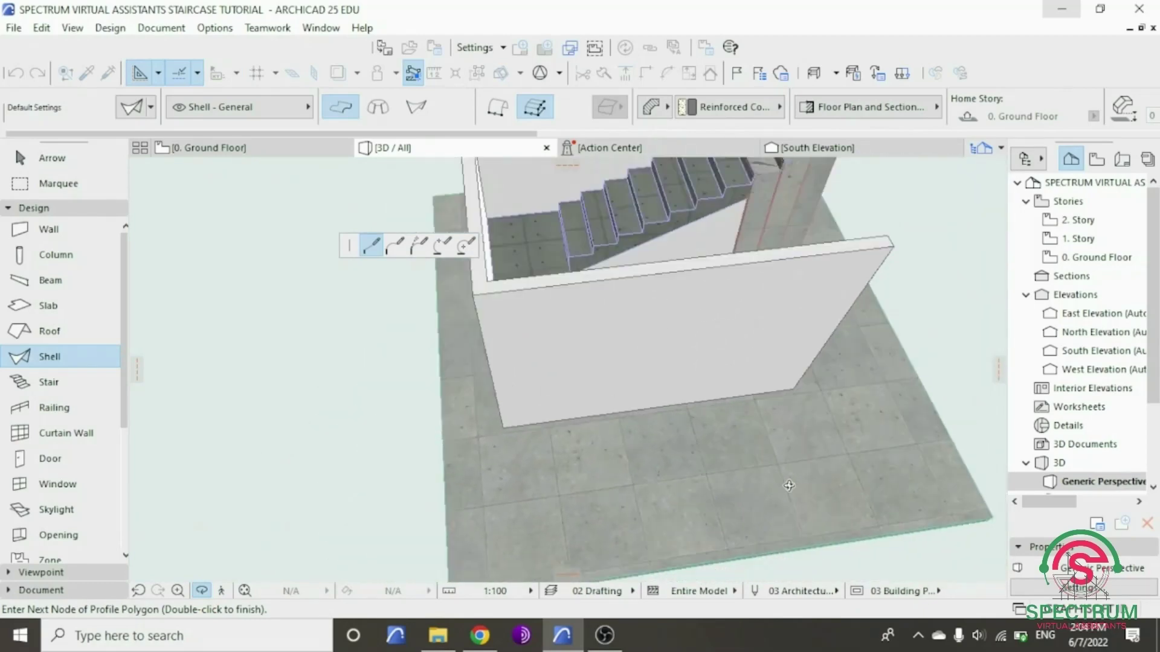
scroll(744, 273, up, 10)
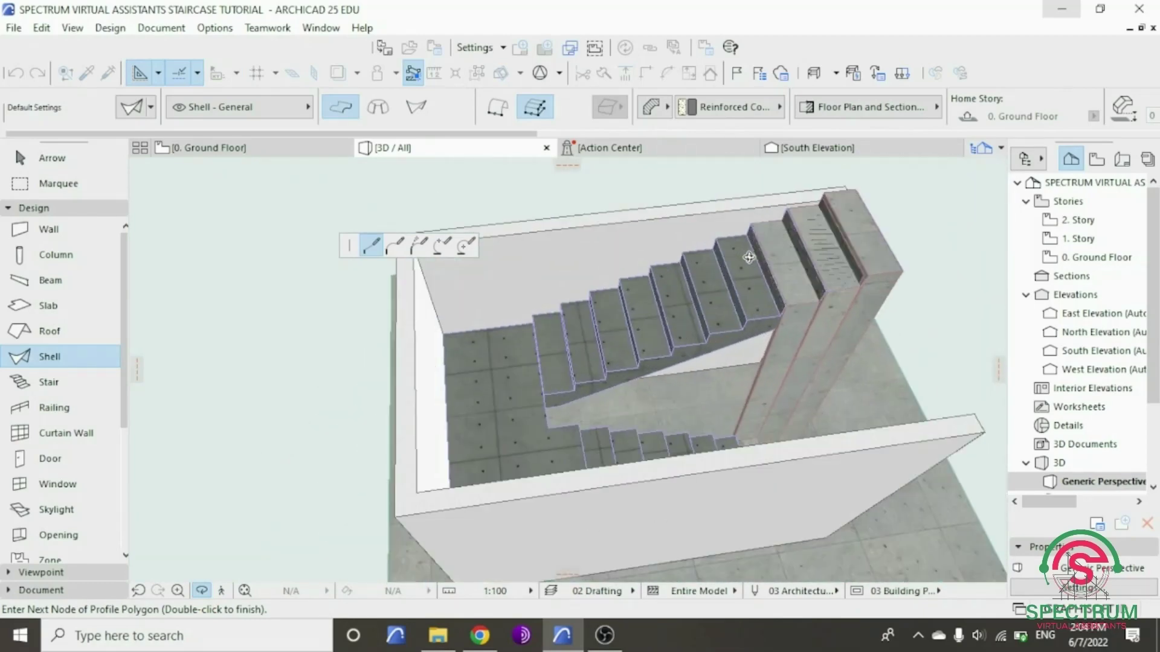
scroll(755, 268, up, 5)
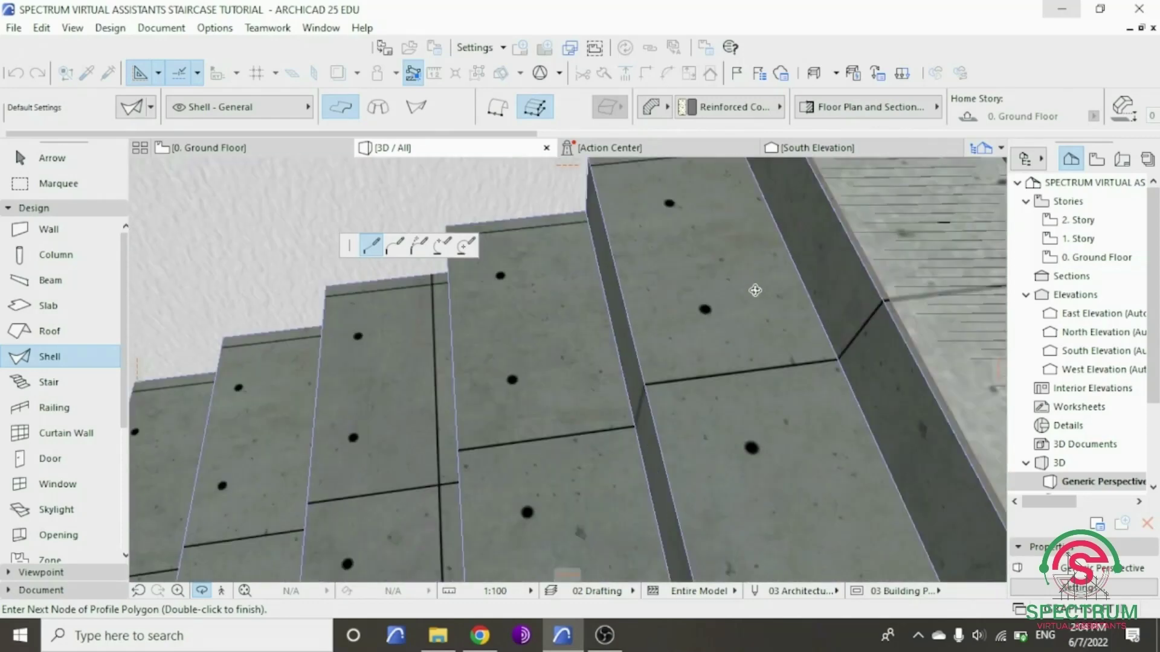
scroll(755, 291, down, 2)
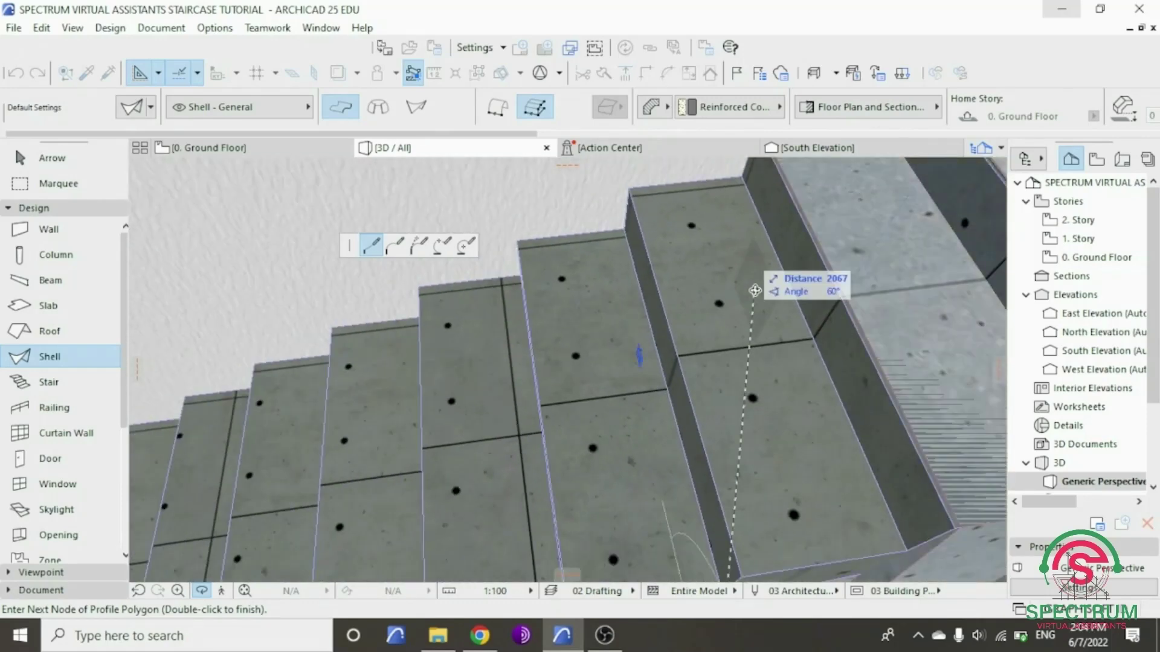
scroll(754, 290, down, 2)
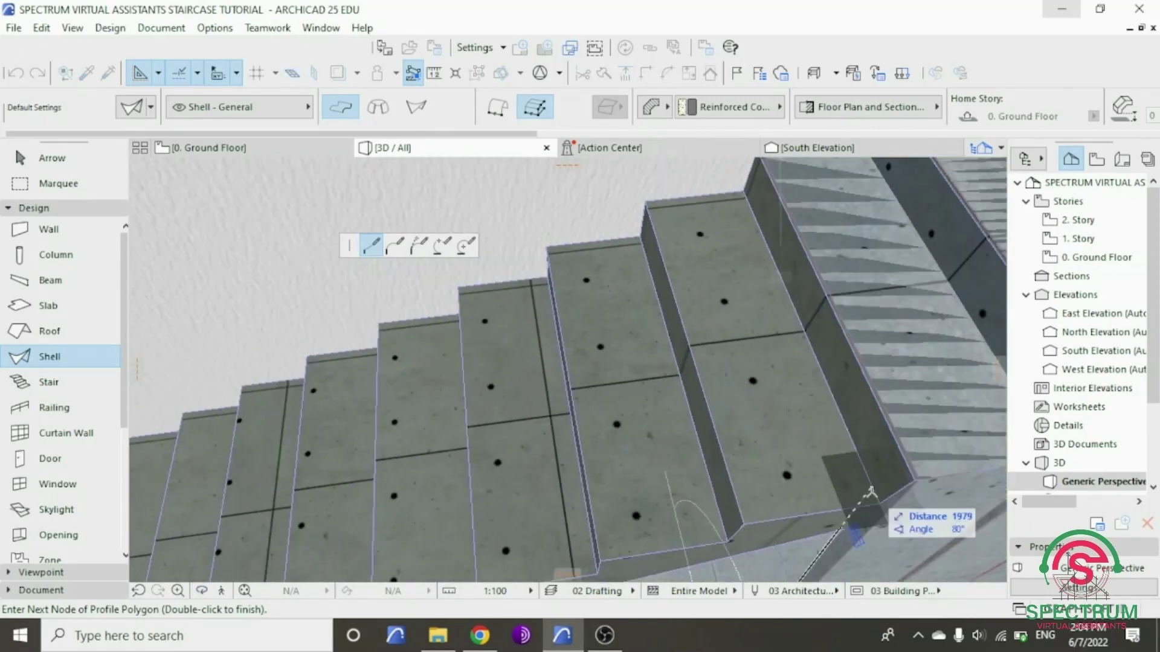
scroll(870, 493, up, 8)
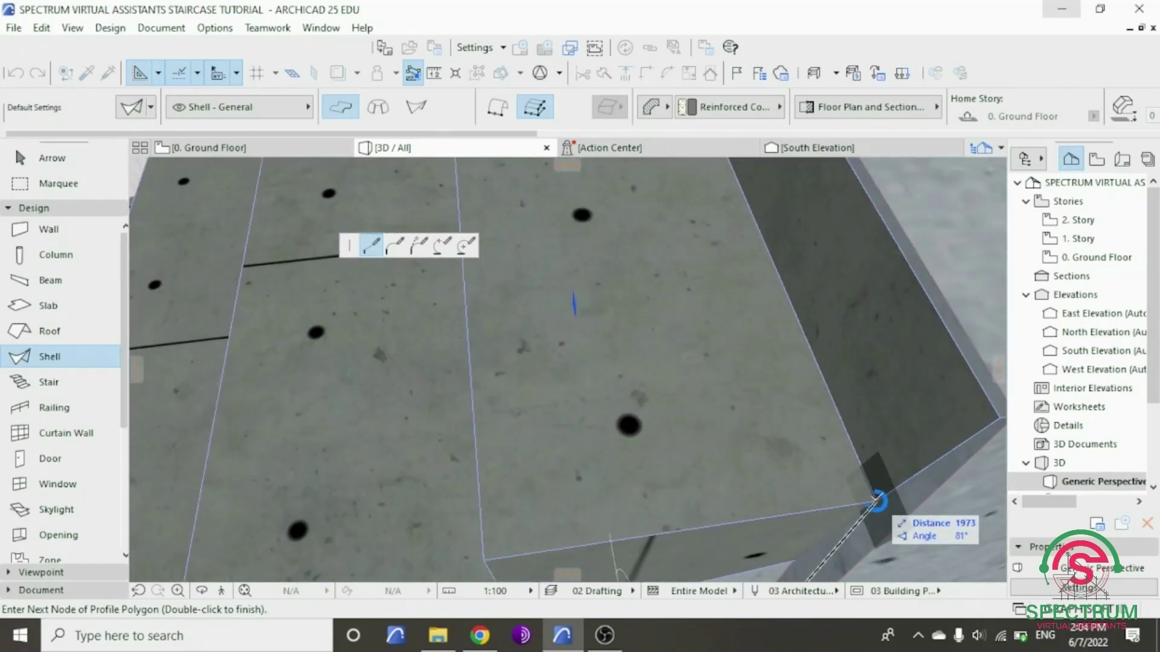
scroll(838, 518, down, 5)
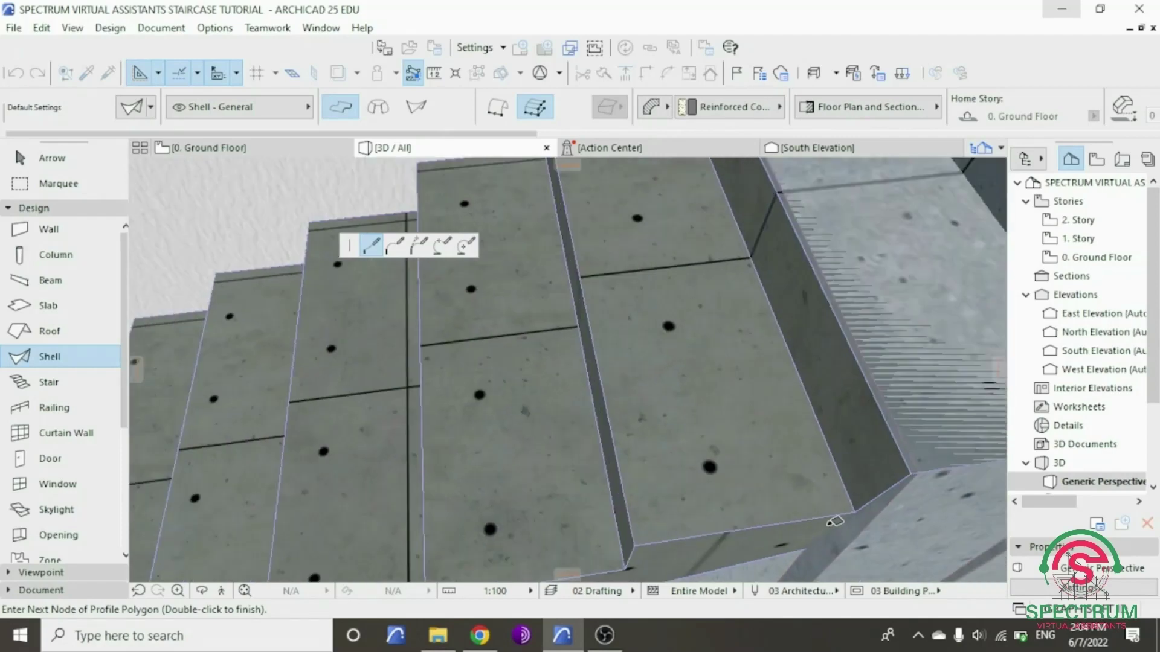
scroll(837, 518, down, 3)
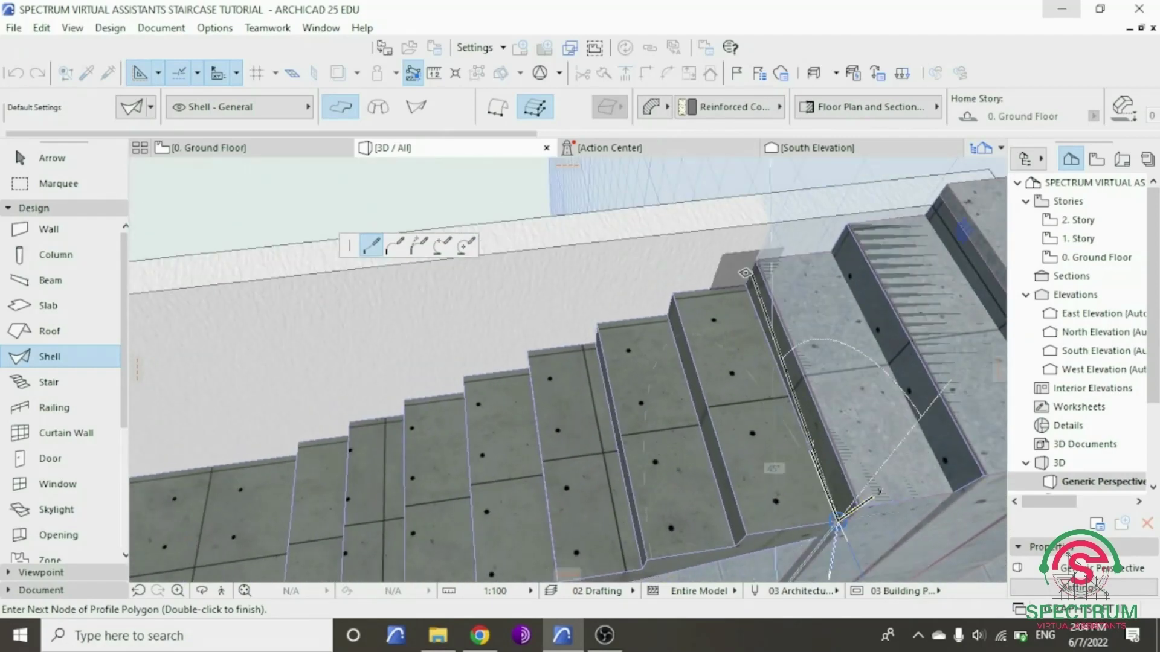
- Finish the profile 1000 mm along that upper tread's edge at the wall and extrude it with distance 300 mm
scroll(745, 282, up, 4)
scroll(744, 281, up, 5)
scroll(747, 301, down, 4)
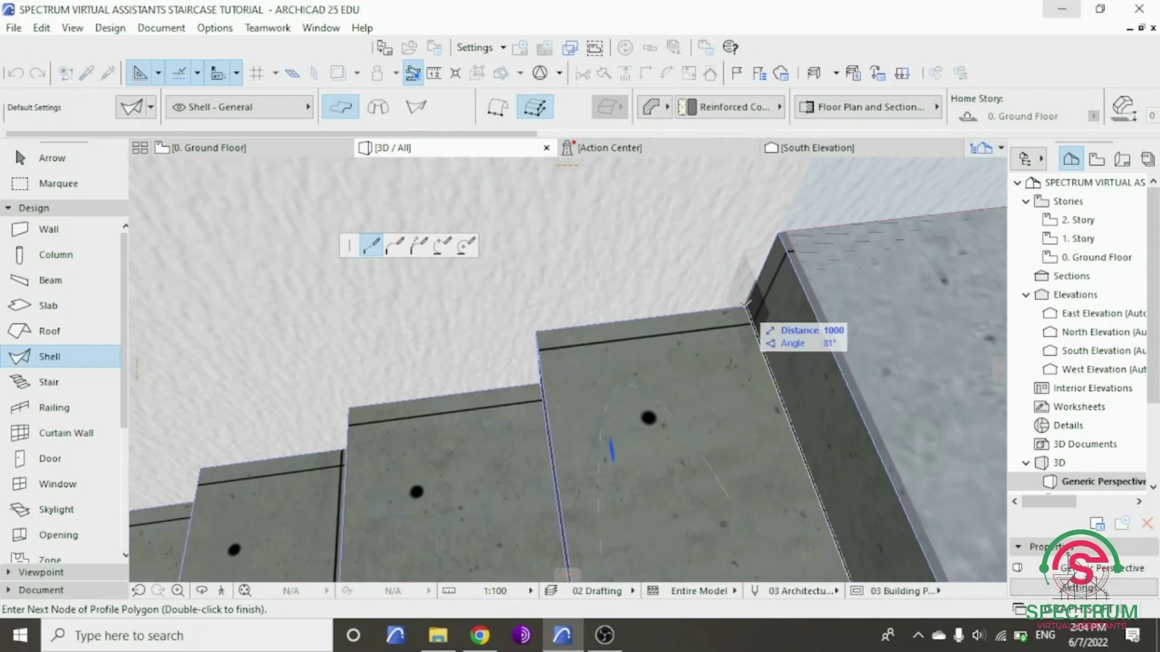
click(745, 305)
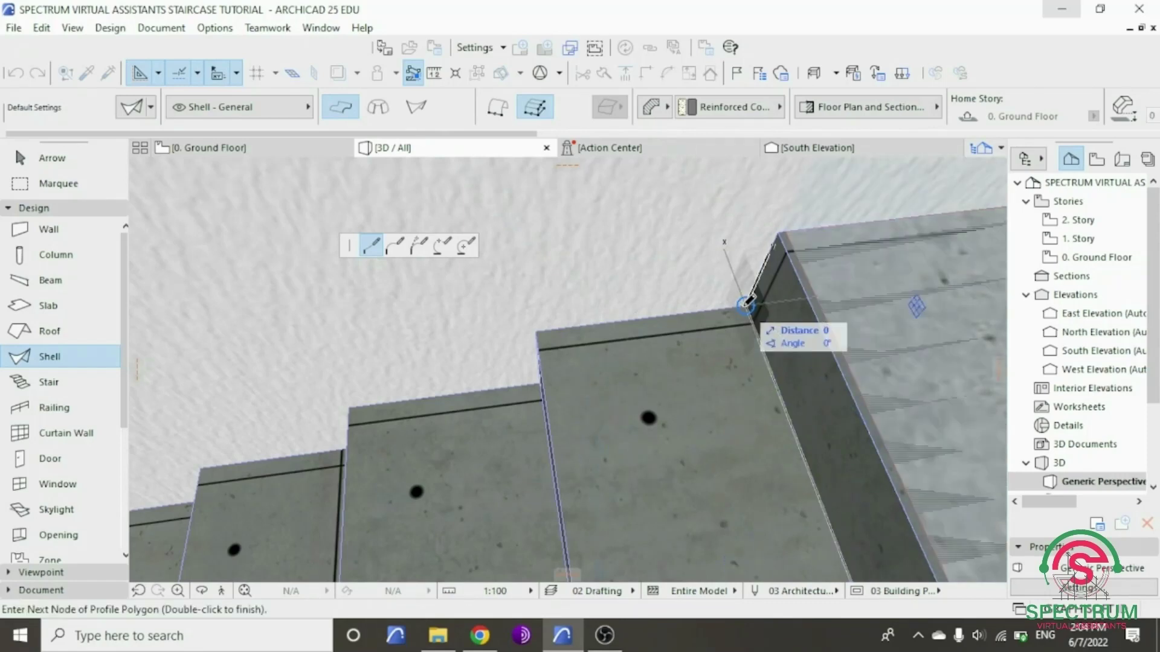
double_click(747, 304)
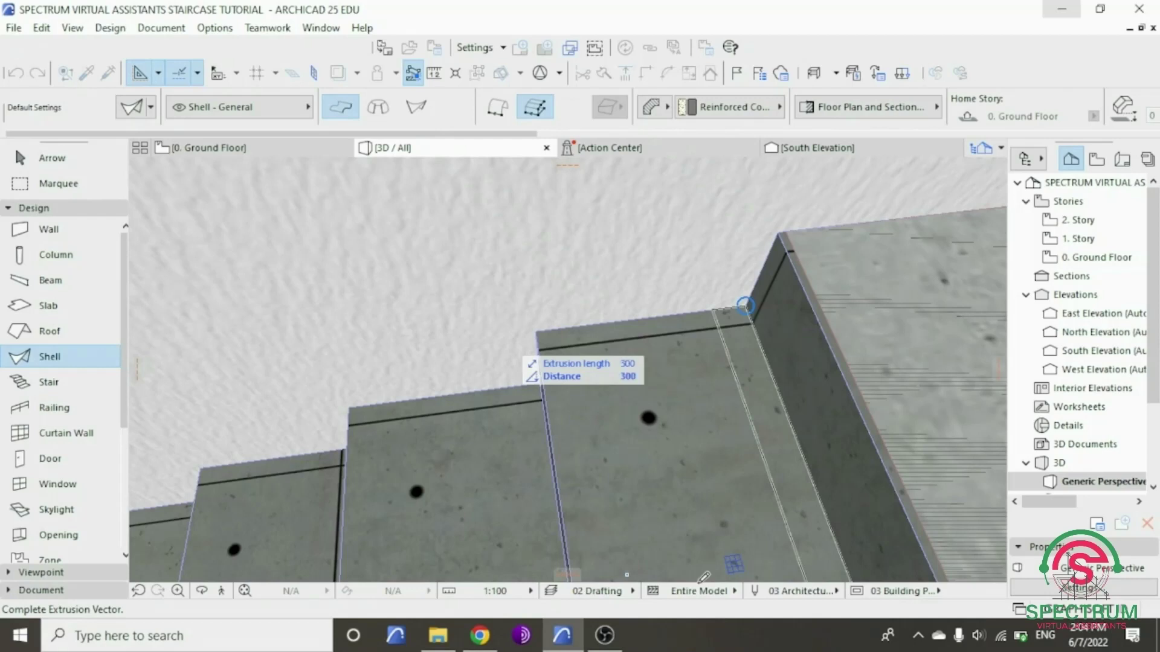
key(Return)
scroll(448, 254, down, 8)
shift+middle_drag(568, 299, 580, 302)
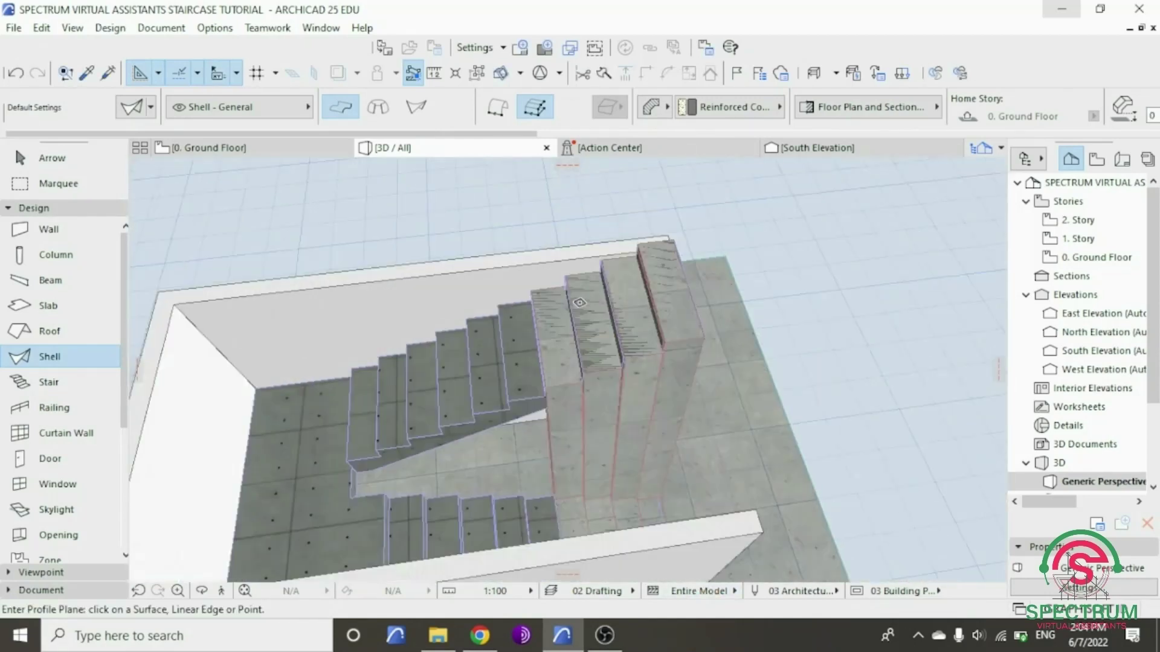
scroll(579, 303, down, 1)
key(Escape)
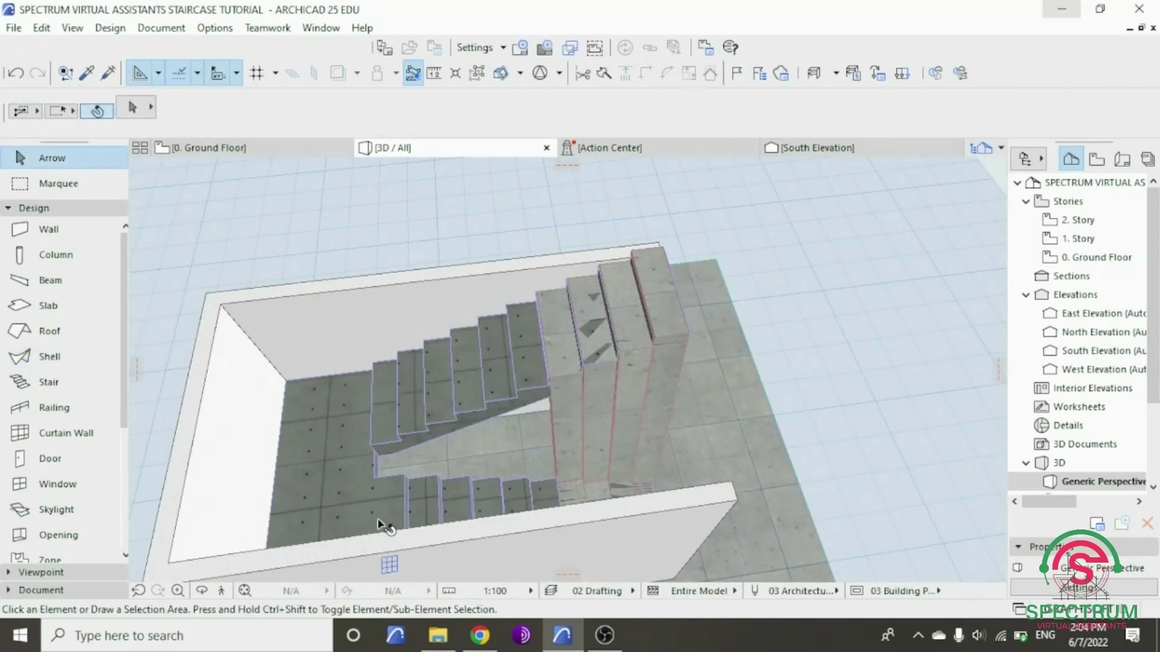
- Select the fourth concrete shell and set its thickness to 50 mm in its selection settings
click(198, 593)
drag(440, 500, 557, 427)
scroll(557, 426, up, 3)
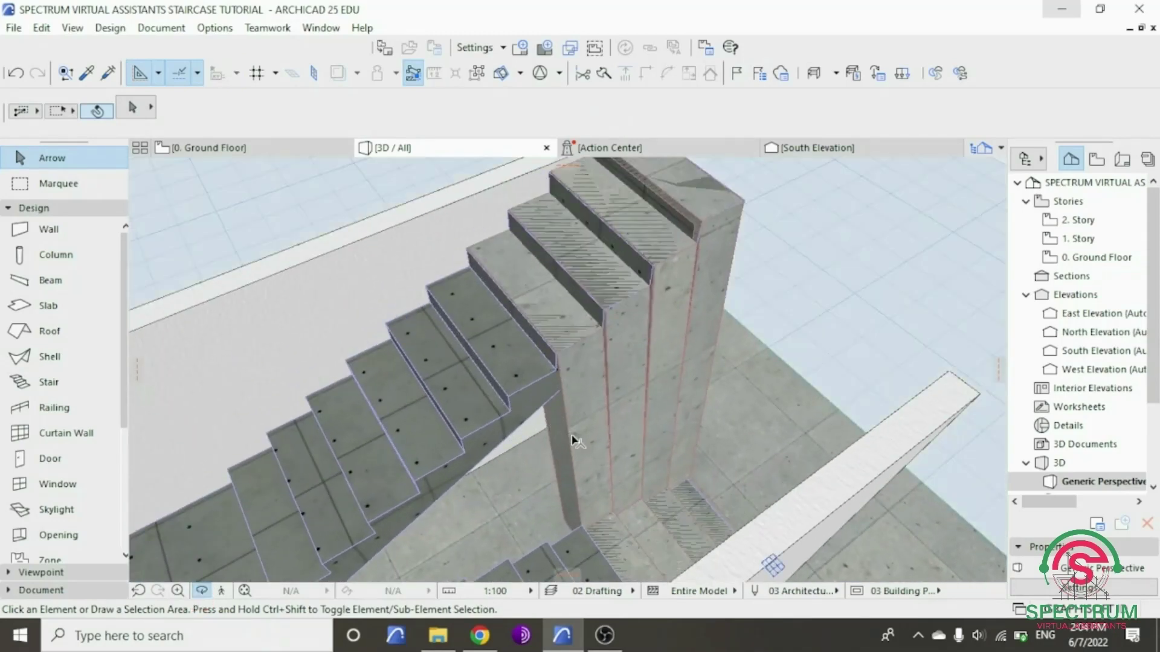
click(617, 398)
right_click(896, 230)
click(875, 246)
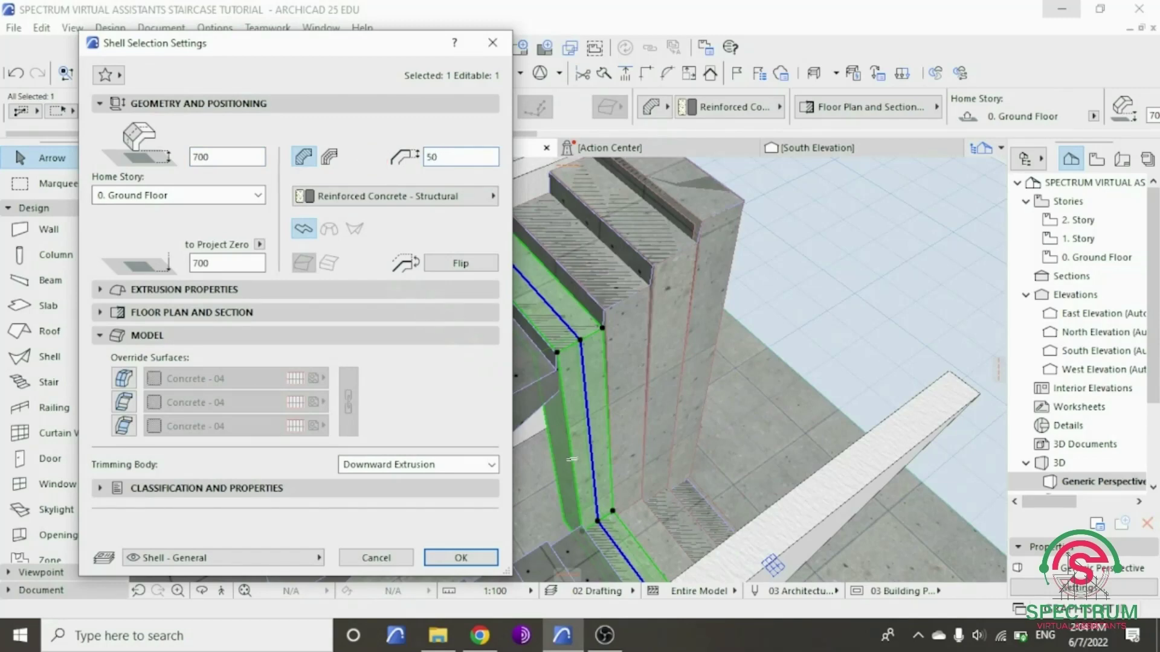
key(Return)
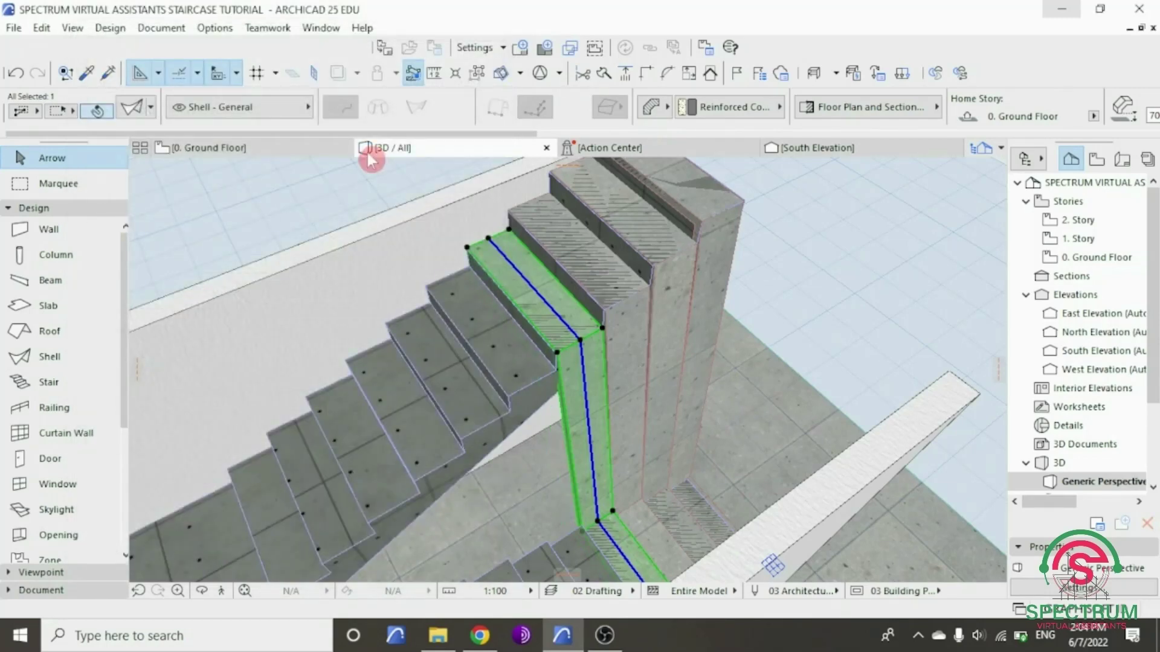
- Start a new shell profile on the fifth riser's plane and draw its first segment 1000 mm from the wall corner to the inner corner
click(208, 590)
drag(374, 462, 479, 478)
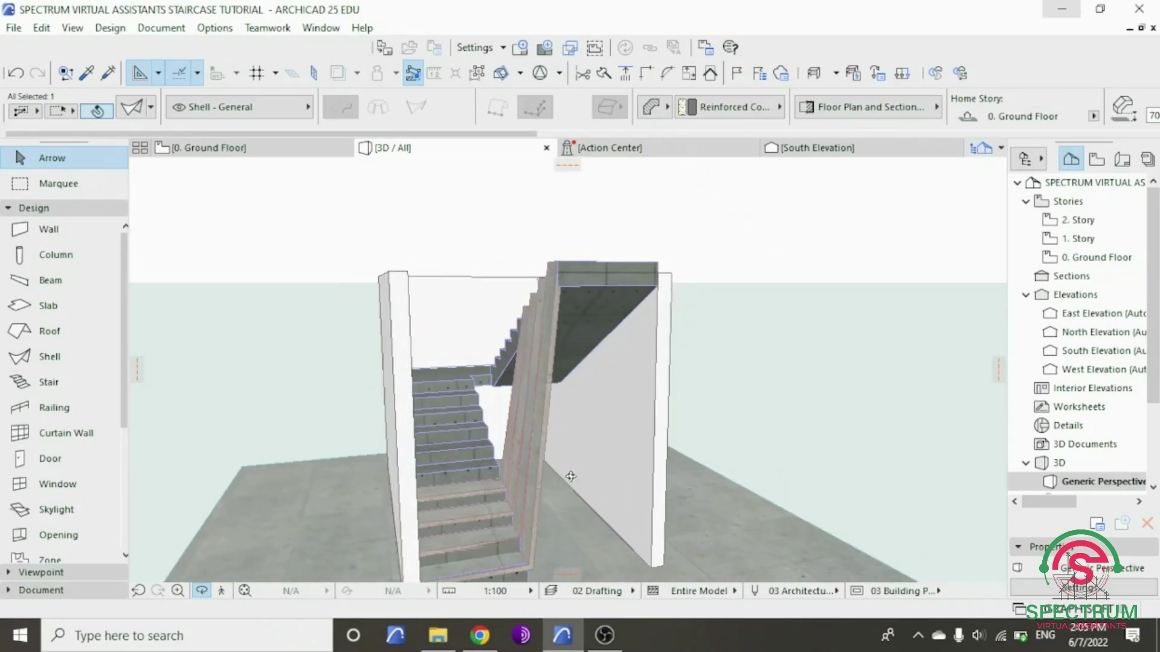
drag(593, 477, 869, 436)
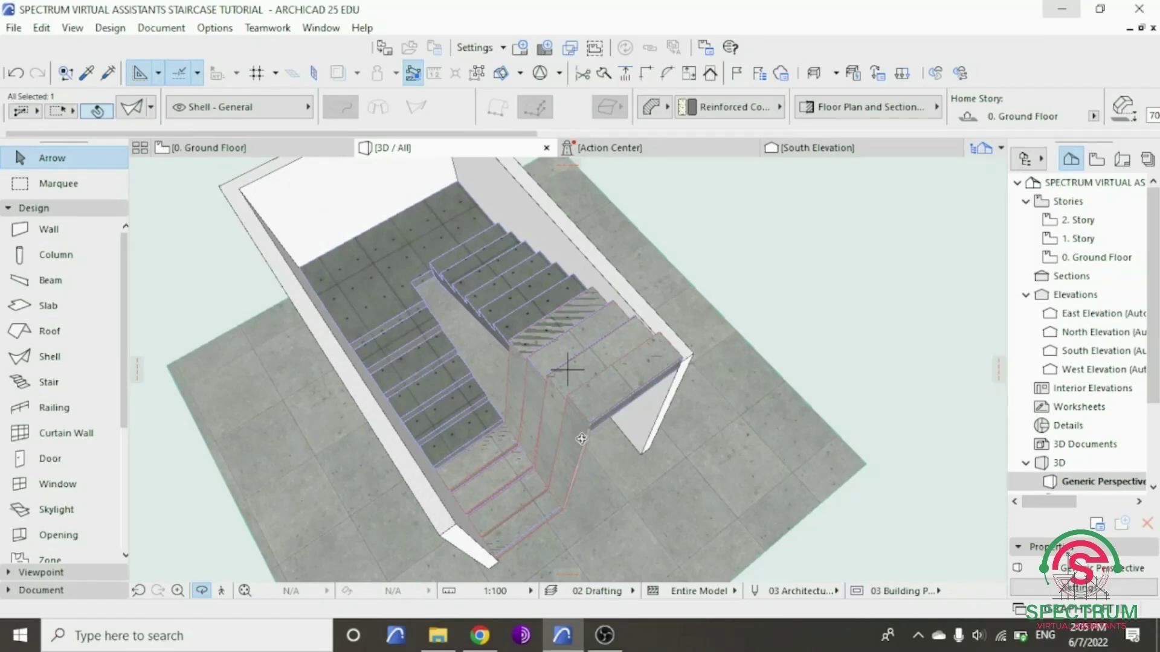
drag(512, 432, 350, 359)
scroll(433, 454, up, 4)
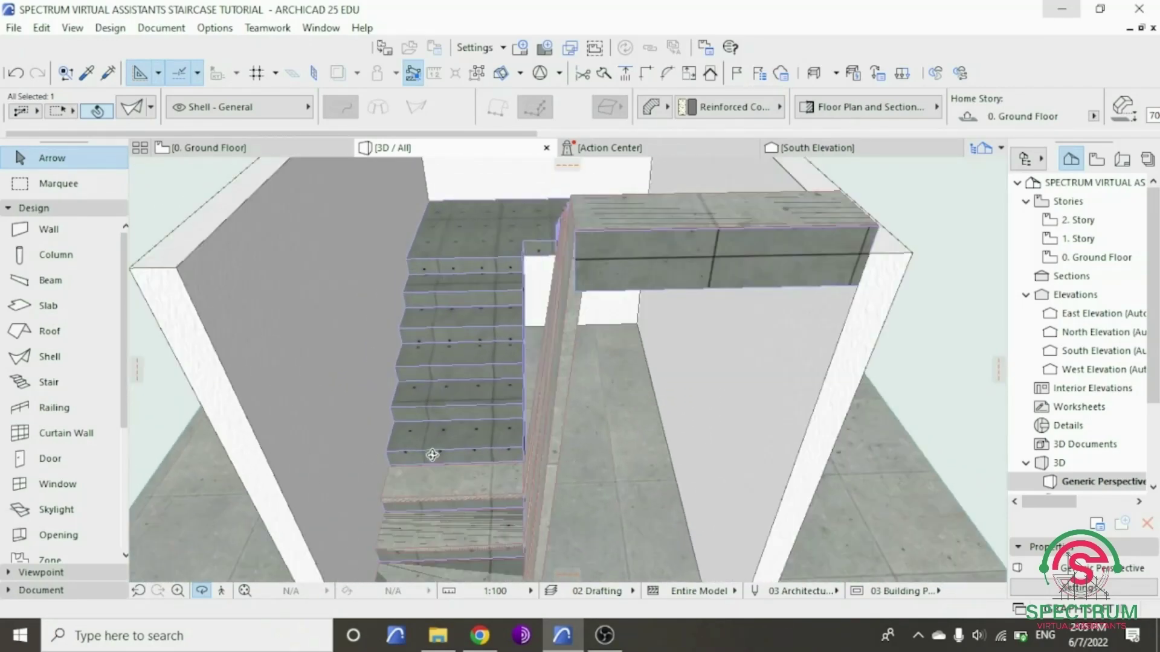
scroll(432, 454, up, 5)
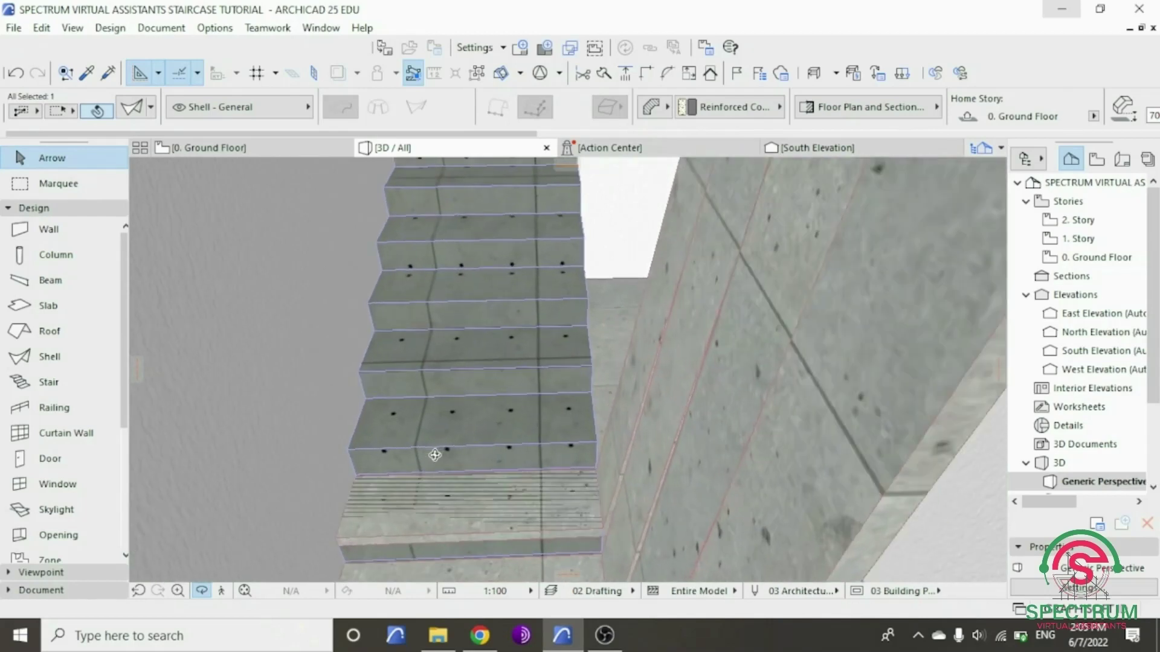
key(Escape)
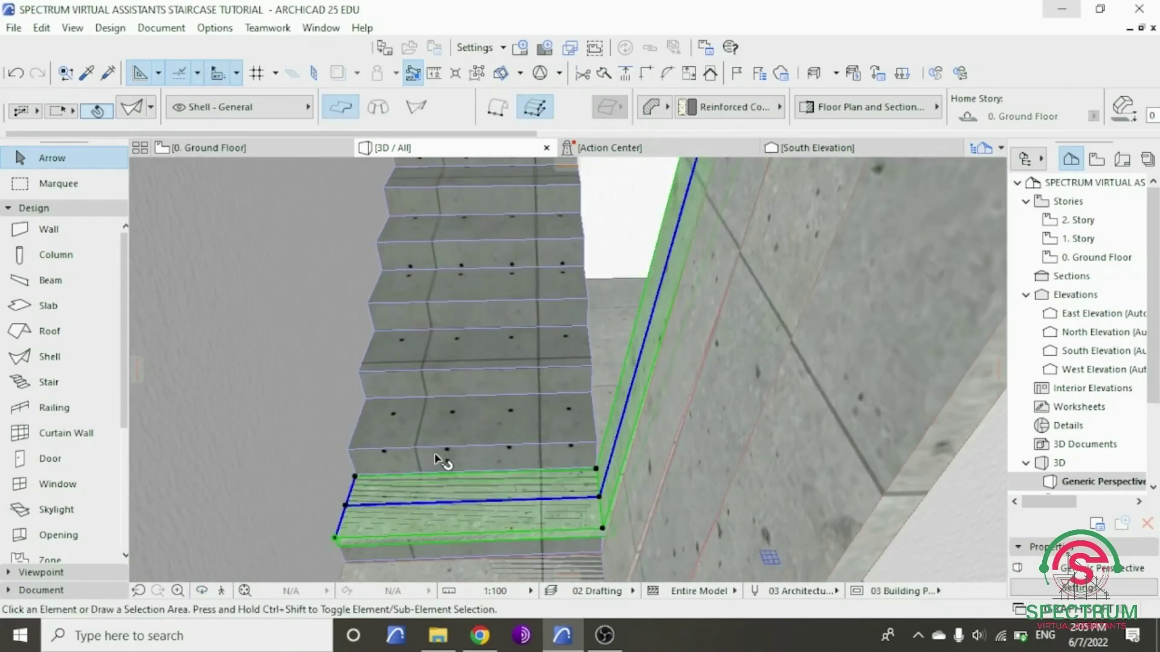
key(Escape)
click(95, 365)
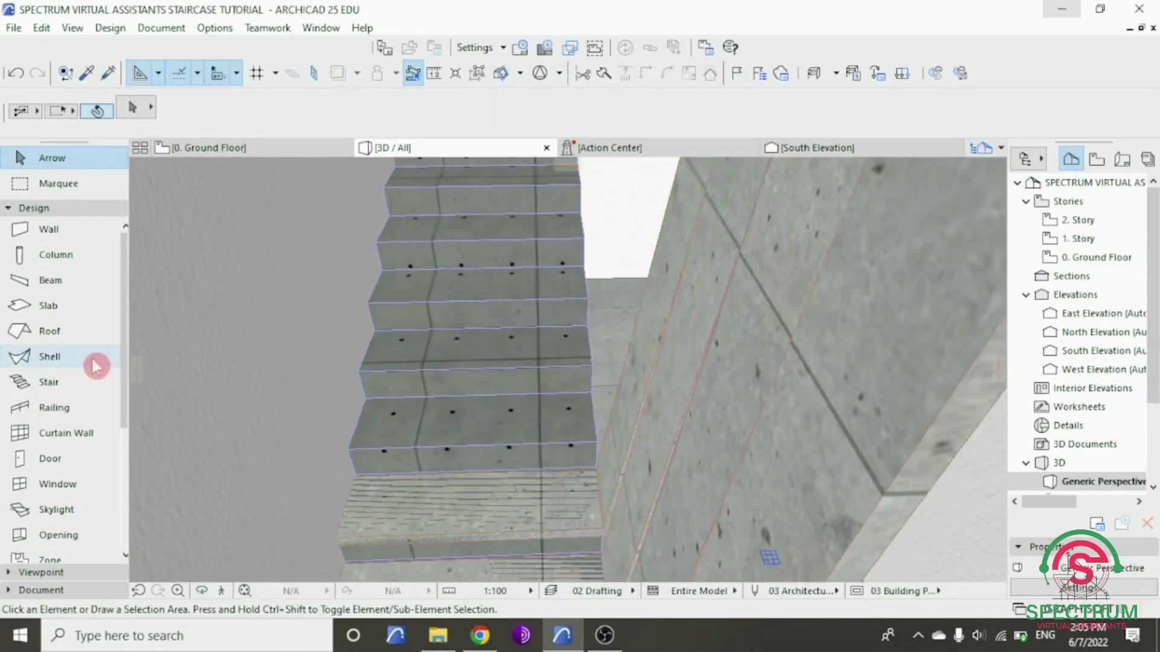
click(455, 462)
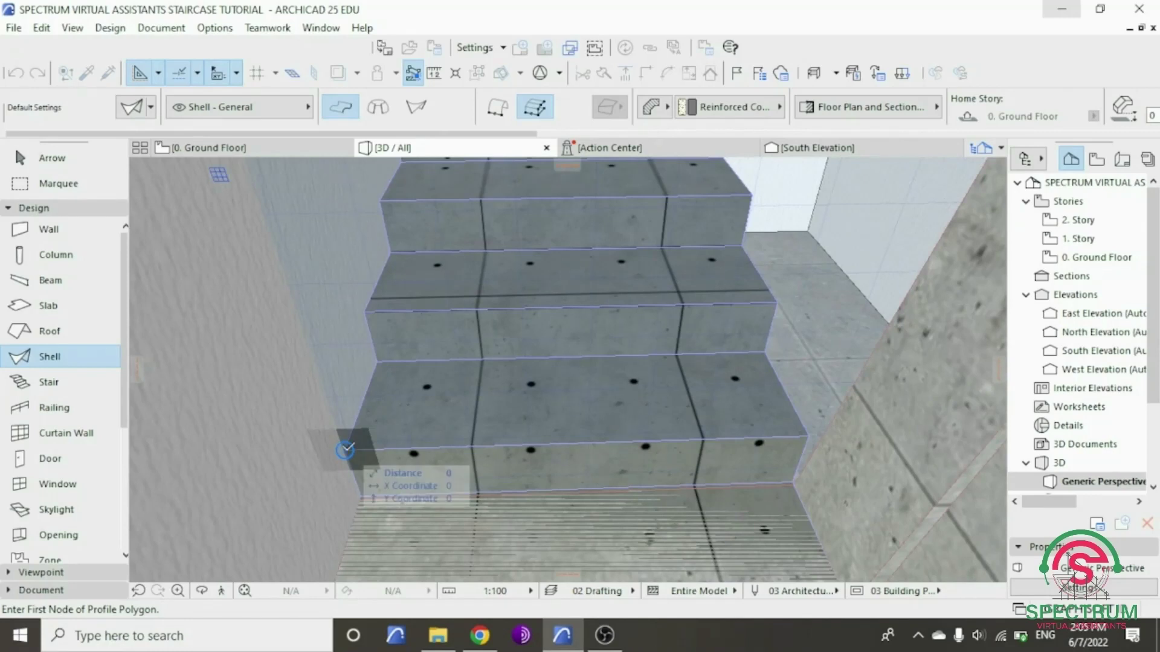
click(345, 450)
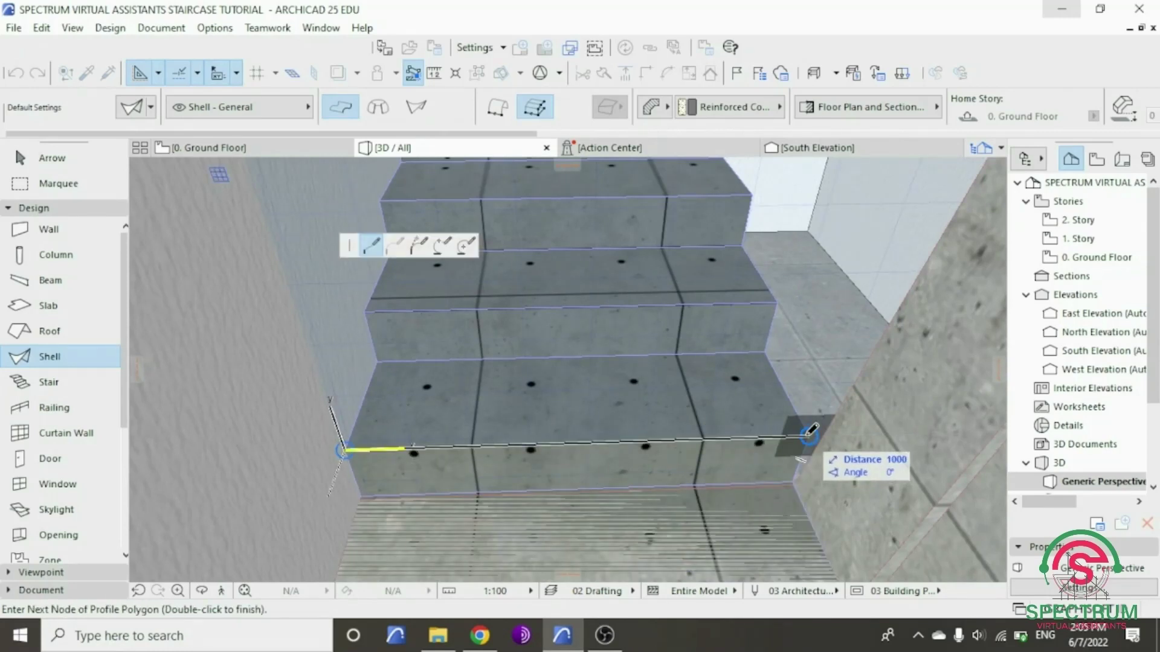
click(809, 435)
scroll(665, 513, down, 5)
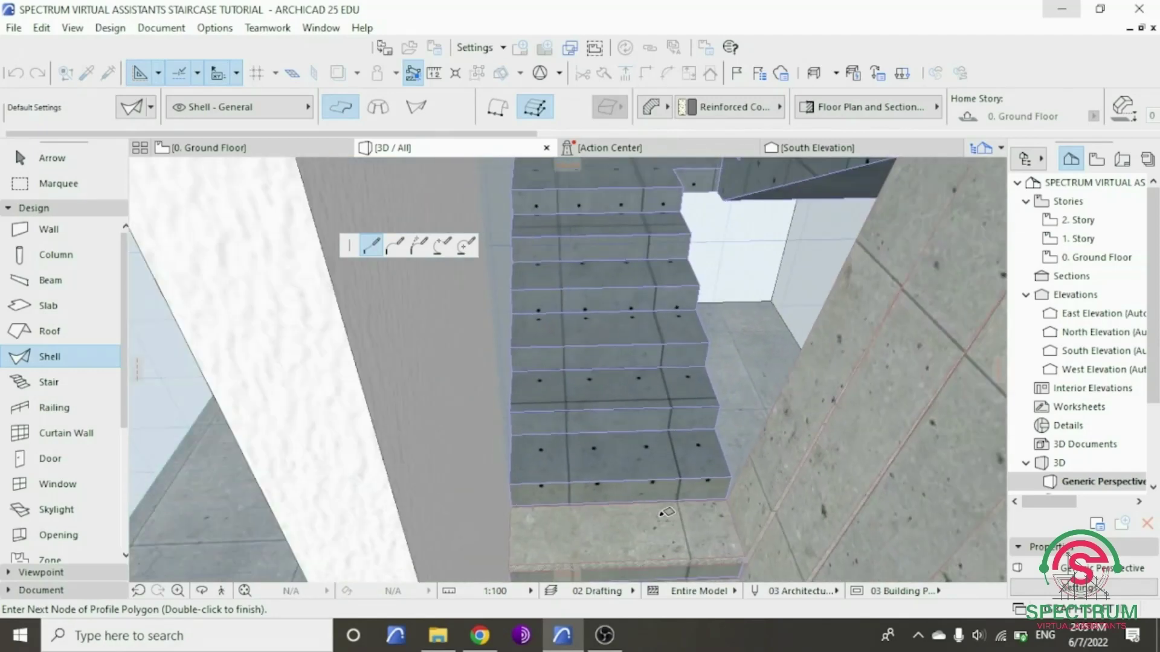
scroll(667, 513, down, 3)
click(712, 488)
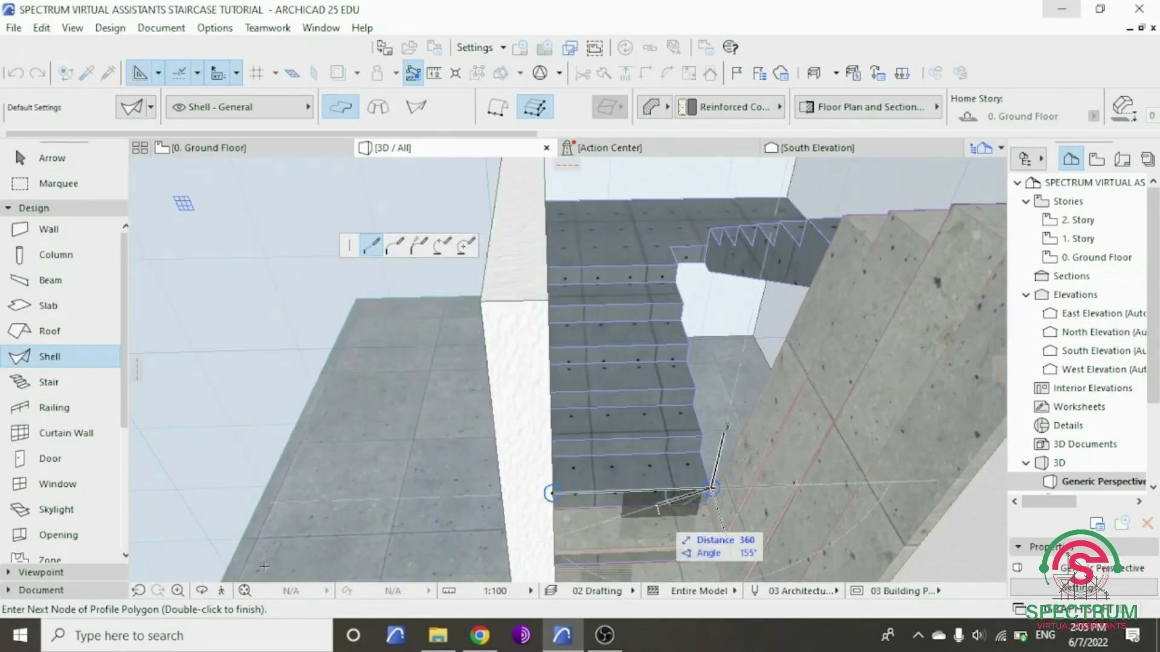
- Continue the fifth shell's profile about 1677 mm up to the inner corner of the matching tread in the upper flight
click(203, 592)
drag(491, 406, 833, 486)
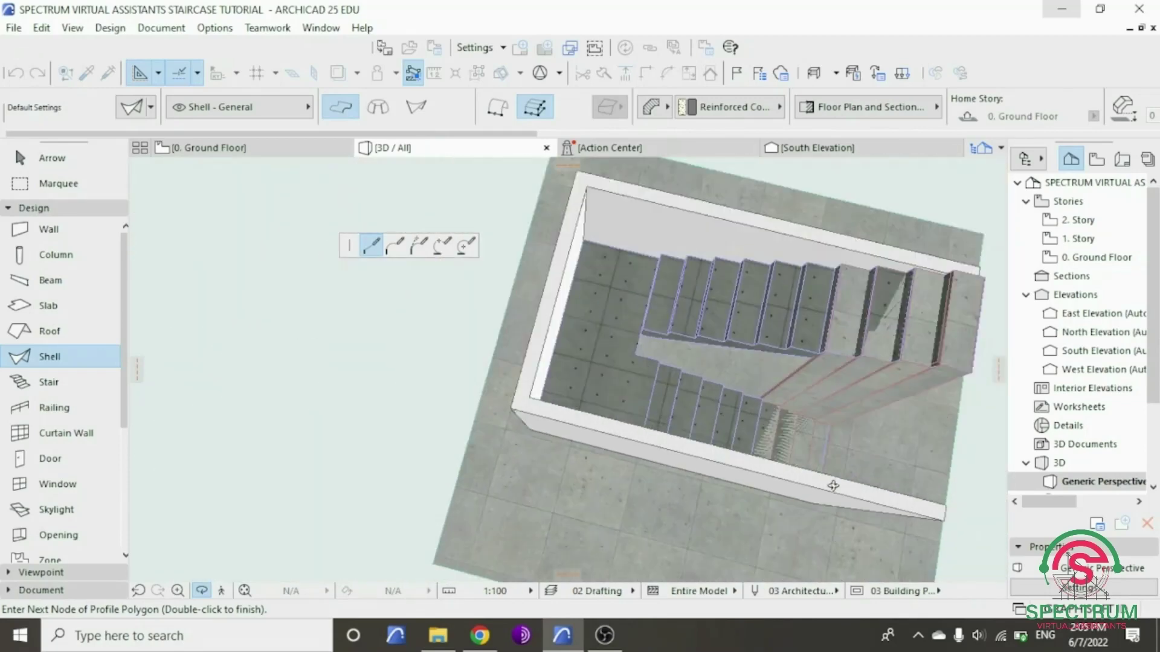
scroll(834, 486, up, 10)
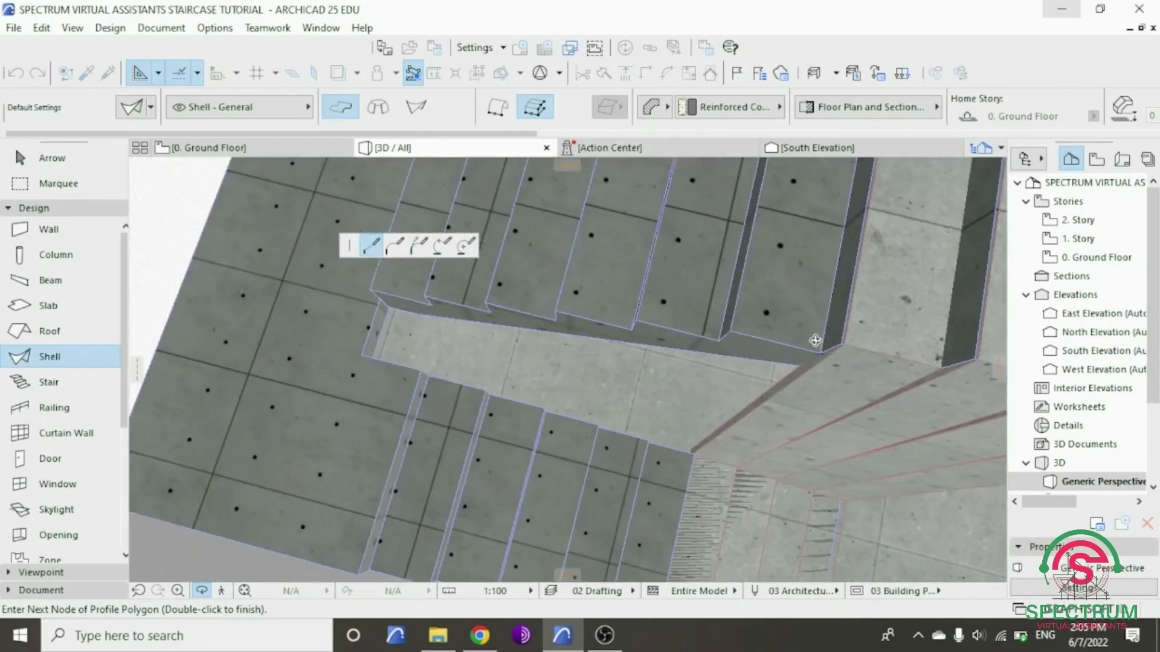
scroll(814, 340, down, 3)
scroll(809, 280, up, 2)
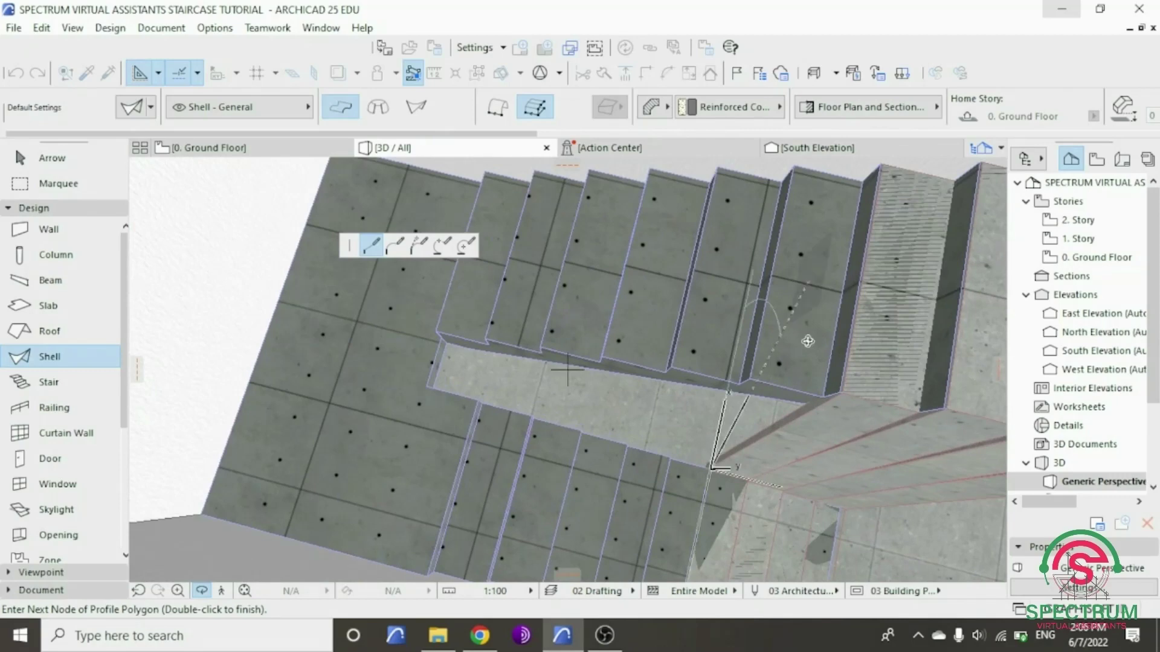
scroll(806, 366, down, 6)
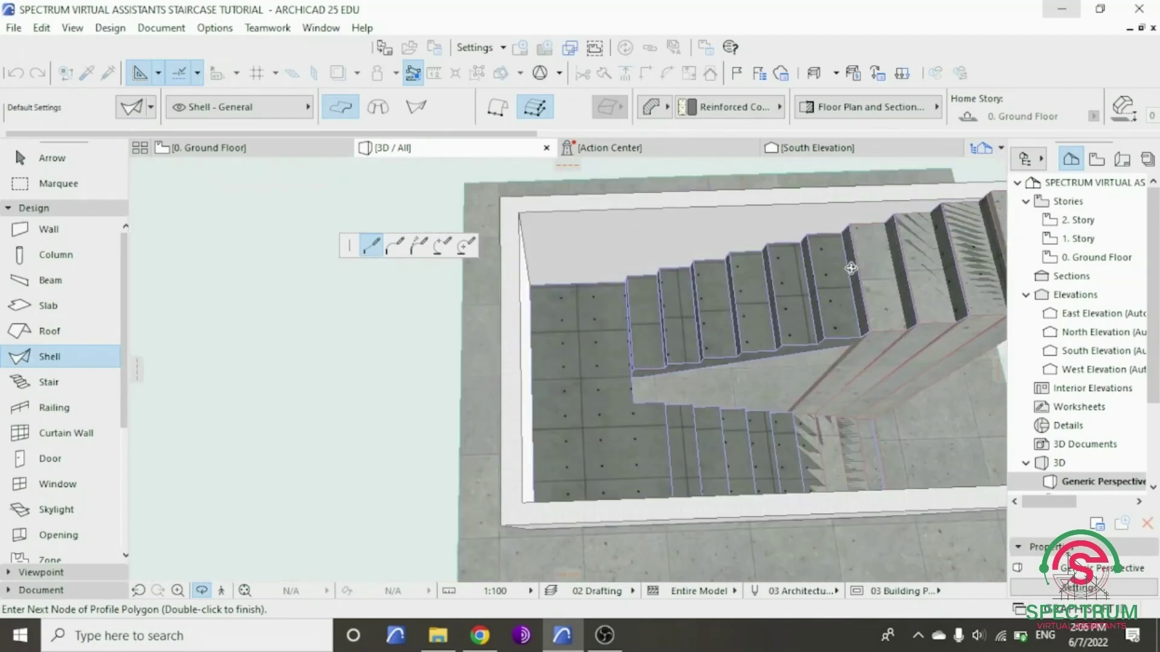
scroll(871, 285, up, 4)
scroll(871, 284, up, 3)
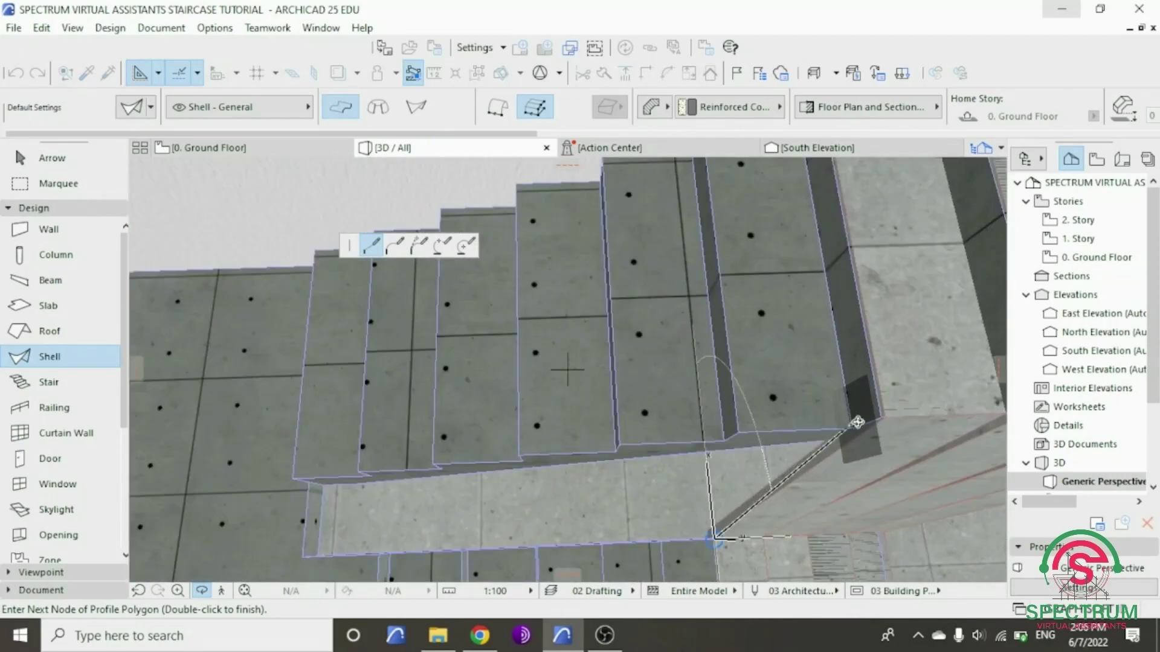
scroll(857, 422, up, 5)
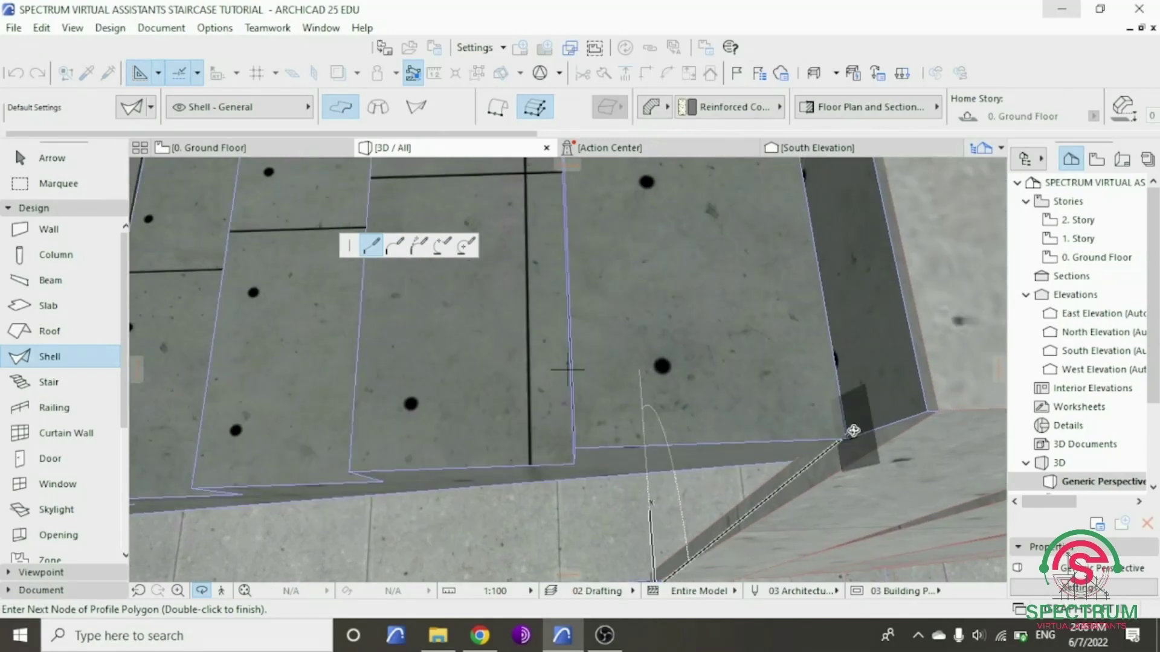
scroll(853, 430, up, 5)
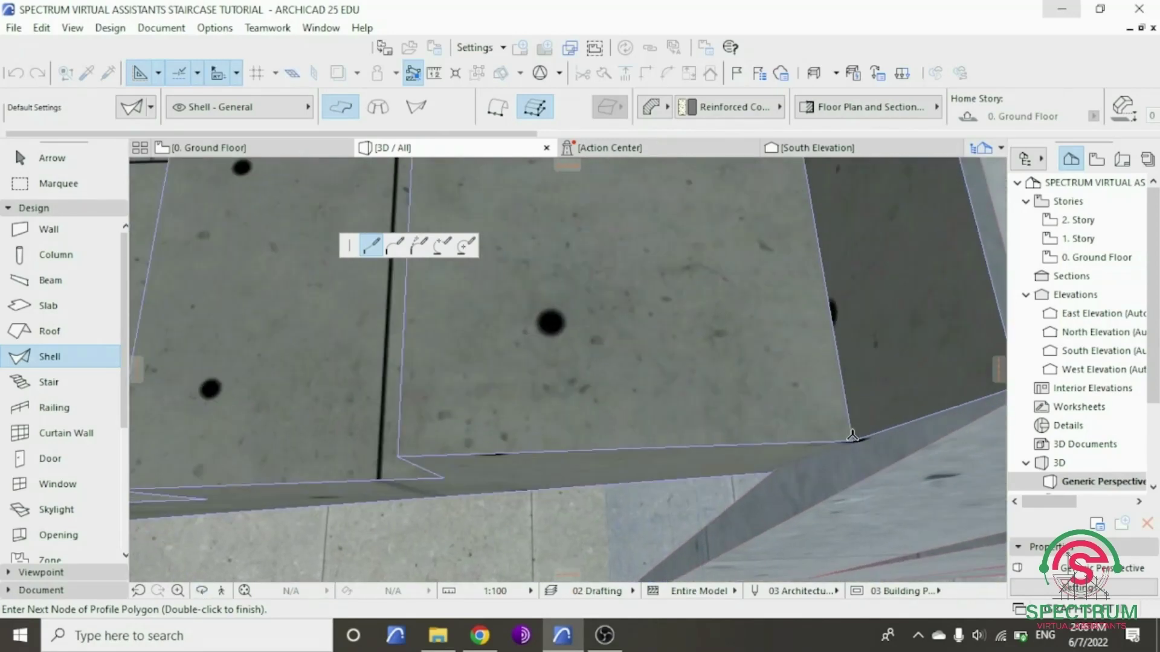
scroll(853, 442, up, 2)
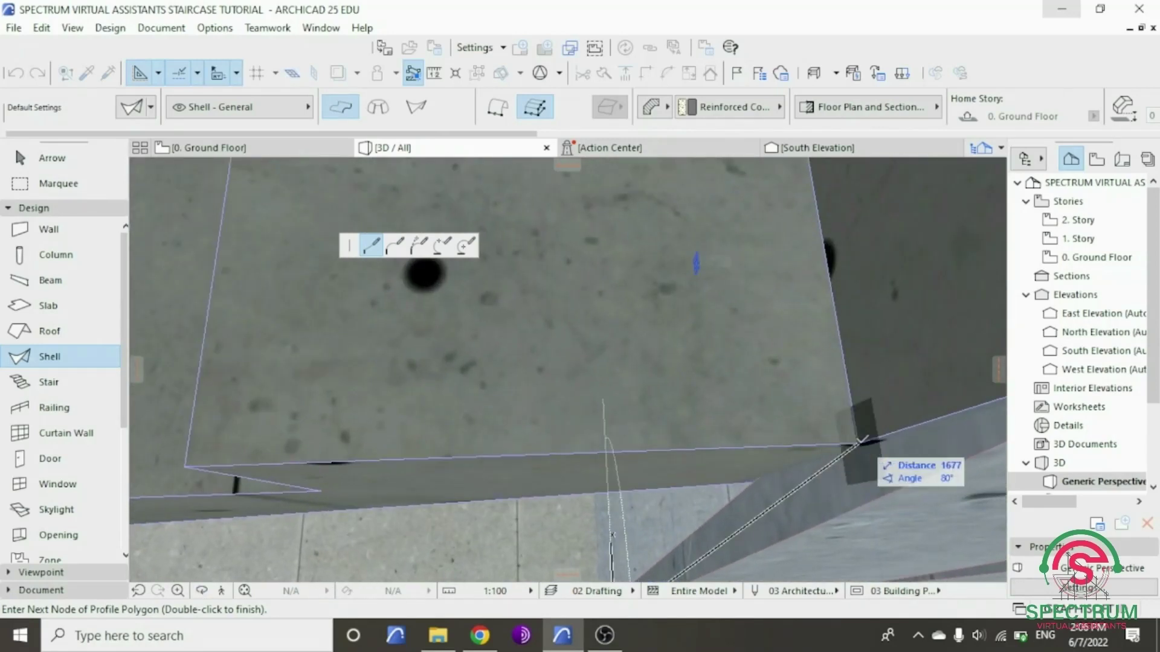
click(858, 442)
- Finish the profile 1000 mm along the matching upper tread's edge at the wall and extrude it with distance 300 mm
scroll(849, 462, down, 8)
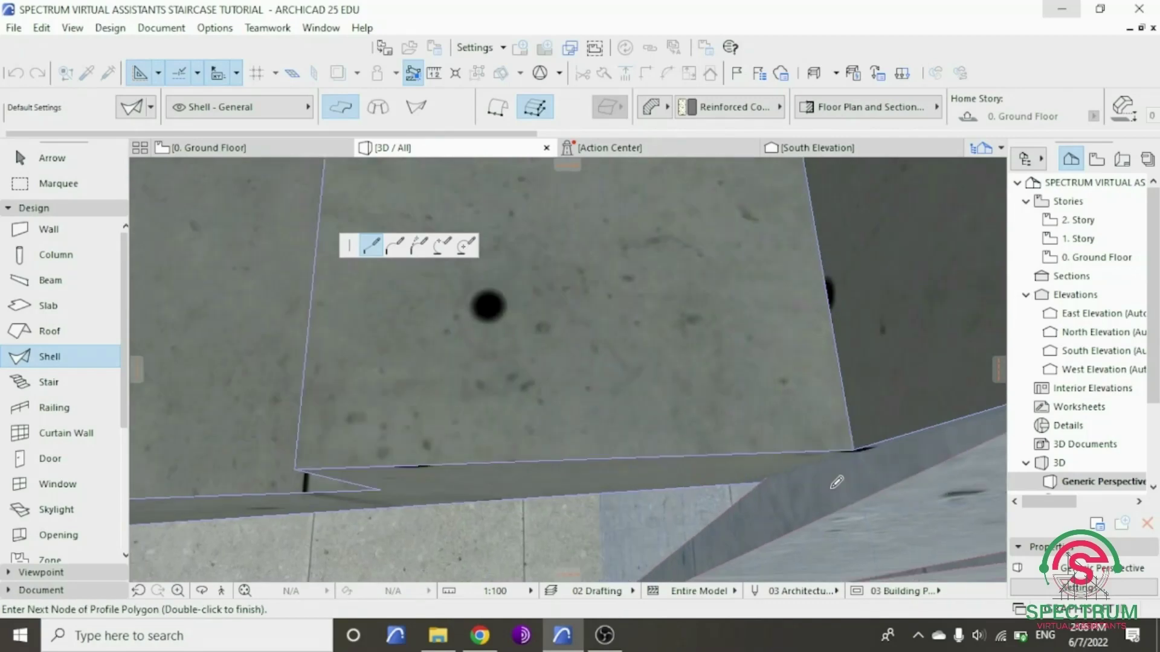
scroll(839, 485, down, 5)
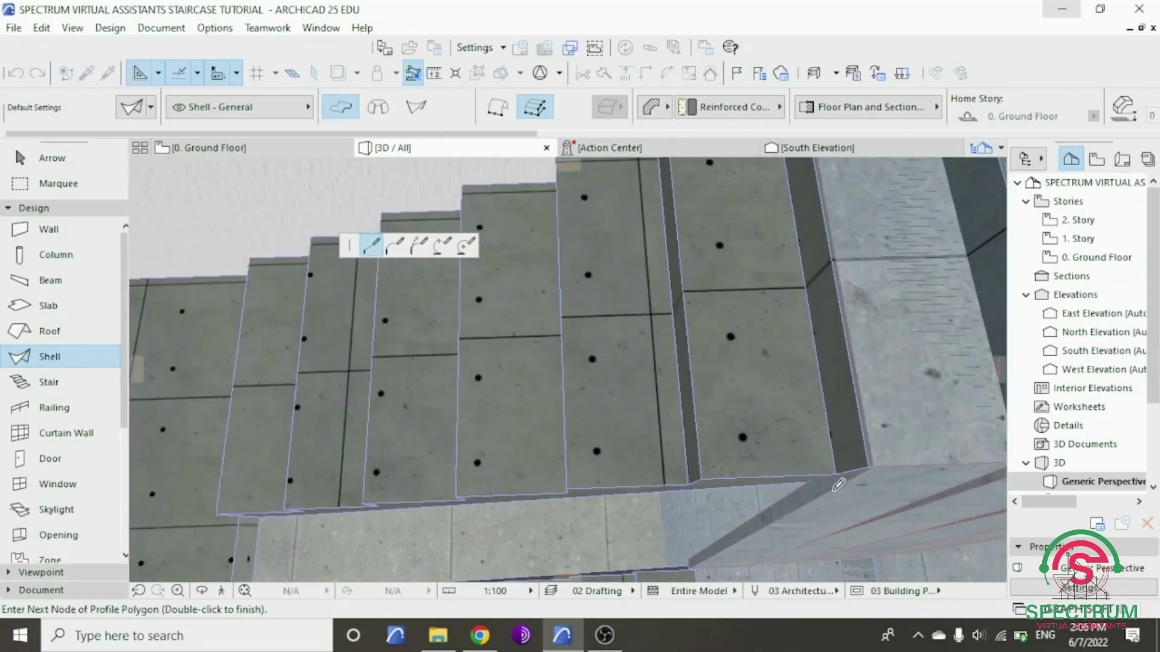
scroll(789, 219, up, 10)
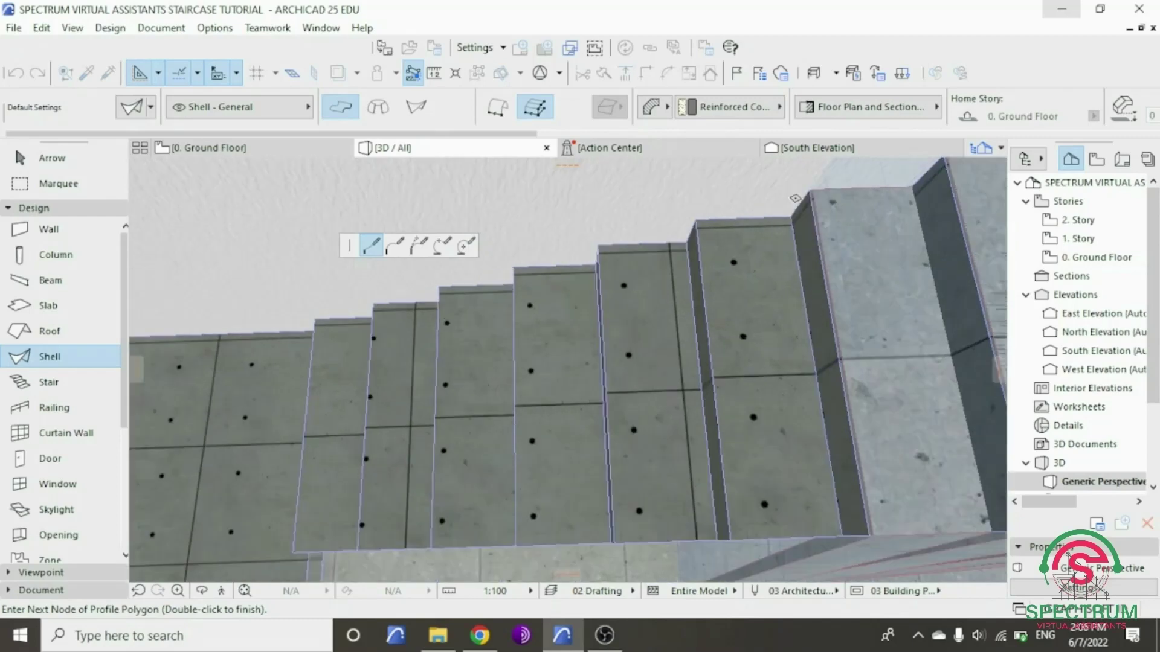
scroll(787, 220, down, 3)
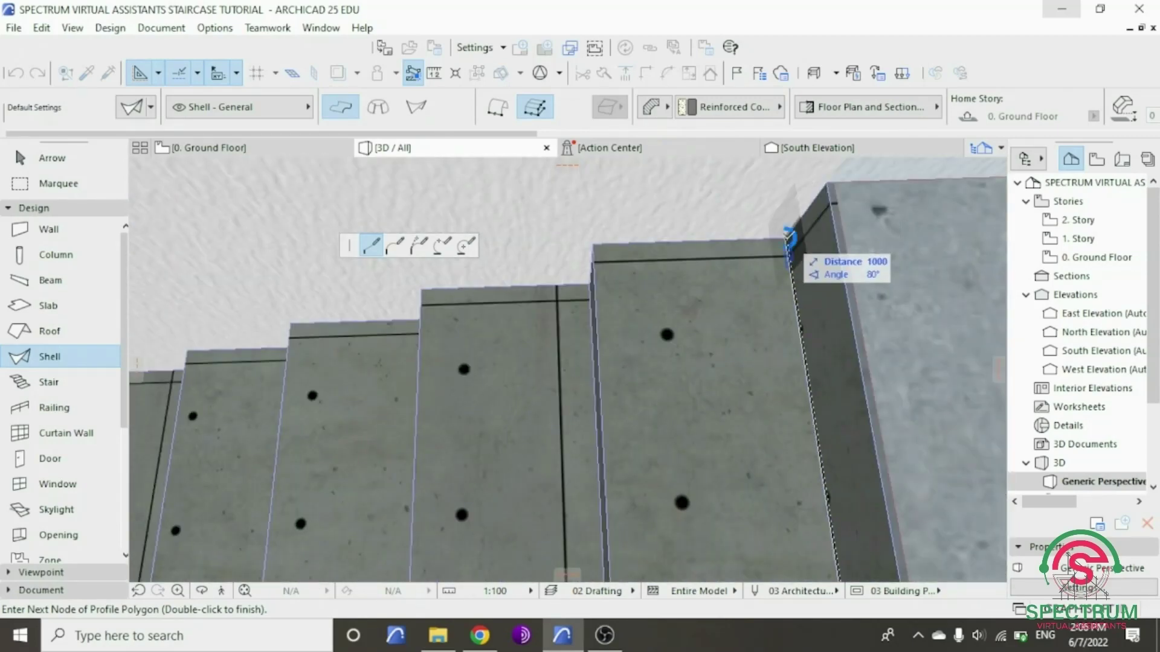
click(785, 238)
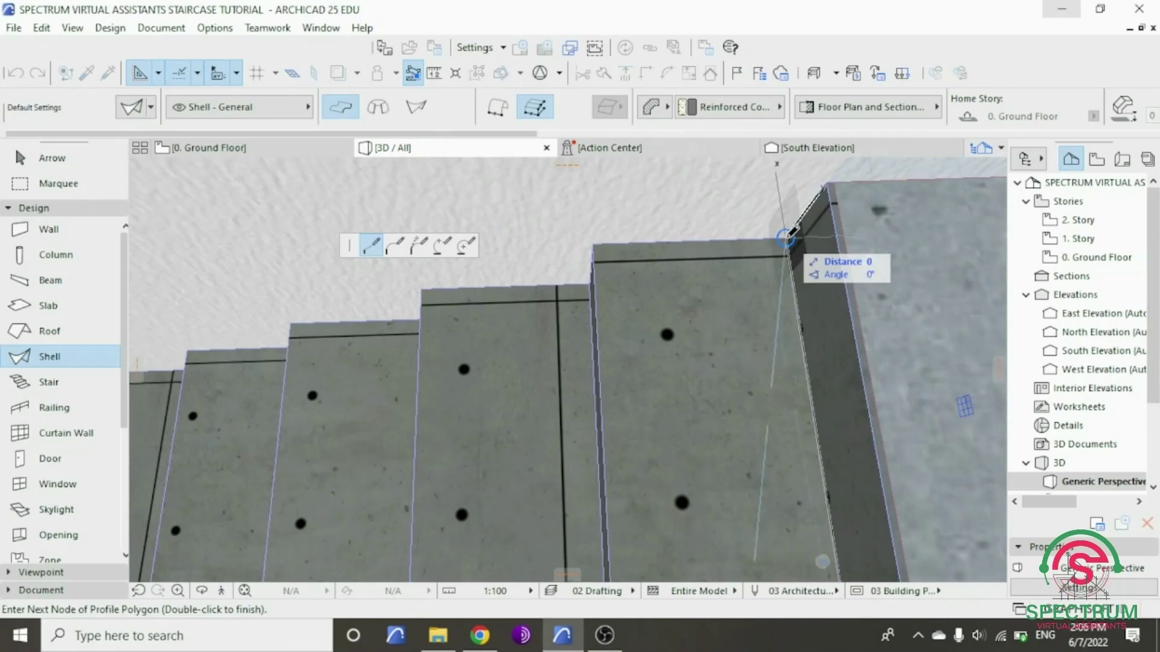
double_click(787, 235)
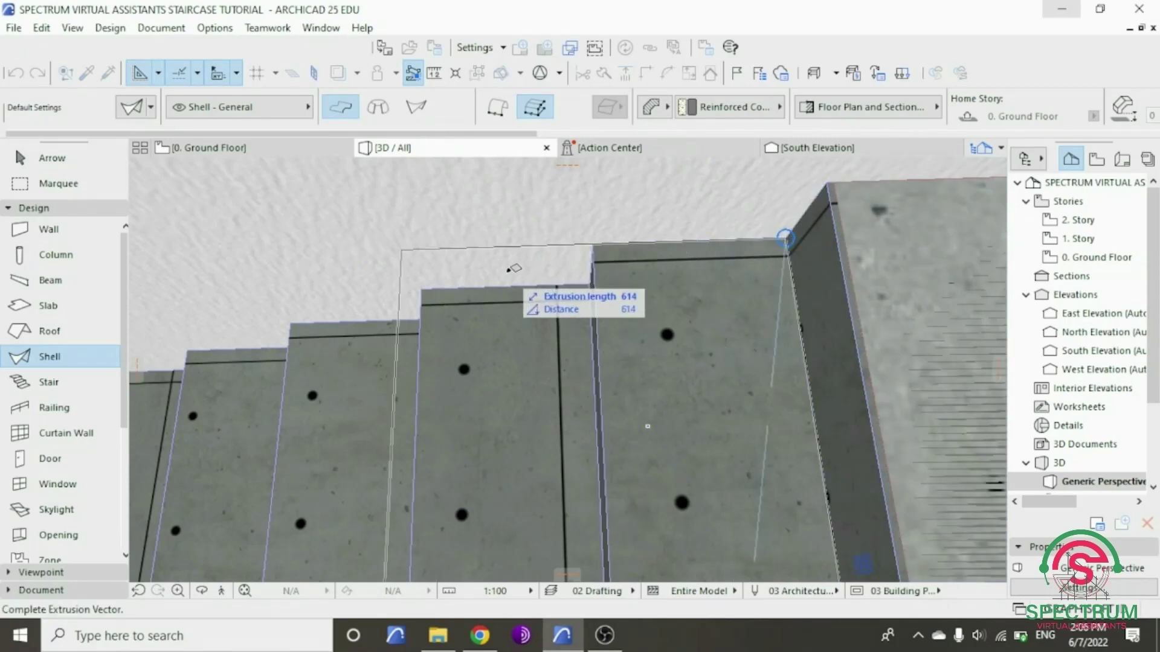
key(Tab)
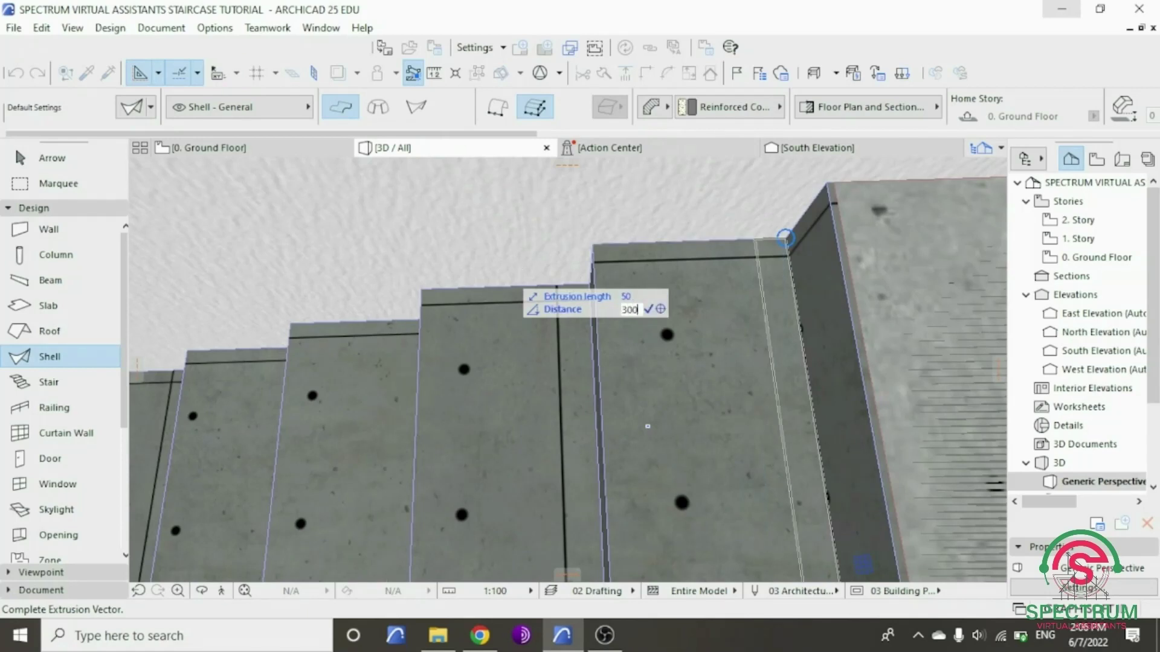
text(300)
key(Return)
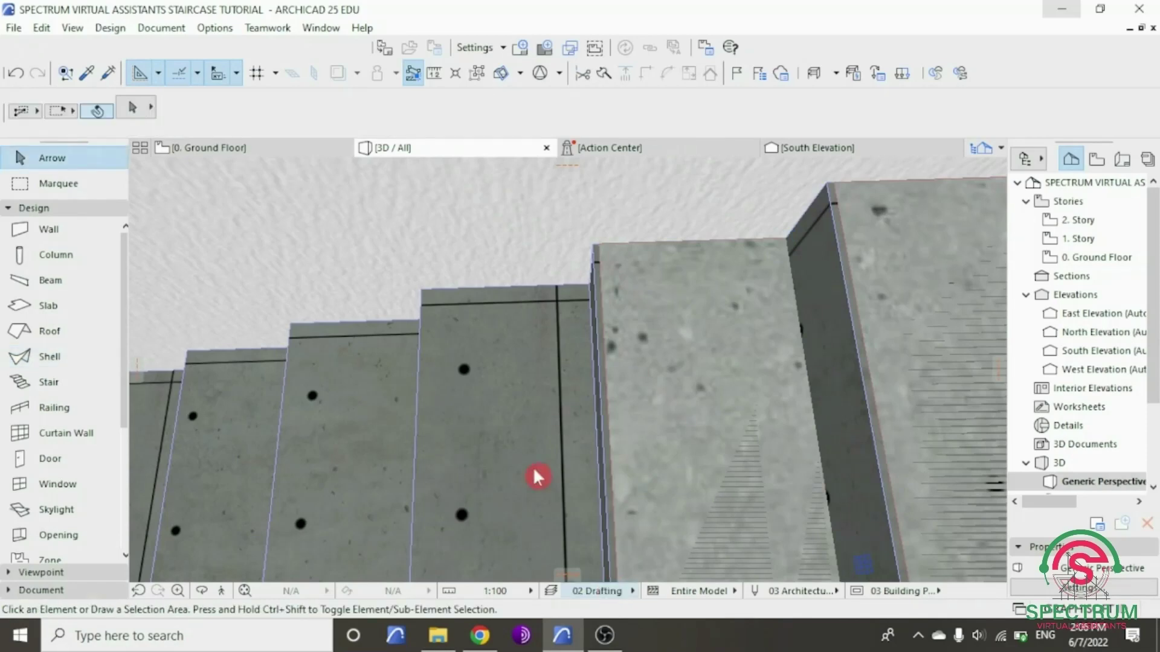
- Select the fifth concrete shell and set its thickness in its selection settings to match the other shells
shift+middle_drag(536, 474, 550, 496)
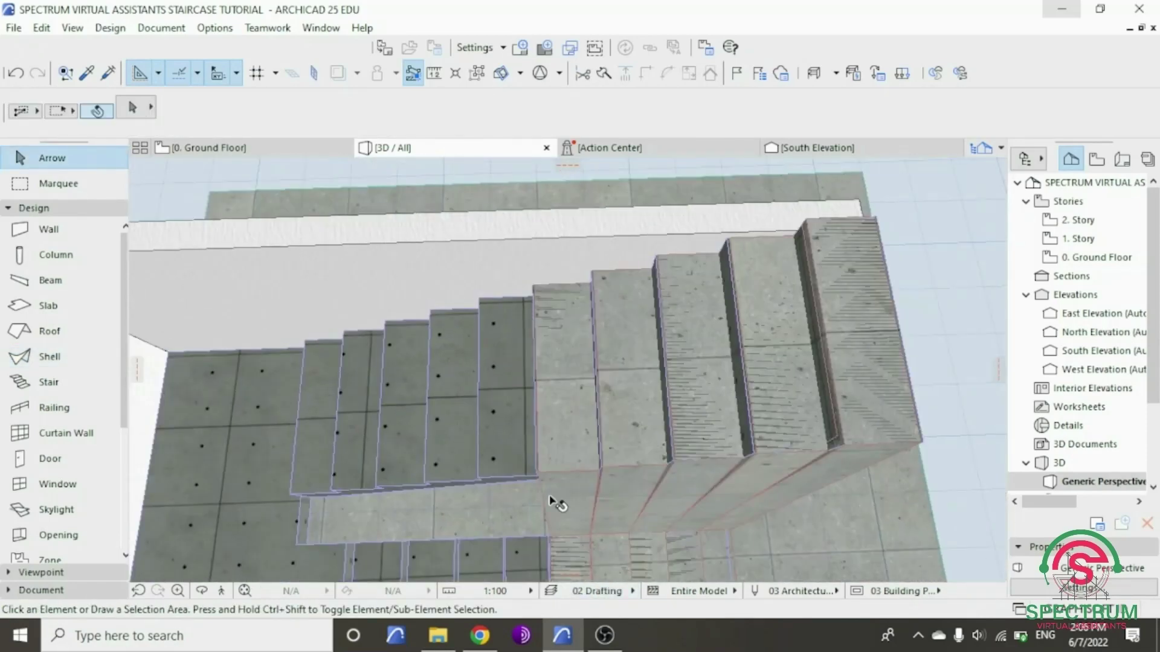
click(561, 500)
right_click(889, 193)
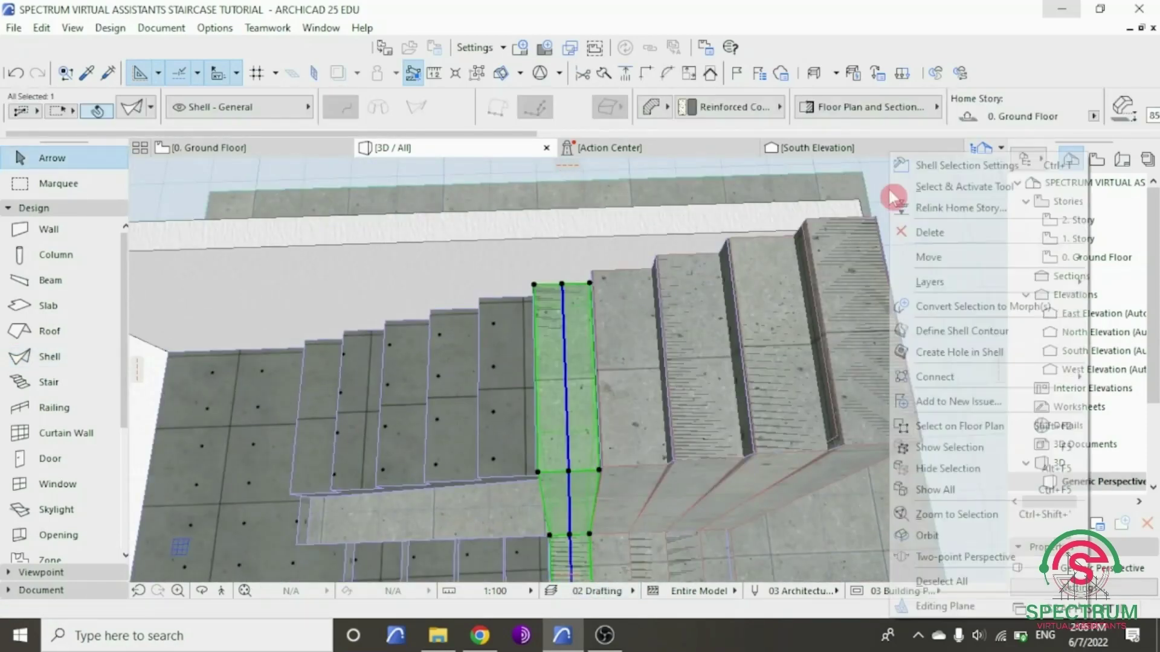
click(942, 168)
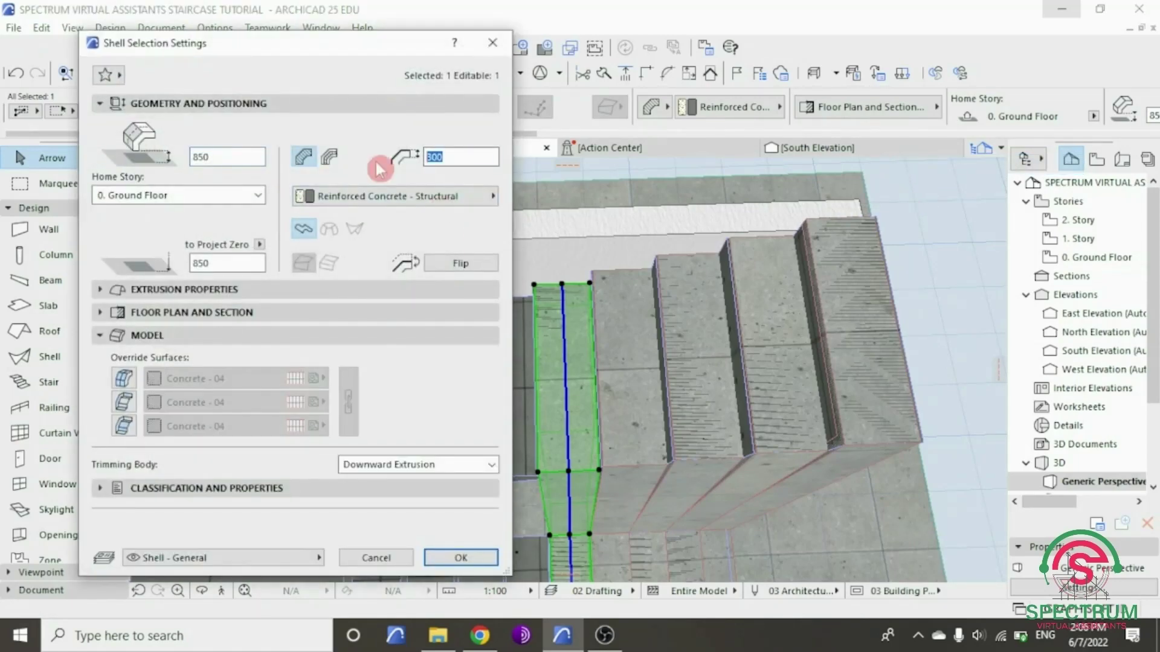
key(Return)
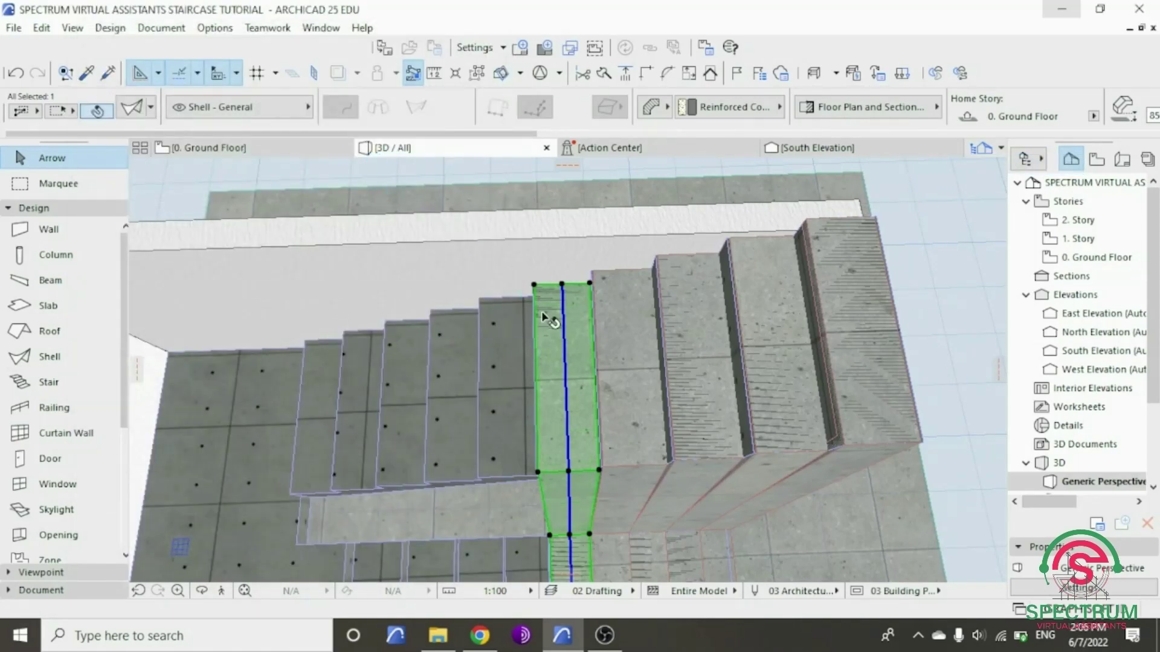
- Examine the five concrete shells and the remaining bare treads of both flights from several angles
click(200, 592)
drag(253, 422, 811, 406)
drag(434, 372, 748, 425)
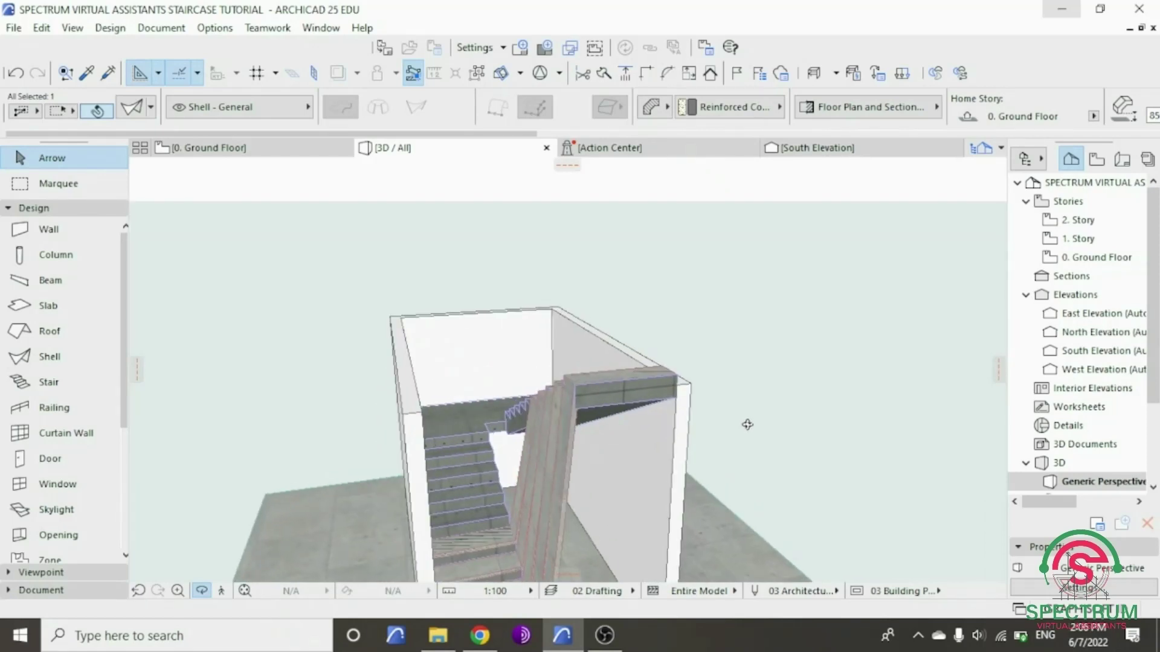
scroll(536, 453, up, 5)
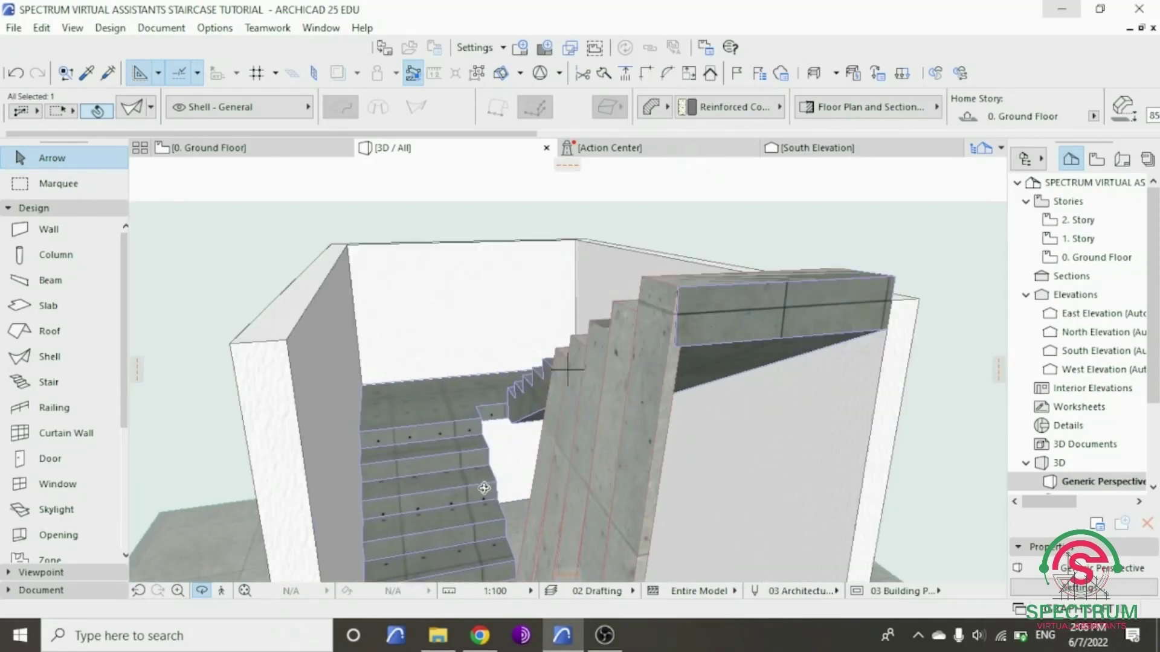
drag(484, 488, 511, 356)
scroll(513, 351, down, 3)
scroll(469, 451, up, 5)
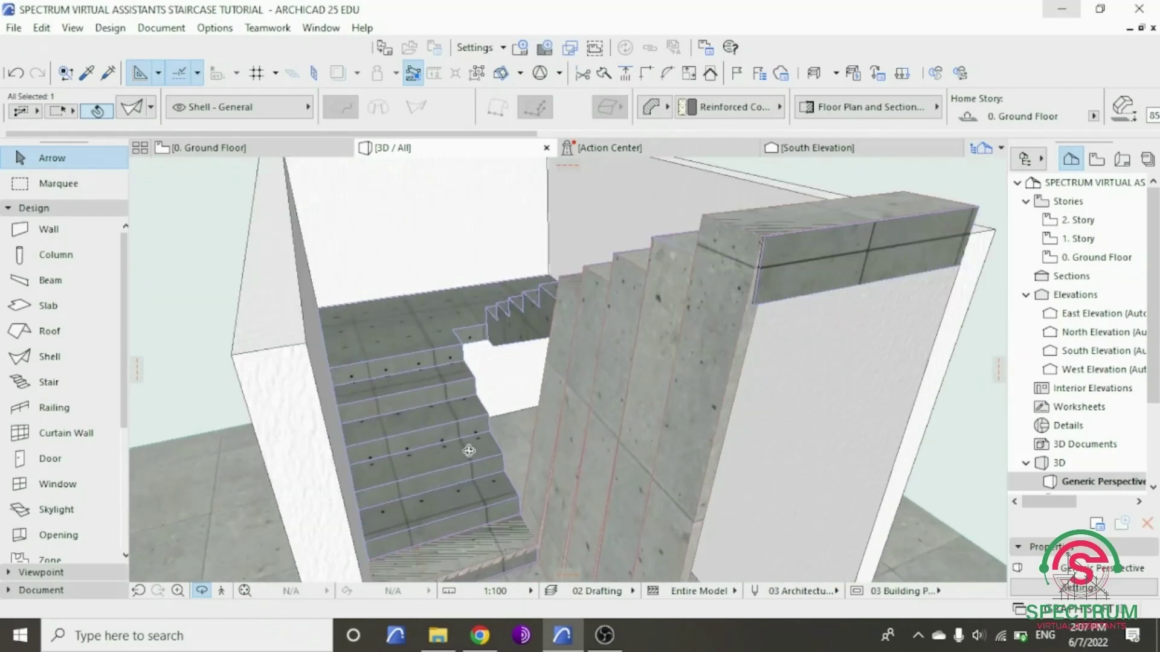
drag(469, 450, 494, 447)
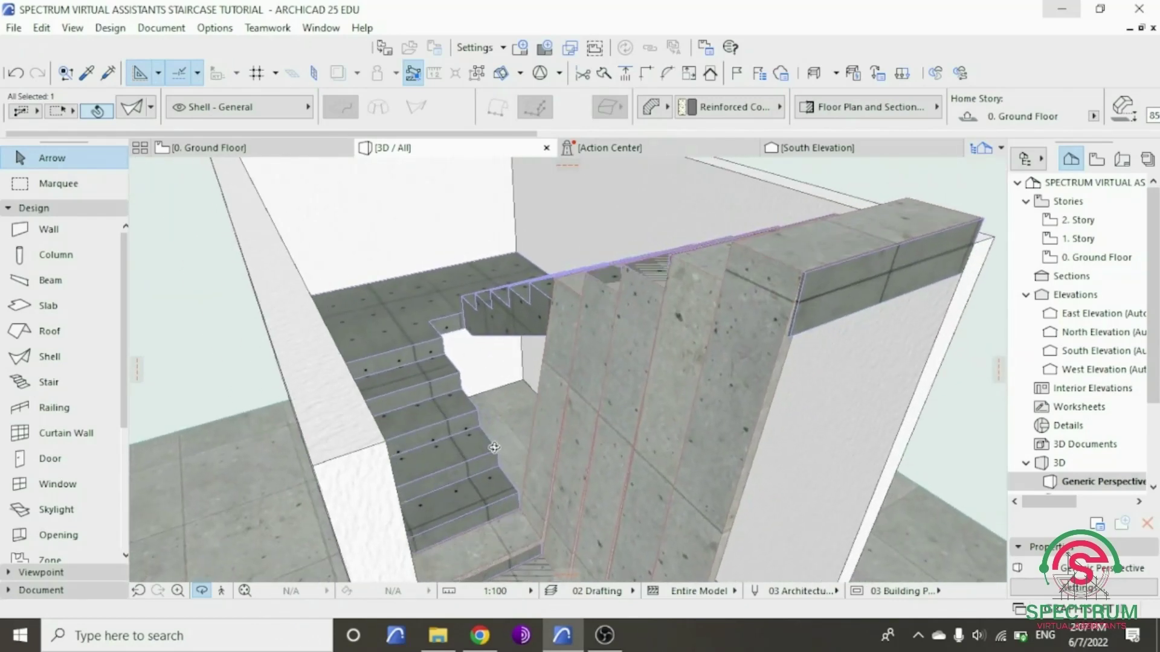
scroll(507, 487, down, 5)
drag(507, 487, 421, 421)
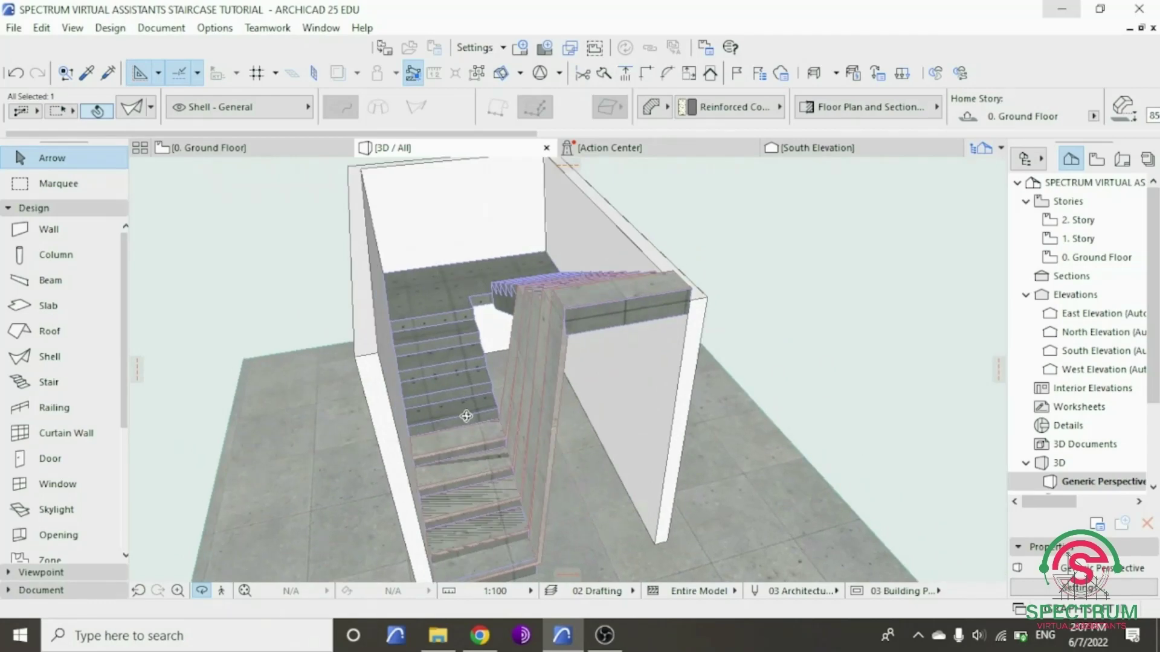
- Start the sixth shell's profile on the next bare riser of the lower flight, running along the tread's front edge from the wall to the inner corner
scroll(470, 411, up, 5)
scroll(471, 409, up, 5)
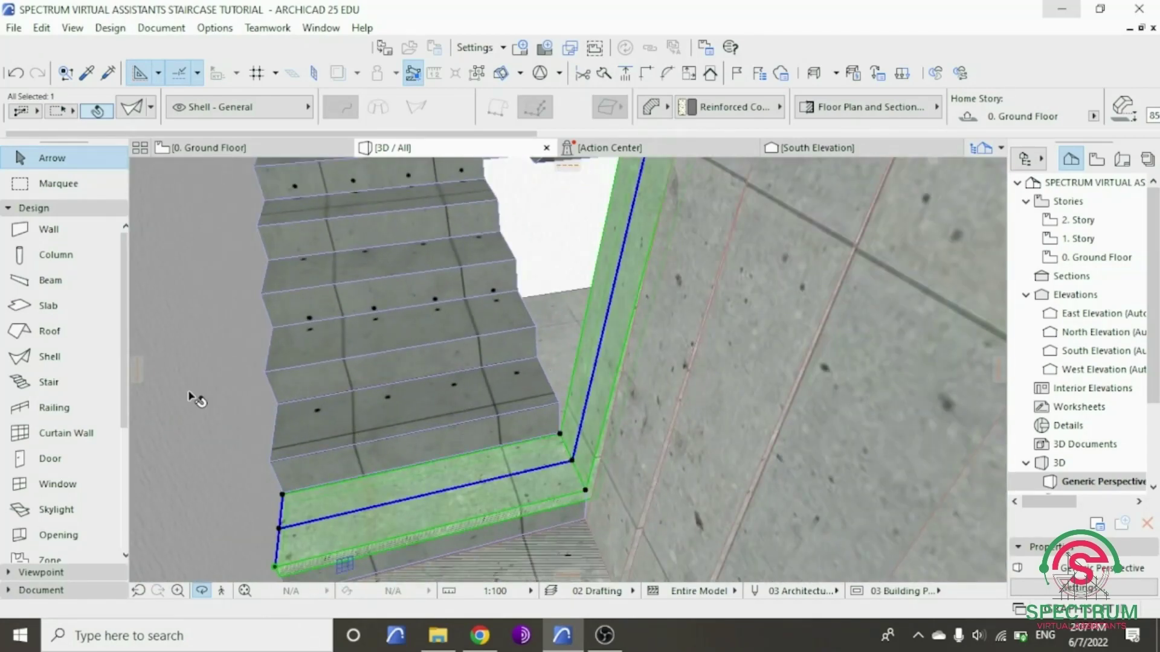
key(Escape)
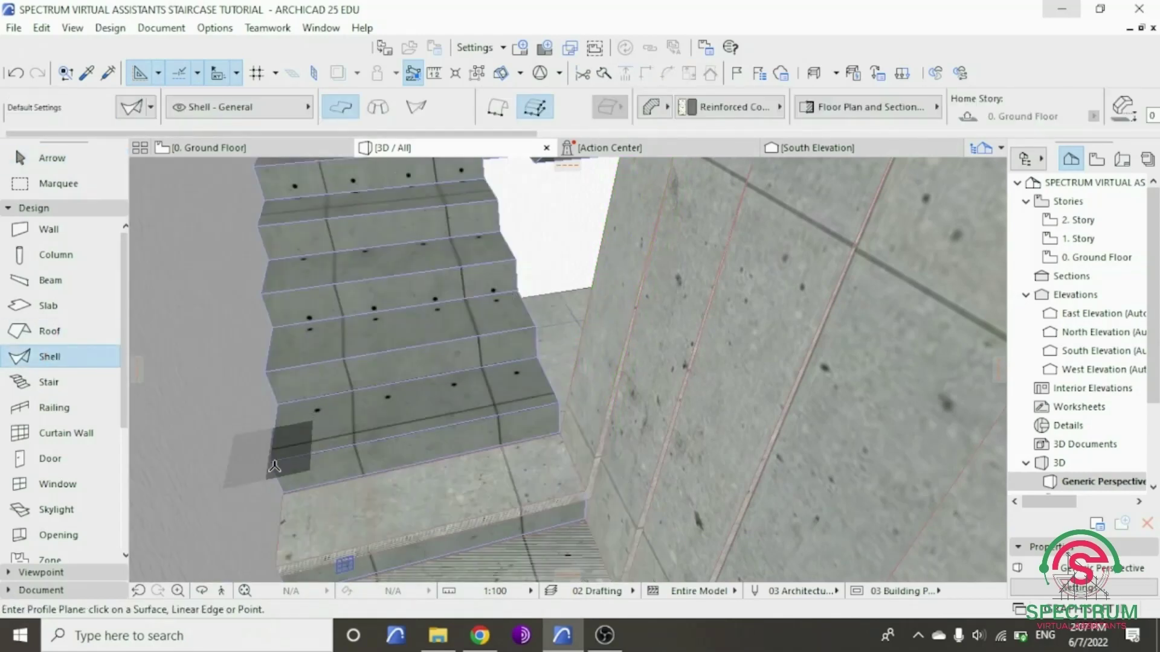
click(371, 455)
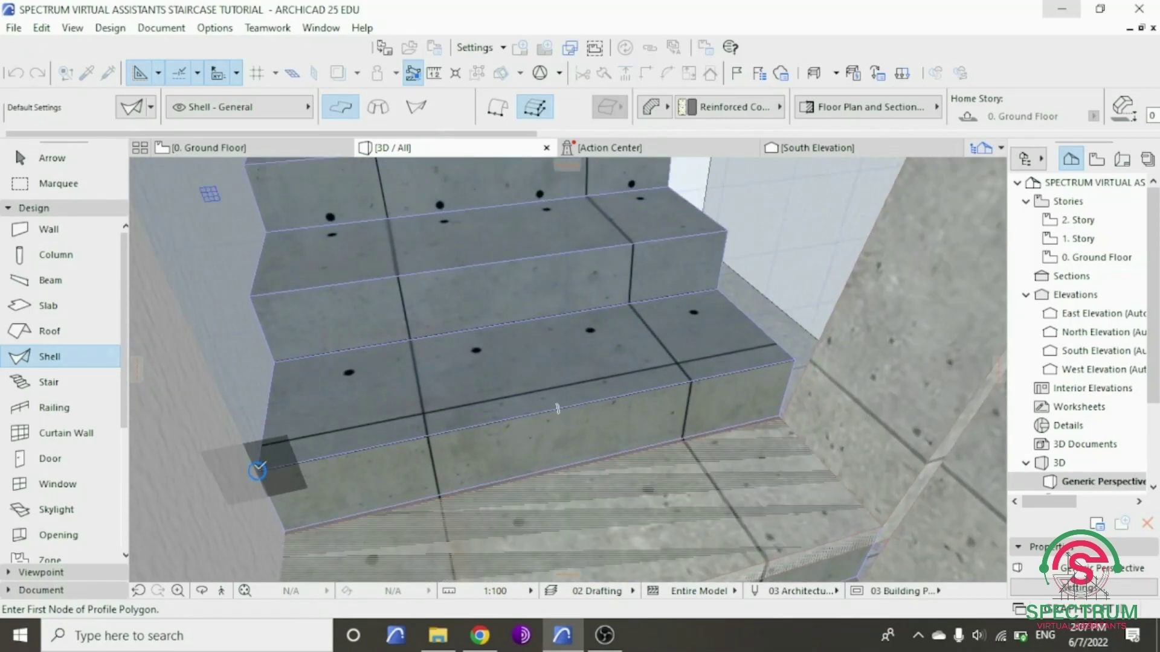
click(257, 470)
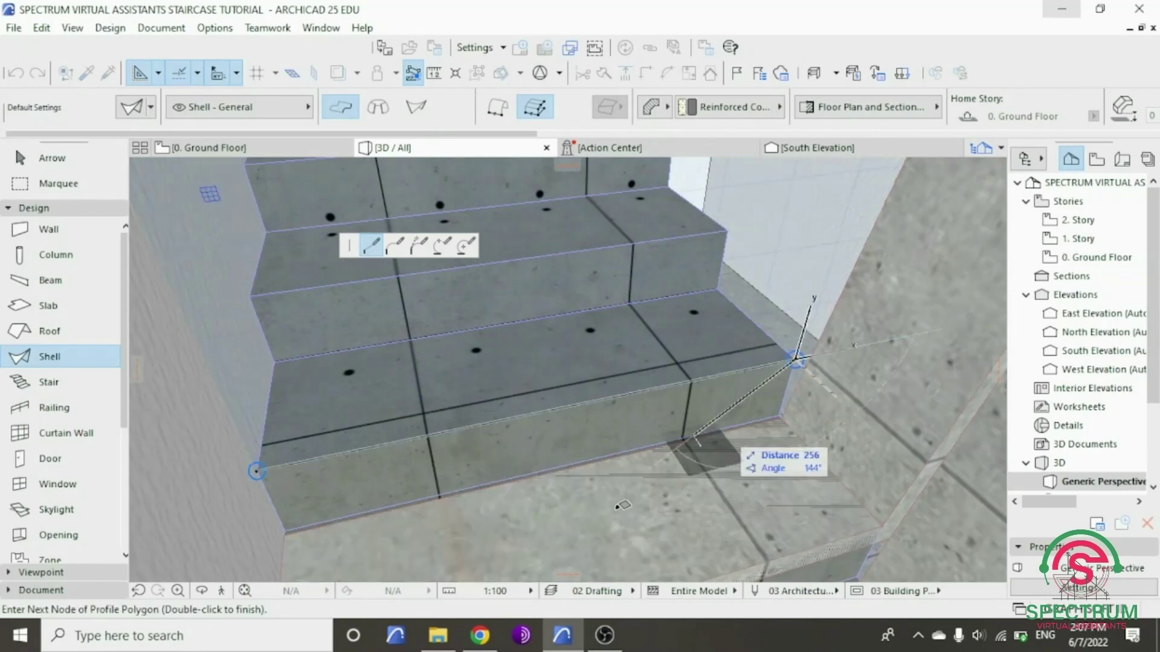
- Continue the sixth shell's profile about 1383 mm up to the inner corner of the matching tread in the upper flight
scroll(617, 513, up, 6)
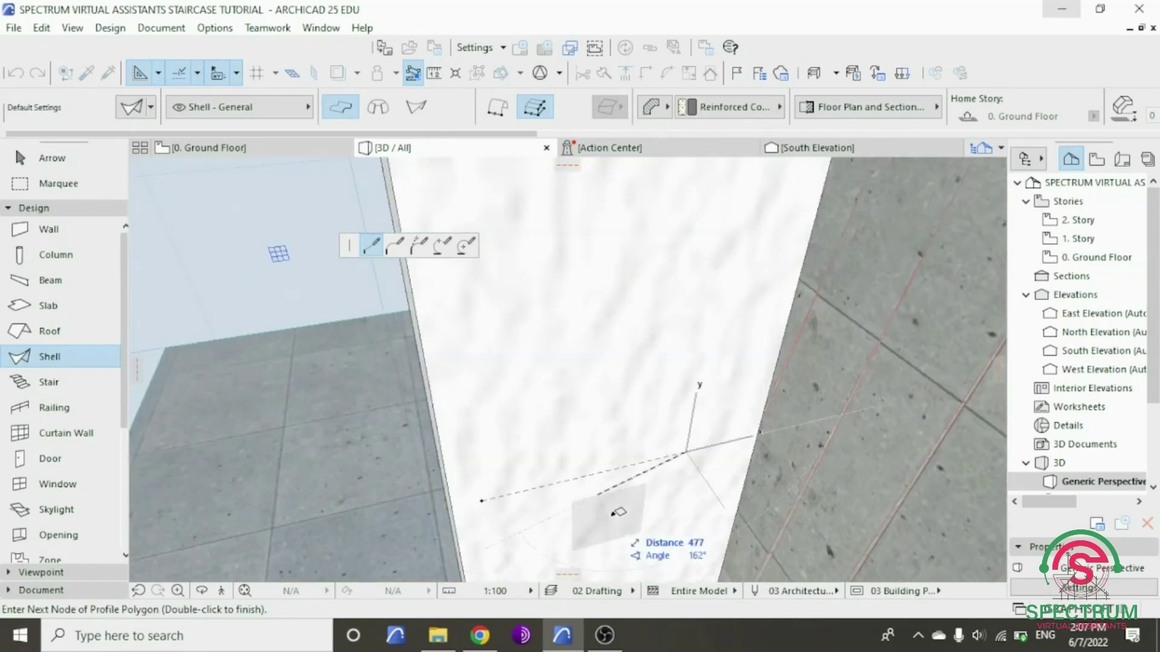
scroll(622, 507, down, 6)
scroll(686, 470, up, 3)
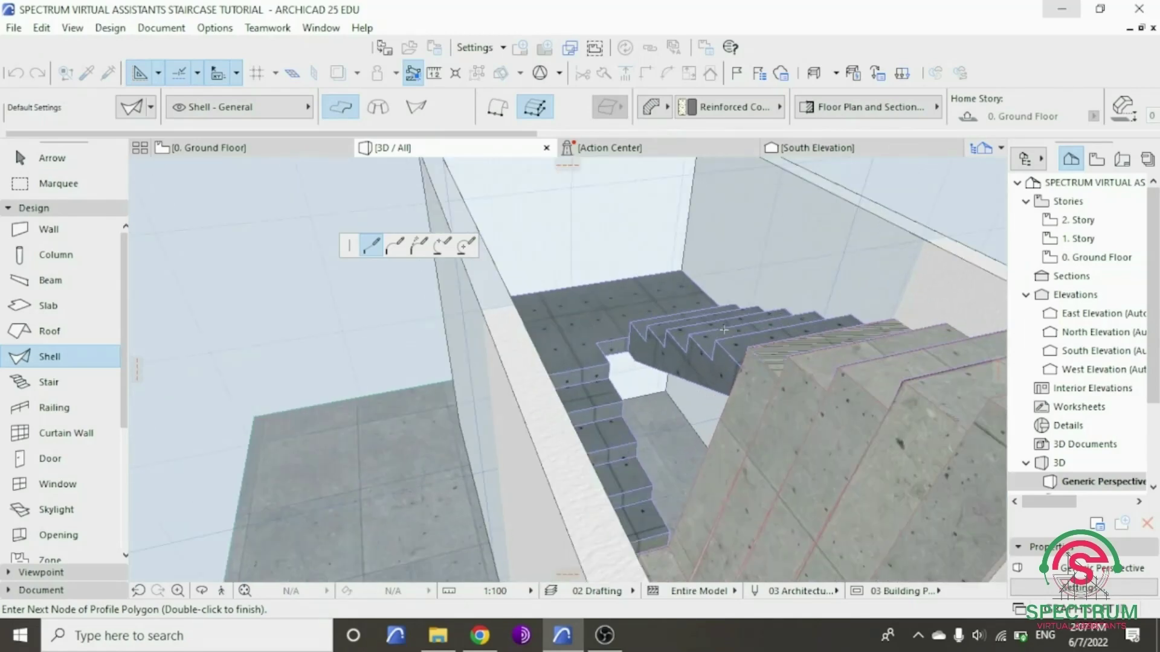
click(202, 594)
drag(462, 422, 769, 451)
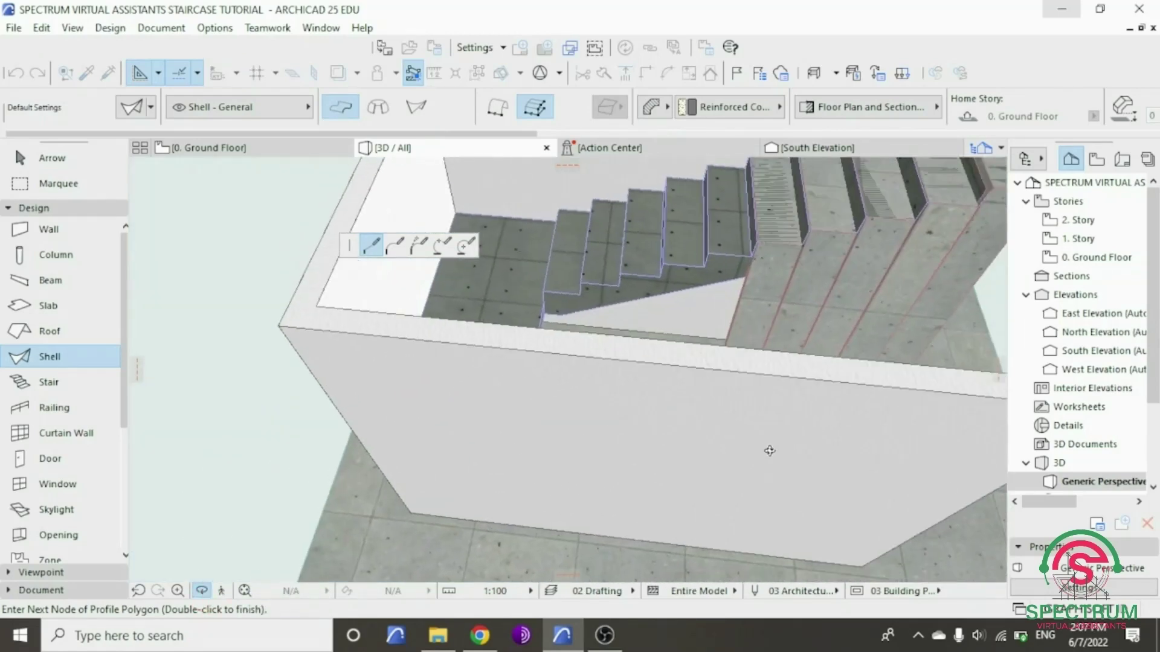
scroll(843, 517, down, 3)
scroll(738, 272, up, 8)
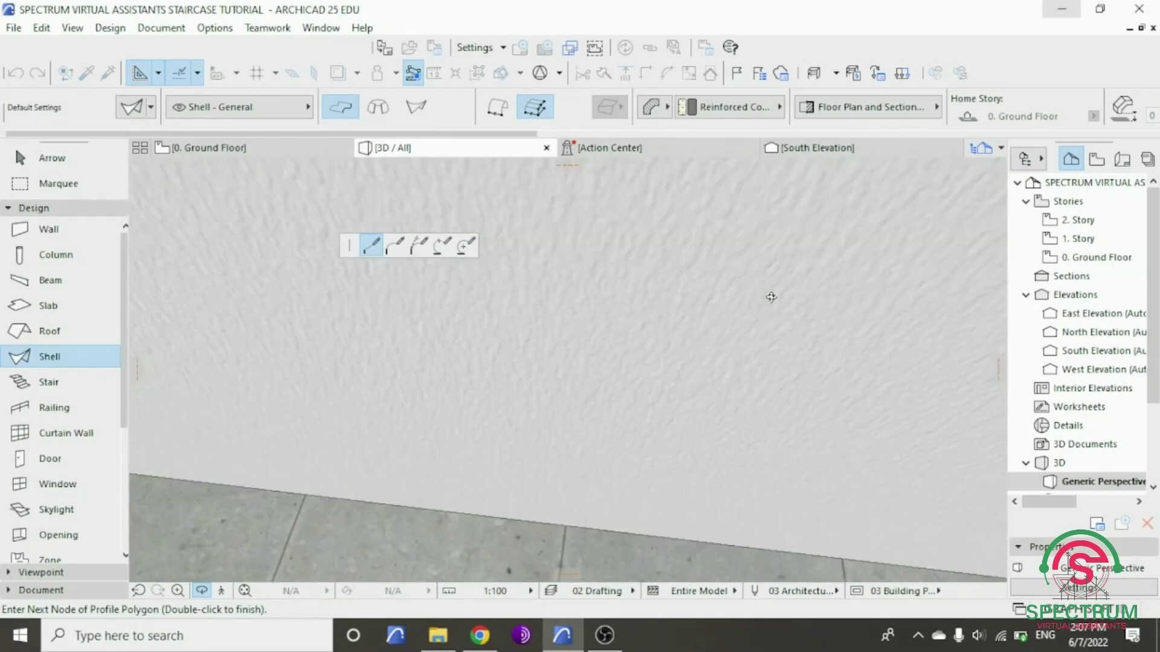
scroll(771, 297, down, 4)
scroll(772, 309, up, 4)
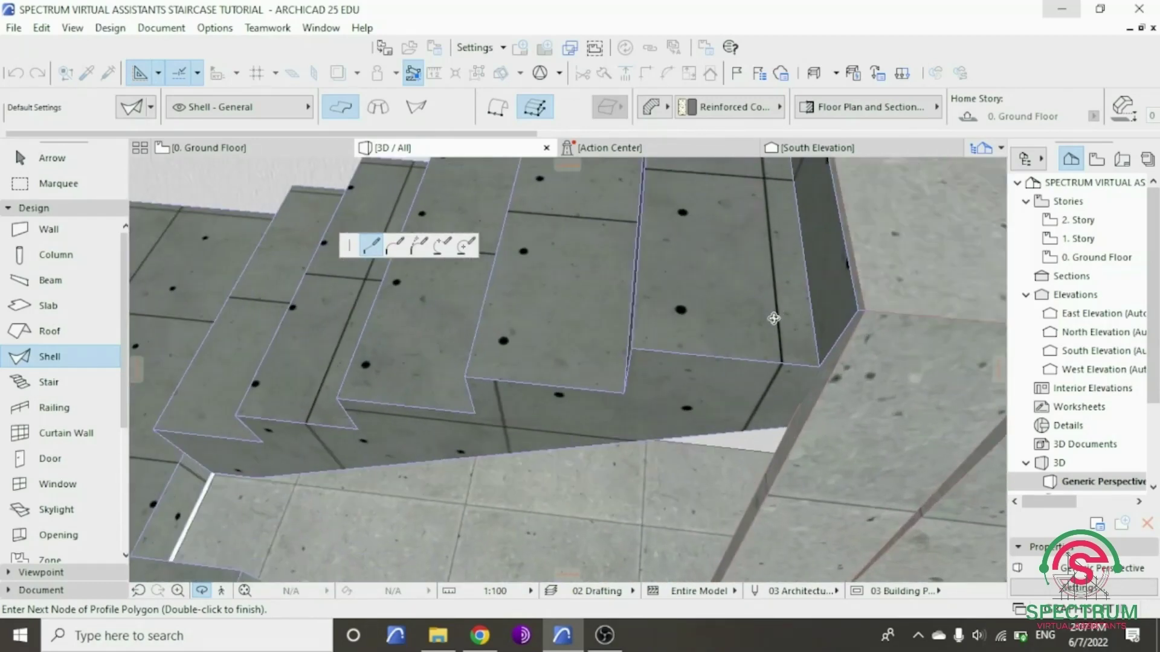
scroll(822, 354, up, 3)
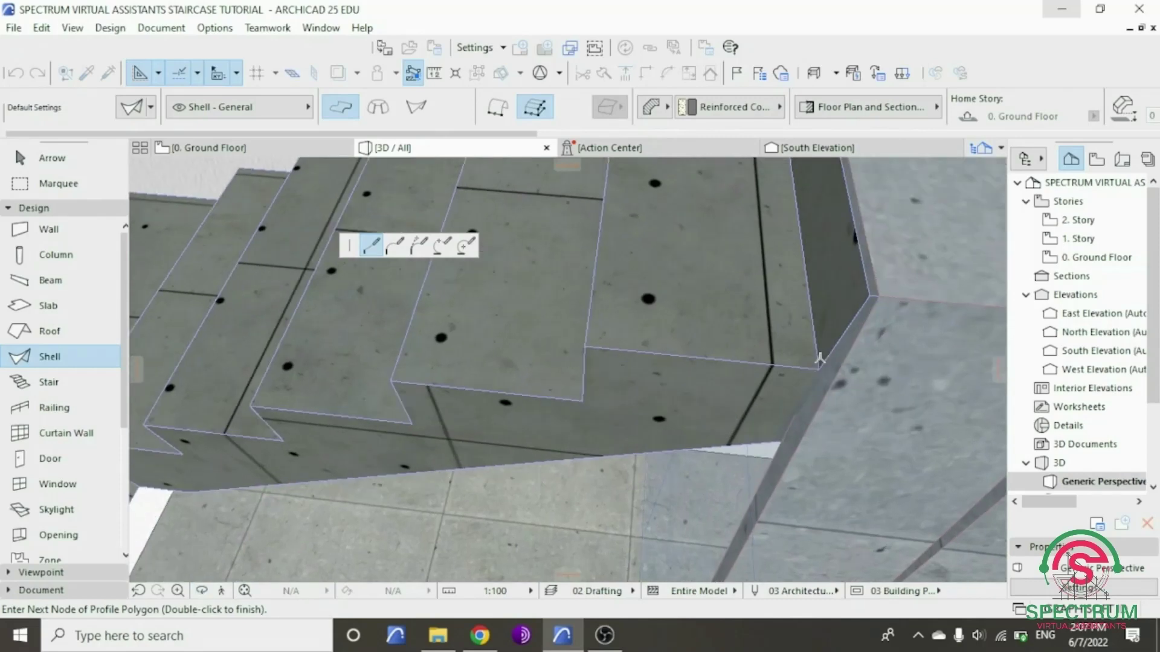
scroll(820, 359, up, 2)
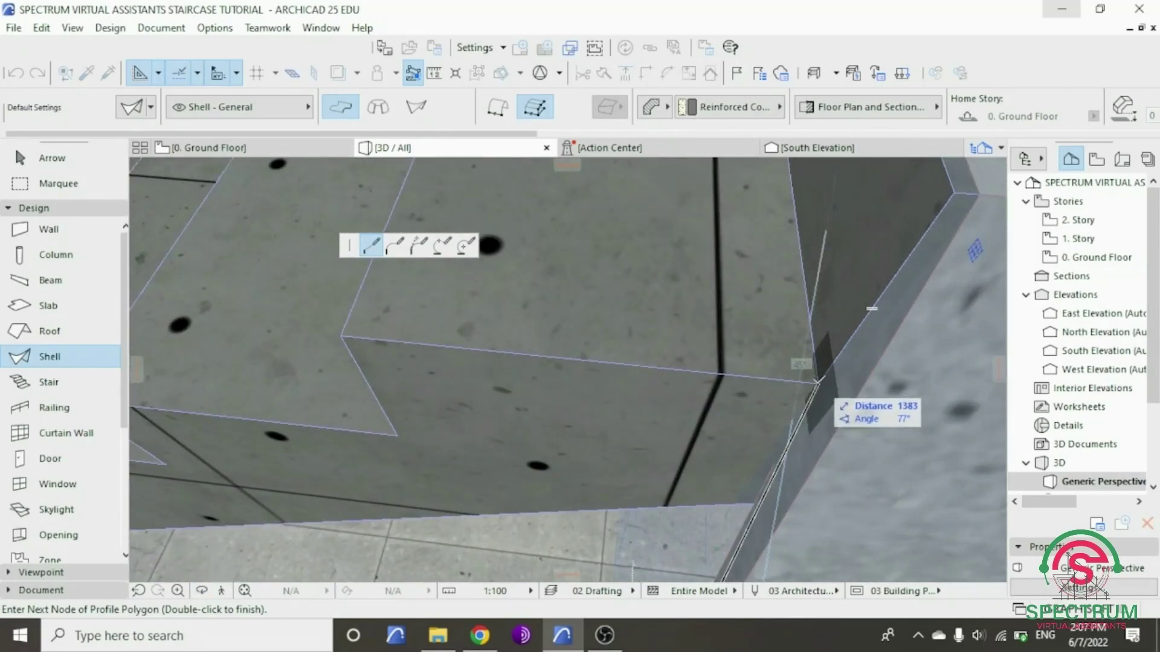
scroll(818, 381, up, 3)
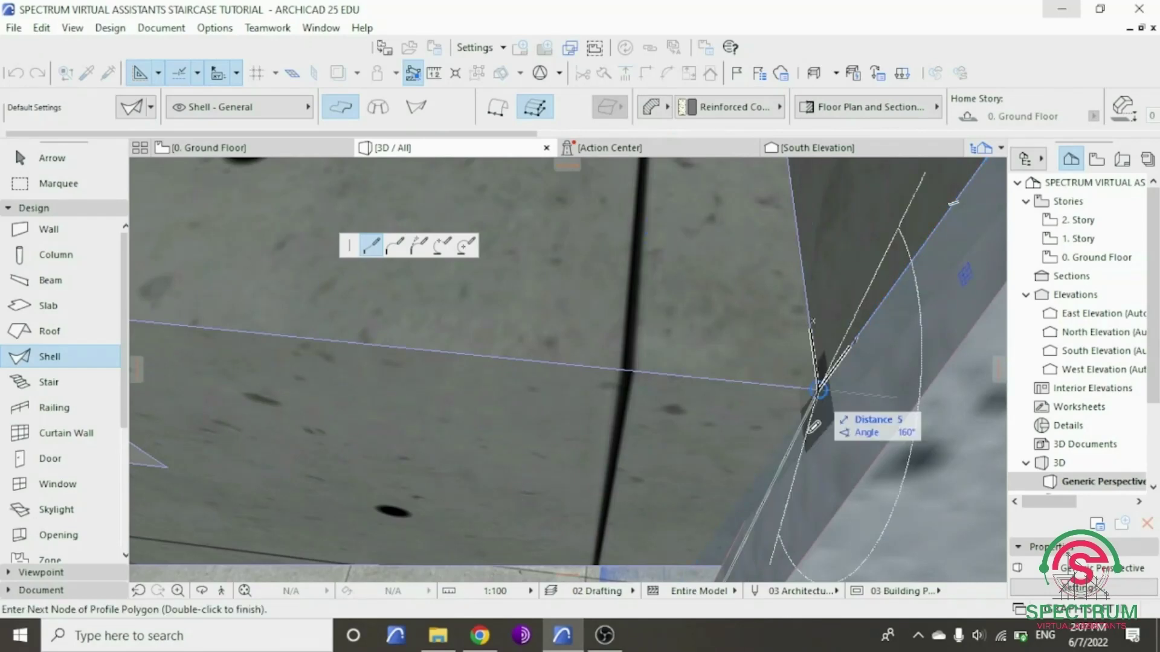
- Finish the sixth profile 1000 mm along the upper tread's edge at the wall and extrude it with distance 300 mm
scroll(819, 390, down, 5)
scroll(809, 437, down, 5)
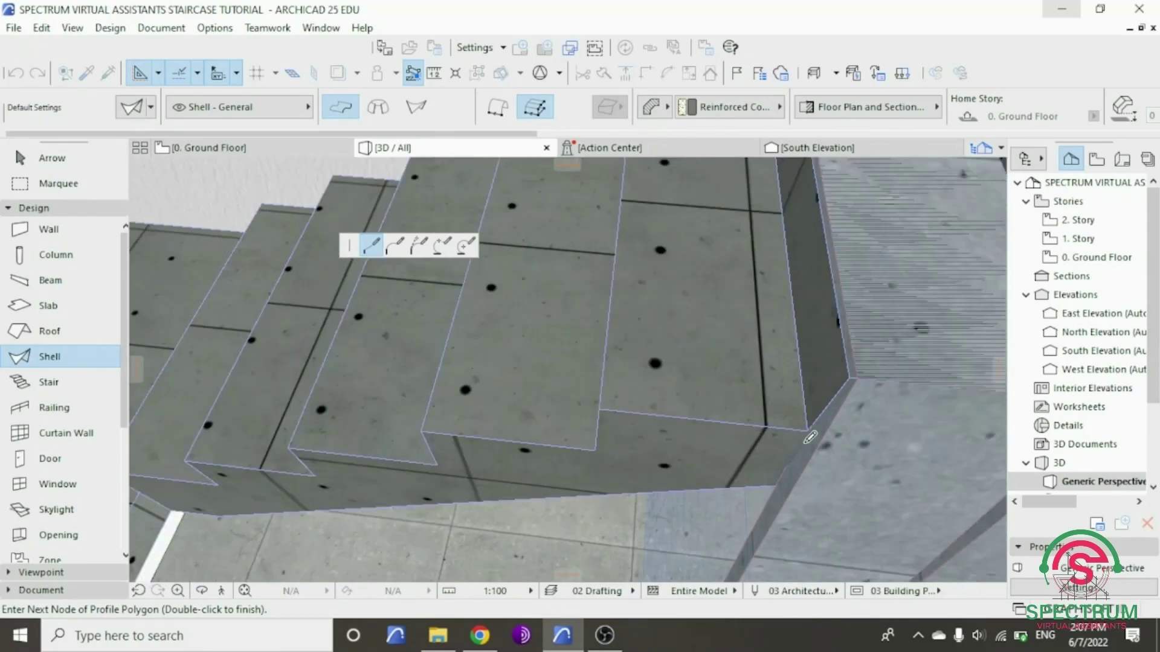
scroll(807, 437, up, 10)
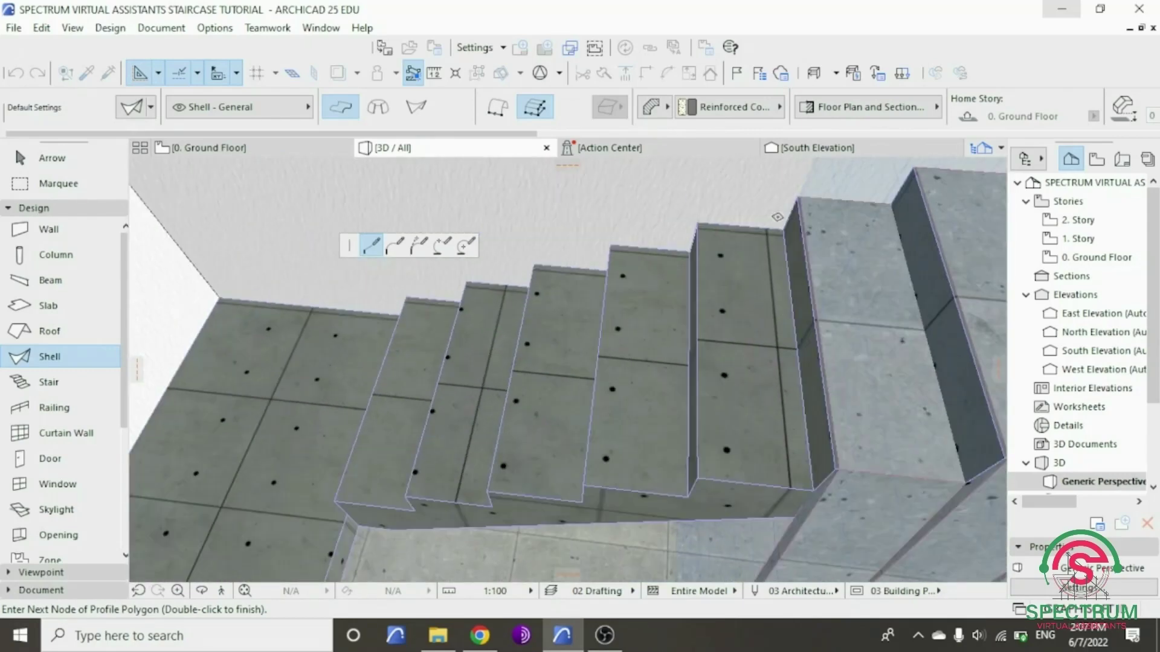
scroll(797, 260, down, 3)
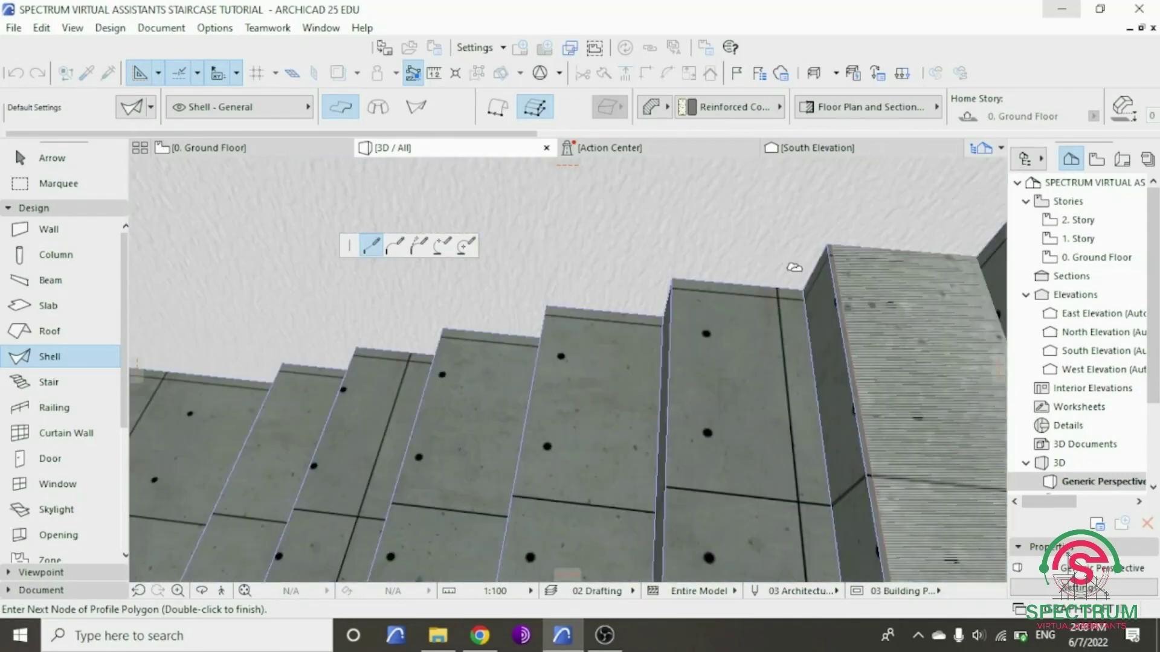
click(801, 288)
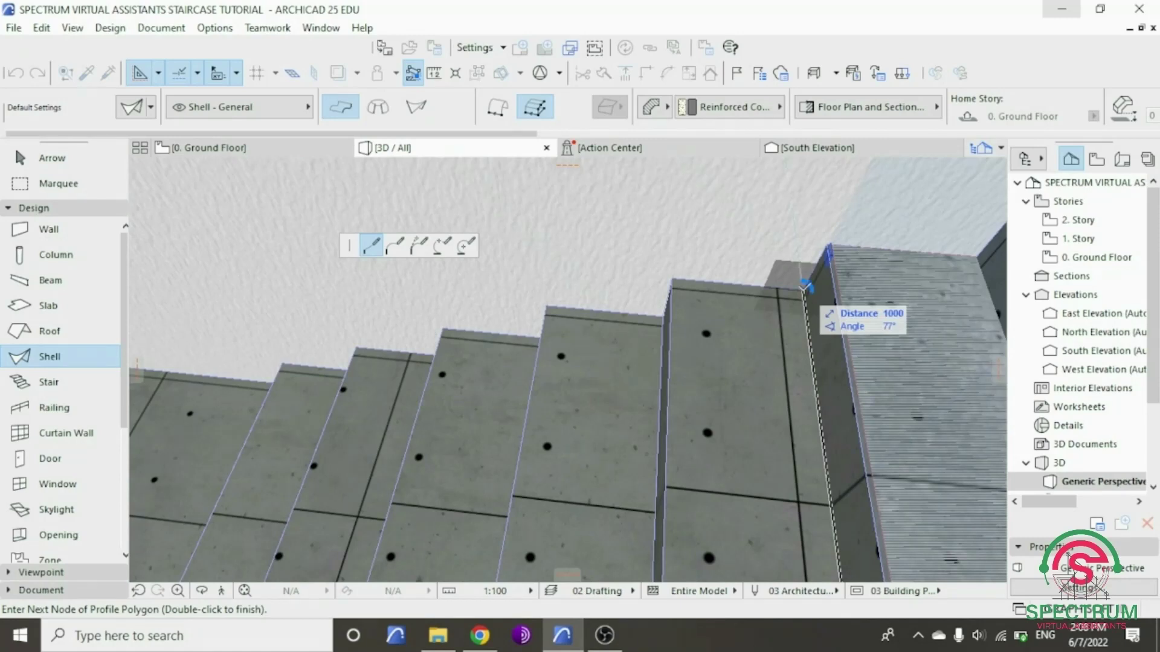
double_click(802, 290)
double_click(804, 288)
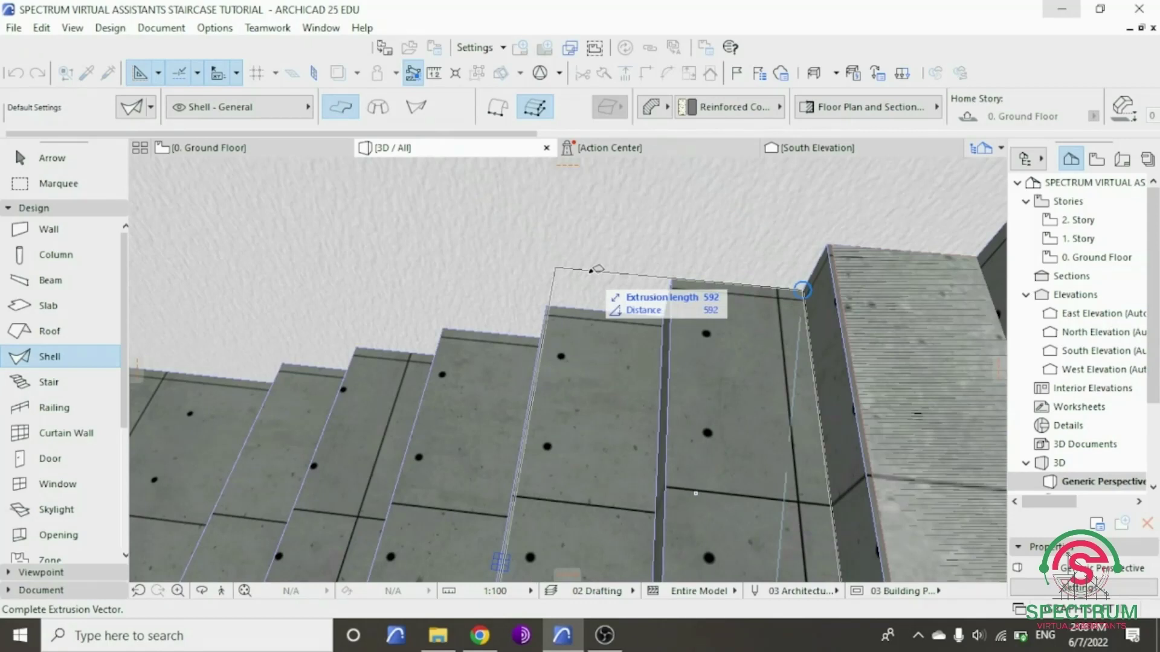
key(Tab)
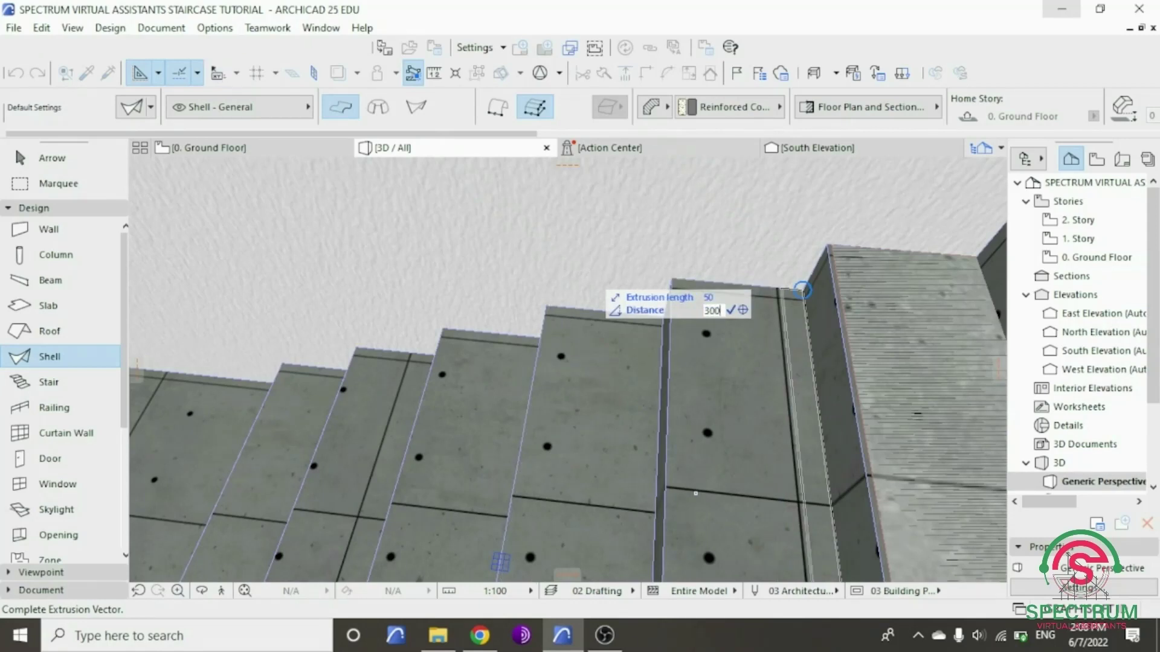
key(Return)
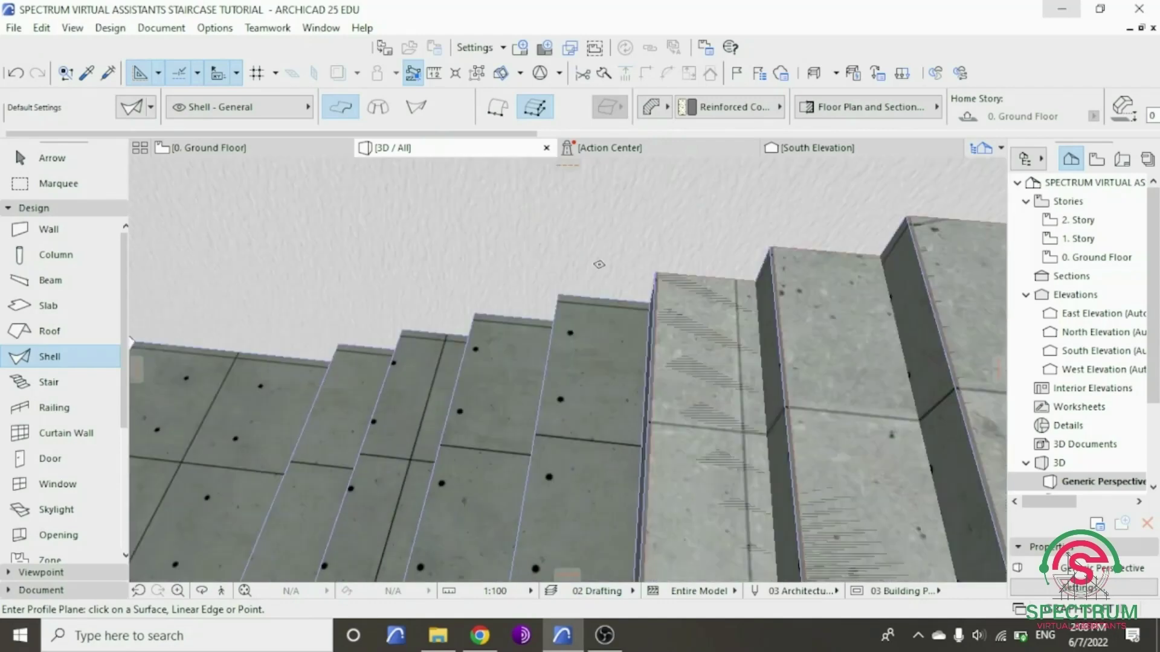
- Select the sixth concrete shell and set its thickness to 50 mm in its selection settings
scroll(599, 265, down, 5)
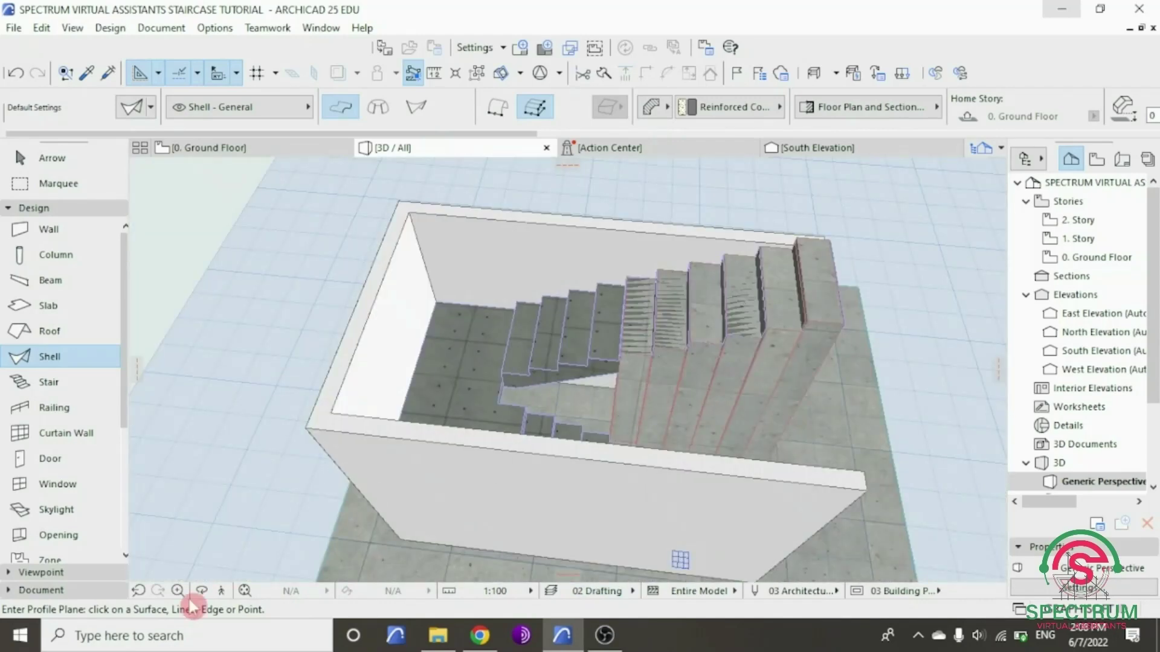
click(204, 592)
drag(463, 463, 615, 352)
scroll(615, 351, up, 2)
scroll(614, 352, up, 4)
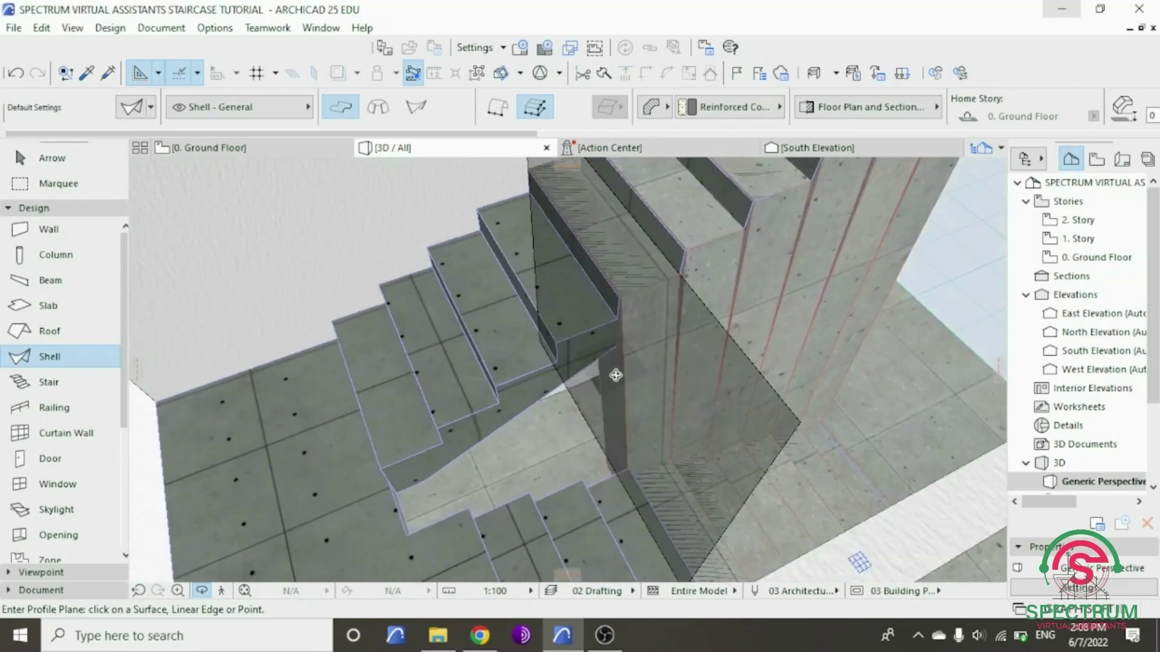
click(621, 391)
right_click(979, 248)
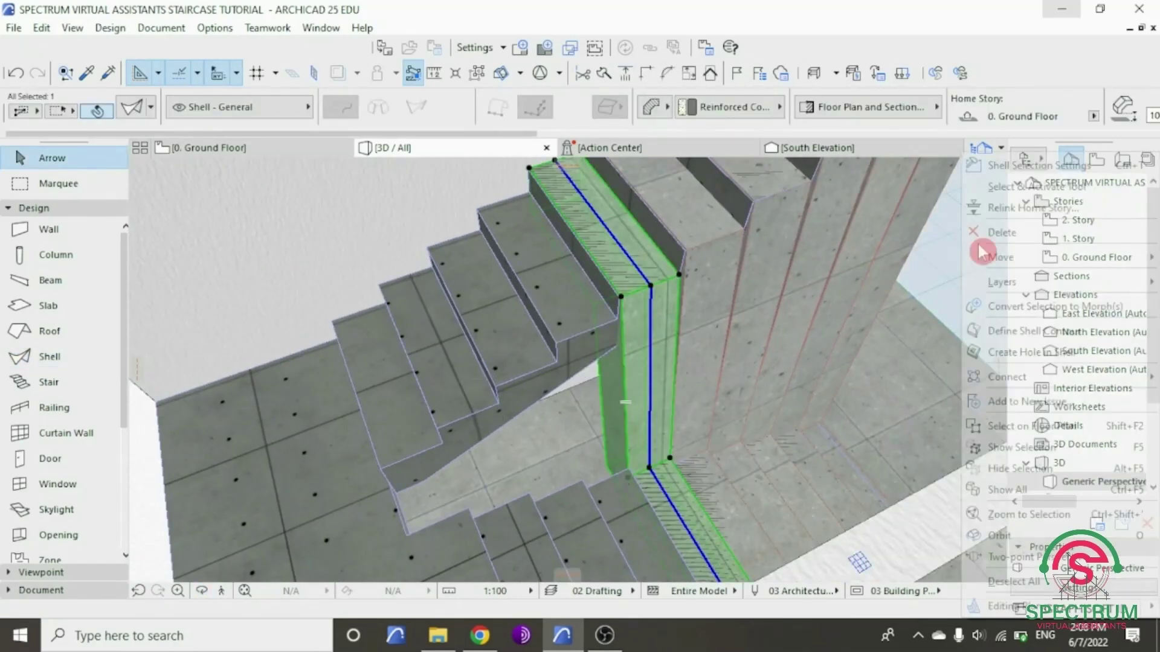
click(1004, 164)
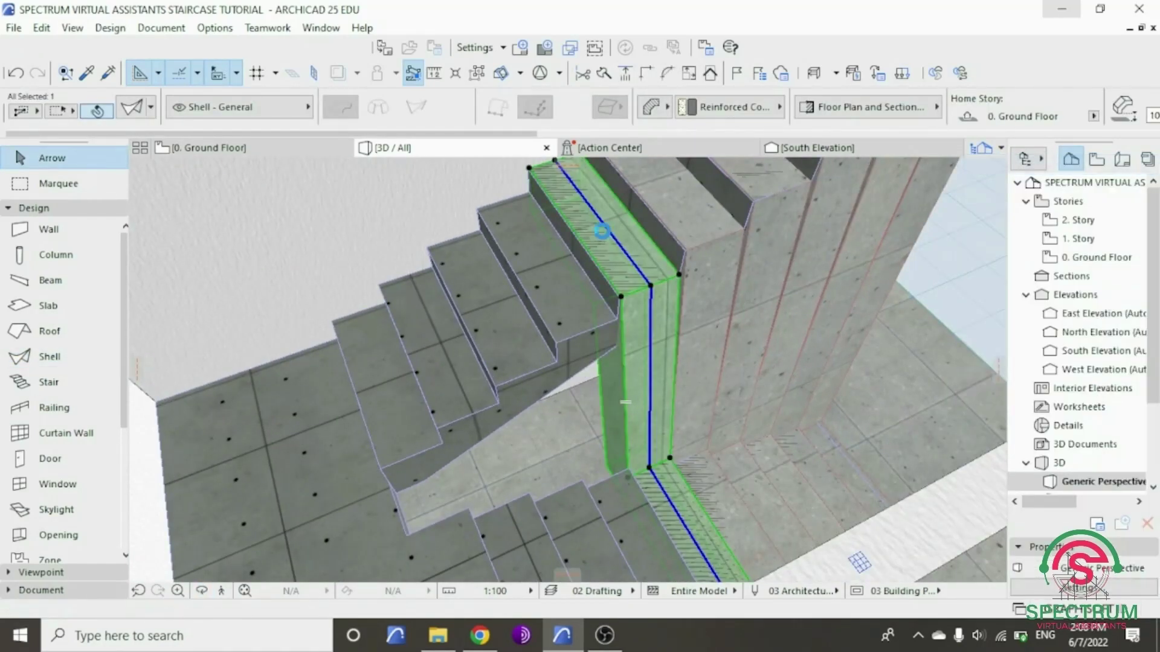
double_click(595, 235)
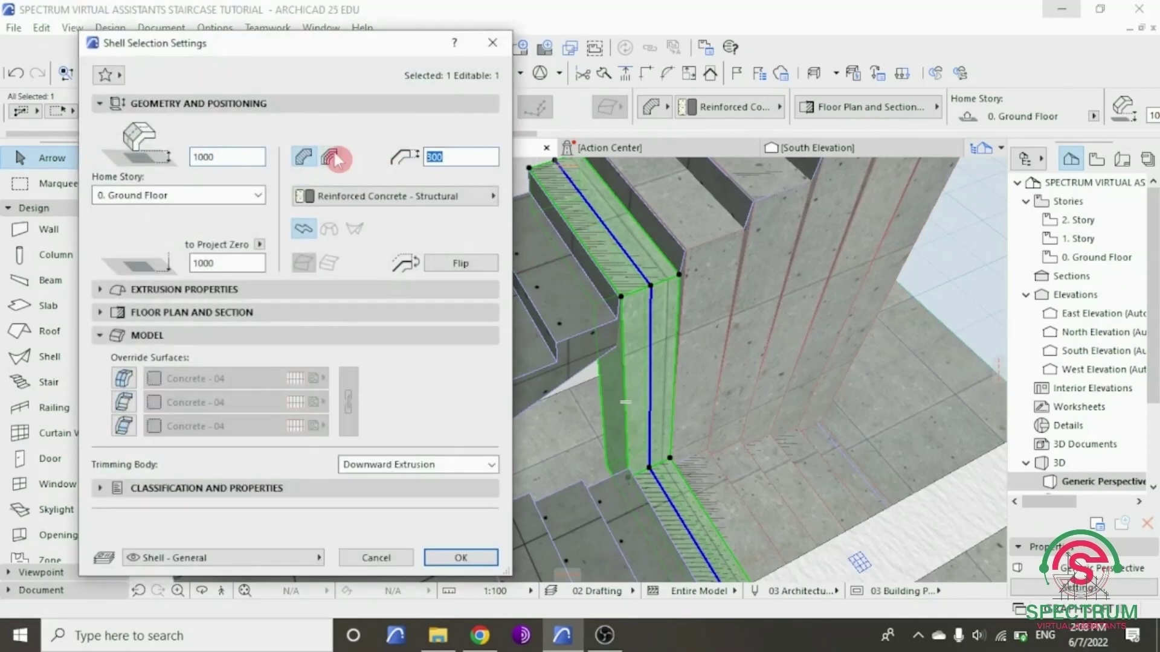
text(50)
key(Return)
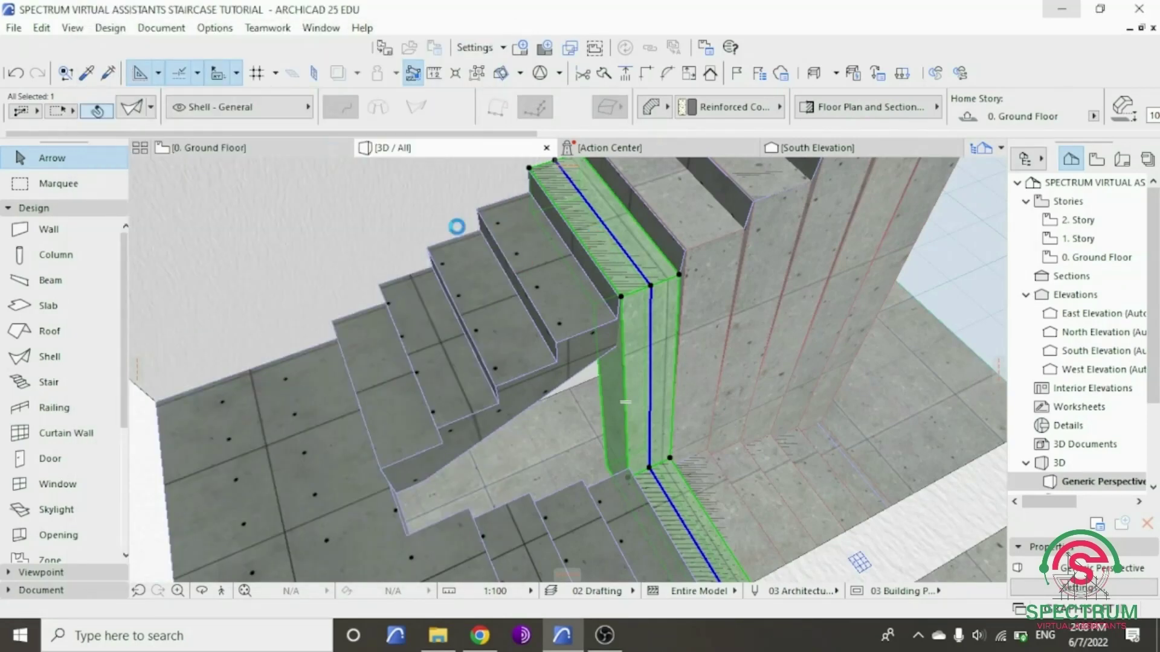
- Examine the six concrete shells and the remaining bare treads of both flights from several angles
scroll(517, 345, down, 4)
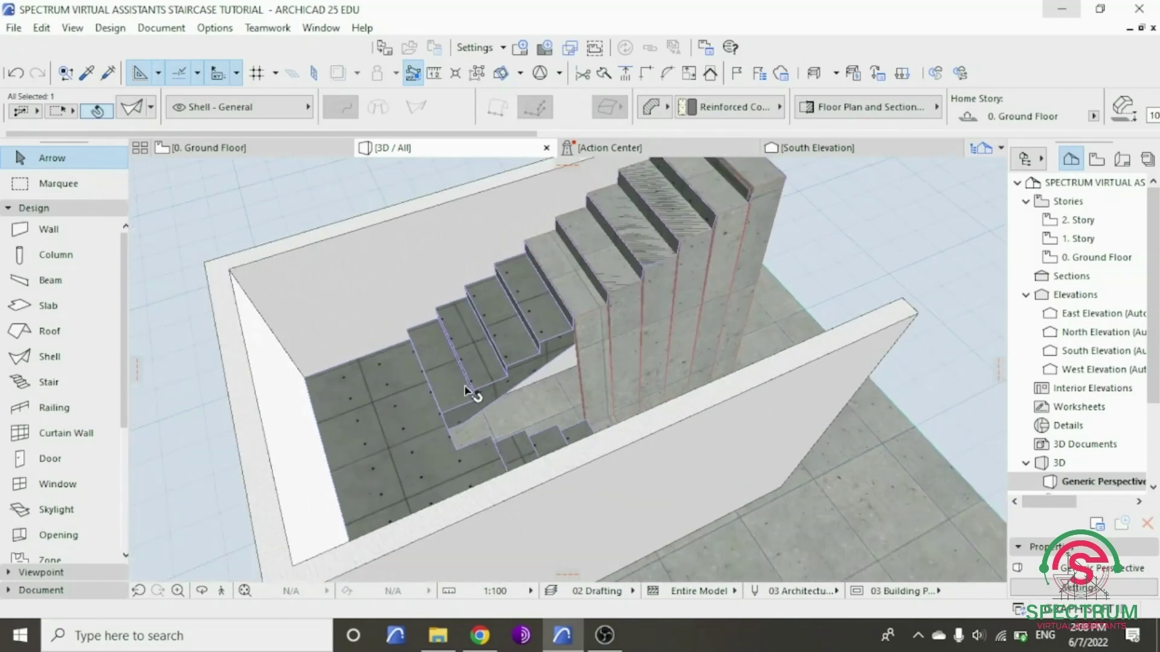
click(201, 595)
drag(719, 377, 366, 391)
drag(633, 425, 429, 382)
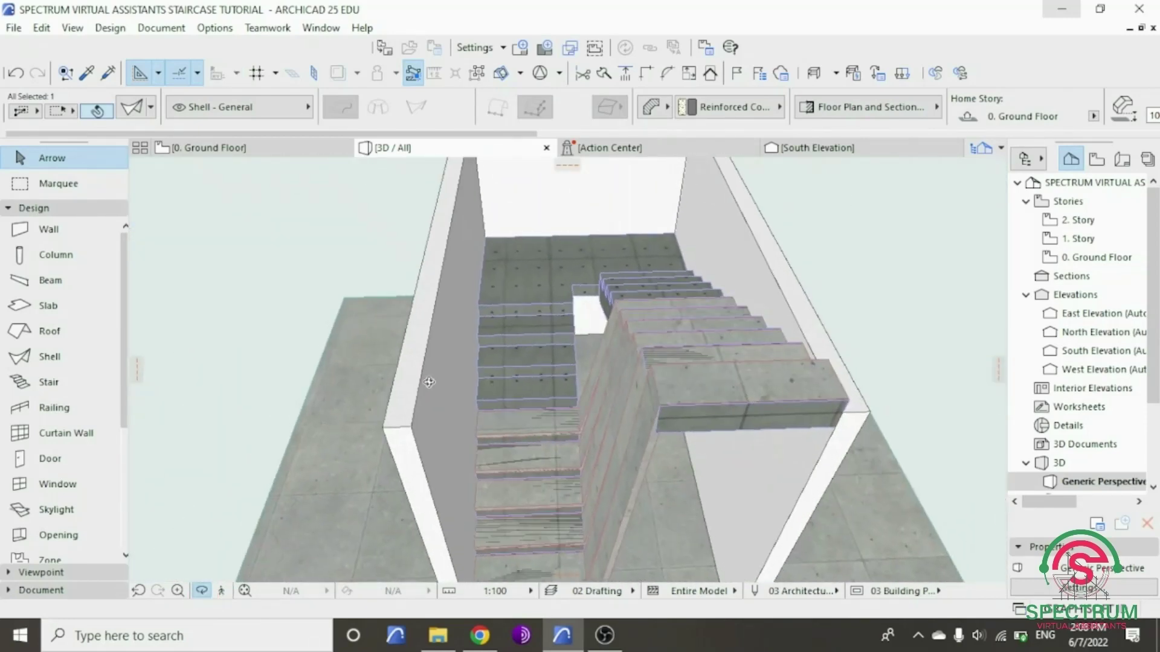
scroll(564, 330, down, 4)
scroll(554, 393, up, 6)
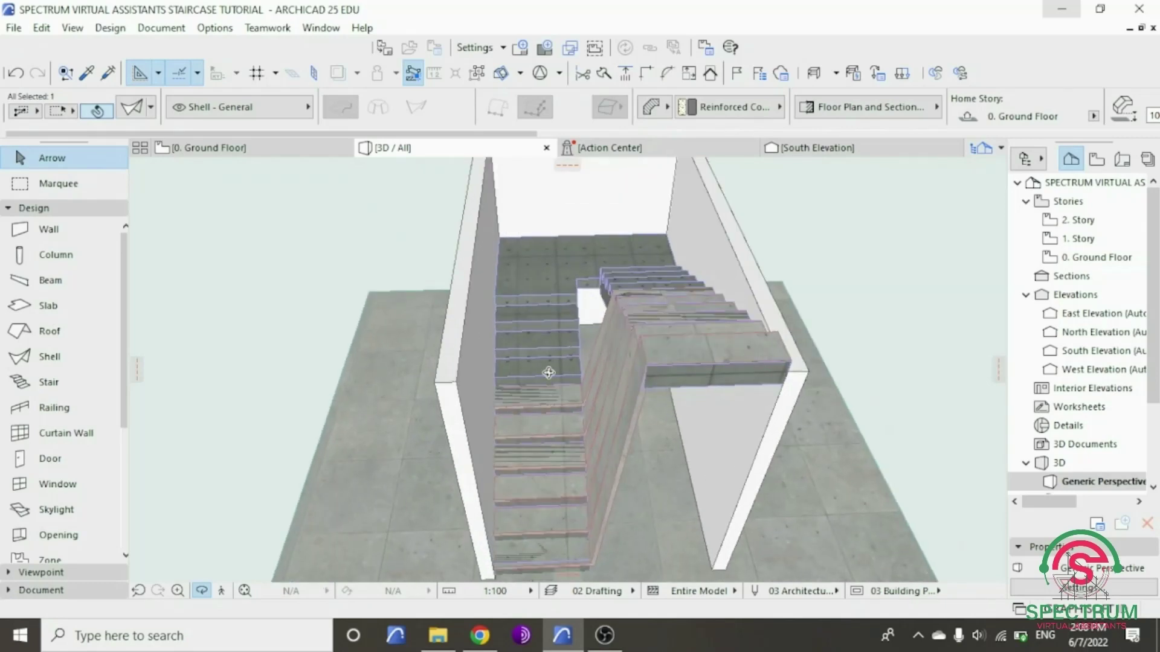
scroll(548, 370, up, 3)
scroll(547, 370, down, 5)
scroll(532, 333, up, 6)
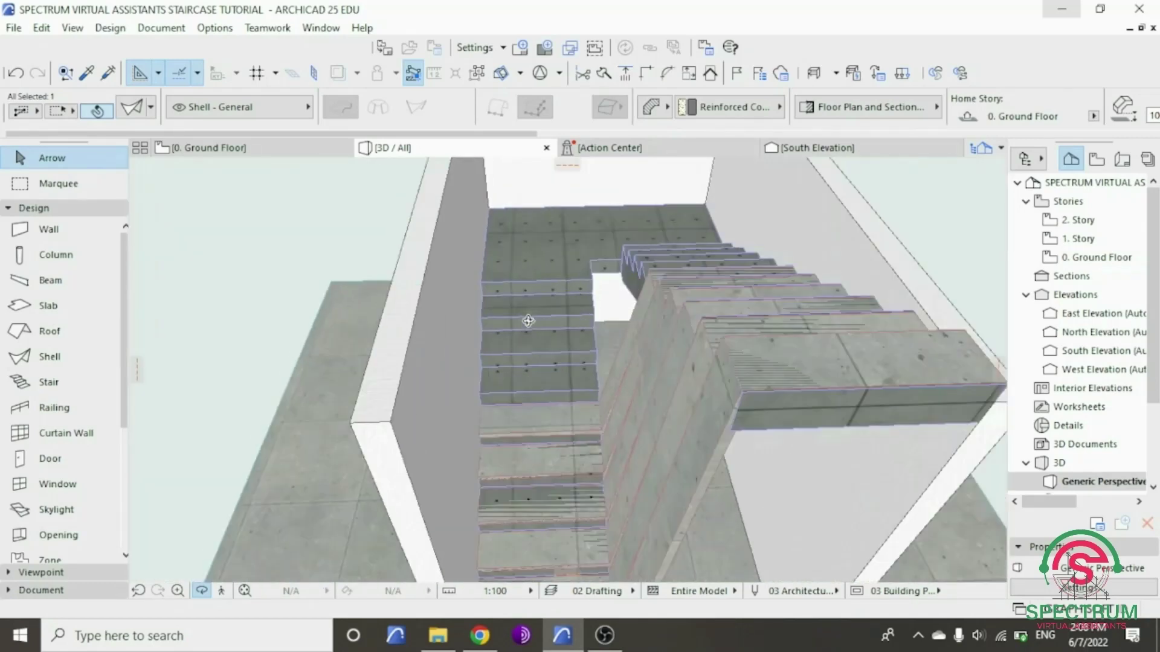
- Start the seventh shell's profile on the next bare tread of the lower flight, running 1000 mm along its front edge from the wall
scroll(528, 322, down, 1)
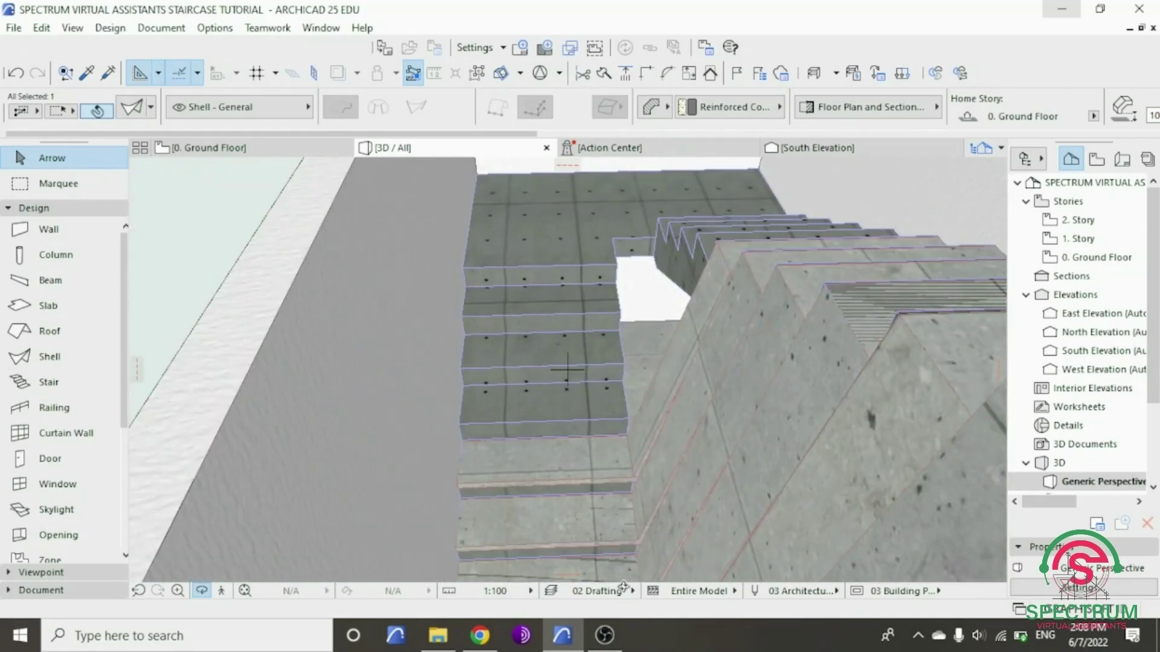
scroll(489, 446, up, 5)
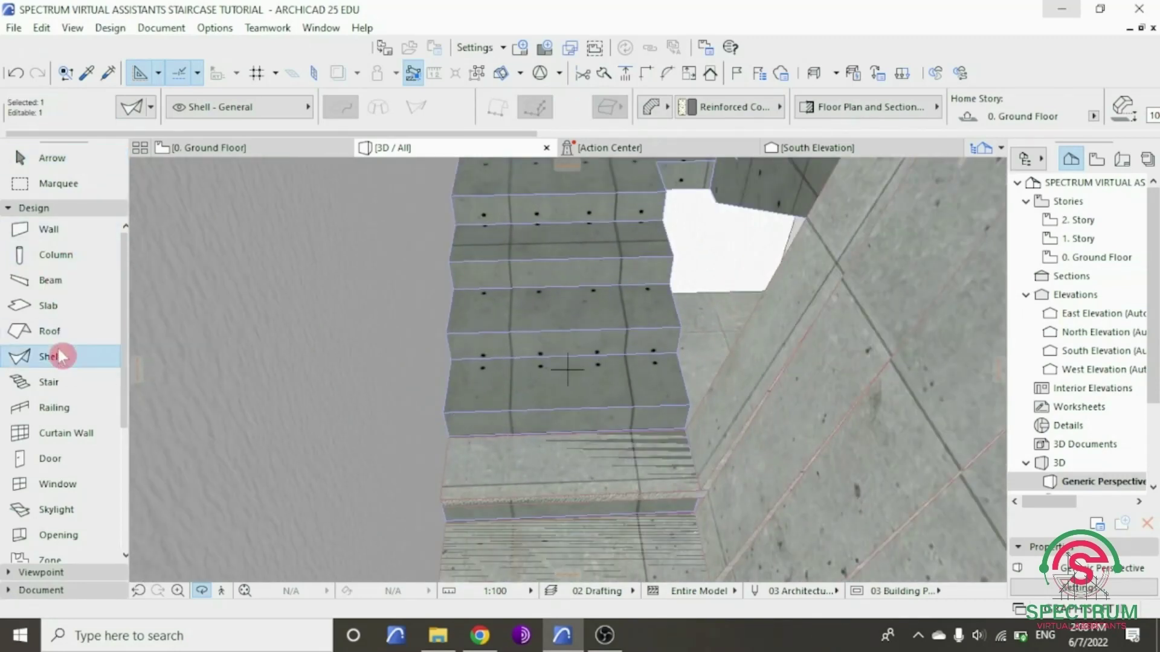
click(79, 359)
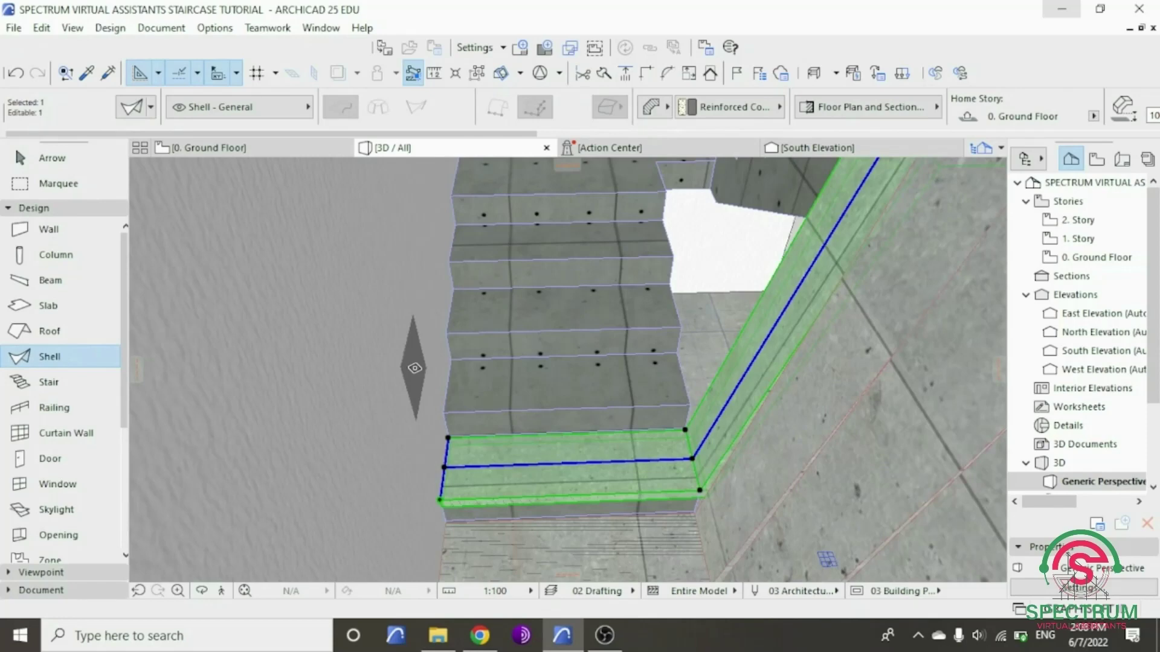
key(Escape)
key(Escape)
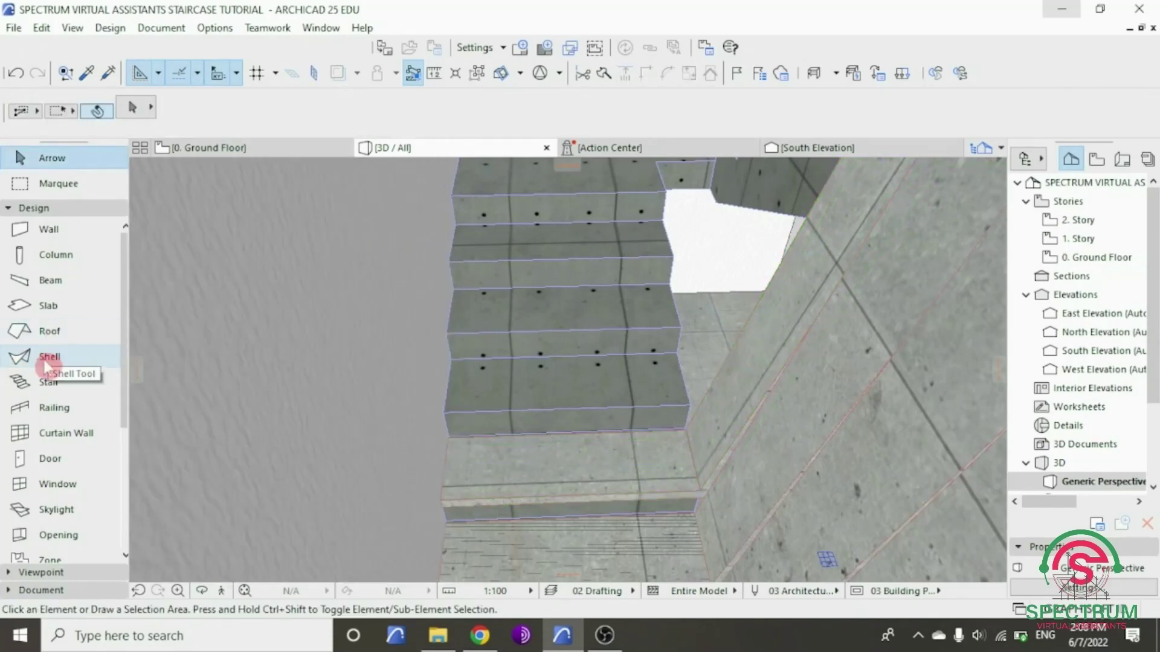
click(100, 356)
scroll(557, 440, up, 1)
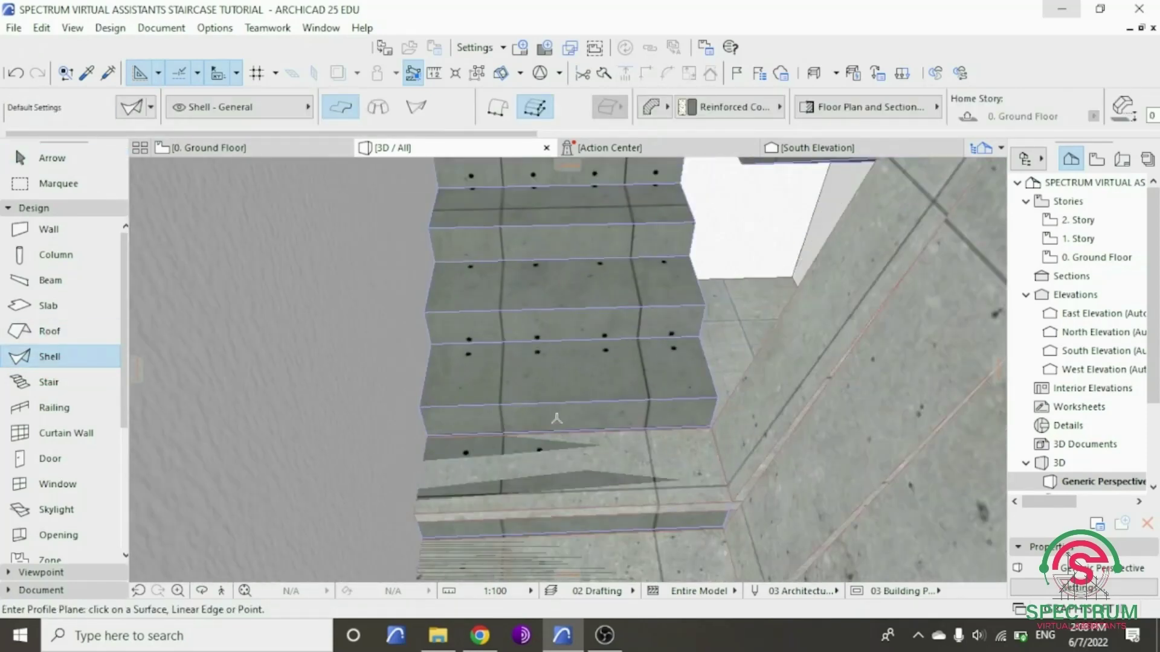
click(556, 415)
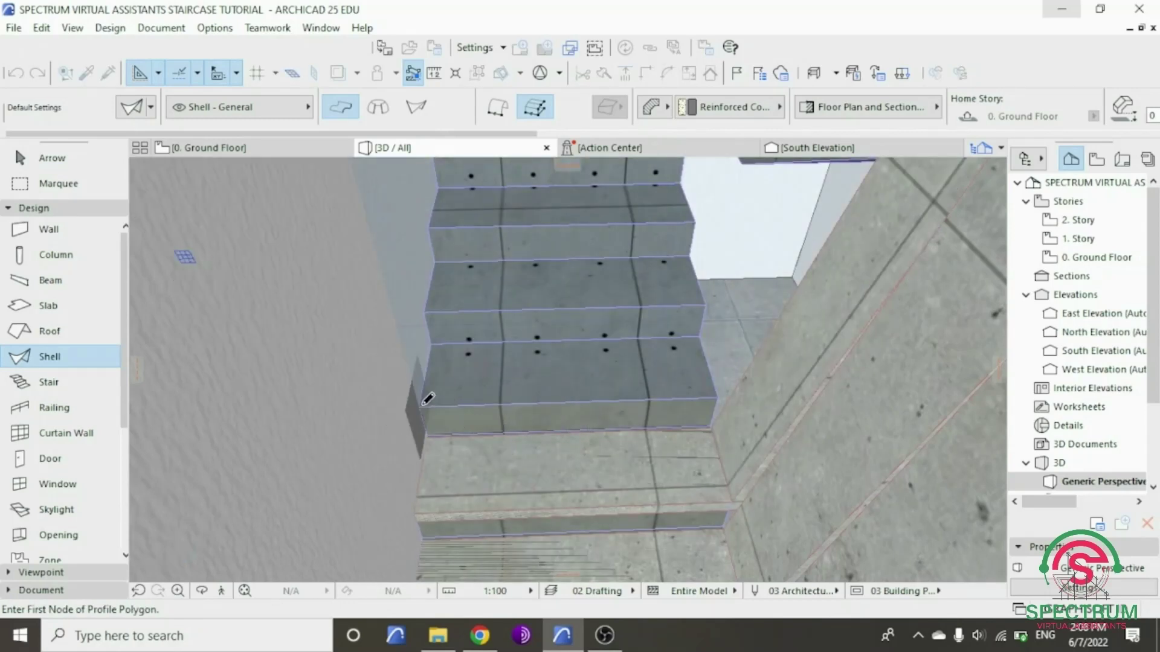
scroll(422, 401, up, 2)
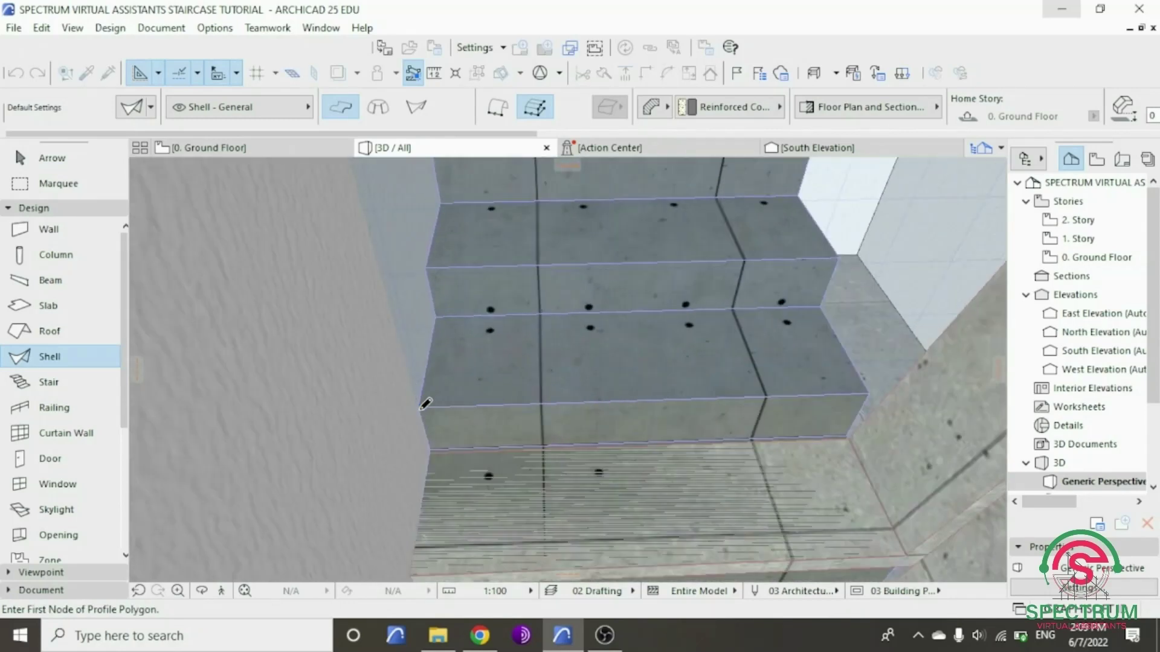
click(418, 408)
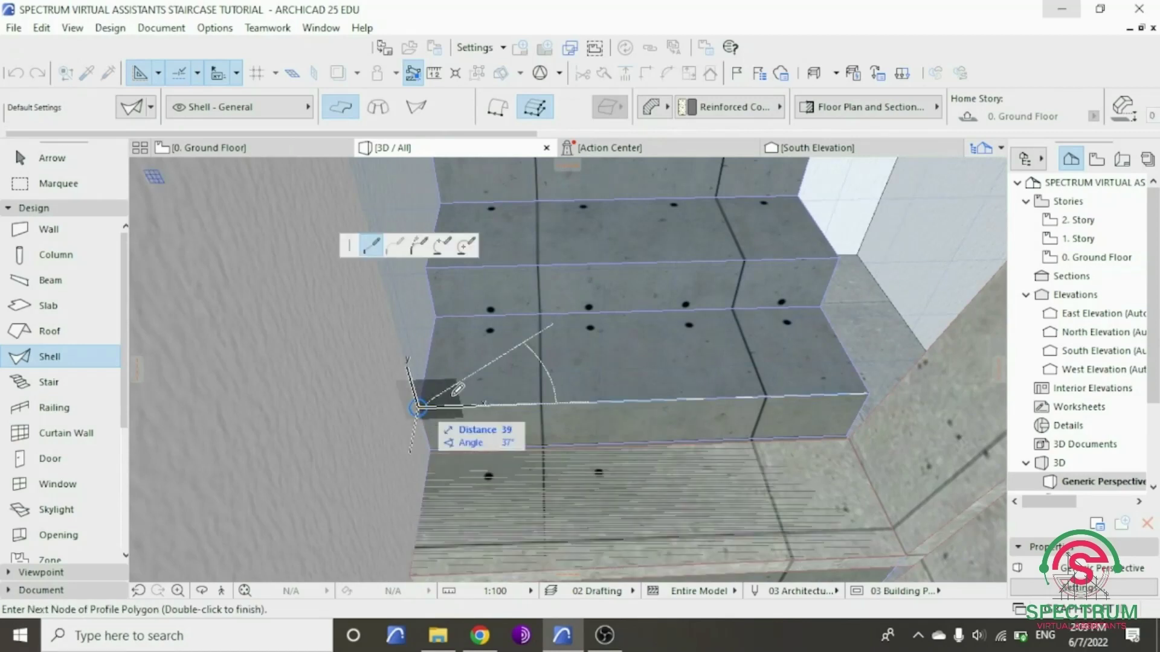
click(869, 394)
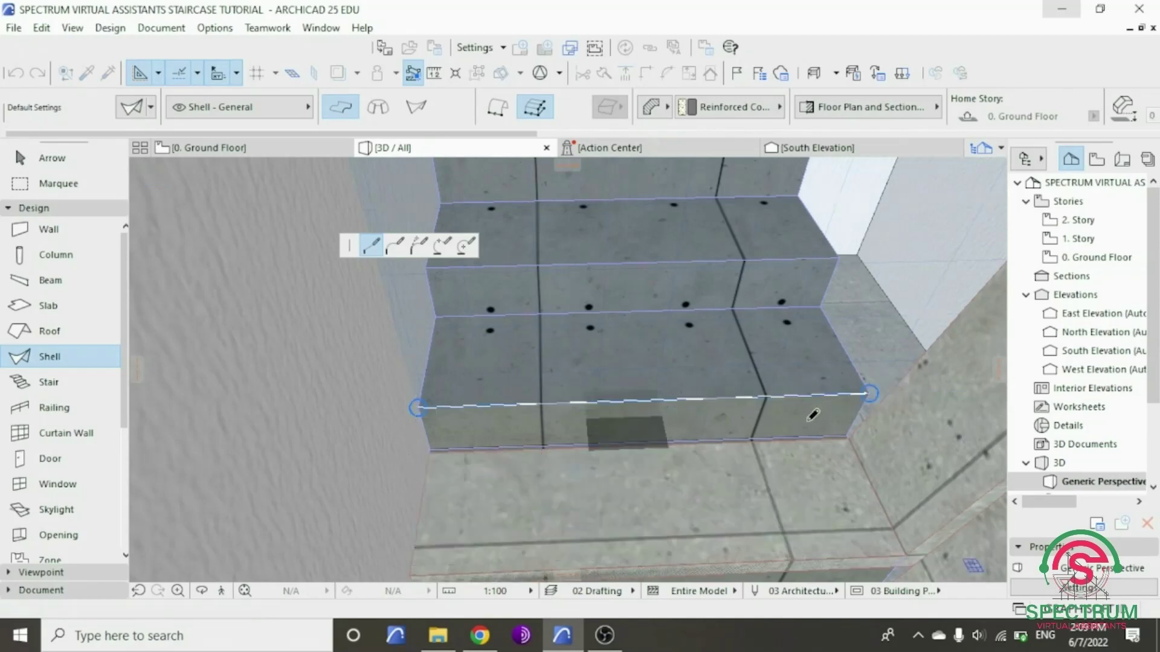
- Continue the seventh shell's profile about 1092 mm up to the inner corner of the matching tread in the upper flight
scroll(666, 450, down, 4)
shift+middle_drag(672, 448, 670, 450)
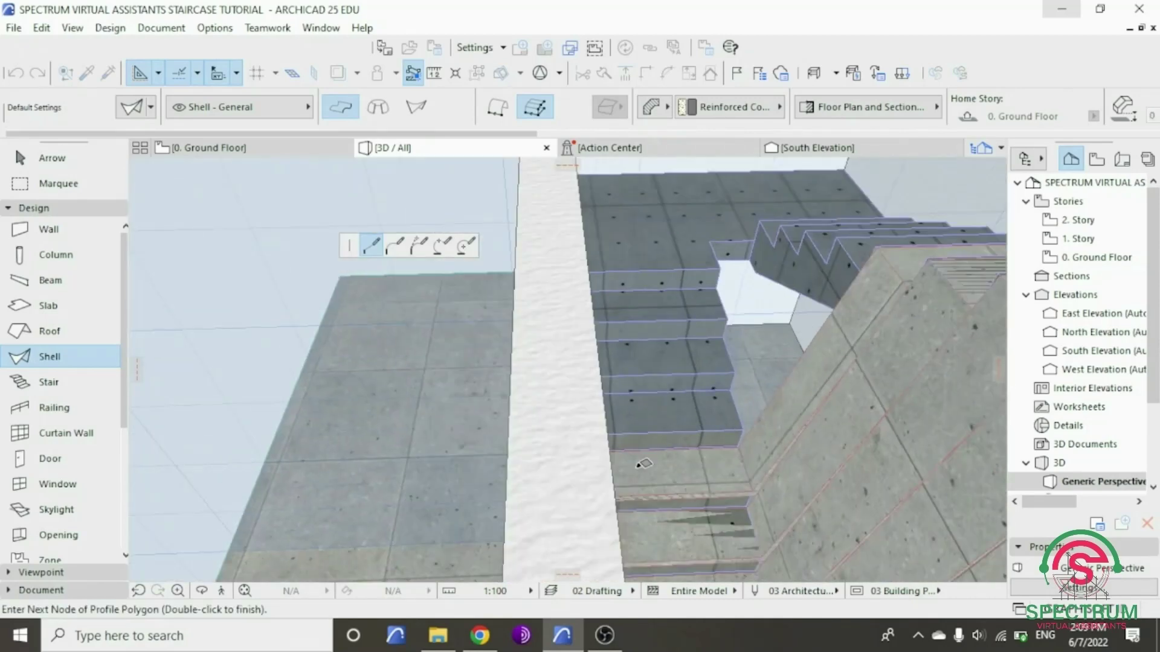
click(204, 593)
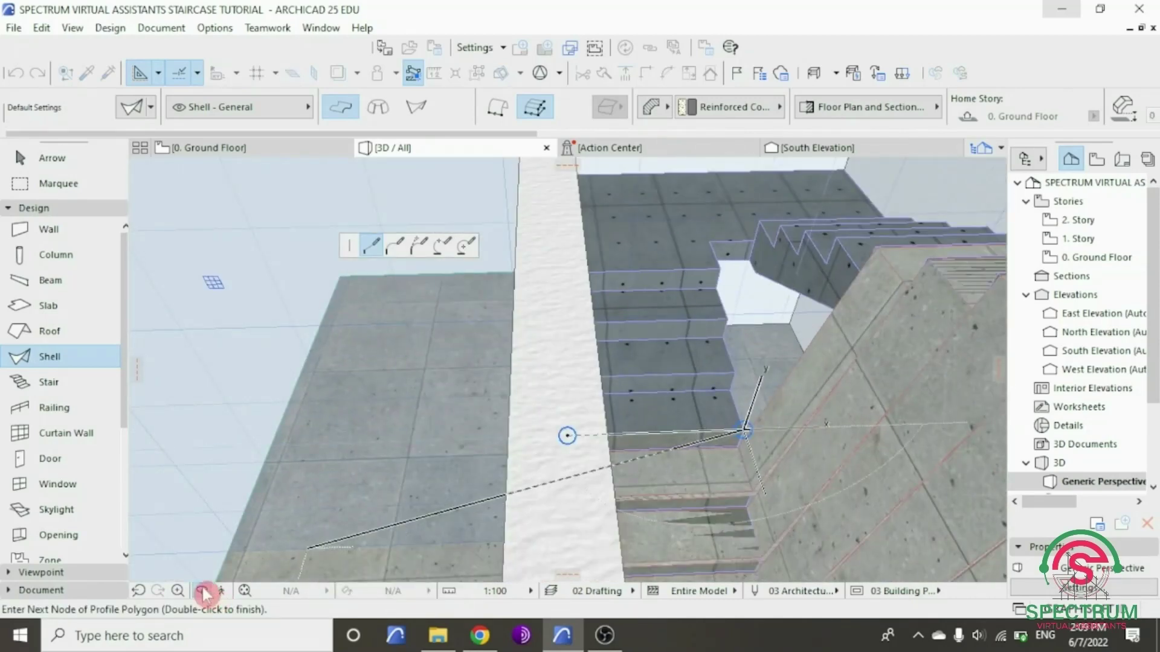
drag(532, 347, 893, 498)
drag(734, 279, 866, 352)
scroll(707, 194, up, 6)
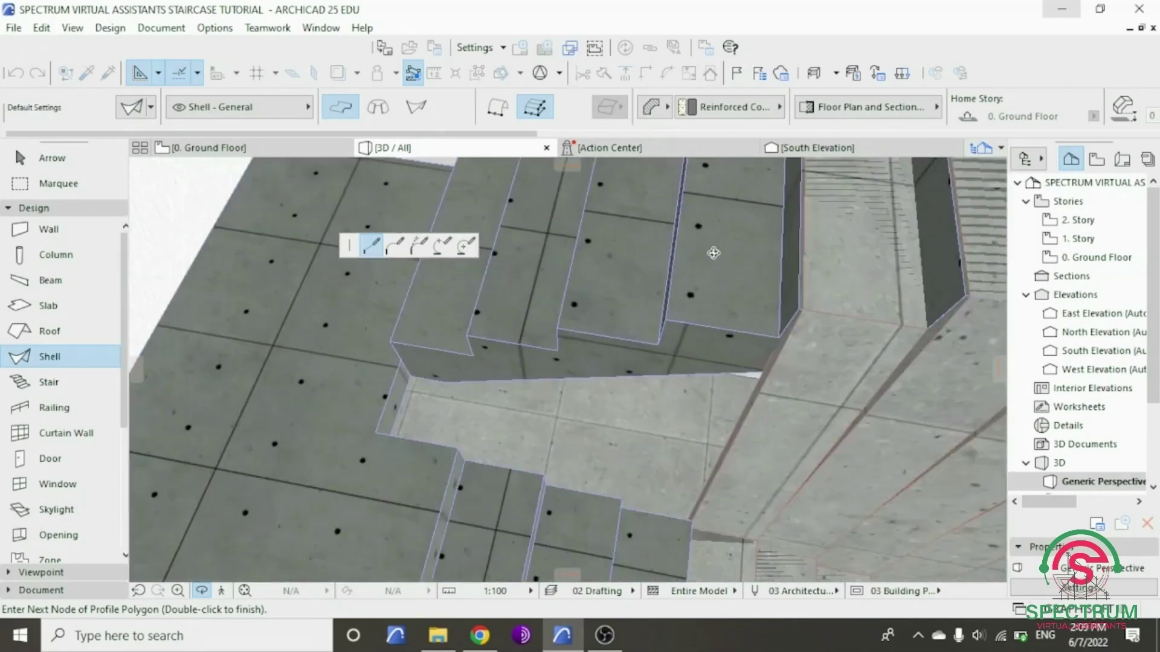
scroll(764, 296, up, 6)
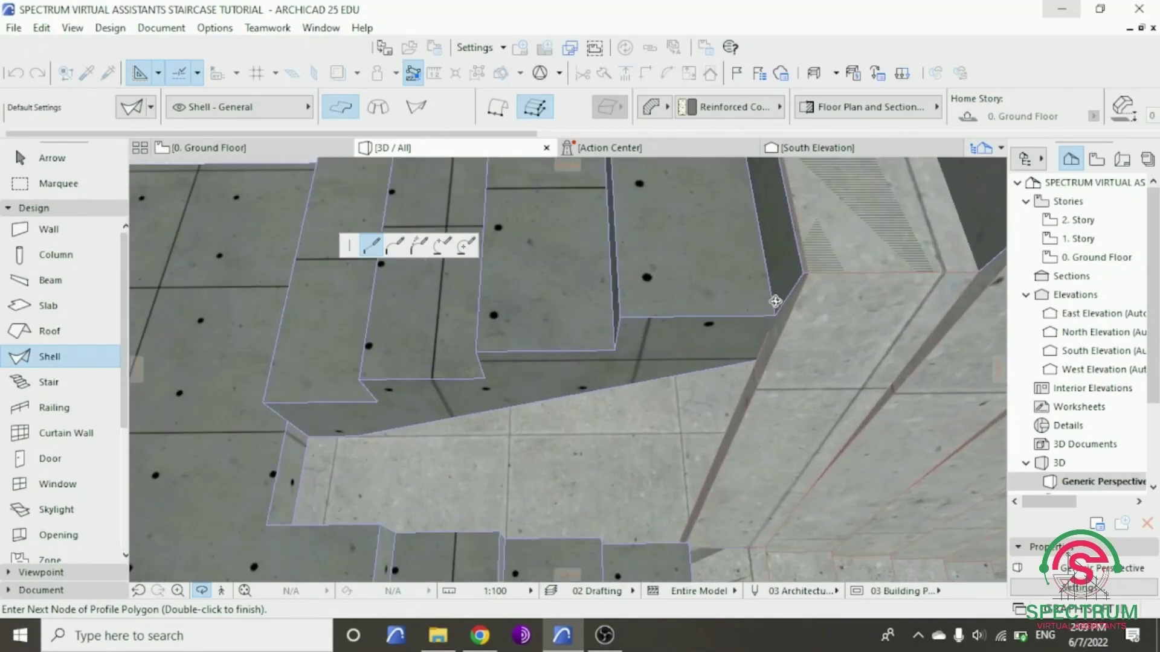
scroll(773, 306, up, 2)
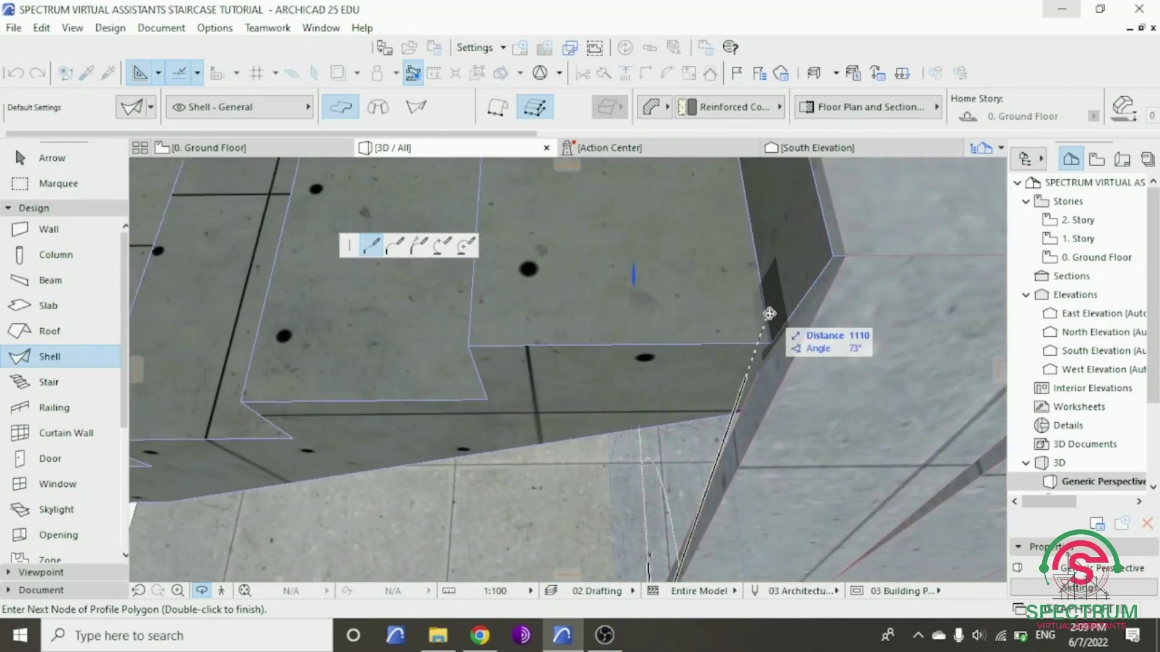
scroll(772, 333, up, 6)
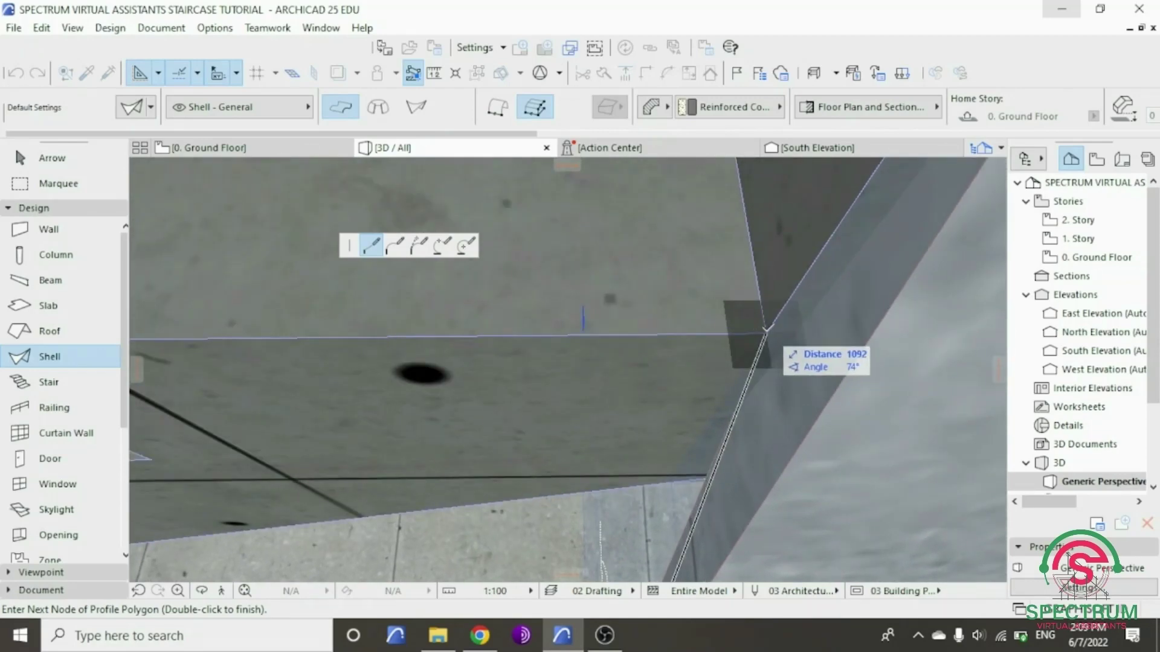
- Finish the seventh profile at the upper tread's wall corner and extrude it with extrusion length 50 mm and distance 300 mm
scroll(768, 335, down, 8)
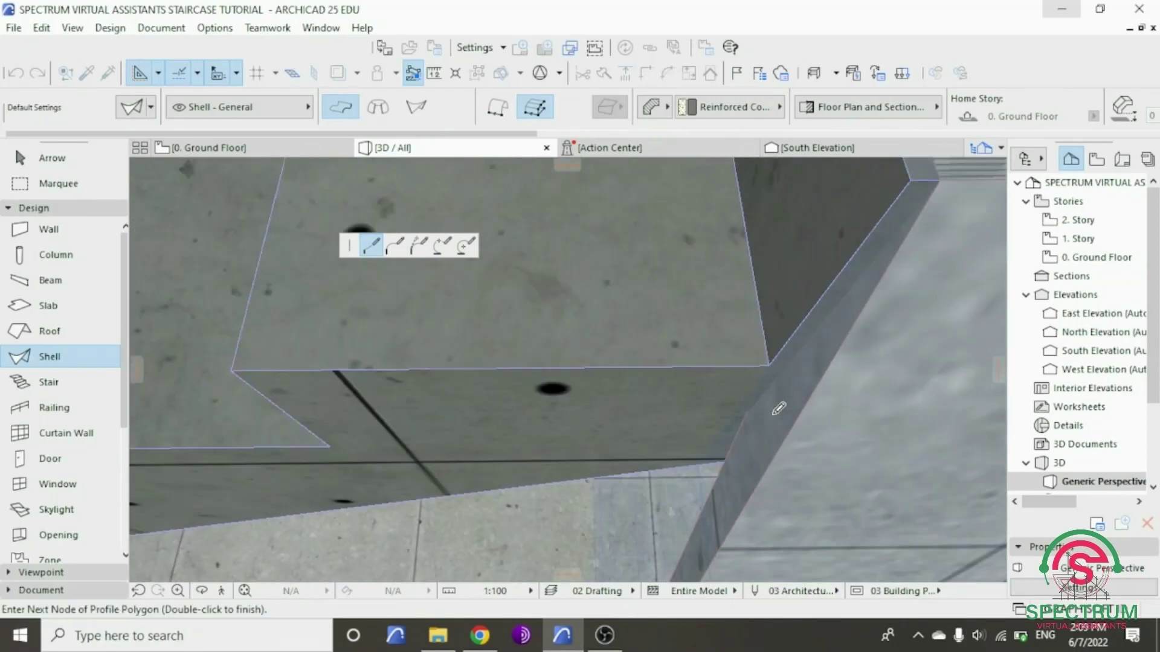
scroll(778, 409, down, 6)
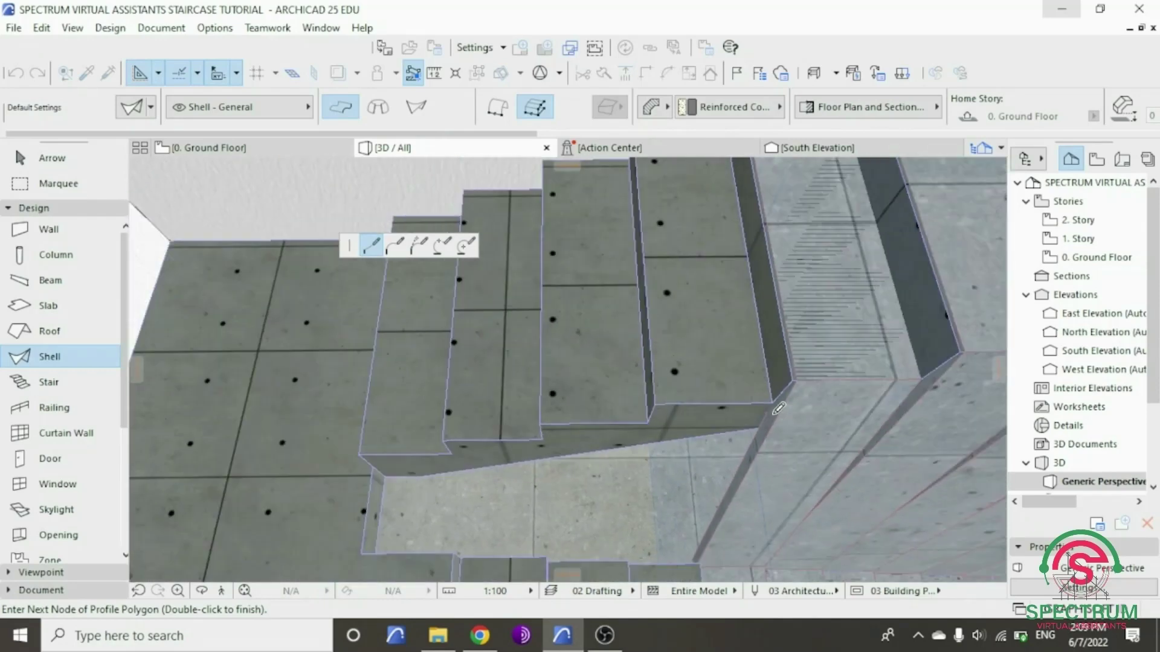
scroll(737, 189, up, 8)
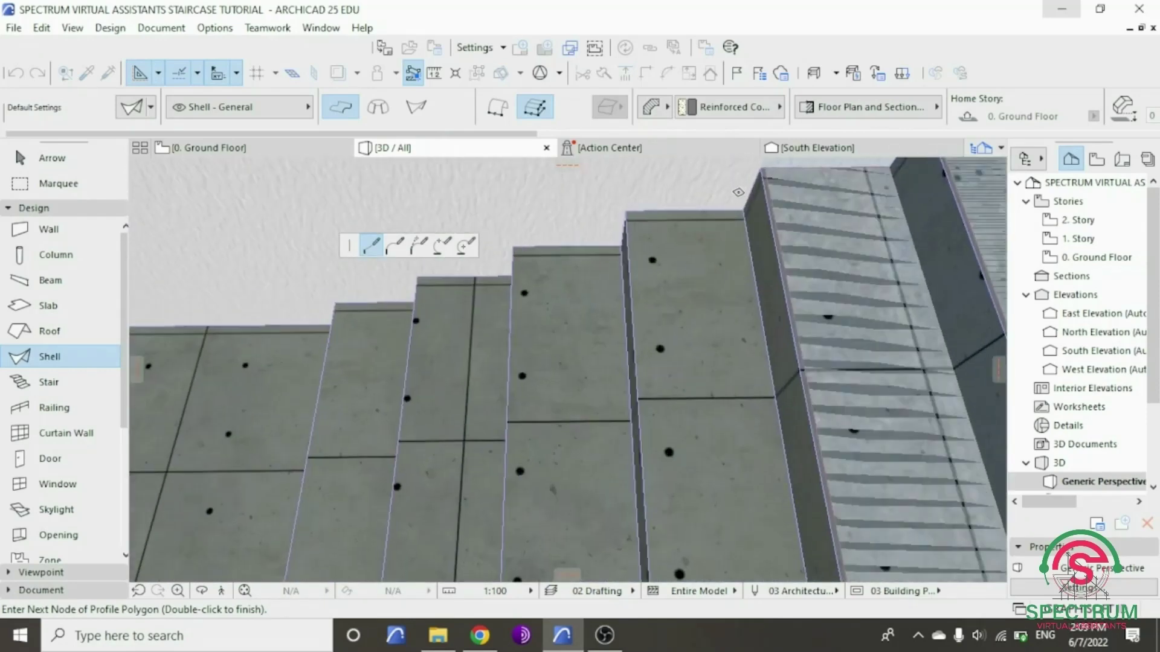
scroll(740, 195, up, 5)
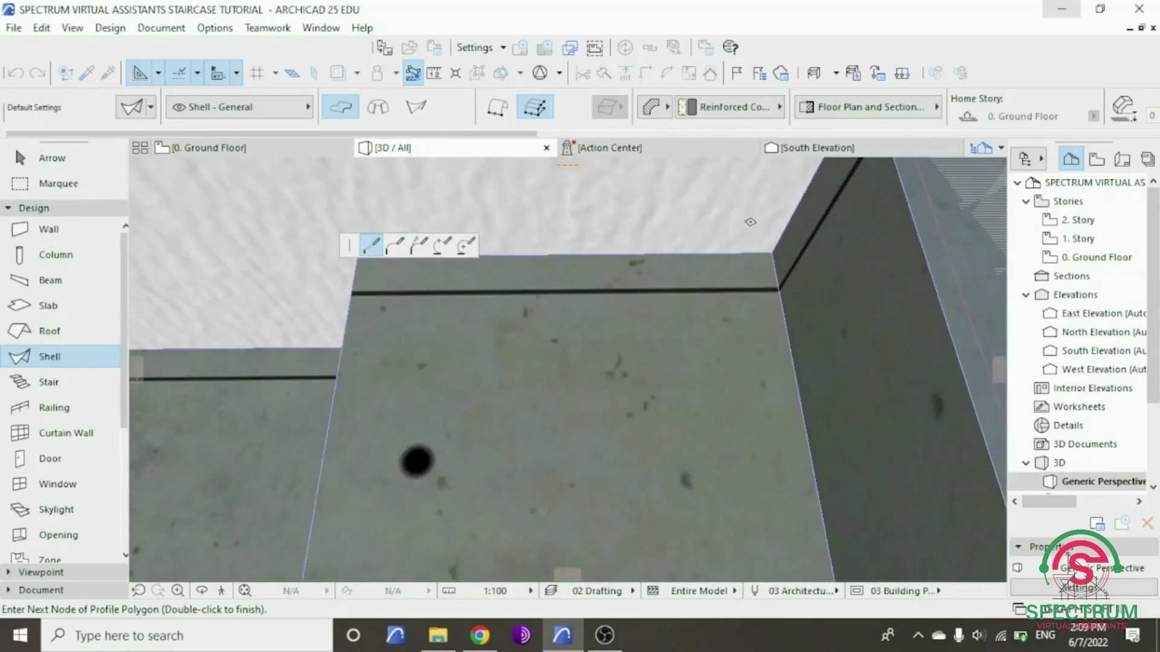
double_click(773, 249)
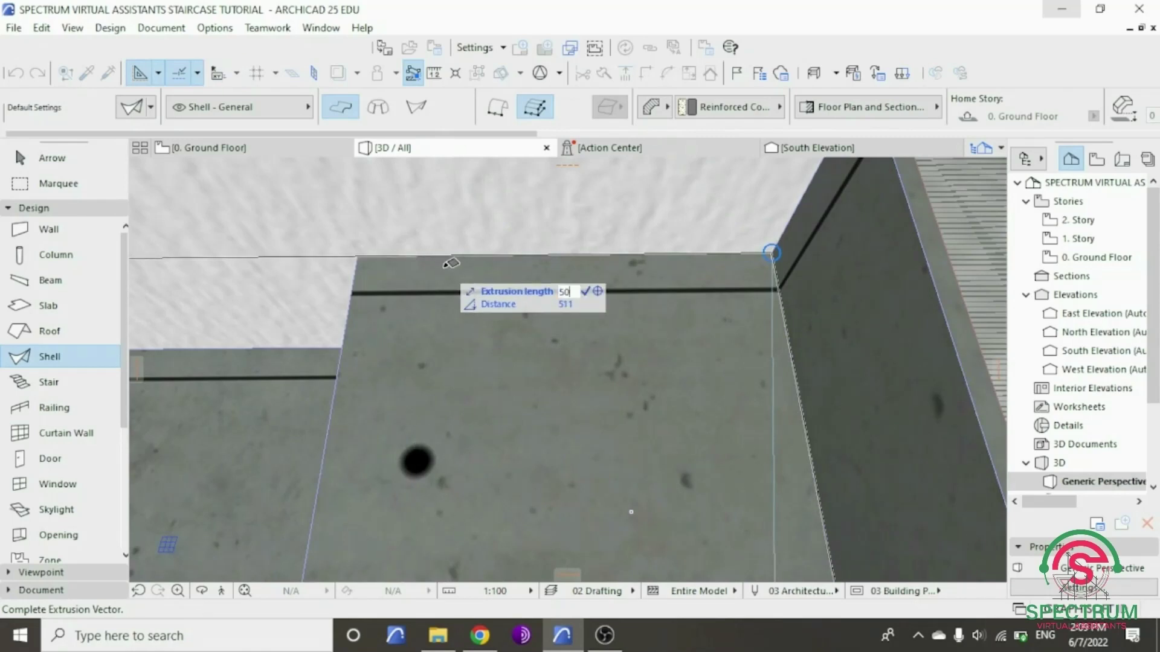
key(Tab)
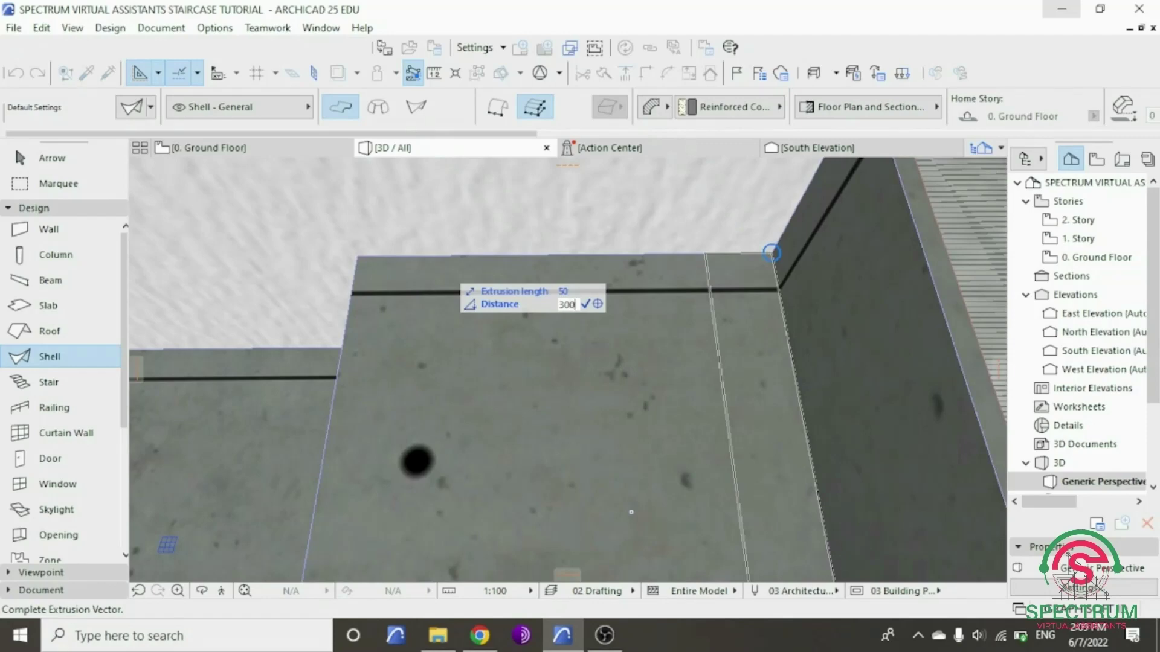
text(300)
key(Return)
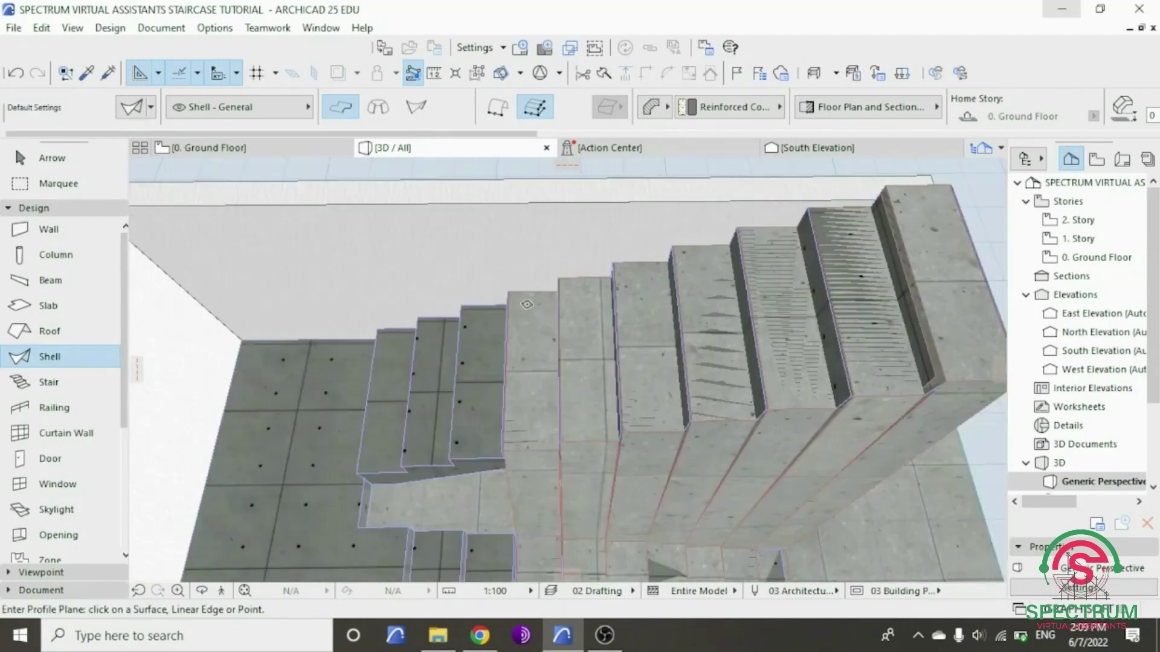
- Select the seventh concrete shell and set its thickness to 50 mm in its selection settings
scroll(527, 304, down, 3)
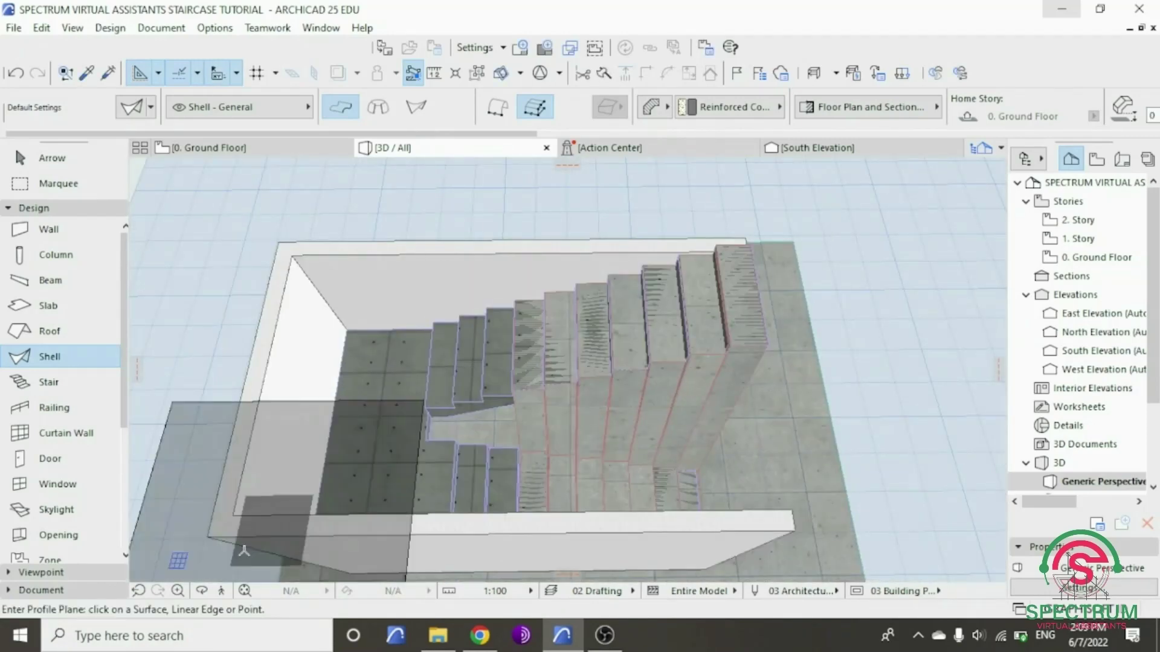
click(205, 592)
drag(490, 461, 636, 430)
scroll(528, 456, up, 5)
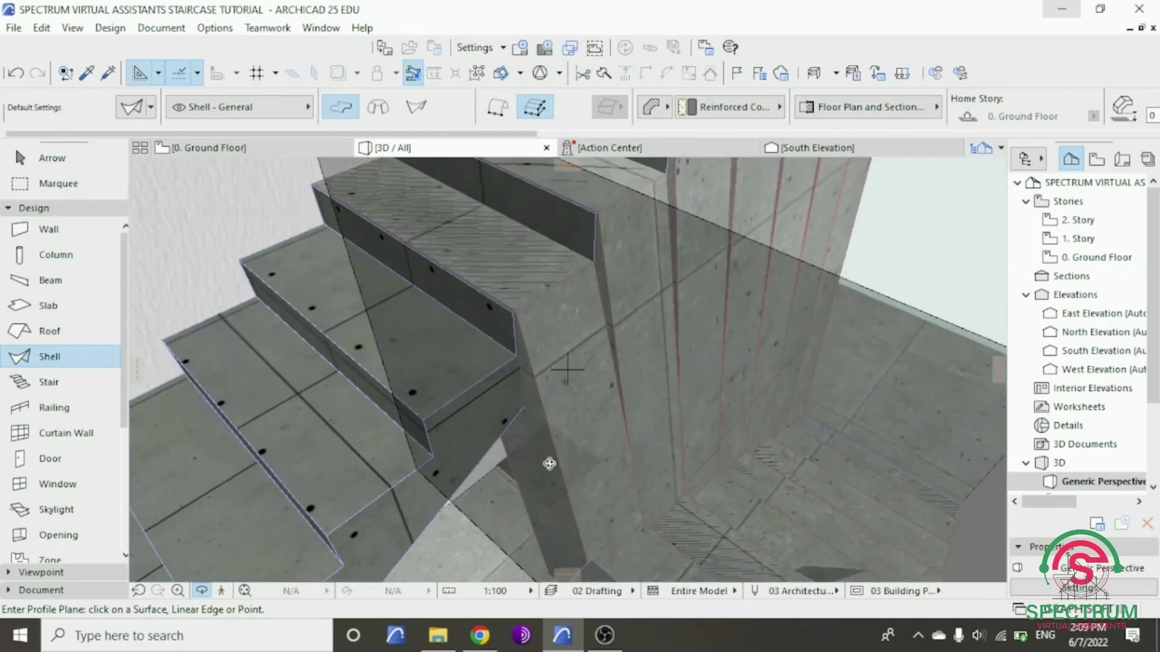
key(Escape)
key(Escape)
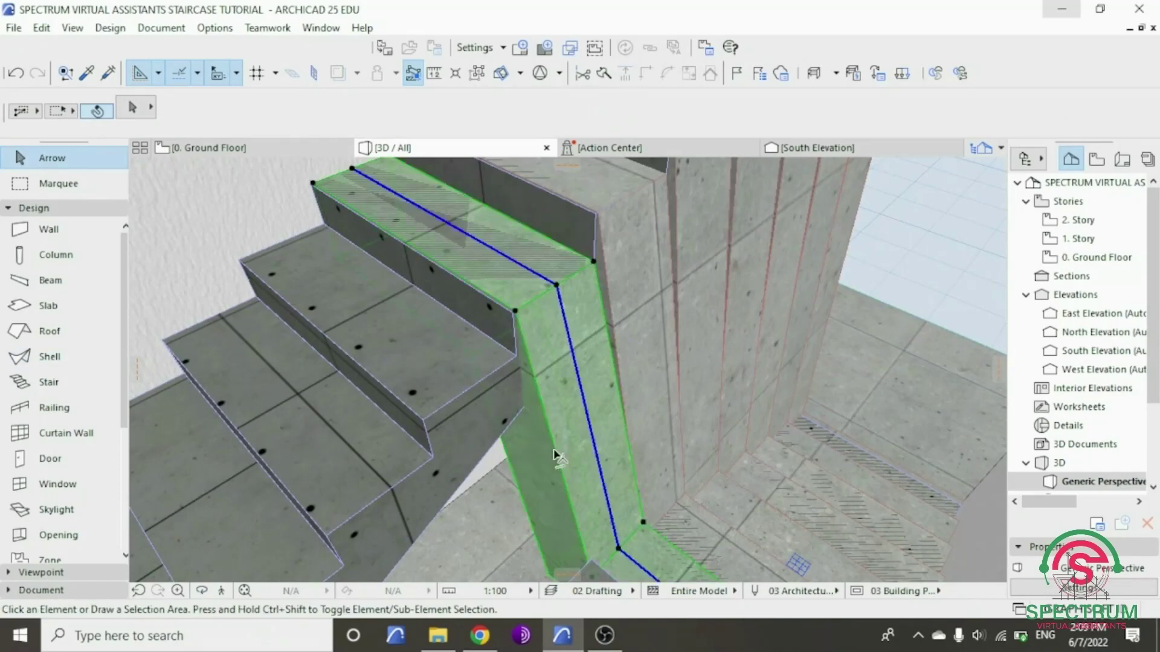
click(556, 457)
right_click(907, 221)
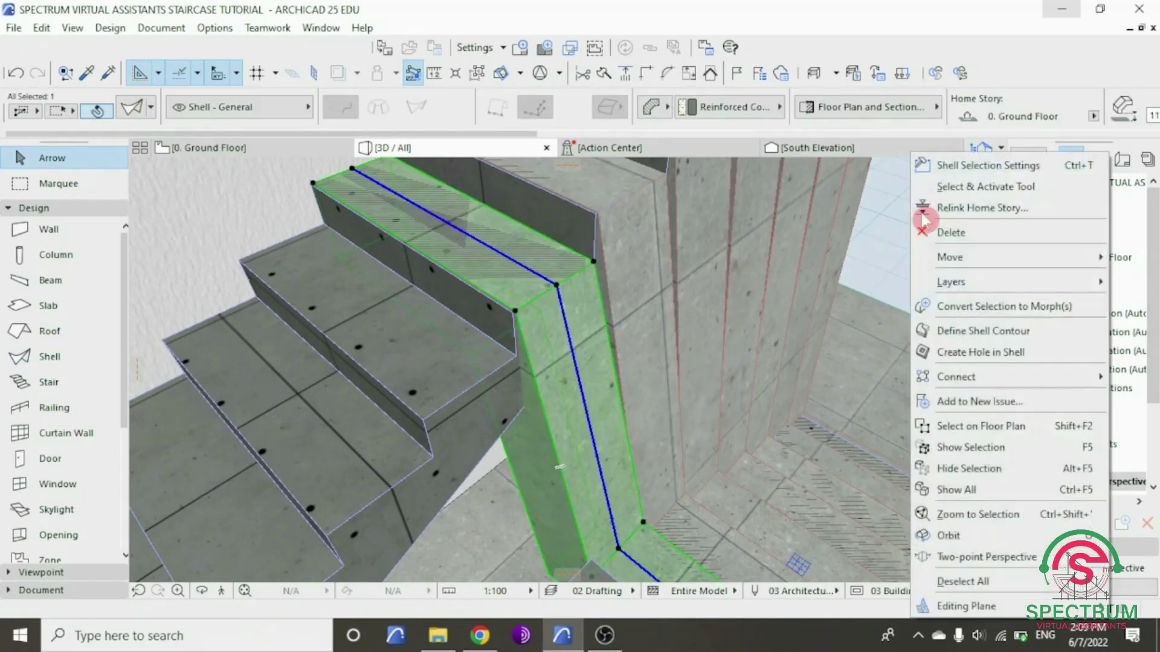
click(918, 252)
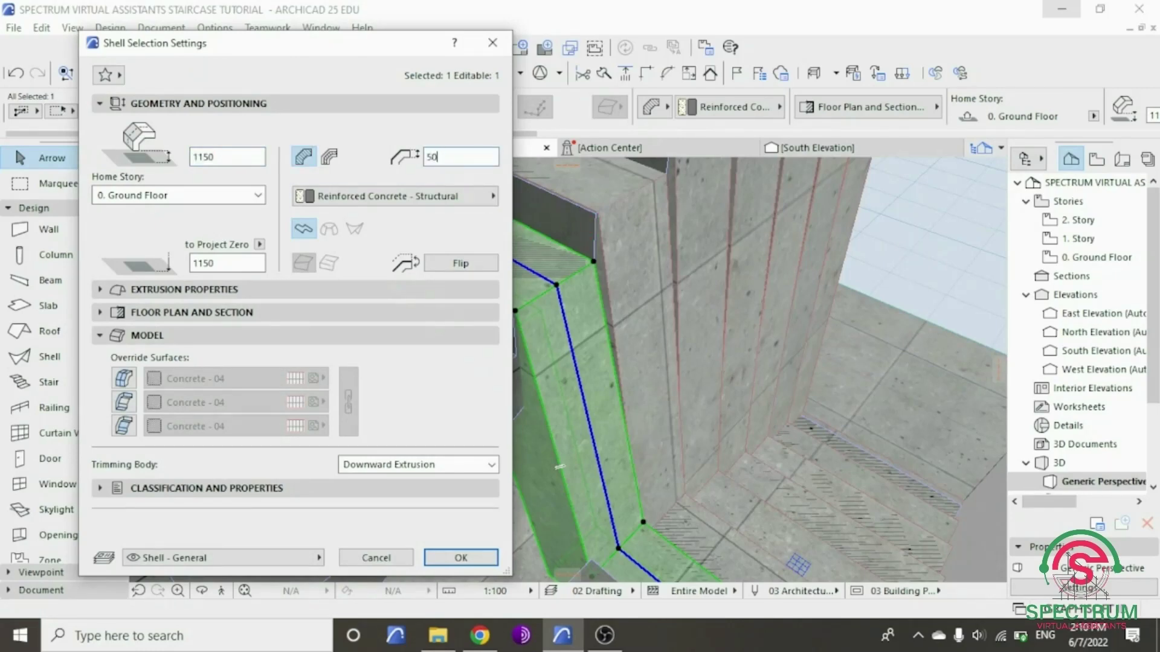
key(Return)
- Deselect the seventh shell and examine the framed tread pairs and the remaining bare treads near the landing from several angles
click(300, 151)
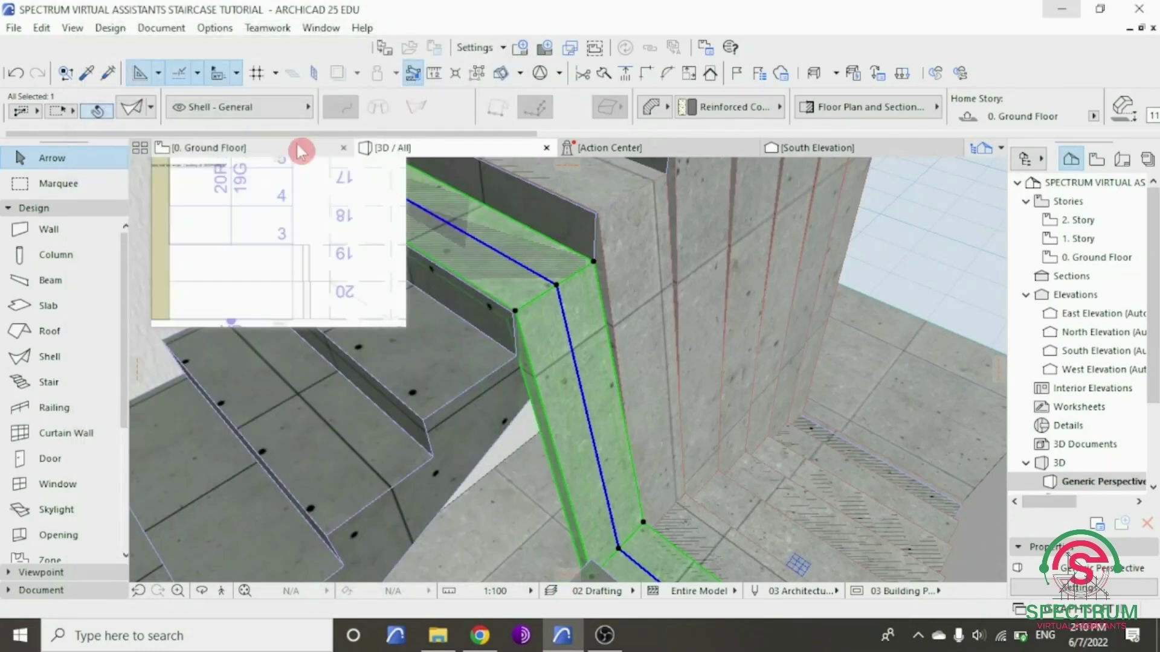
shift+middle_drag(561, 295, 590, 314)
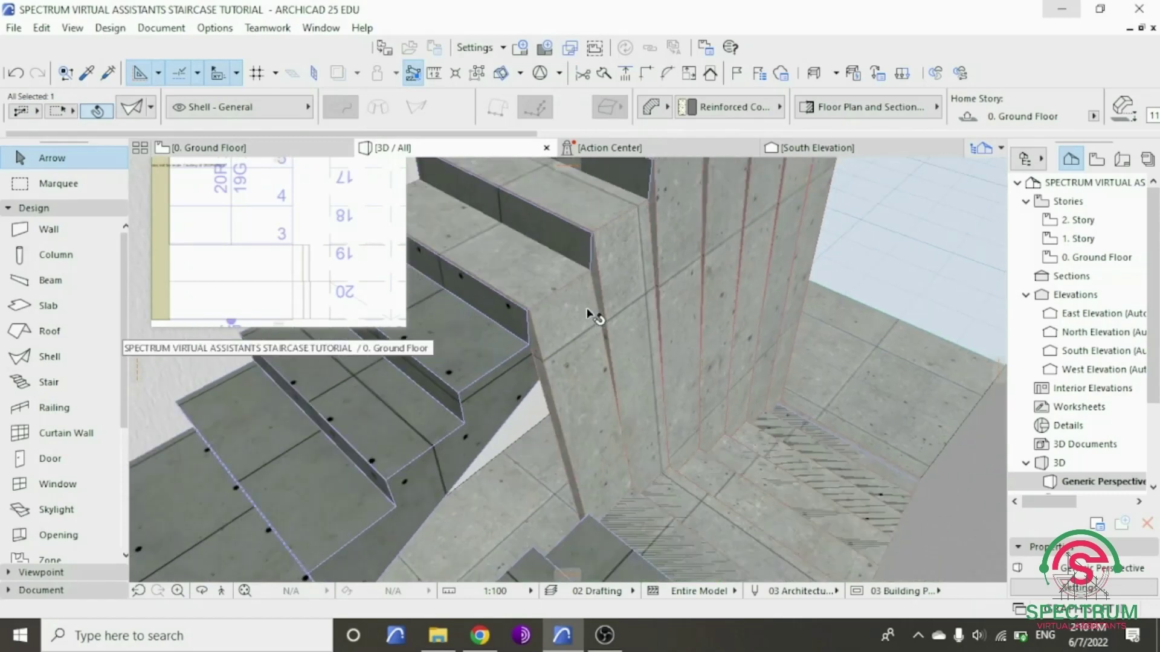
click(888, 211)
scroll(596, 321, down, 2)
scroll(598, 326, down, 3)
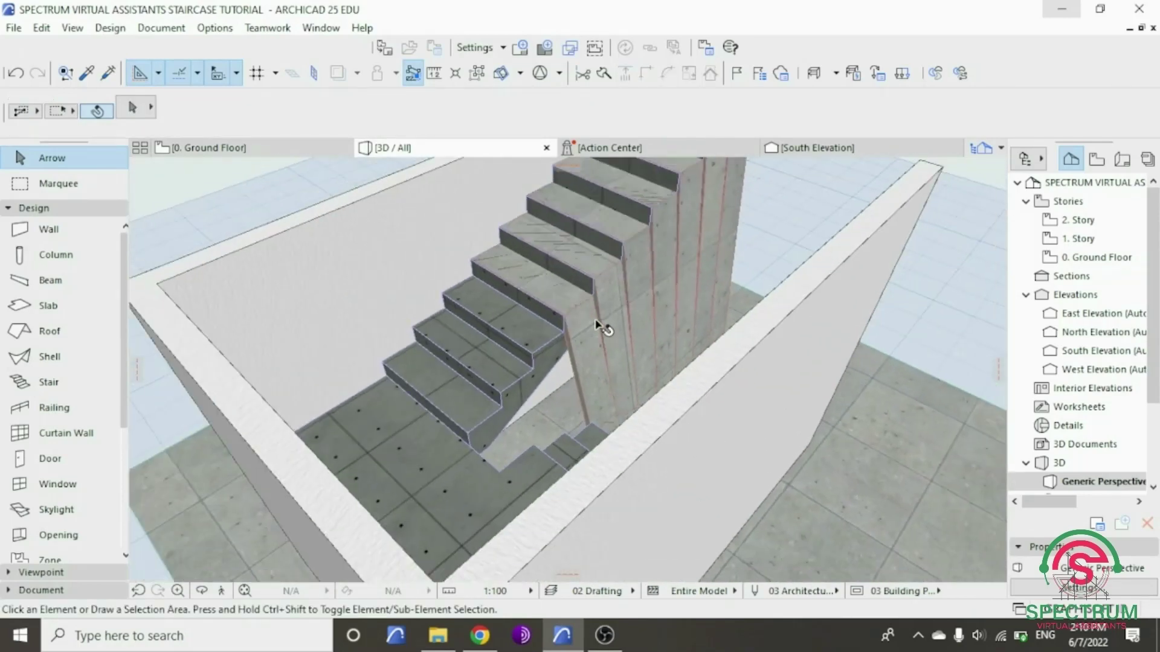
click(202, 592)
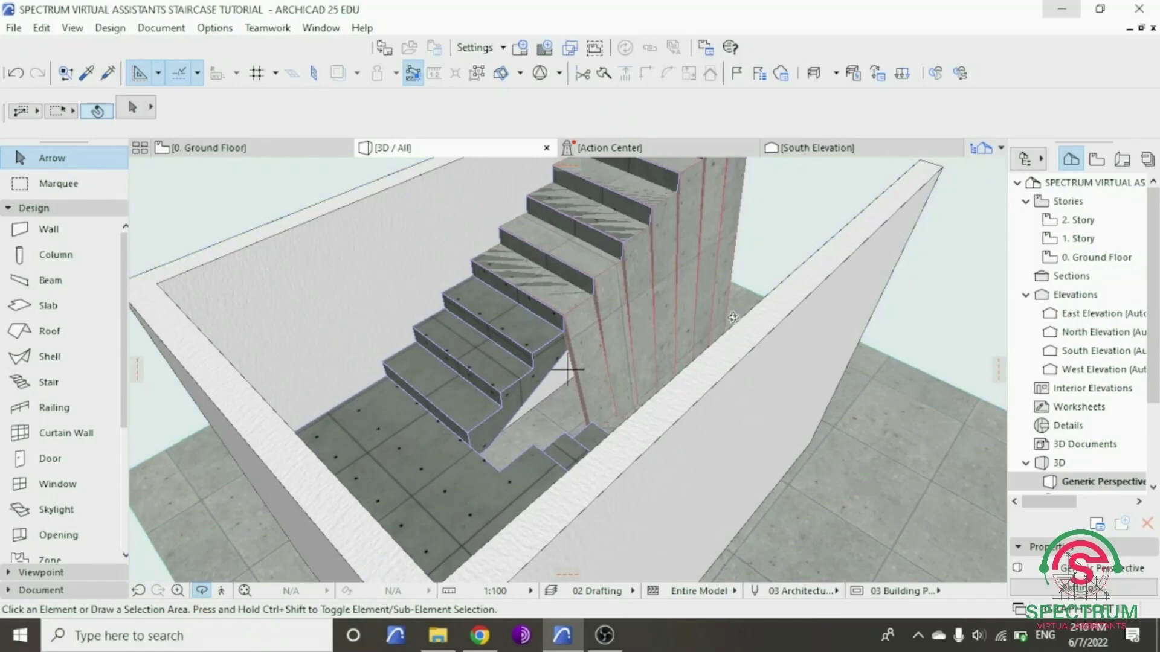
drag(733, 318, 351, 288)
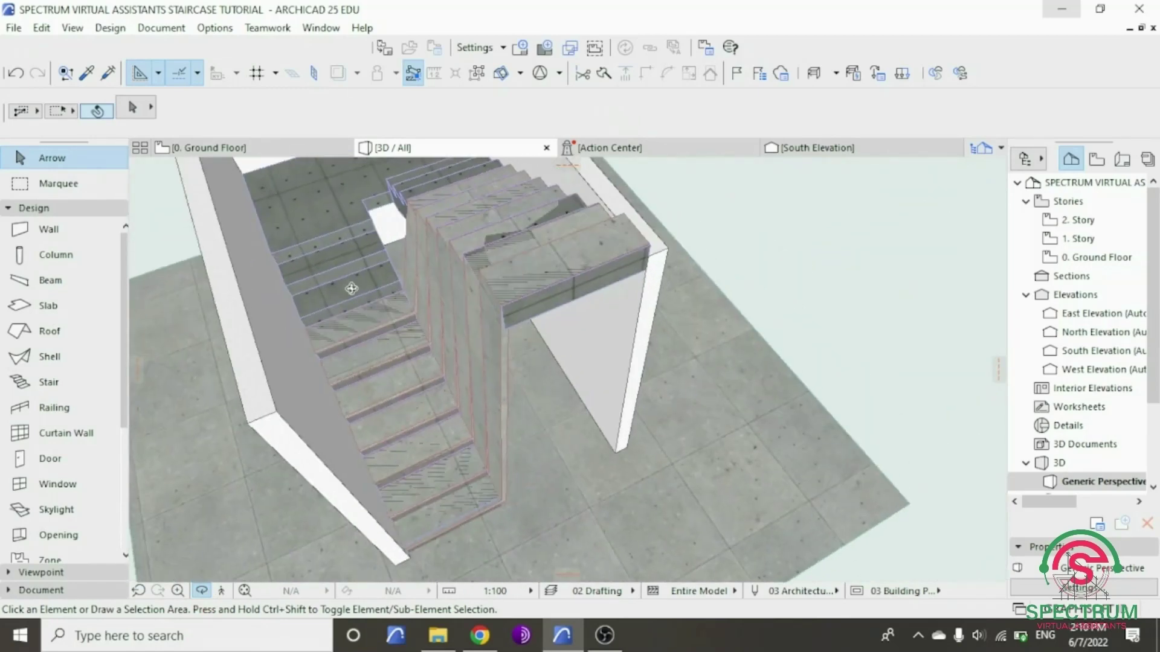
scroll(356, 310, up, 8)
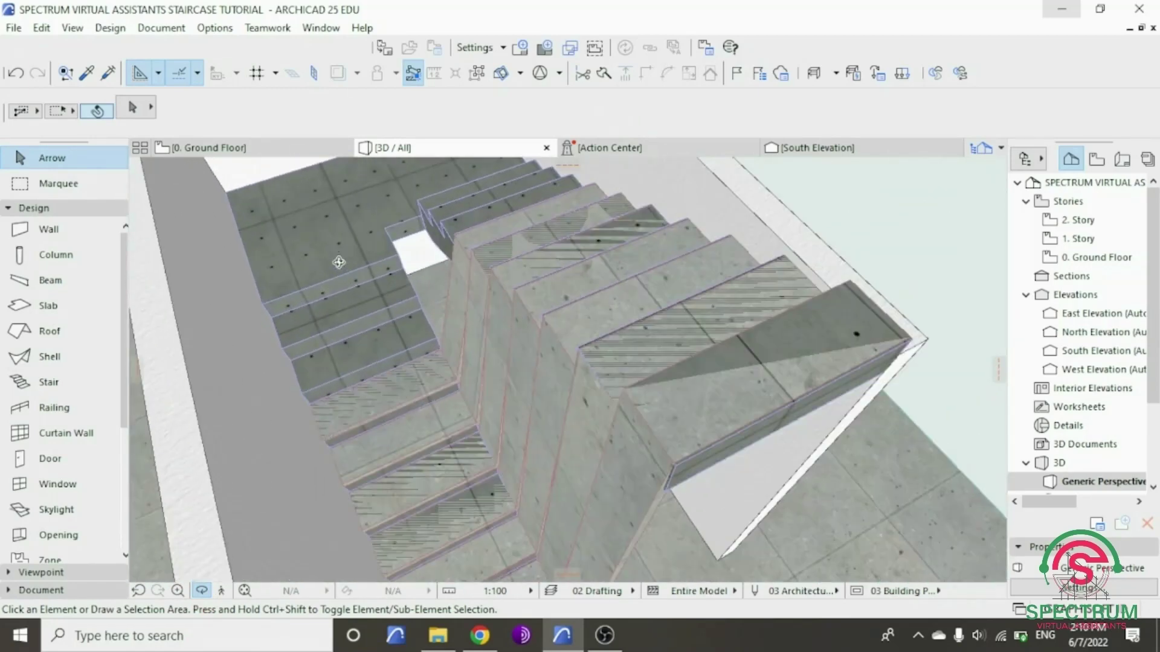
drag(356, 335, 375, 368)
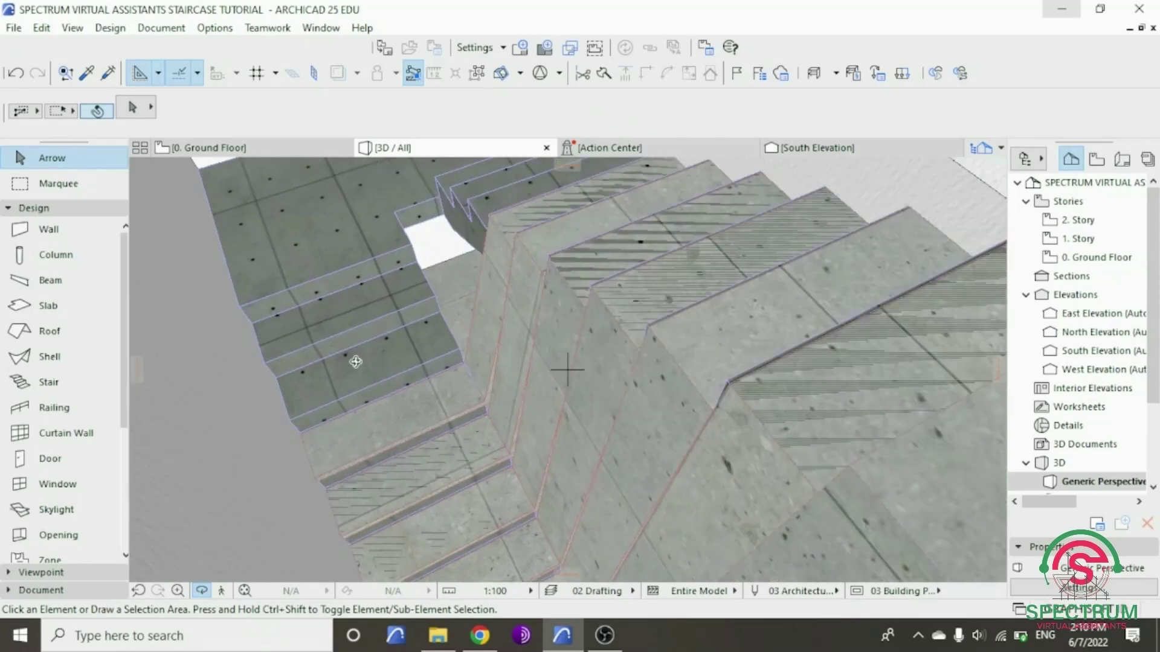
scroll(356, 362, up, 2)
scroll(432, 433, down, 5)
drag(454, 393, 434, 402)
scroll(420, 389, up, 2)
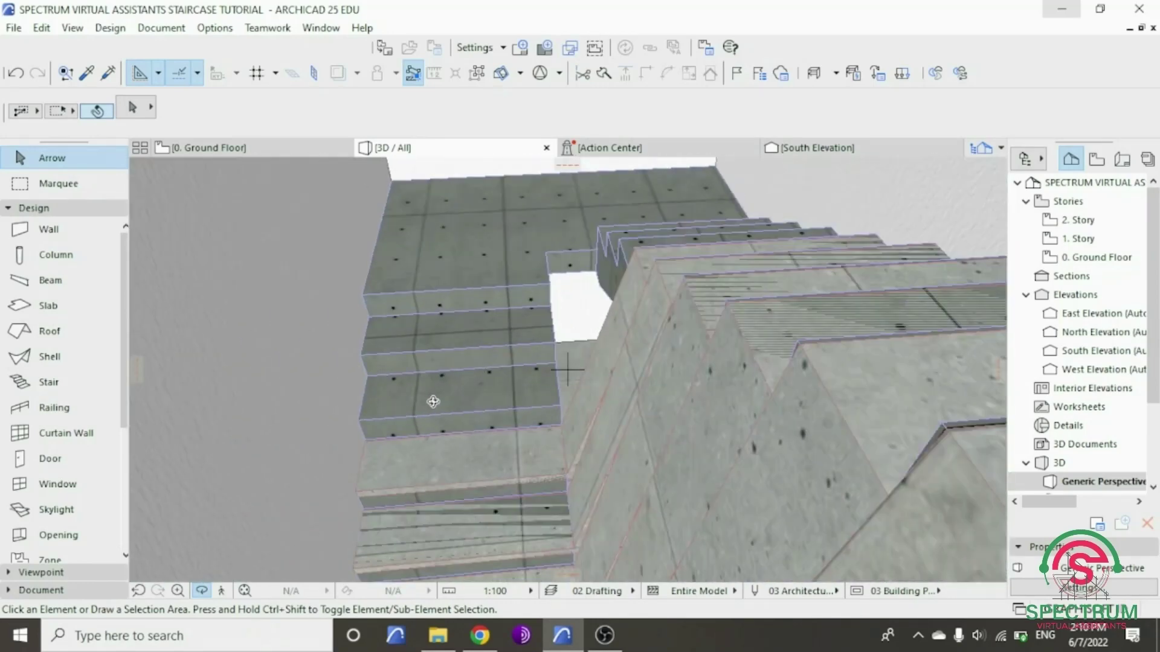
- Start an eighth shell profile on the next bare lower tread's front face, running 1000 mm from the wall corner to the inner corner
click(49, 356)
scroll(447, 410, up, 3)
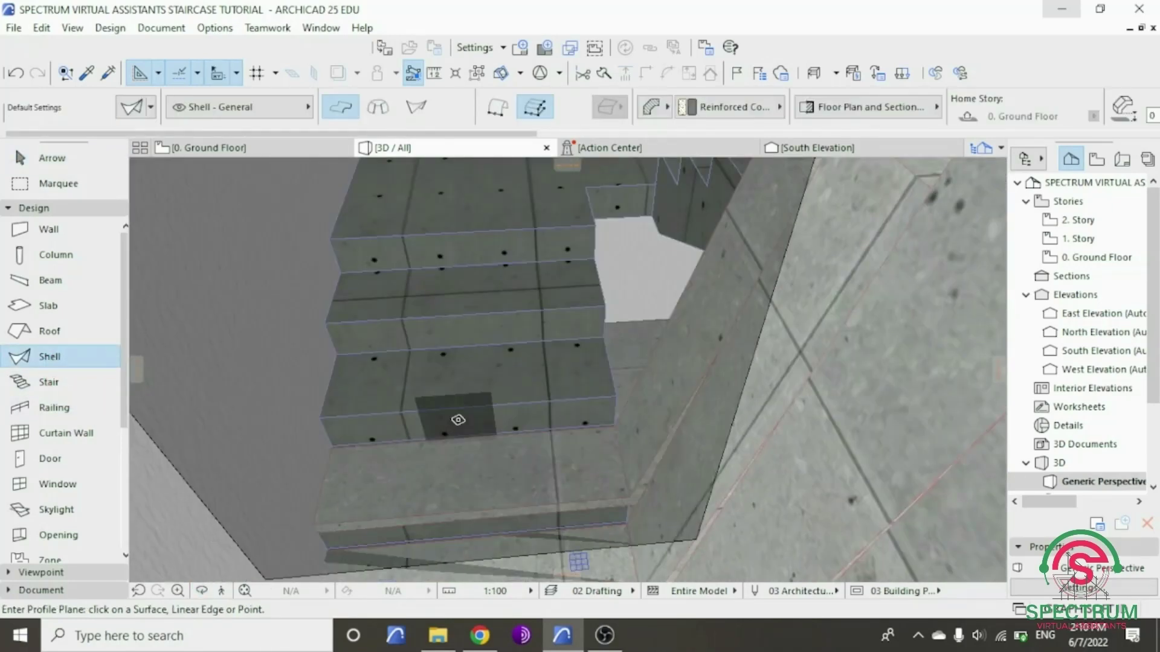
click(457, 419)
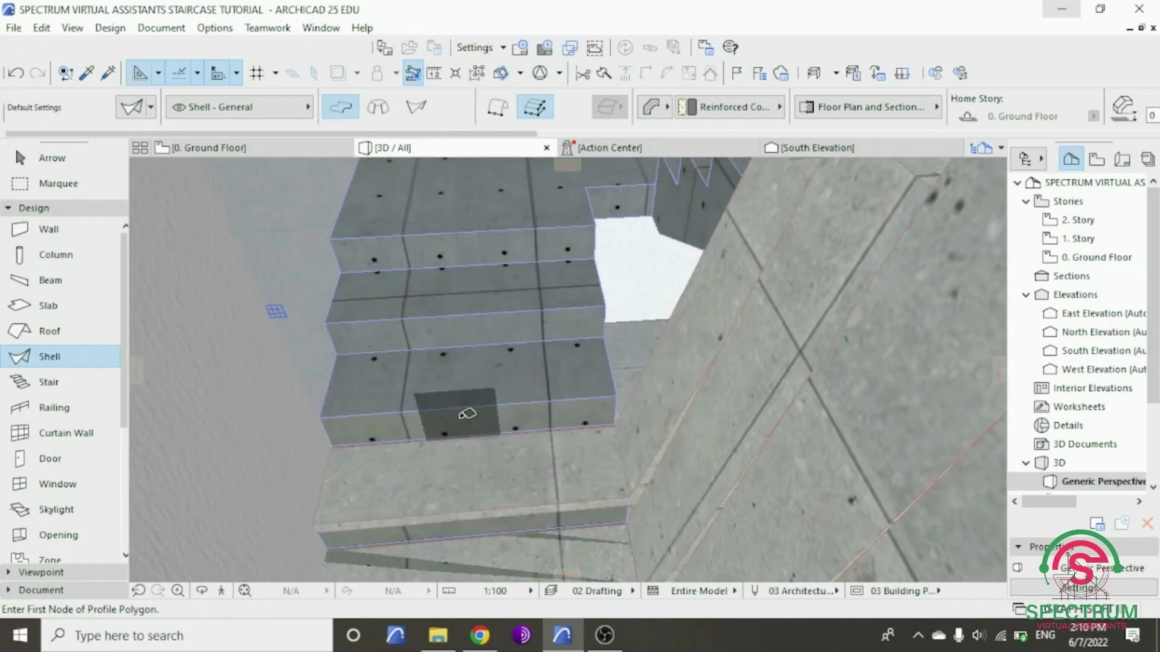
scroll(326, 414, up, 3)
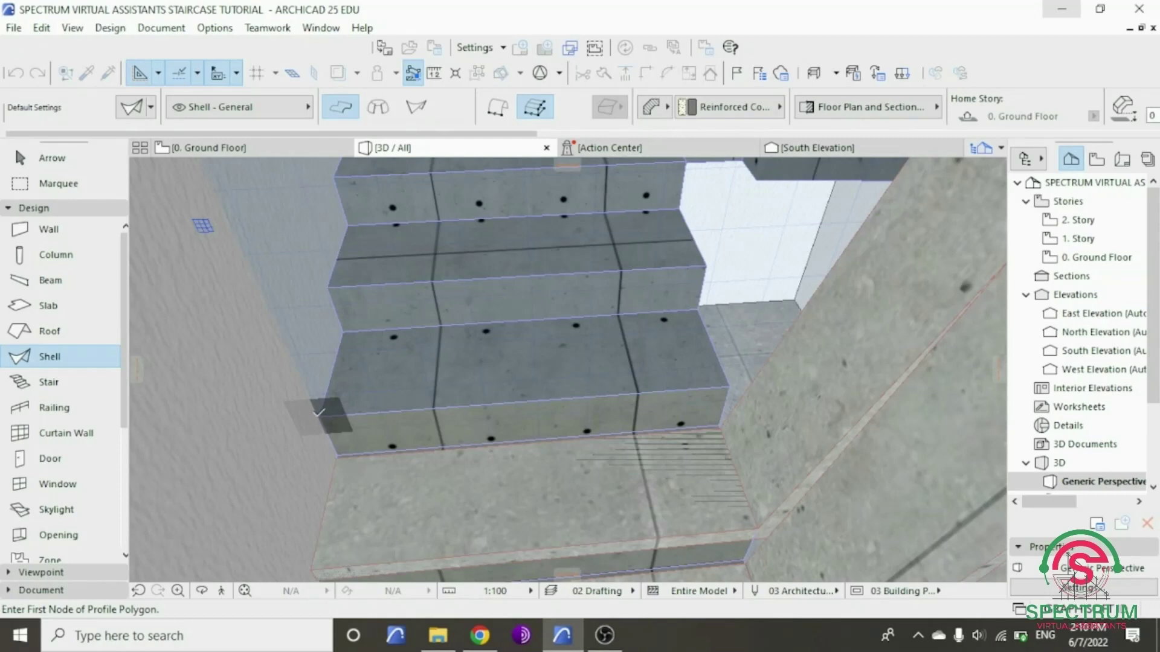
scroll(320, 415, up, 3)
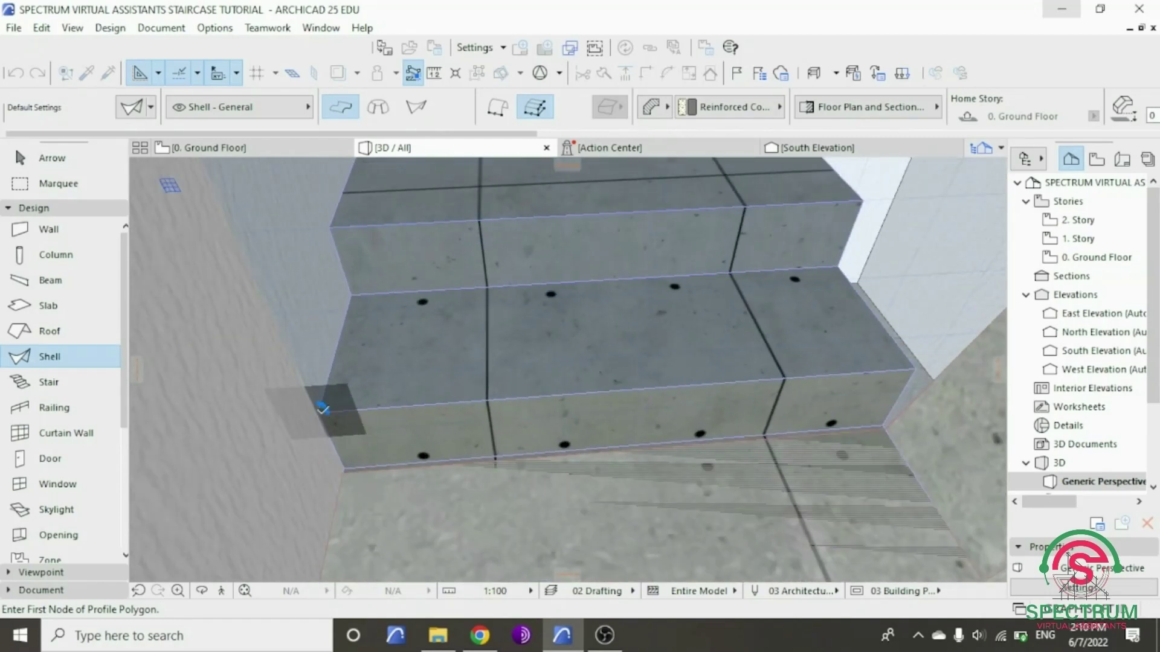
click(318, 413)
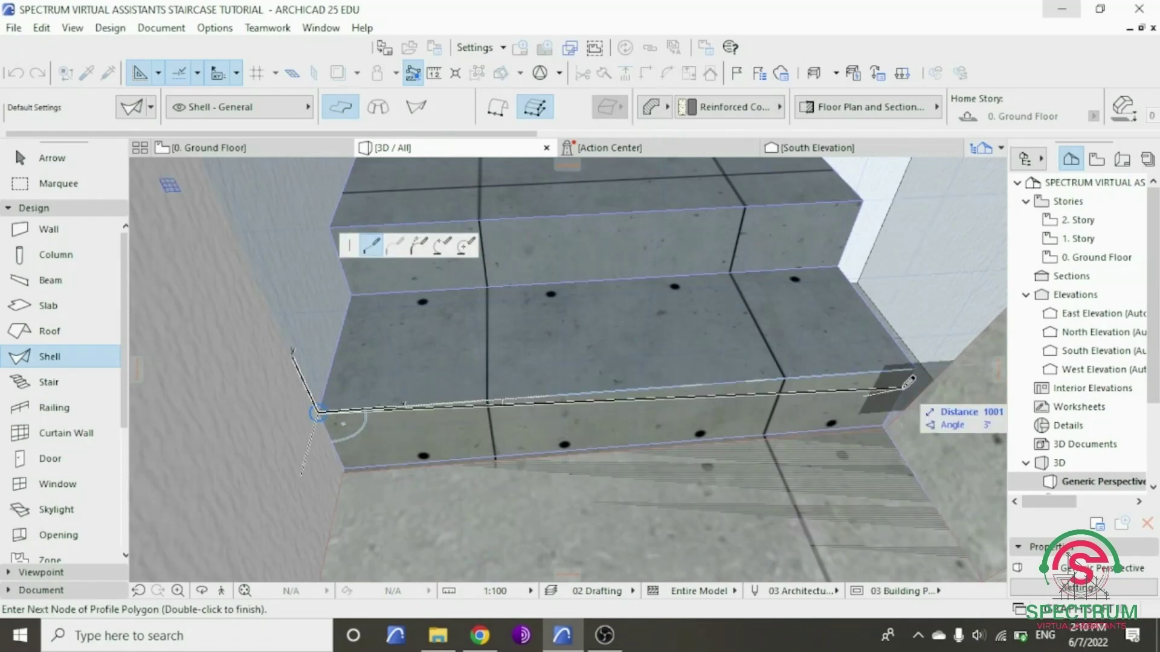
scroll(926, 354, up, 3)
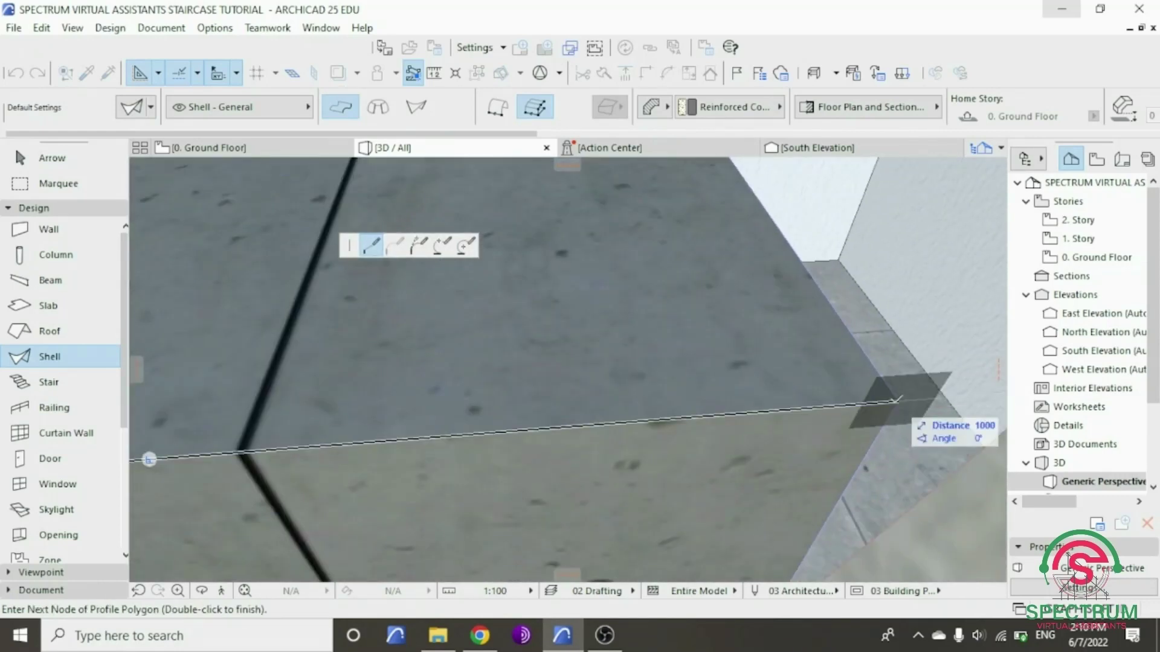
click(899, 402)
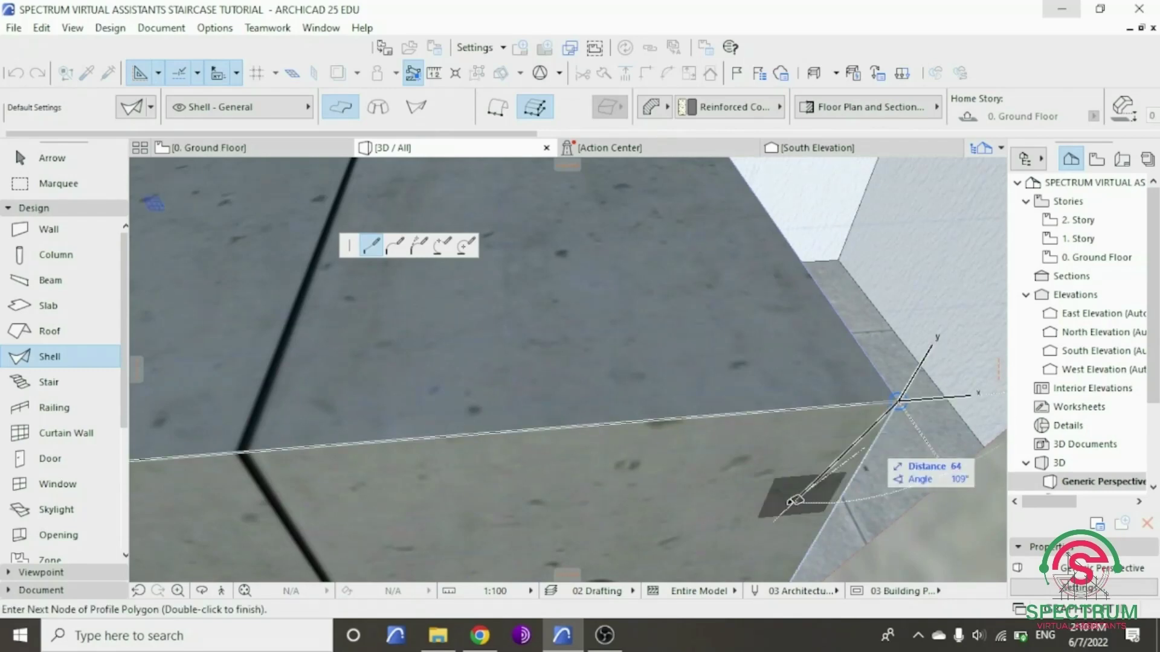
- Continue the eighth shell's profile about 808 mm up to the inner corner of the matching tread in the upper flight
scroll(798, 499, down, 4)
scroll(798, 497, down, 10)
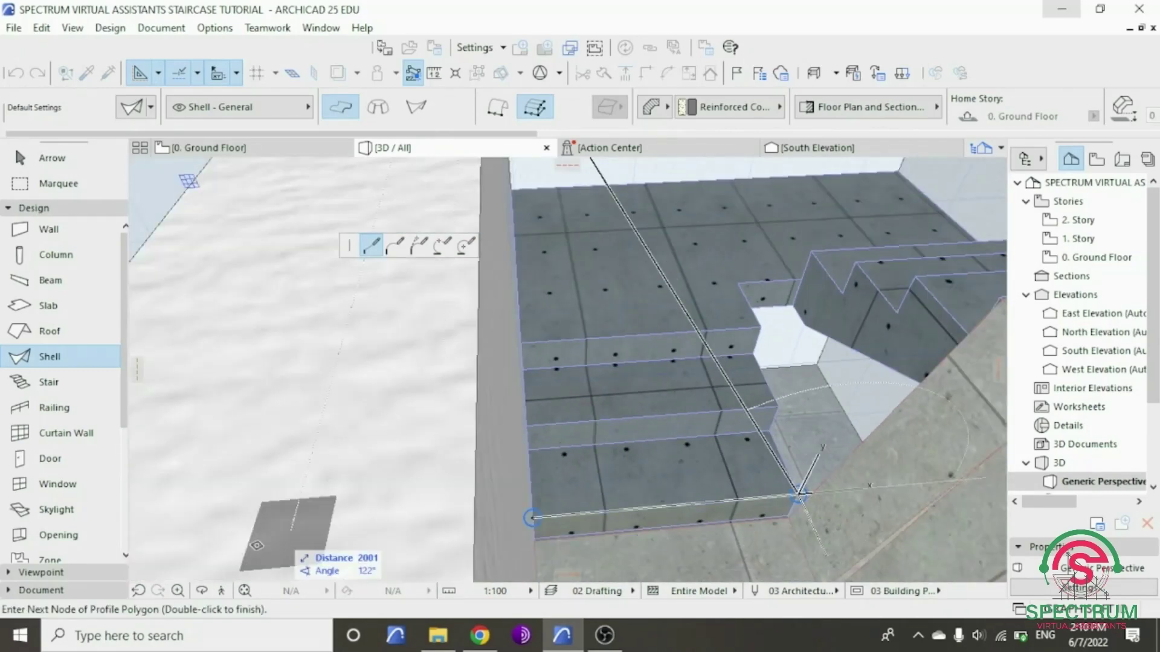
click(204, 593)
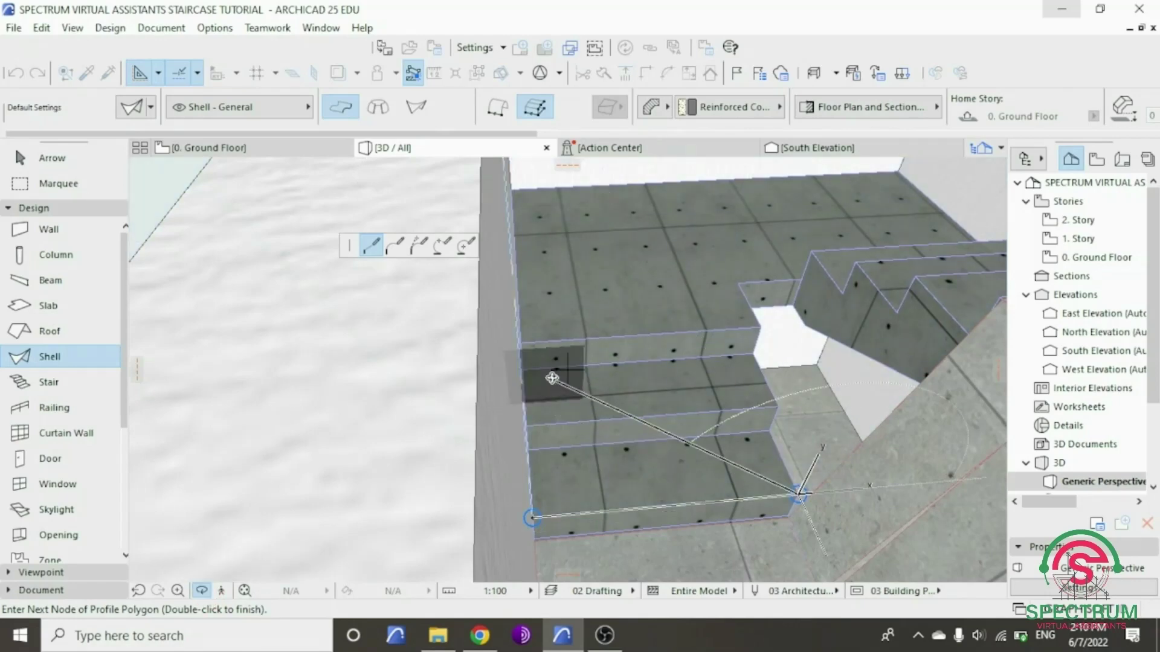
drag(552, 378, 868, 500)
scroll(864, 500, down, 5)
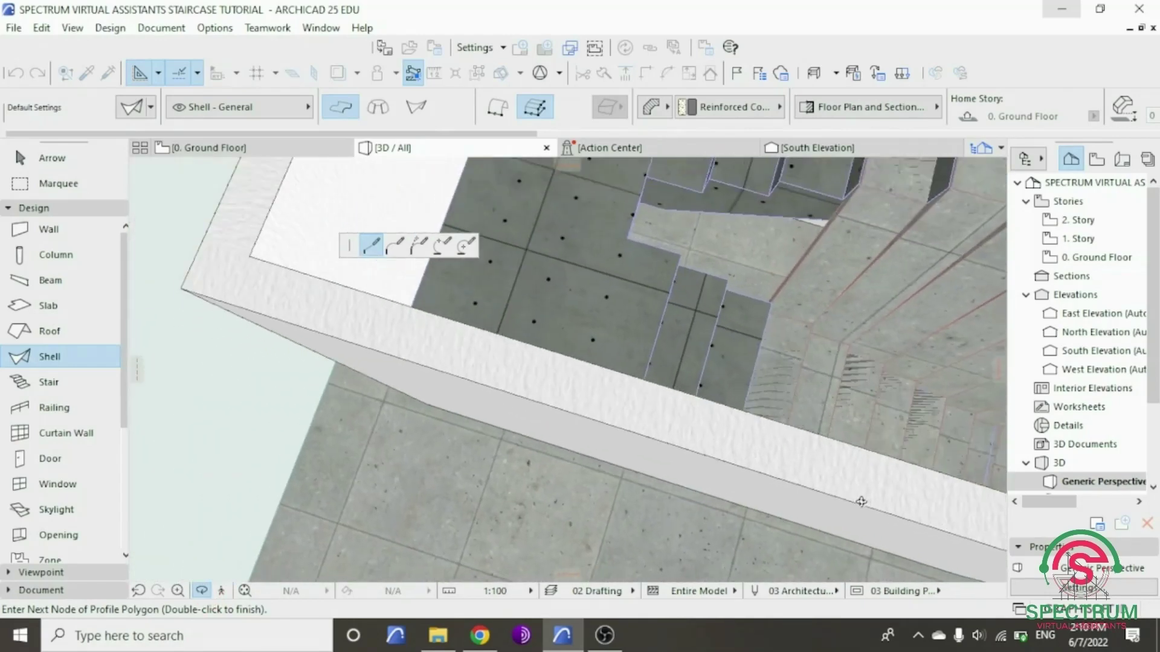
scroll(850, 267, up, 2)
scroll(849, 266, up, 8)
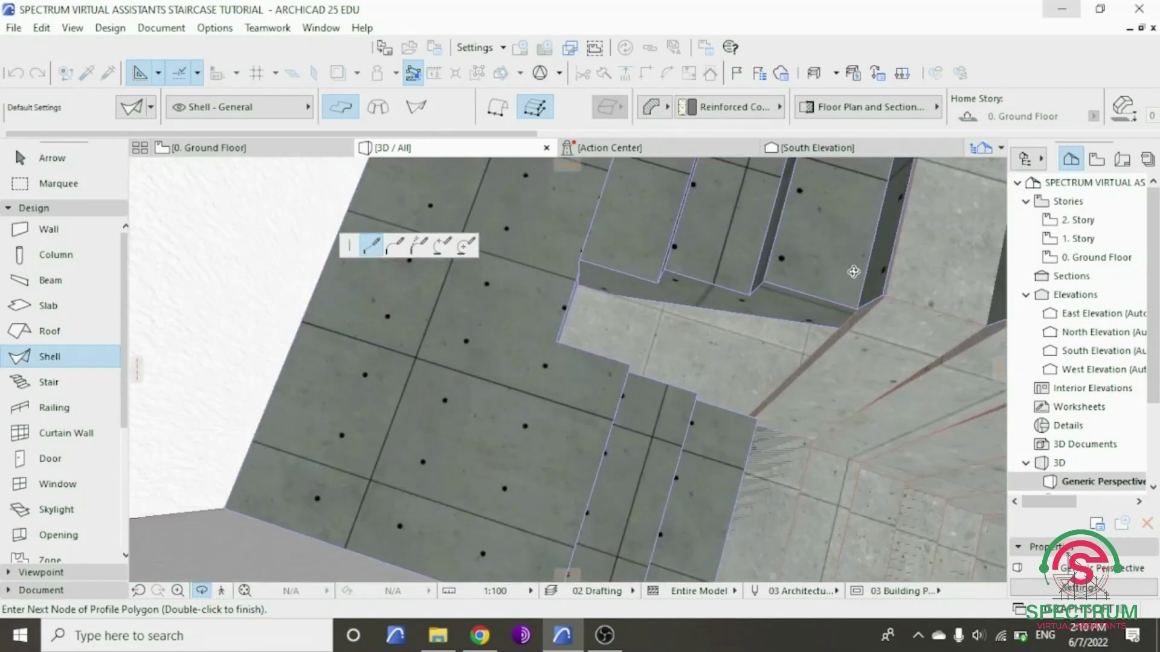
scroll(863, 323, down, 3)
scroll(863, 323, down, 3)
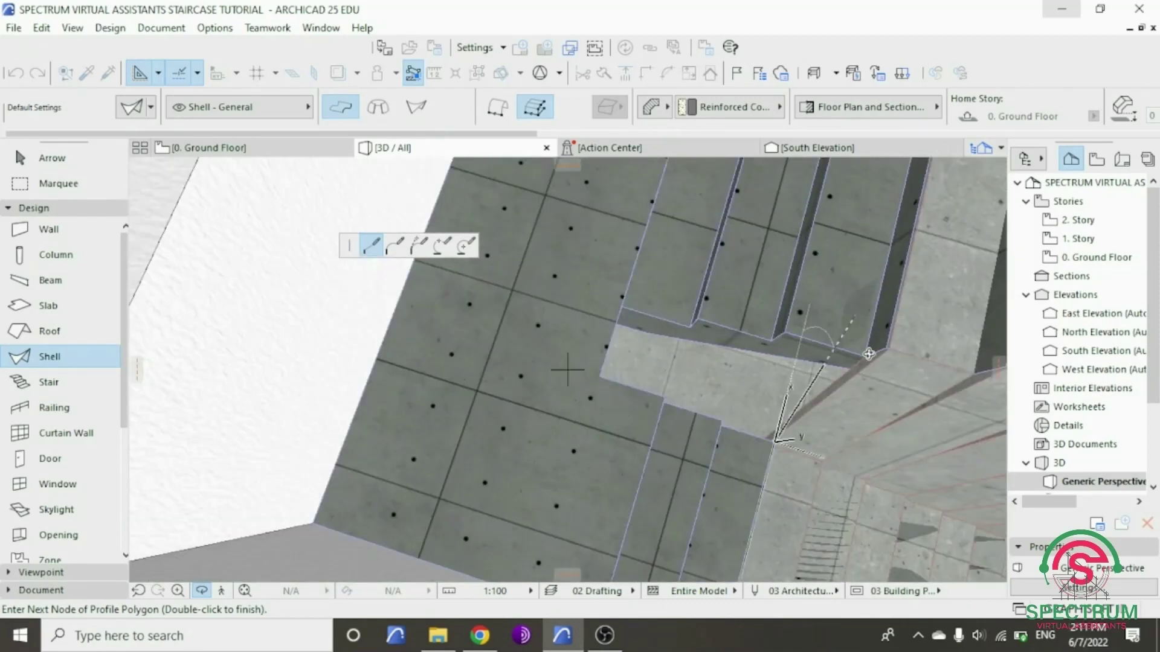
scroll(868, 356, up, 5)
scroll(868, 356, up, 3)
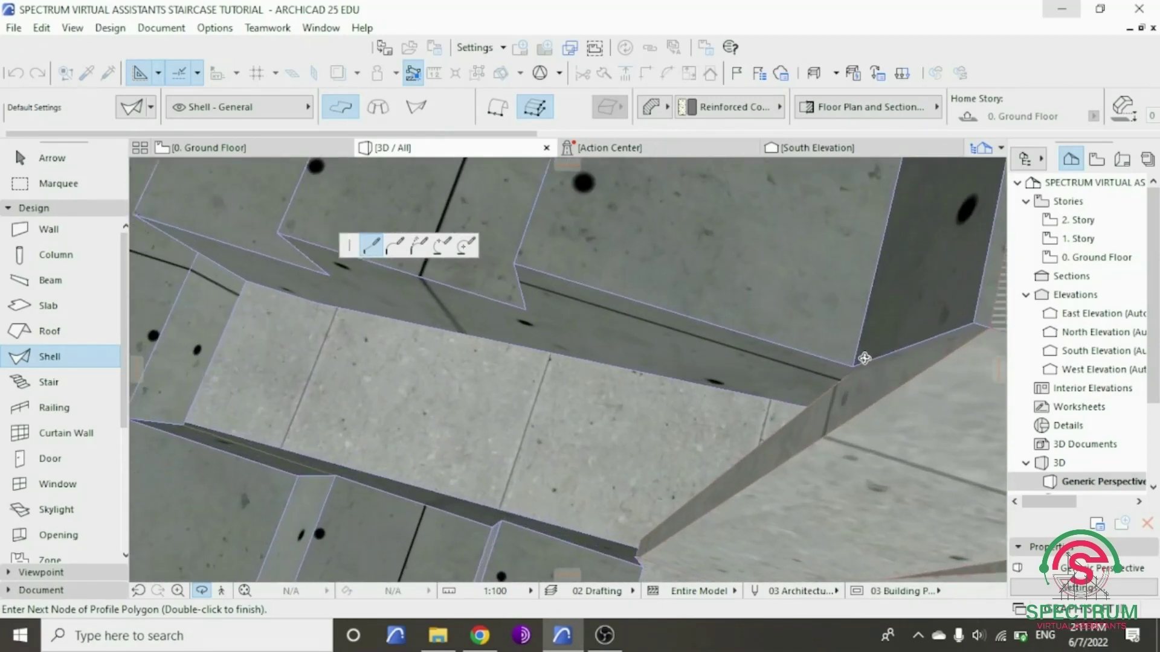
scroll(852, 366, up, 4)
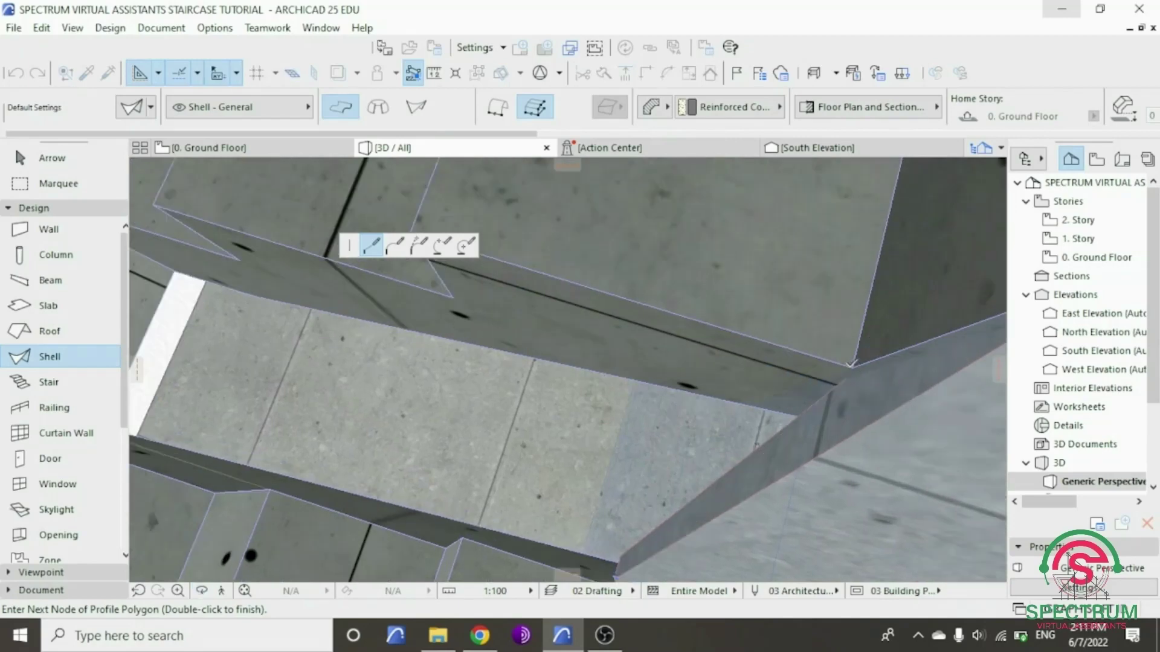
scroll(852, 365, down, 2)
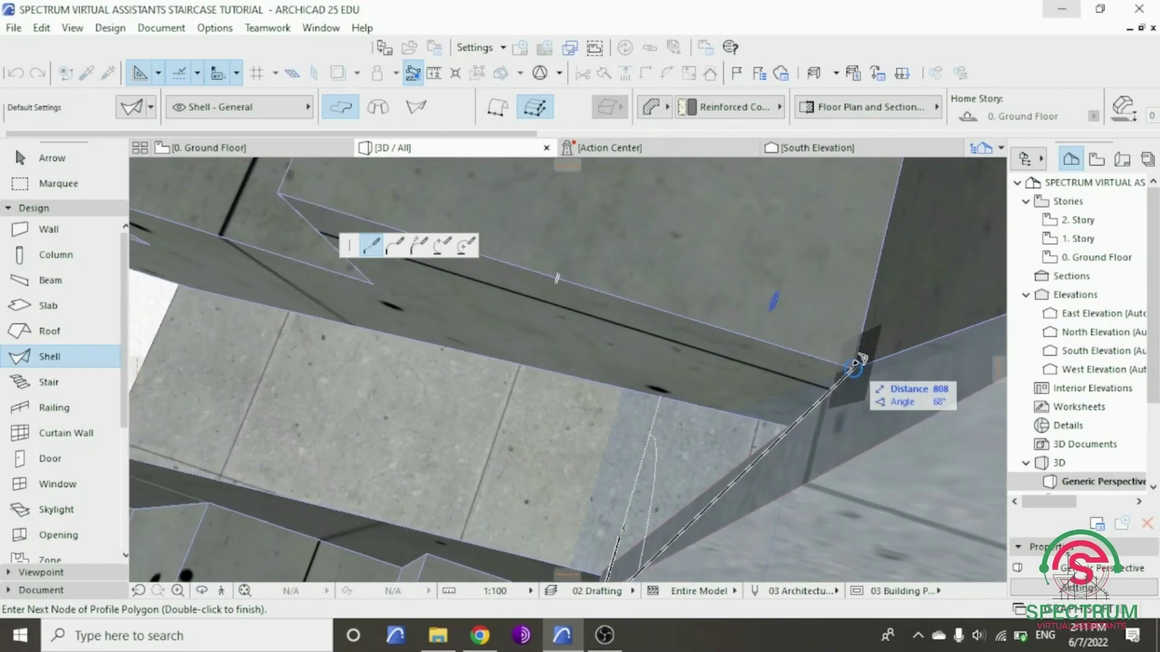
- Finish the eighth profile at the upper tread's wall corner and extrude it with extrusion length 50 mm and distance 300 mm
scroll(809, 423, down, 3)
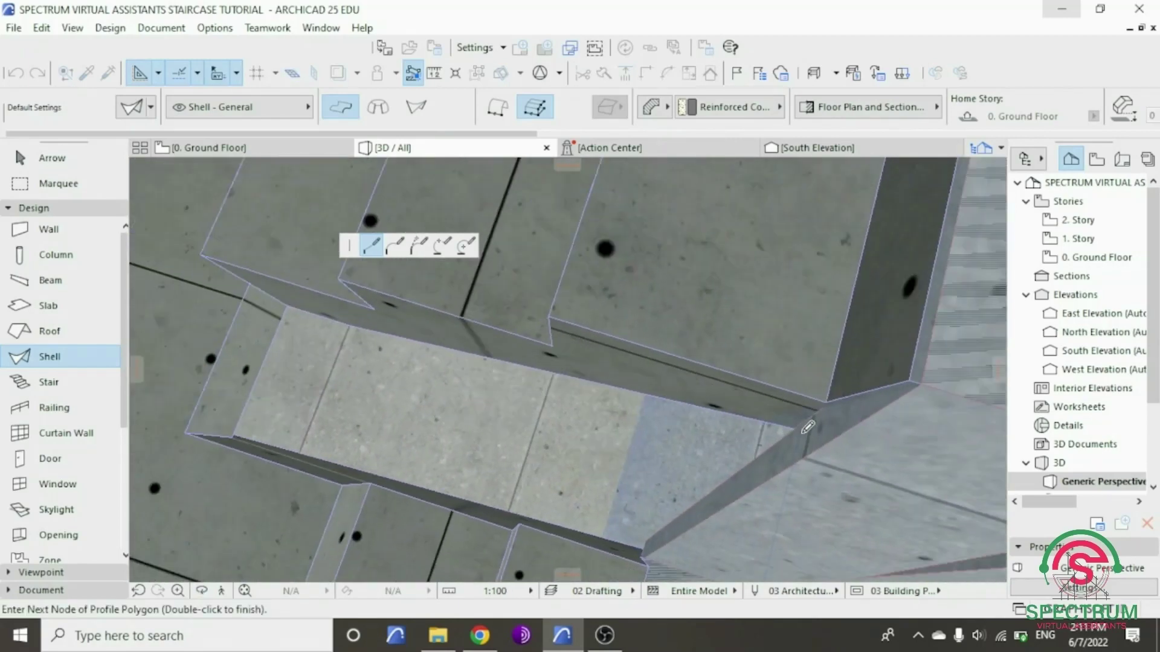
scroll(807, 427, down, 5)
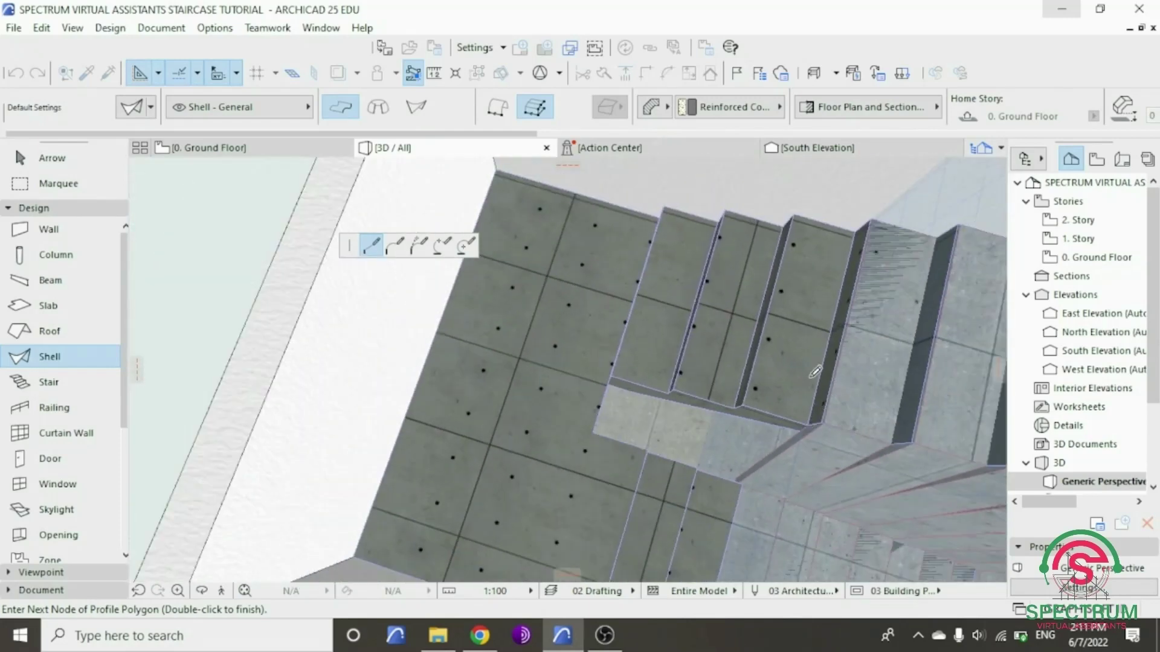
scroll(821, 423, up, 5)
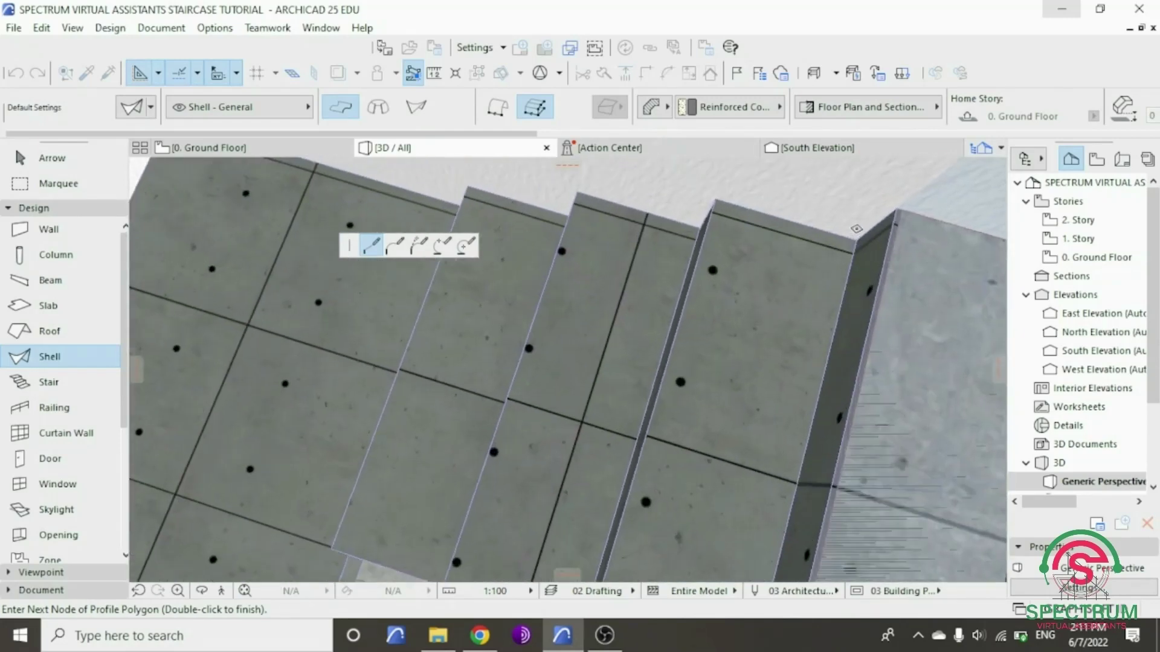
scroll(856, 229, up, 4)
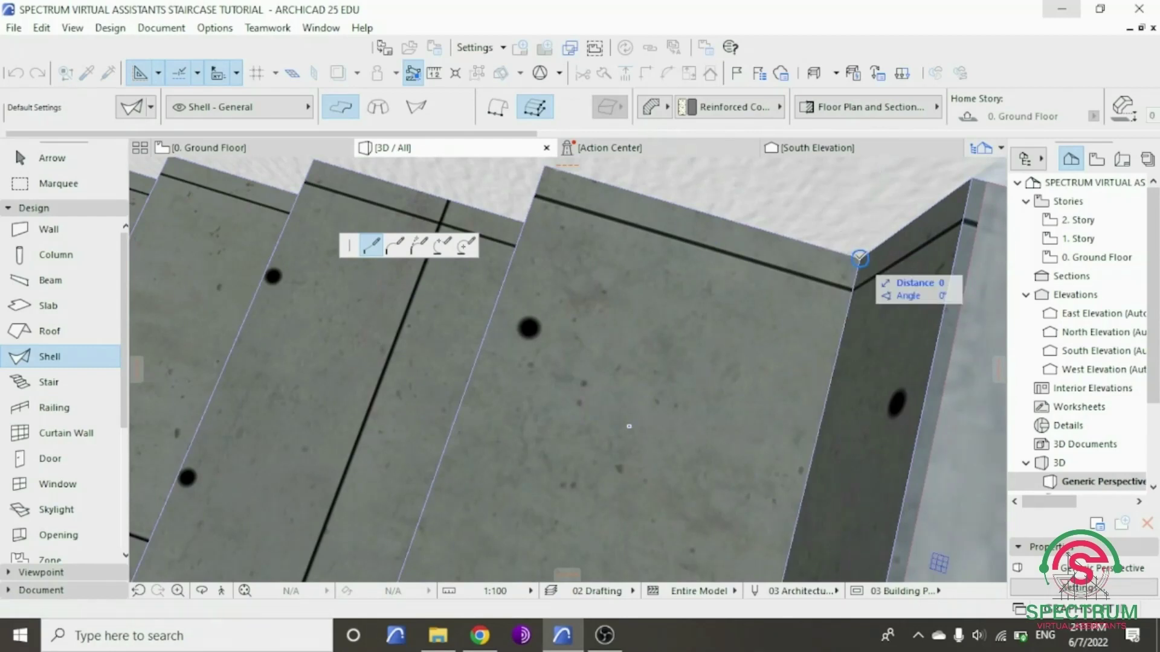
double_click(859, 258)
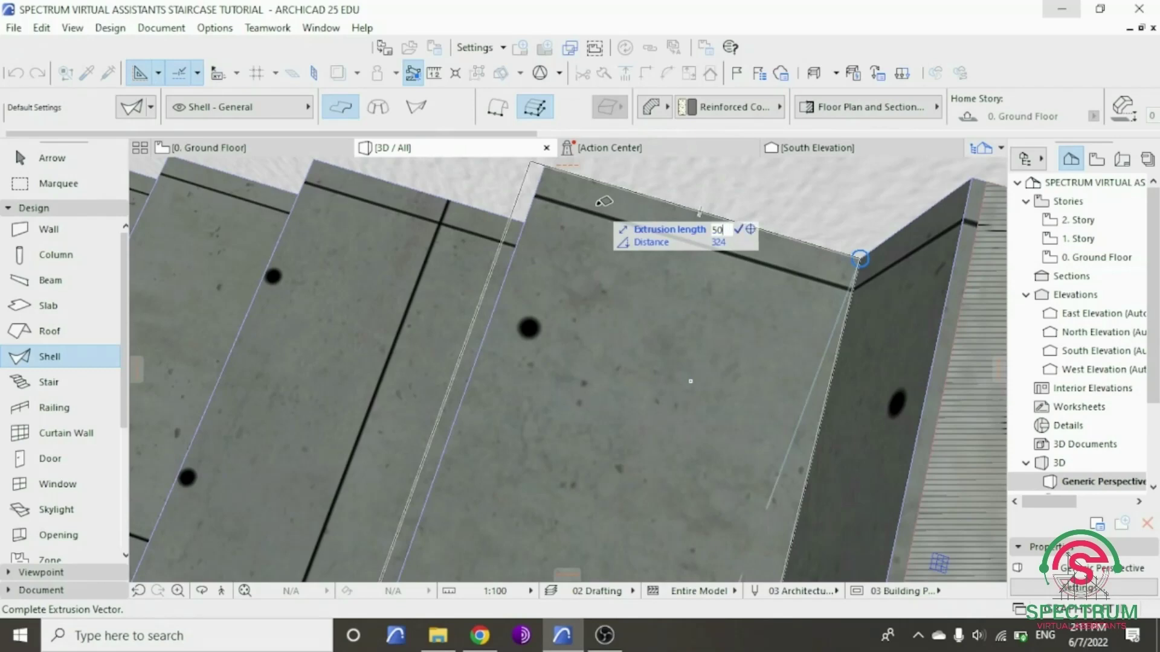
text(50)
key(Tab)
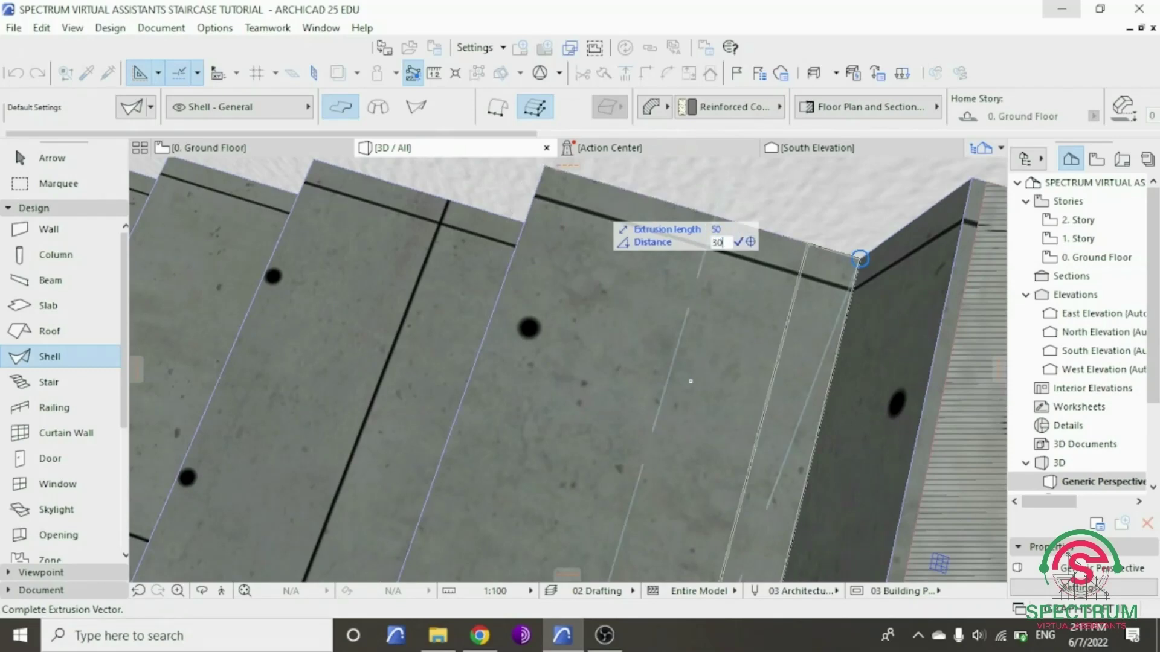
key(Return)
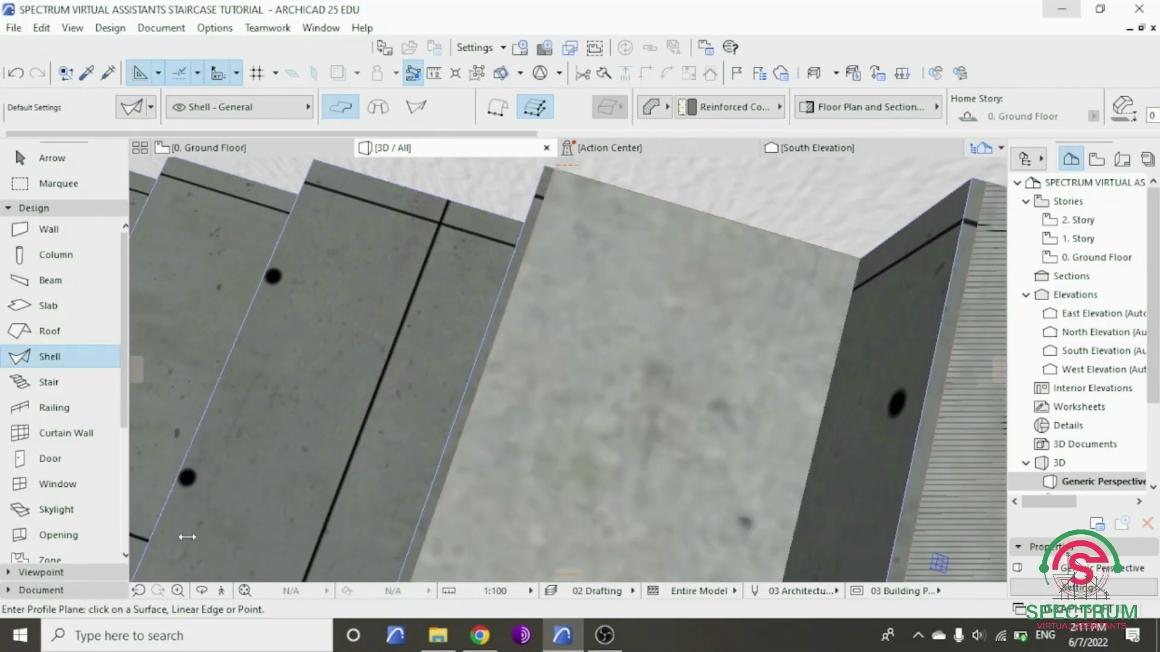
- Select the eighth concrete shell and reduce its thickness in its selection settings to match the other 50 mm shells
scroll(186, 536, down, 3)
scroll(108, 471, down, 3)
scroll(503, 467, down, 10)
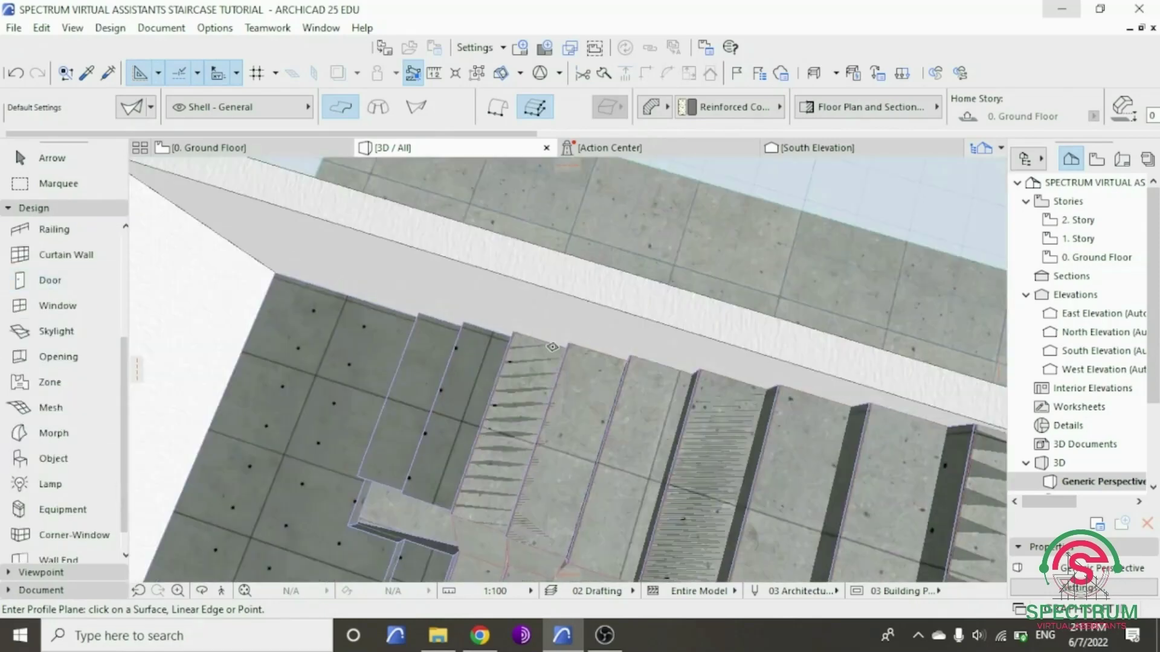
scroll(503, 466, up, 5)
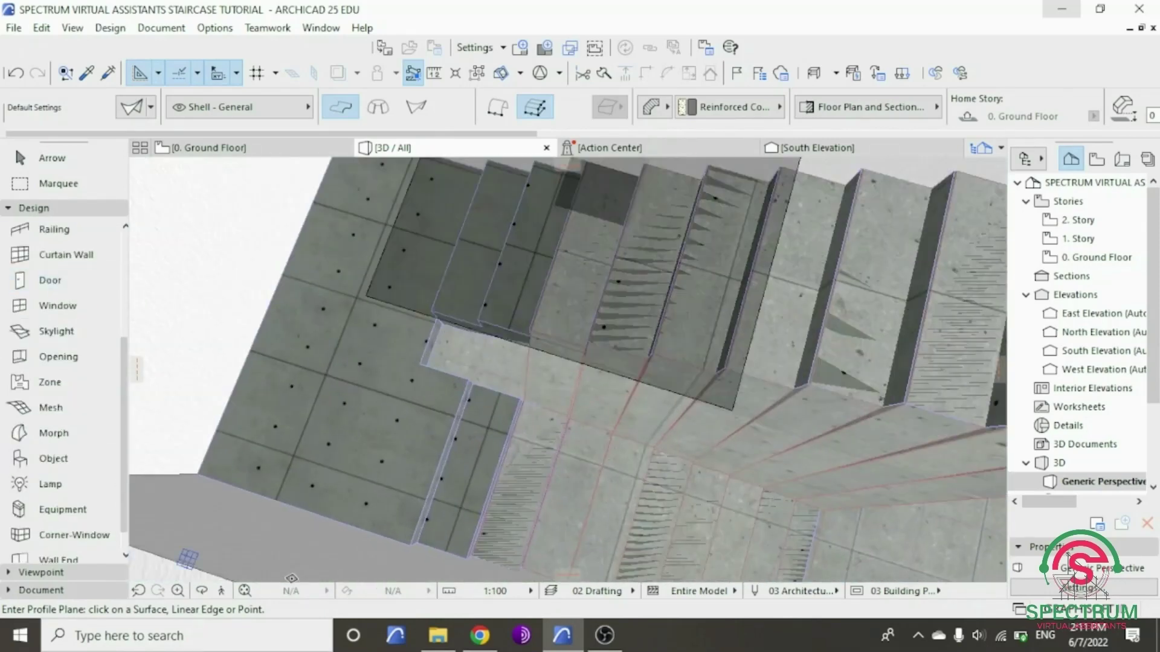
click(201, 591)
scroll(249, 559, up, 2)
drag(250, 559, 573, 453)
scroll(573, 453, up, 2)
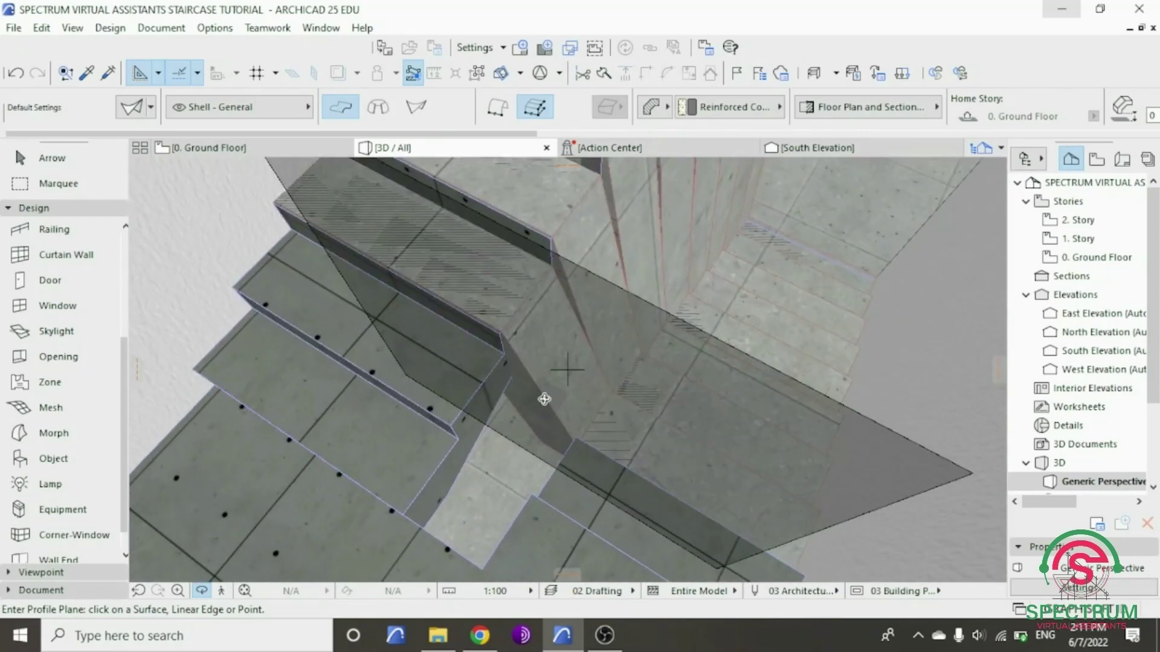
key(Escape)
click(542, 388)
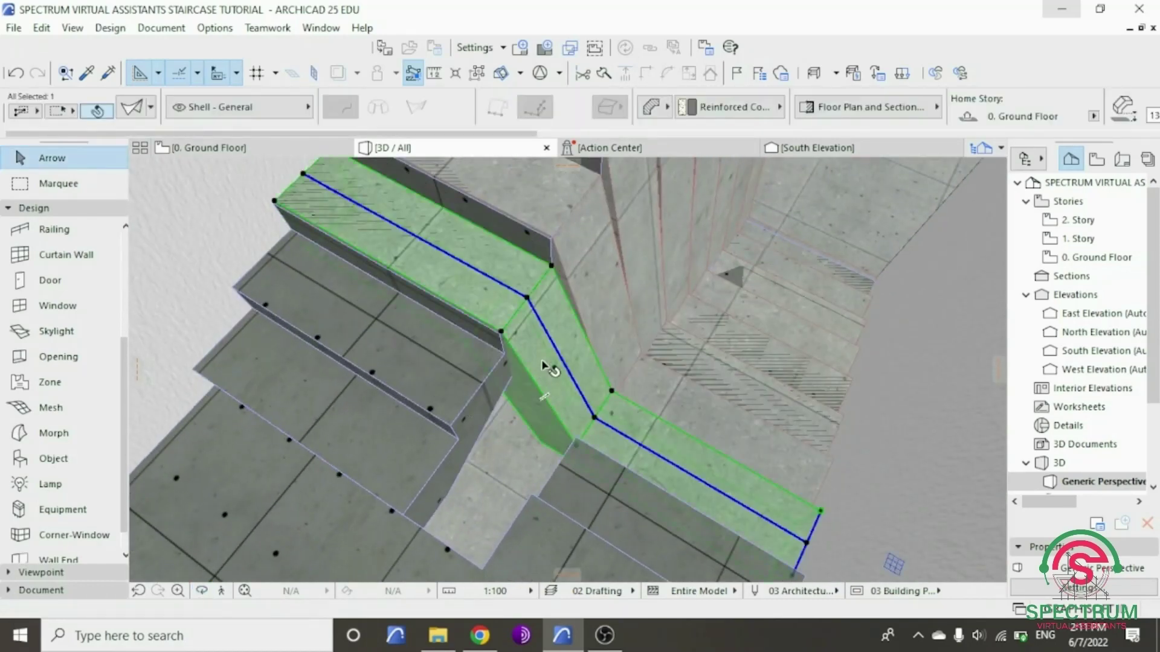
right_click(543, 364)
click(598, 187)
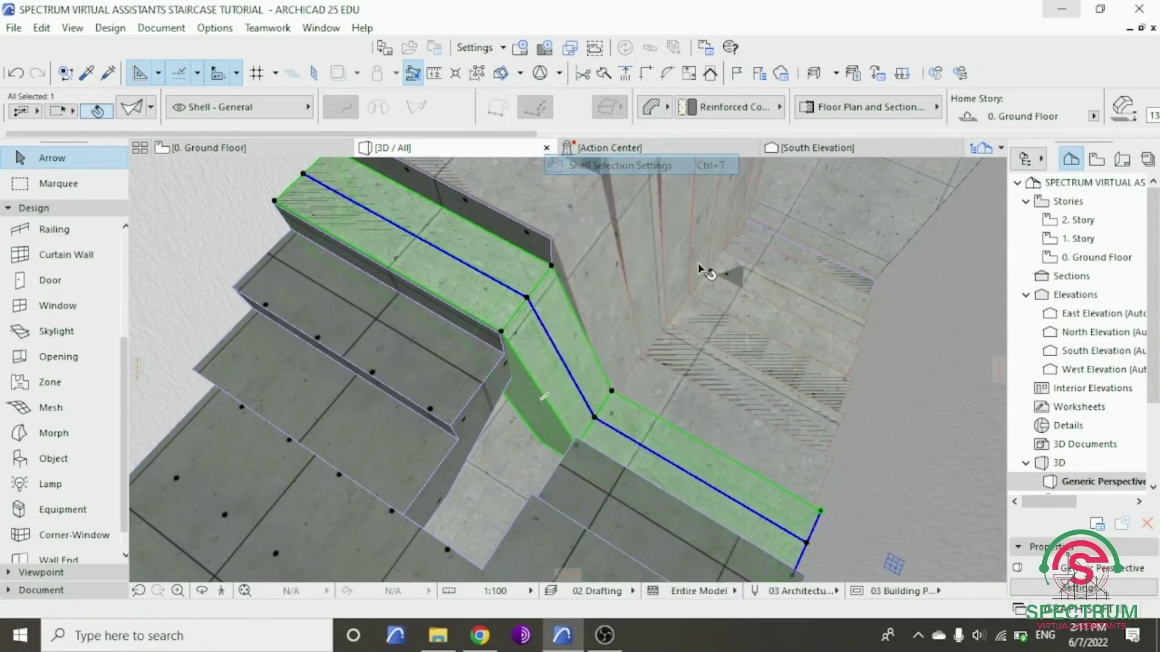
double_click(608, 259)
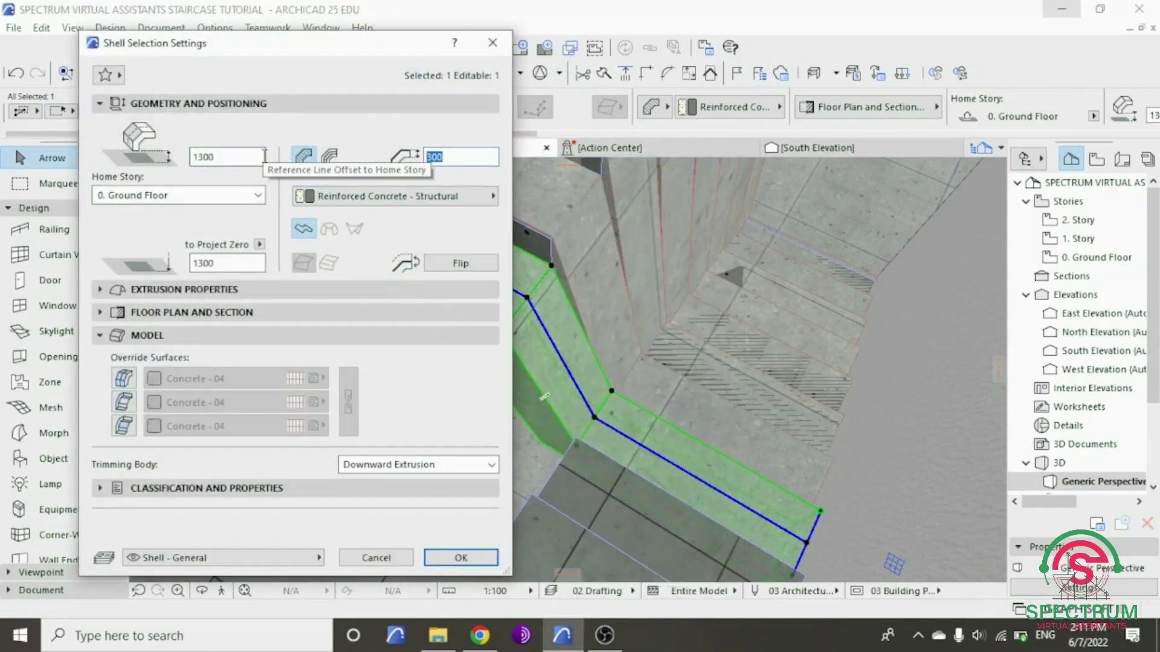
key(Return)
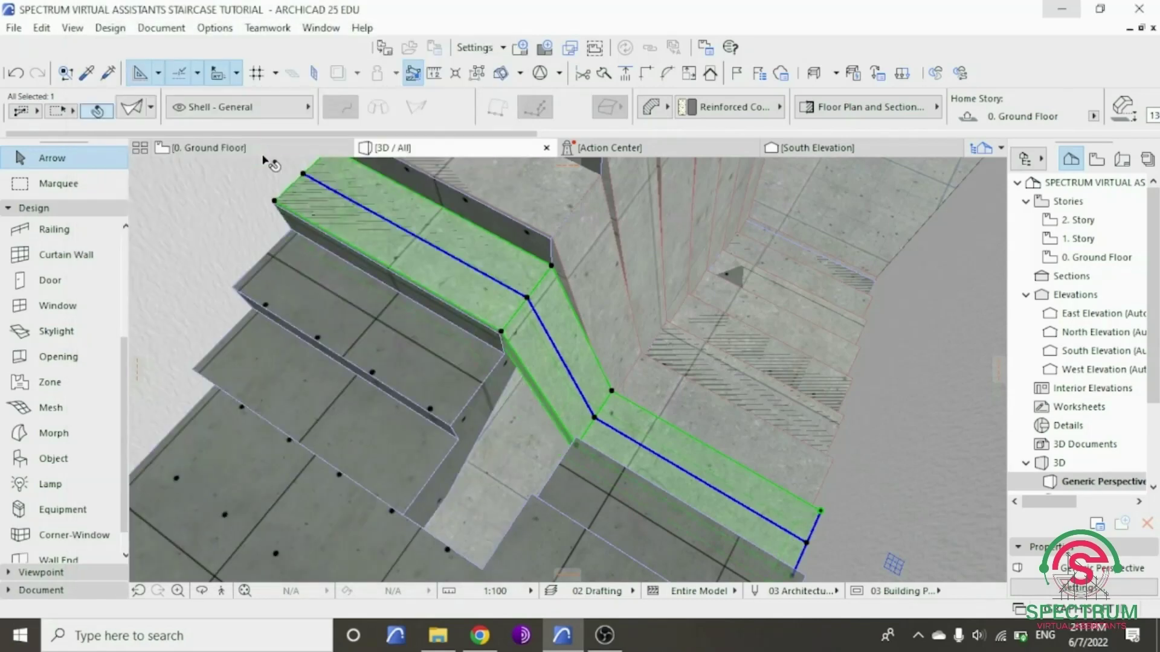
- Deselect the eighth shell and examine the framed treads, the landing and the enclosing walls of the staircase from several angles
scroll(452, 276, down, 5)
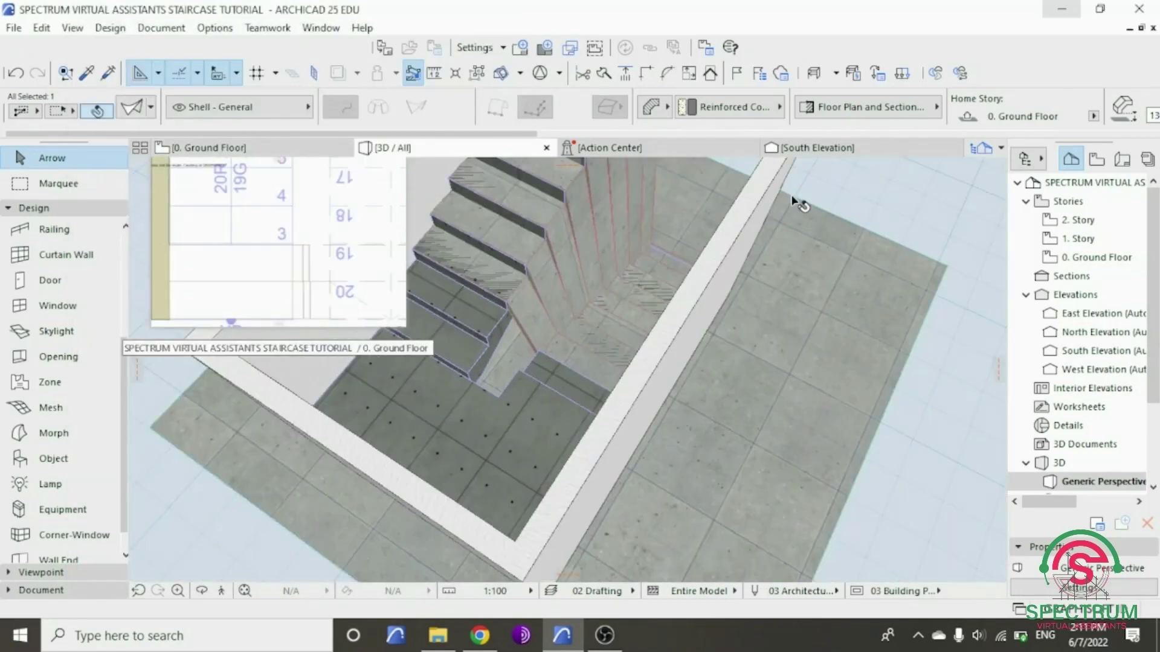
key(Escape)
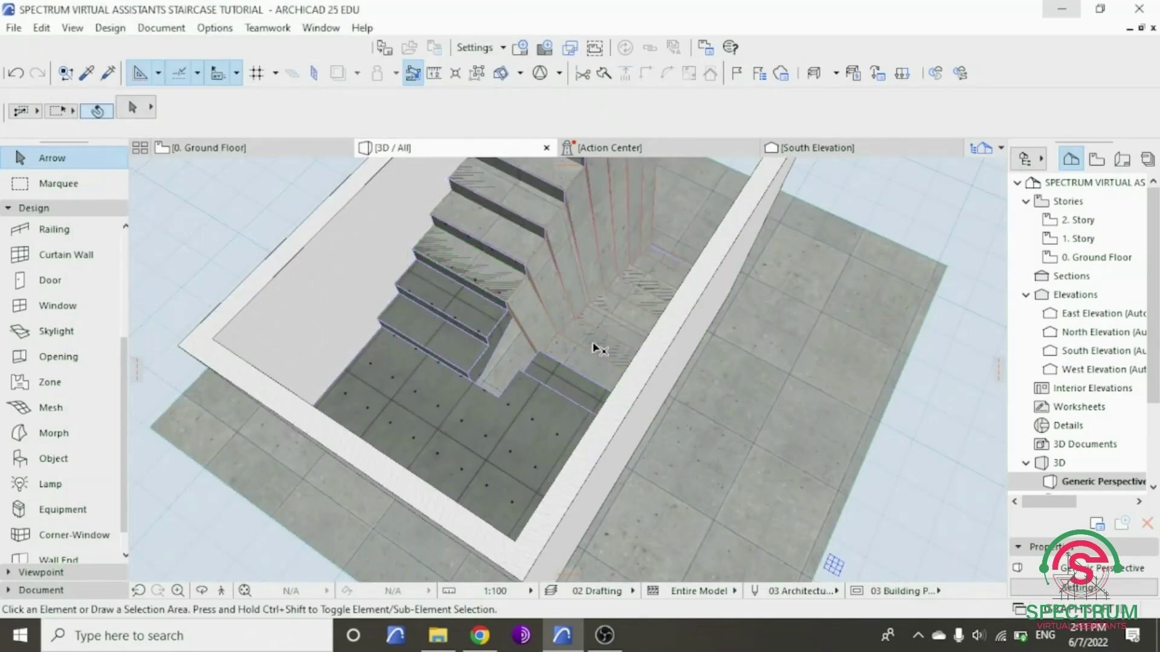
click(204, 590)
scroll(535, 389, down, 4)
mouse_move(566, 303)
mouse_down()
mouse_move(575, 282)
mouse_move(615, 365)
mouse_move(561, 314)
mouse_up()
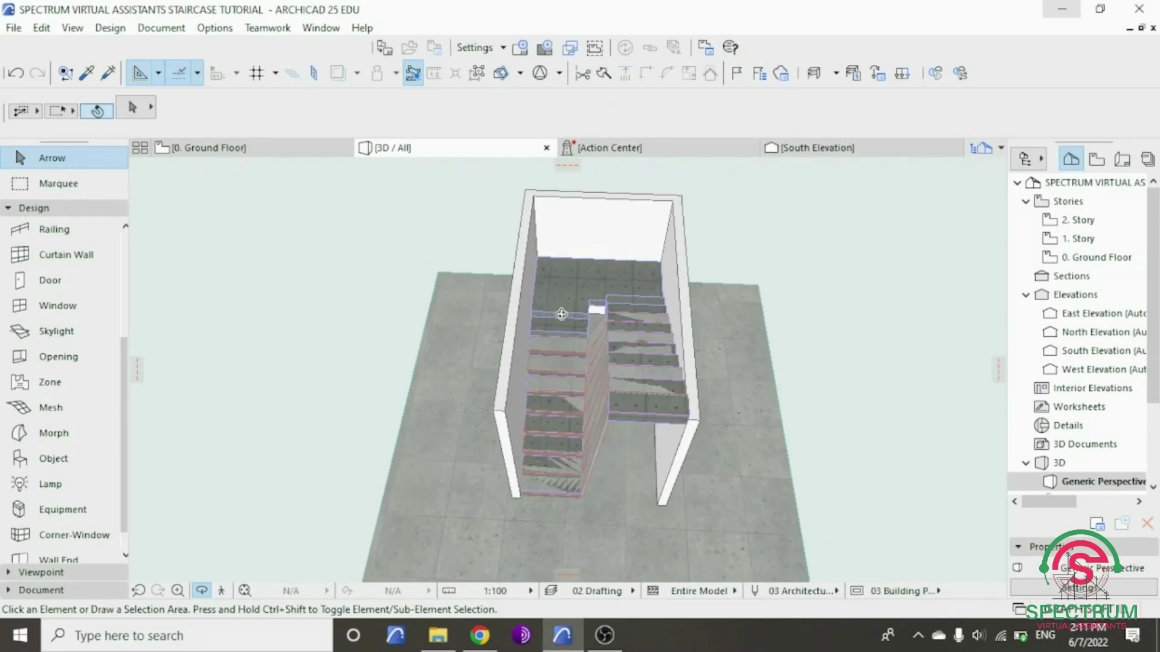
scroll(562, 314, up, 10)
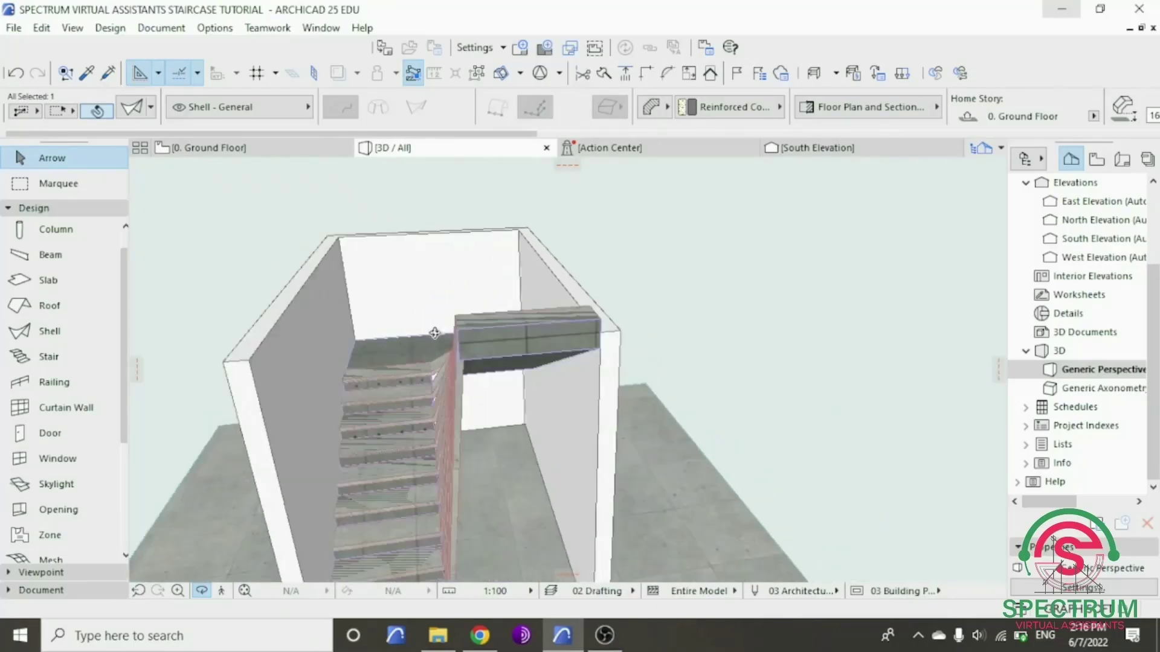
mouse_move(411, 326)
mouse_down()
mouse_move(445, 320)
mouse_move(409, 311)
mouse_move(441, 311)
mouse_move(406, 314)
mouse_move(408, 327)
mouse_up()
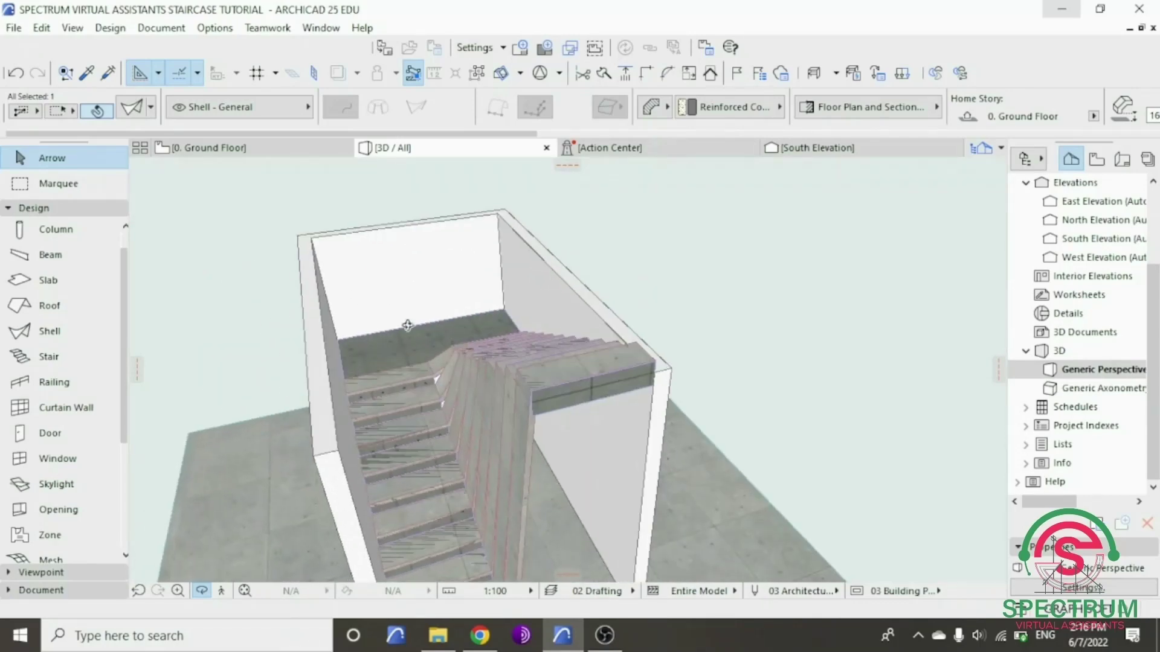
scroll(408, 326, up, 5)
drag(413, 368, 427, 397)
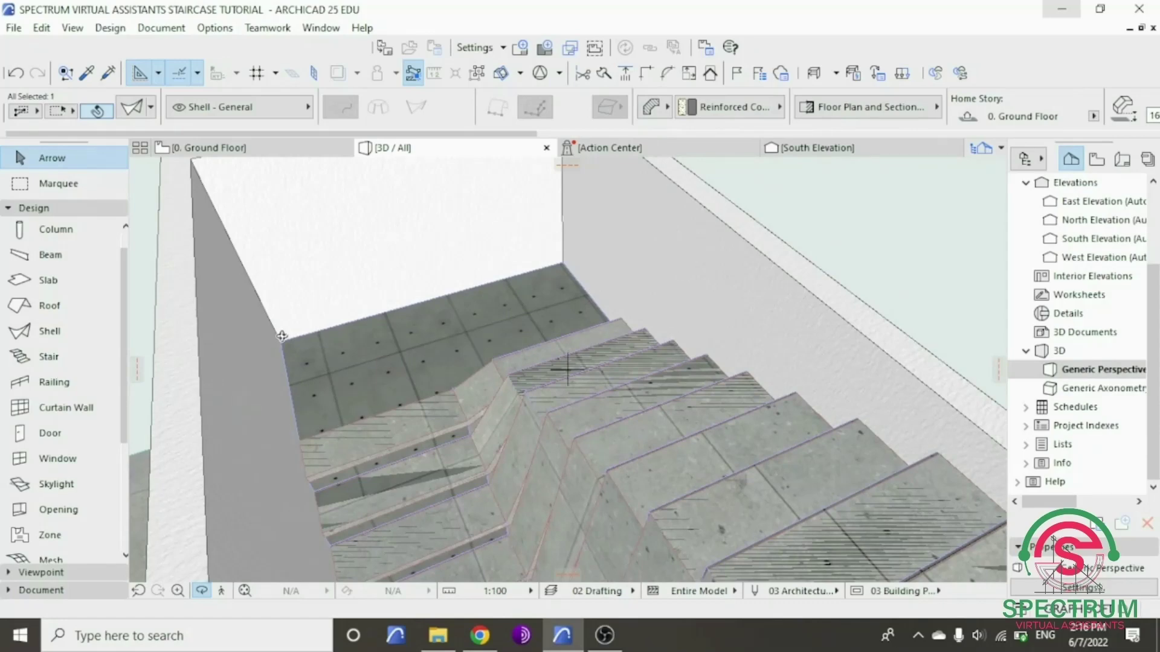
- Start an extruded shell profile on the landing's front face, placing its first node at the wall-side corner of the lower flight's top tread
drag(283, 336, 423, 393)
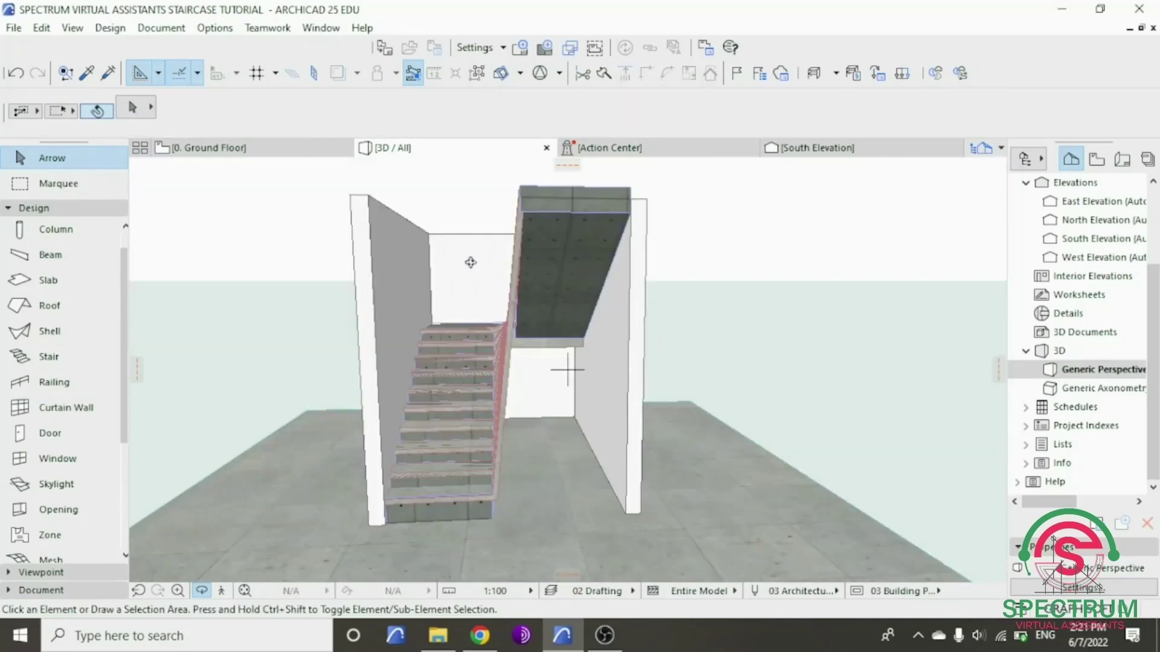
key(Escape)
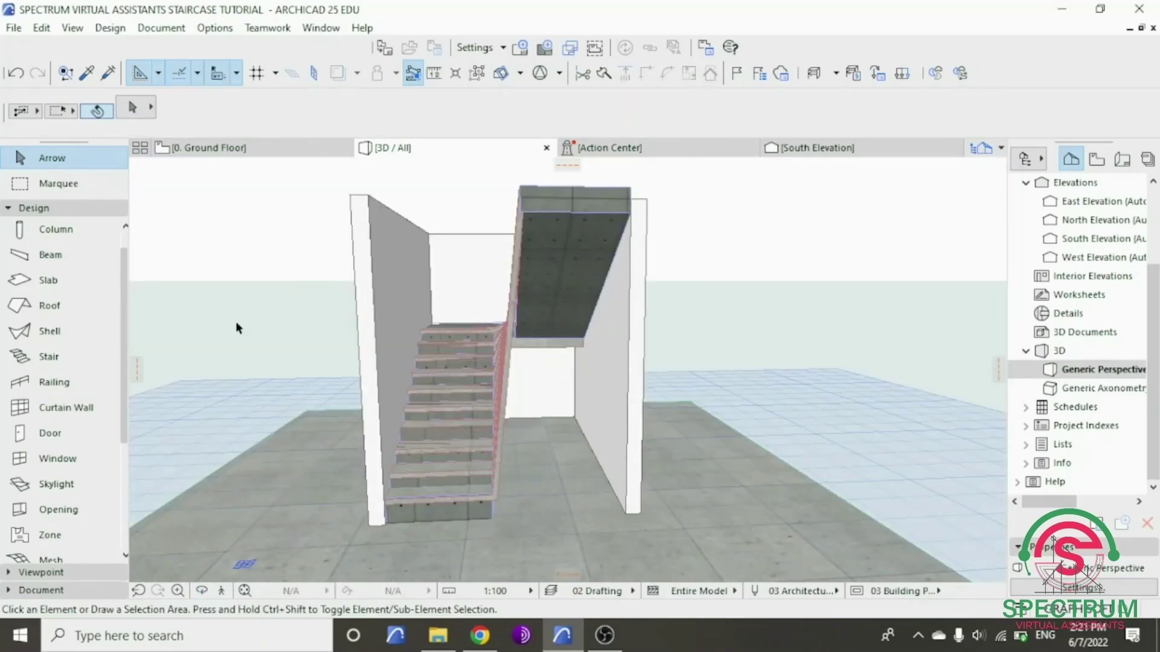
click(69, 331)
scroll(494, 349, up, 10)
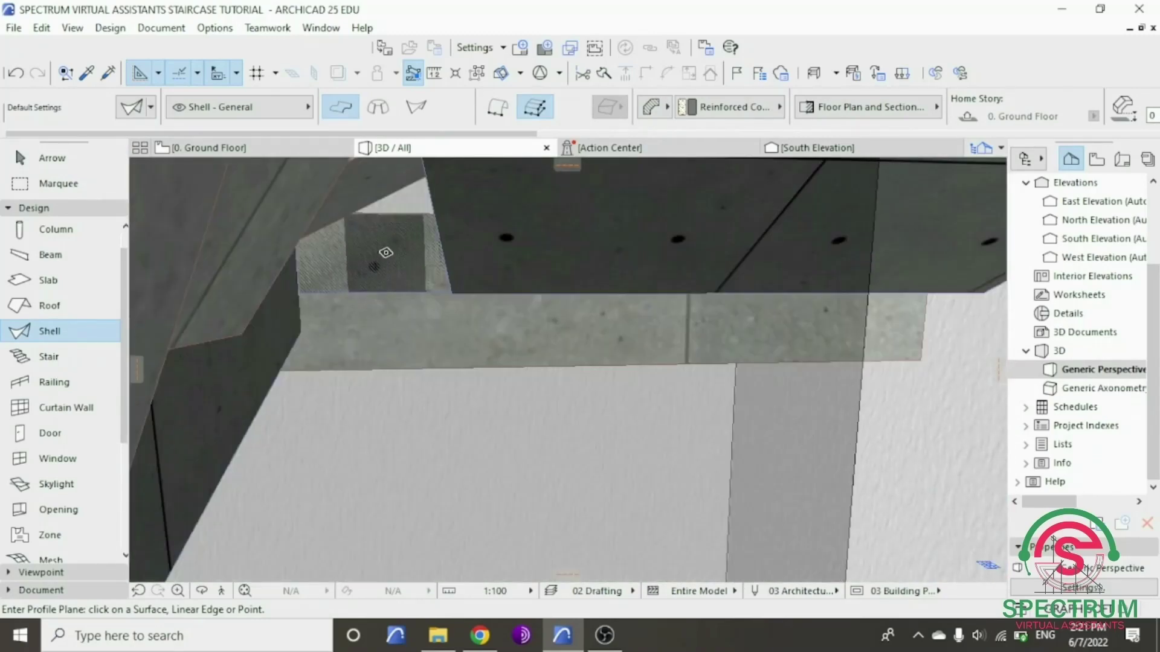
click(584, 398)
scroll(584, 398, down, 10)
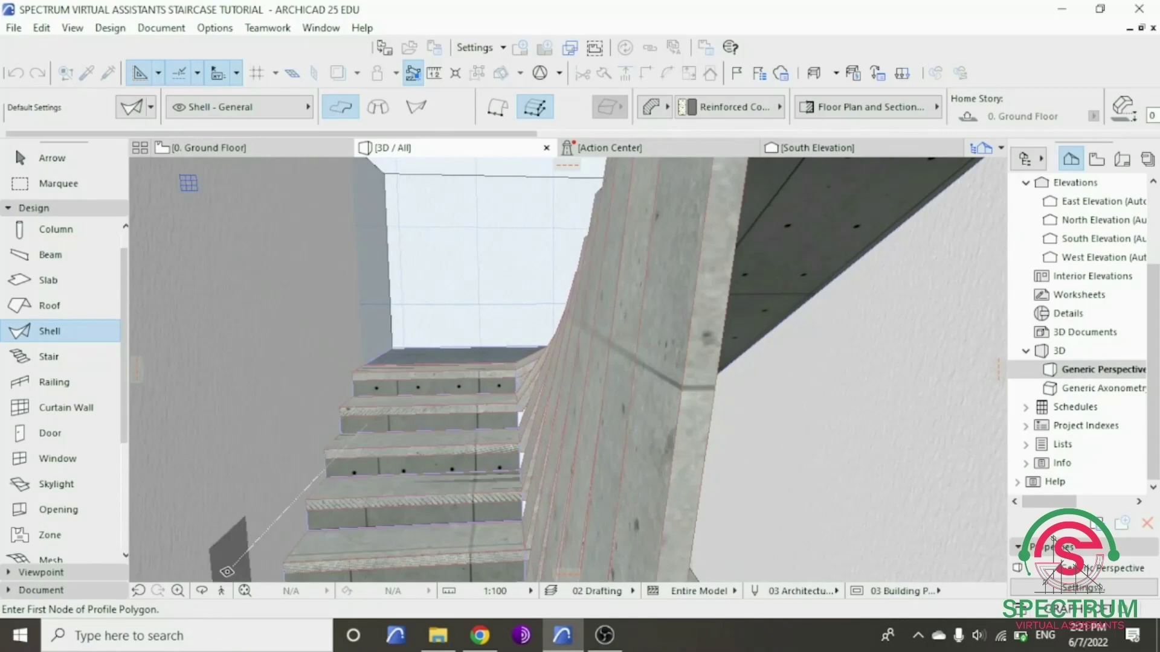
click(201, 591)
drag(453, 417, 387, 311)
scroll(387, 312, up, 10)
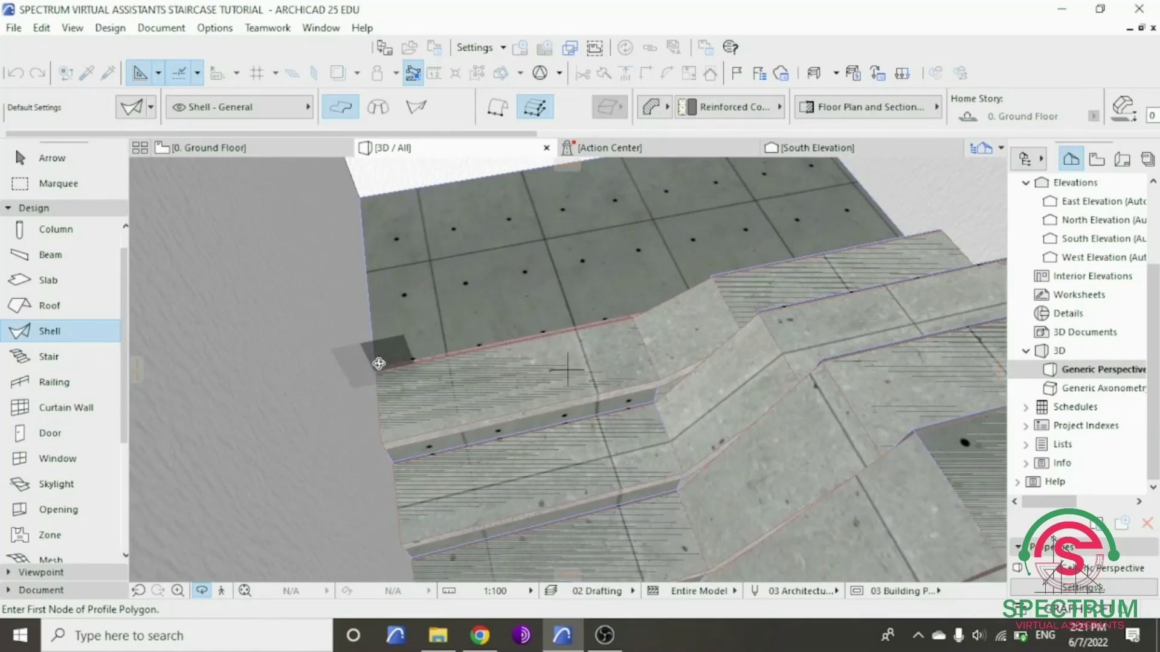
key(Escape)
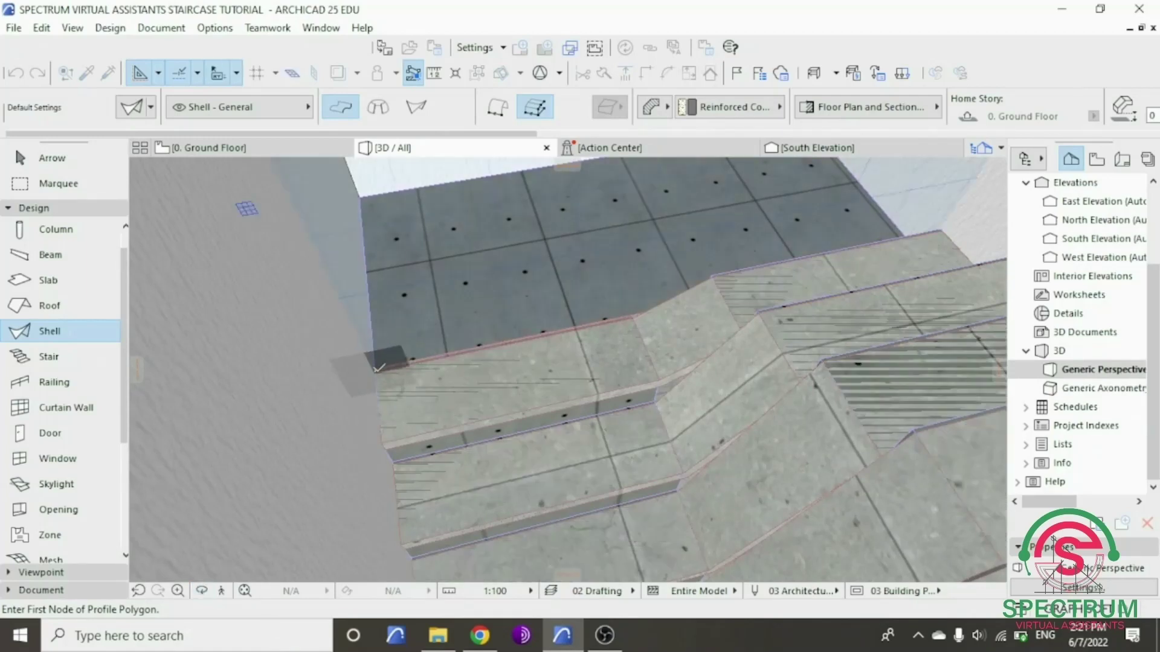
click(374, 371)
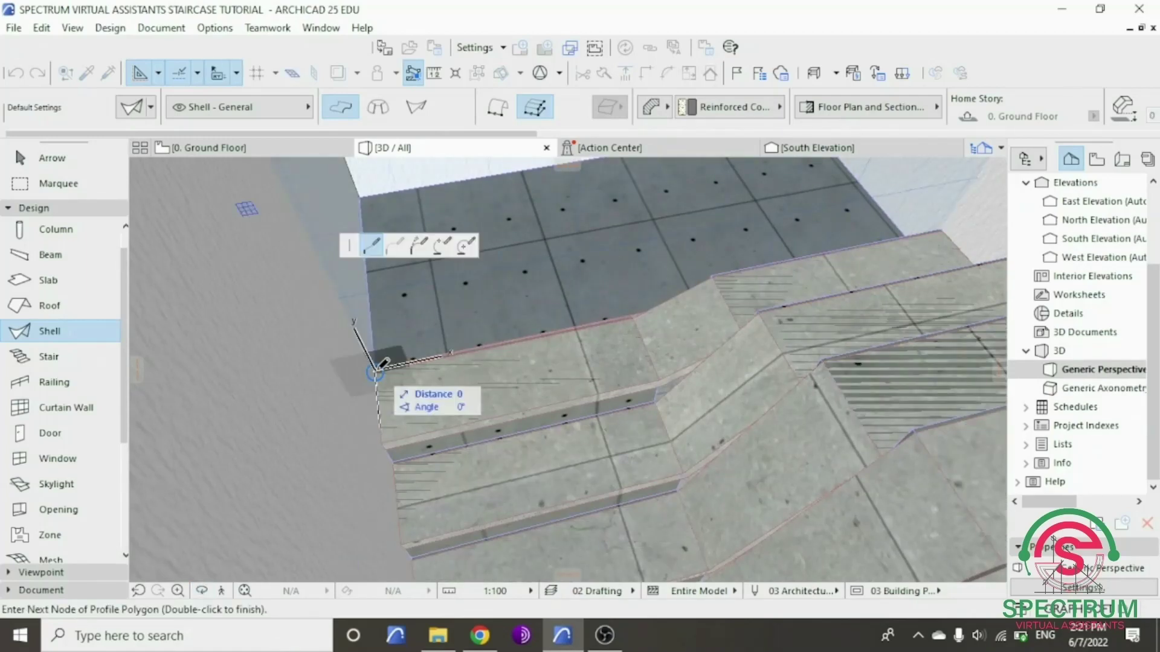
- Run the profile 2300 mm along the landing's front edge to the opposite wall and finish it there
scroll(423, 453, down, 2)
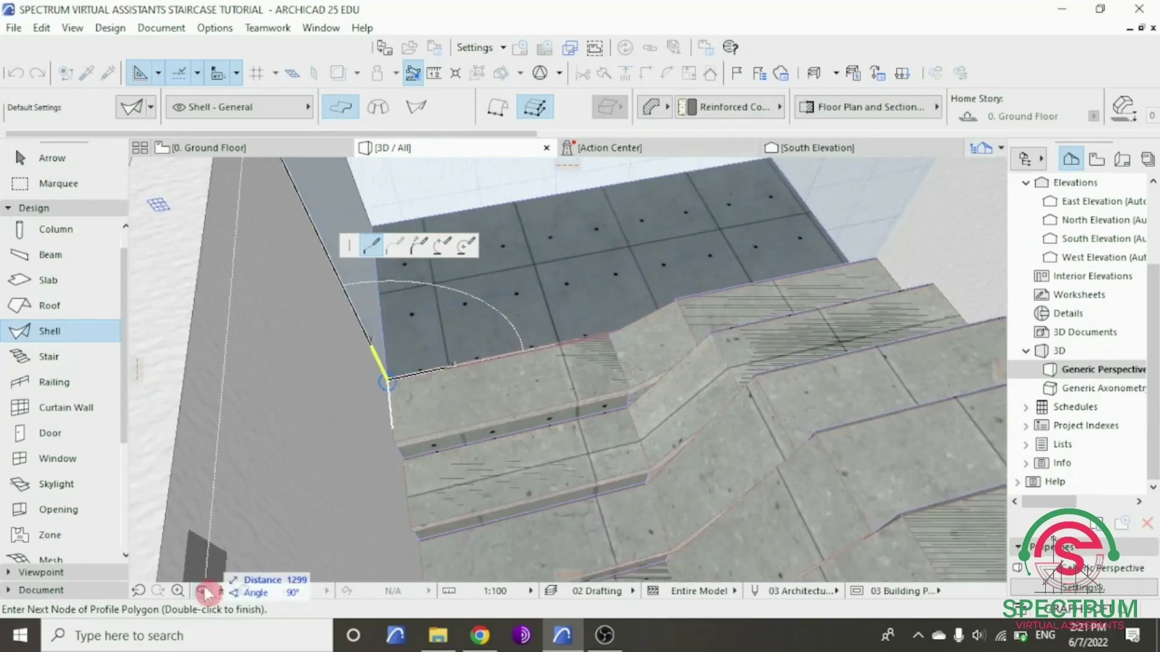
shift+middle_drag(387, 381, 613, 196)
scroll(613, 197, up, 10)
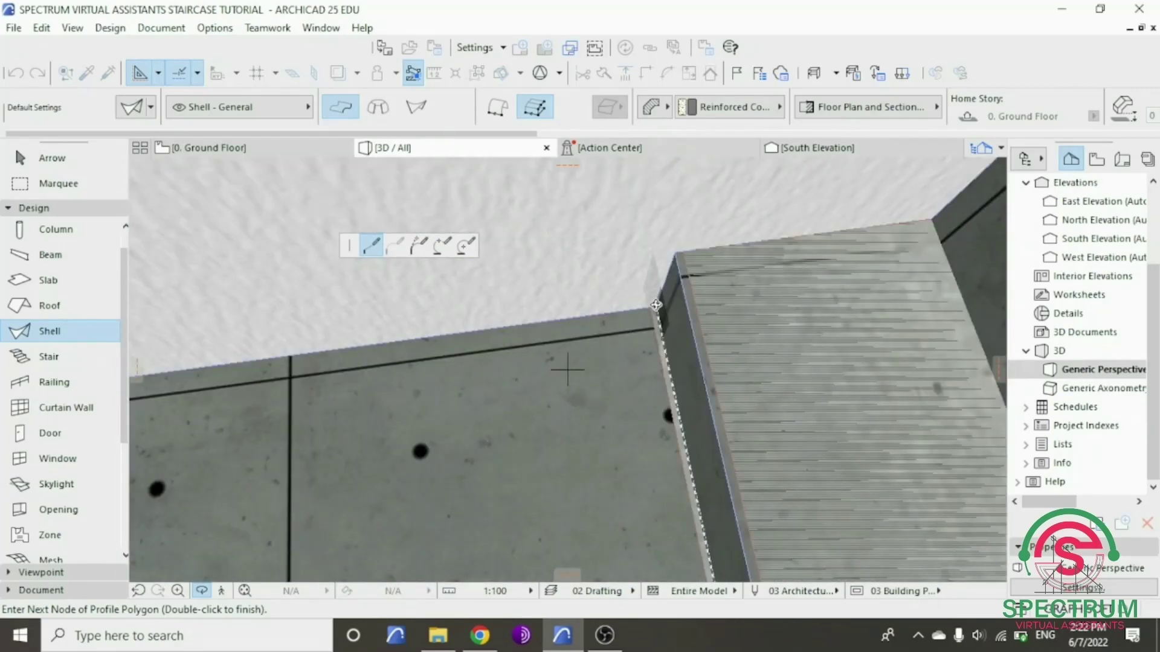
key(Escape)
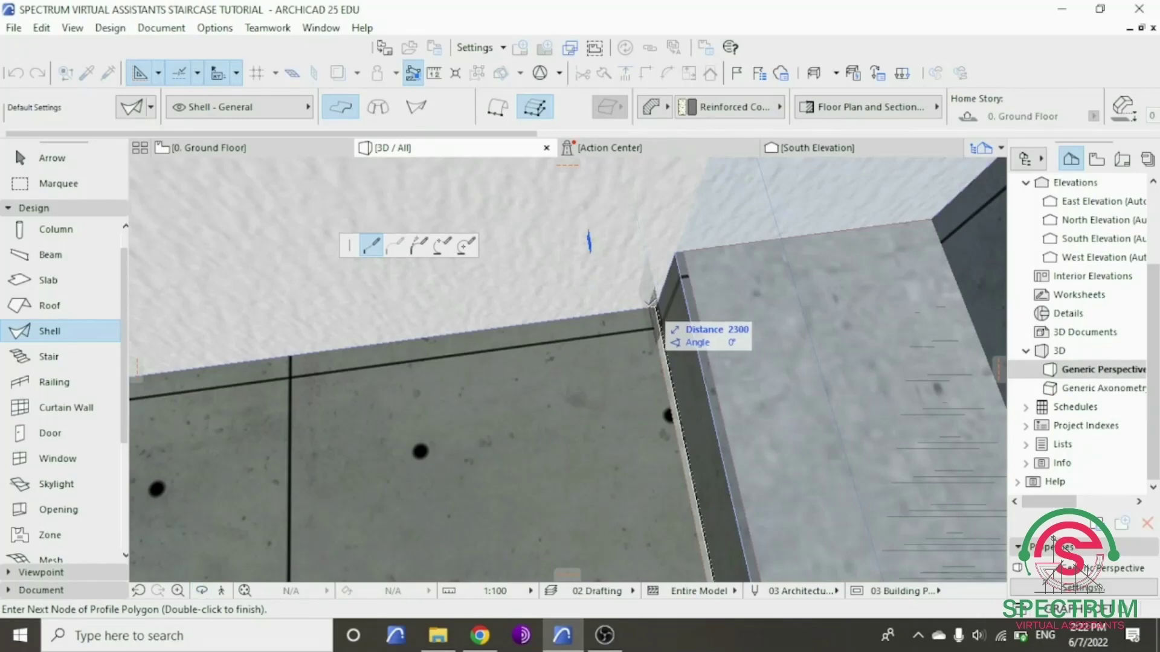
click(654, 306)
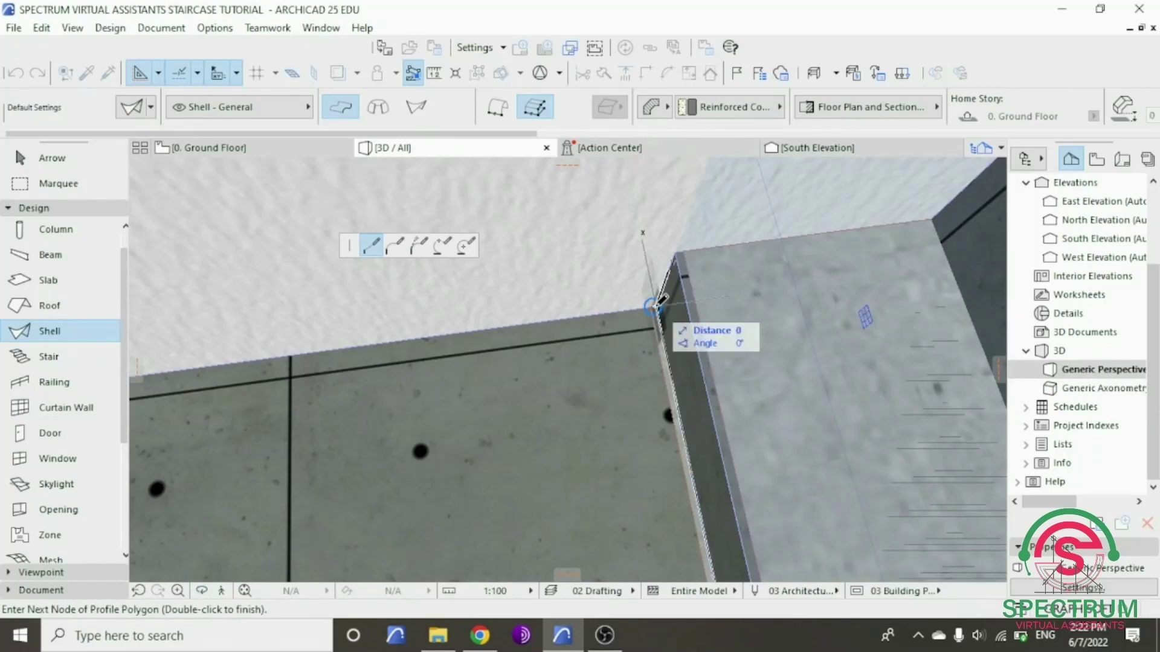
click(655, 305)
- Extrude the finished profile horizontally across the landing to the back wall's corner
scroll(646, 305, down, 5)
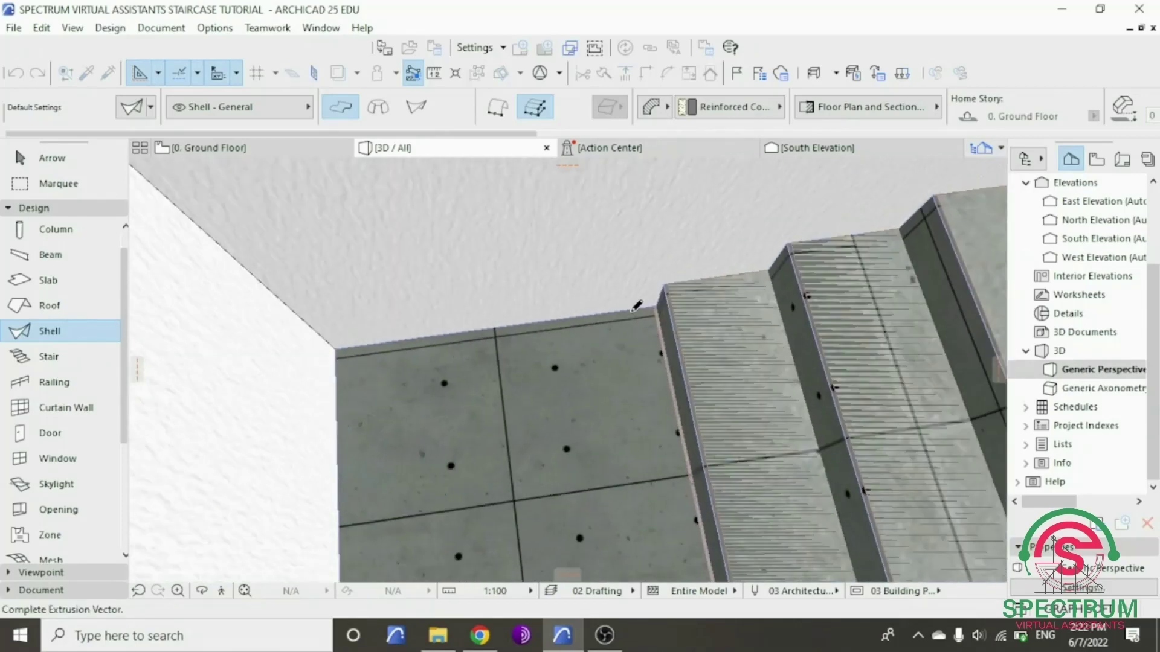
scroll(626, 309, down, 3)
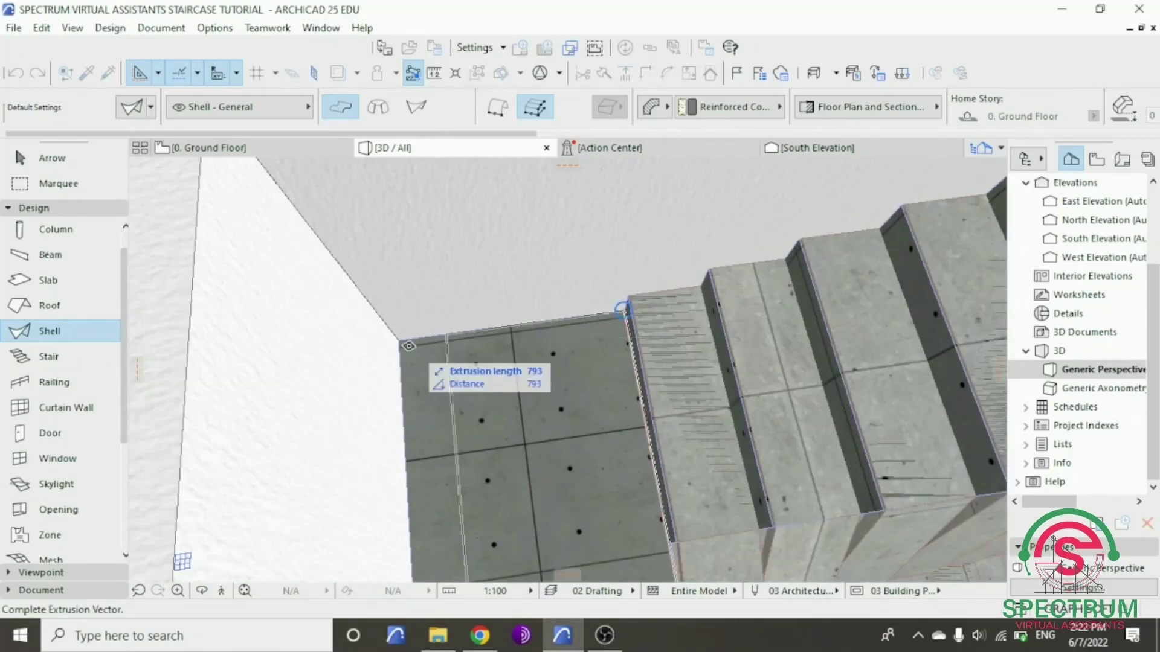
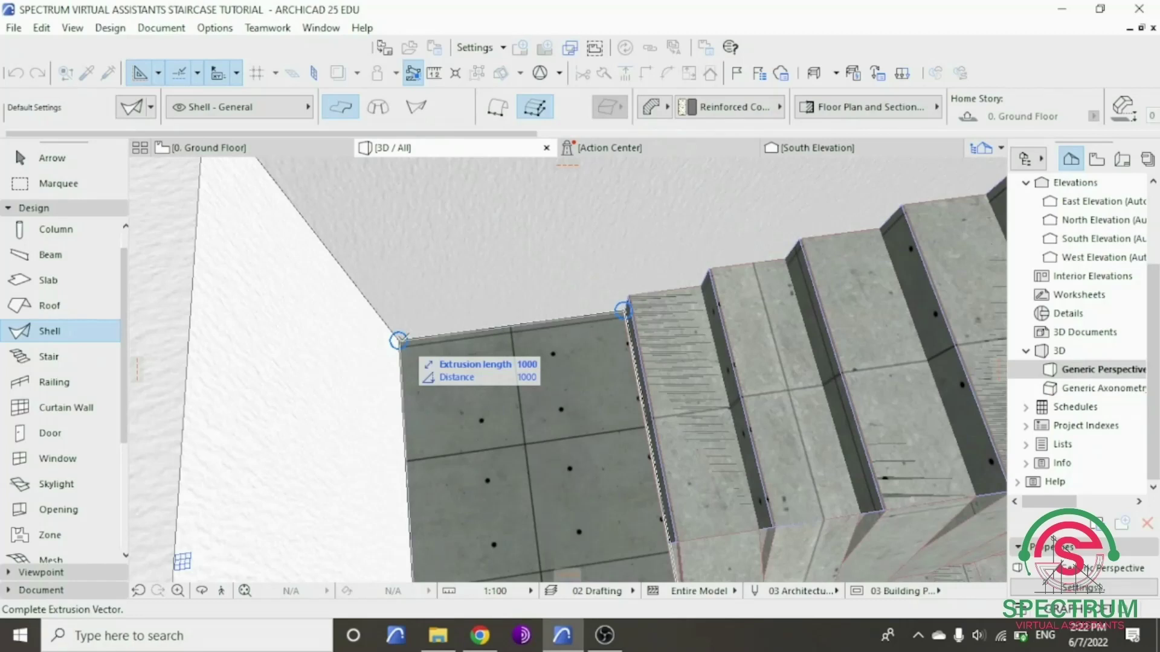
- Complete the landing shell's extrusion, entering an extrusion length of 50 mm
text(50)
key(Tab)
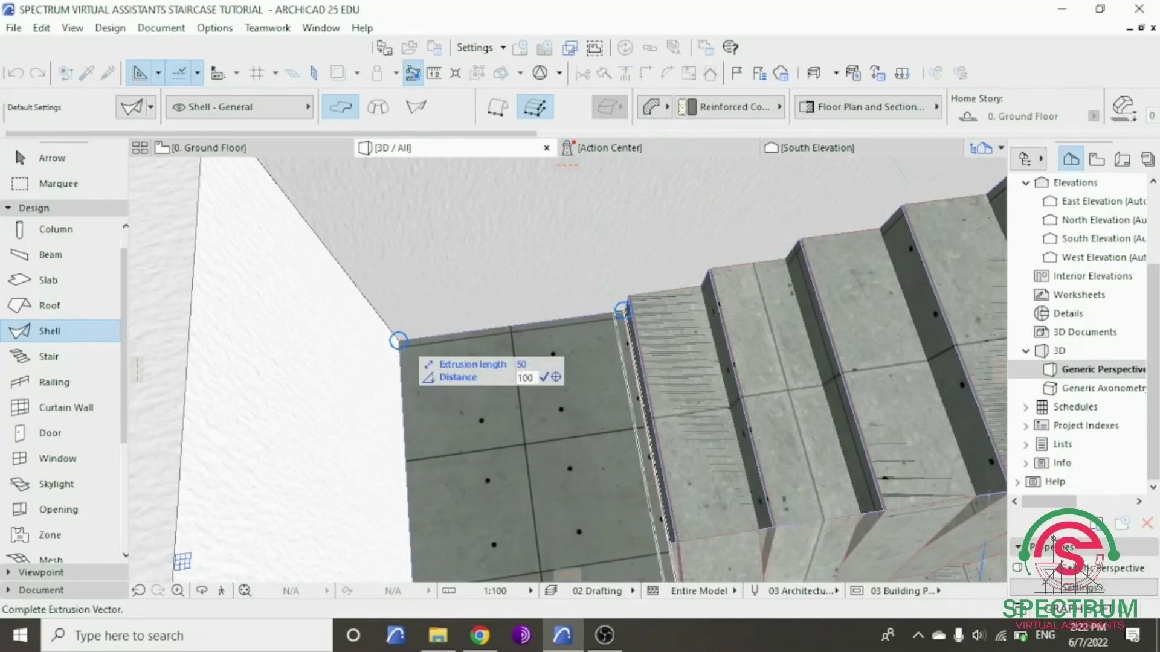
key(Return)
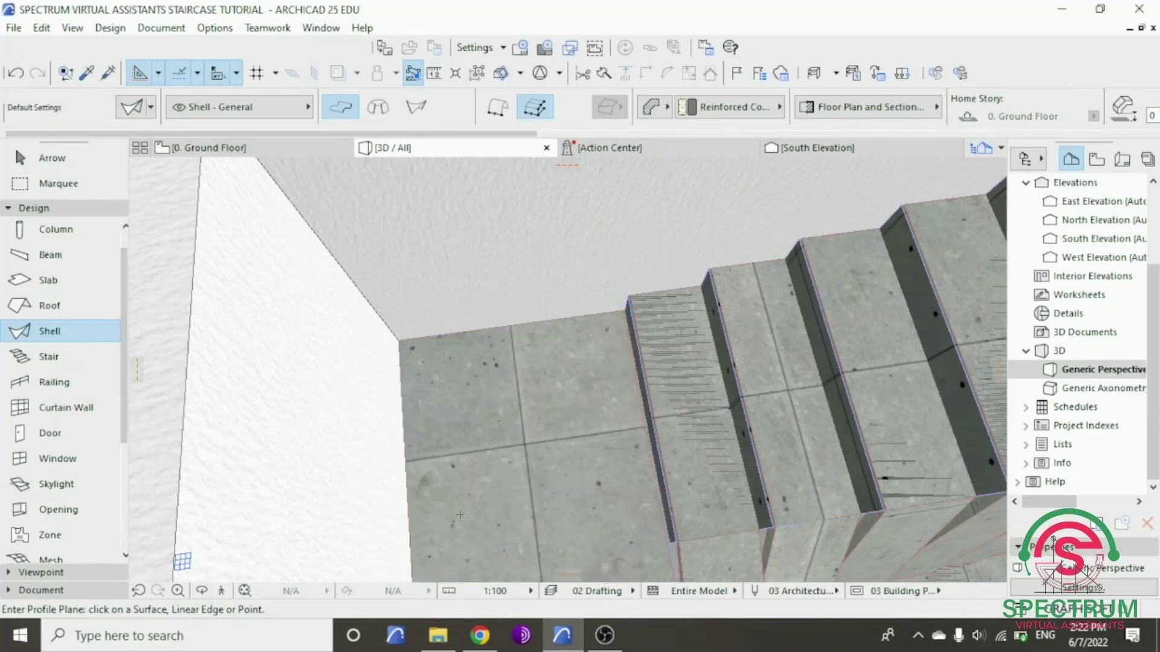
- Try to change the landing shell's thickness in its selection settings
scroll(458, 338, down, 4)
scroll(458, 338, down, 4)
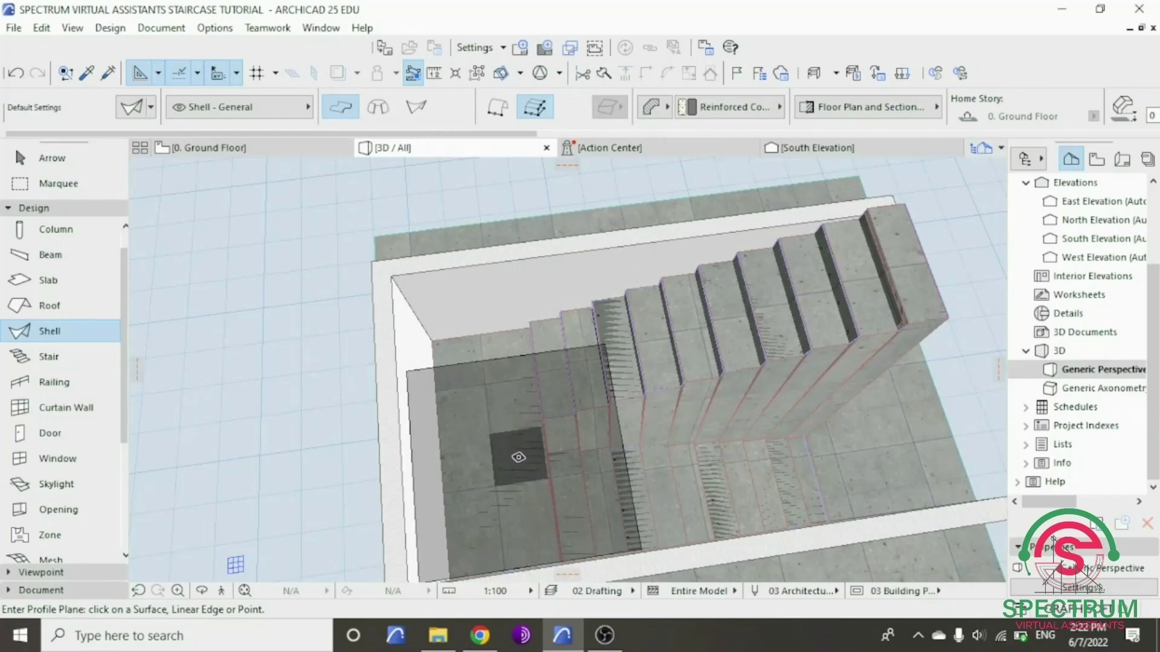
key(Escape)
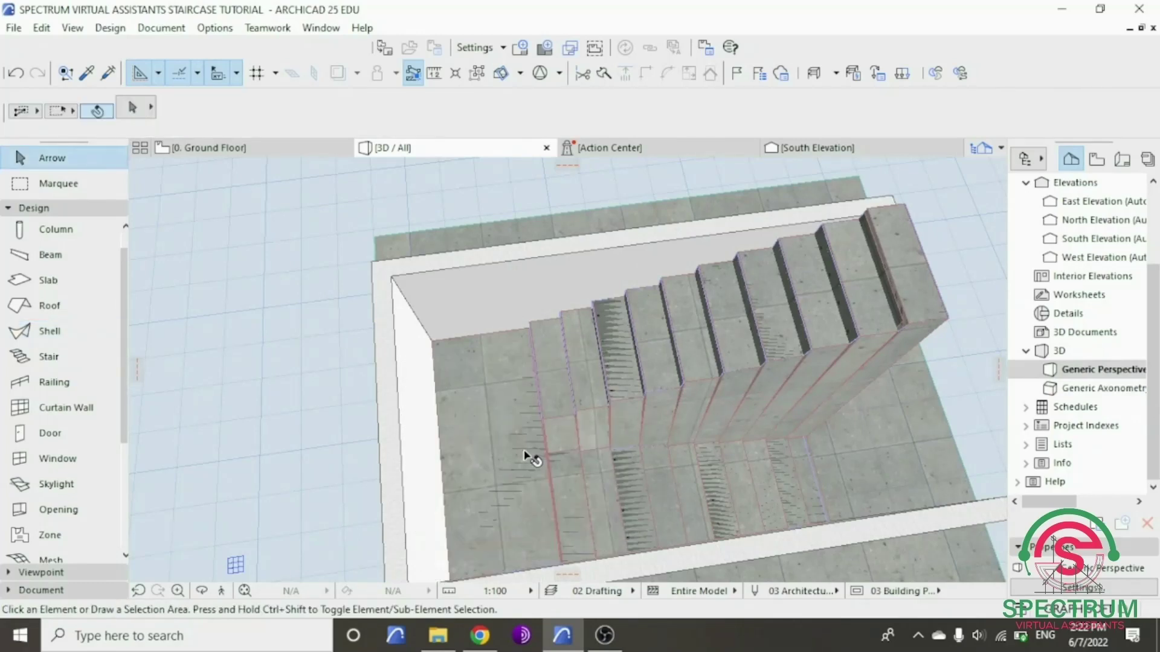
click(522, 452)
right_click(267, 216)
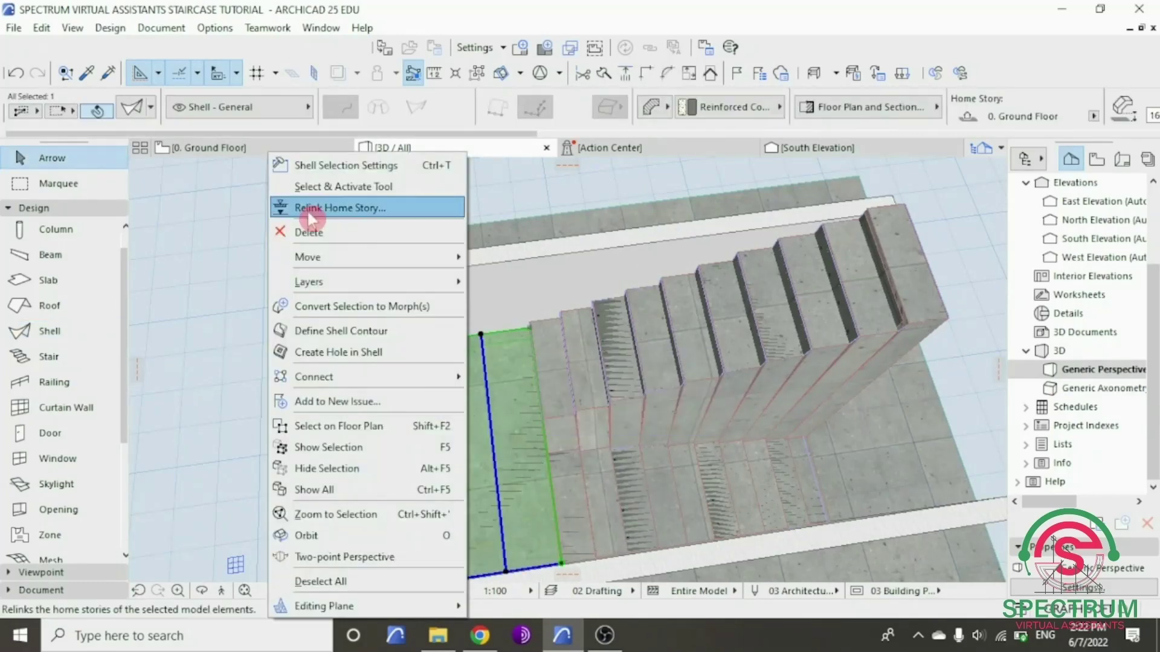
click(338, 163)
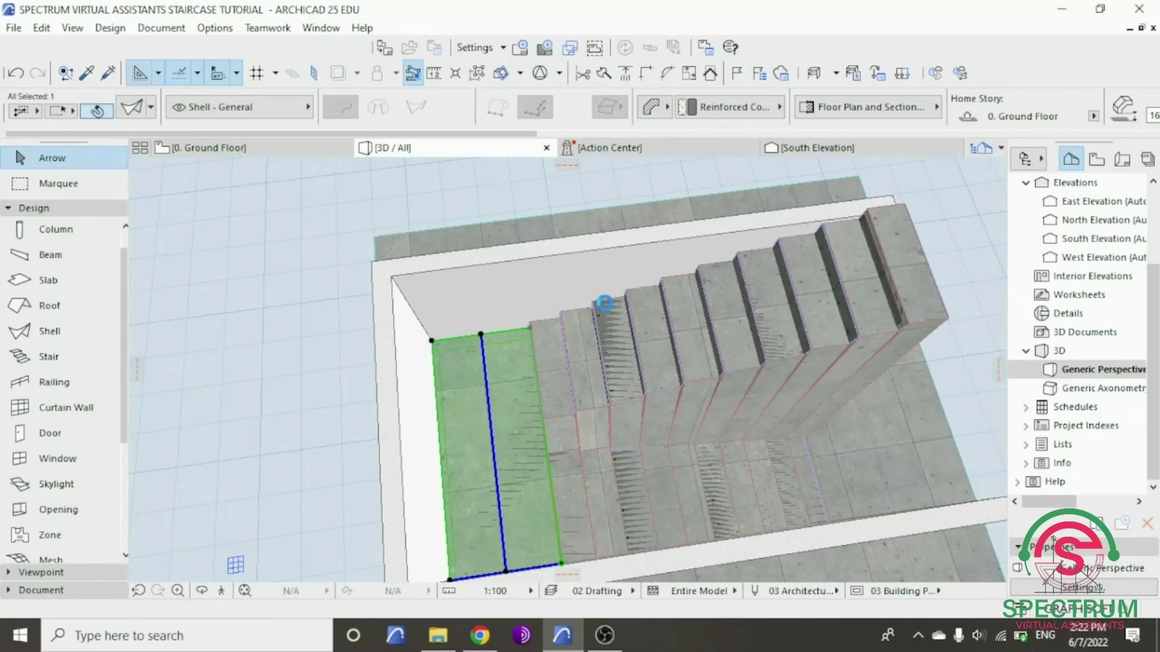
drag(454, 155, 366, 156)
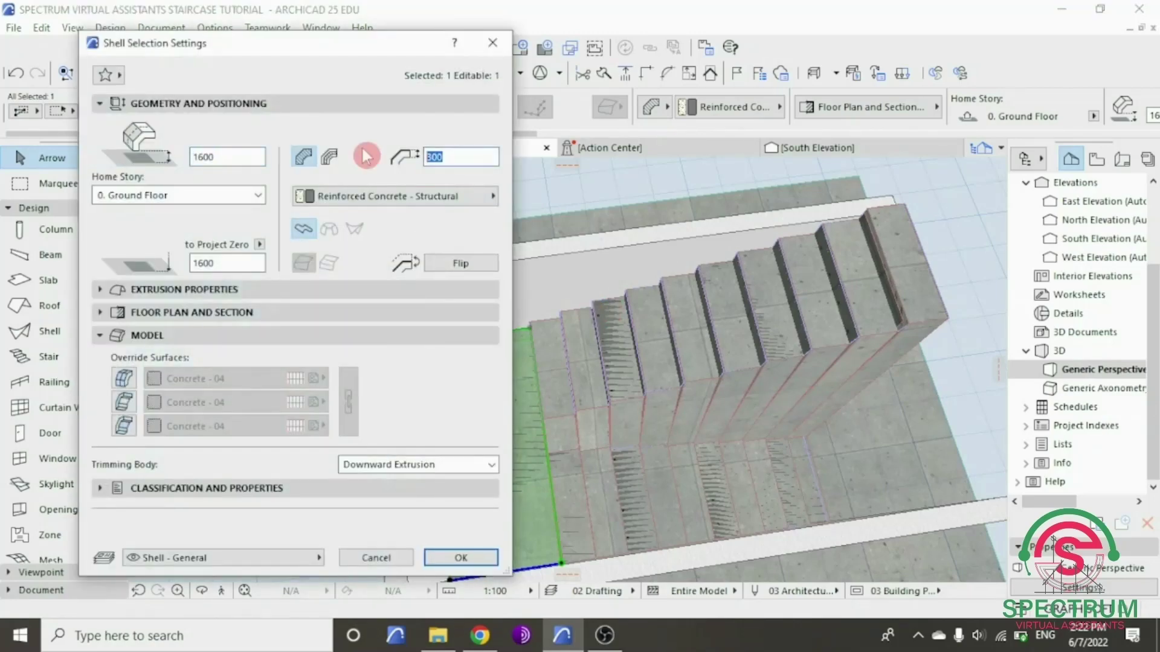
key(Return)
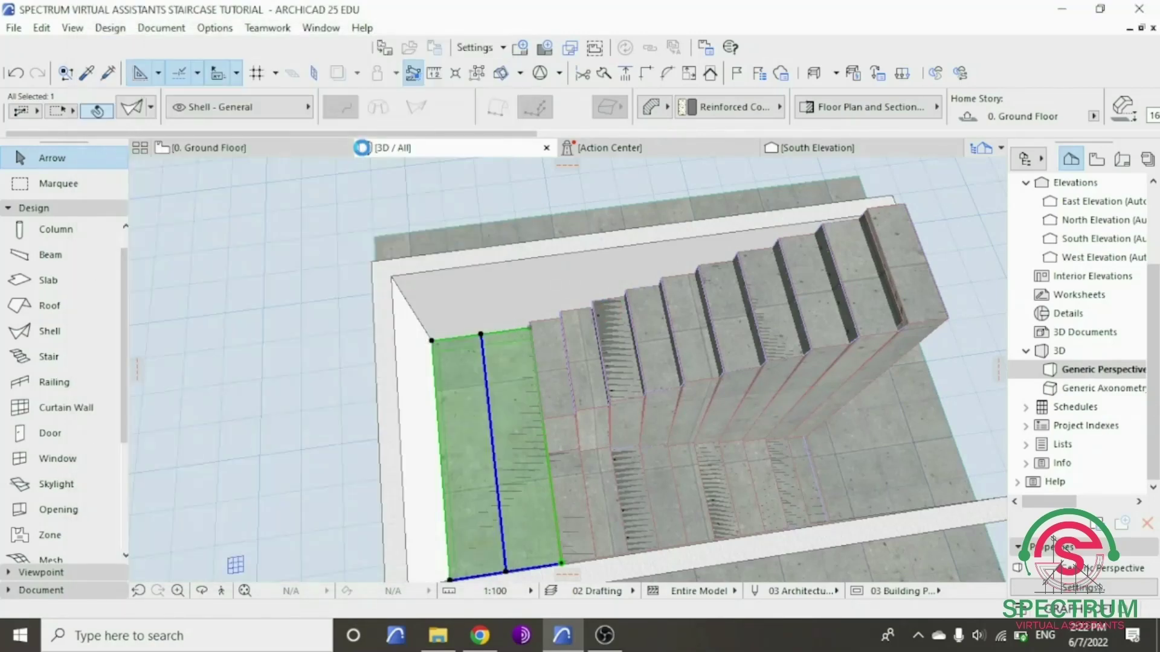
- Deselect the landing shell and delete the original solid stair element, keeping only the shells
click(202, 592)
drag(613, 379, 370, 316)
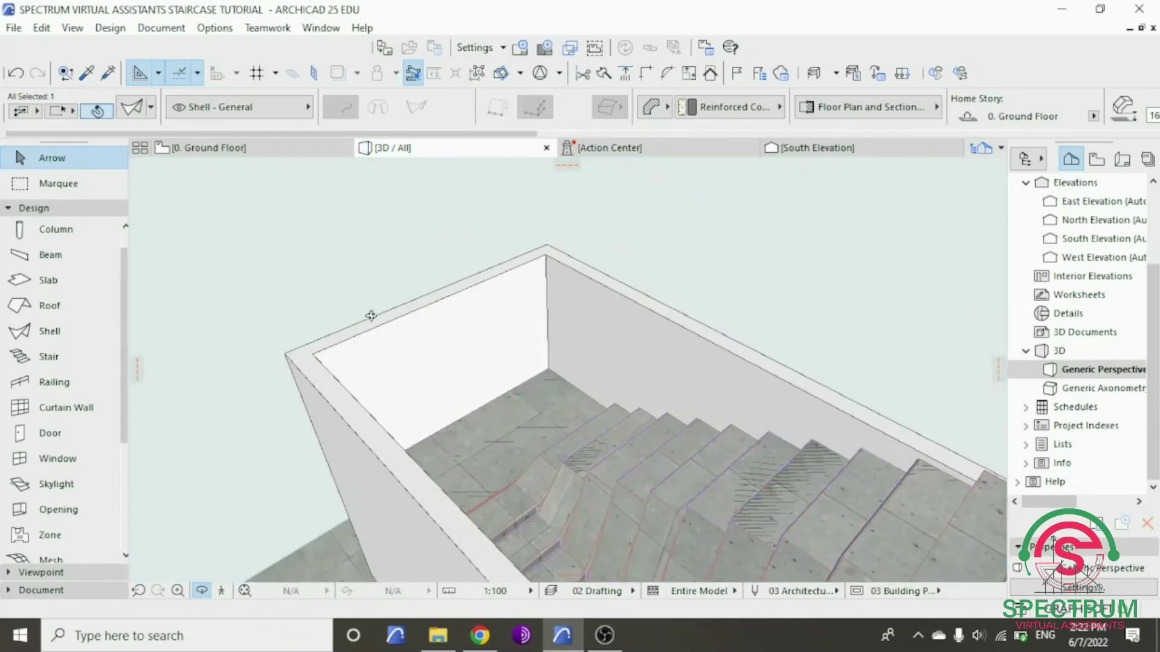
scroll(386, 302, down, 4)
drag(501, 406, 372, 383)
drag(321, 530, 353, 528)
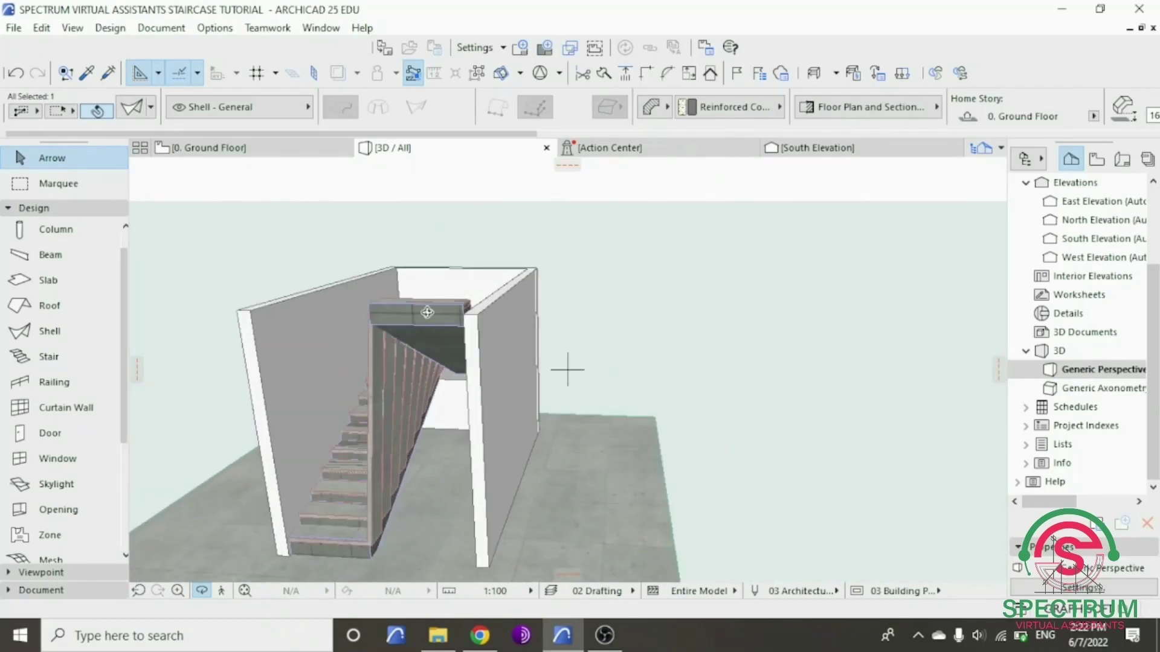
key(Escape)
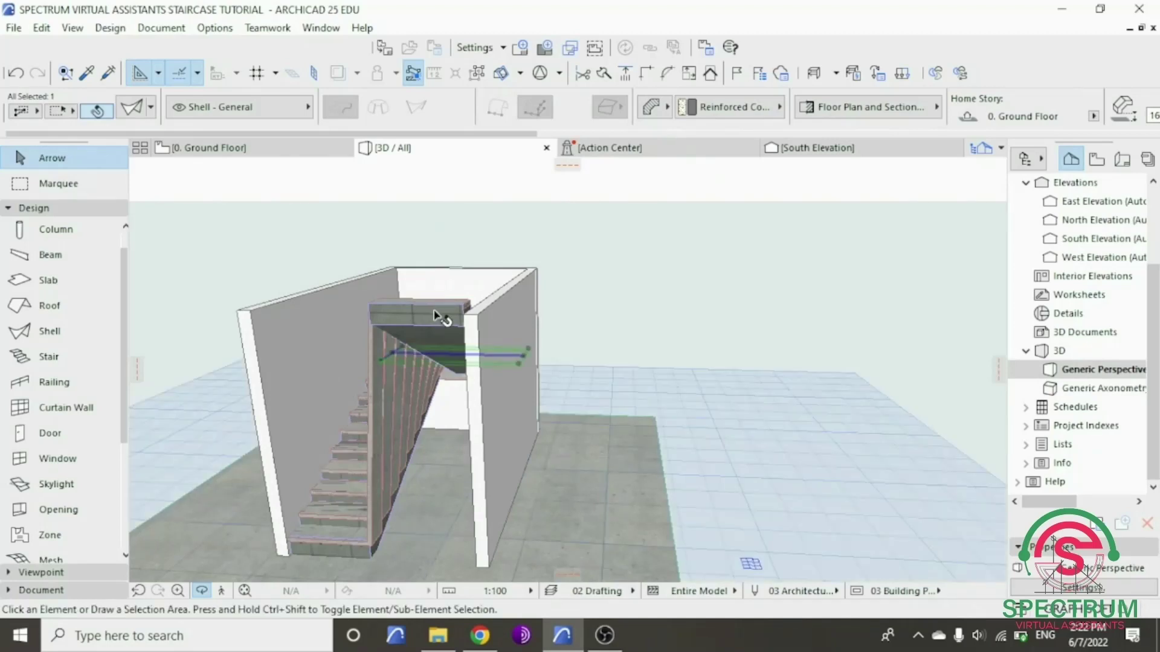
click(436, 320)
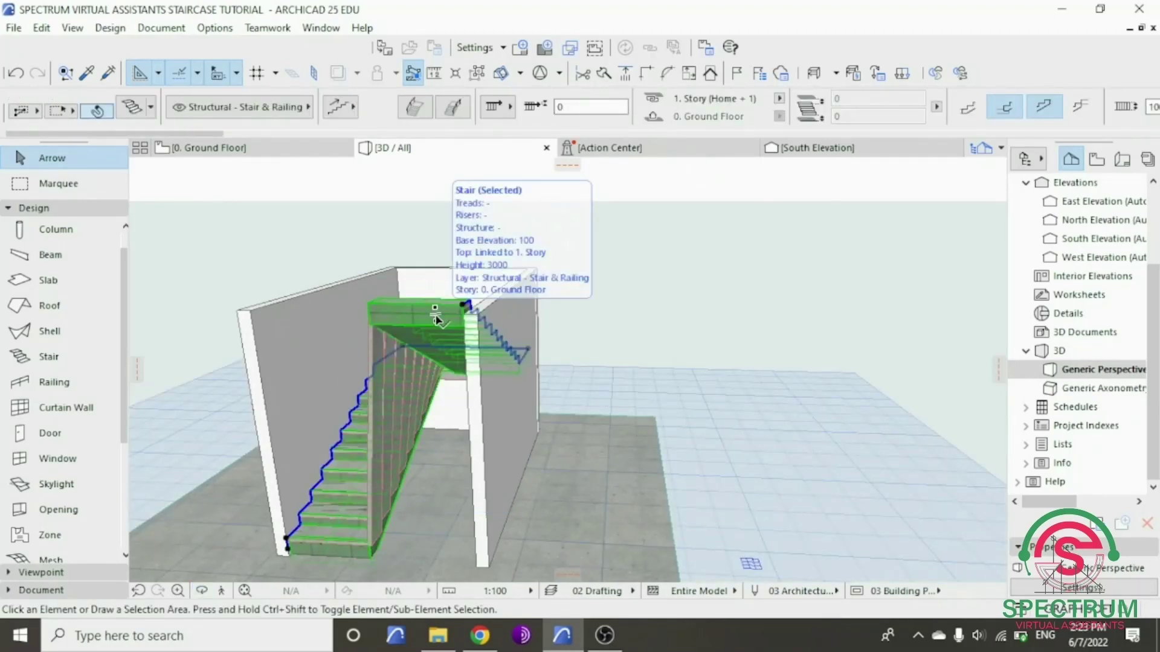
key(Escape)
- Reduce the landing shell's thickness to match the 50 mm tread shells
click(198, 593)
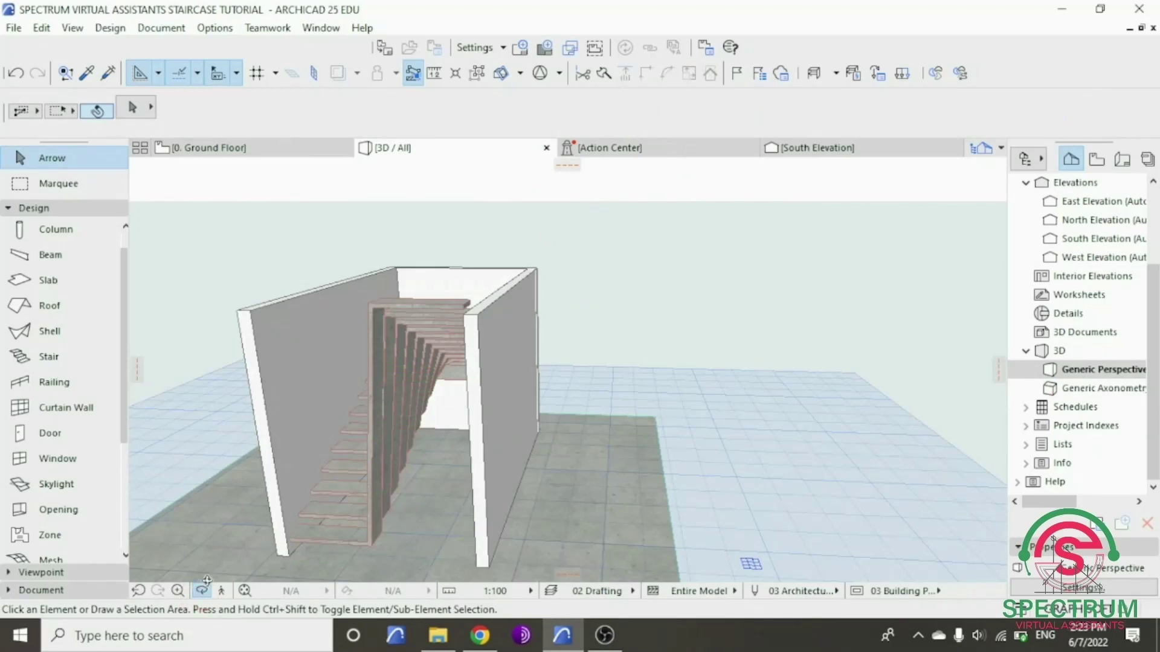
drag(290, 471, 488, 427)
scroll(453, 389, up, 6)
scroll(458, 394, up, 3)
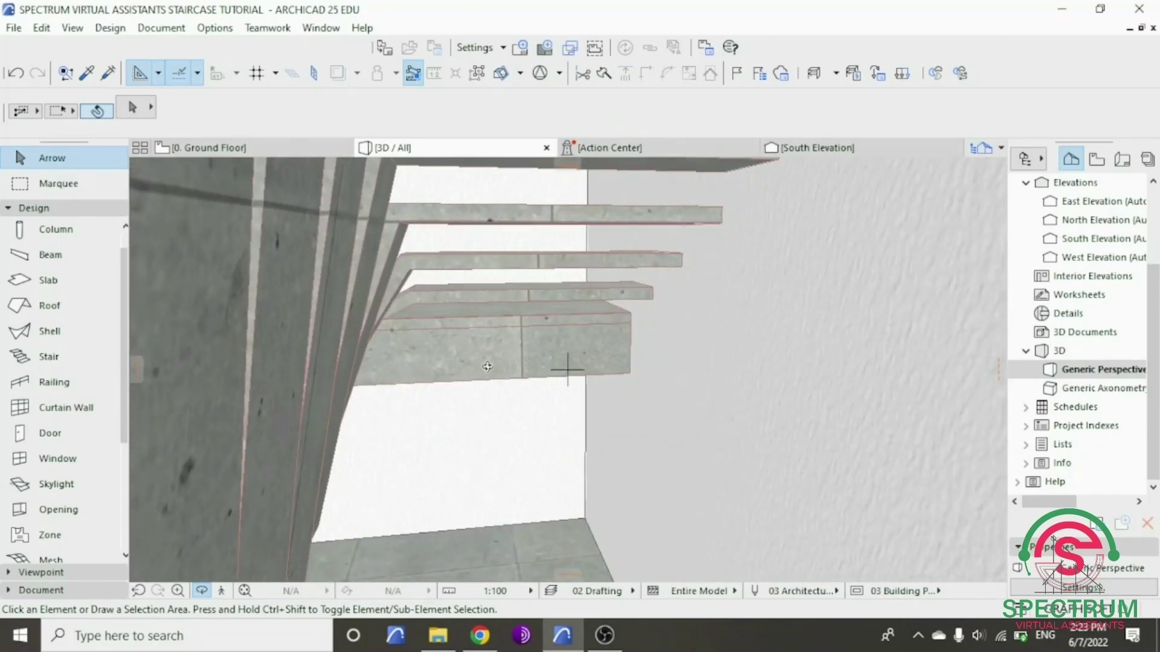
key(Escape)
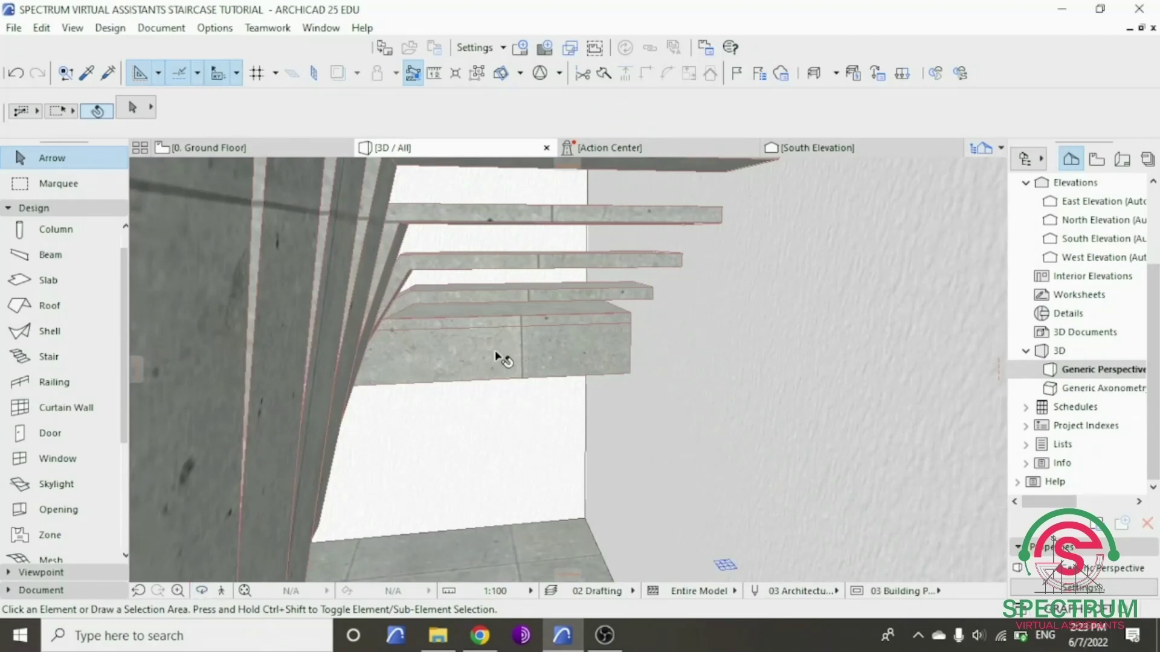
click(498, 354)
right_click(499, 361)
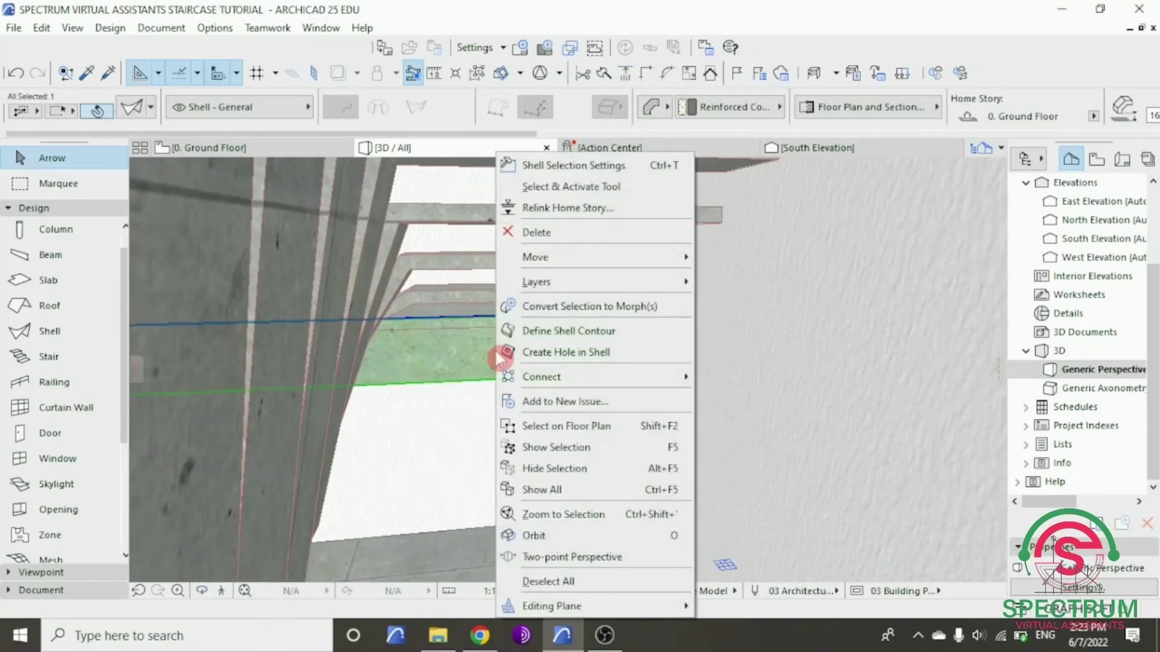
click(546, 167)
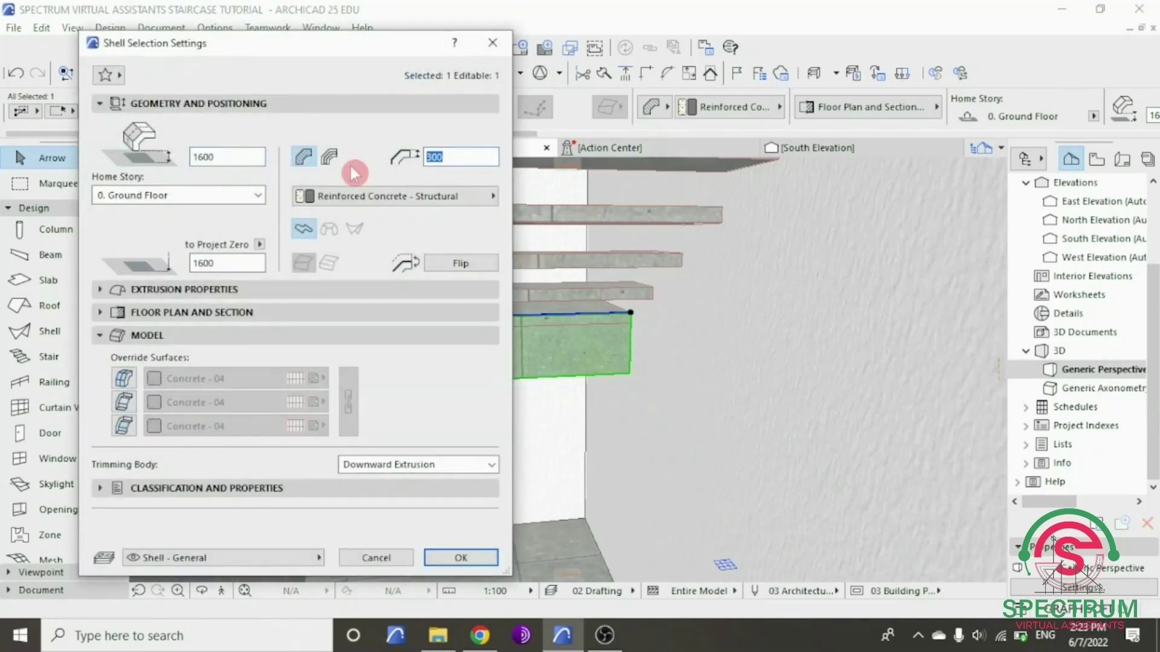
key(Return)
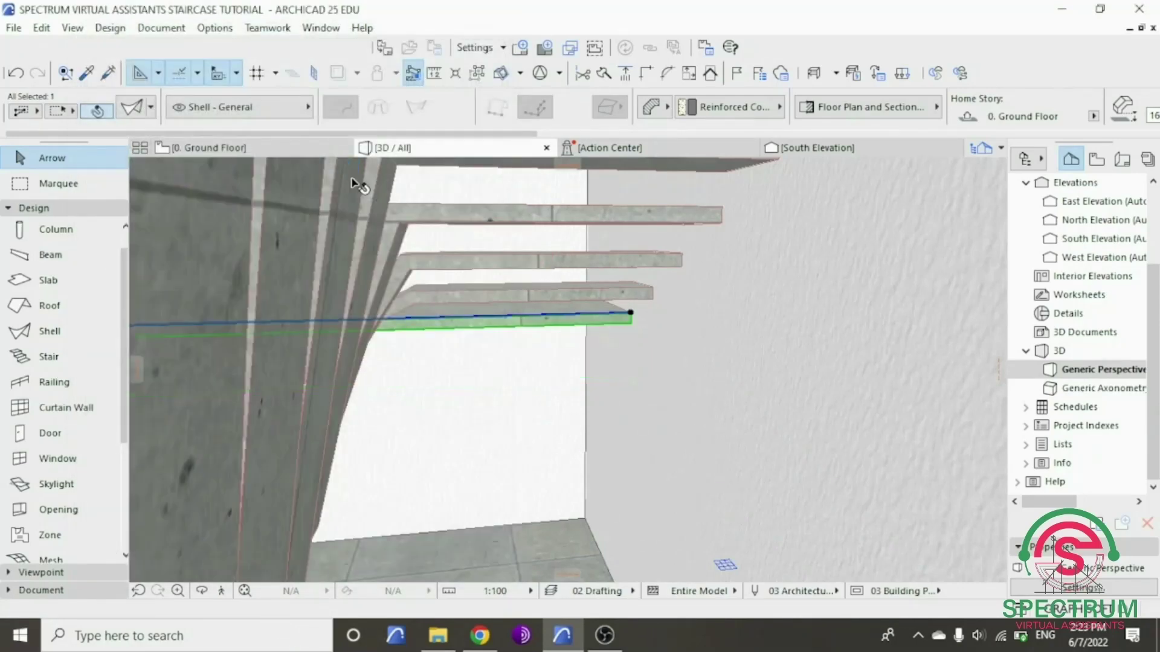
- Override all surfaces of the ground slab with Tiles - White Matte 15x15
scroll(560, 357, down, 5)
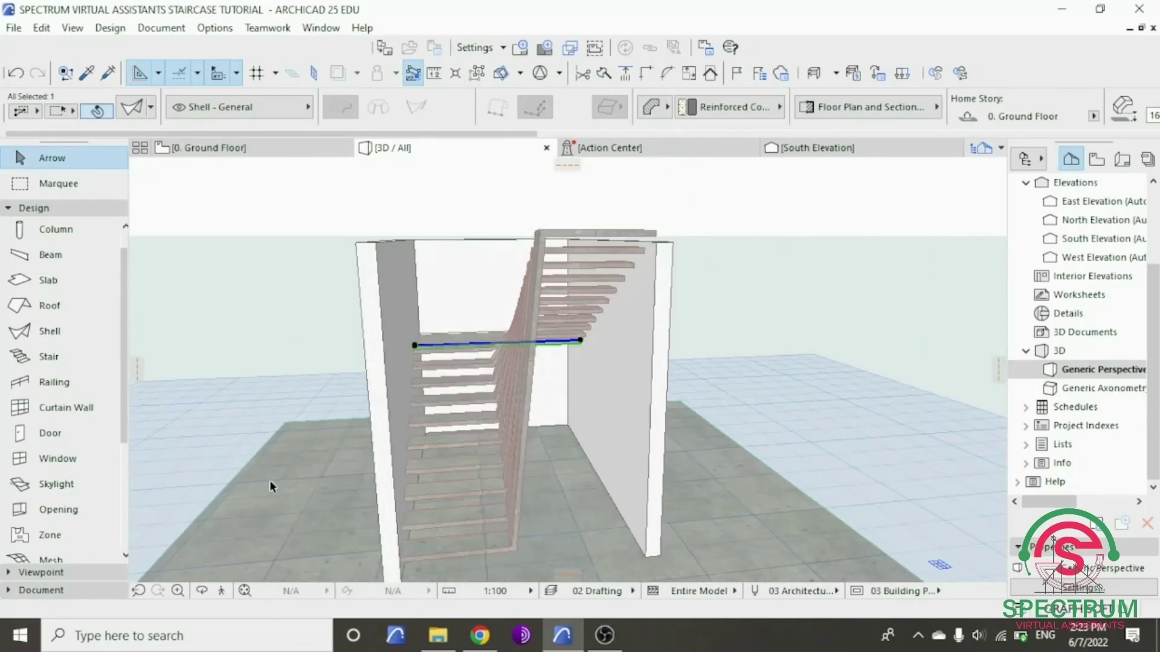
click(203, 592)
drag(312, 389, 569, 392)
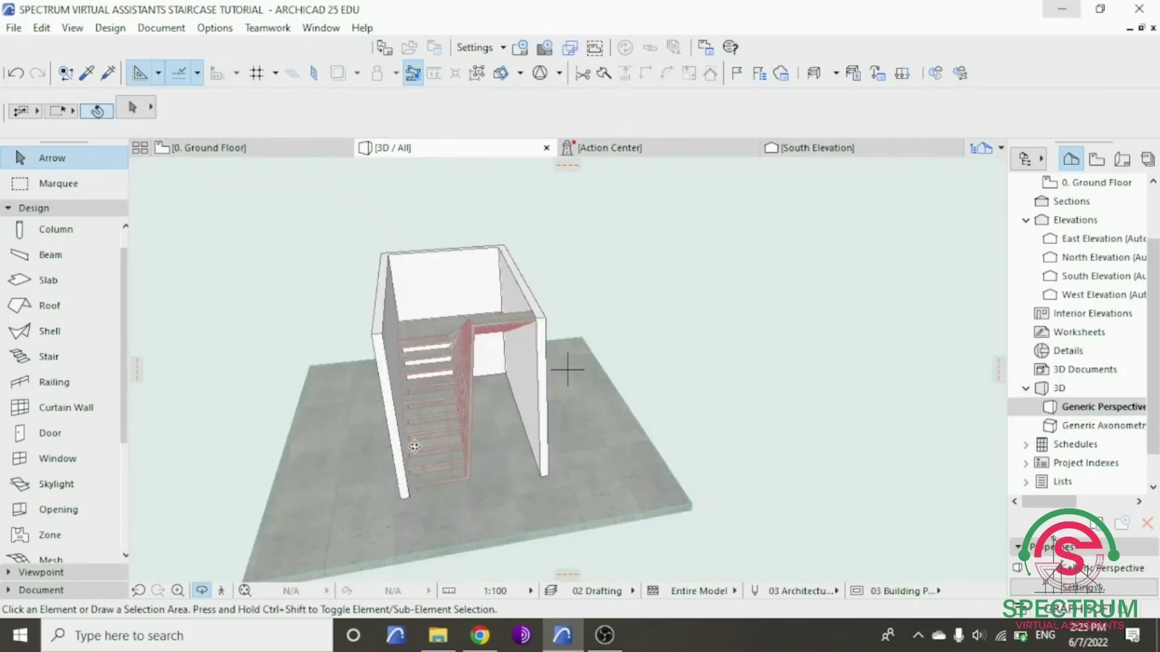
drag(414, 446, 381, 380)
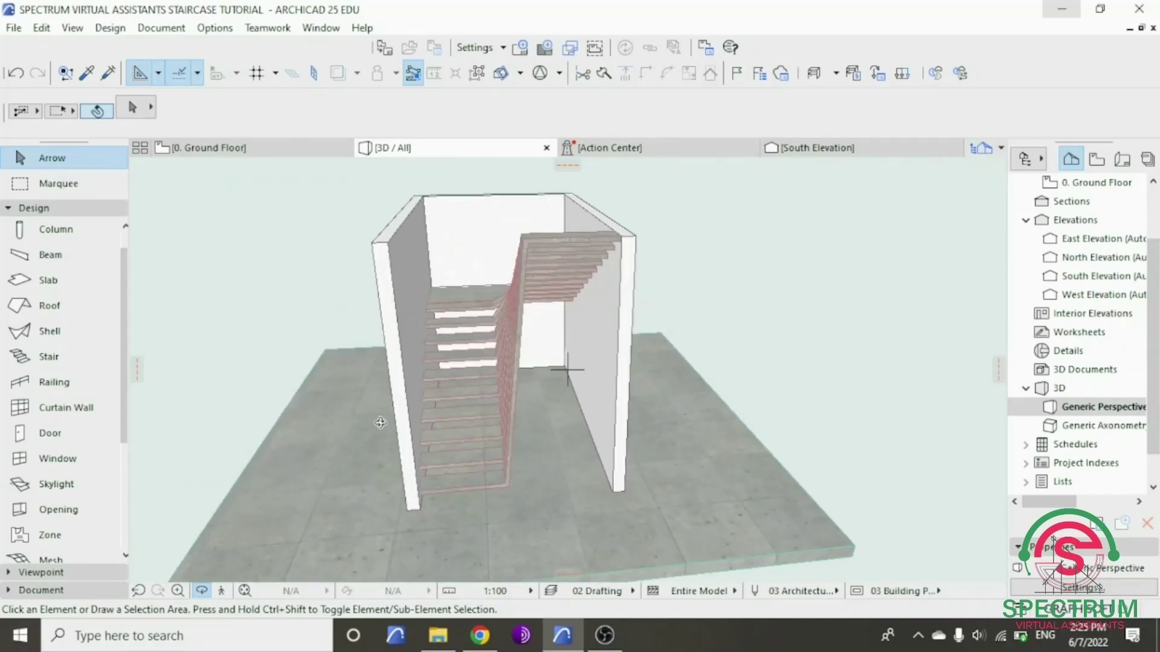
key(Escape)
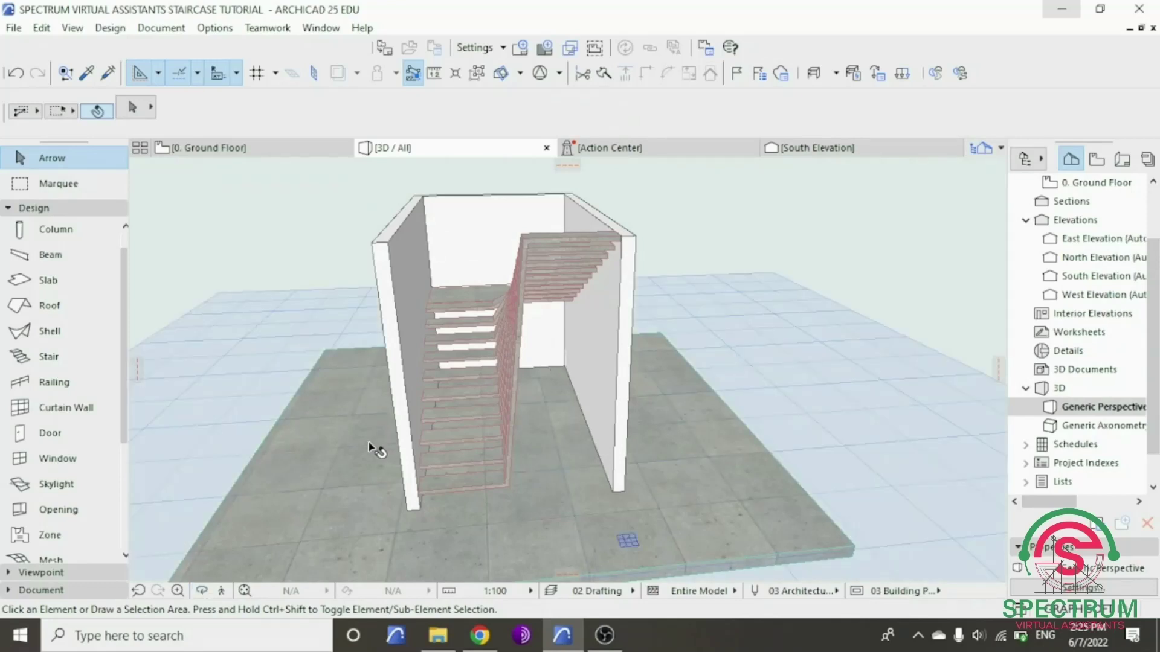
click(367, 441)
right_click(715, 336)
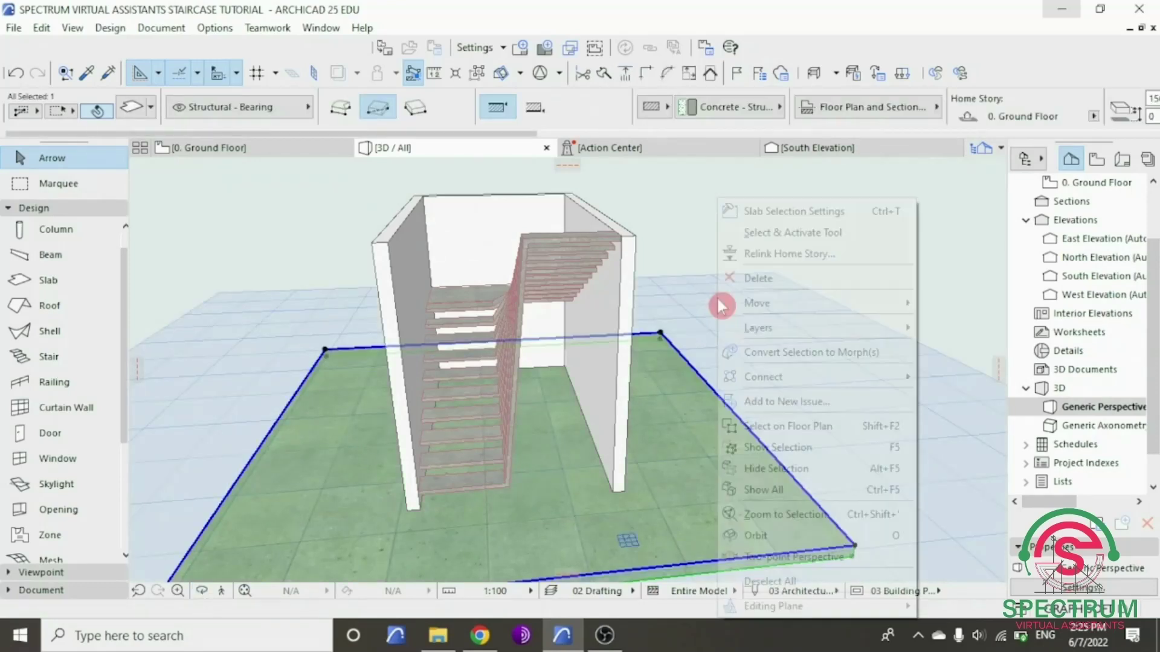
click(767, 212)
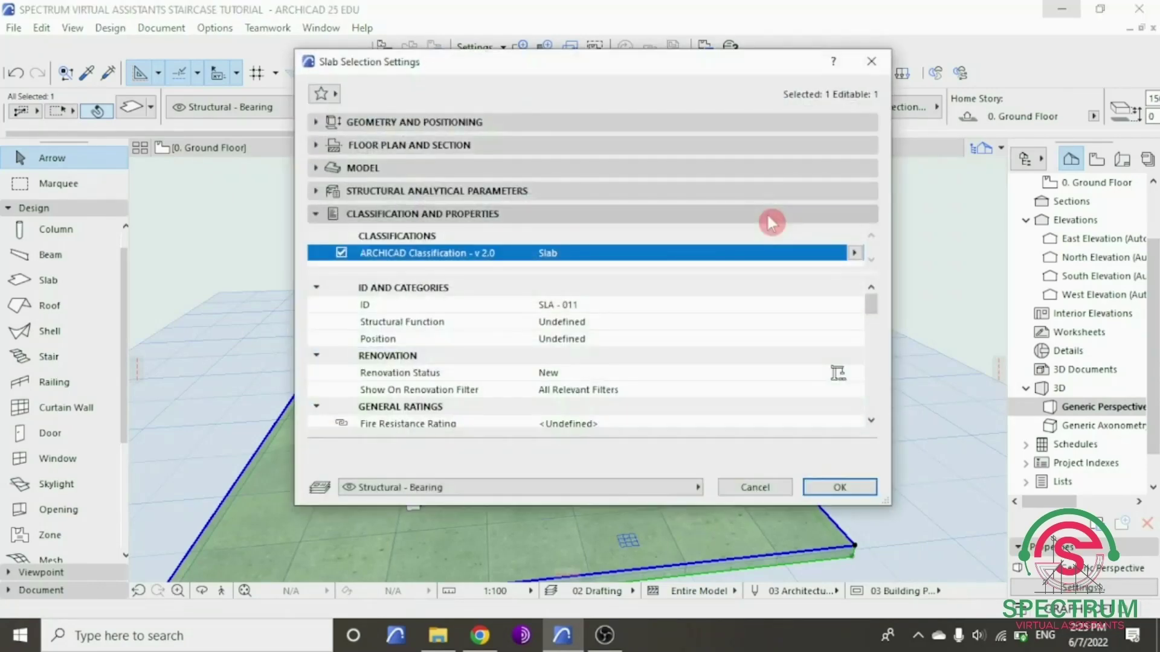
click(433, 175)
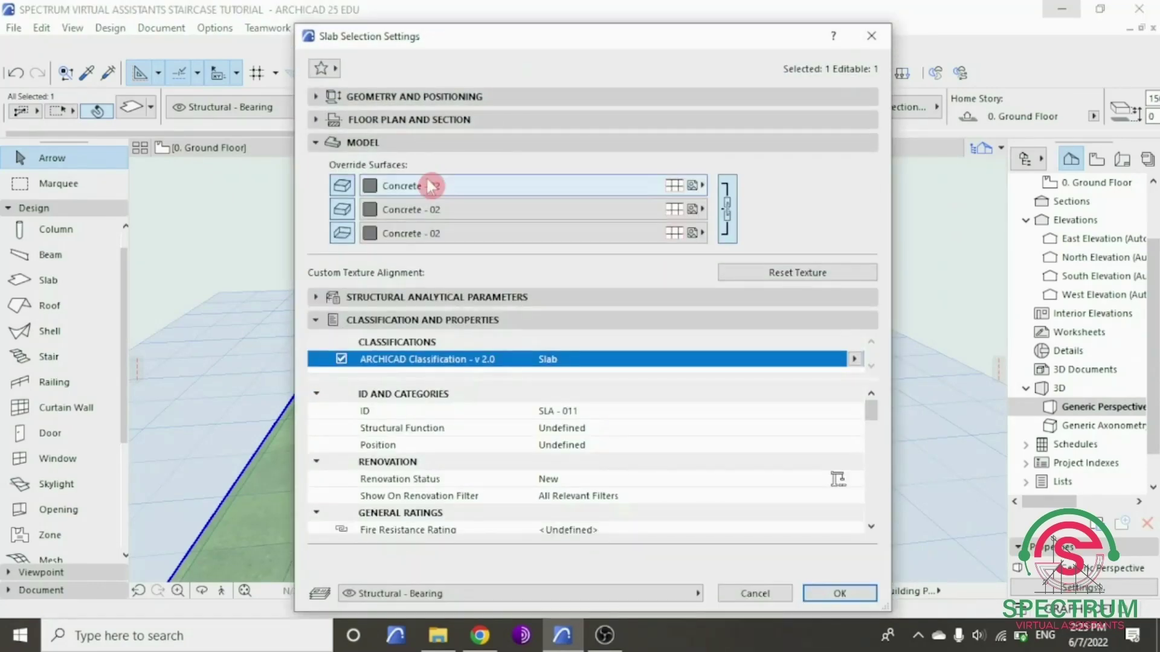
click(369, 188)
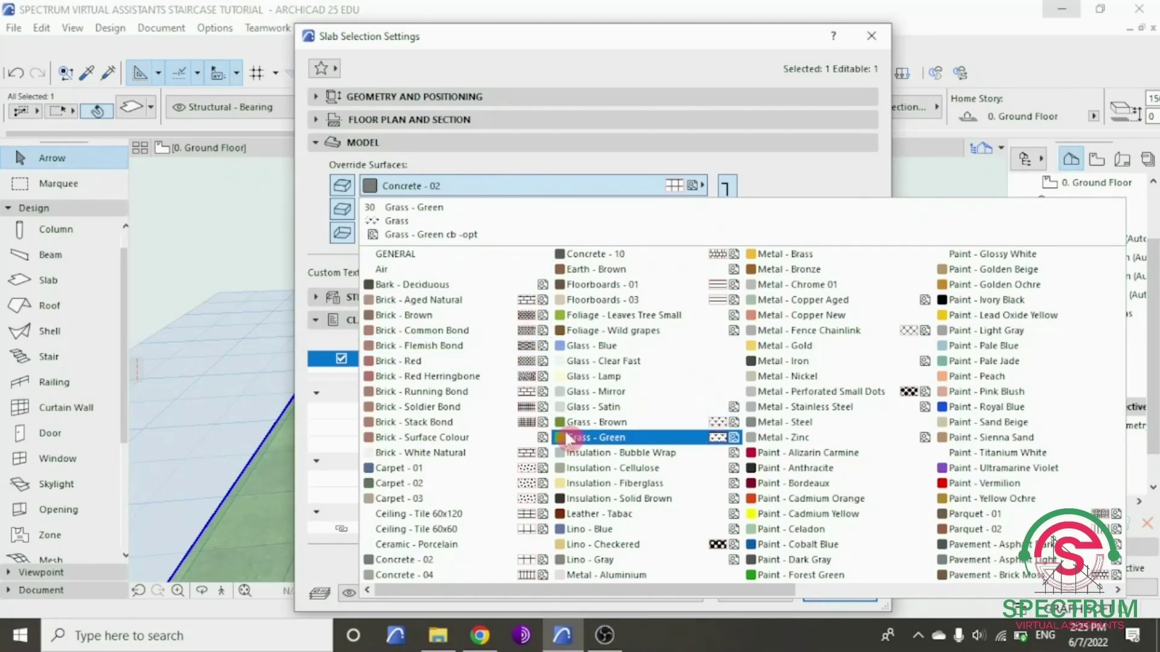
scroll(578, 457, down, 3)
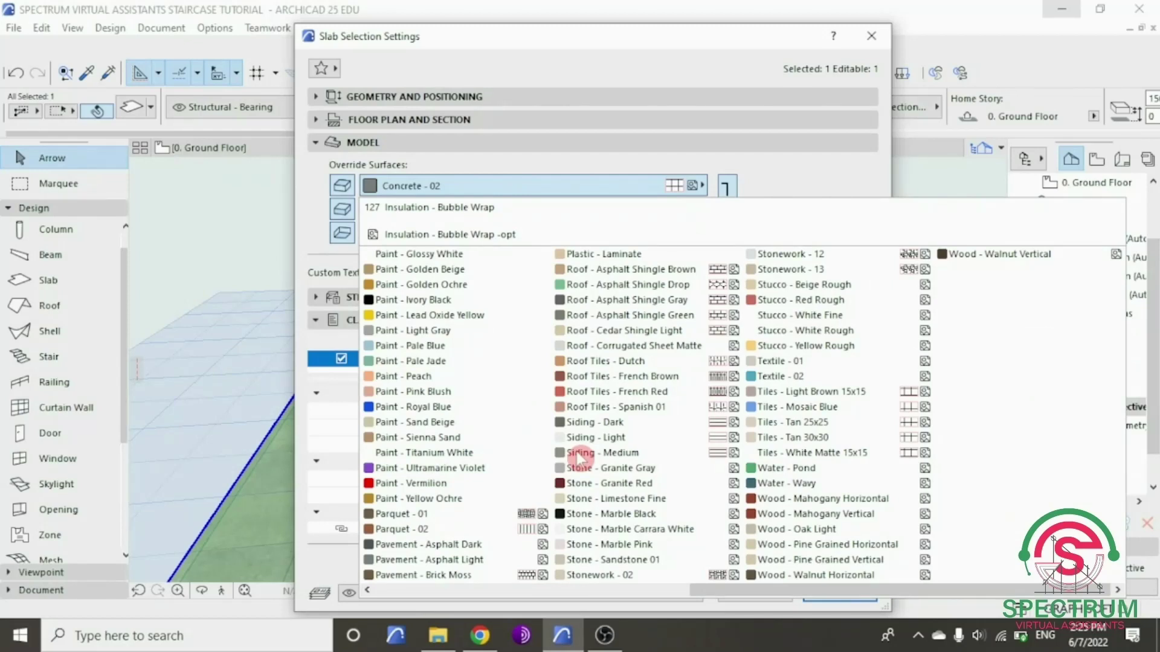
click(779, 453)
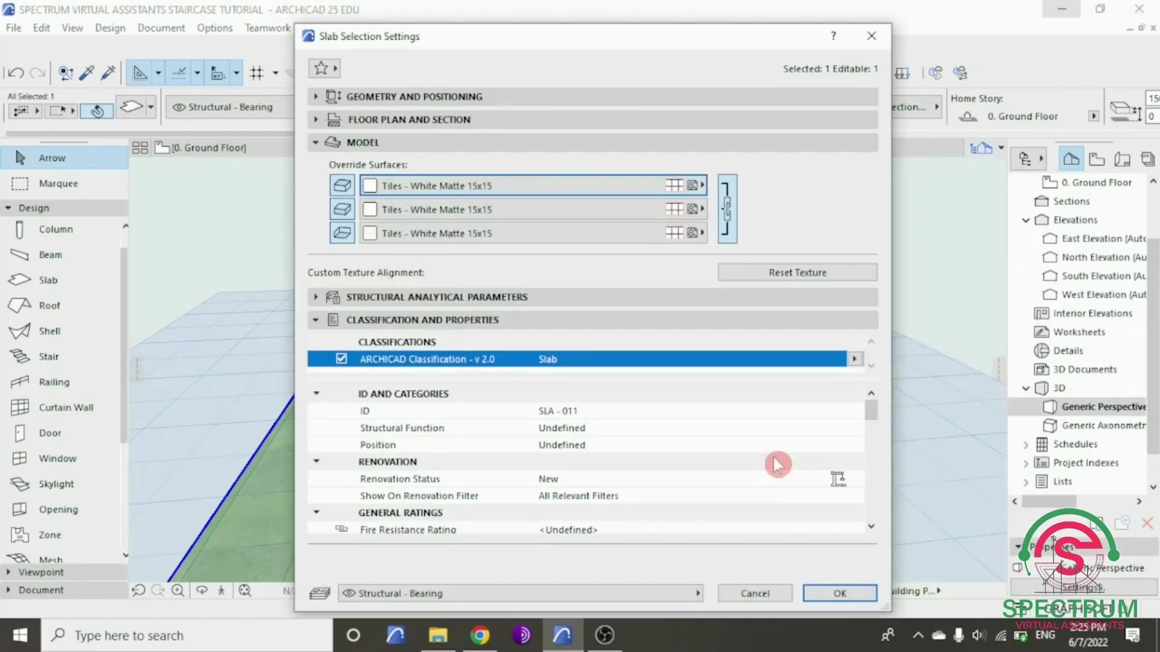
click(839, 594)
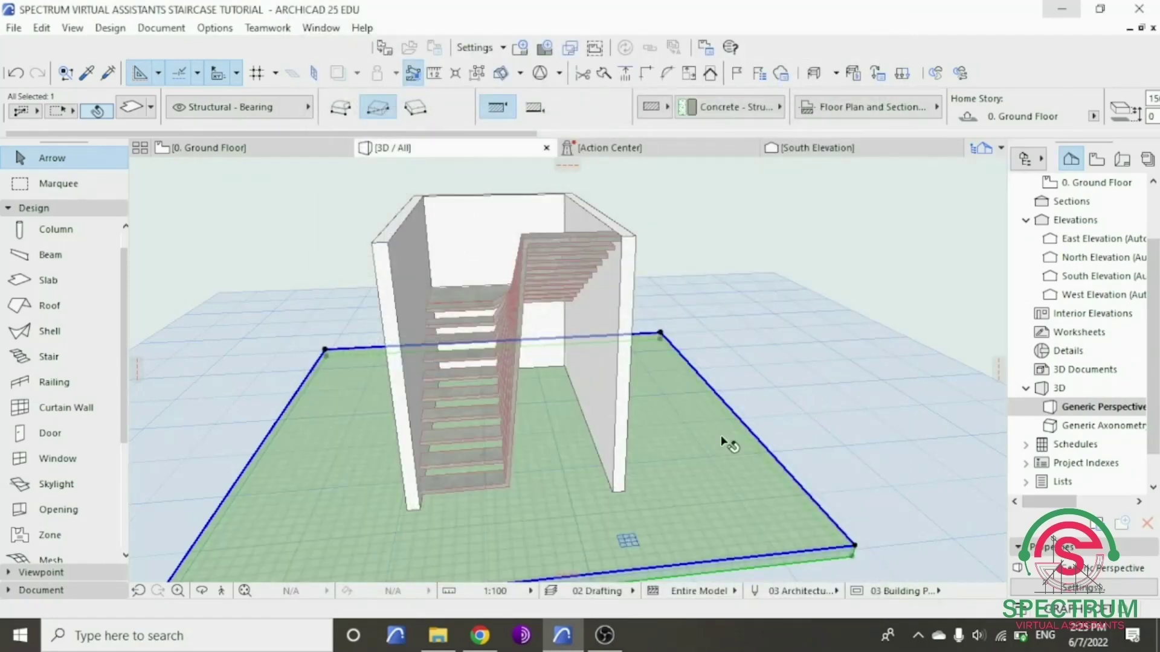
- Select all the stair shells between the walls, from the lowest tread up to the landing
click(202, 593)
mouse_move(653, 474)
mouse_down()
mouse_move(505, 465)
mouse_move(652, 457)
mouse_up()
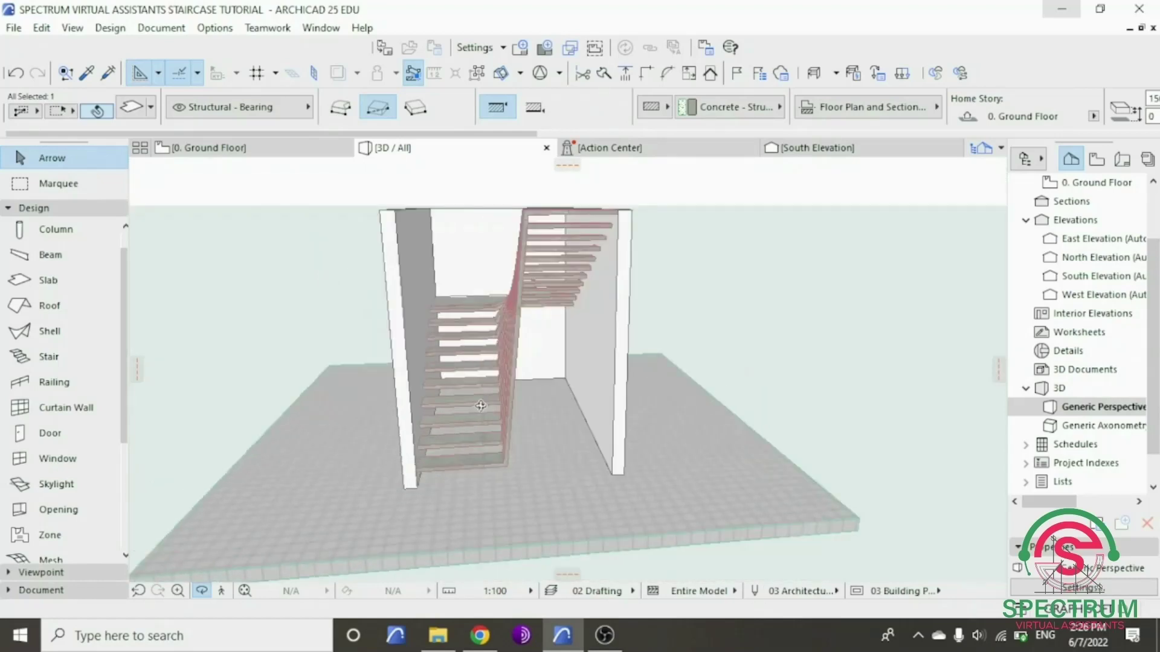
scroll(480, 406, up, 4)
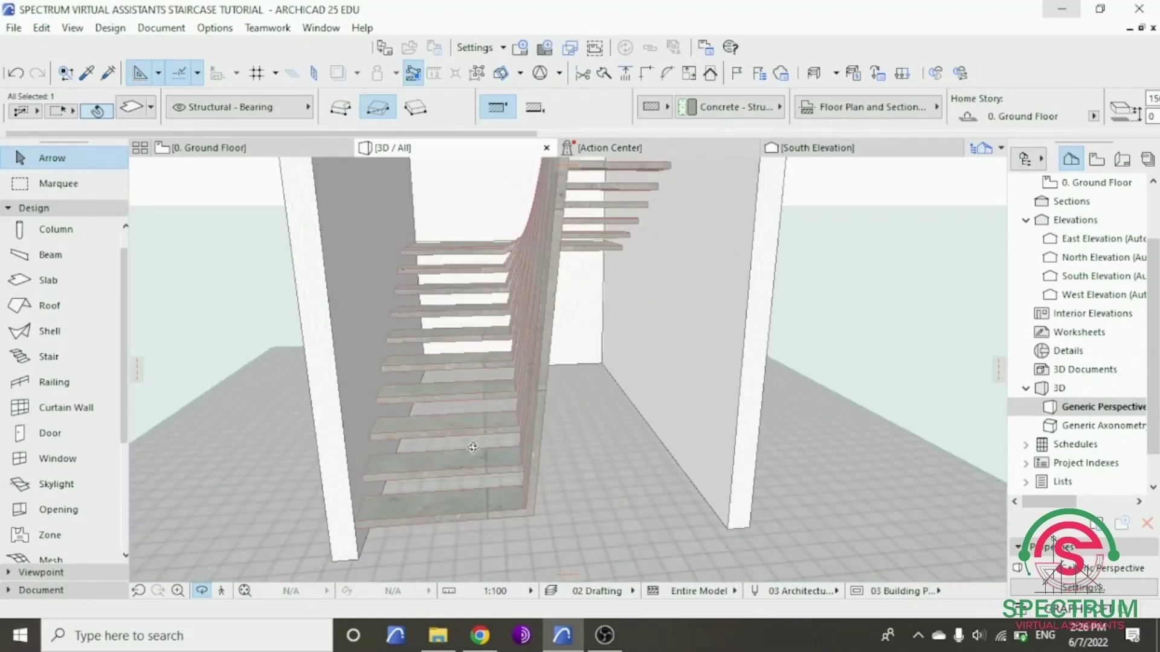
drag(472, 448, 484, 474)
scroll(484, 474, down, 5)
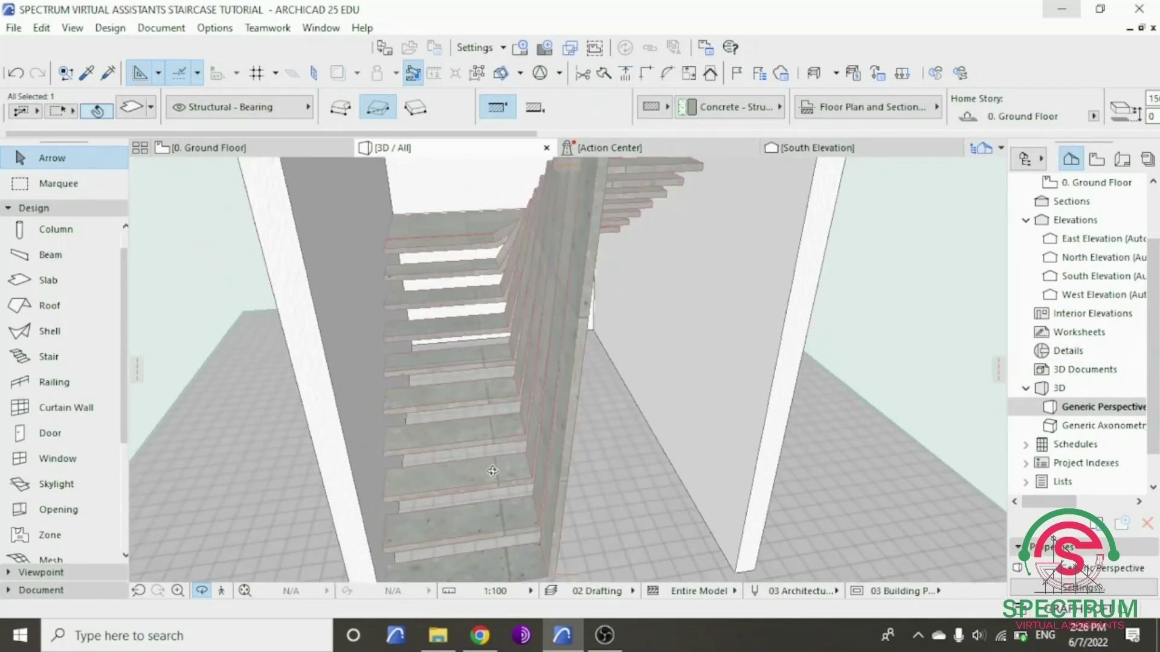
scroll(492, 467, up, 2)
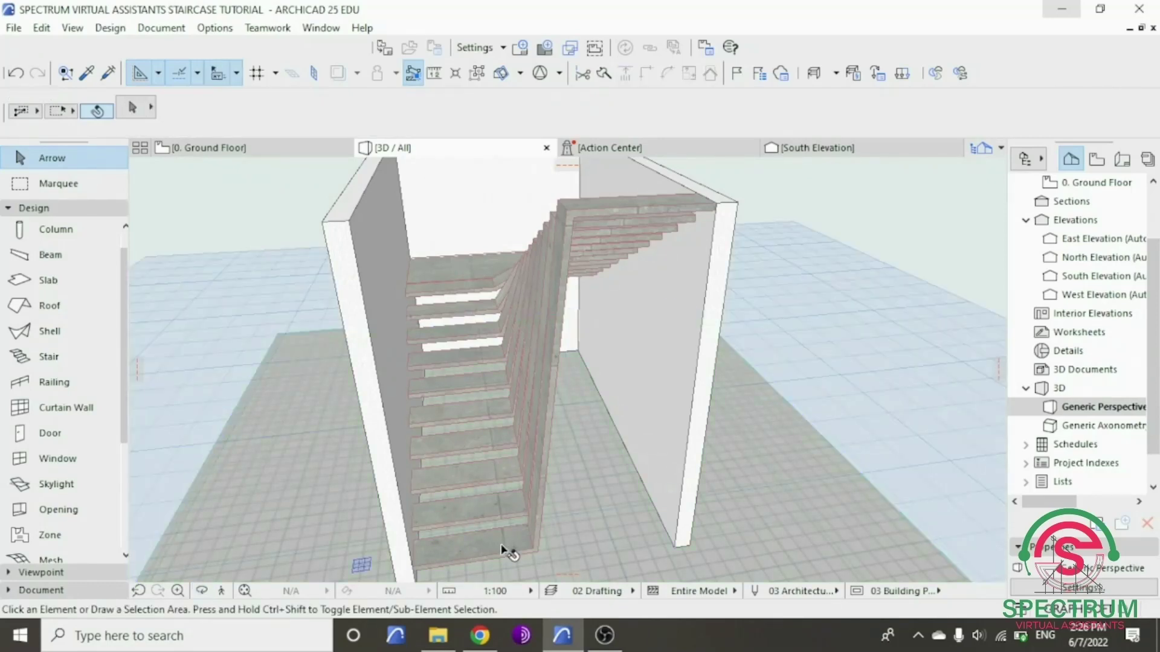
click(503, 548)
shift+click(492, 514)
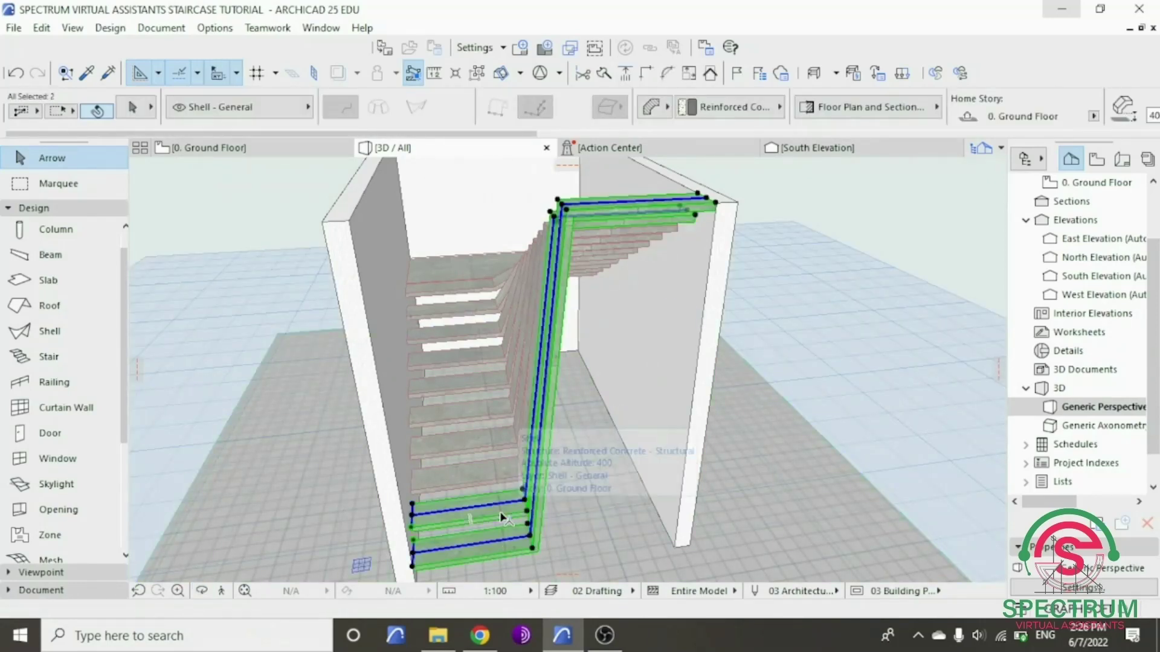
shift+click(491, 475)
shift+click(482, 447)
shift+click(484, 418)
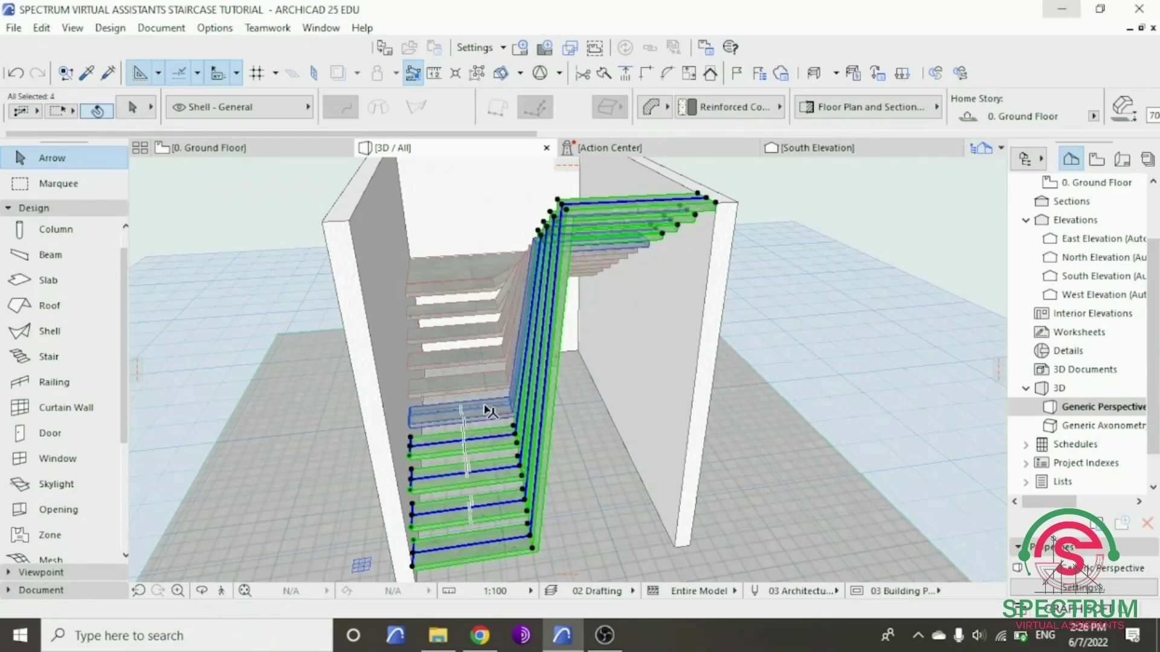
shift+click(484, 356)
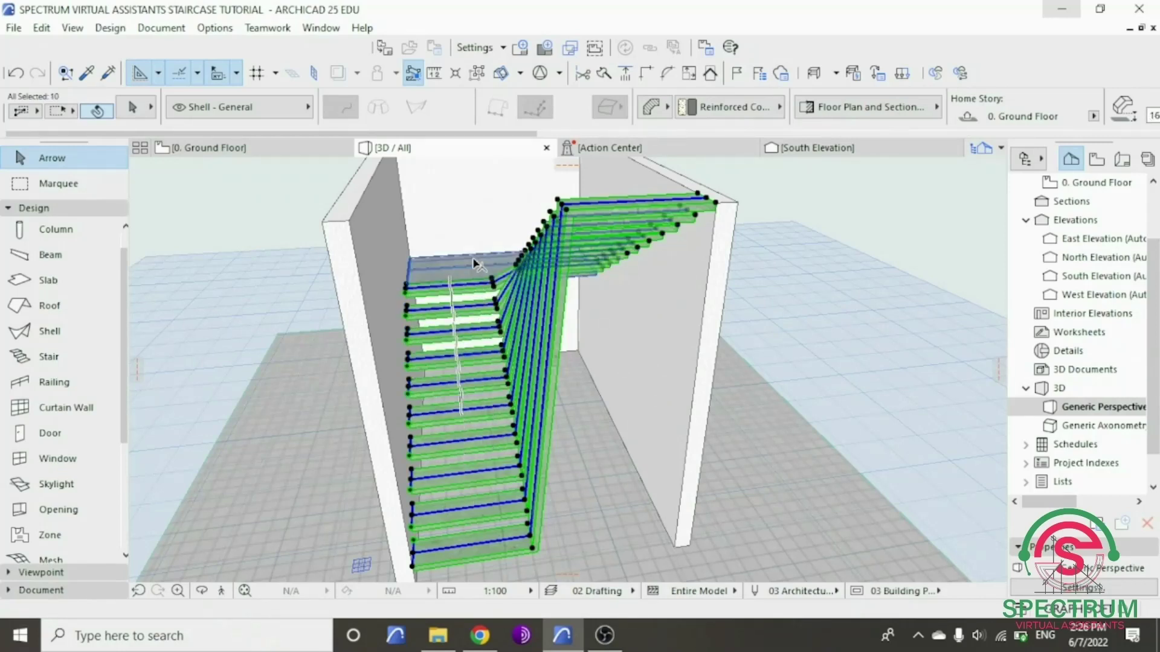
- Override all three surfaces of the selected stair shells with Wood - Mahogany Vertical, linking the surfaces together
right_click(837, 232)
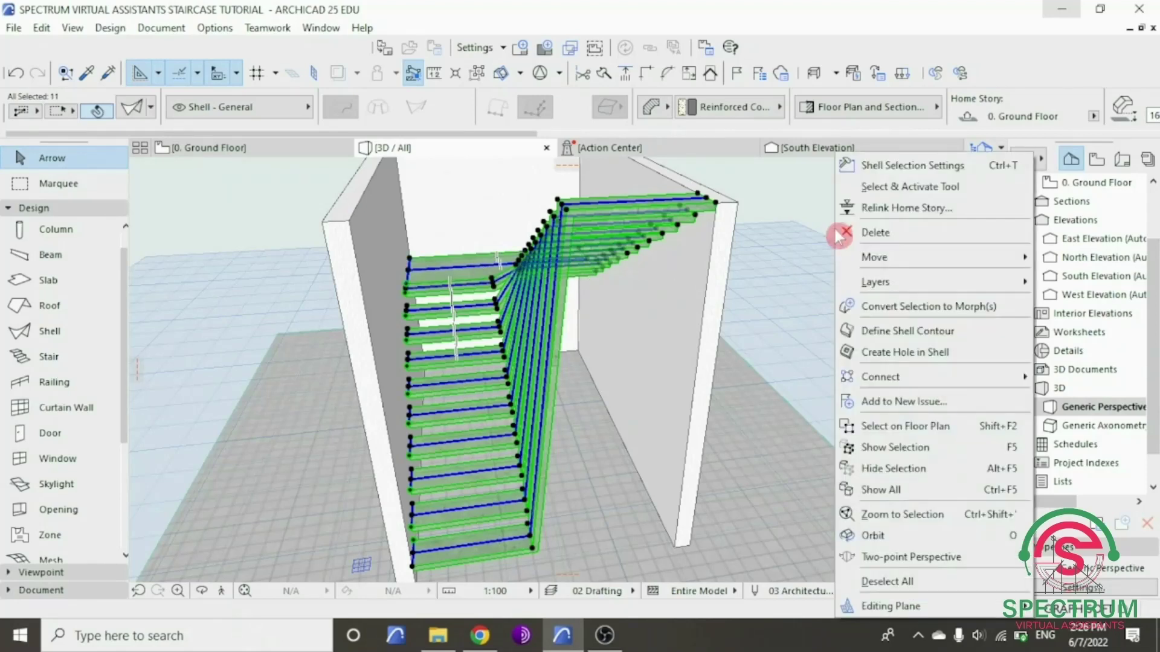
click(864, 162)
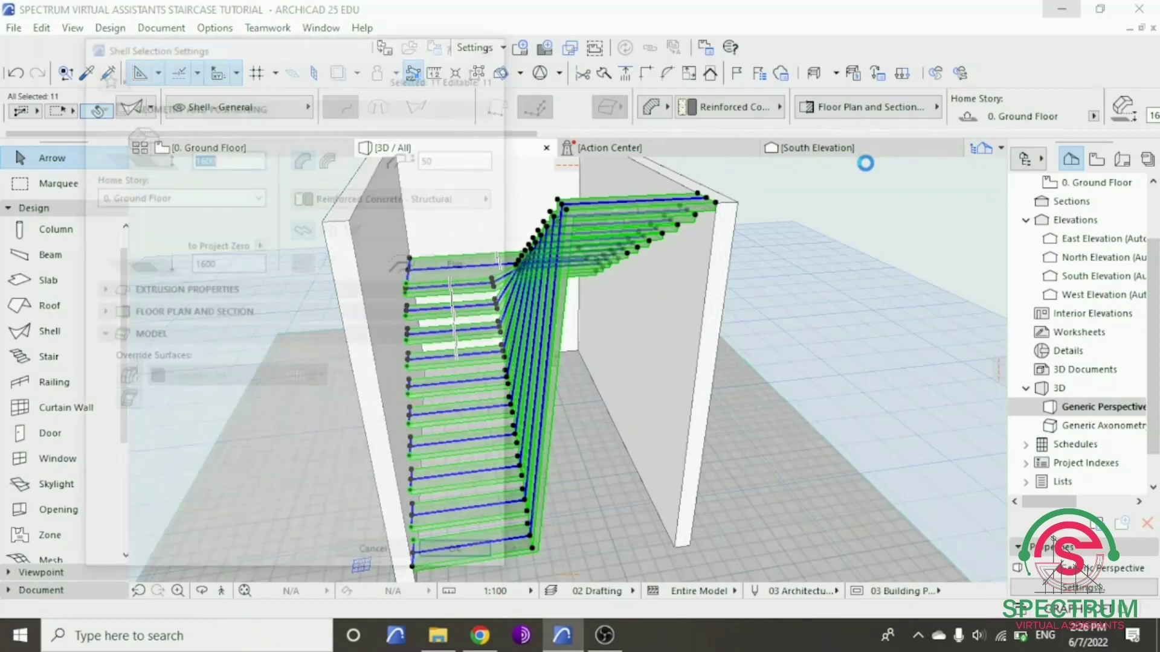
click(136, 339)
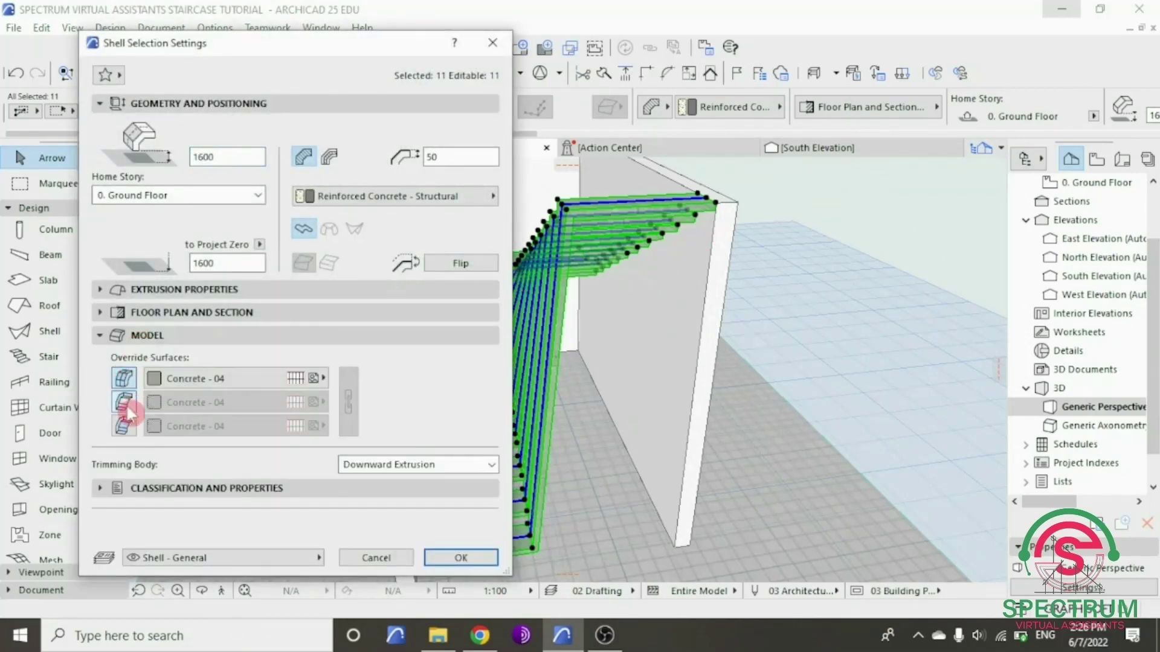
click(183, 380)
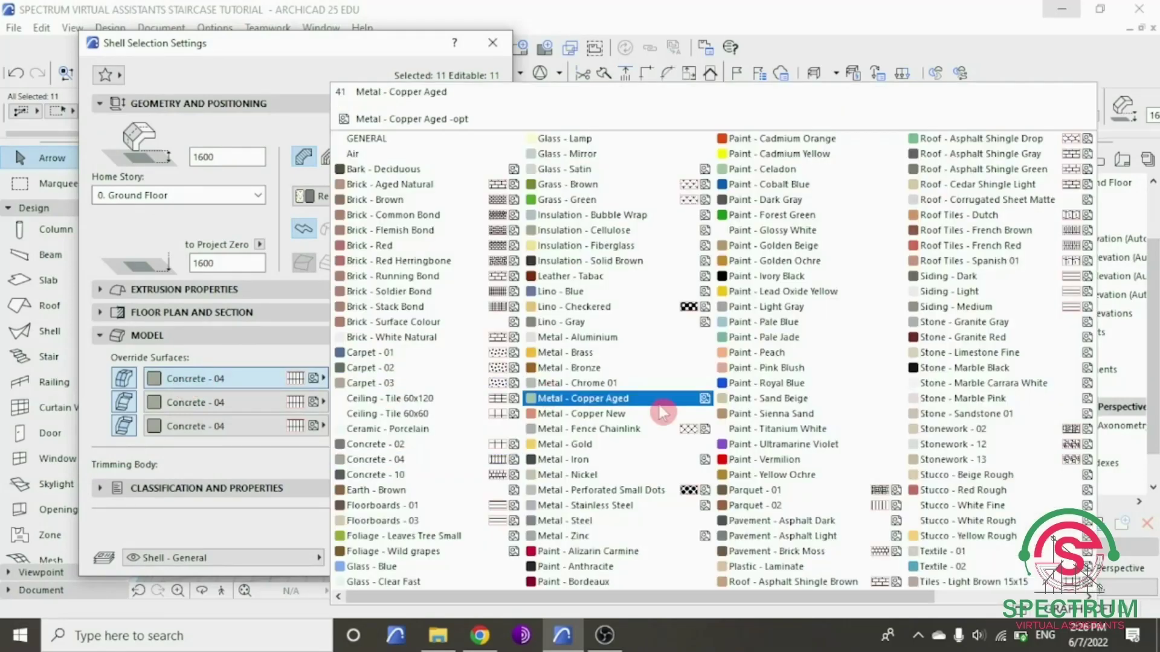
scroll(663, 412, right, 3)
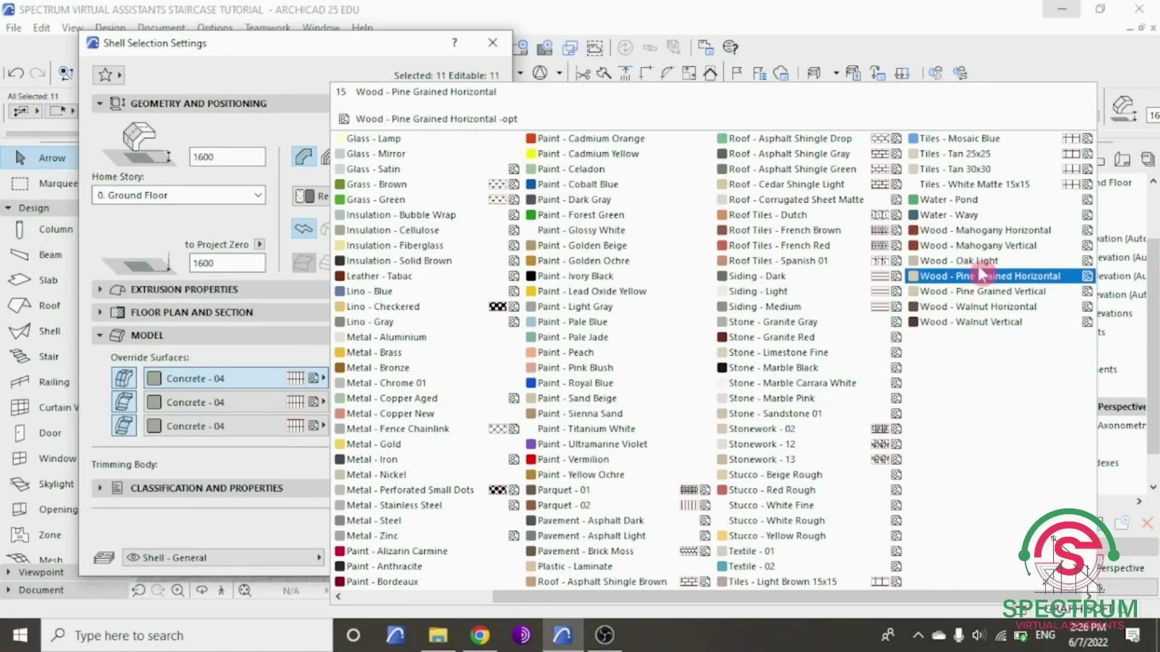
click(977, 245)
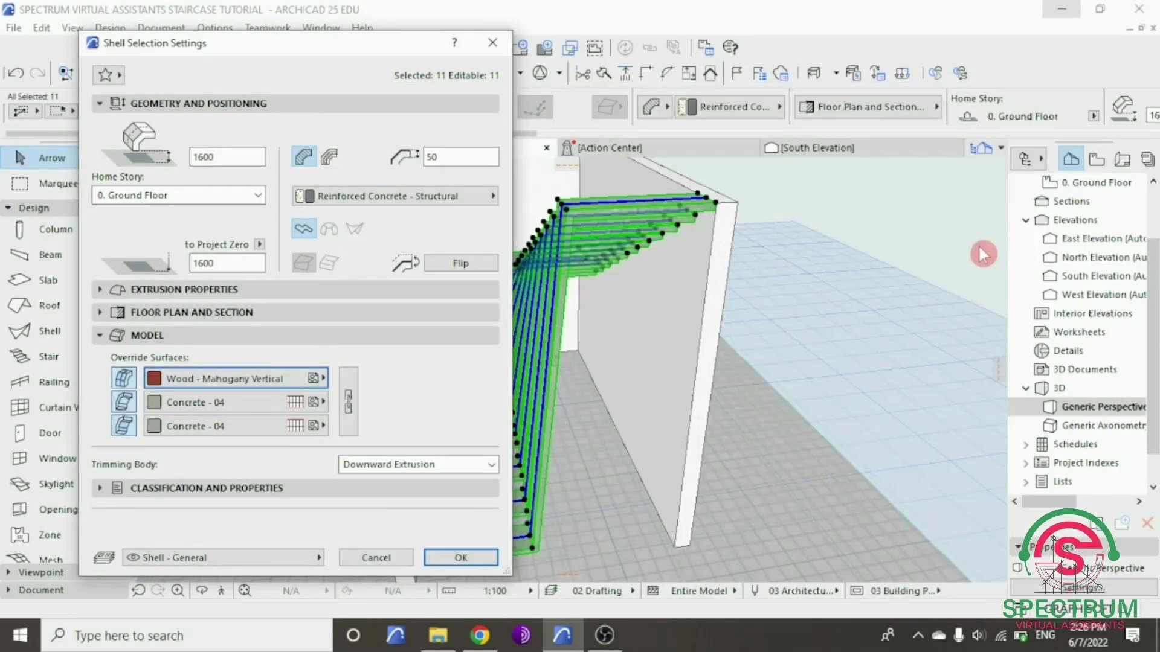
click(350, 401)
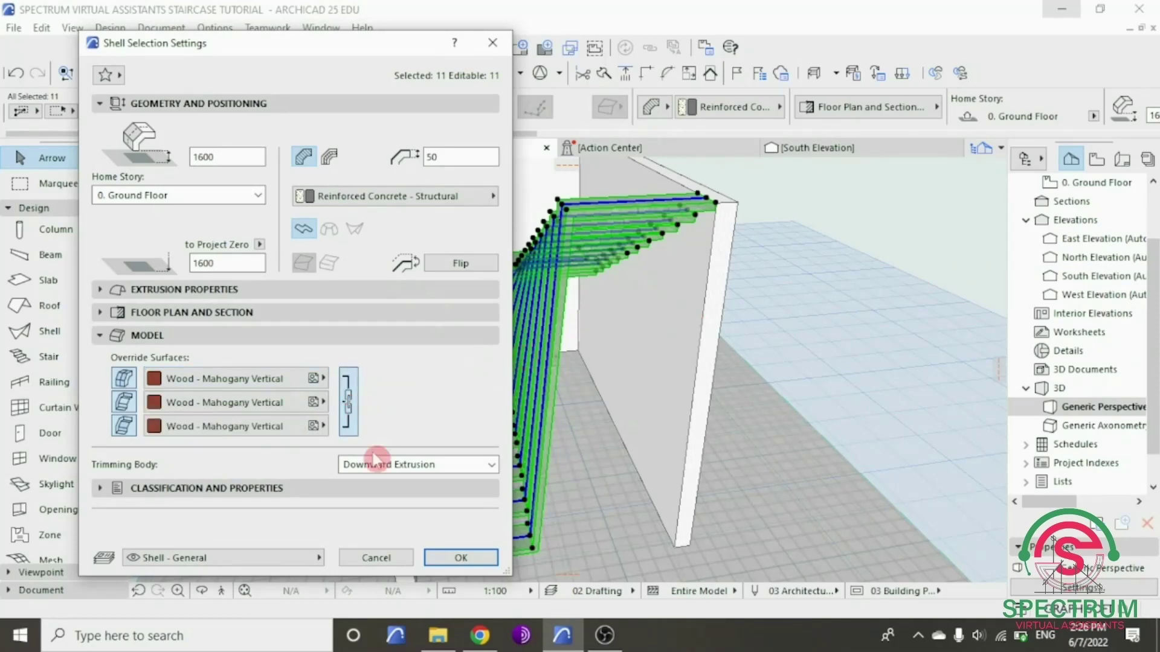
click(462, 558)
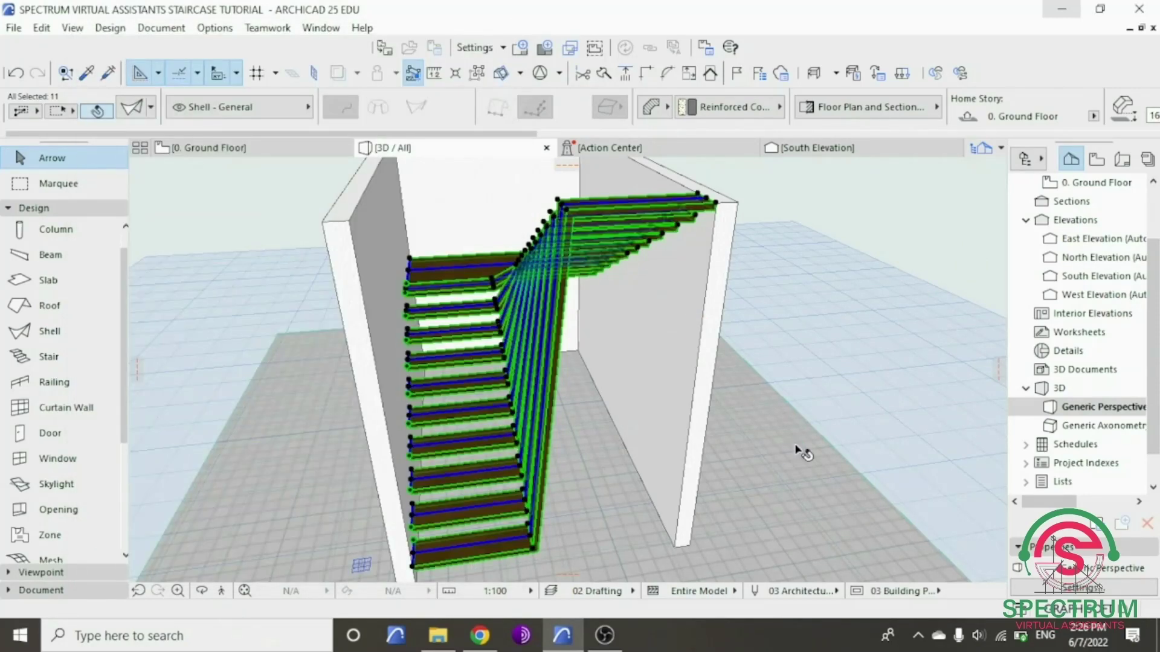
- Examine the mahogany staircase from above and all around, including the landing and both flights
click(207, 593)
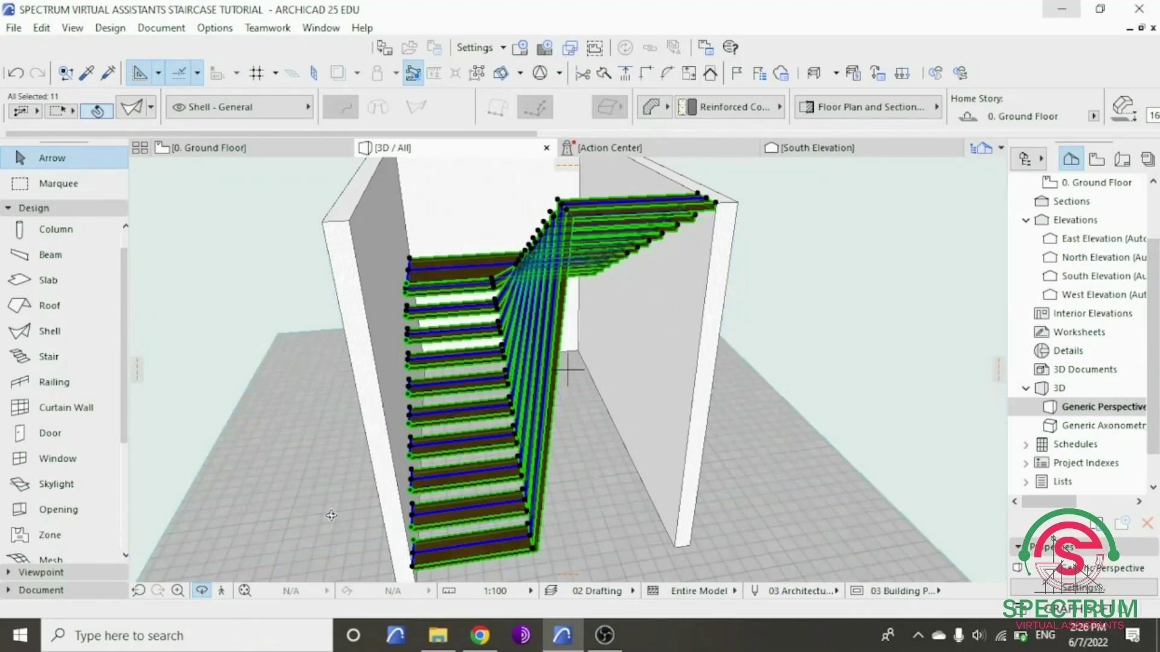
drag(332, 516, 459, 599)
drag(463, 508, 734, 440)
drag(493, 391, 694, 393)
drag(447, 353, 693, 356)
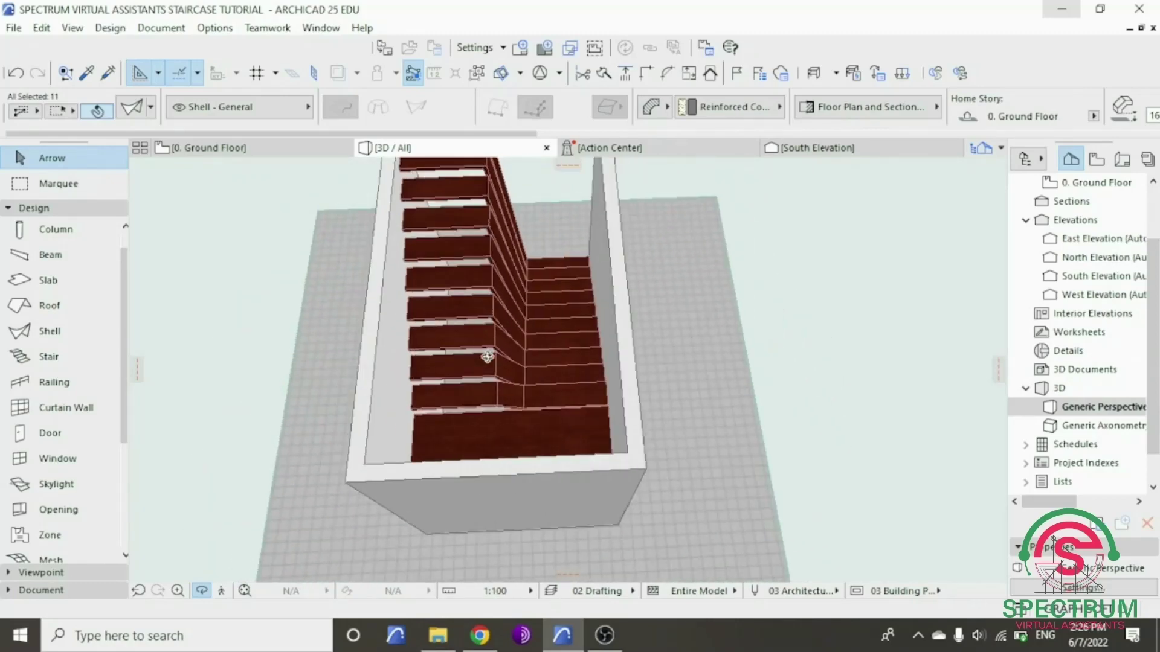
drag(486, 357, 691, 352)
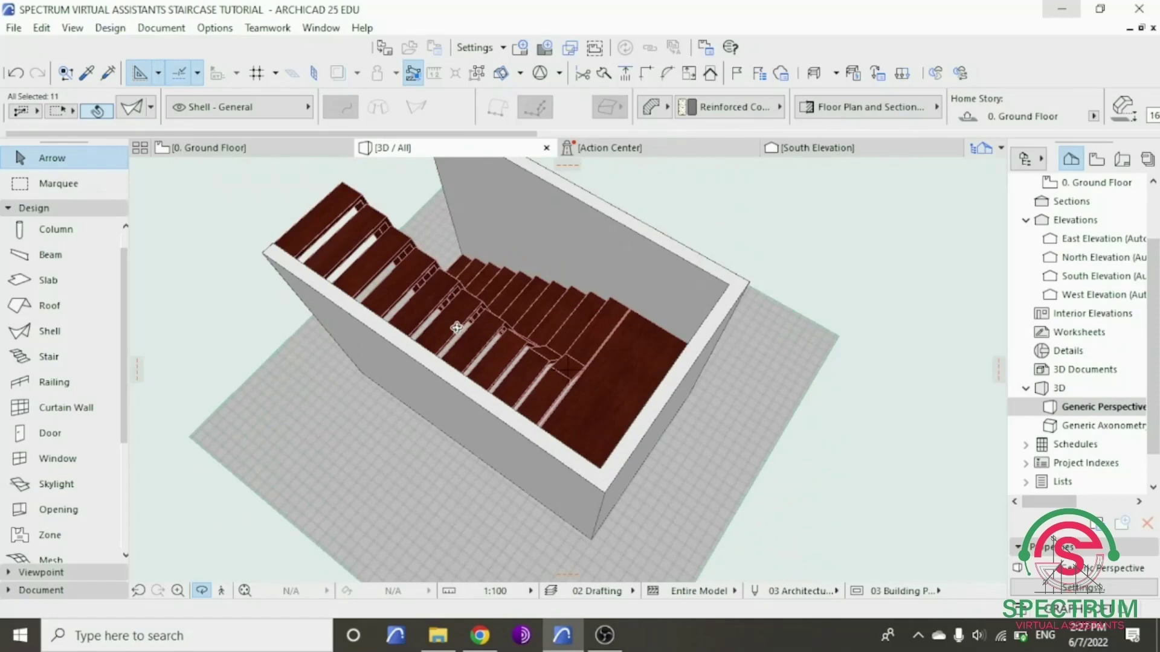
drag(457, 328, 700, 328)
drag(450, 334, 421, 413)
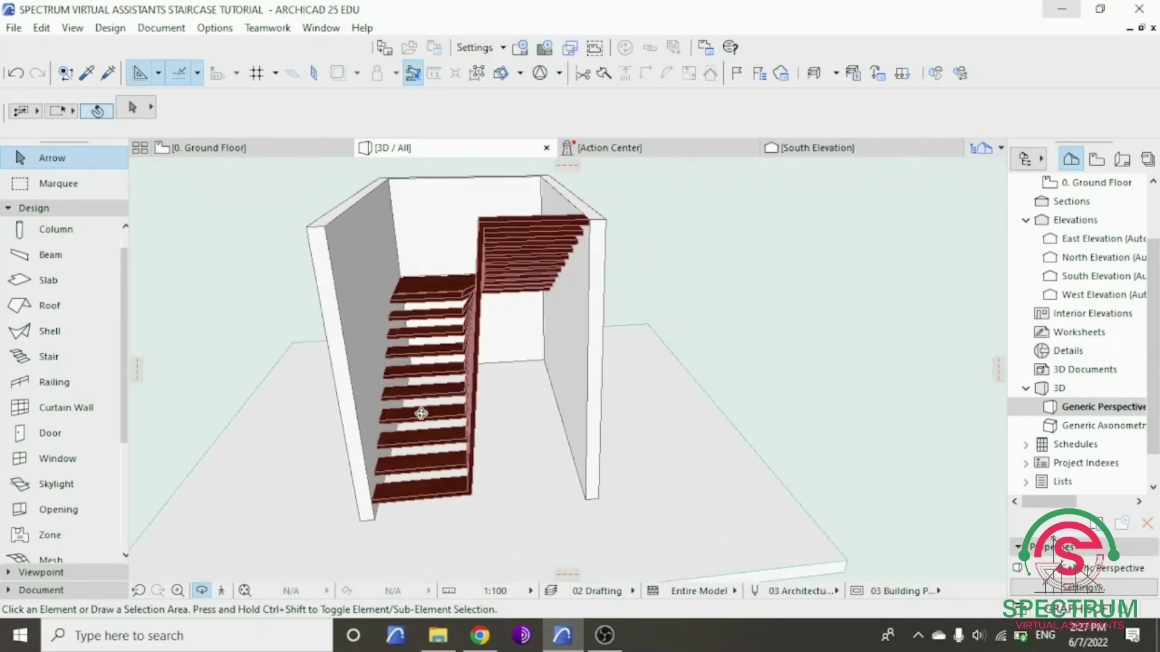
- Fillet the profile corner of the lowest tread shell, where it turns toward the upper flight, with a 300 mm radius
scroll(414, 466, up, 2)
drag(472, 459, 529, 478)
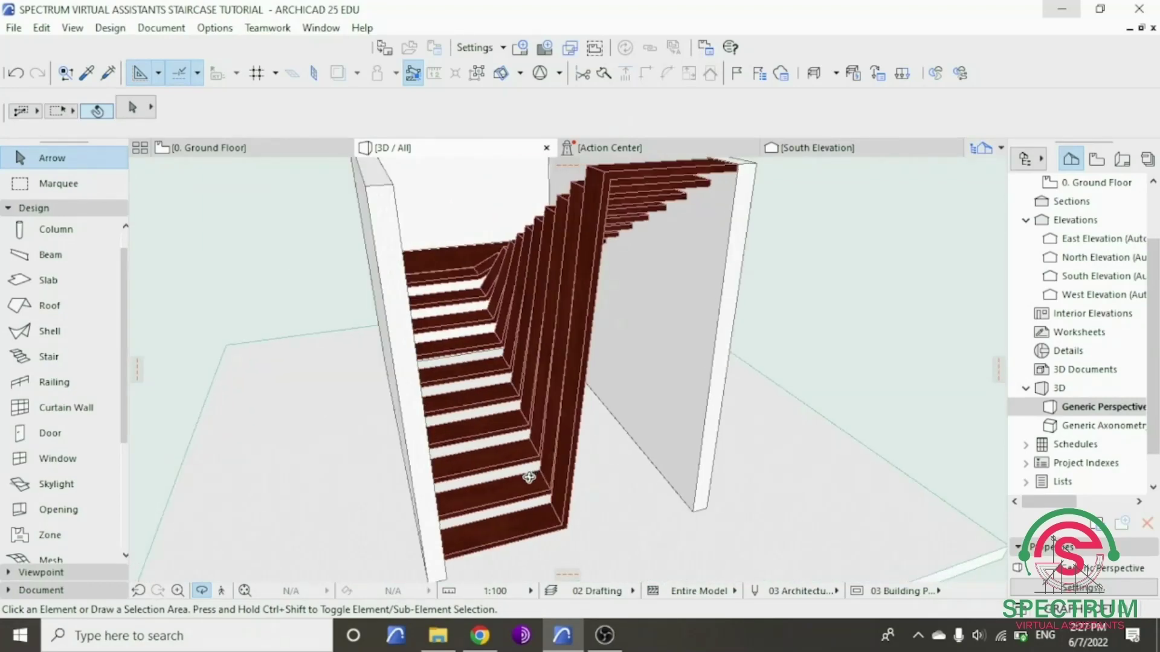
click(546, 524)
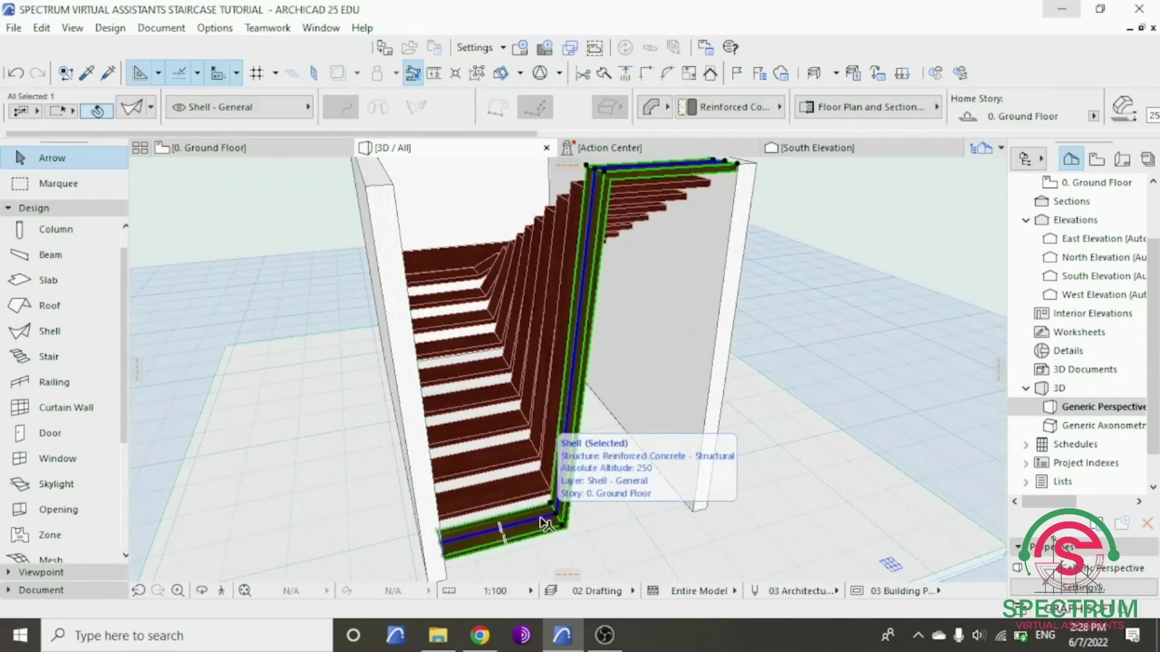
scroll(557, 516, up, 6)
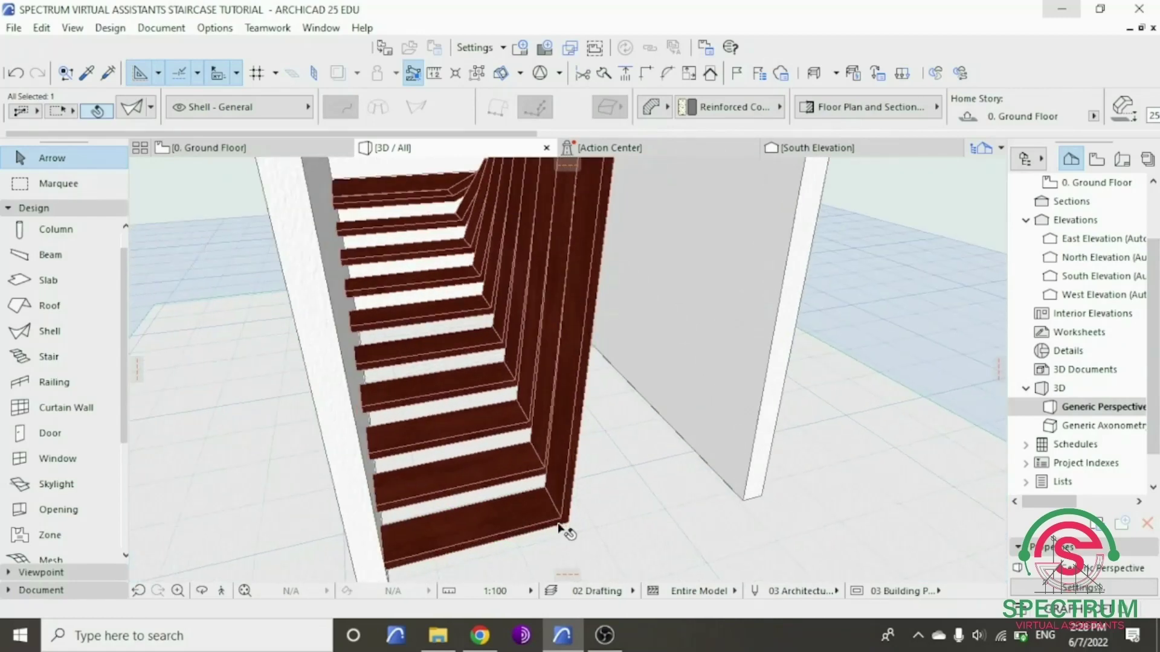
click(560, 513)
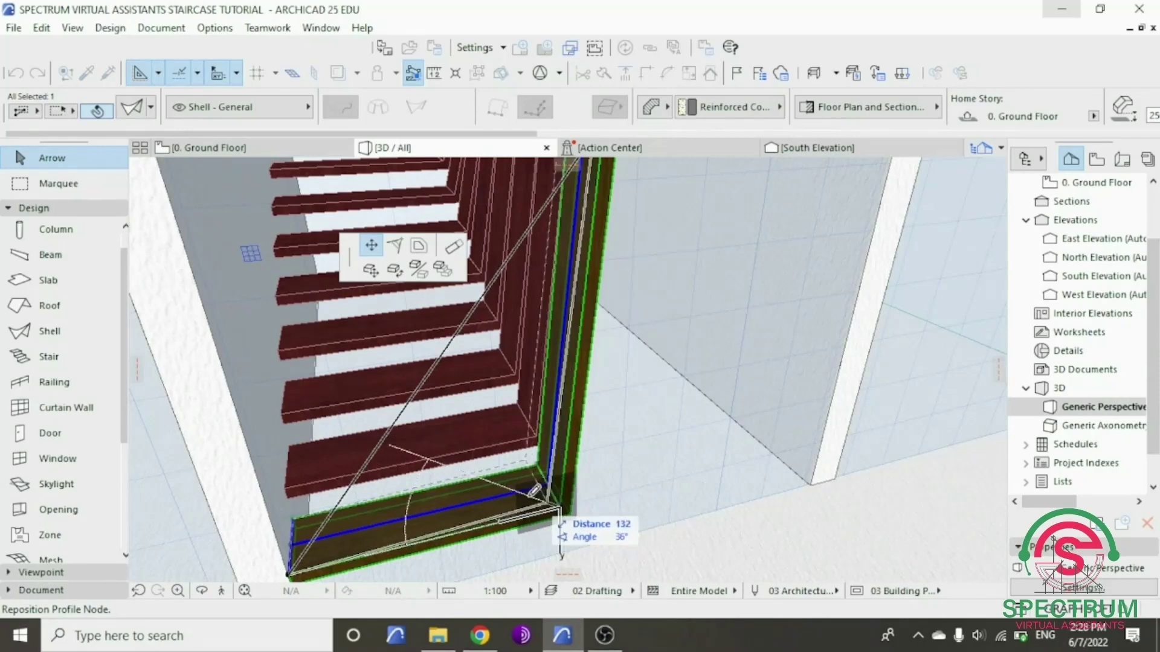
click(405, 247)
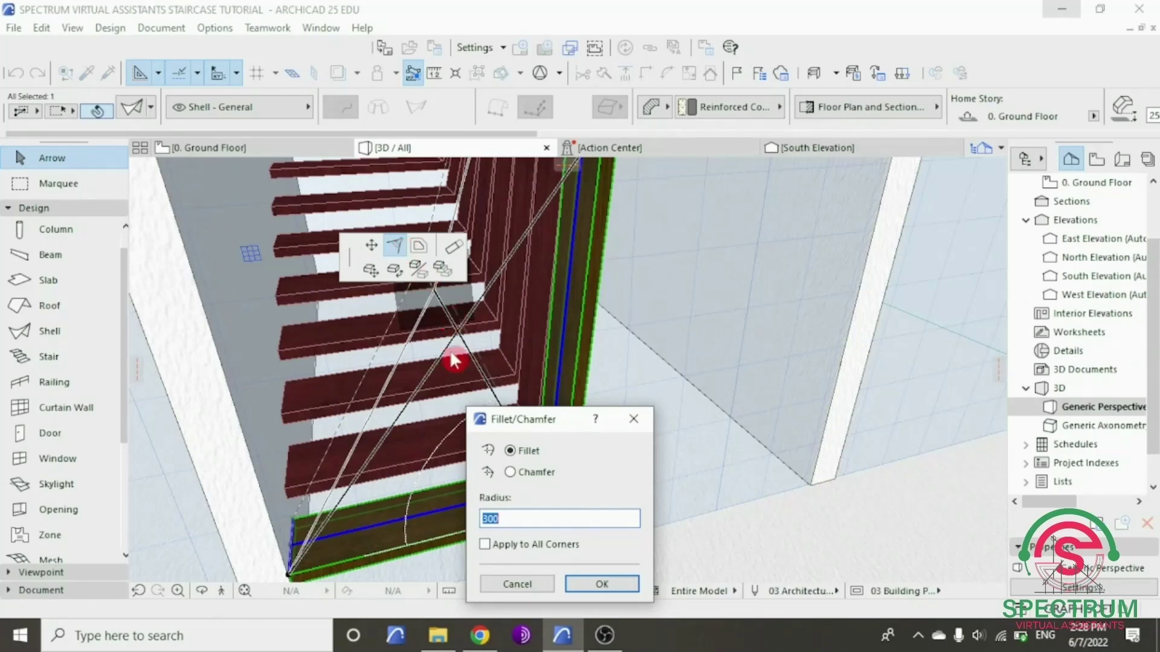
drag(532, 425, 649, 281)
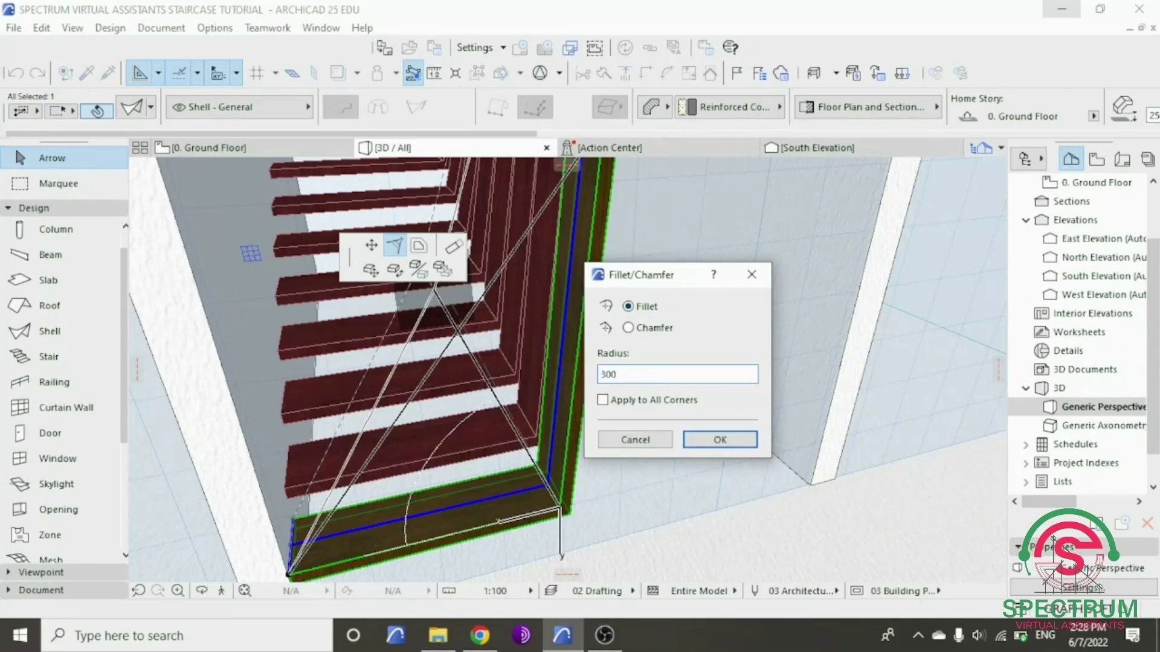
click(720, 439)
- Fillet the matching profile corner of the second tread shell from the bottom with a 300 mm radius
scroll(647, 481, down, 8)
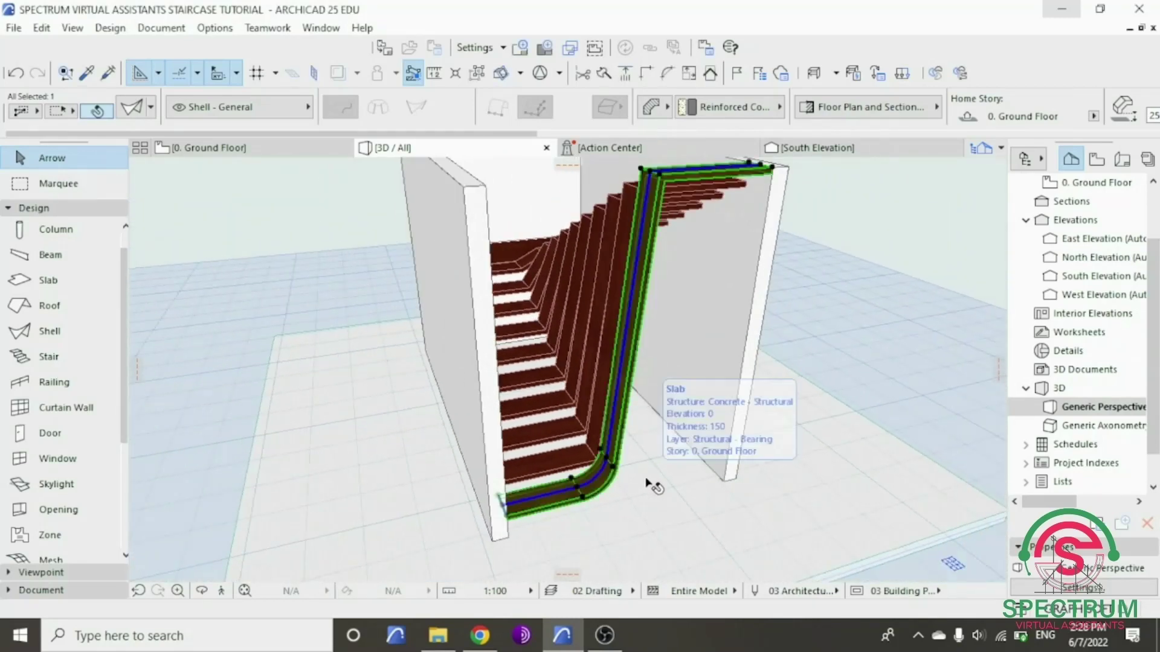
scroll(590, 482, up, 5)
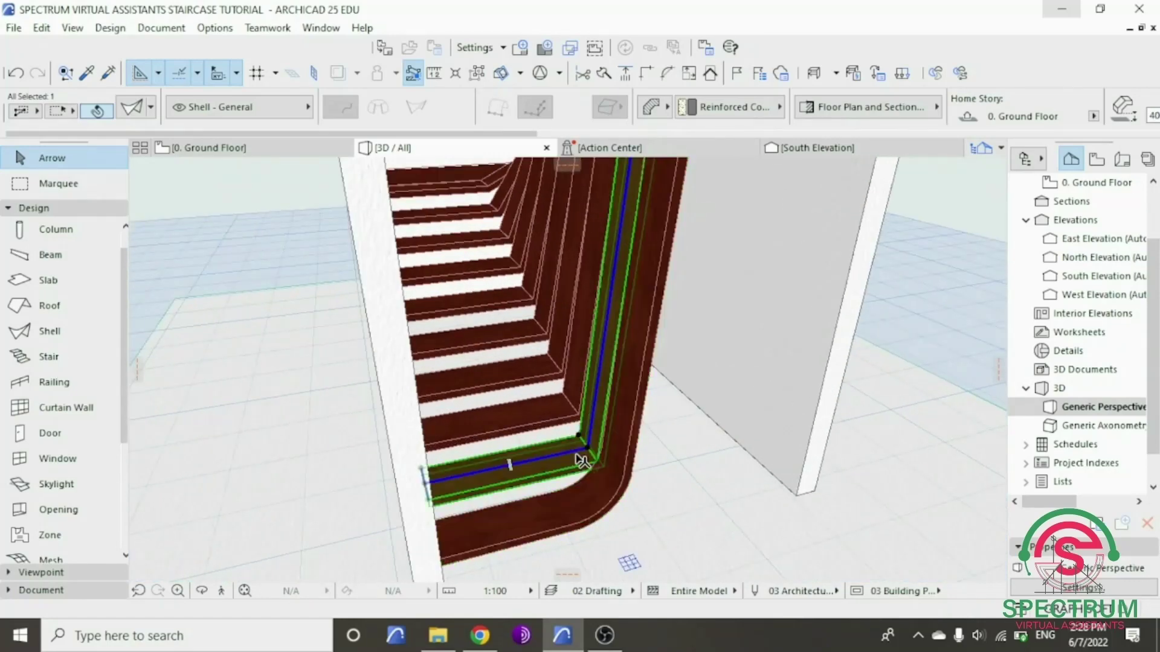
scroll(586, 467, up, 3)
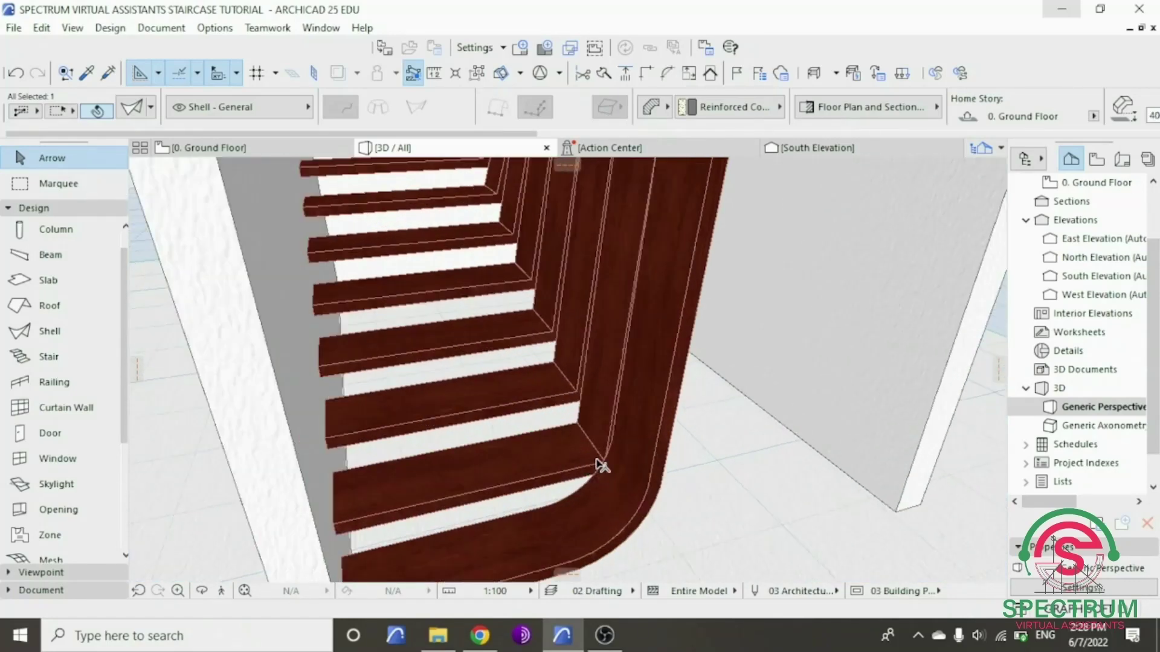
click(579, 428)
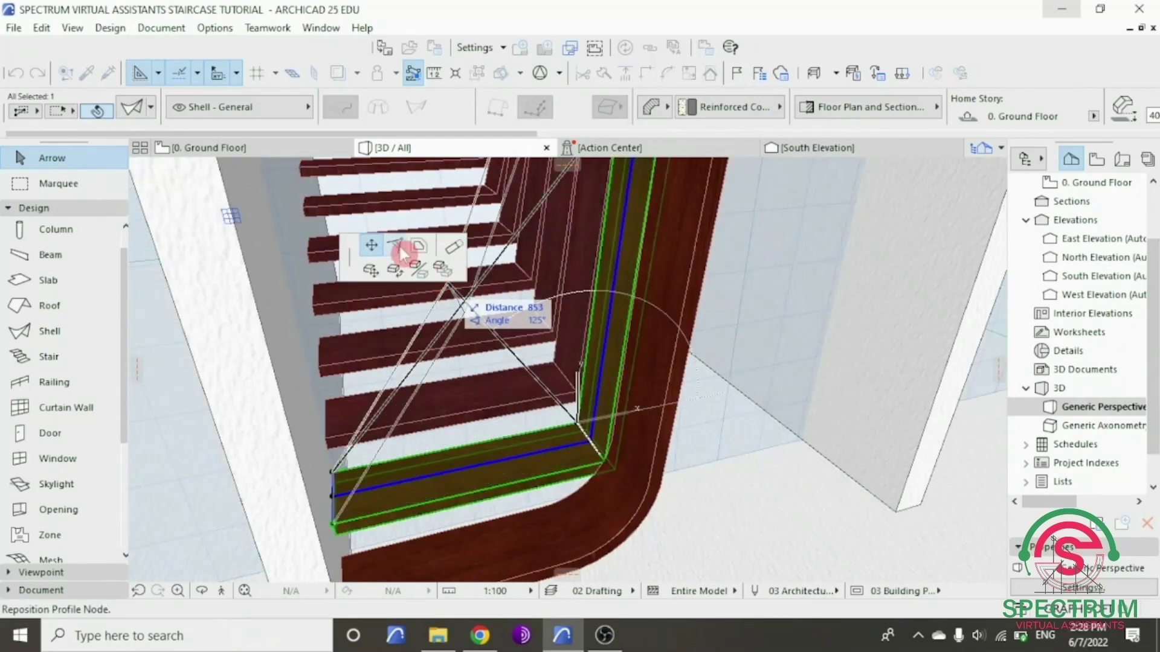
click(395, 246)
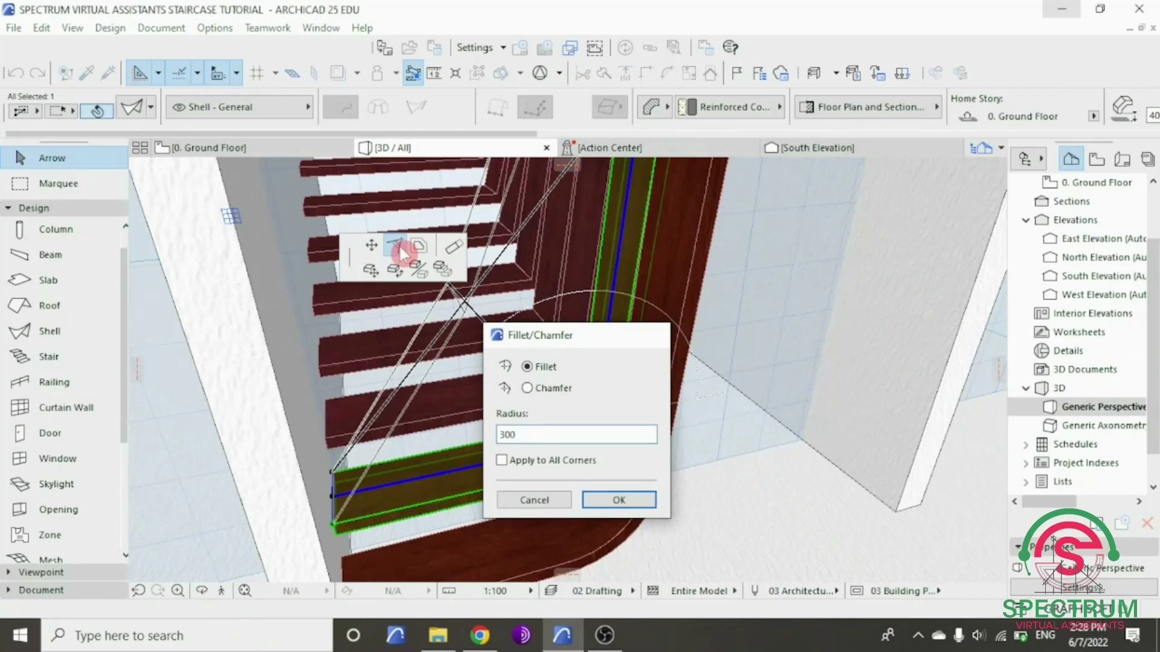
key(Return)
key(ctrl+z)
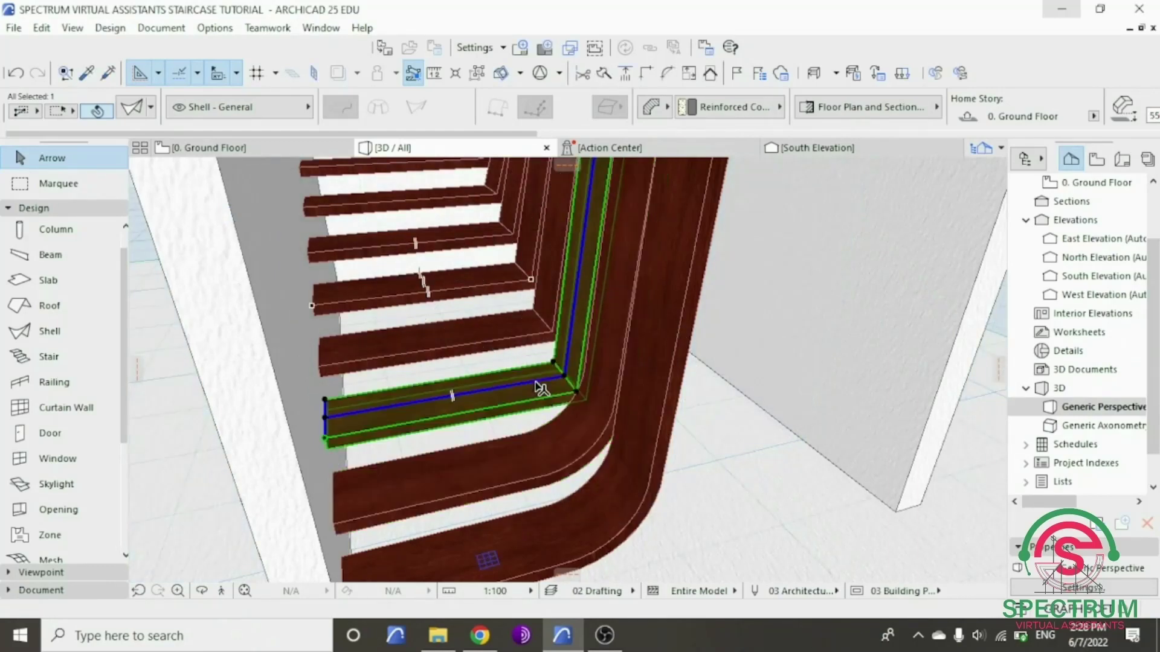
- Fillet the profile corner of the third tread shell from the bottom to match the rounded shells below it
click(575, 398)
click(653, 474)
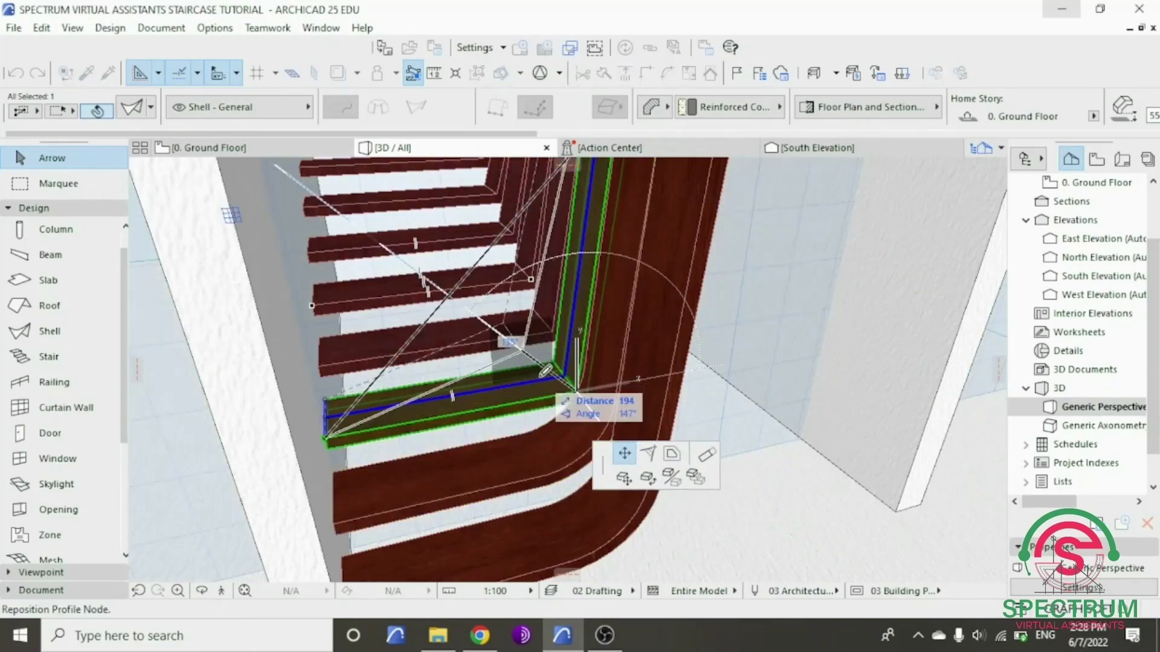
click(647, 458)
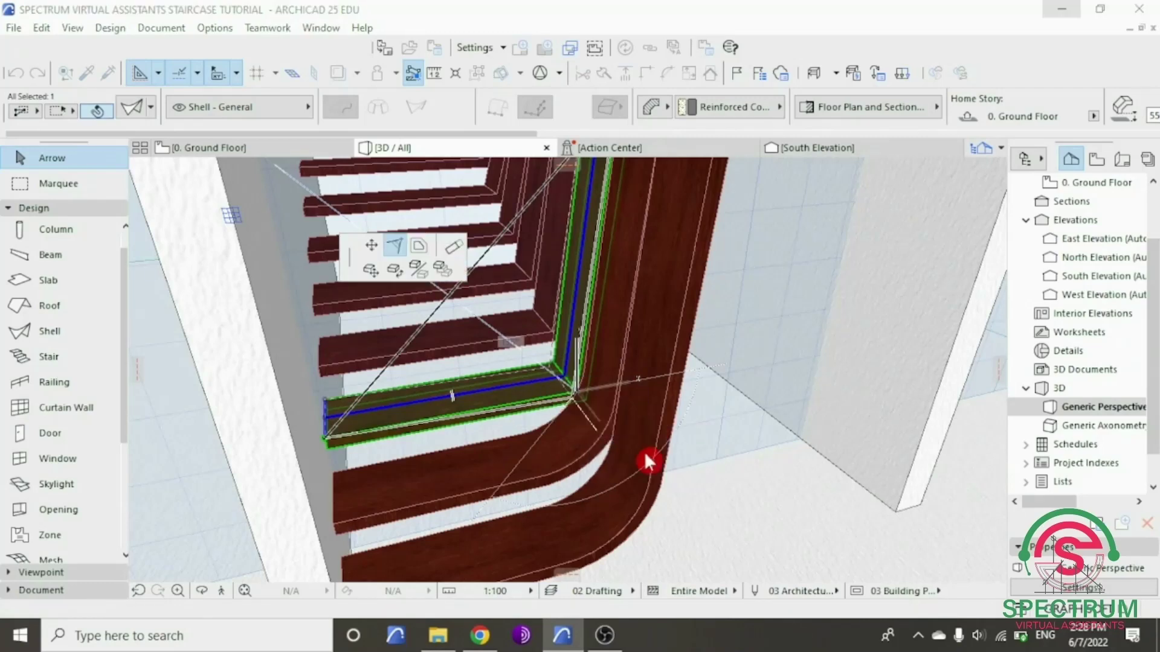
click(647, 462)
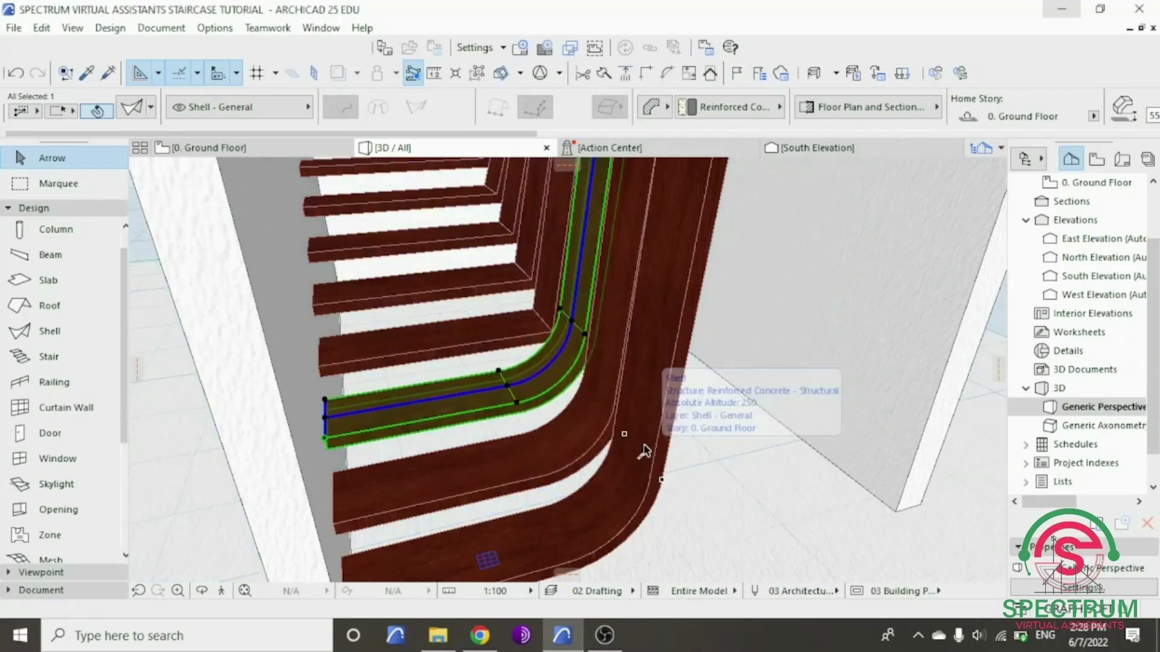
- Fillet the lower-flight profile corners of the fourth and fifth tread shells from the bottom with a 300 mm radius
click(545, 332)
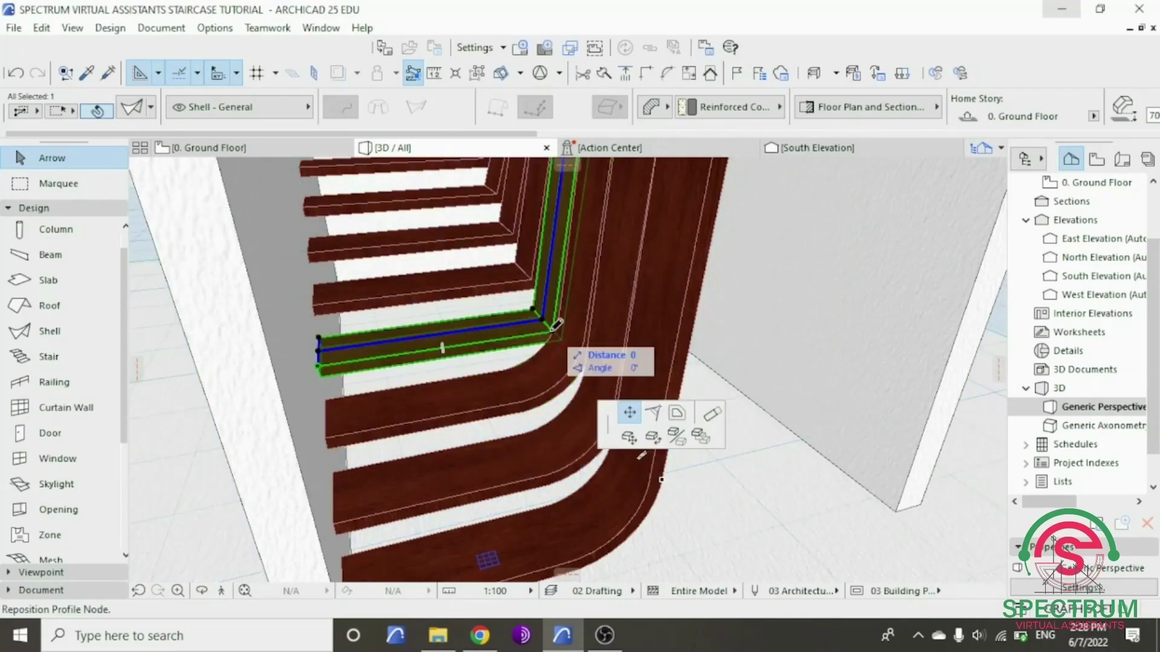
click(396, 247)
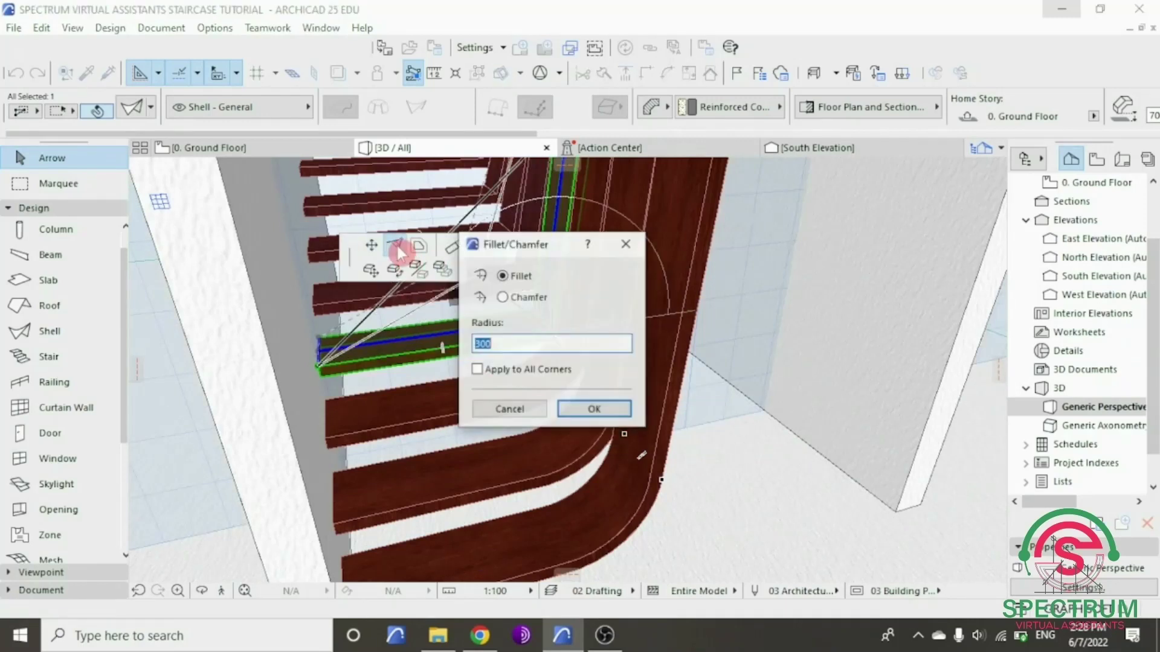
key(Return)
click(506, 281)
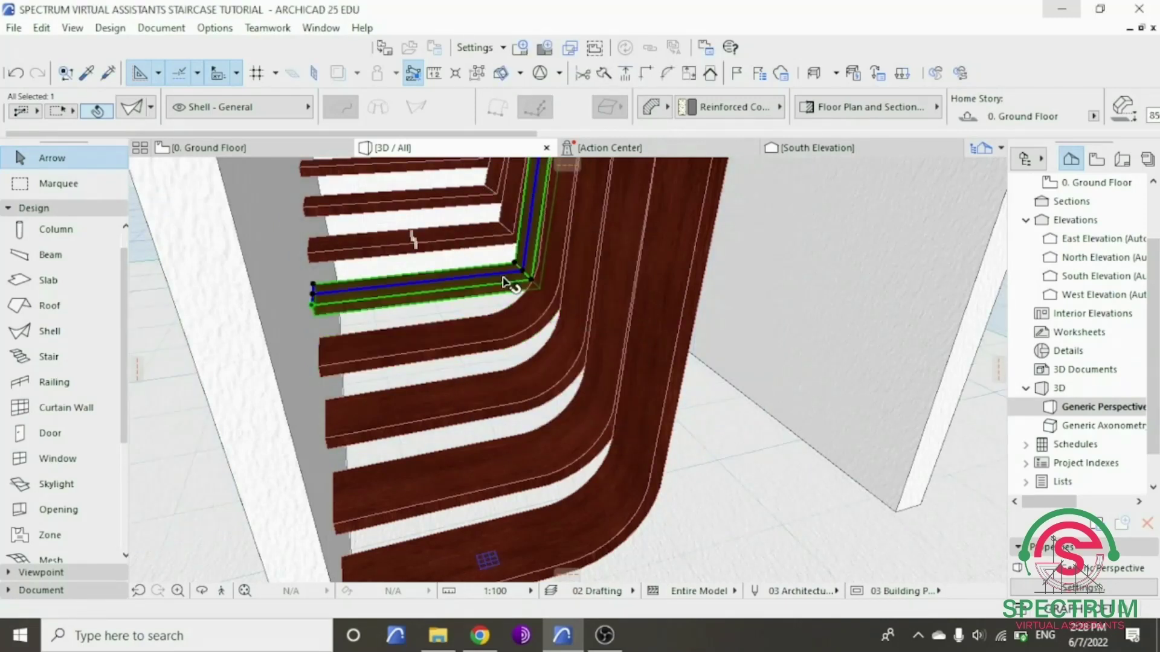
click(530, 284)
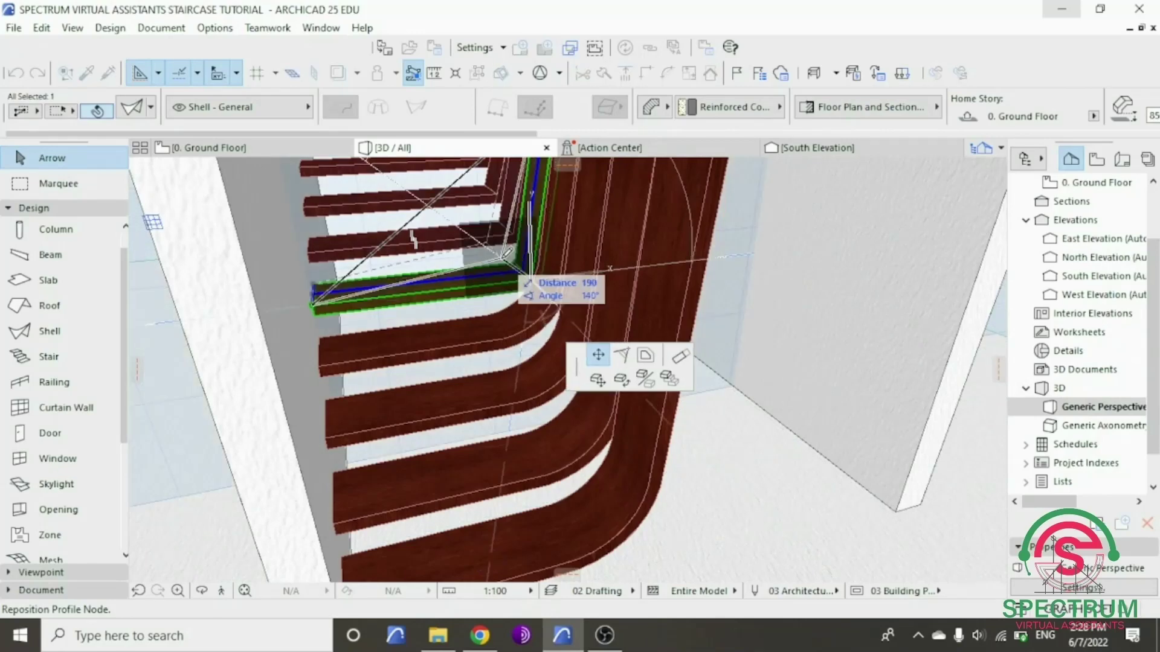
click(600, 358)
click(623, 356)
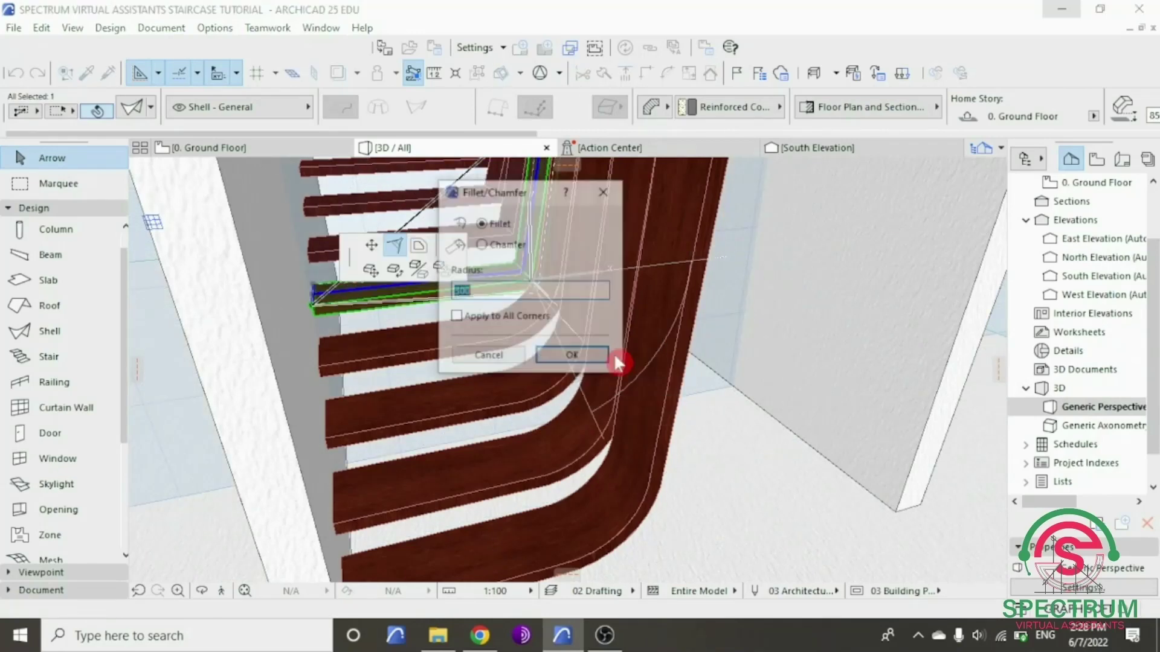
click(611, 357)
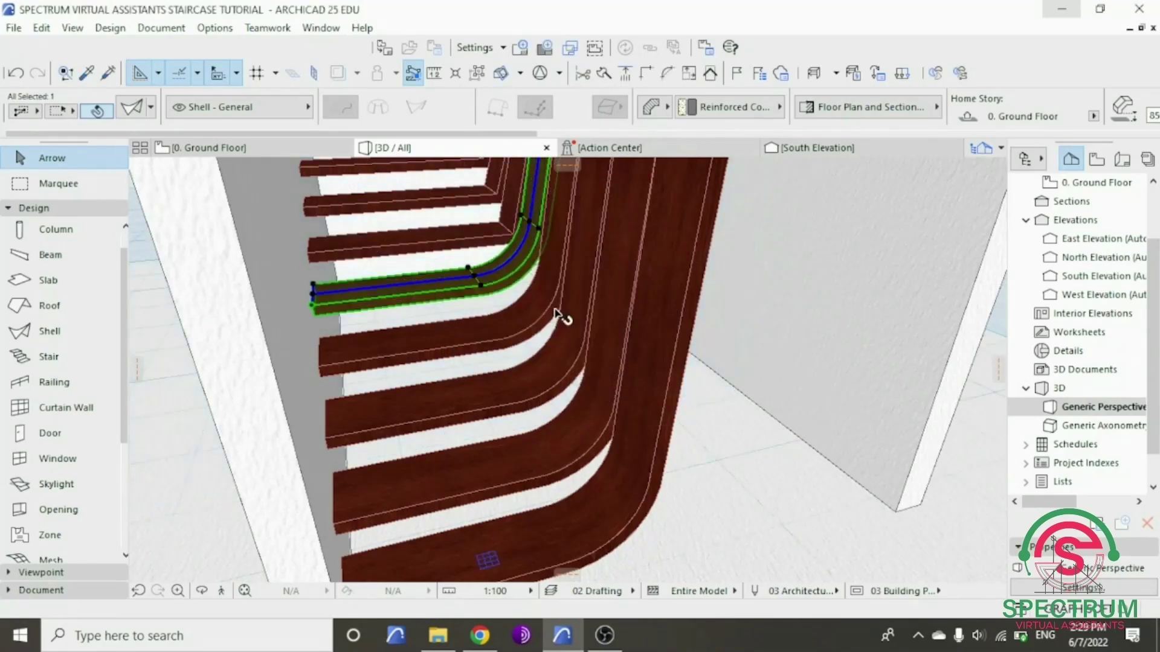
- Fillet the lower-flight profile corners of the sixth and seventh tread shells from the bottom with a 300 mm radius
scroll(514, 277, down, 5)
scroll(541, 329, up, 8)
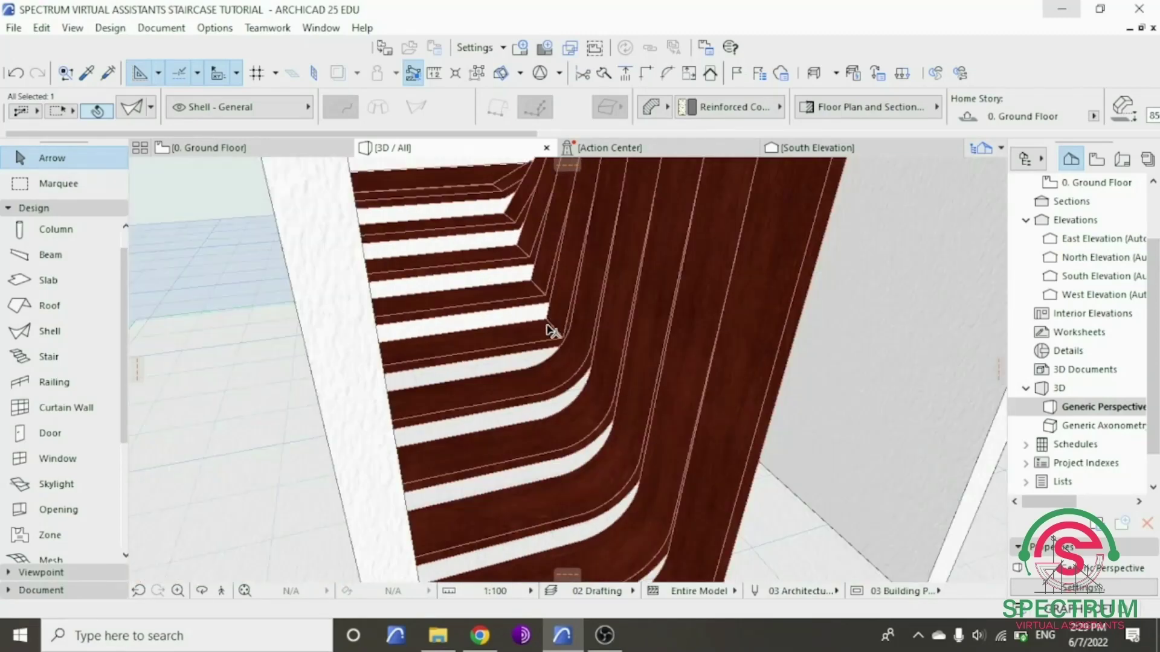
click(556, 336)
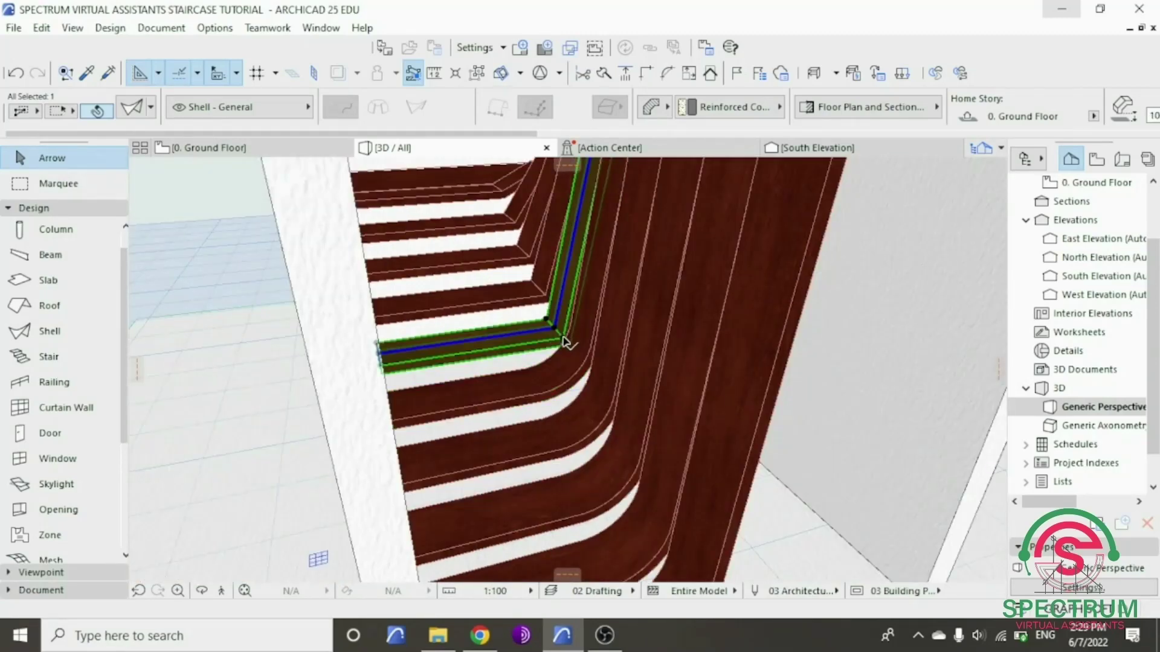
click(565, 343)
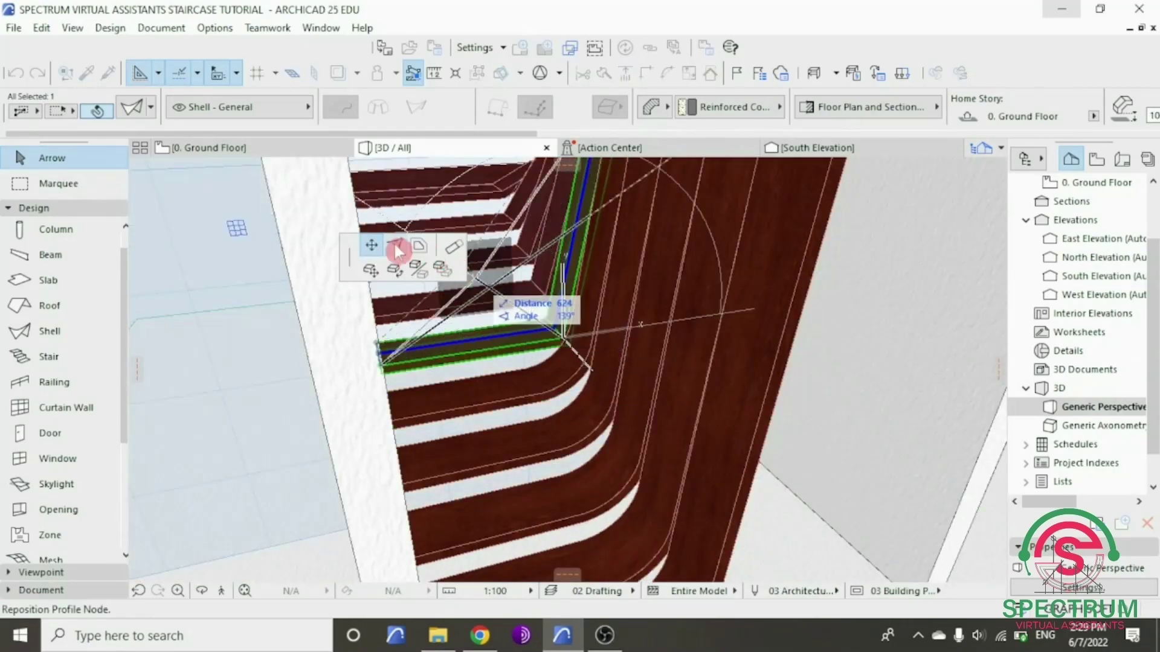
click(396, 248)
key(Return)
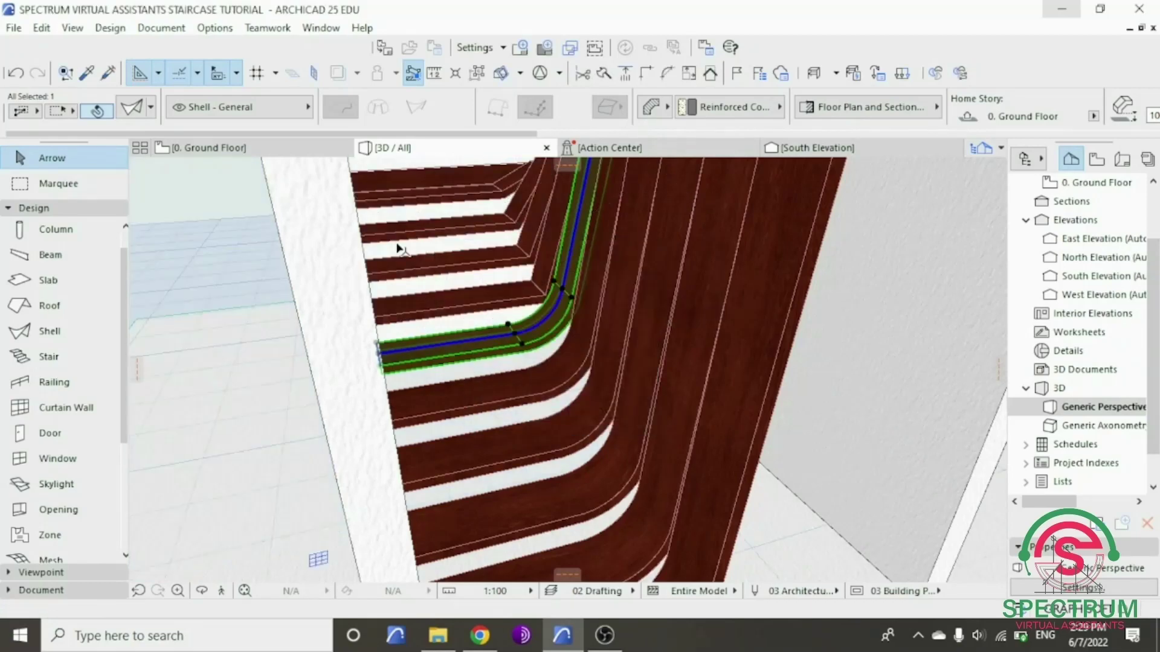
click(562, 290)
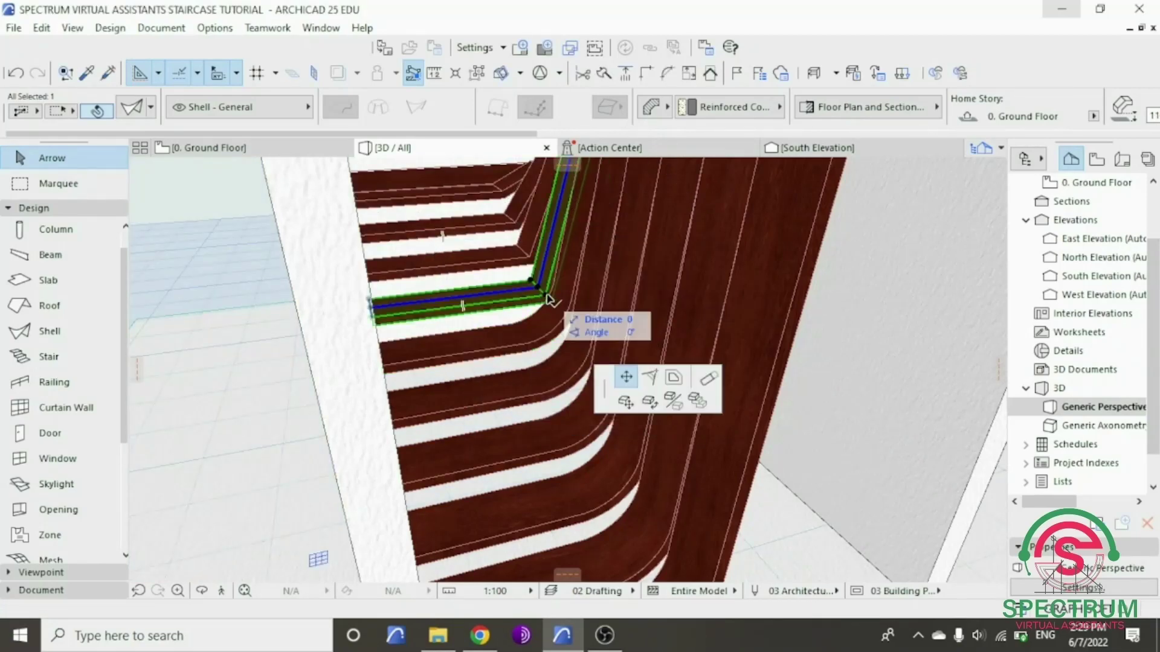
click(396, 248)
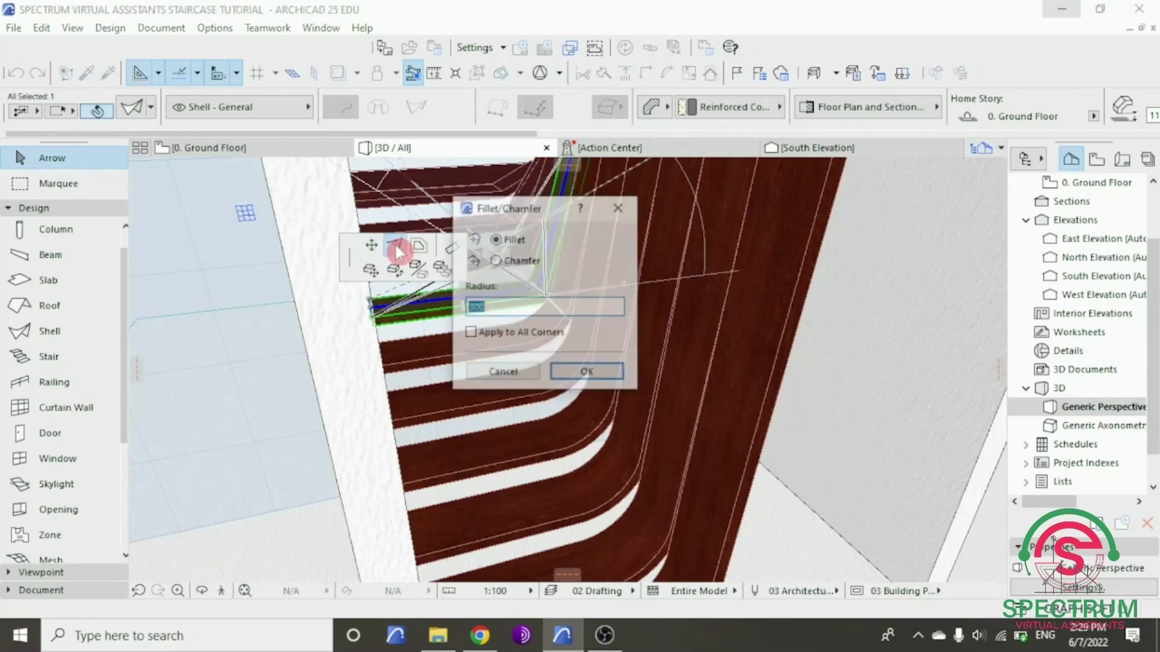
key(Return)
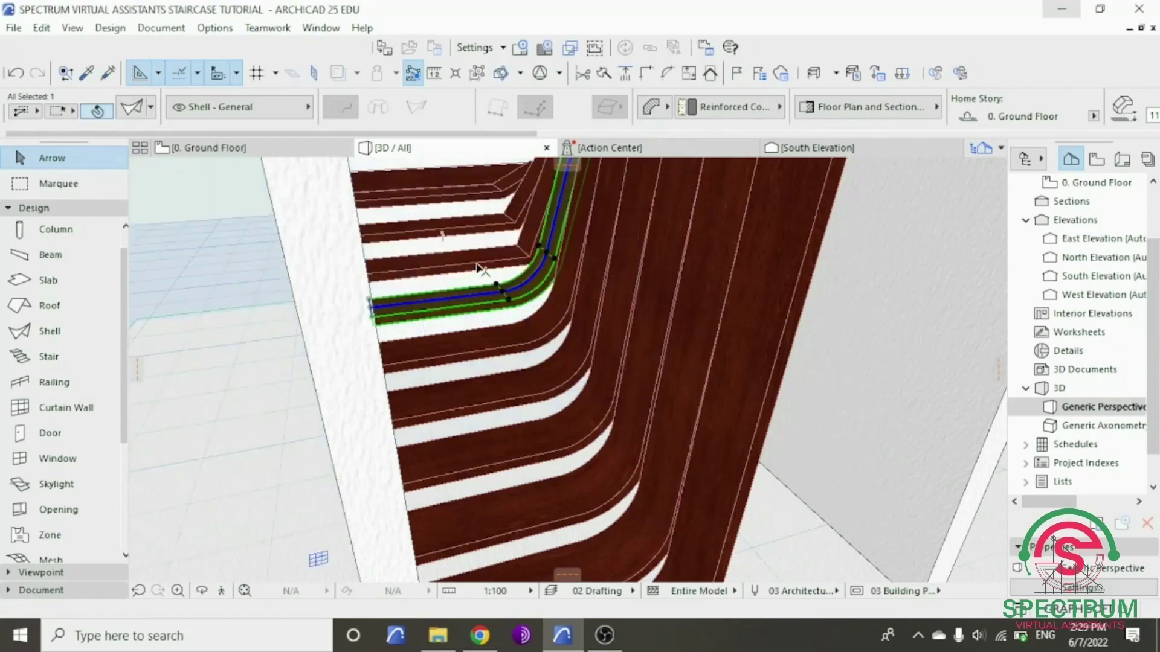
- Fillet the lower-flight profile corners of the eighth and ninth tread shells from the bottom with a 300 mm radius
click(477, 264)
click(531, 262)
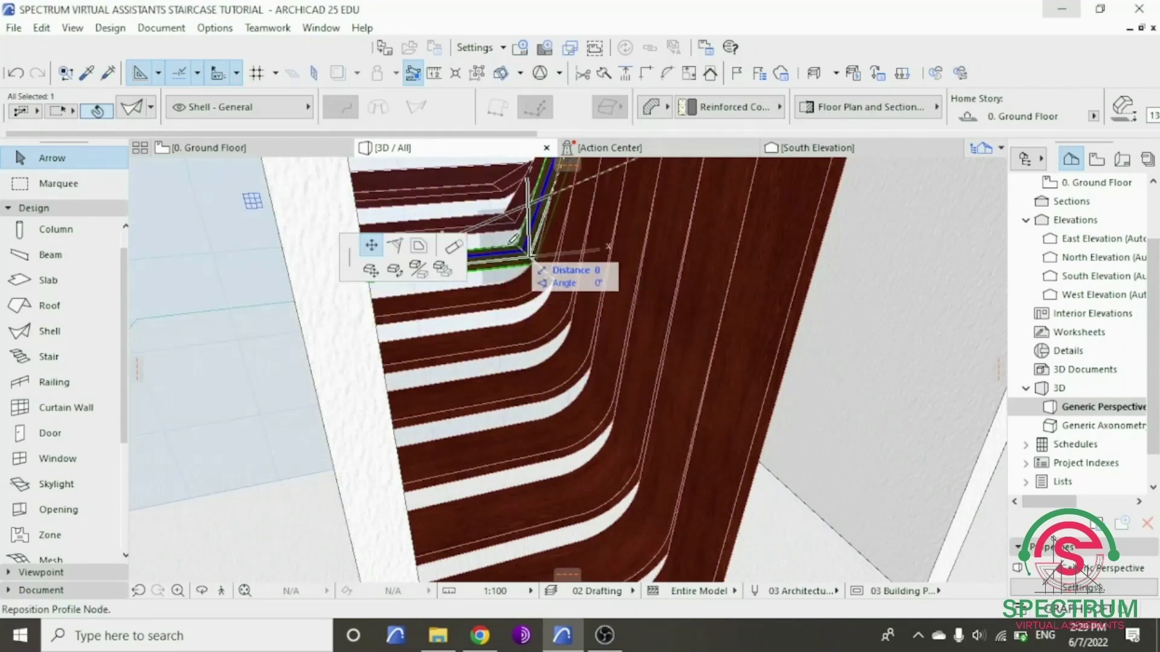
click(396, 253)
key(Return)
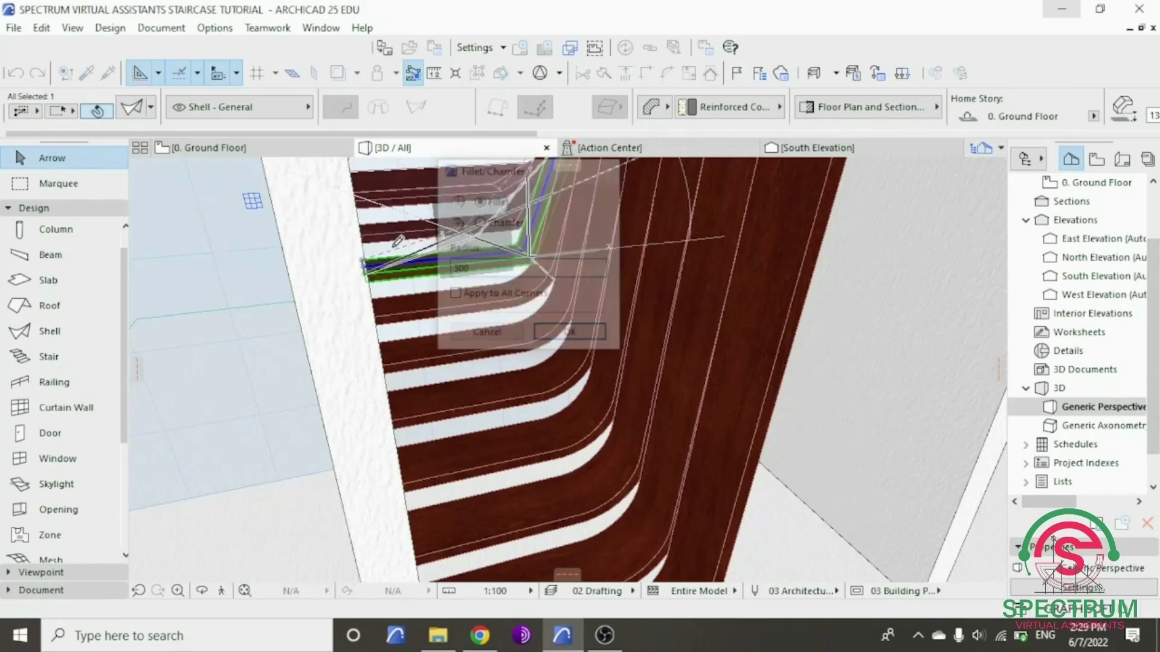
scroll(483, 248, down, 2)
scroll(493, 209, up, 2)
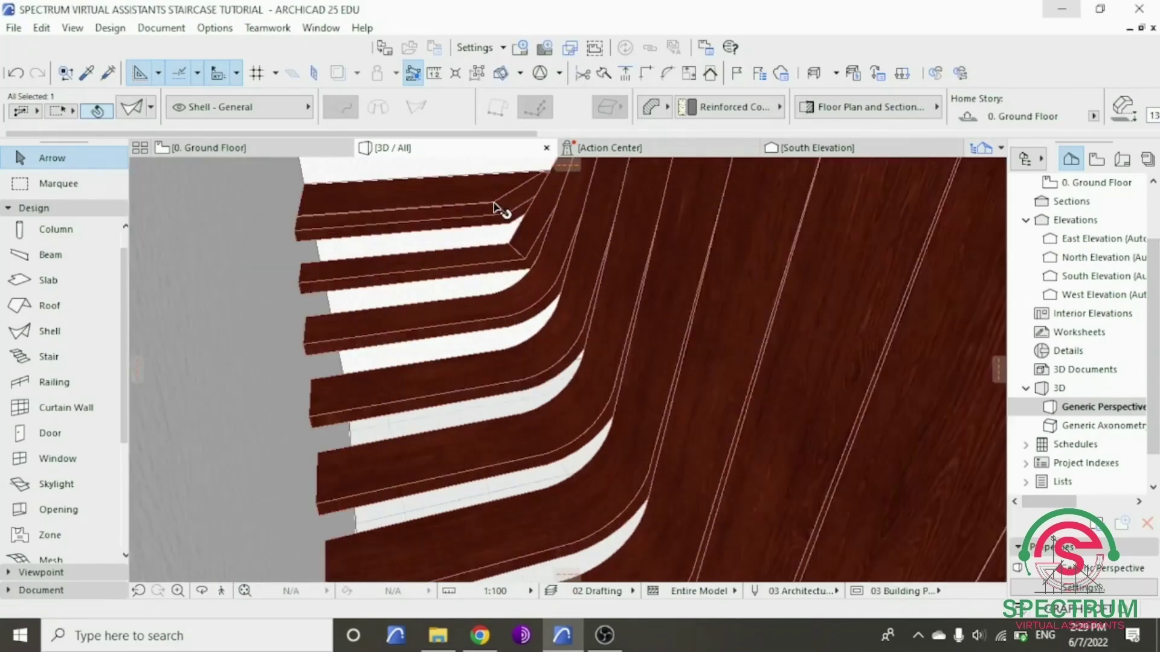
click(524, 261)
click(529, 263)
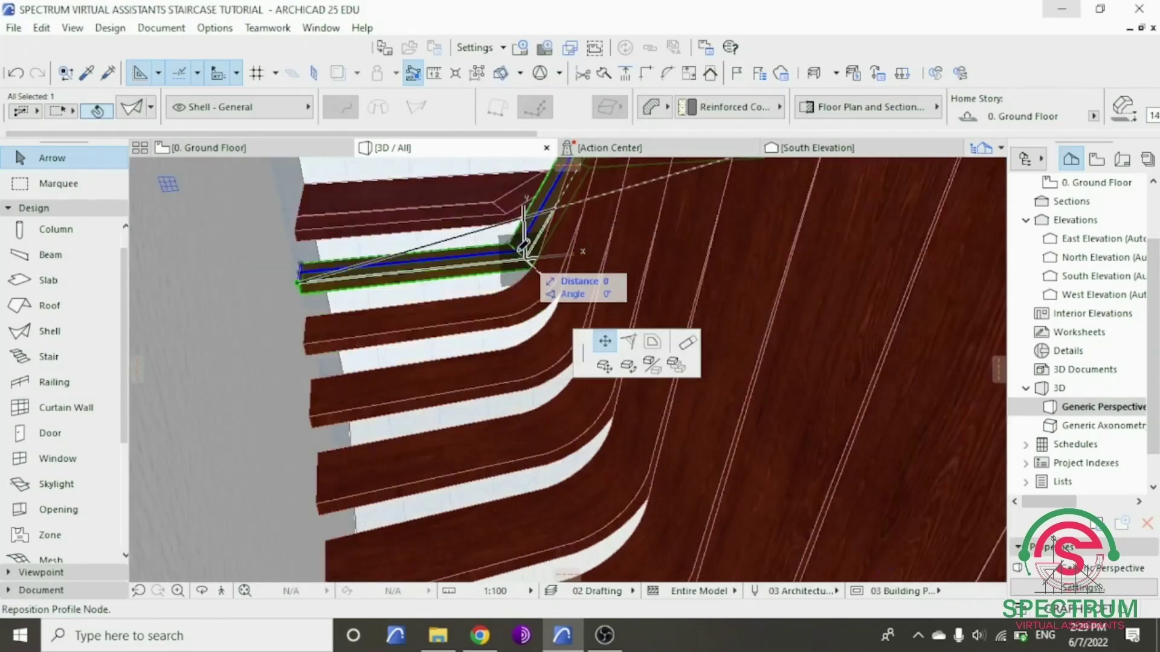
click(397, 259)
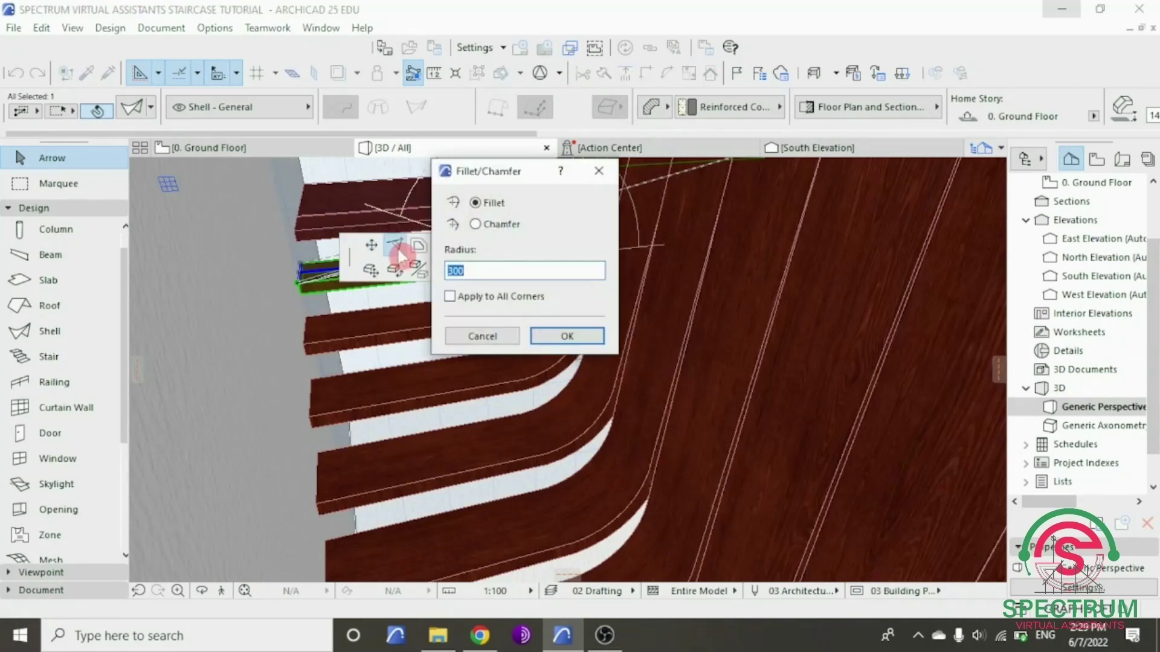
key(Return)
- Apply a 300 mm fillet to the lower-flight profile corner of the last tread shell, directly below the landing
scroll(489, 311, down, 3)
scroll(495, 232, up, 3)
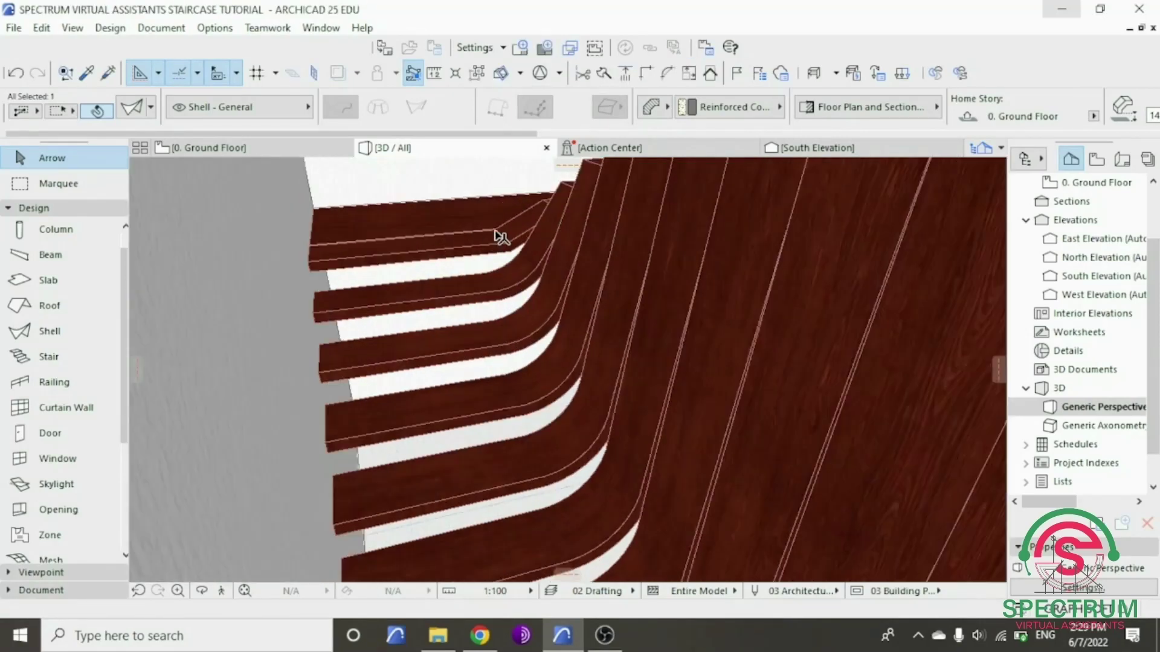
click(508, 244)
click(508, 248)
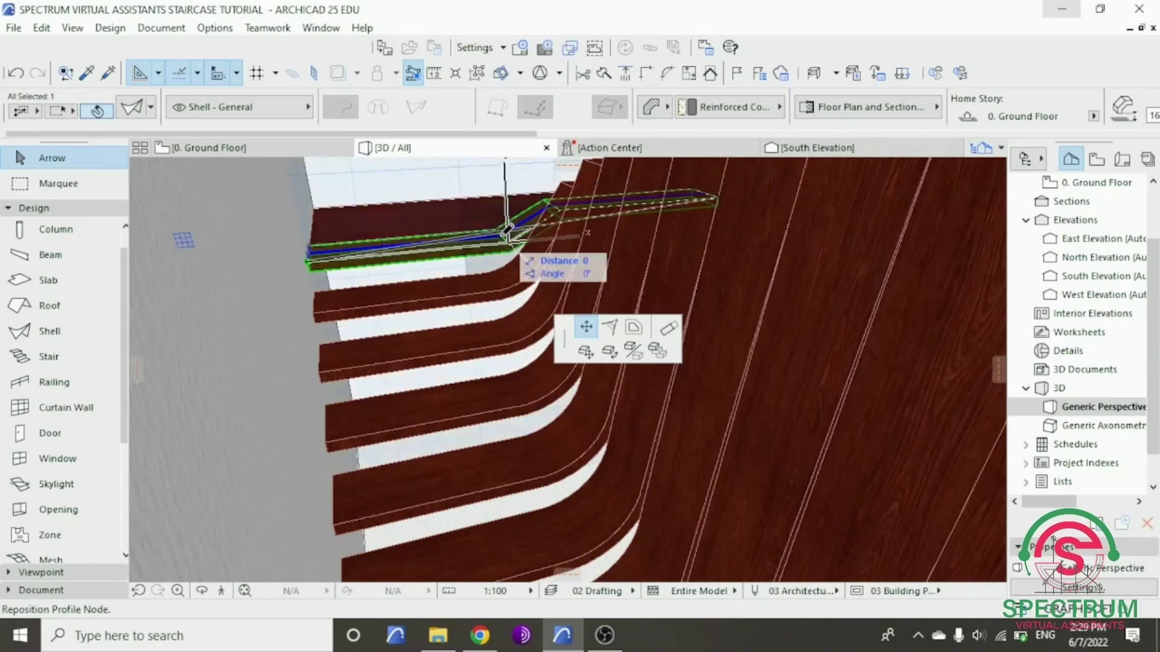
click(397, 246)
text(100)
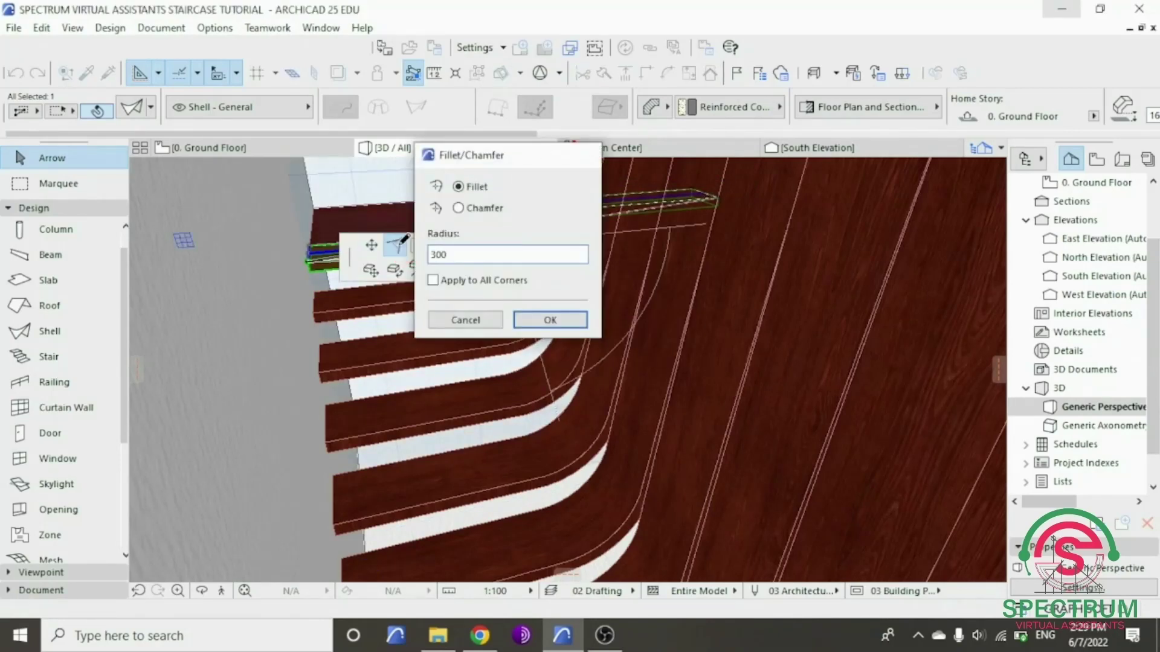
key(Return)
- Fillet the upper profile corner of the lowest tread shell, where it turns into the upper flight's top tread, with a 300 mm radius
scroll(514, 376, down, 8)
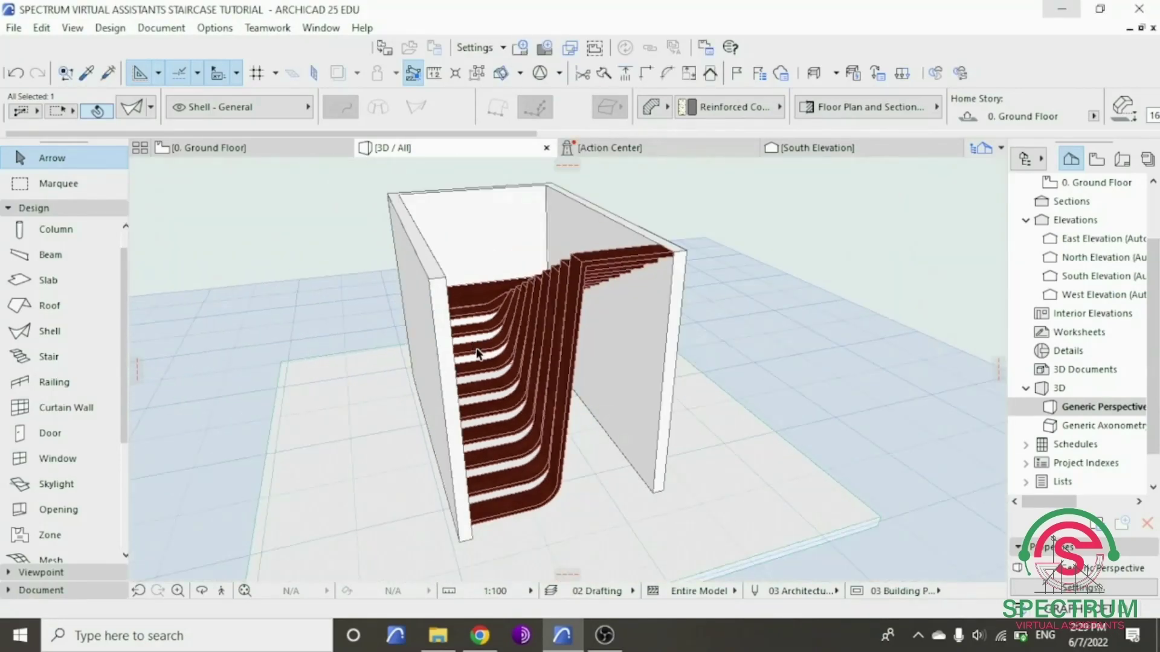
click(202, 591)
drag(487, 481, 607, 358)
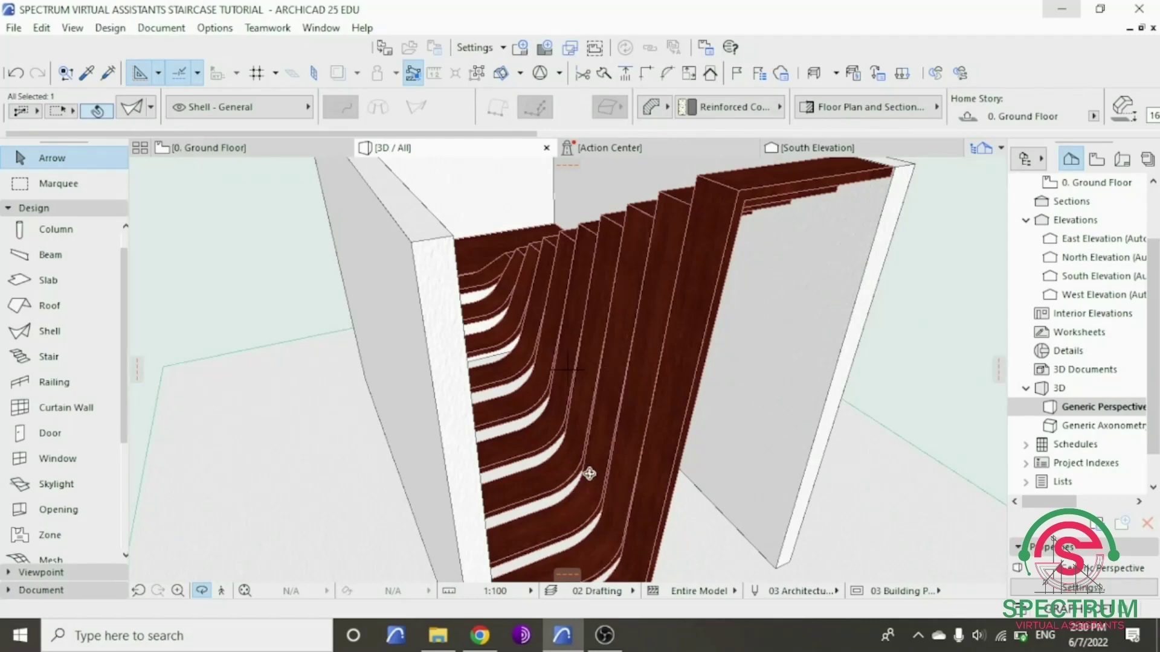
drag(621, 391, 763, 351)
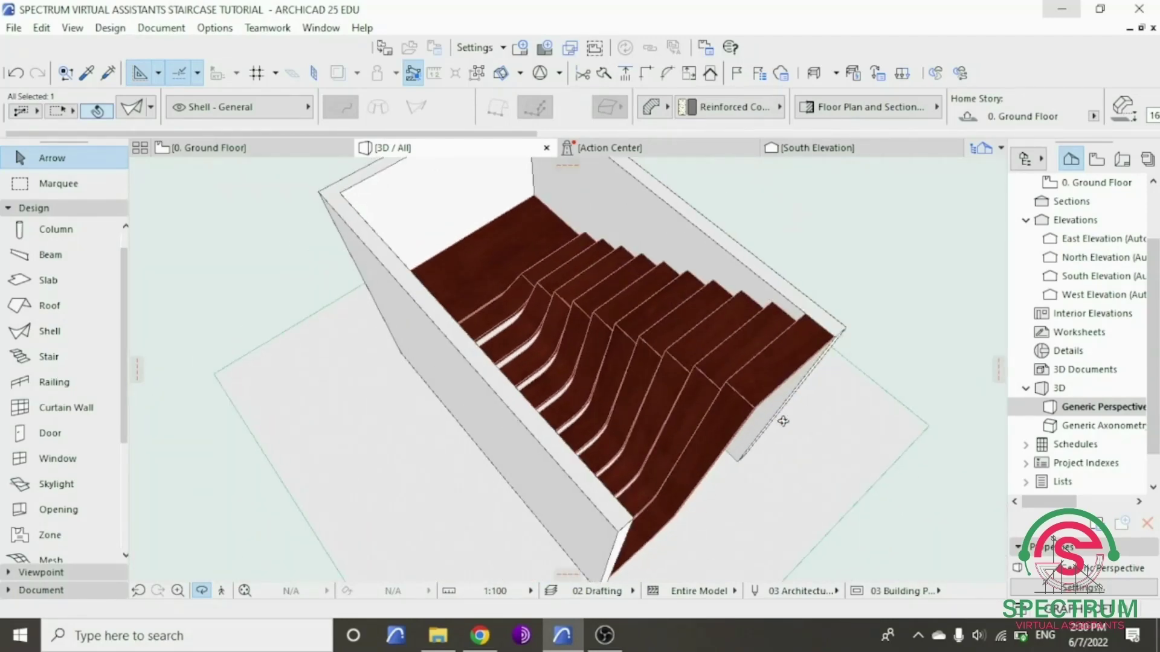
drag(783, 421, 535, 333)
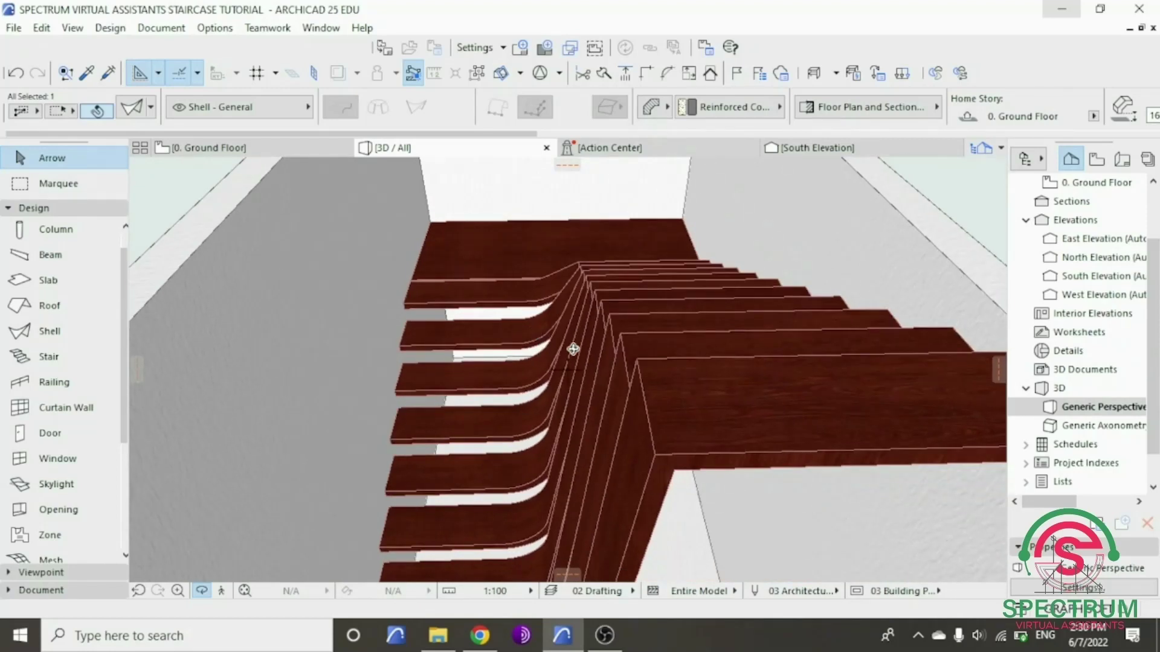
key(Escape)
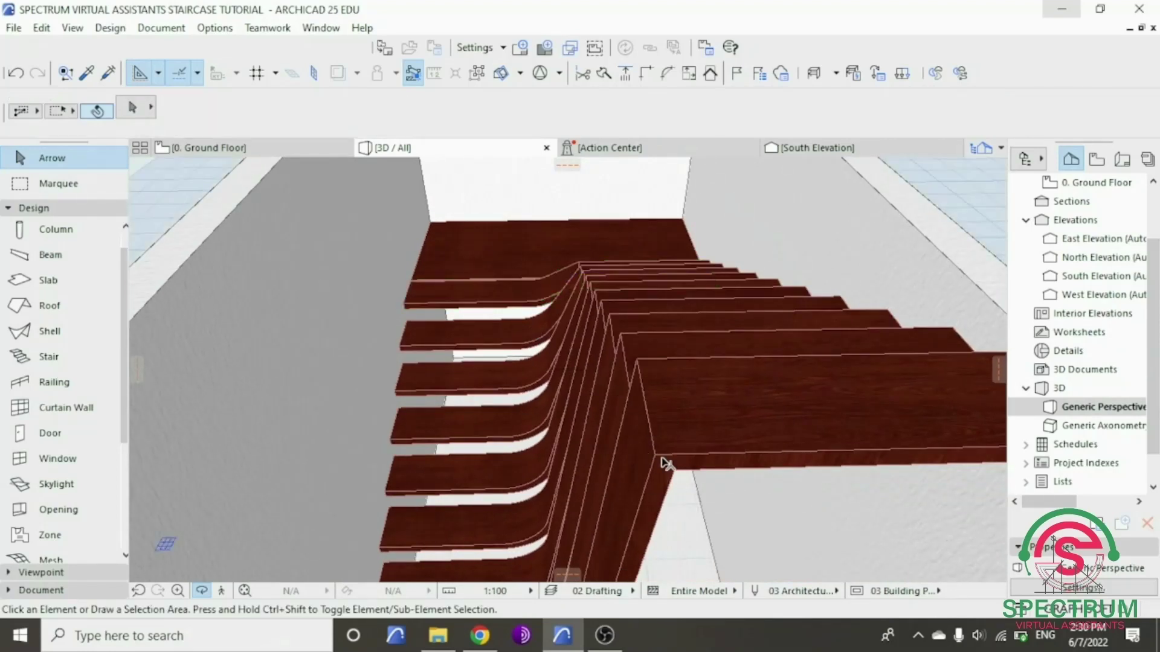
click(655, 454)
click(666, 452)
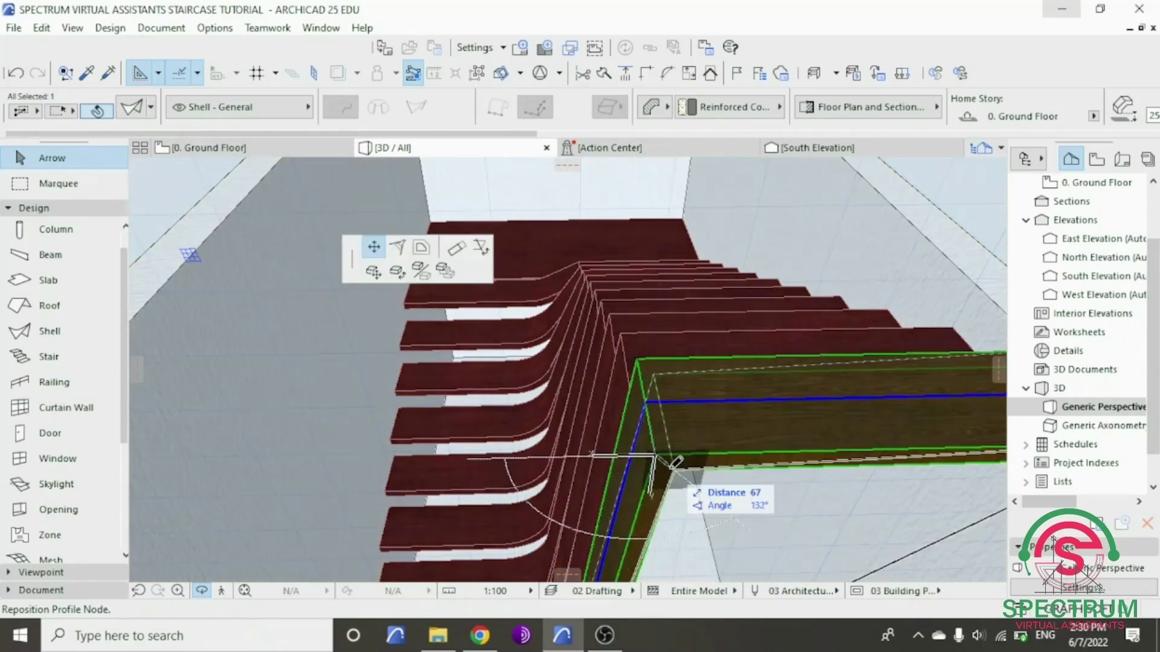
click(395, 245)
click(640, 453)
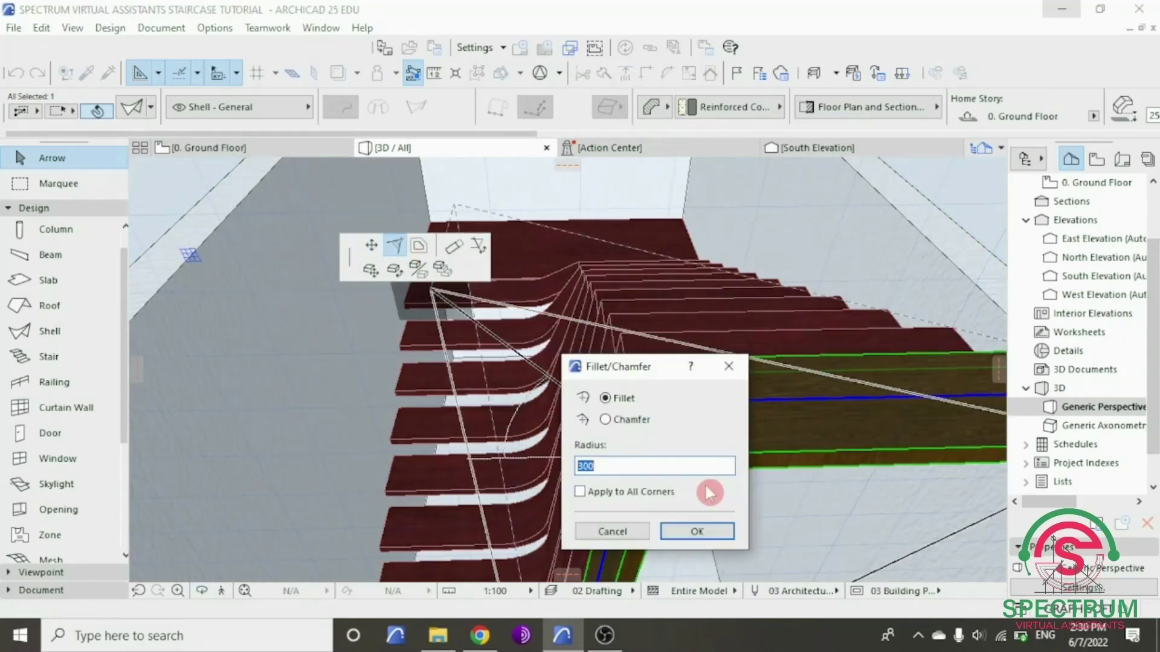
click(696, 531)
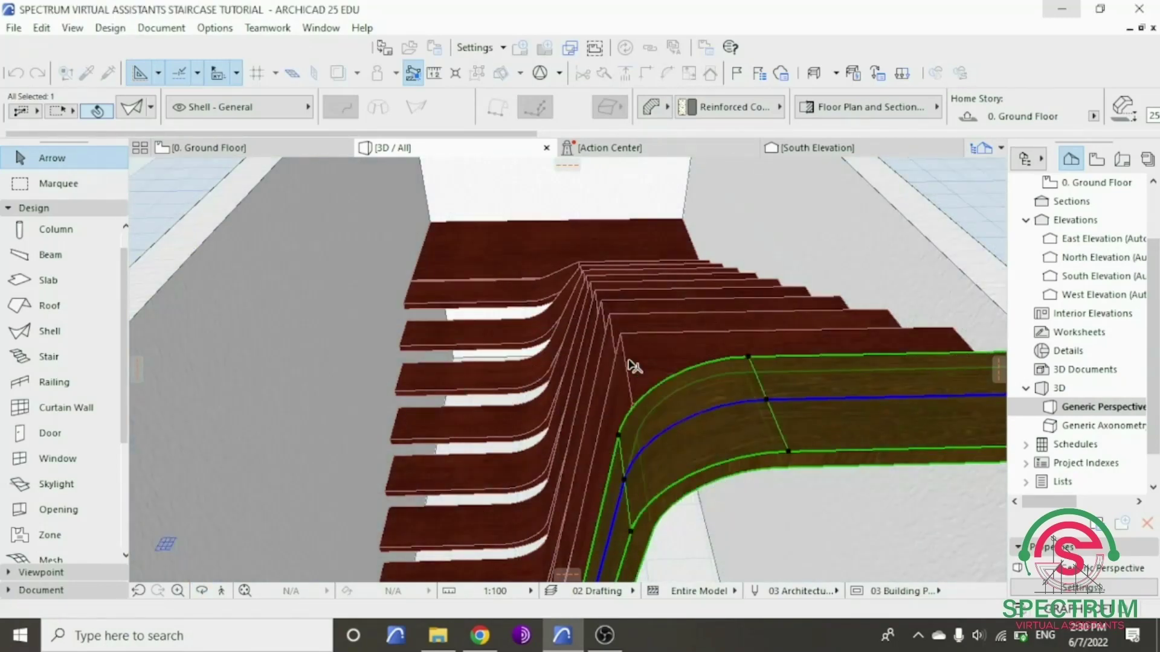
- Fillet the upper-flight profile corners of the second and third tread shells with the same 300 mm radius
click(630, 364)
click(633, 405)
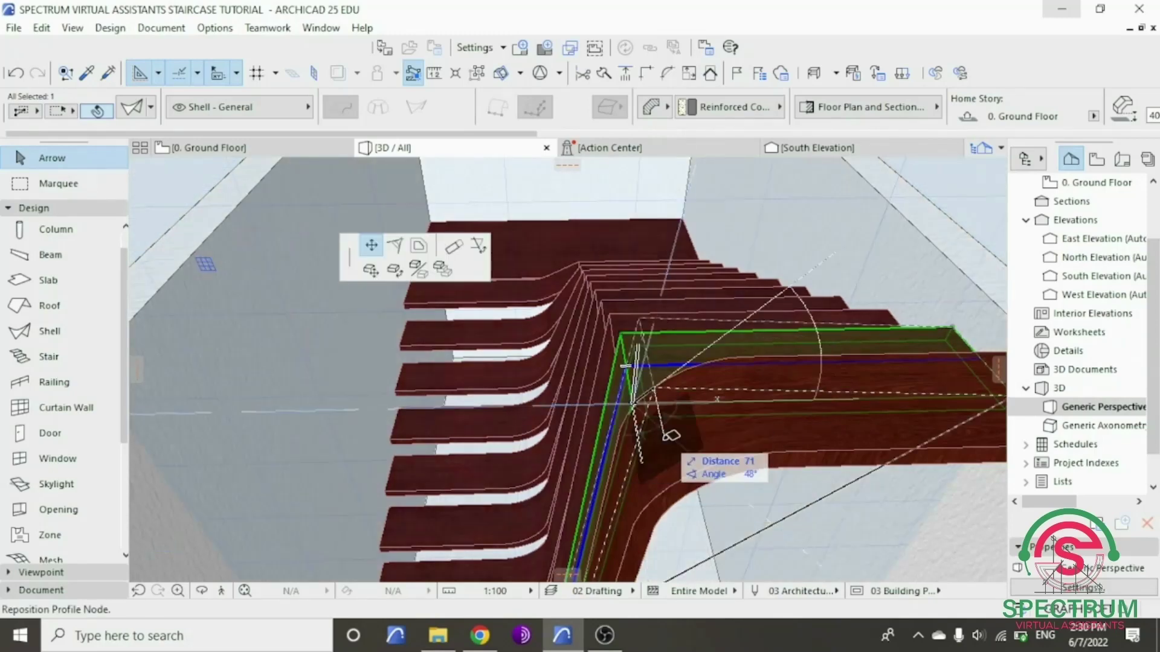
click(413, 264)
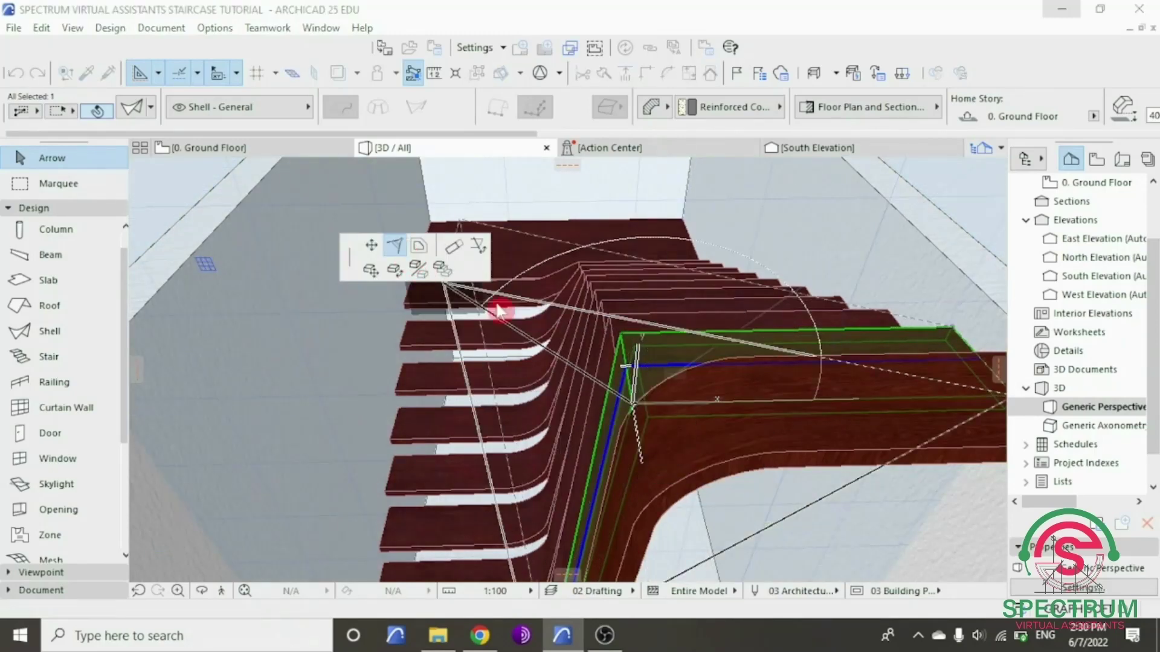
key(Return)
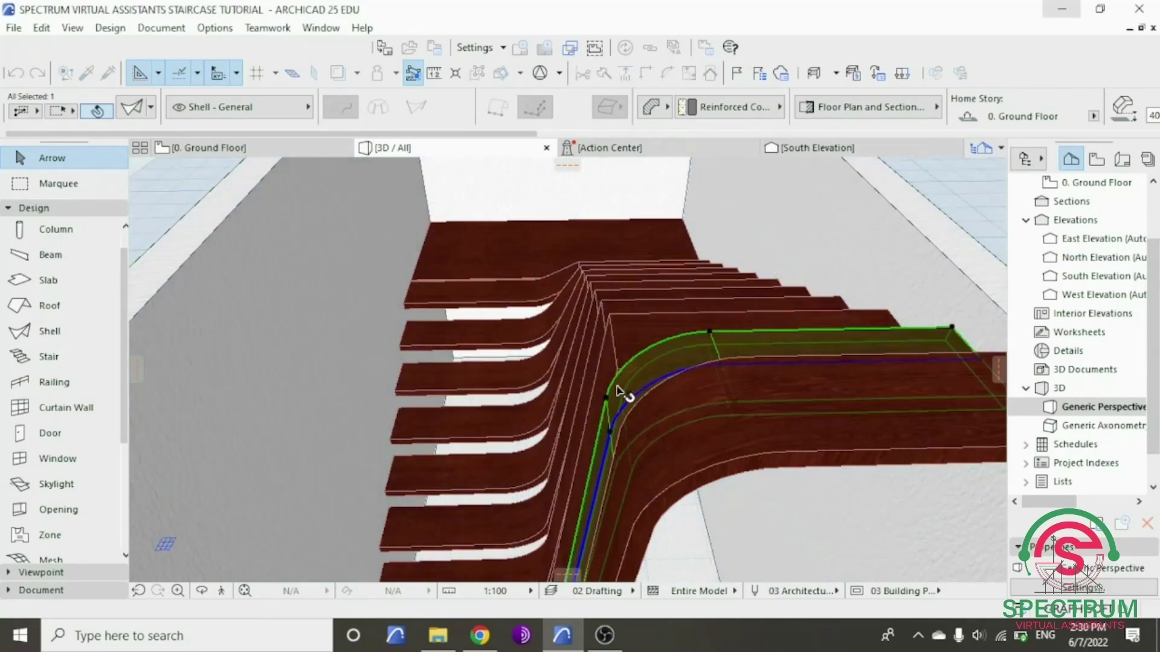
key(ctrl+z)
click(619, 372)
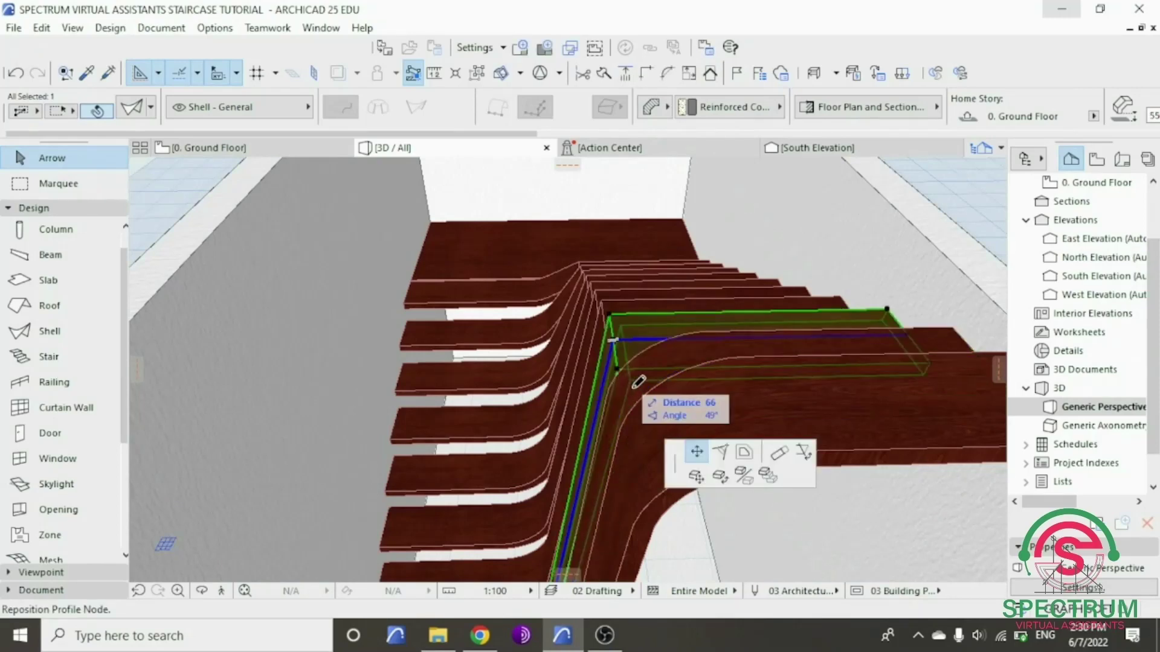
click(416, 270)
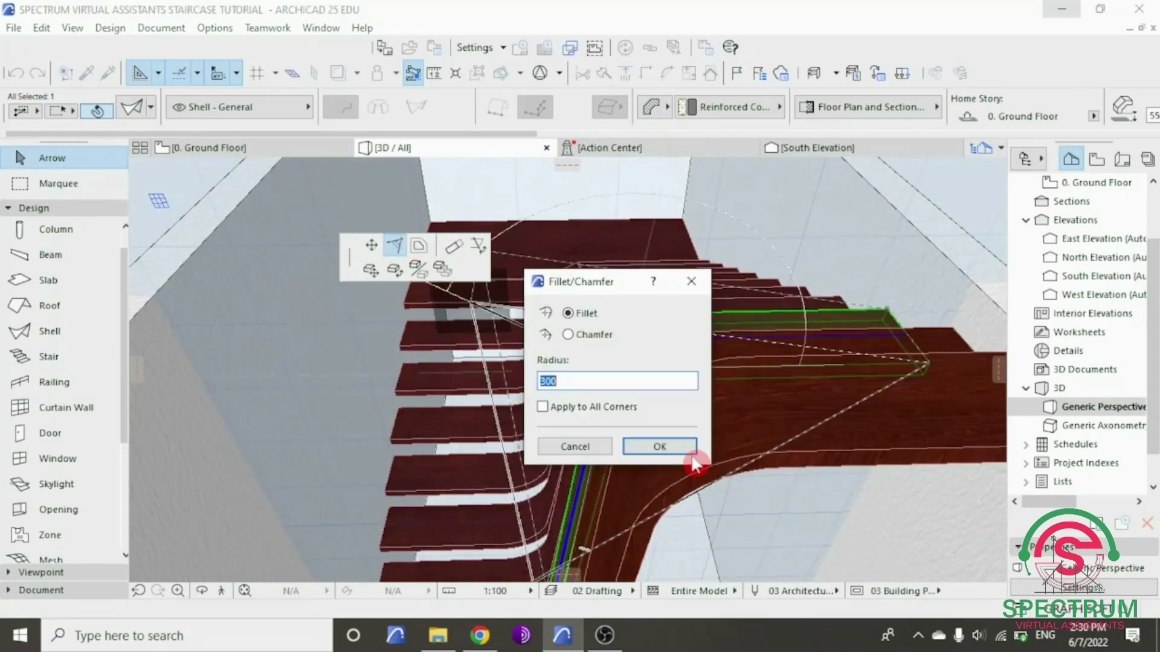
click(691, 452)
- Fillet the upper-flight profile corner of the fourth tread shell from the bottom with a 300 mm radius
click(601, 316)
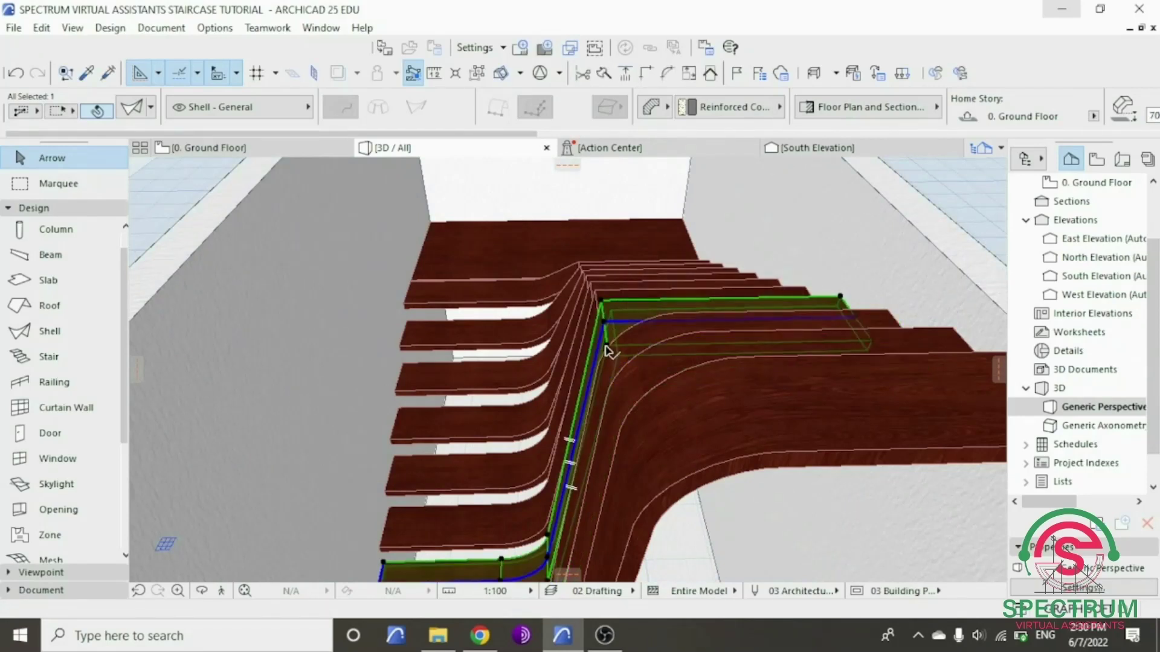
click(609, 350)
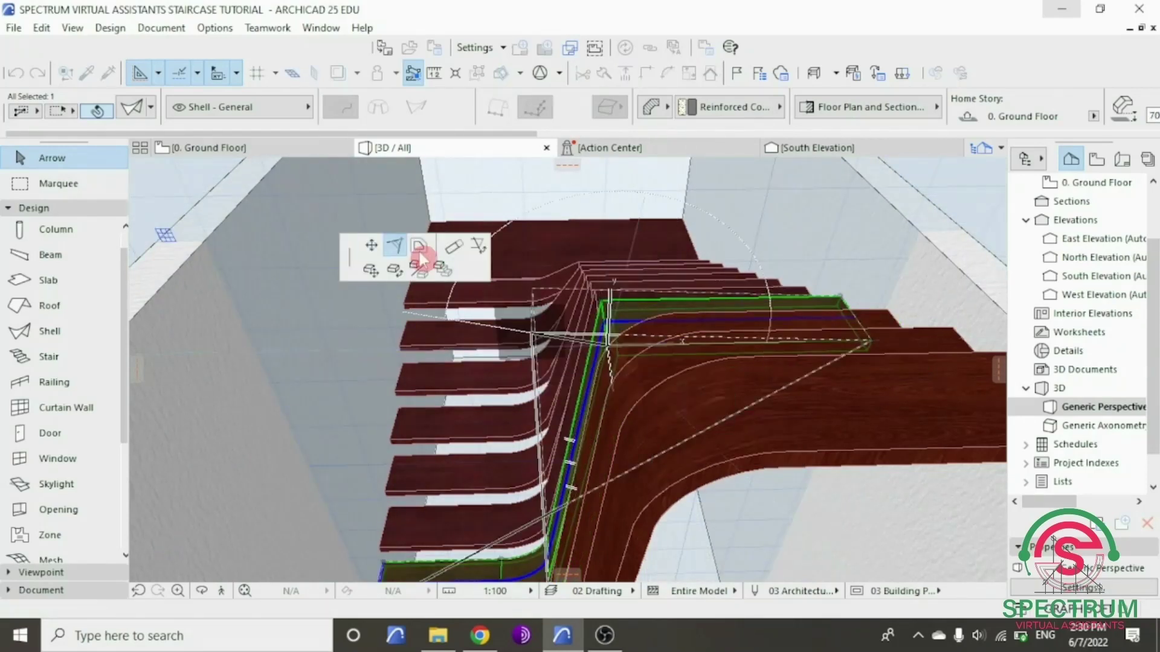
click(417, 251)
key(Return)
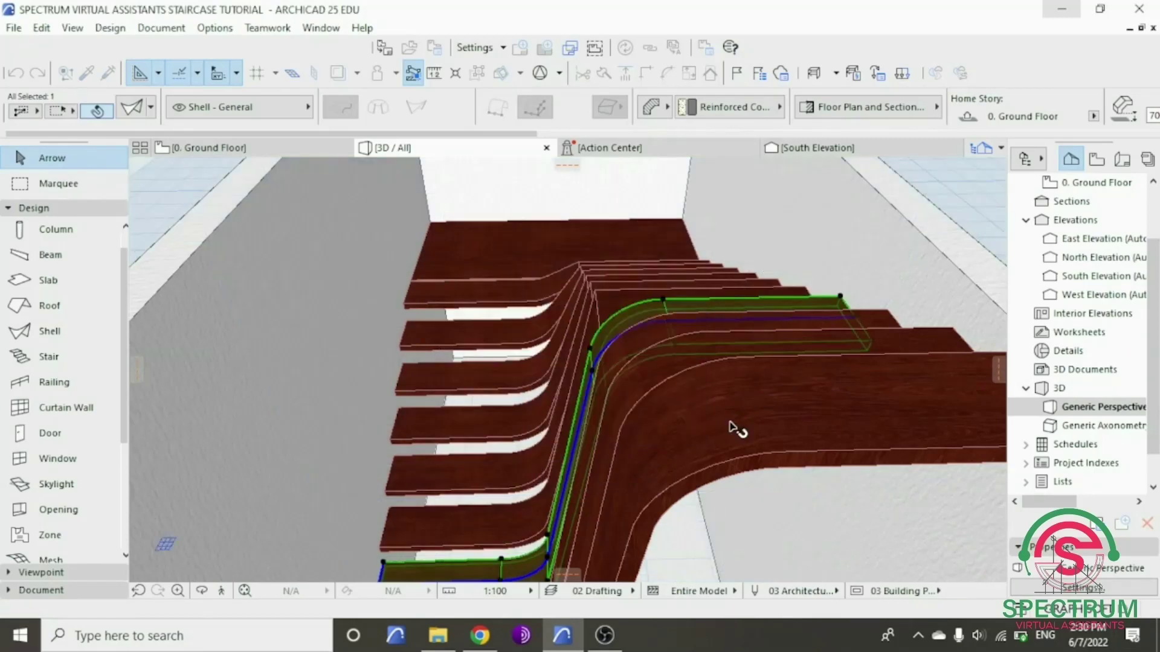
- Apply a 300 mm fillet to the fifth tread shell's profile corner where it turns into the upper flight
click(203, 592)
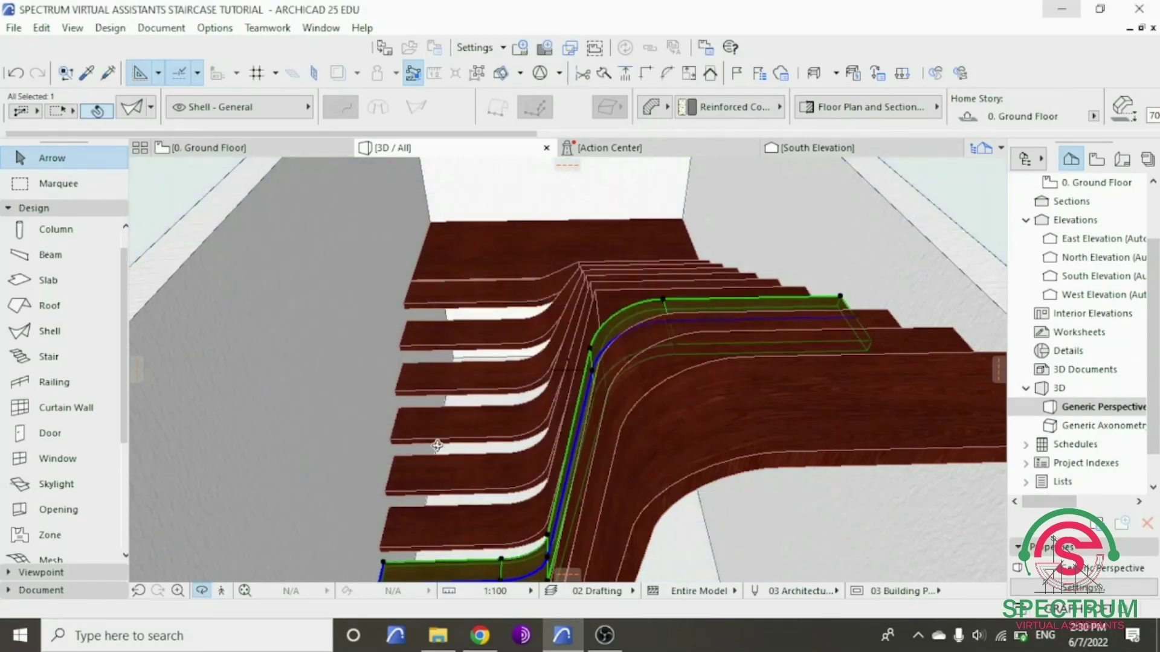
drag(437, 446, 552, 290)
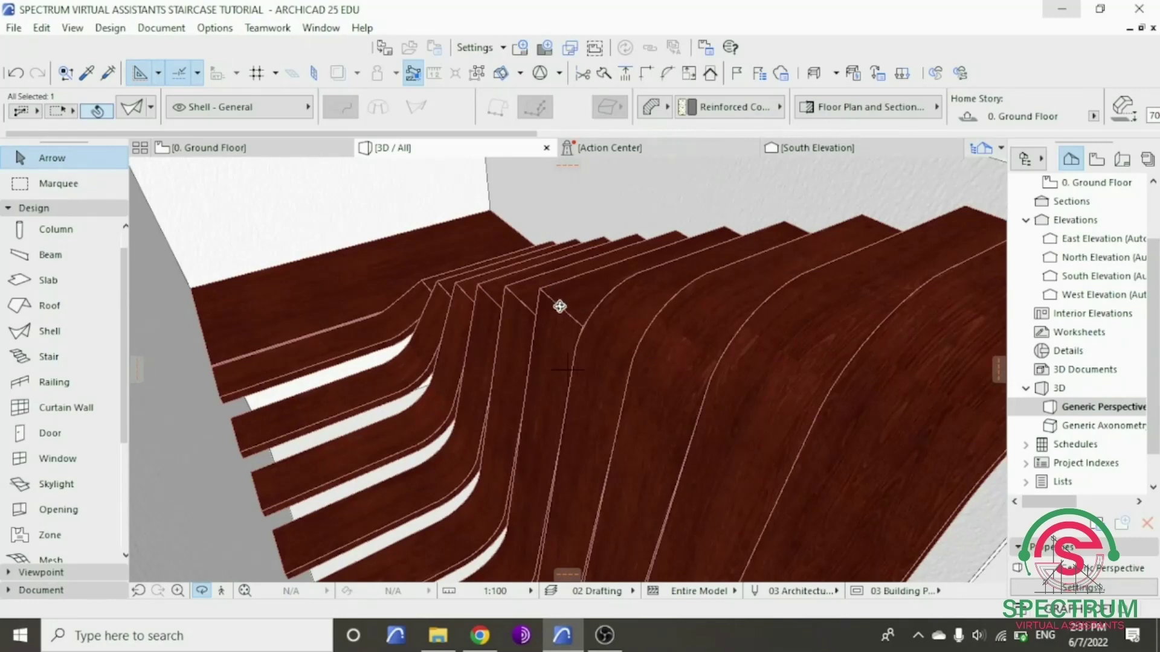
key(Escape)
click(580, 330)
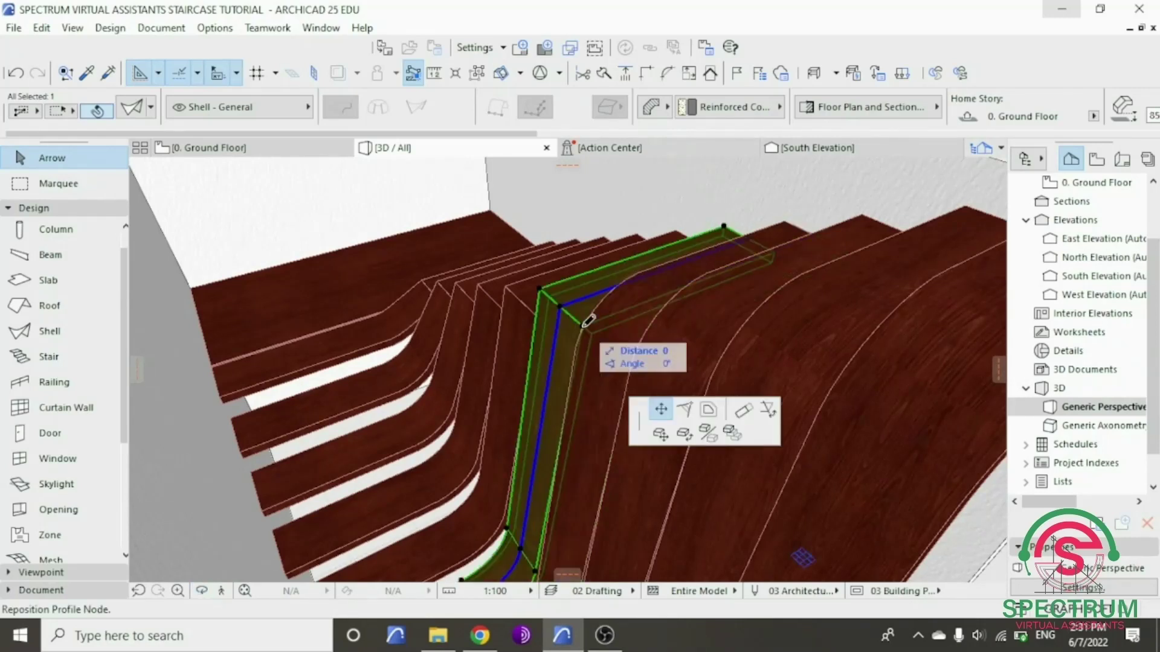
click(413, 267)
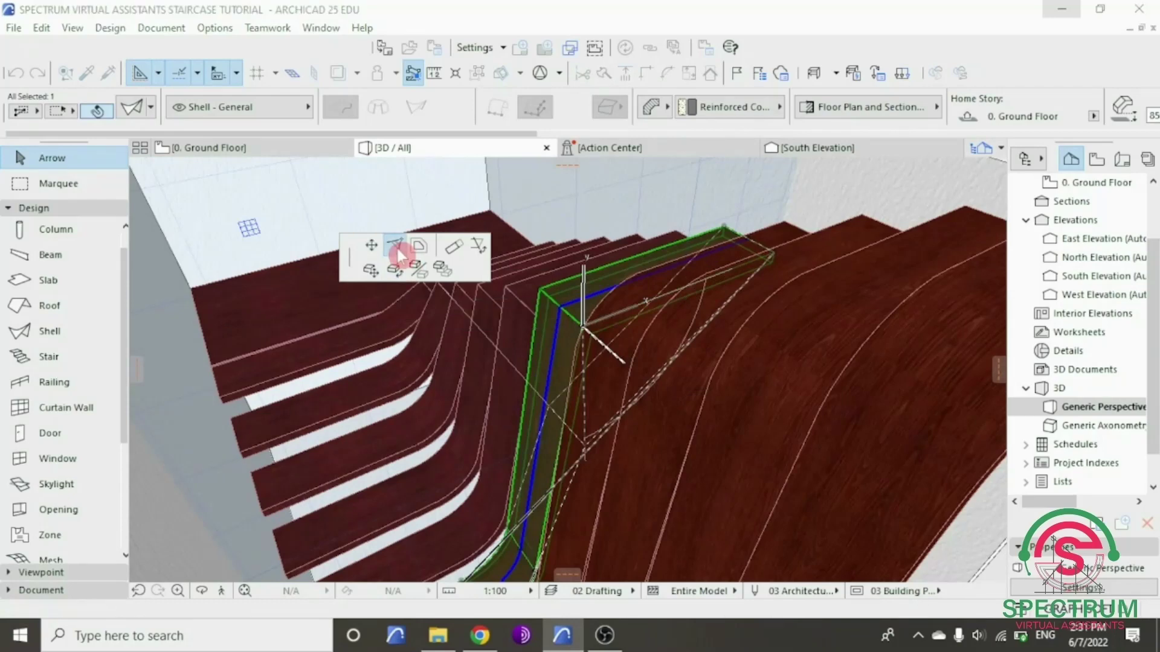
click(413, 268)
key(Return)
- Round the upper-flight profile corners of the sixth and seventh tread shells with 300 mm fillets
click(532, 306)
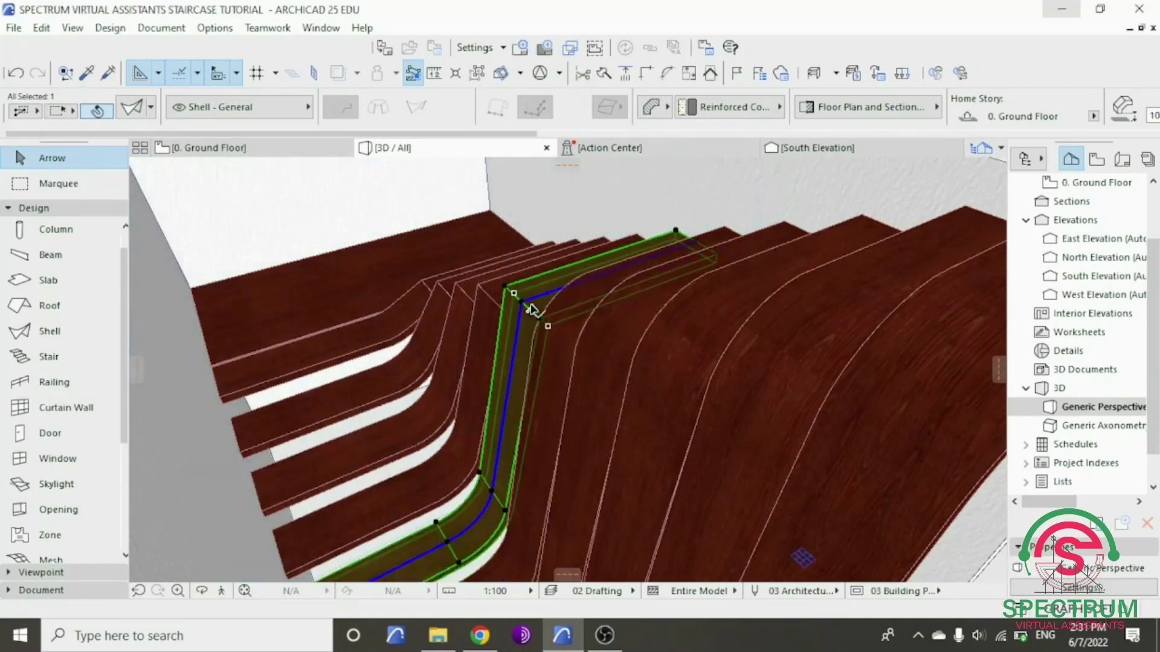
click(543, 326)
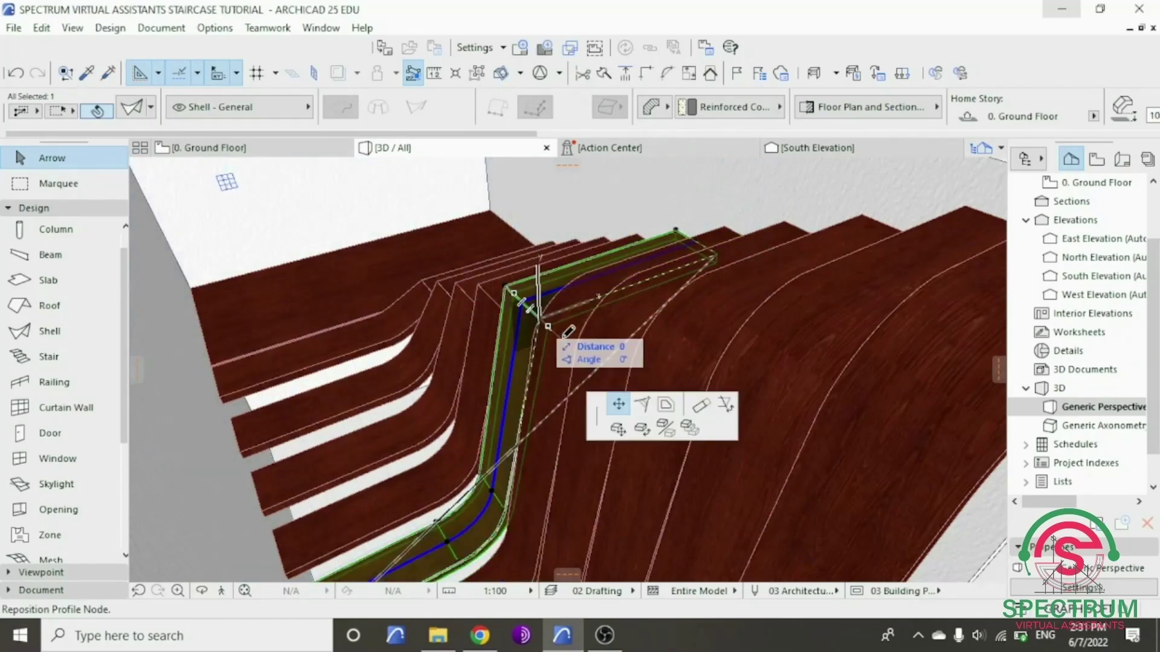
click(405, 261)
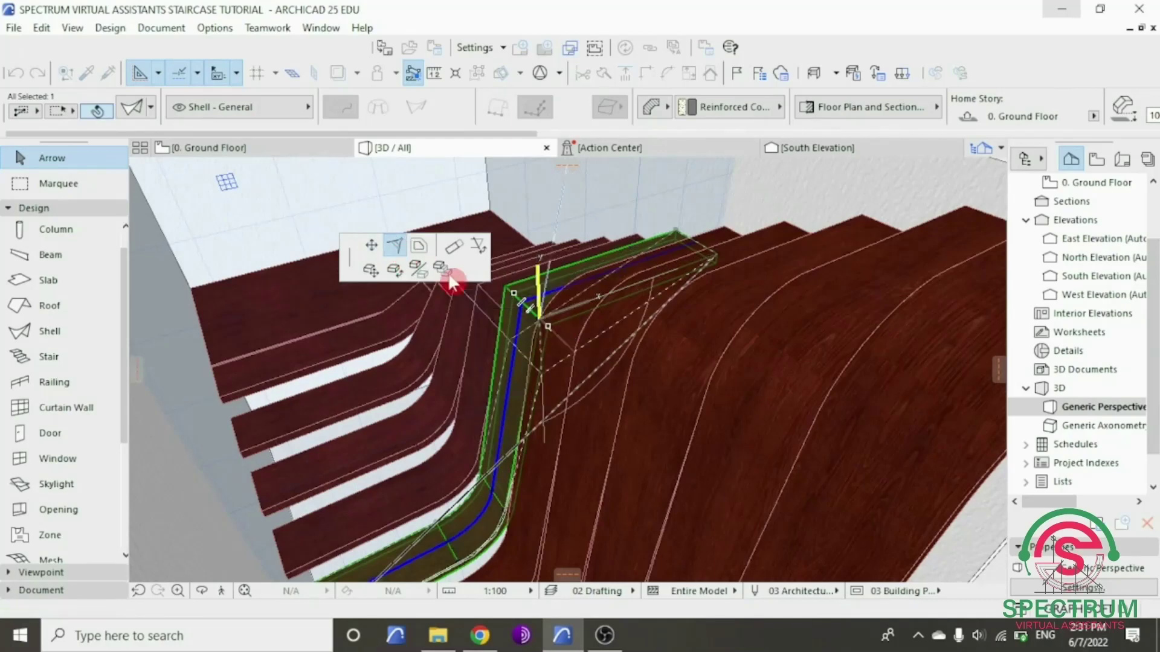
click(611, 361)
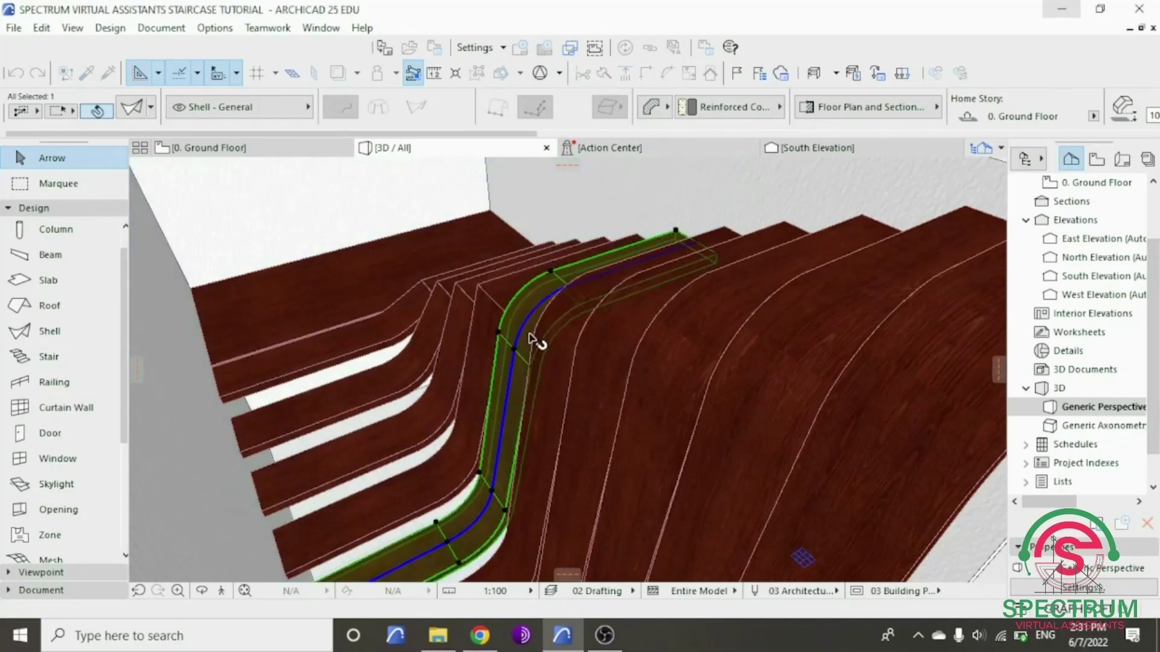
click(505, 313)
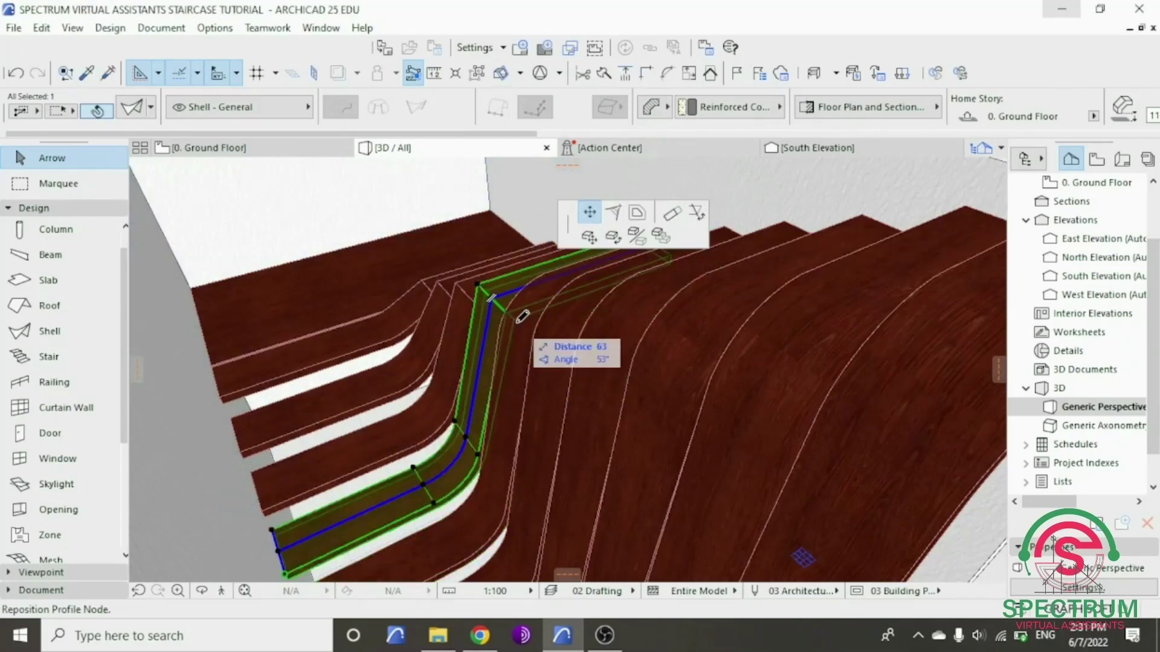
click(411, 249)
click(399, 247)
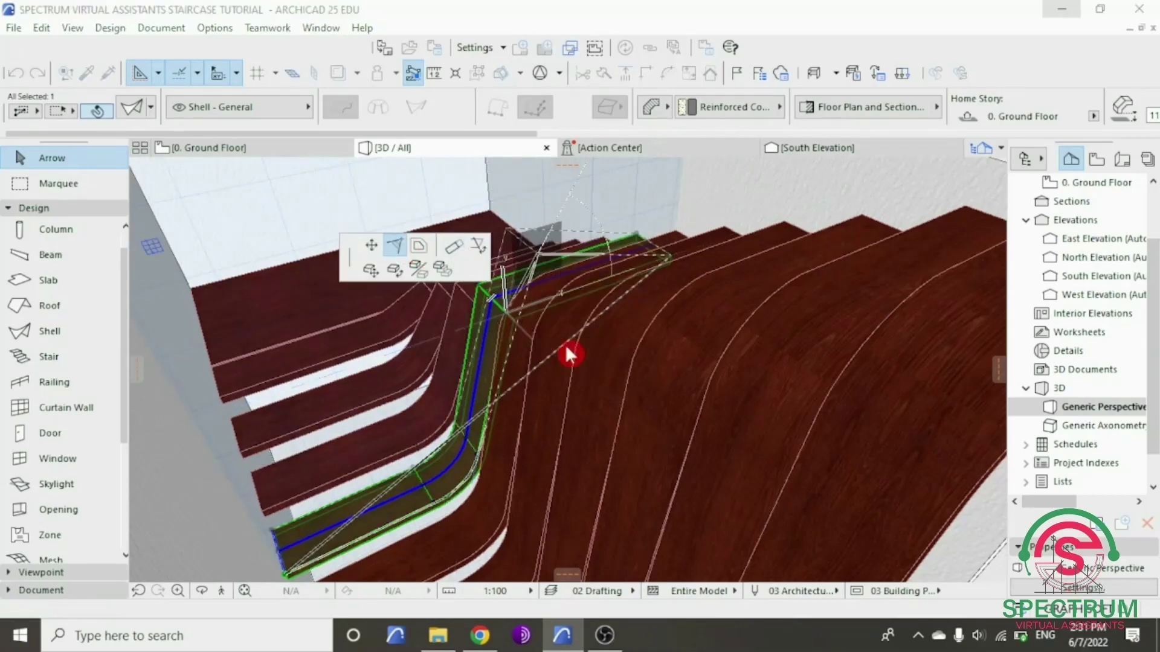
key(Return)
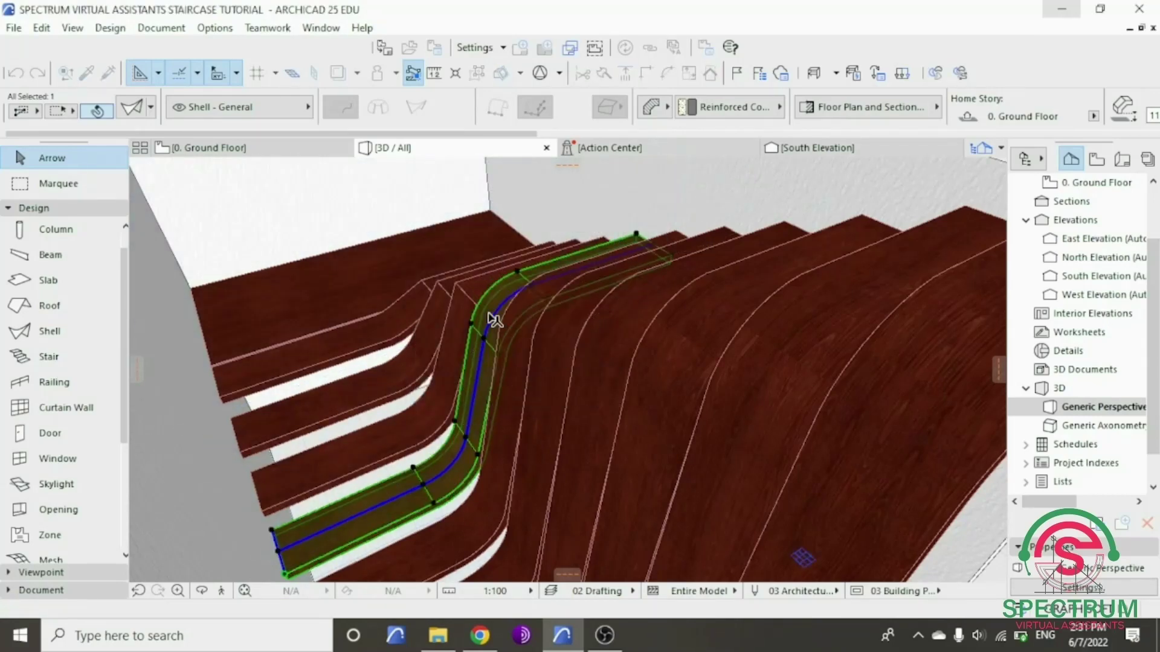
- Fillet the upper-flight profile corners of the eighth and ninth tread shells with a 300 mm radius
click(476, 307)
click(478, 306)
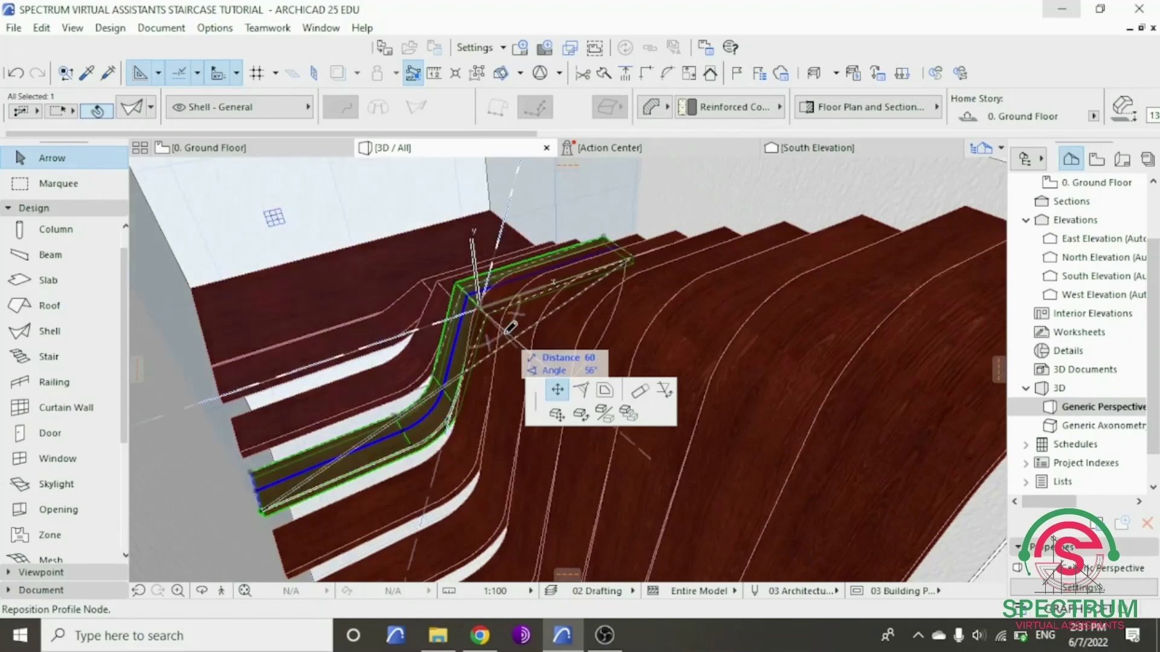
click(402, 251)
click(568, 373)
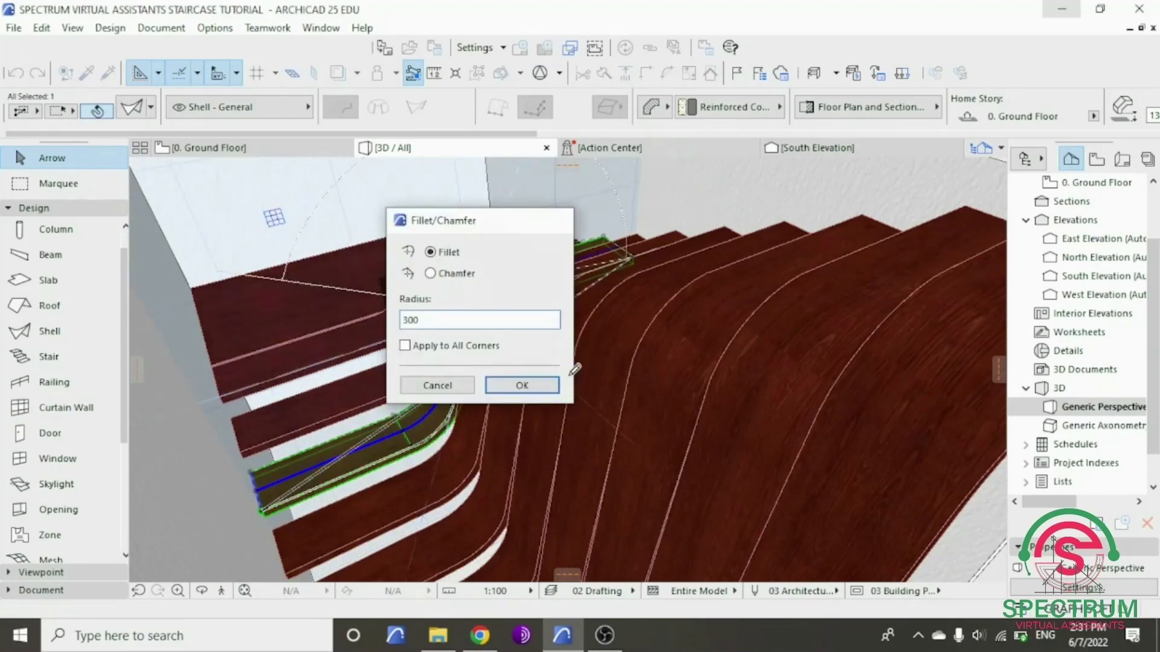
key(Return)
click(443, 296)
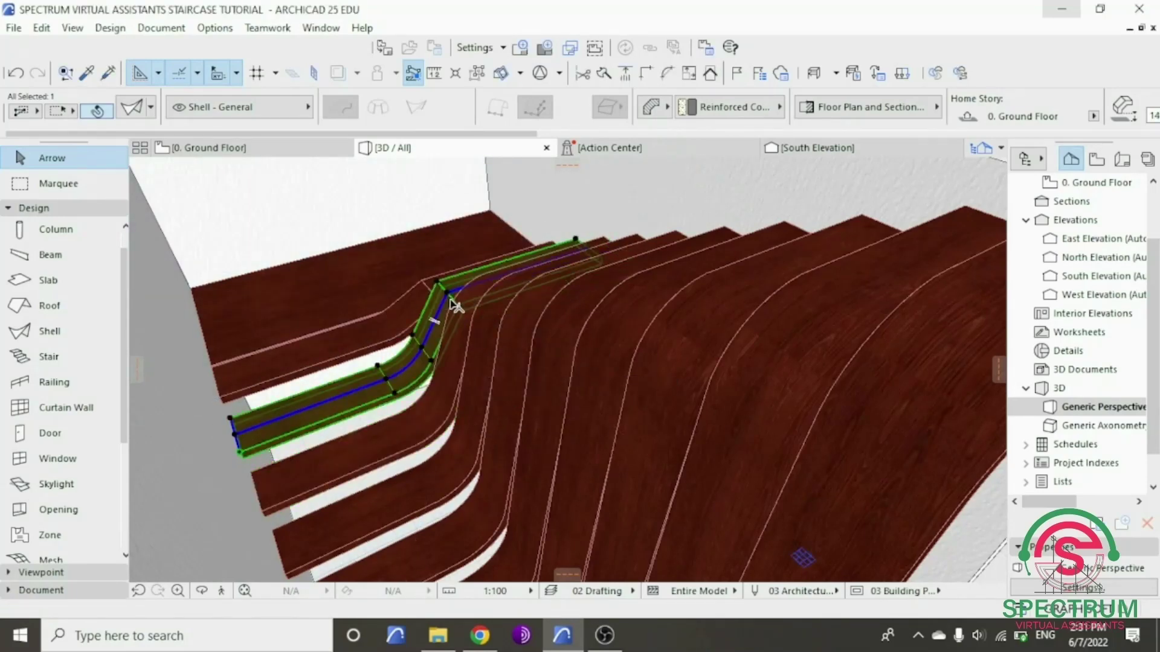
click(440, 284)
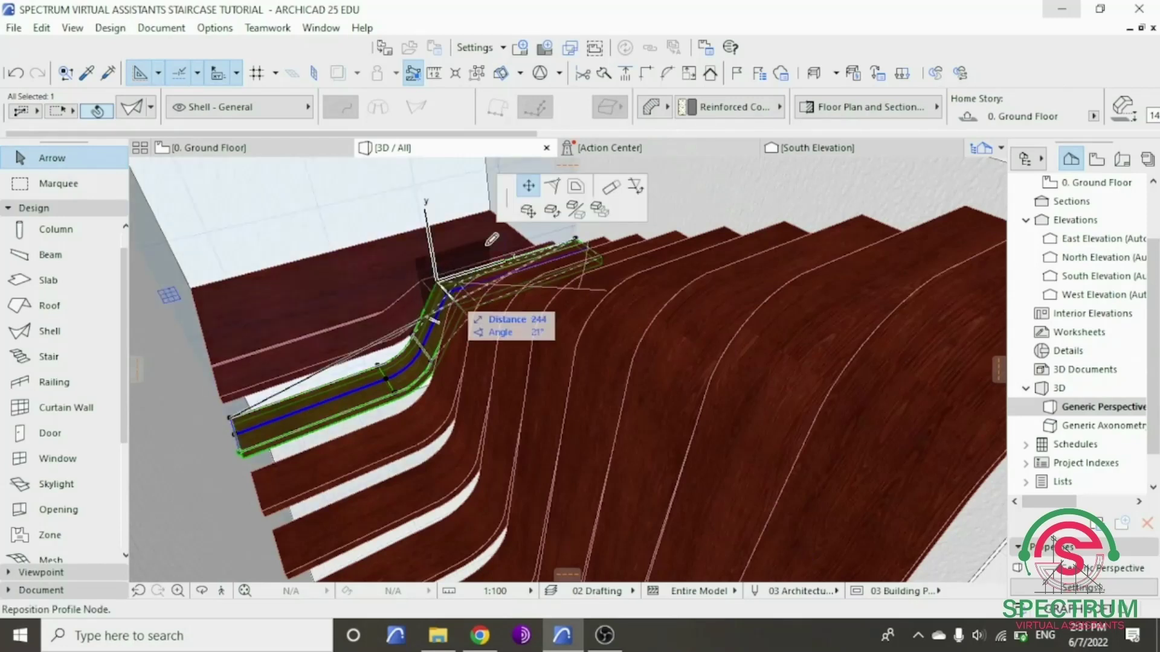
click(396, 247)
key(Return)
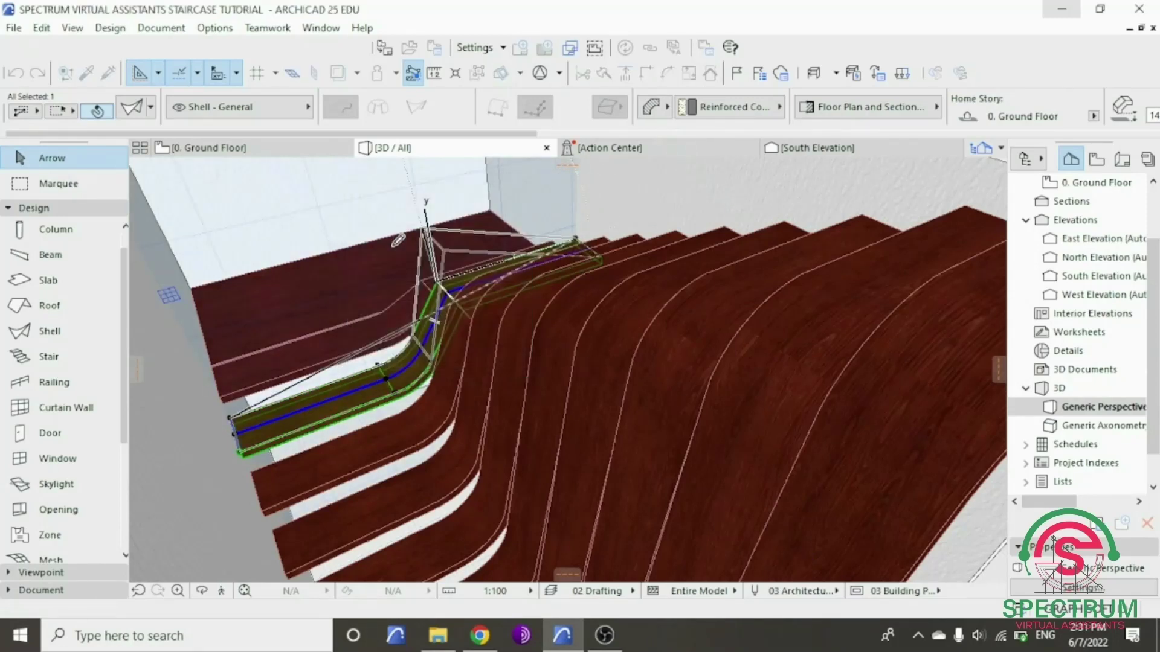
- Fillet the upper-flight profile corner of the last tread shell, beside the landing, with the same 300 mm radius
click(425, 282)
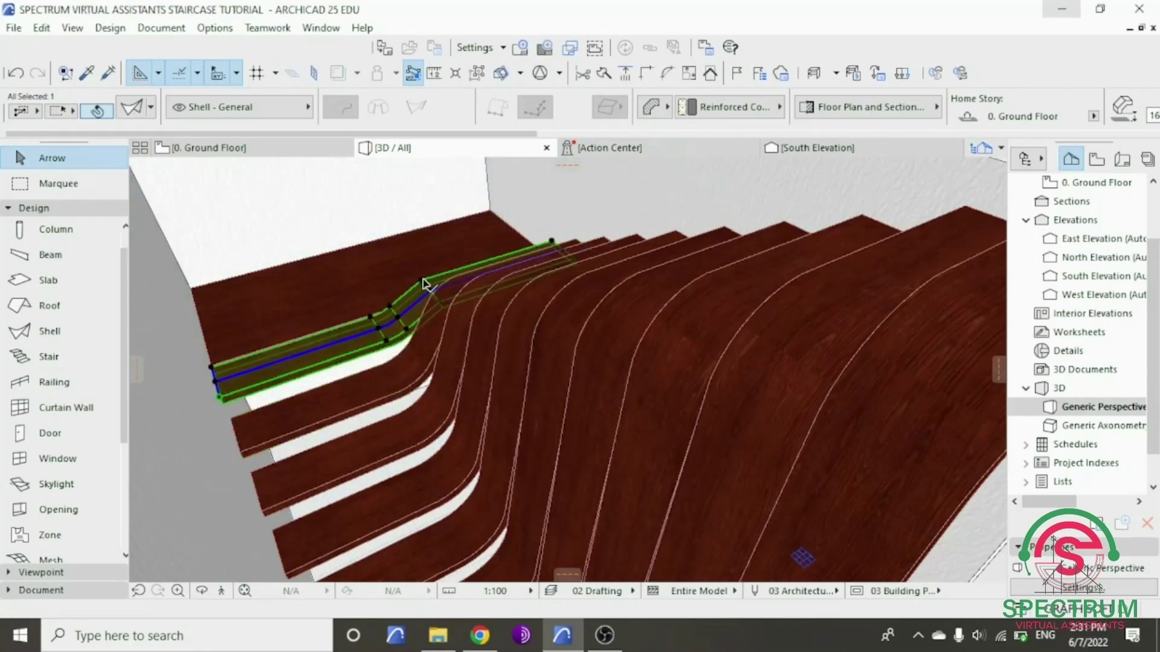
click(432, 291)
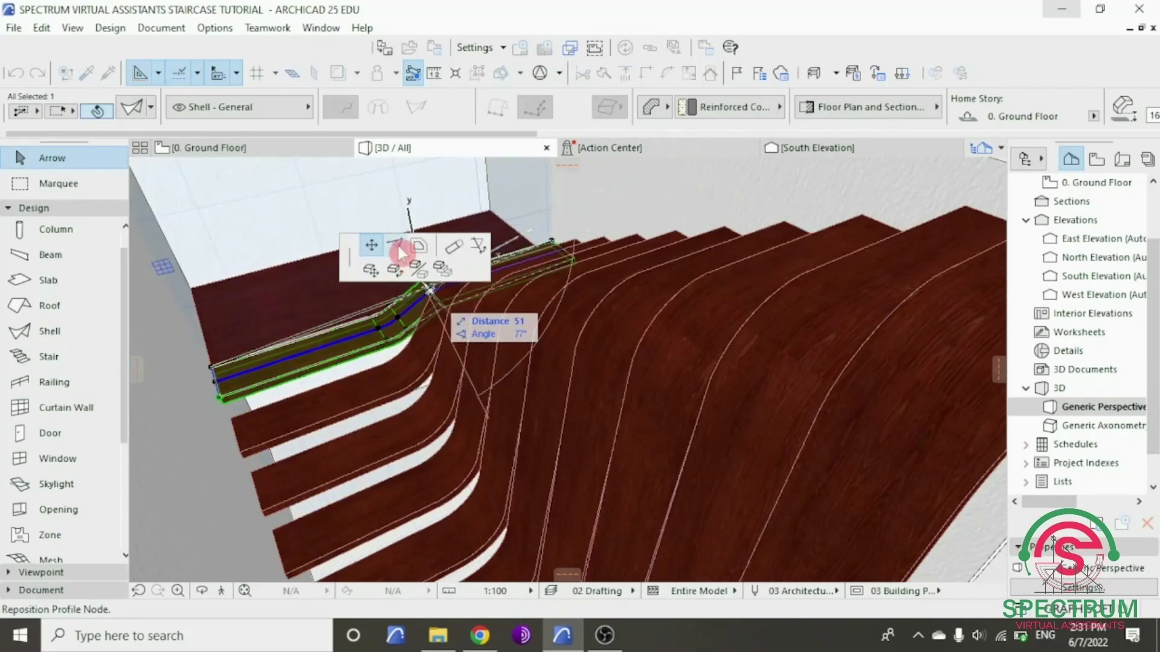
click(400, 249)
key(Return)
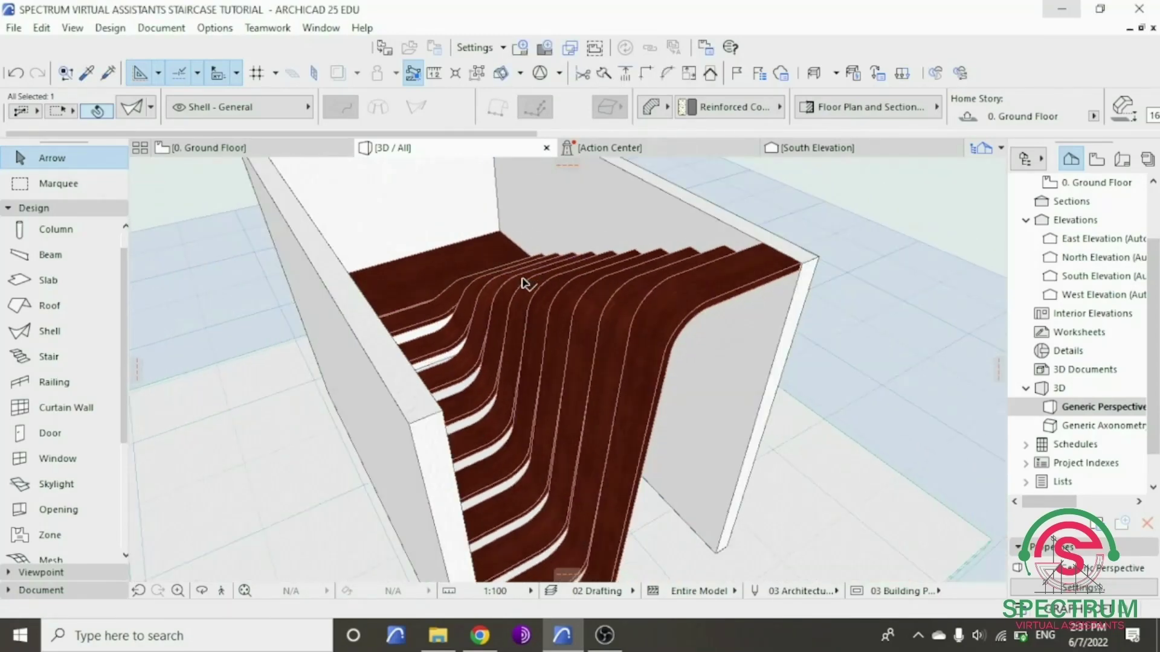
- Examine the rounded treads and both flights of the staircase in 3D from above, from behind and from the front
click(201, 594)
scroll(562, 498, down, 3)
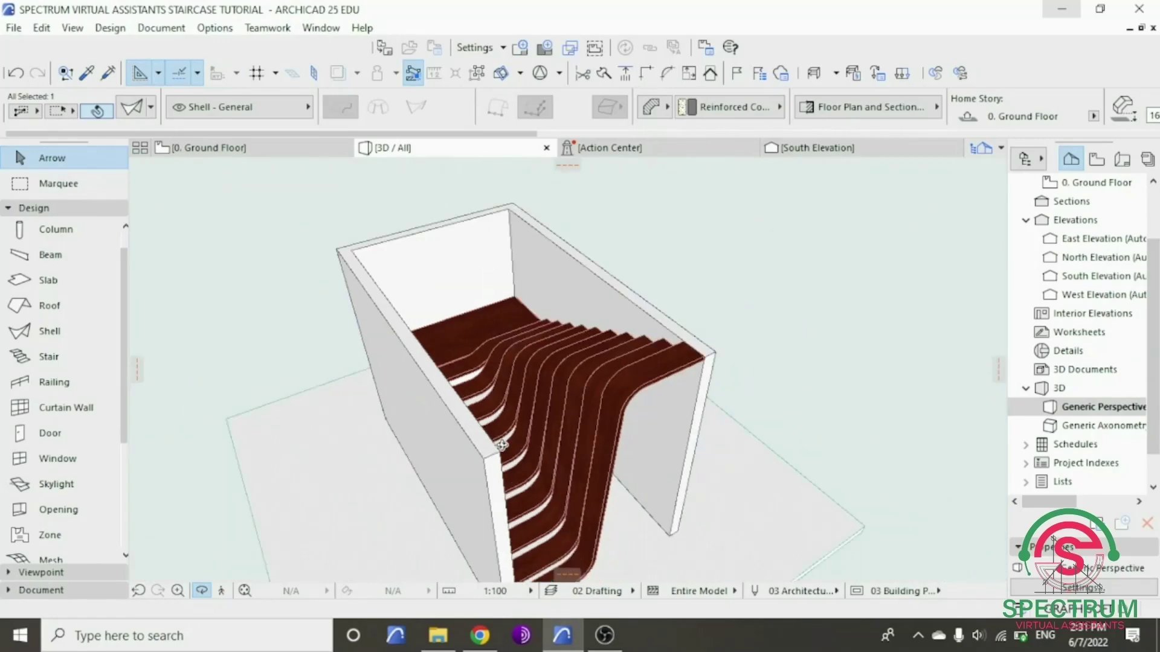
drag(562, 497, 511, 404)
drag(457, 356, 612, 332)
drag(491, 306, 714, 320)
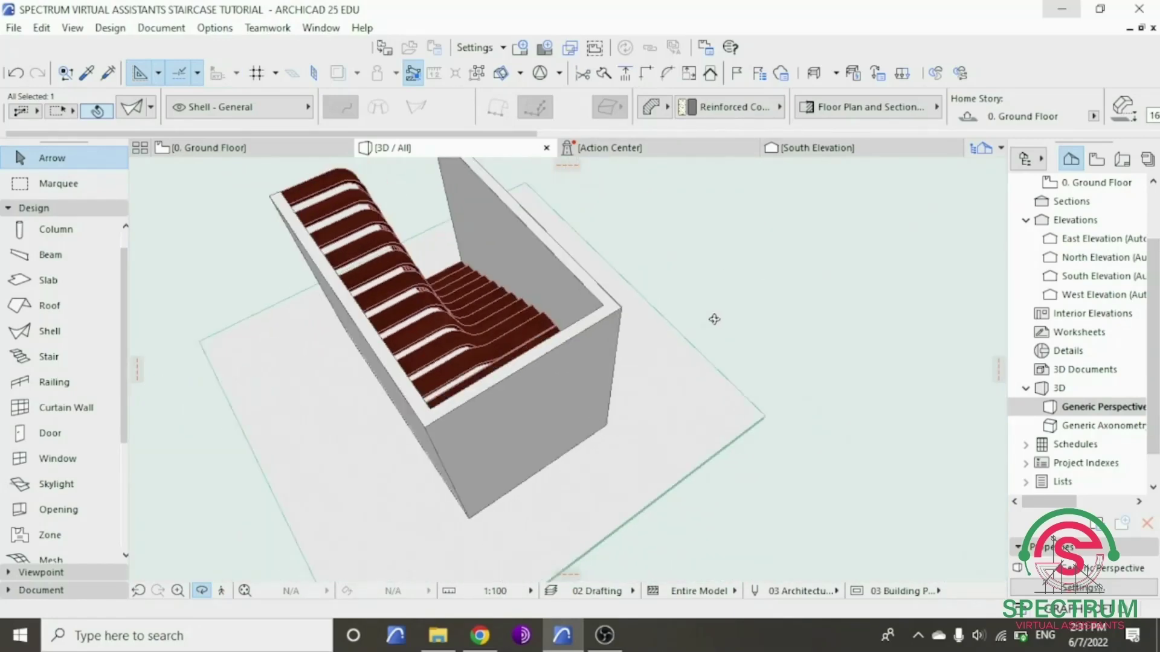
drag(342, 245, 733, 197)
scroll(475, 338, up, 5)
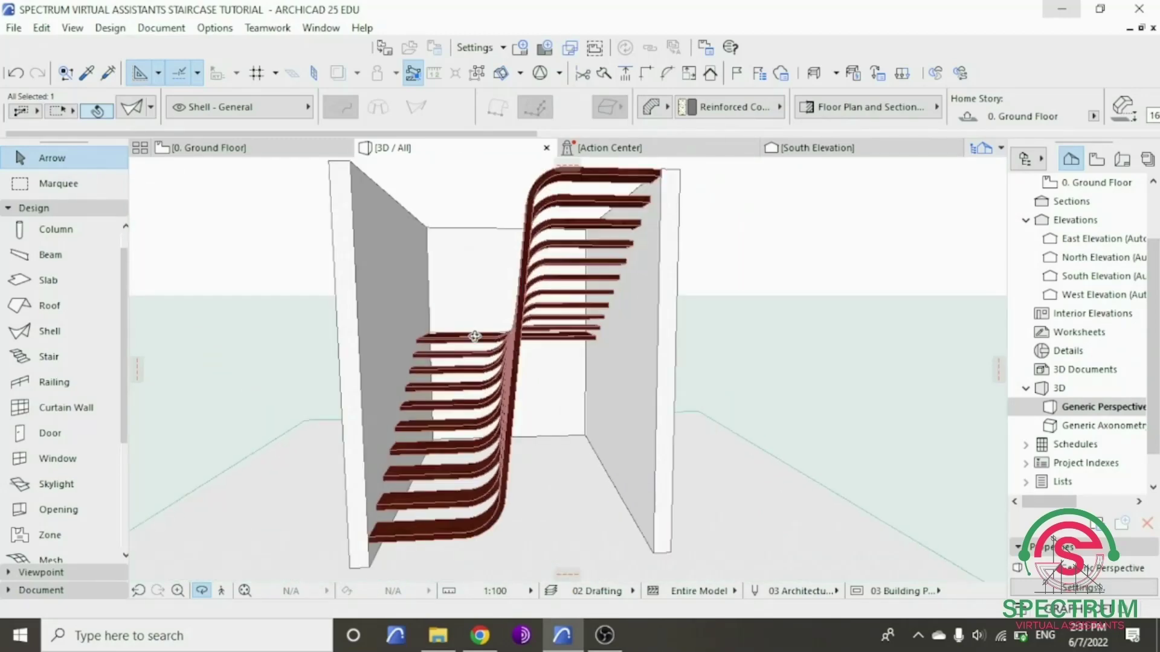
drag(477, 344, 513, 344)
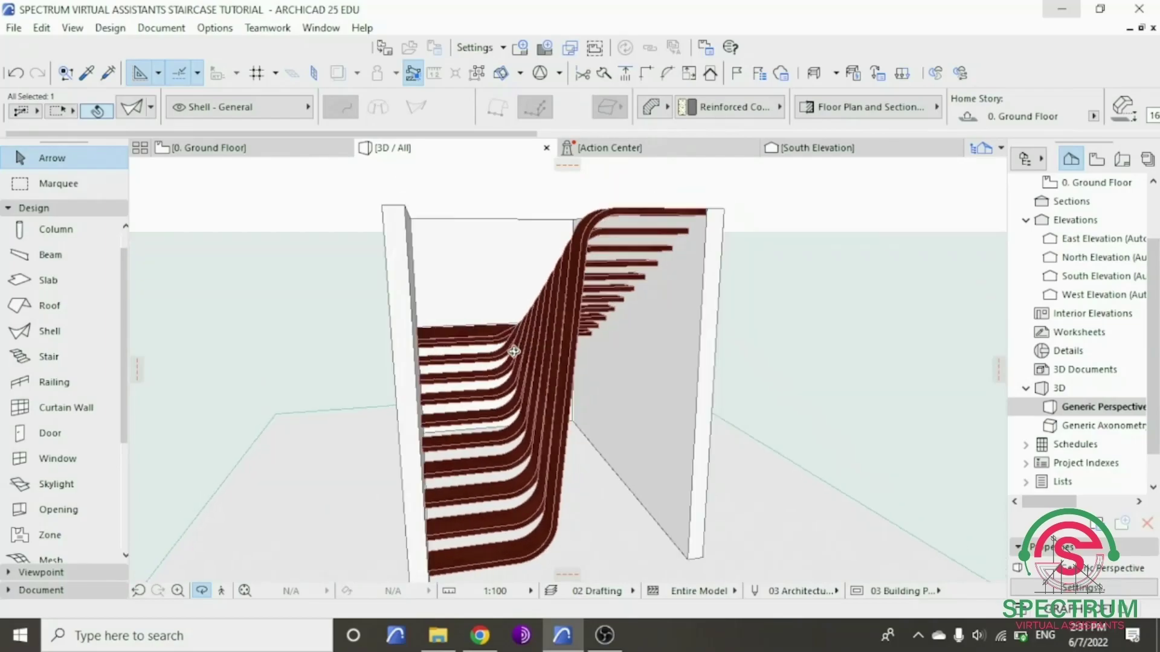